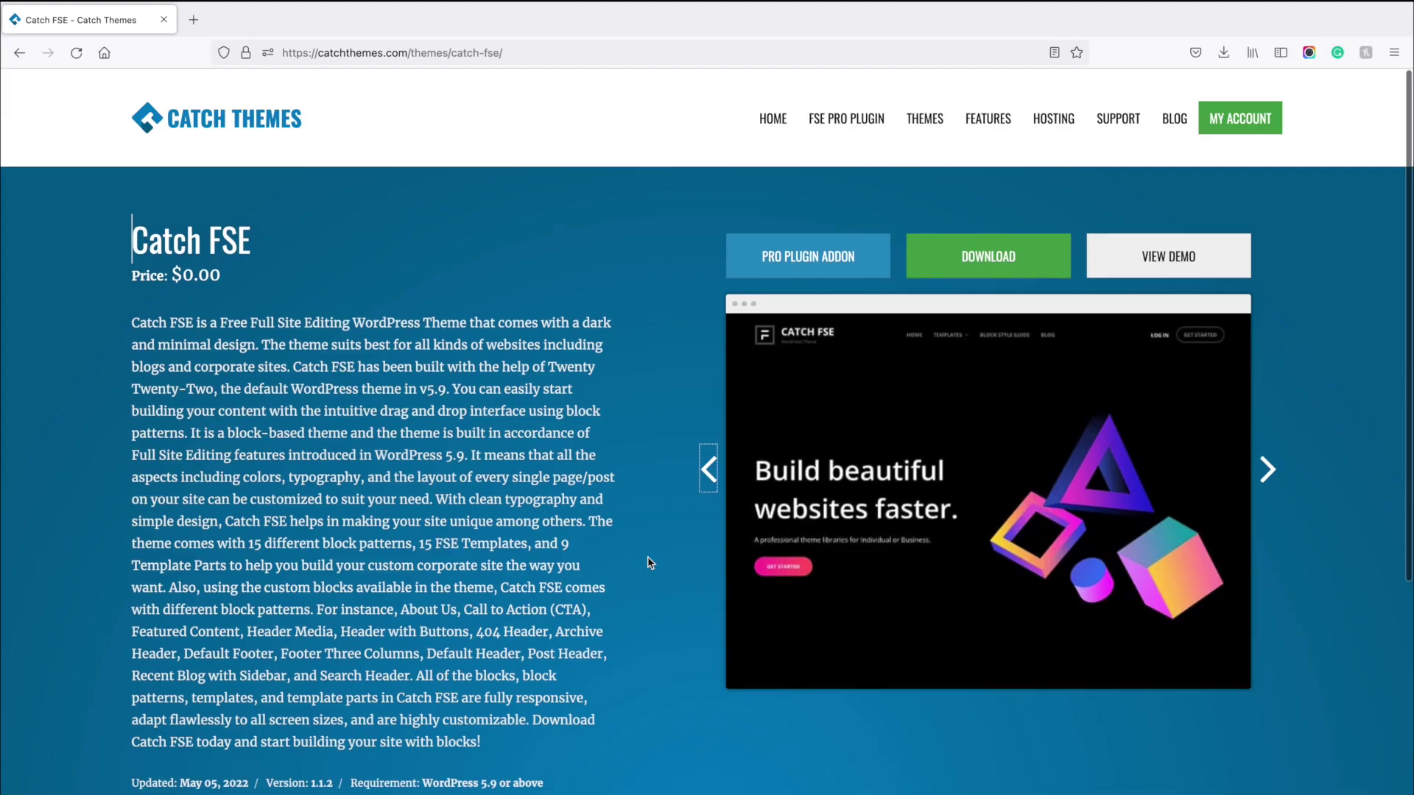
Review the Catch FSE theme's features, instructions and change log, and request more information on the FSE Pro Plugin.
scroll(648, 562, "down", 5)
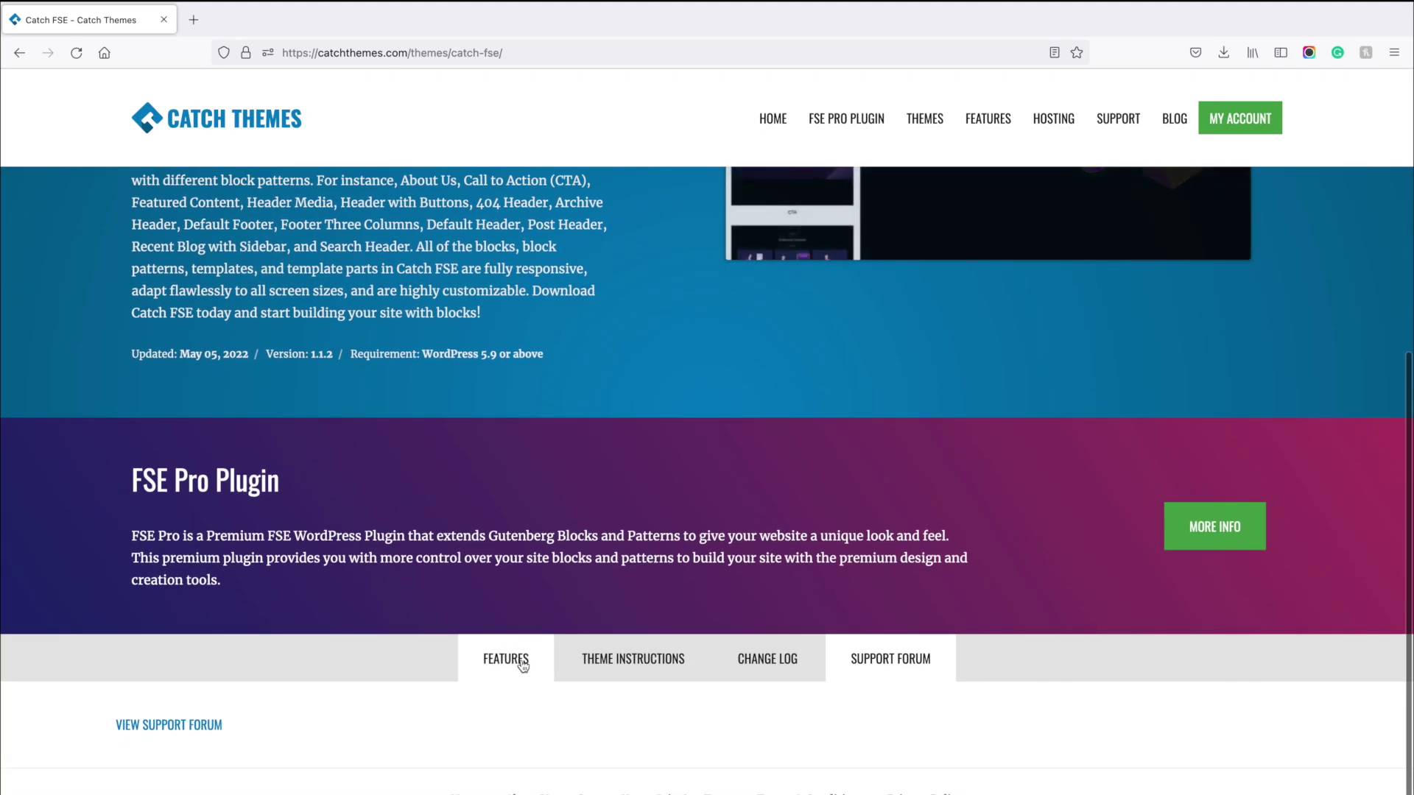
left_click(522, 665)
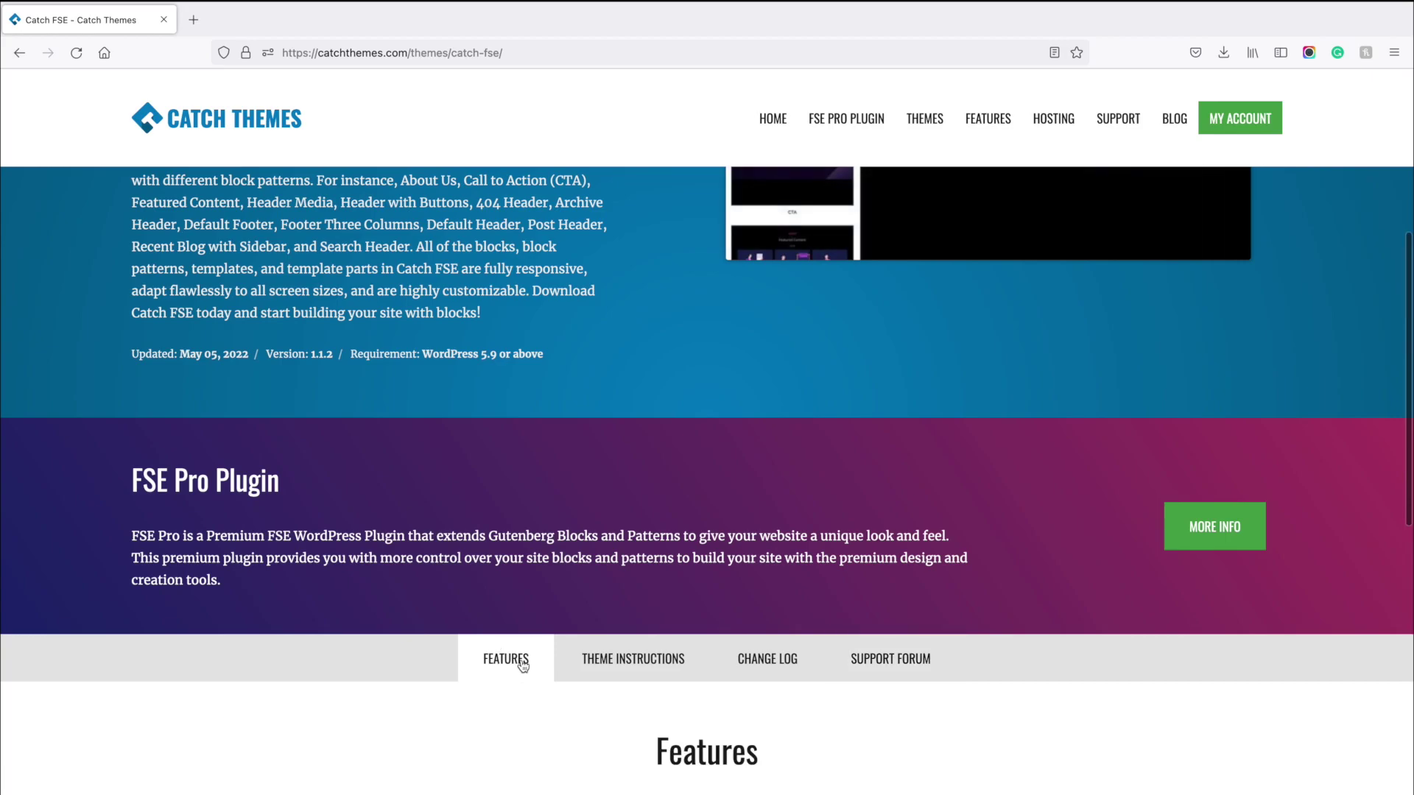
scroll(542, 673, "down", 5)
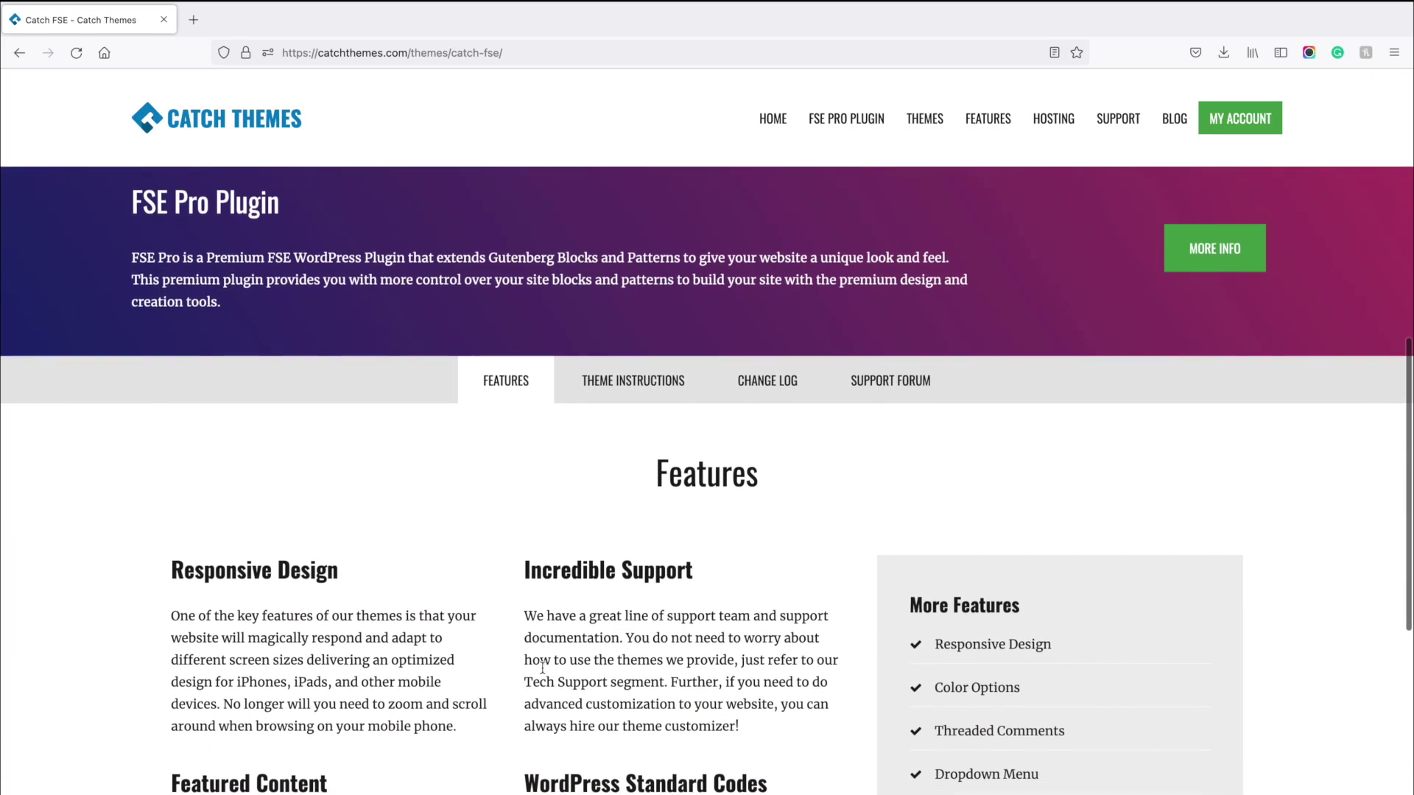
scroll(542, 667, "down", 3)
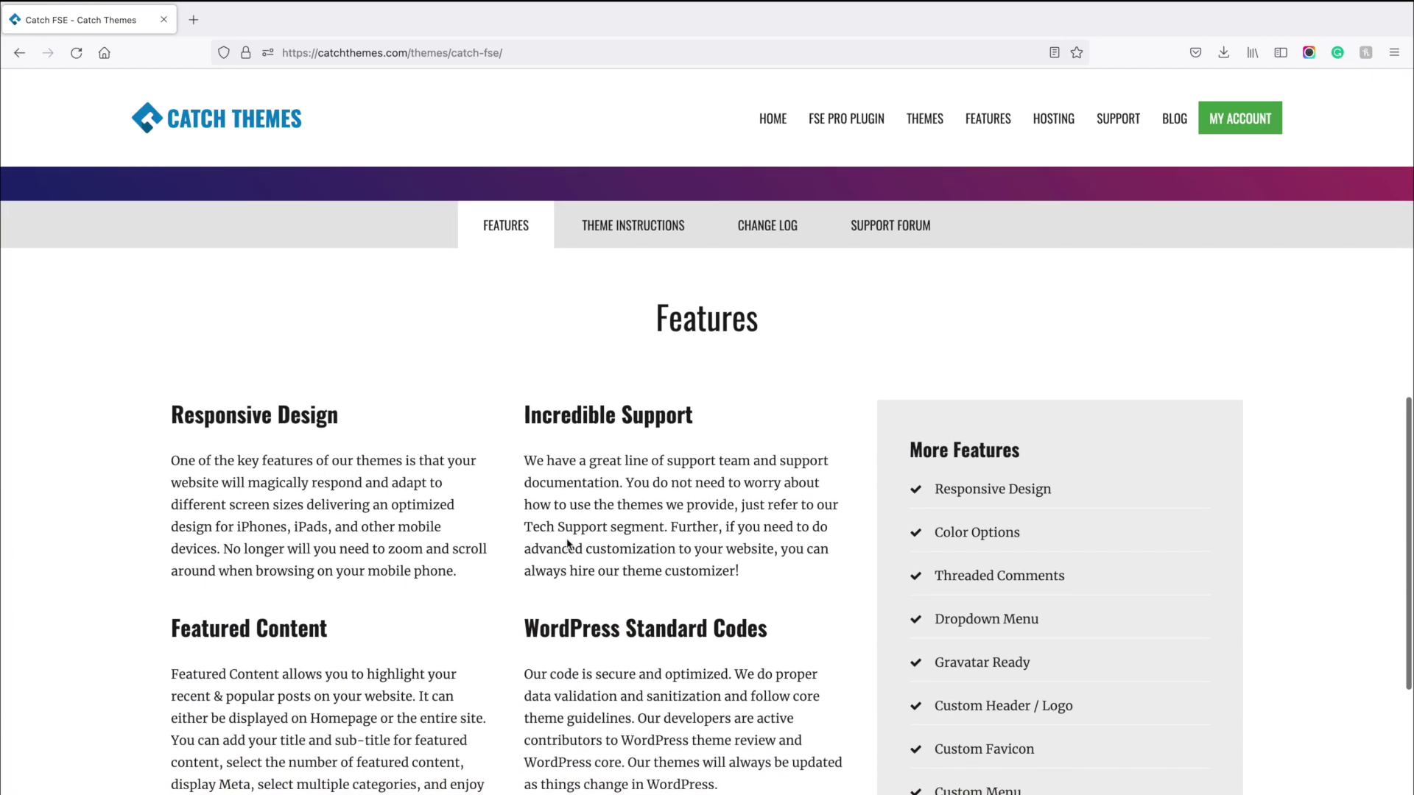
left_click(646, 234)
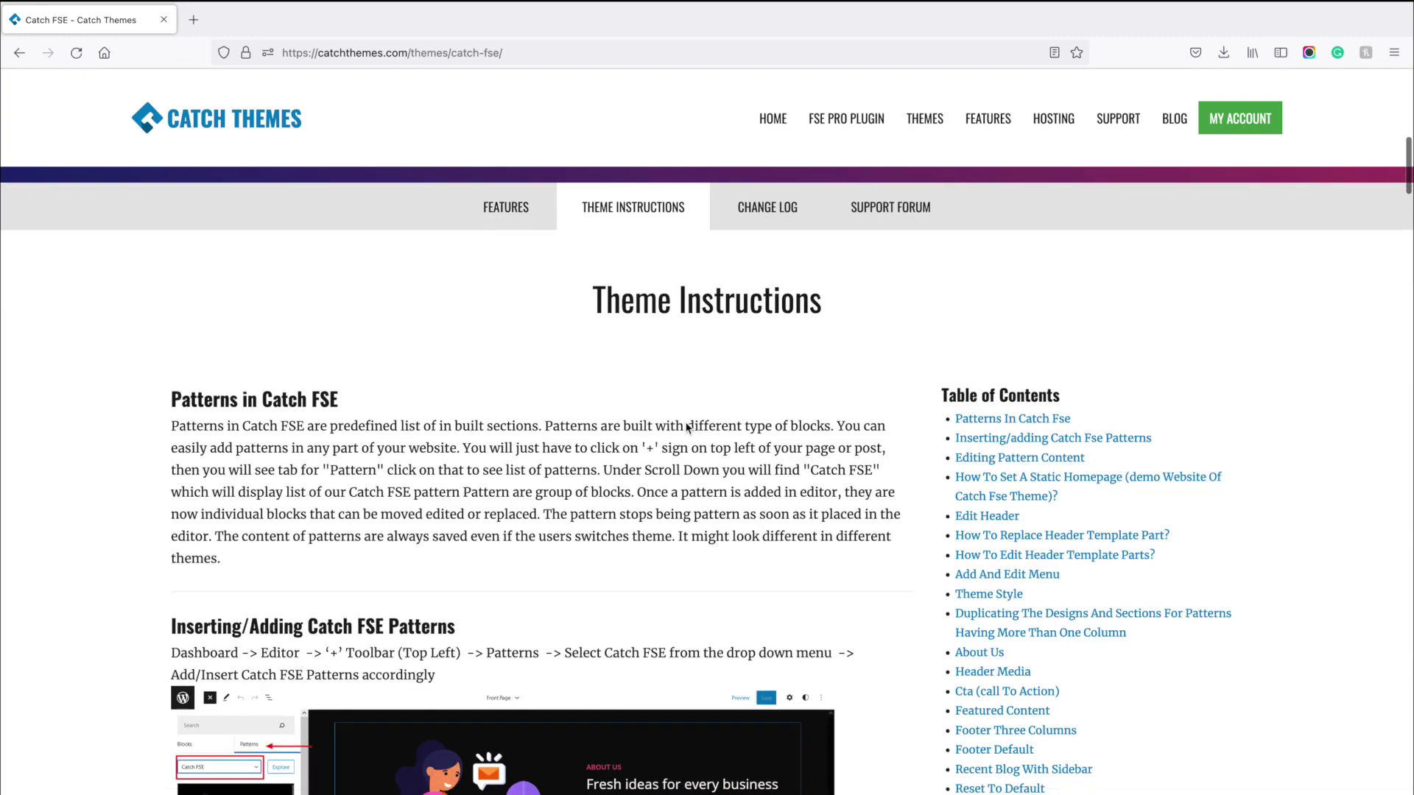
left_click(769, 199)
scroll(773, 221, "up", 5)
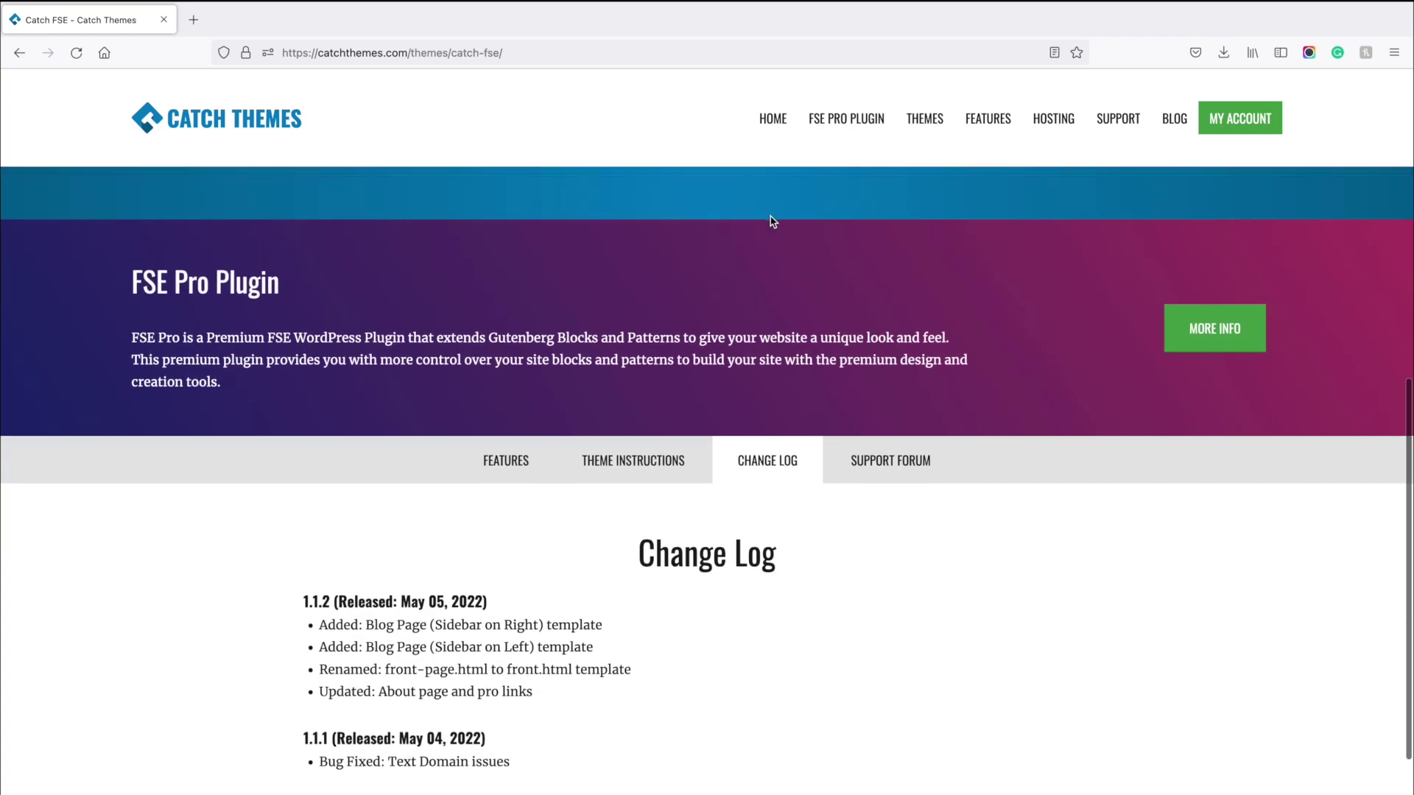
left_click(1174, 458)
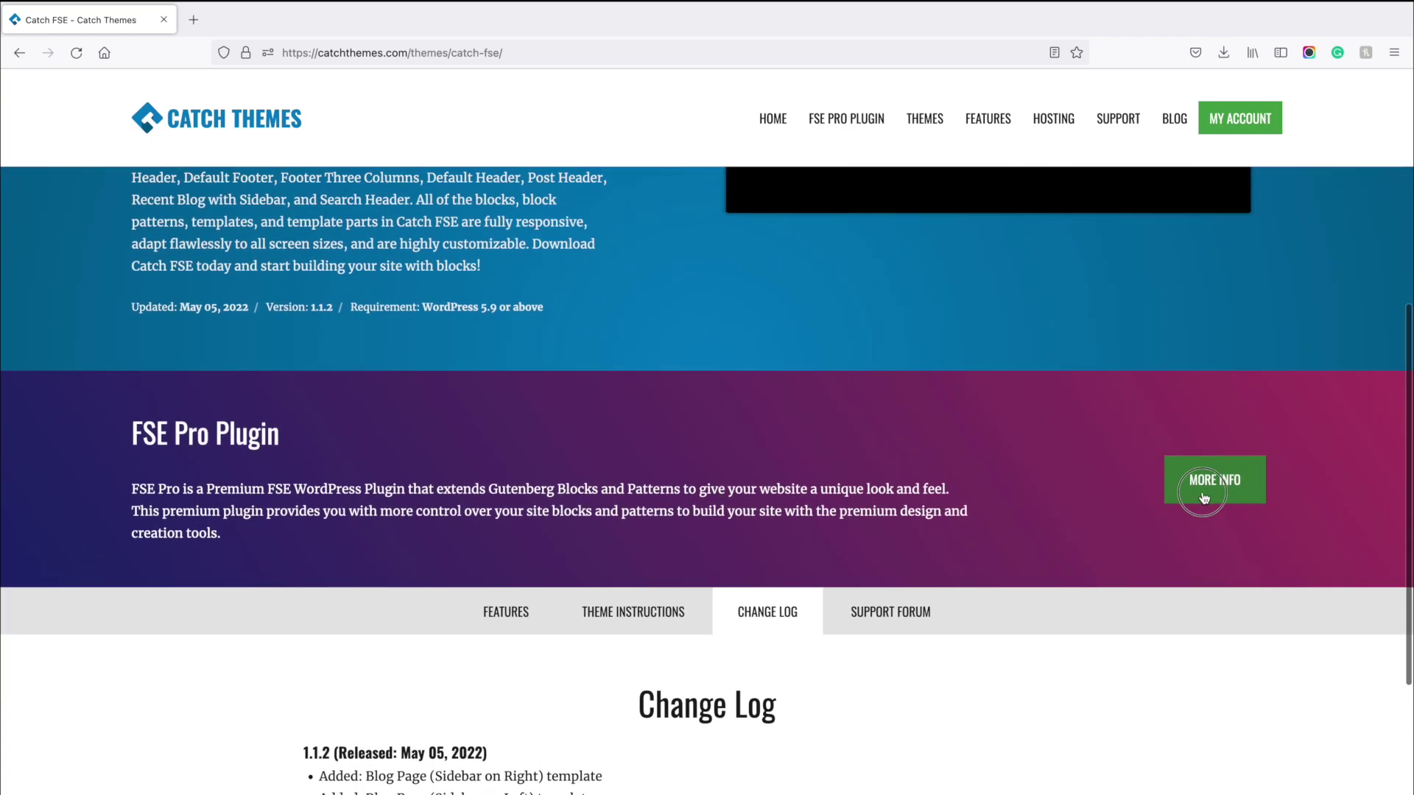
scroll(1055, 605, "down", 3)
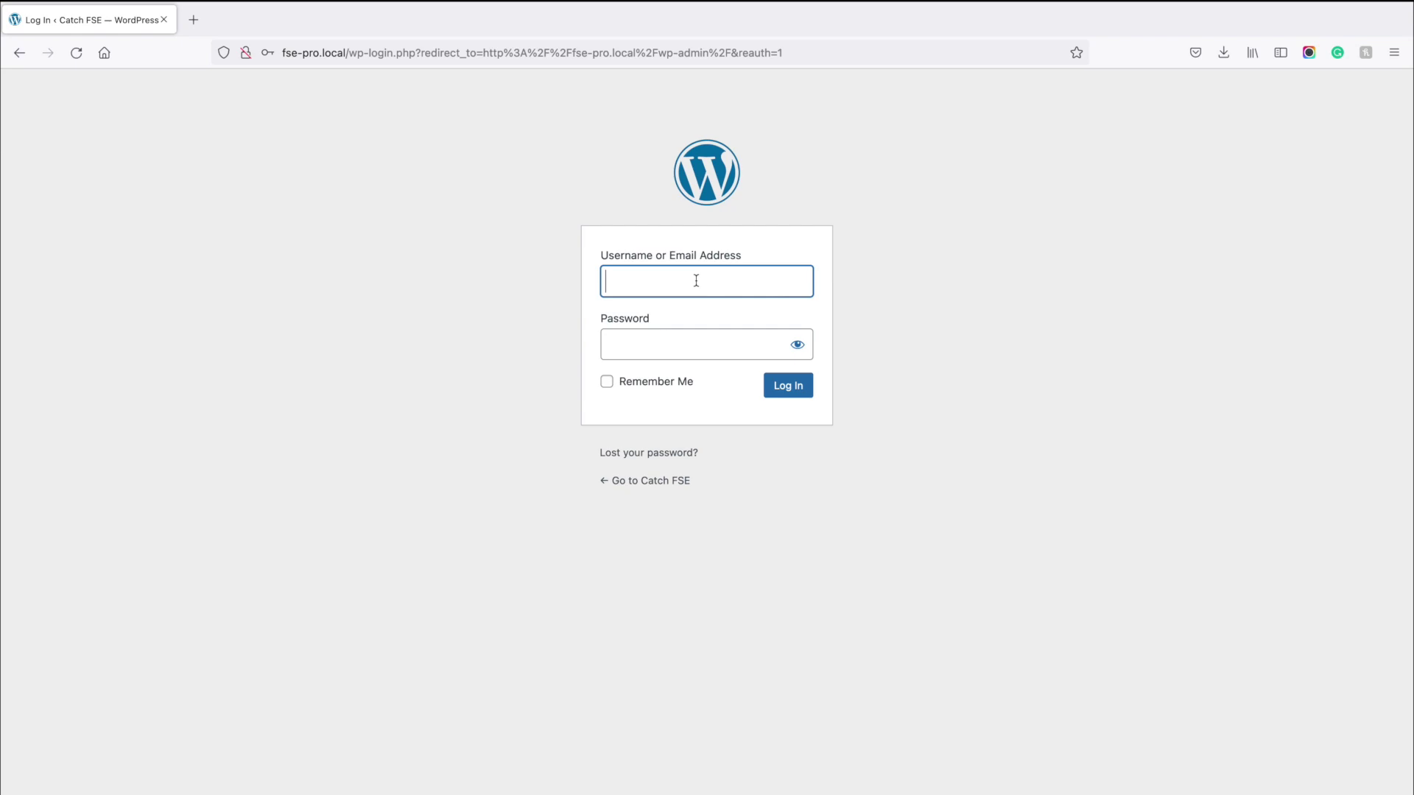
Log in to the WordPress dashboard with the username admin and the account password.
type("admin")
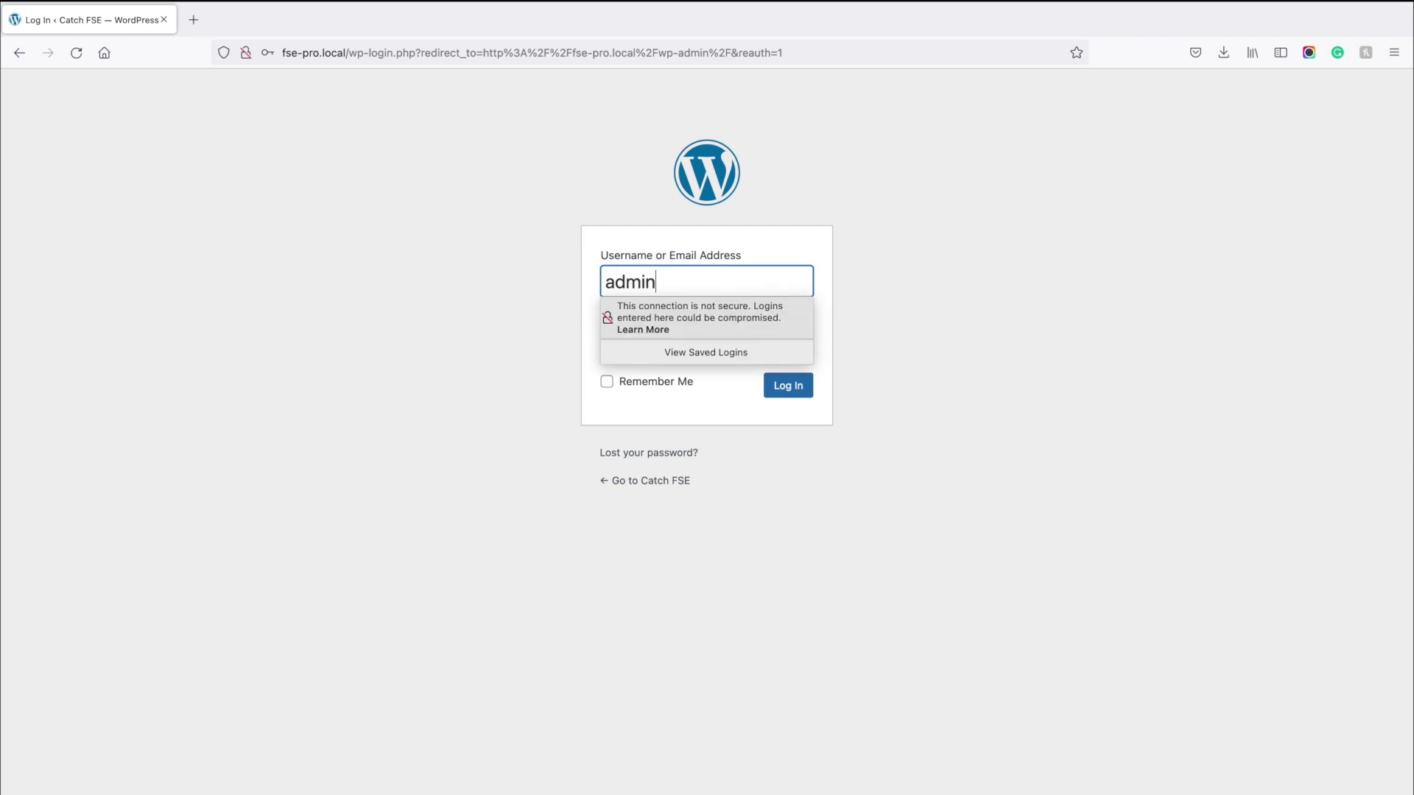
key("Tab")
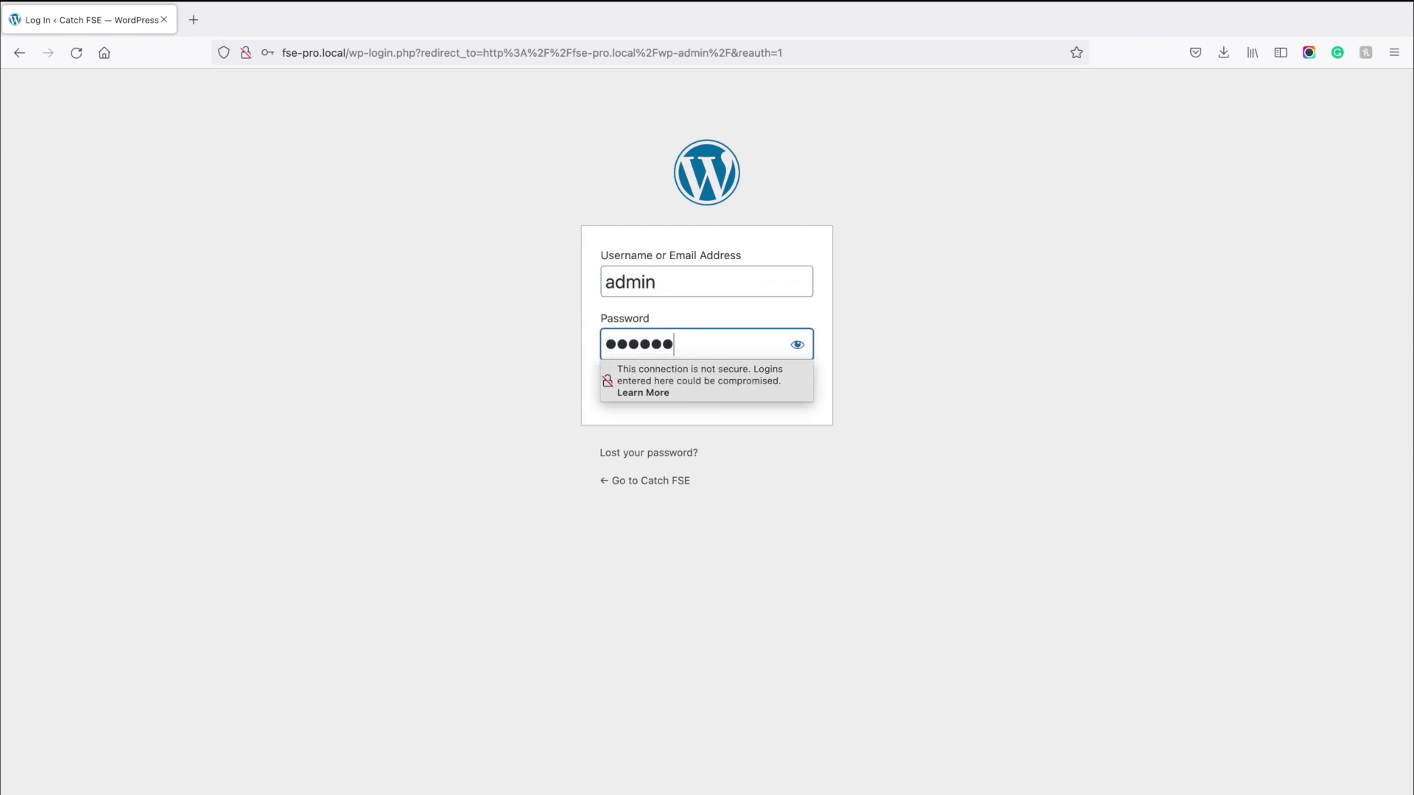
key("Return")
Search the WordPress theme directory for "catch fse", and install and activate the Catch FSE theme.
mouse_move(92, 334)
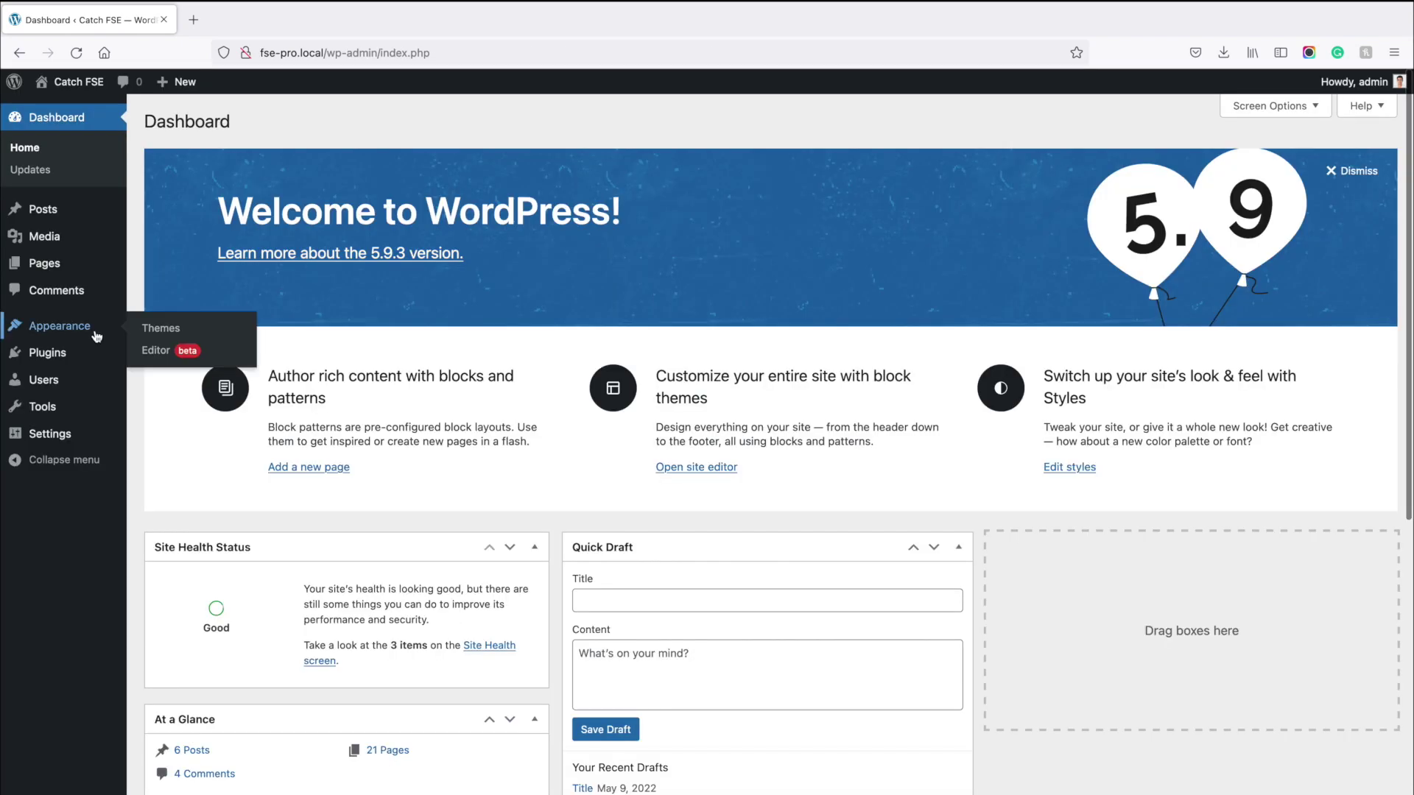
left_click(183, 328)
left_click(297, 122)
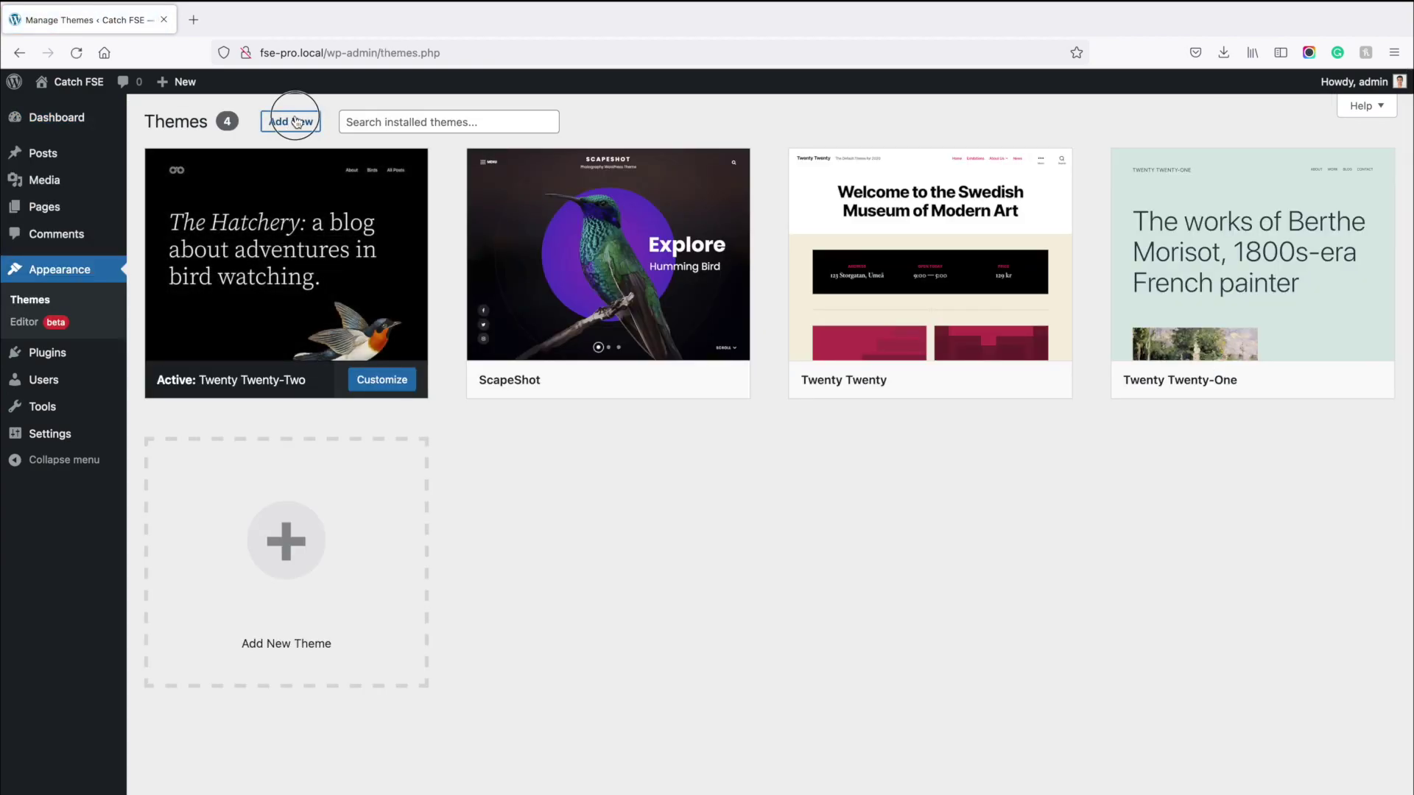
left_click(1278, 167)
type("catch fse")
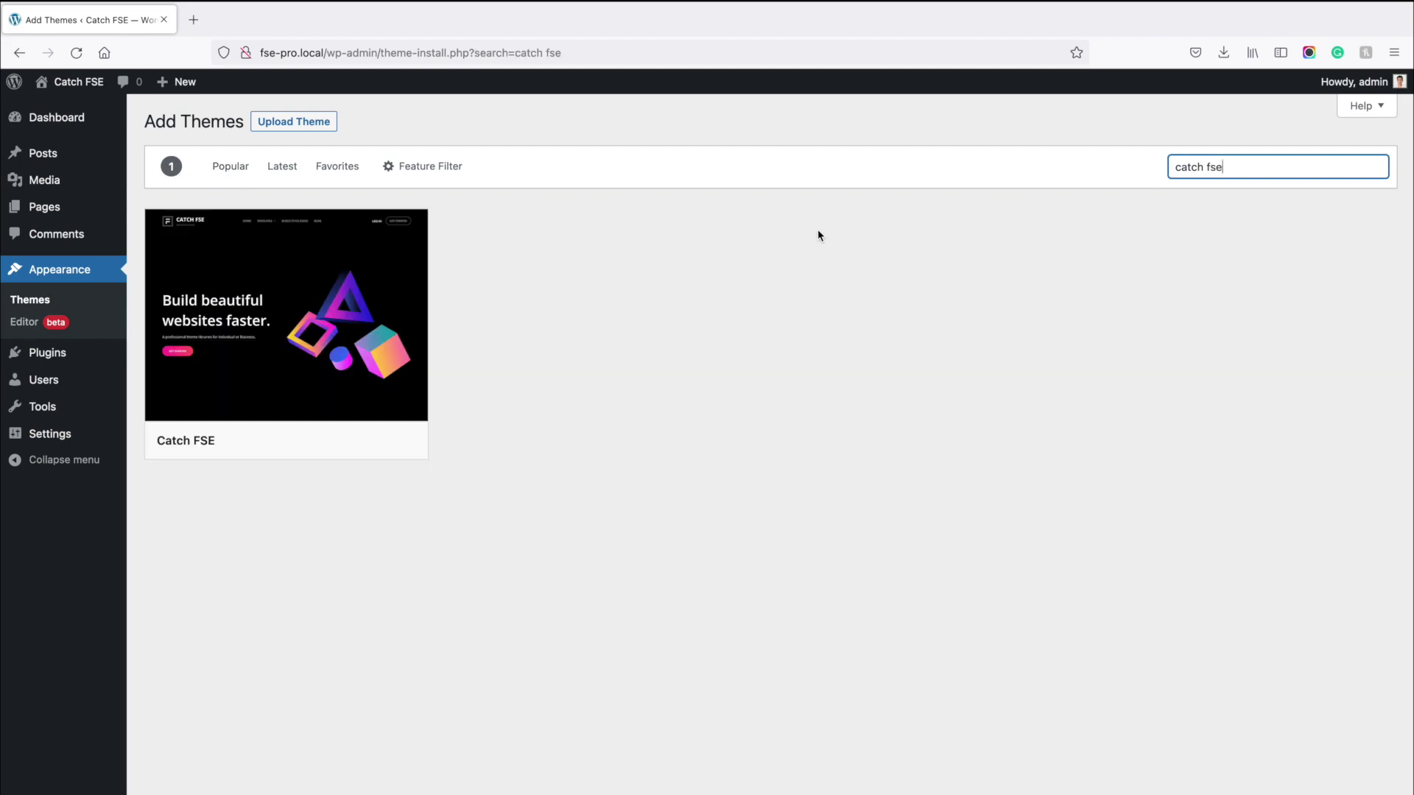
left_click(328, 445)
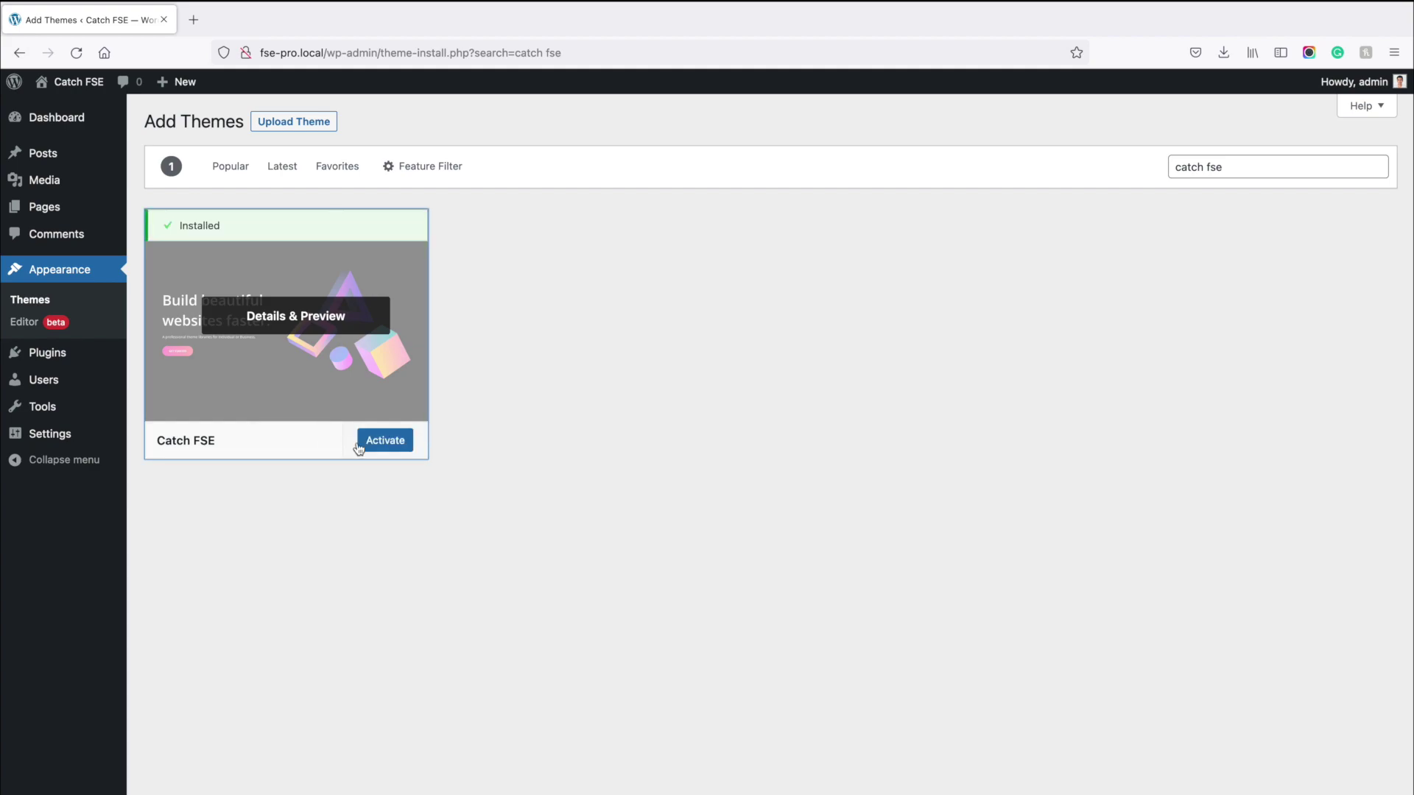
left_click(389, 442)
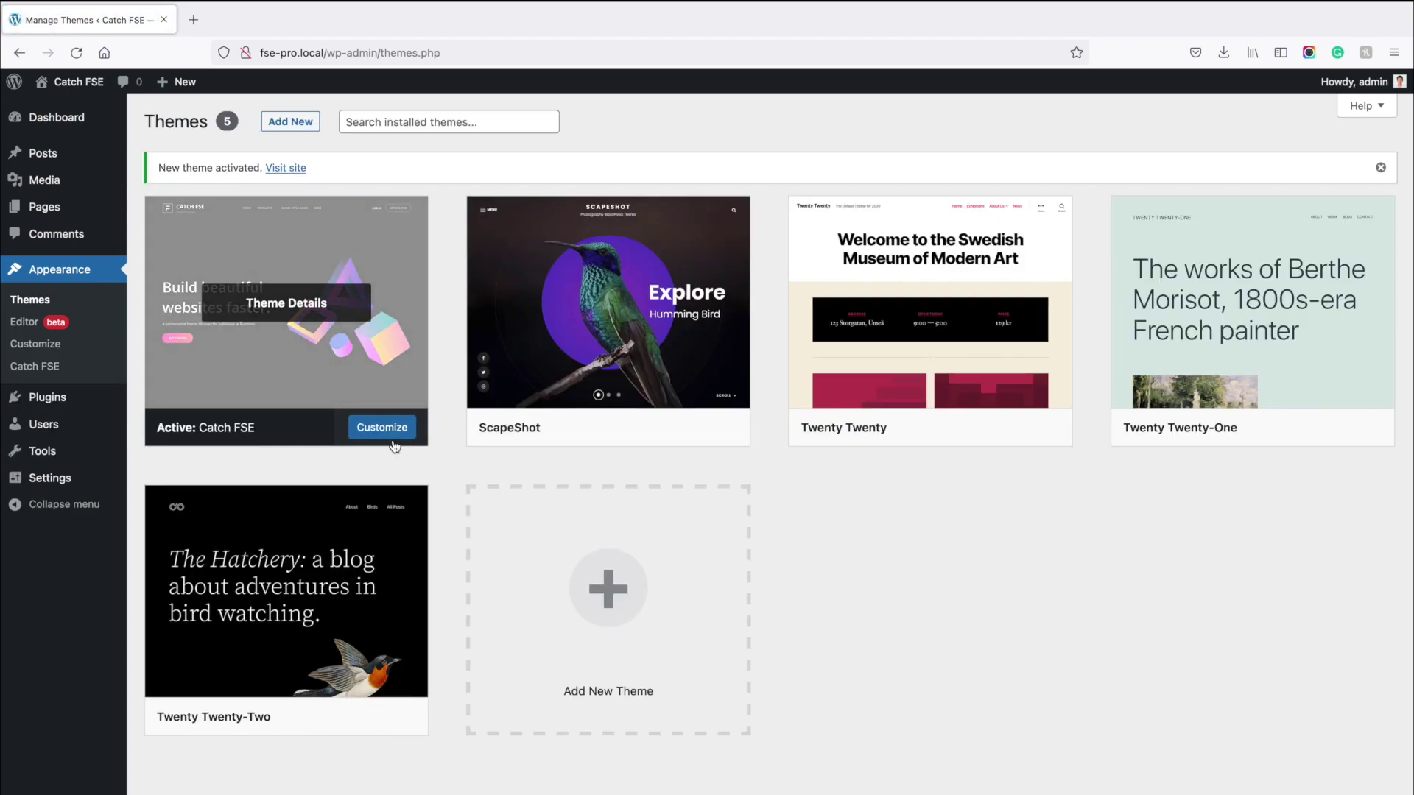
View the site's front end with the active theme, and look through the Catch FSE demo opened from its product page.
mouse_move(89, 82)
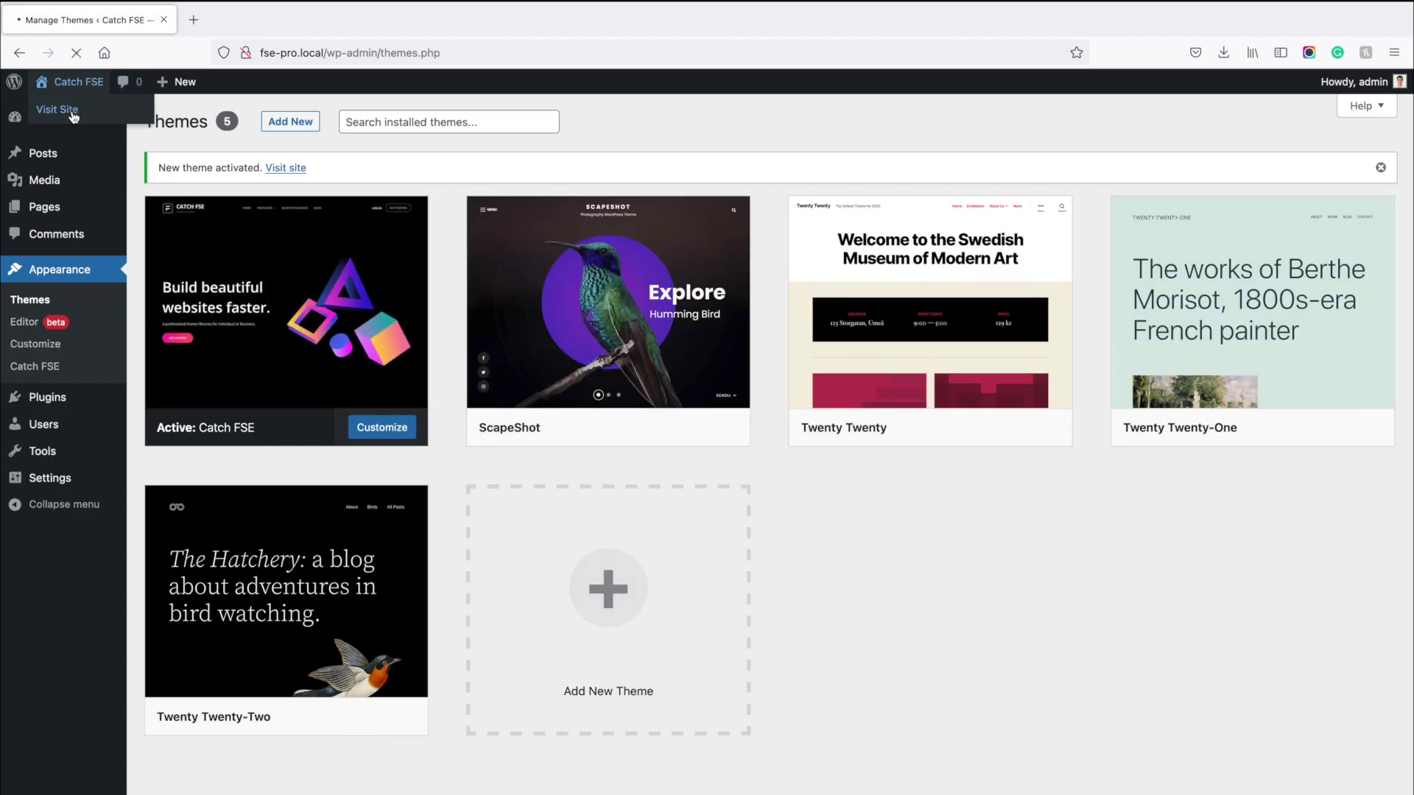
scroll(212, 404, "down", 20)
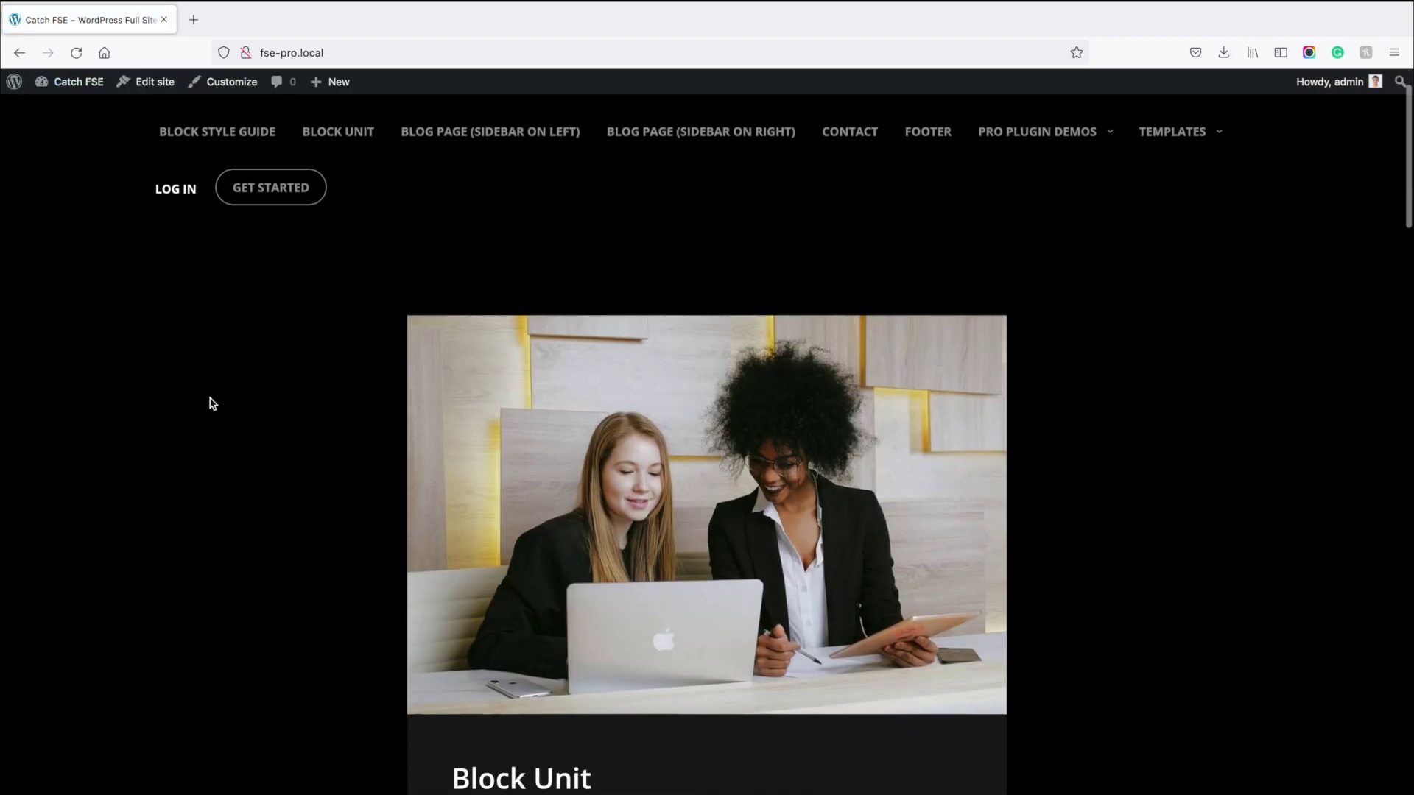
scroll(212, 404, "down", 9)
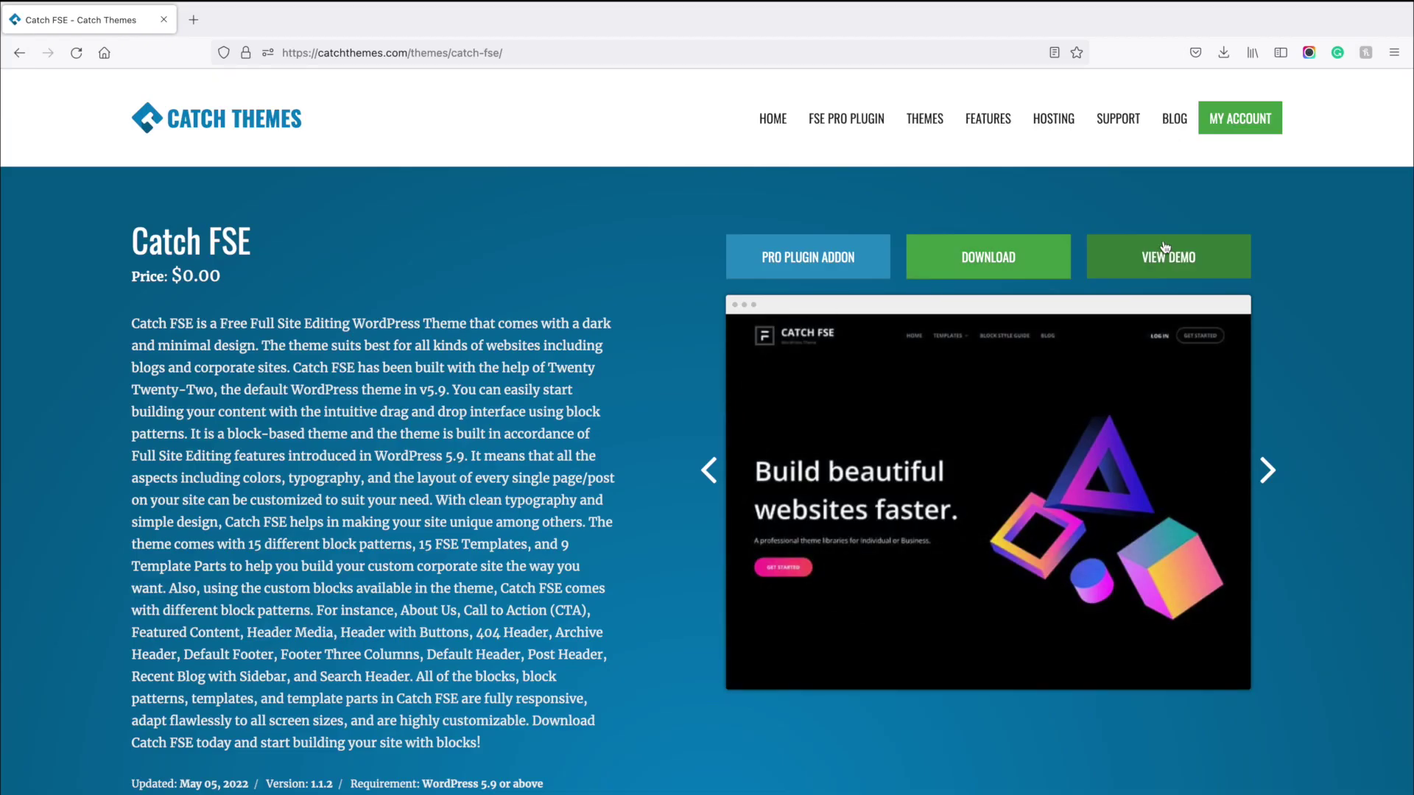
left_click(1166, 254)
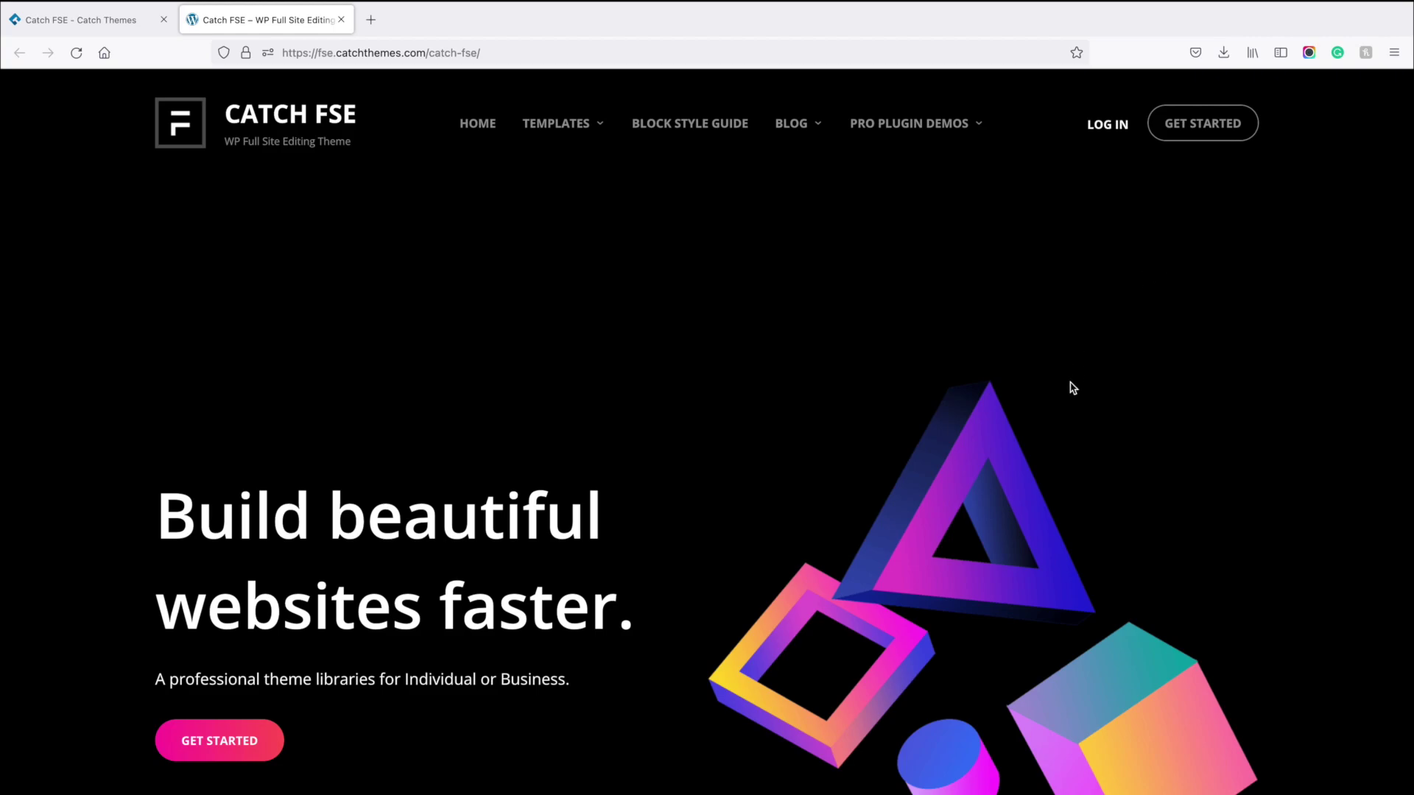
scroll(1072, 388, "down", 20)
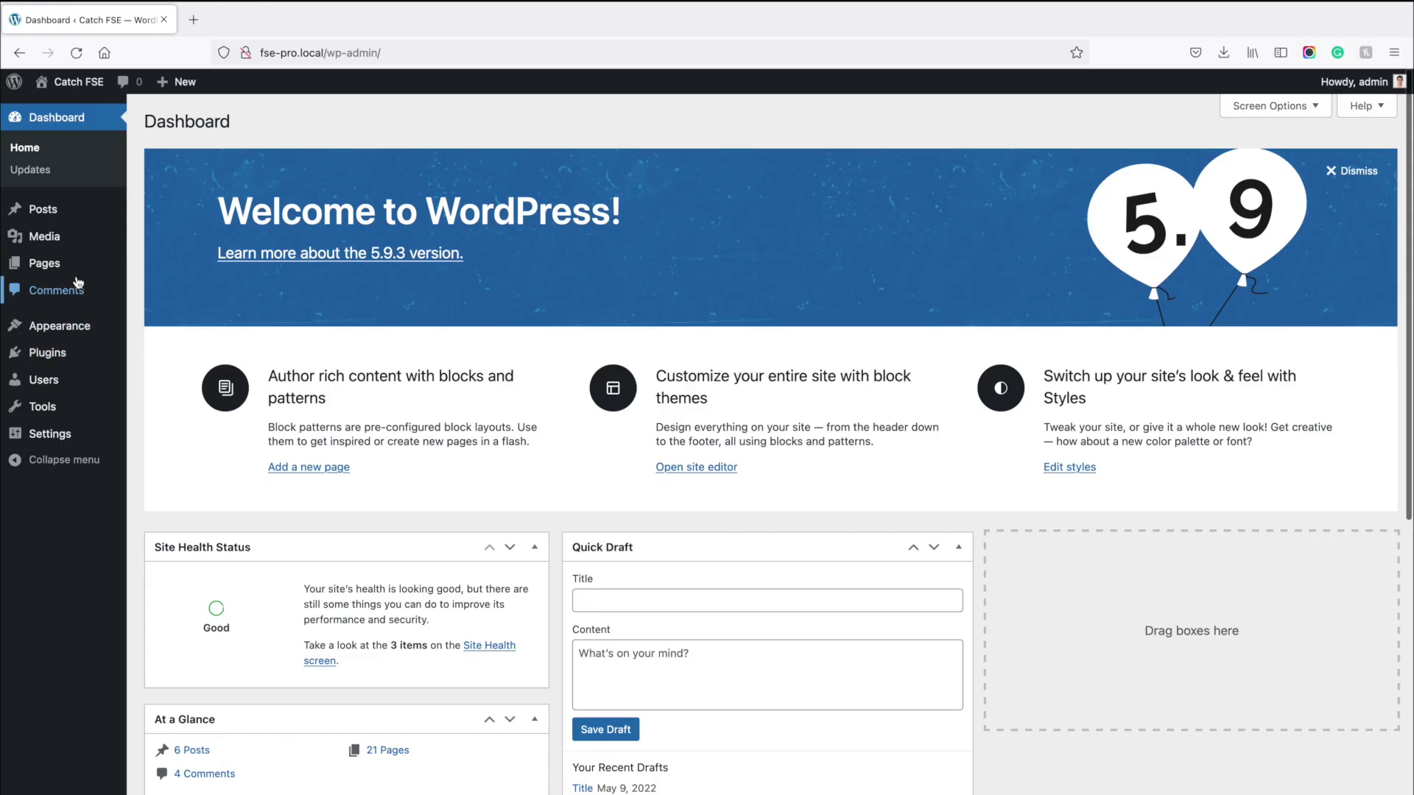
Create a new WordPress page titled "Home".
mouse_move(73, 266)
left_click(165, 291)
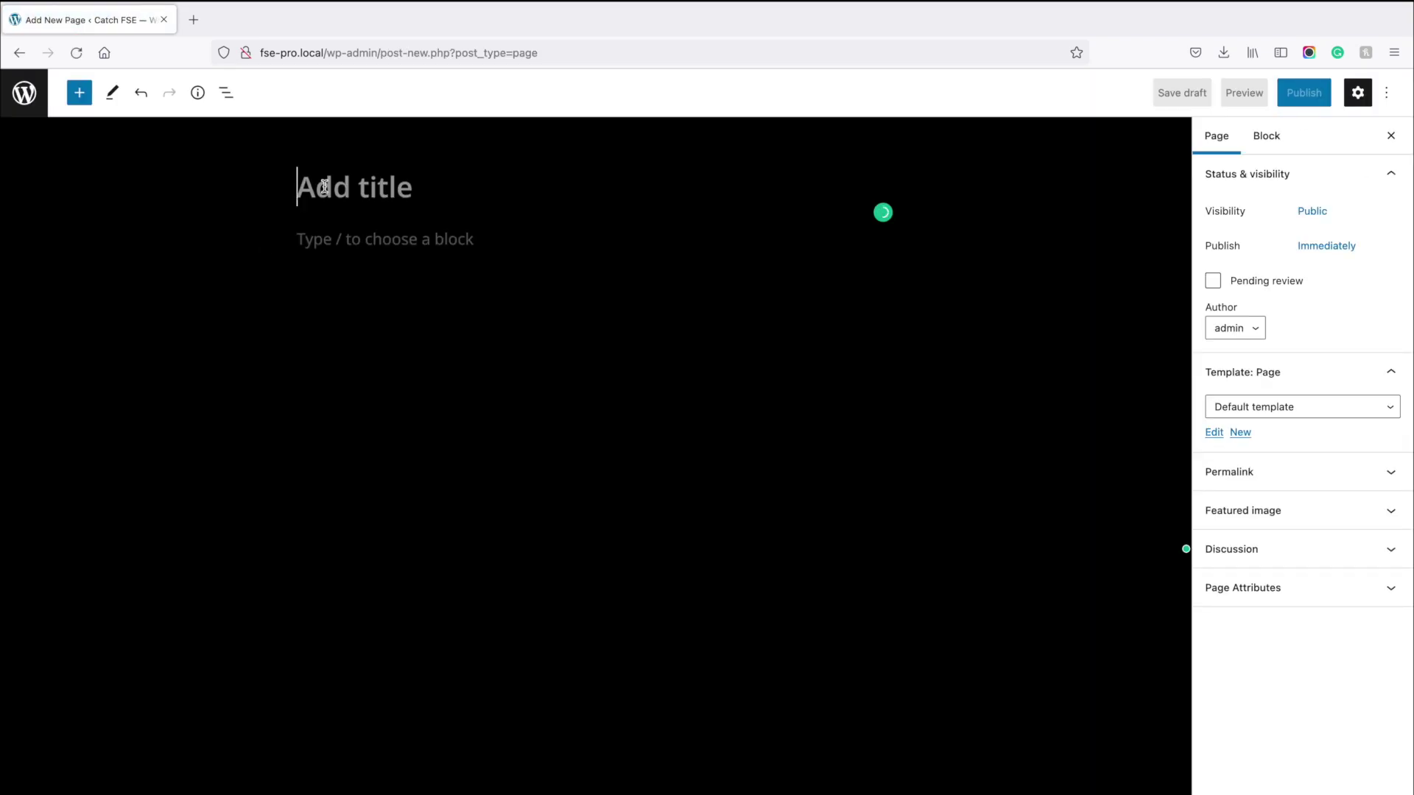
type("Home")
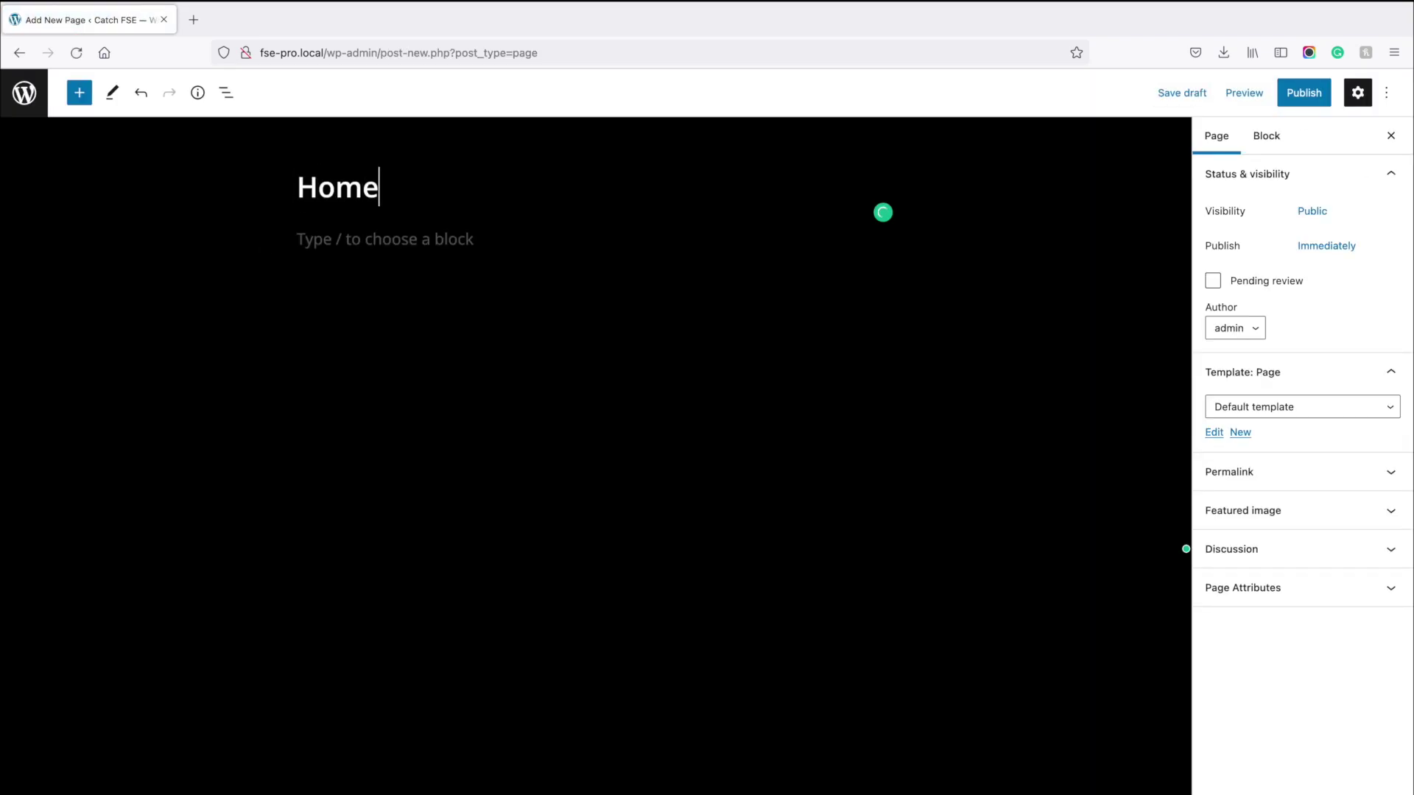
Assign the Front Page template to the new Home page and publish it.
left_click(1266, 140)
left_click(1216, 138)
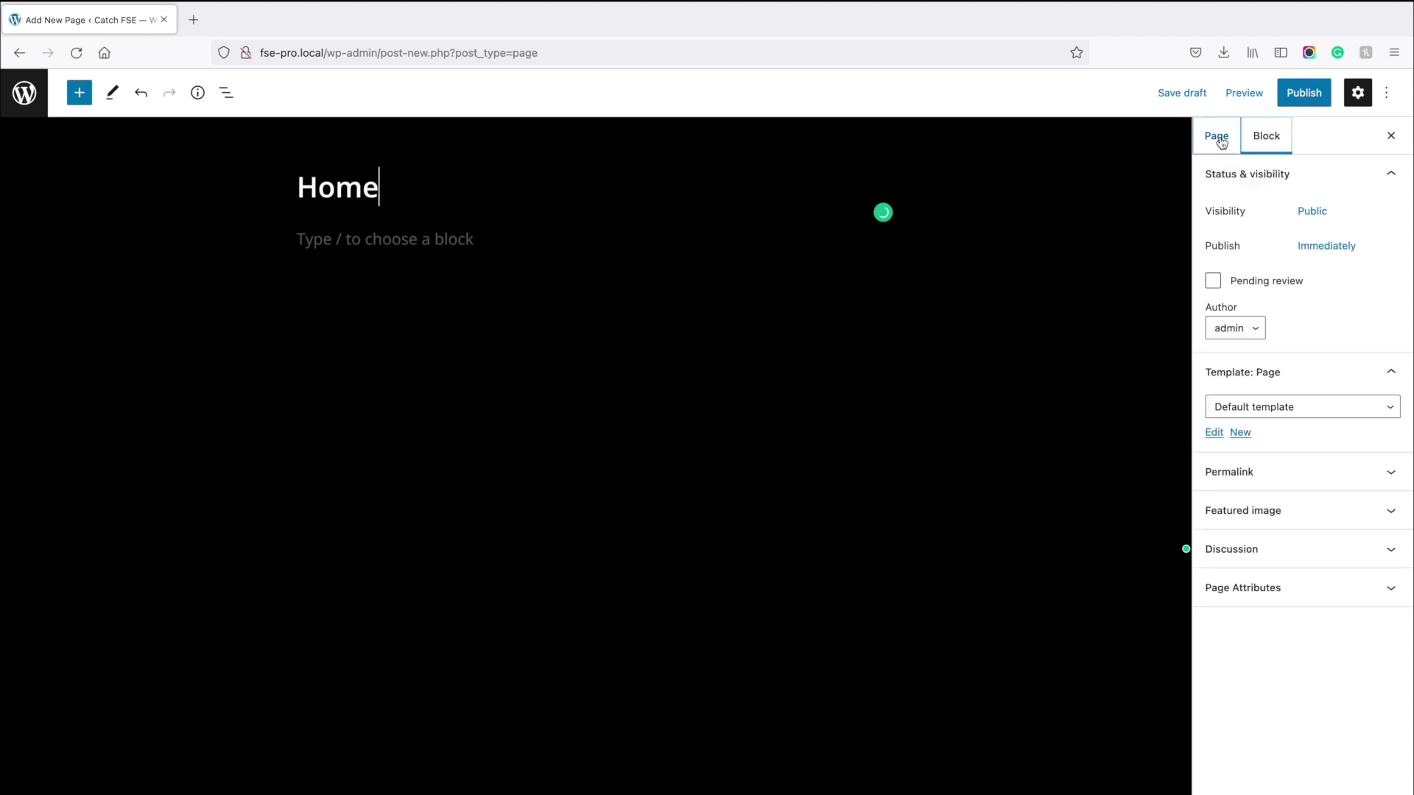
left_click(1266, 409)
left_click(1251, 423)
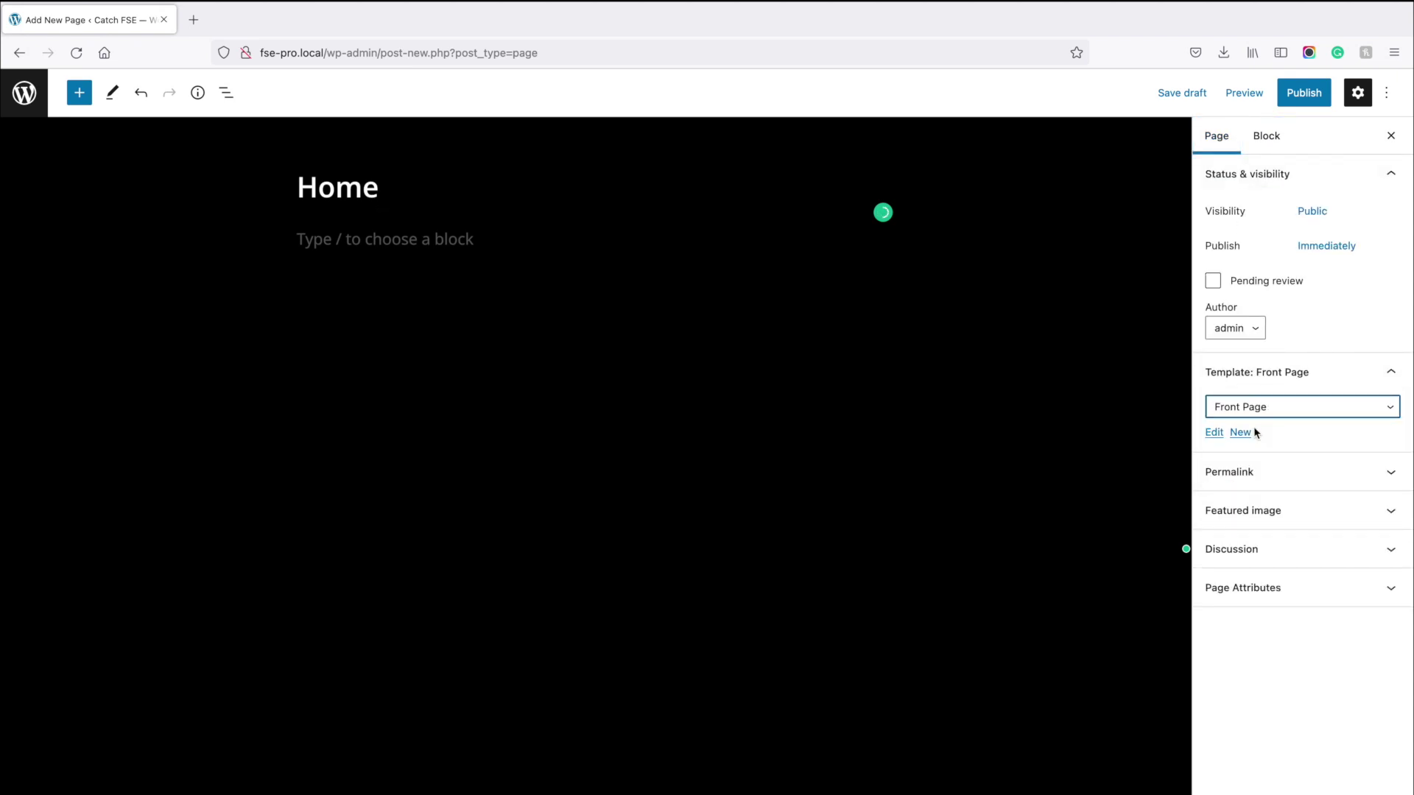
left_click(1317, 95)
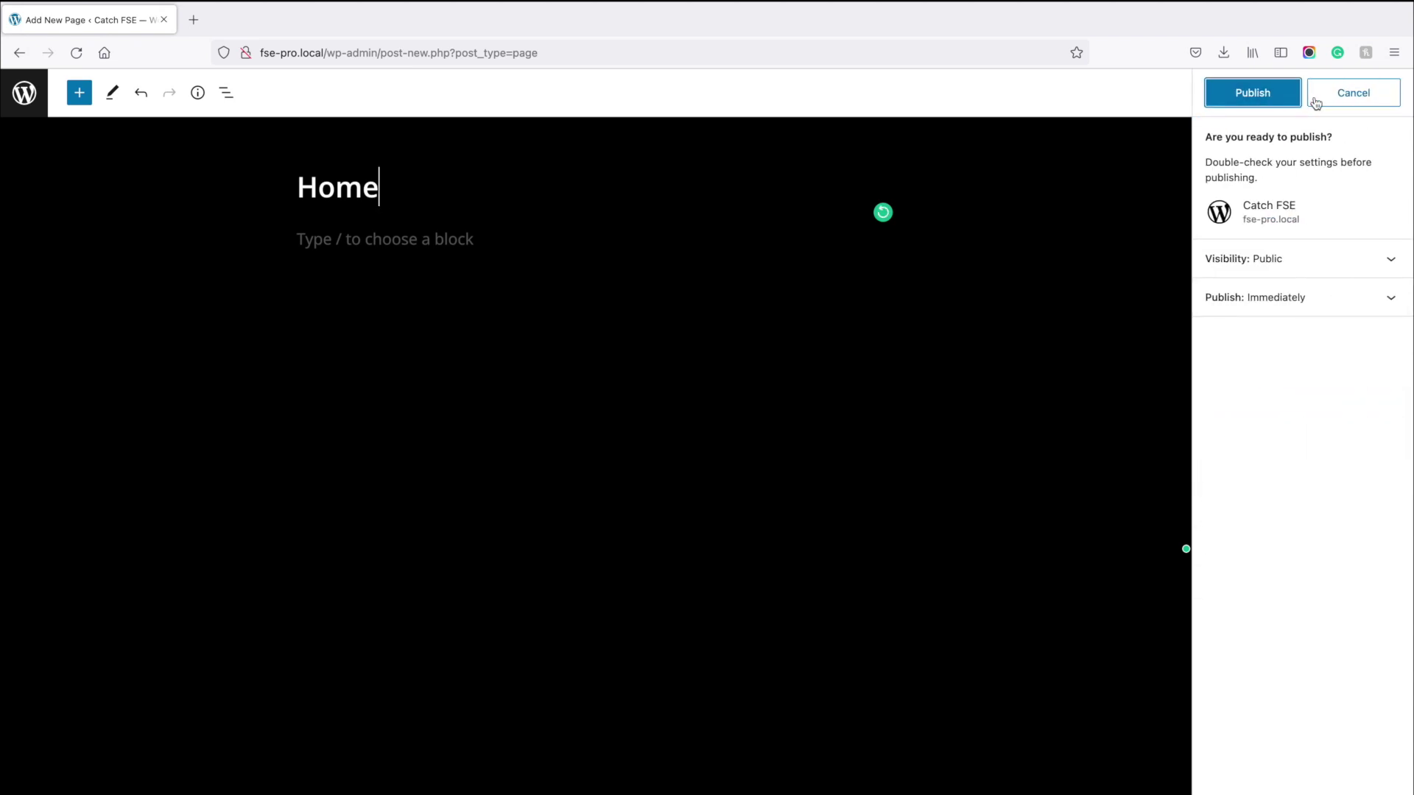
left_click(1262, 95)
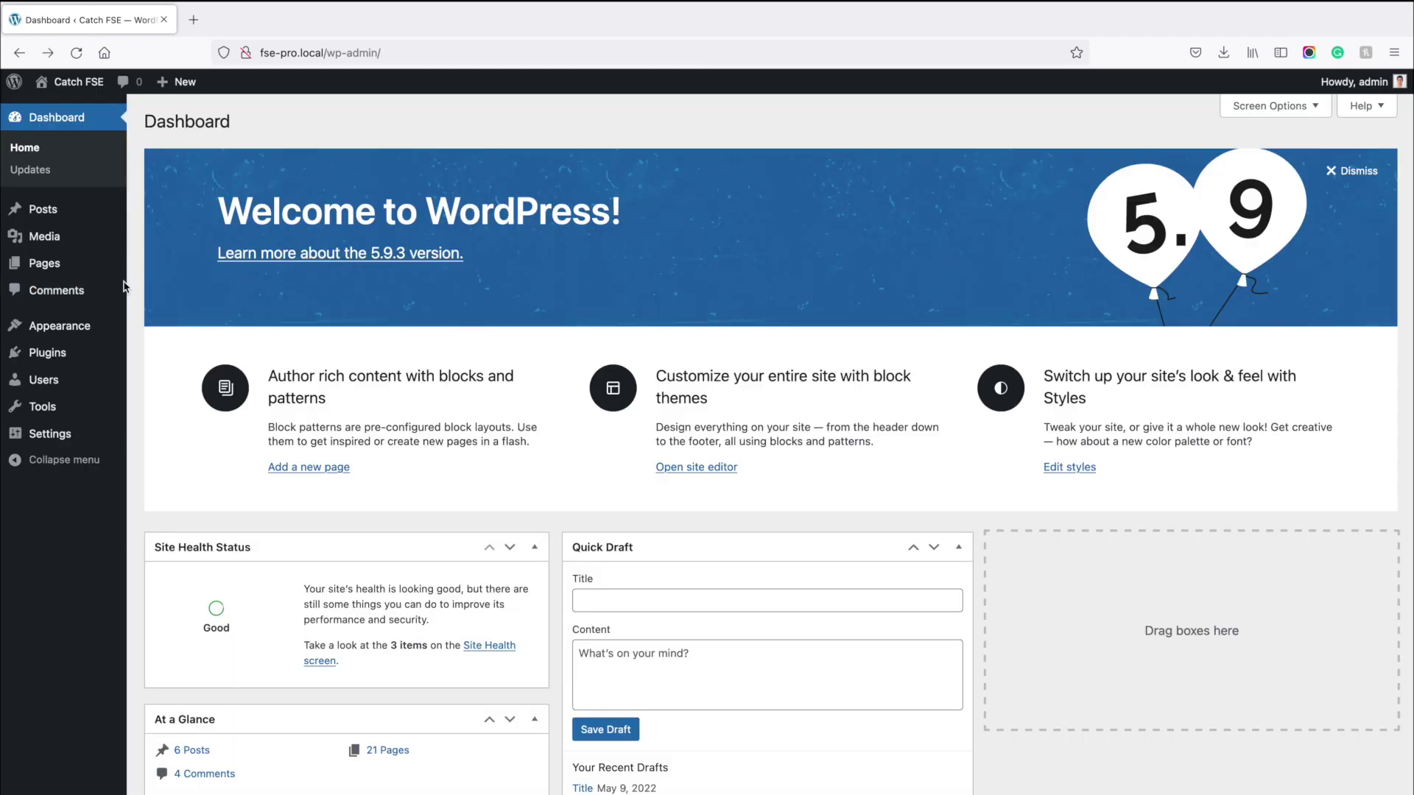
Reopen the existing Home page for editing, set its template to Front Page, update it and return to the page list.
mouse_move(88, 263)
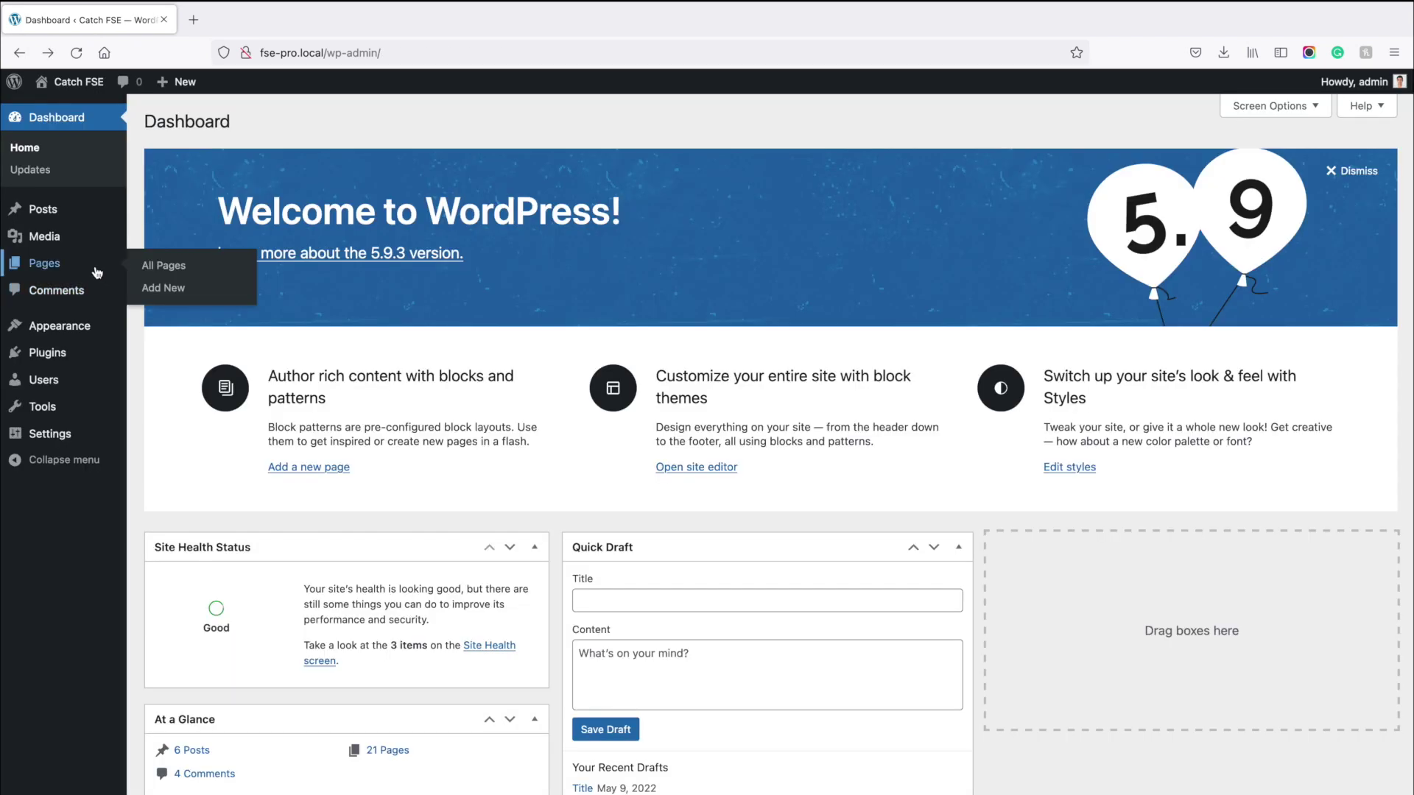
left_click(165, 268)
left_click(188, 543)
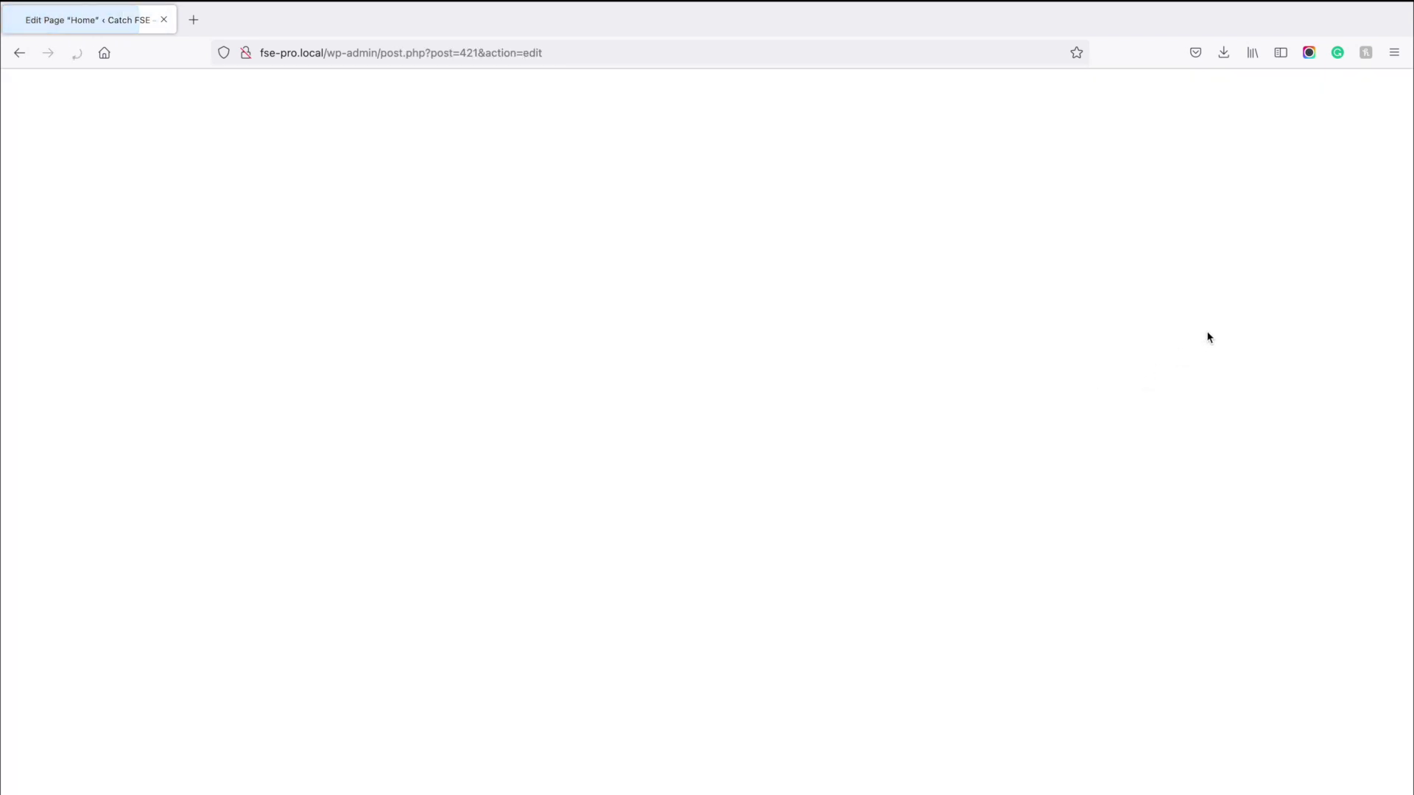
left_click(1263, 409)
left_click(1228, 422)
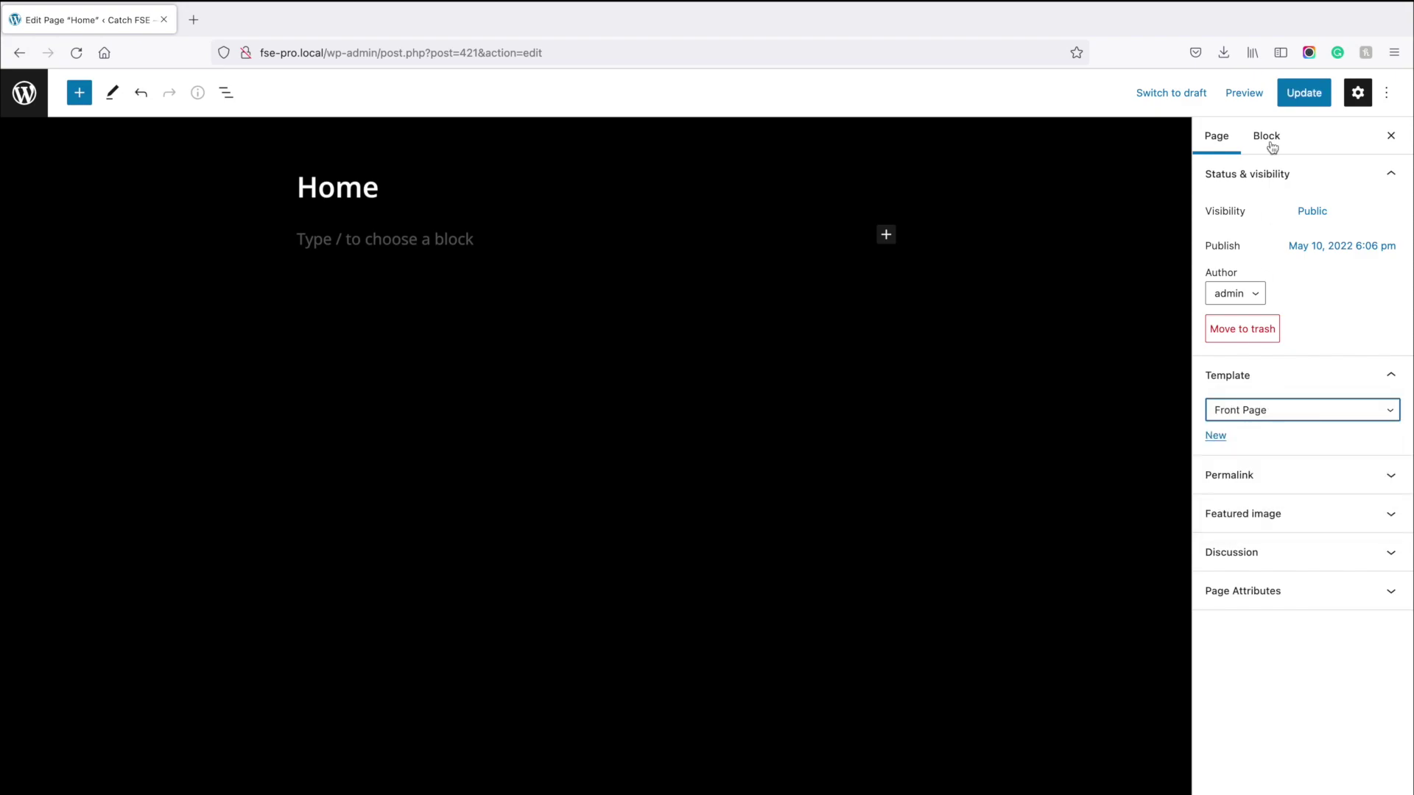
left_click(1304, 93)
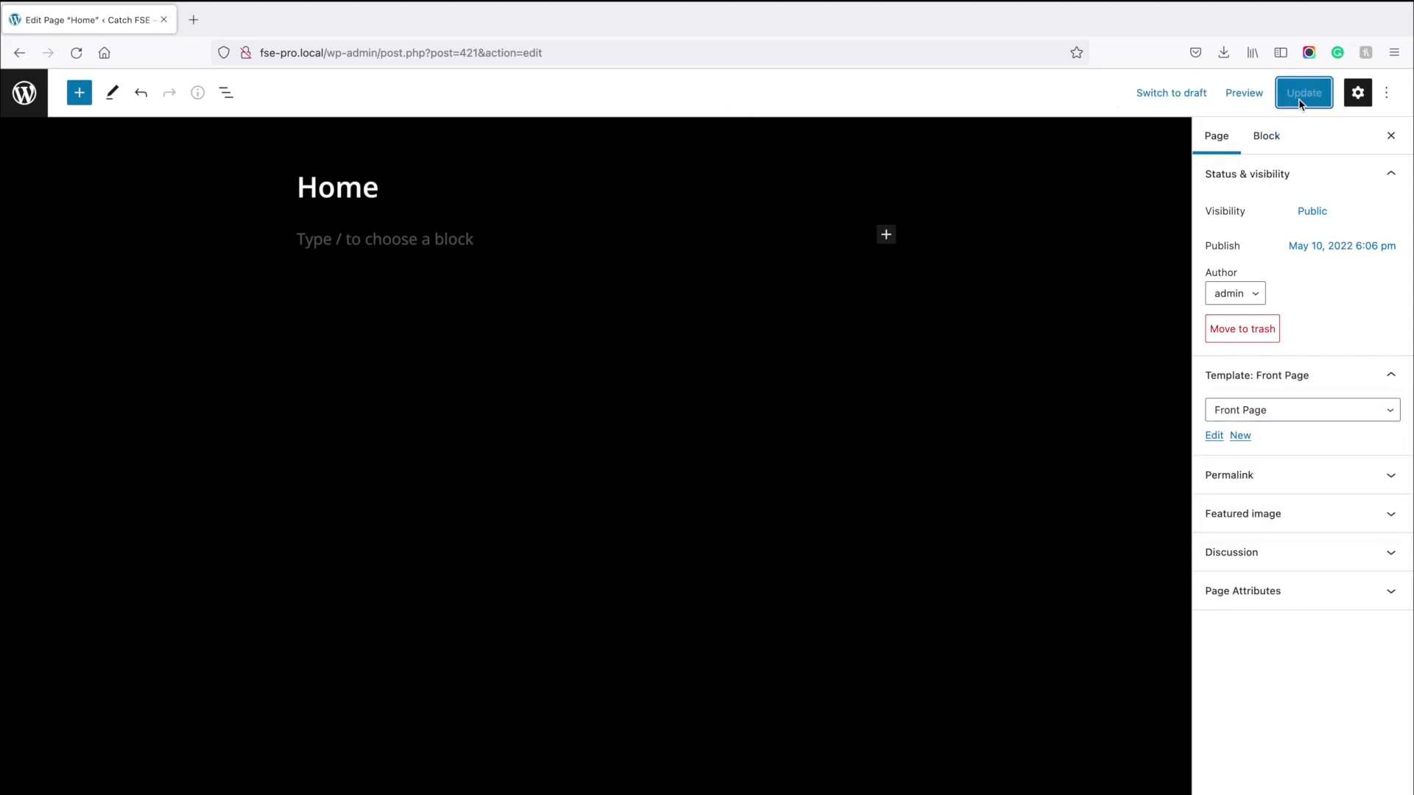
left_click(25, 96)
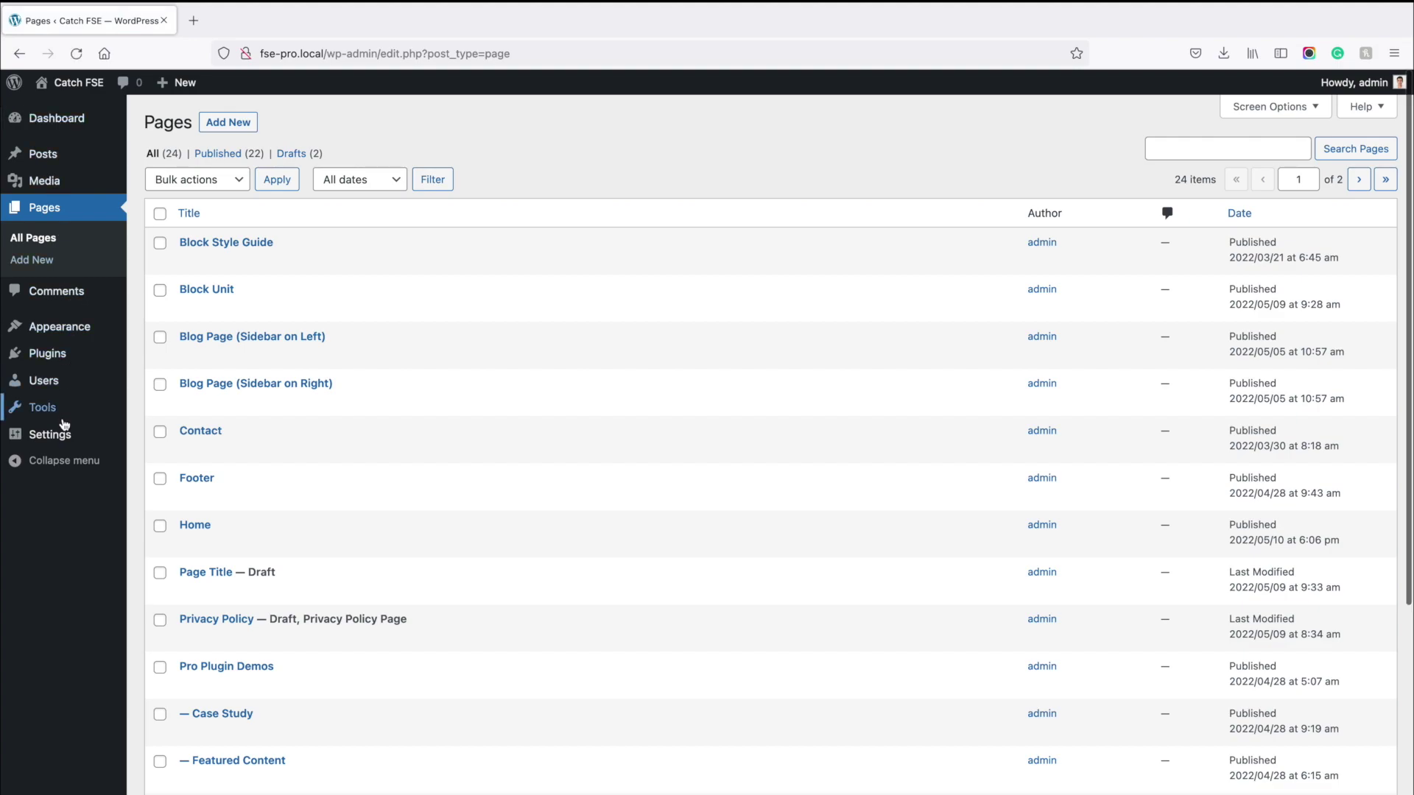
In the Reading settings, make the homepage display a static page and choose Home as the Homepage.
mouse_move(63, 432)
left_click(166, 477)
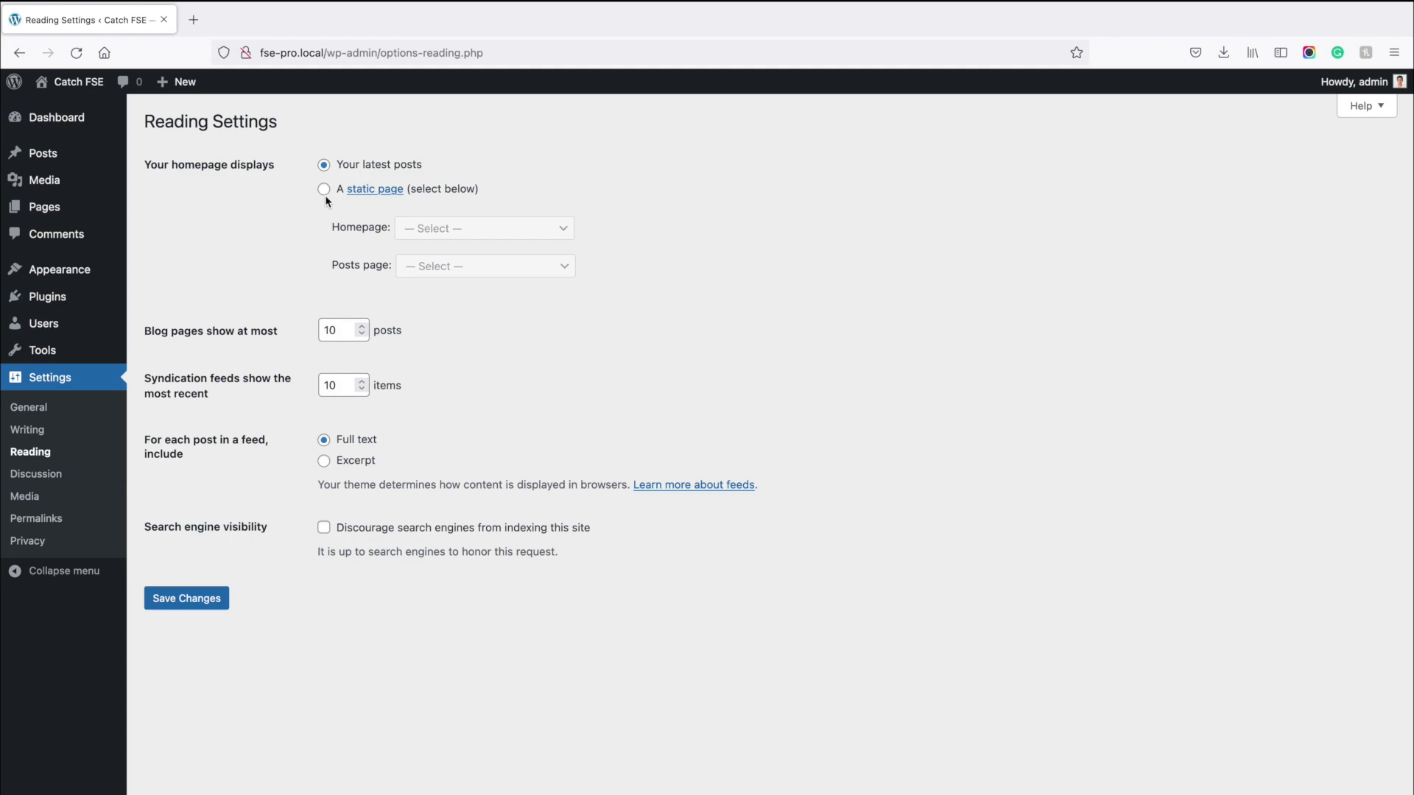
left_click(323, 190)
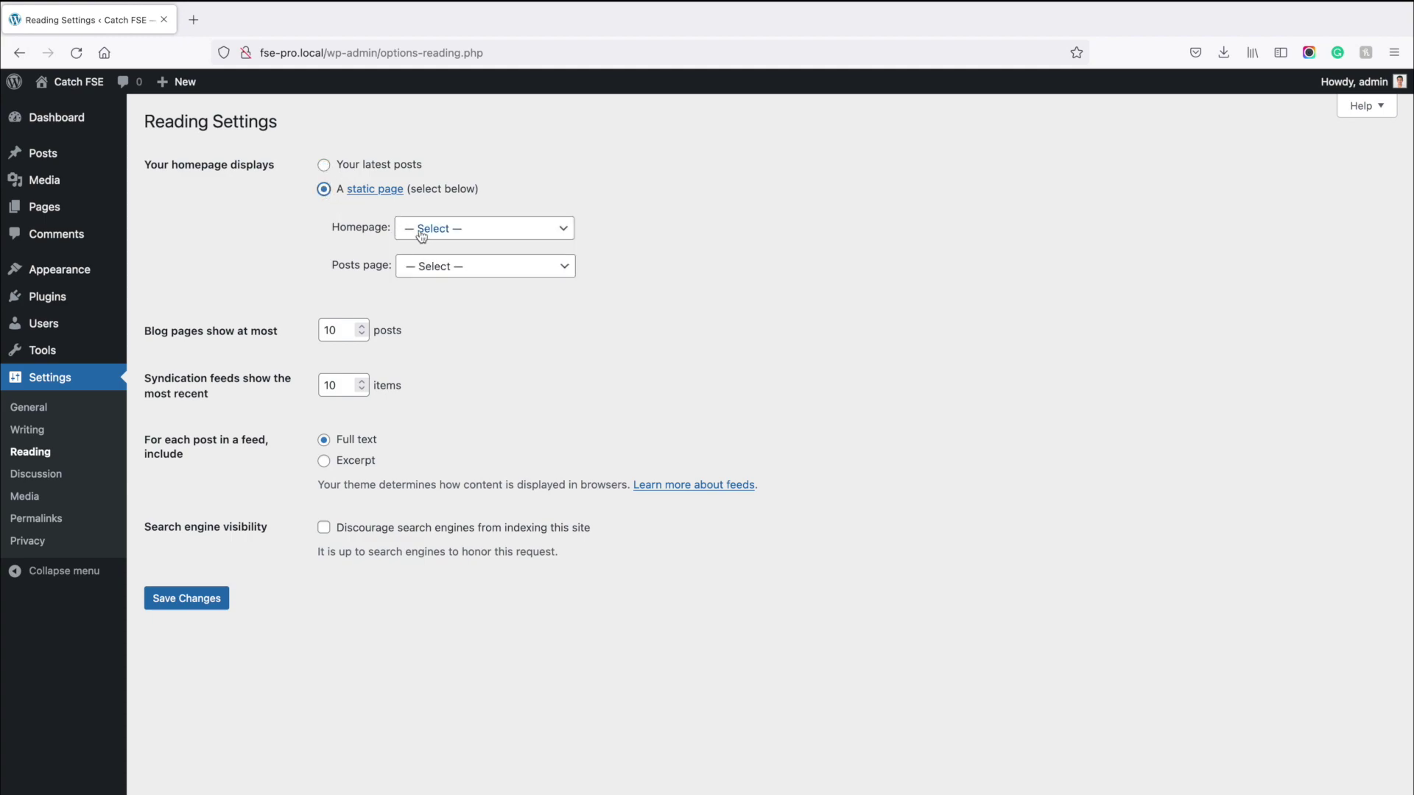
left_click(422, 236)
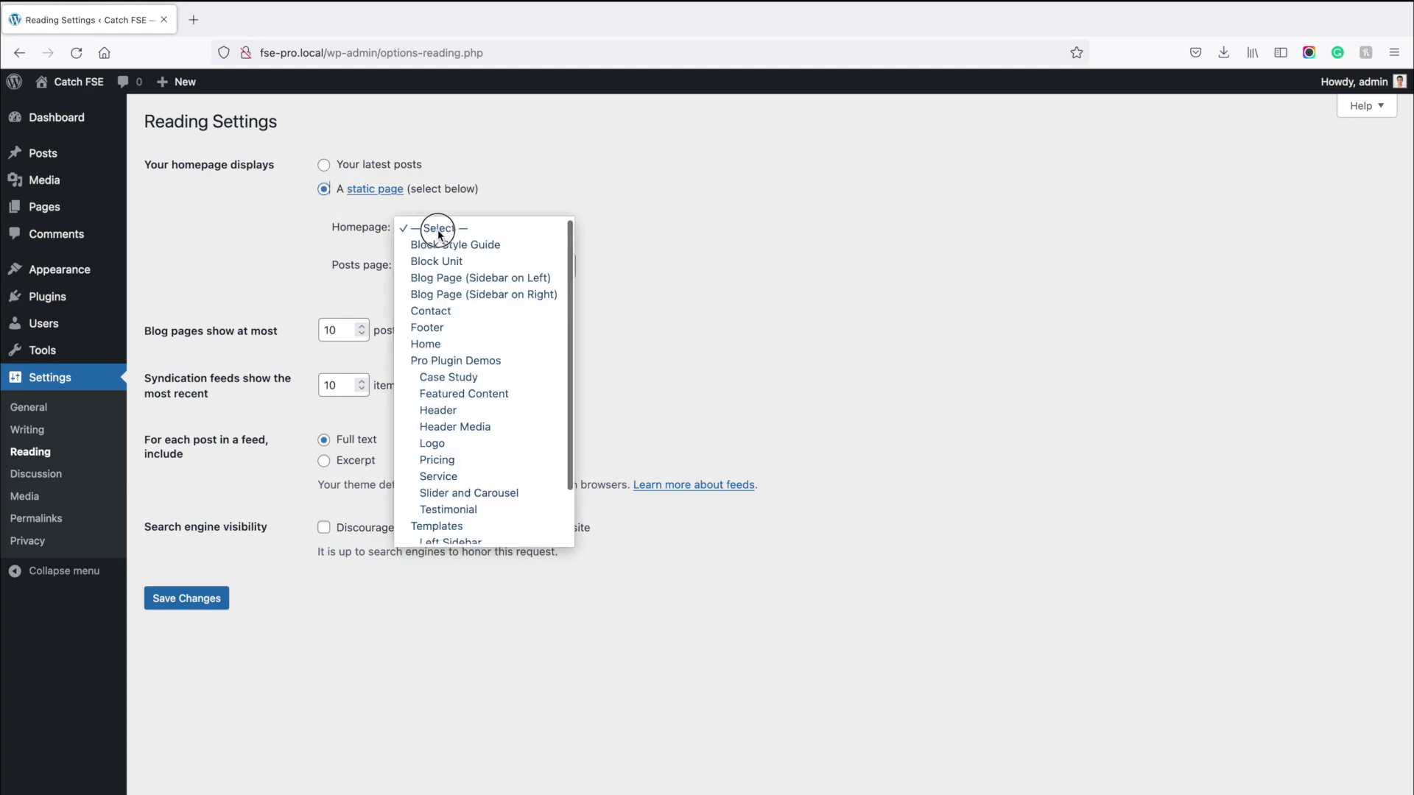
left_click(433, 344)
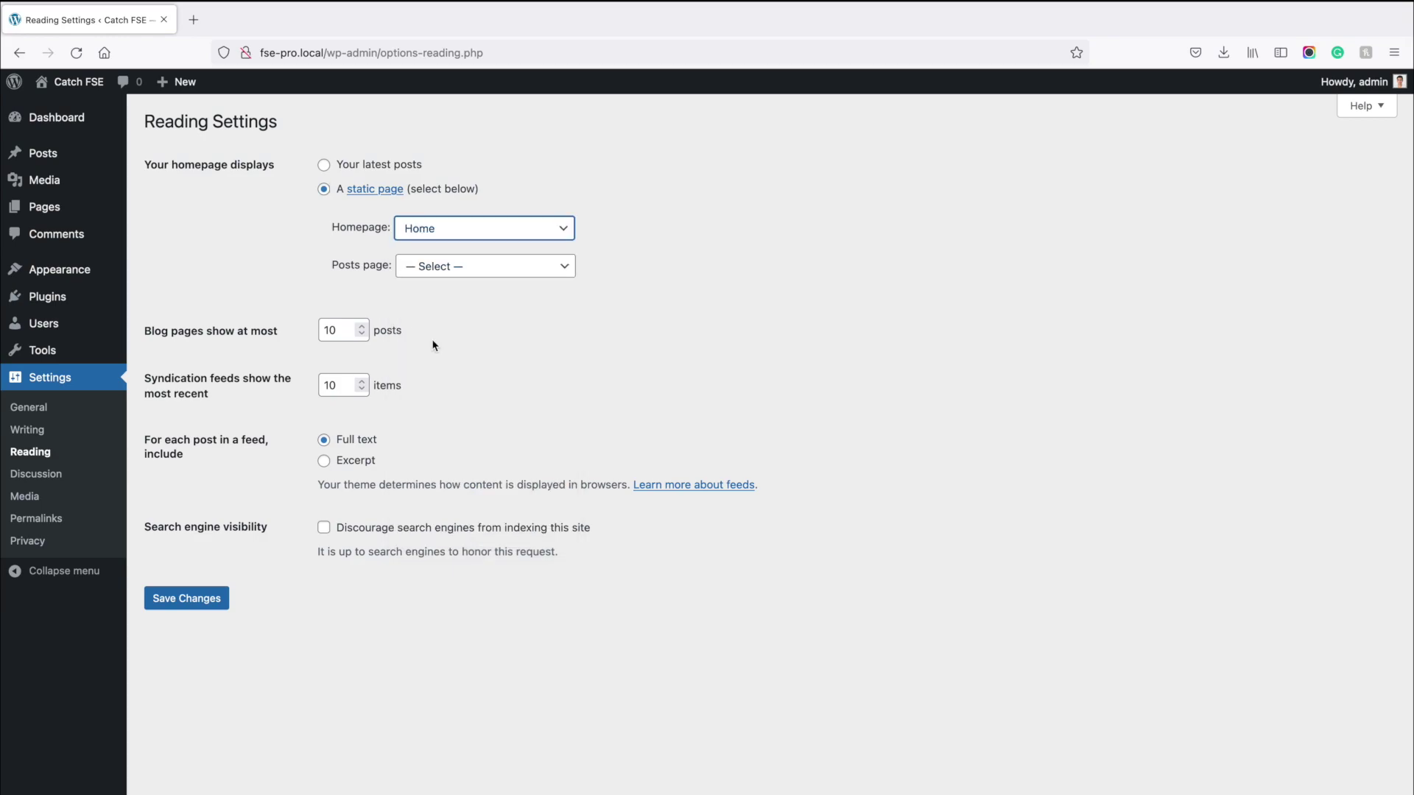
Save the Reading settings and look over the whole homepage on the live site, reloading it once.
left_click(211, 601)
mouse_move(70, 83)
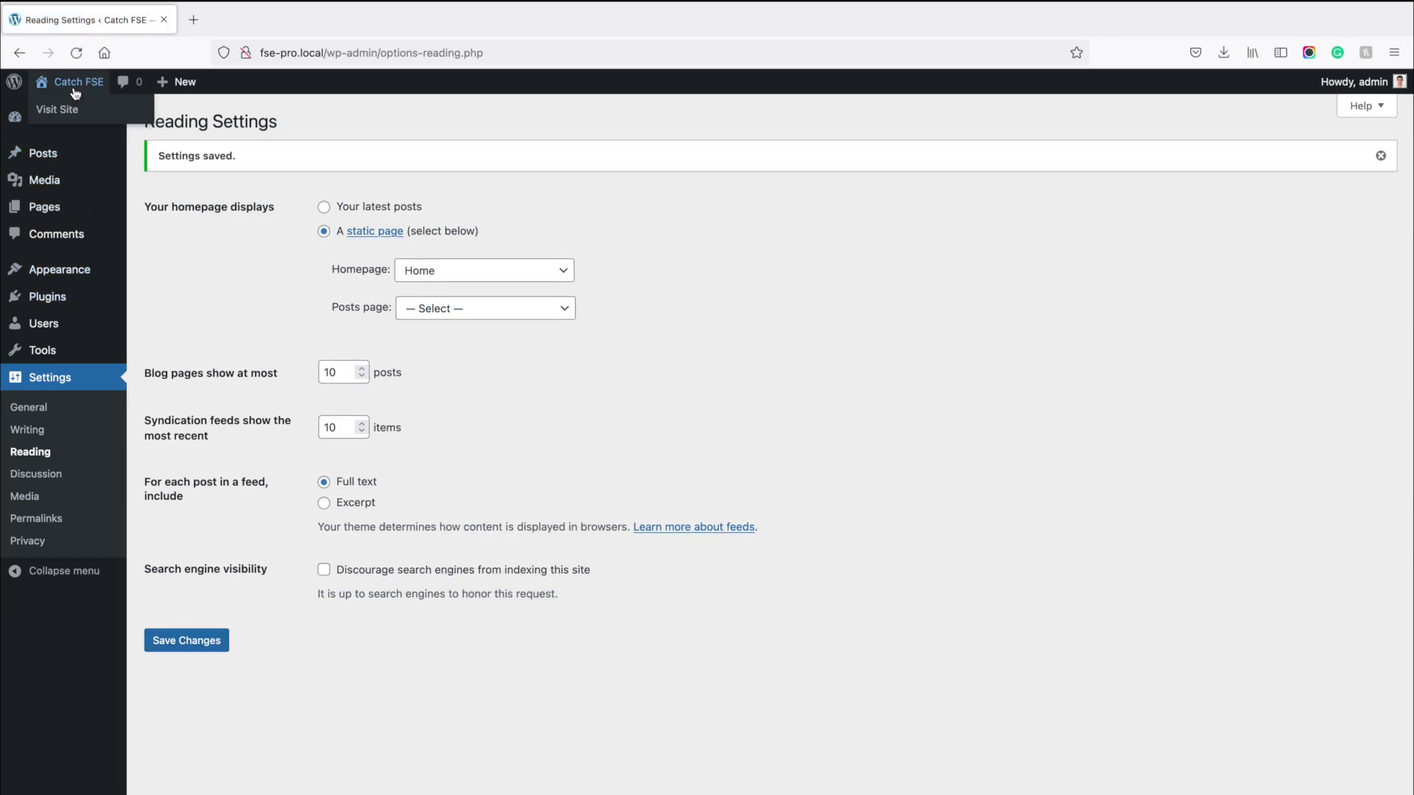
left_click(67, 110)
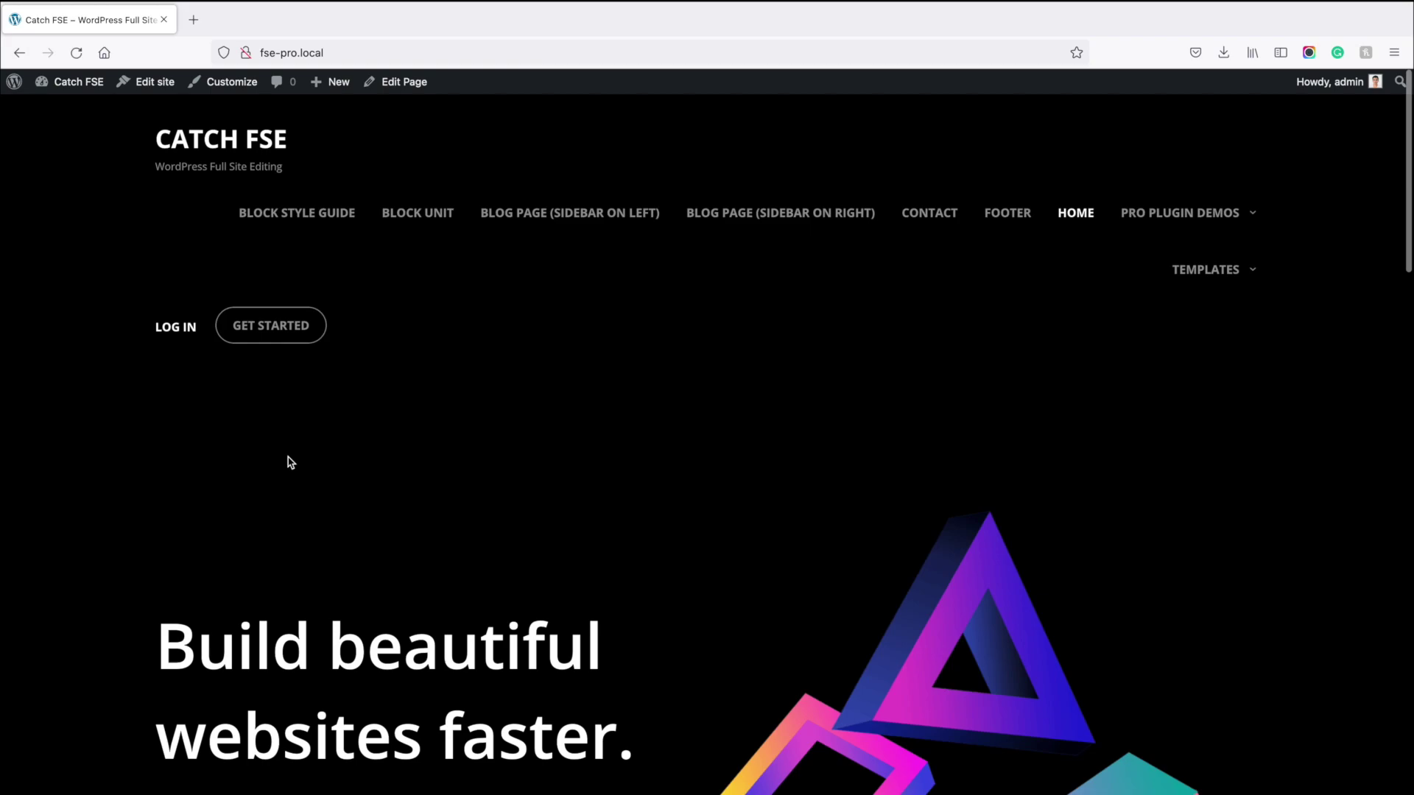
scroll(287, 462, "down", 15)
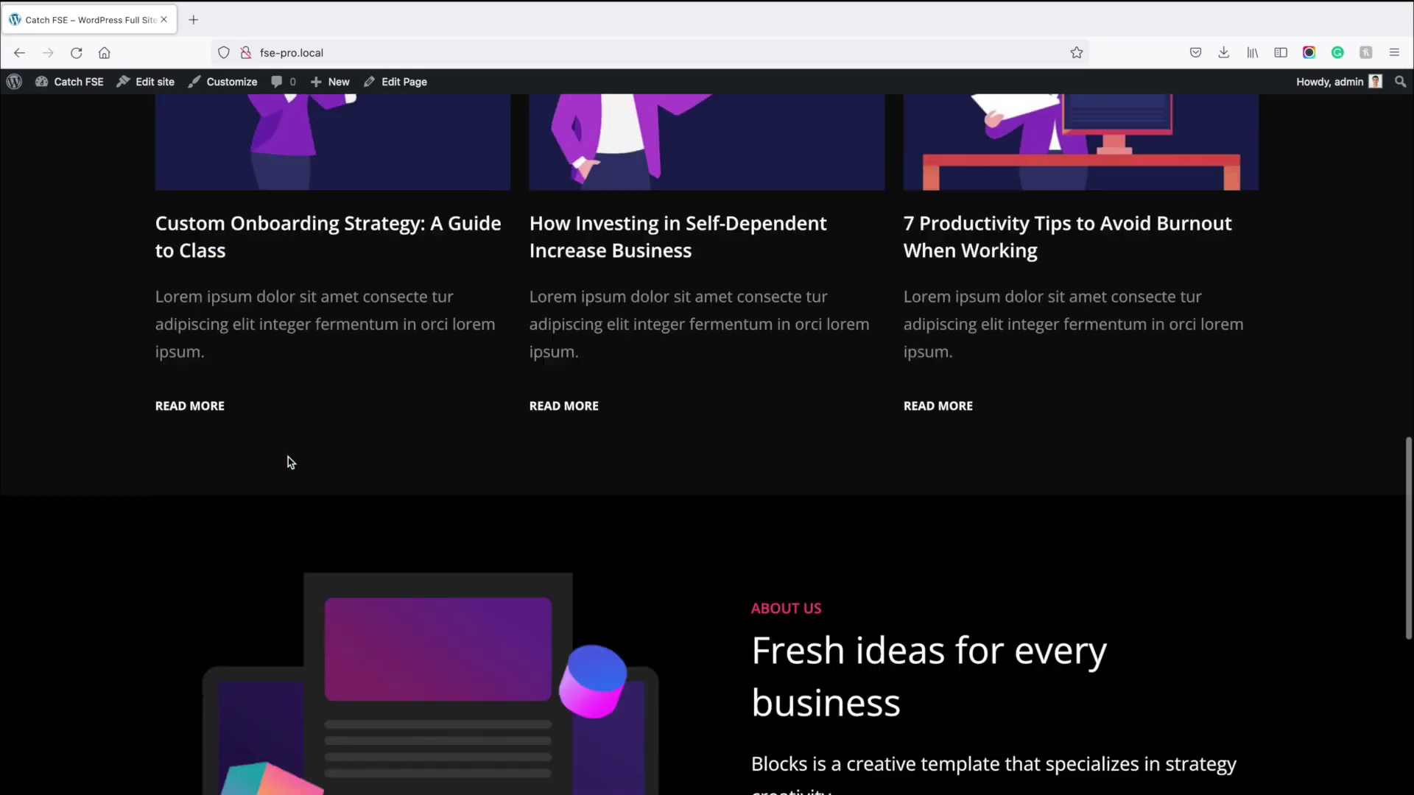
scroll(287, 461, "down", 10)
scroll(288, 461, "up", 2)
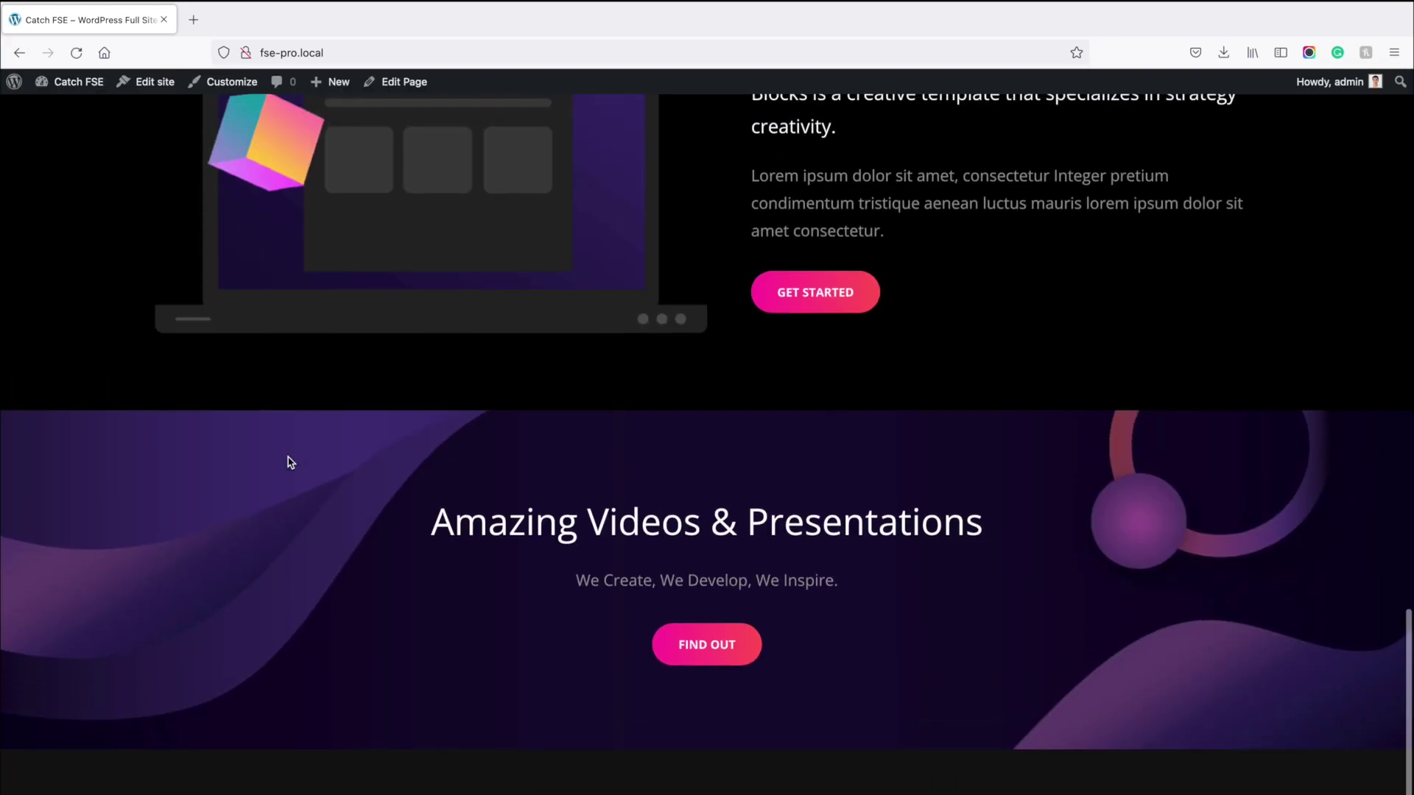
scroll(287, 461, "up", 20)
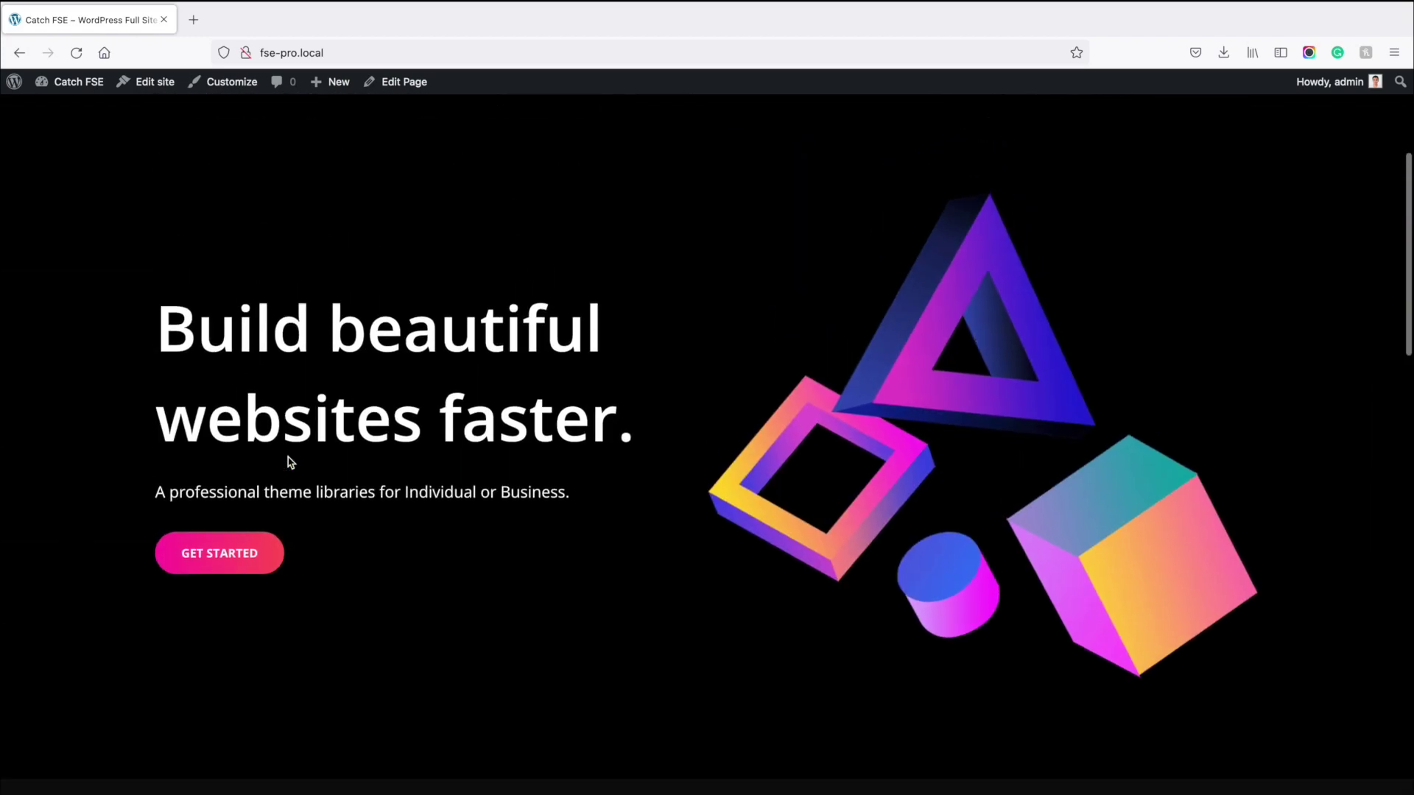
scroll(287, 462, "up", 5)
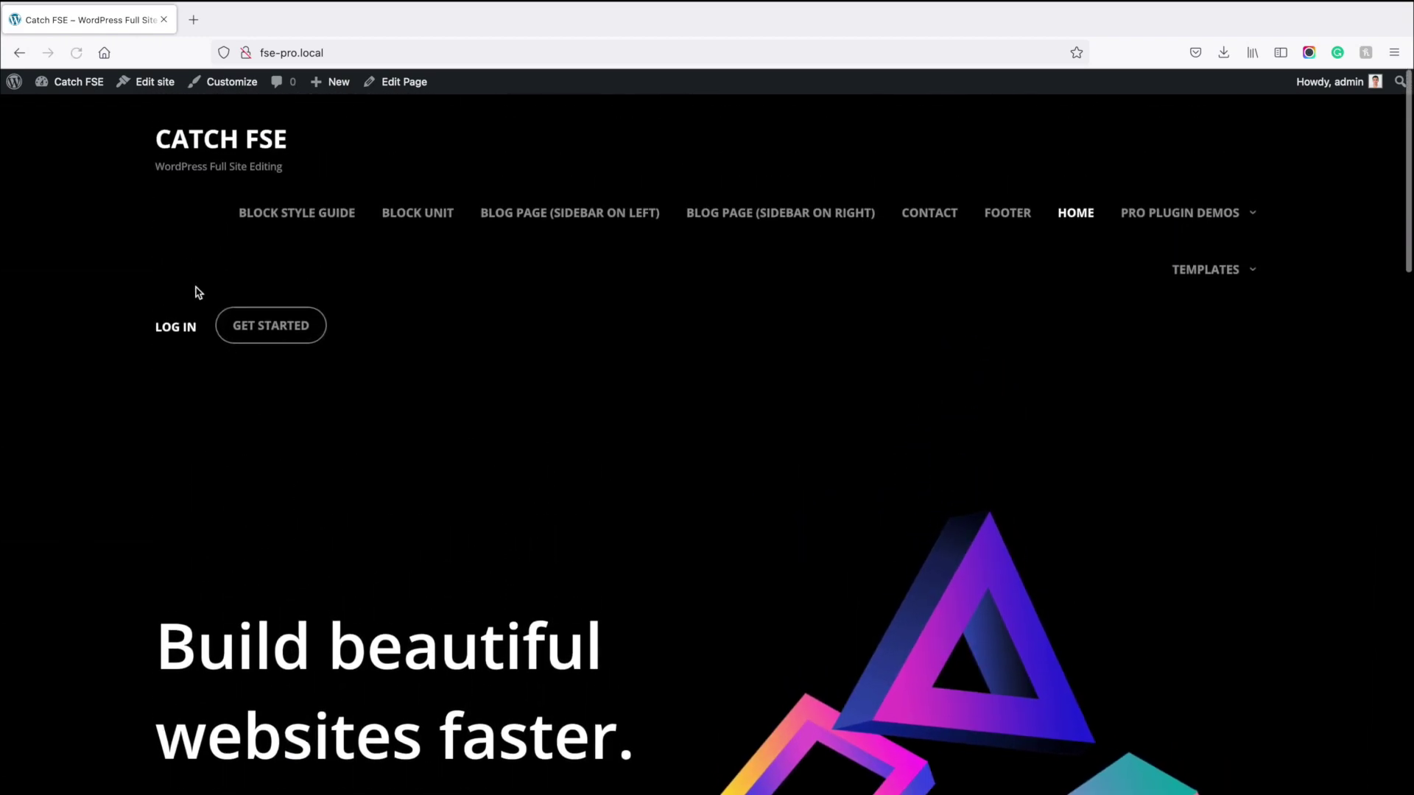
key("super+r")
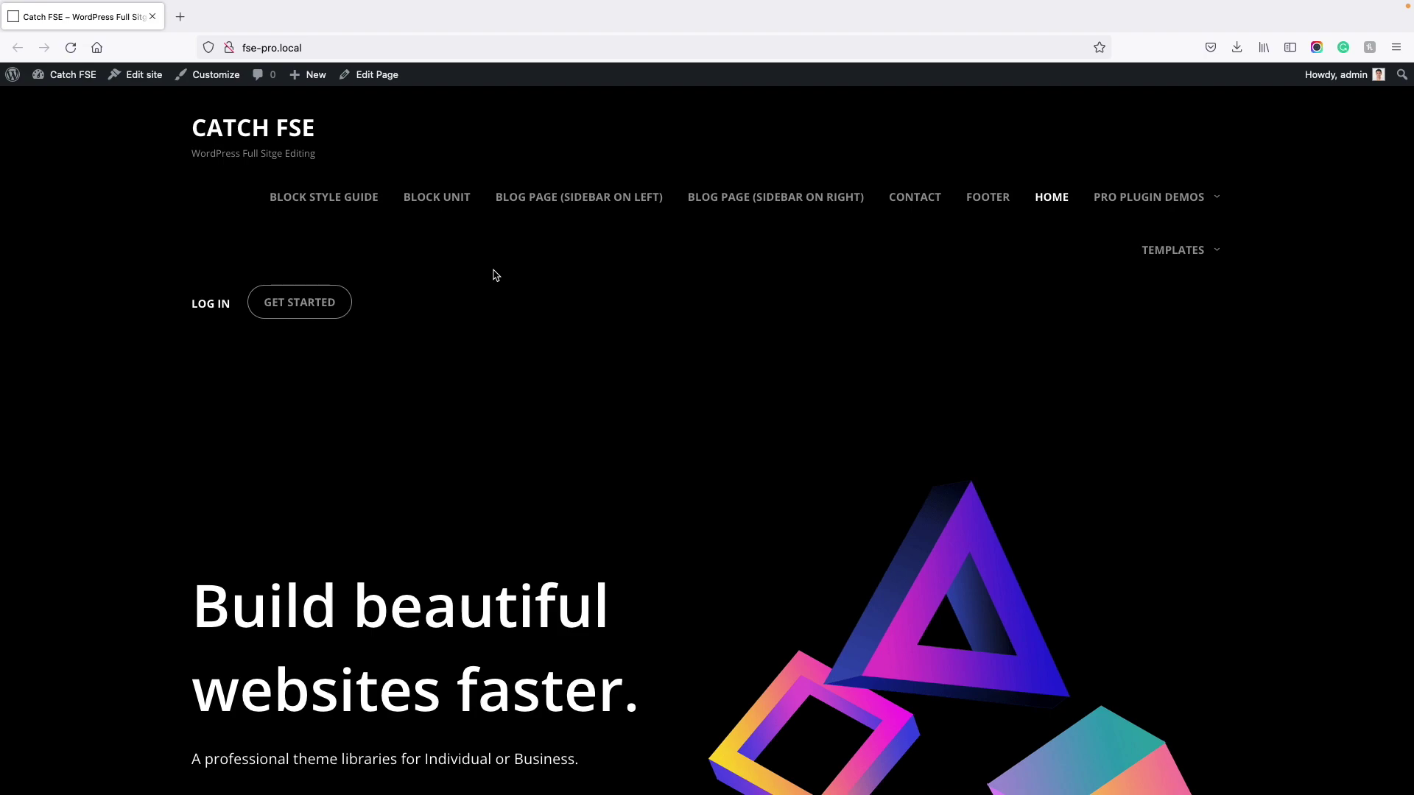
Open the Front Page template in the site editor and change the header's site title to "My site".
left_click(133, 78)
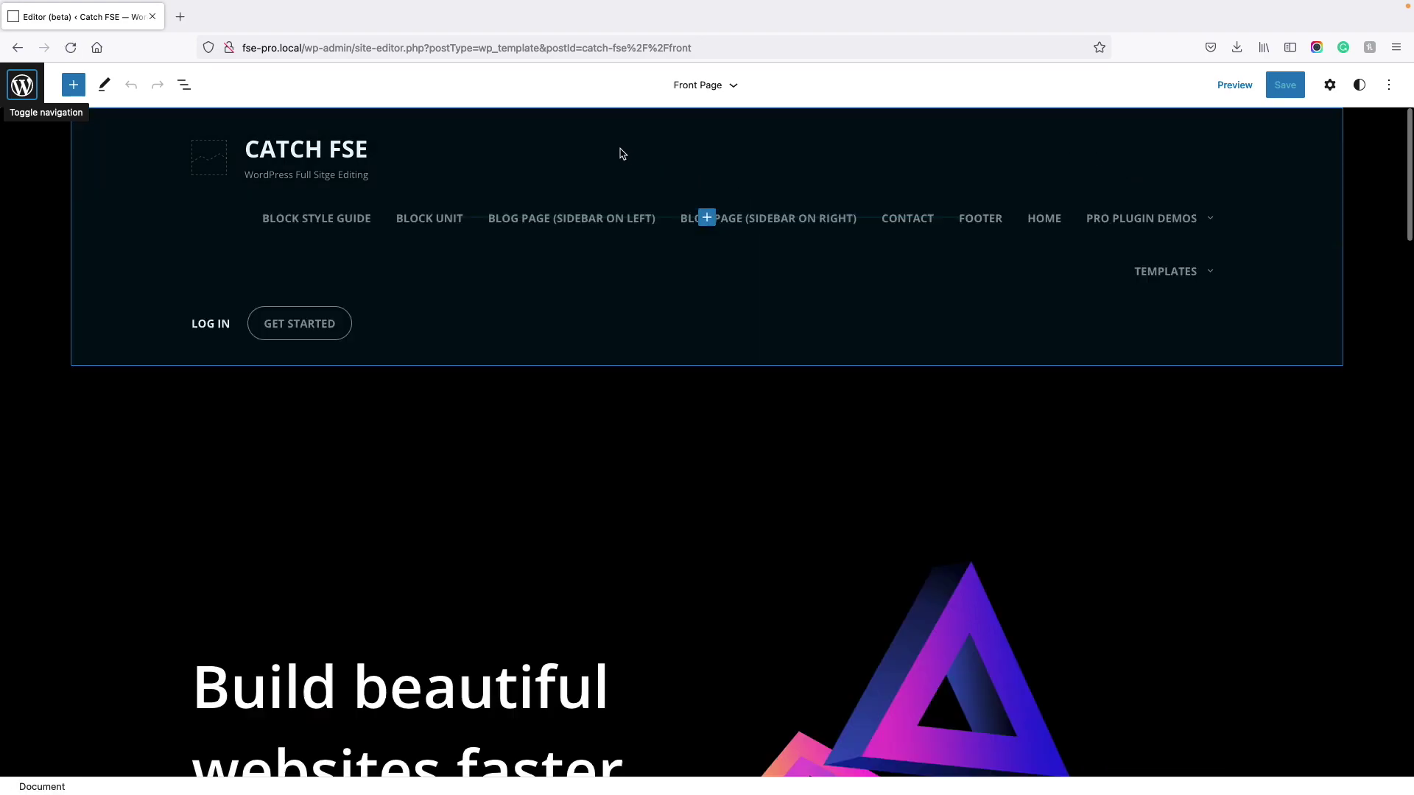
left_click(622, 157)
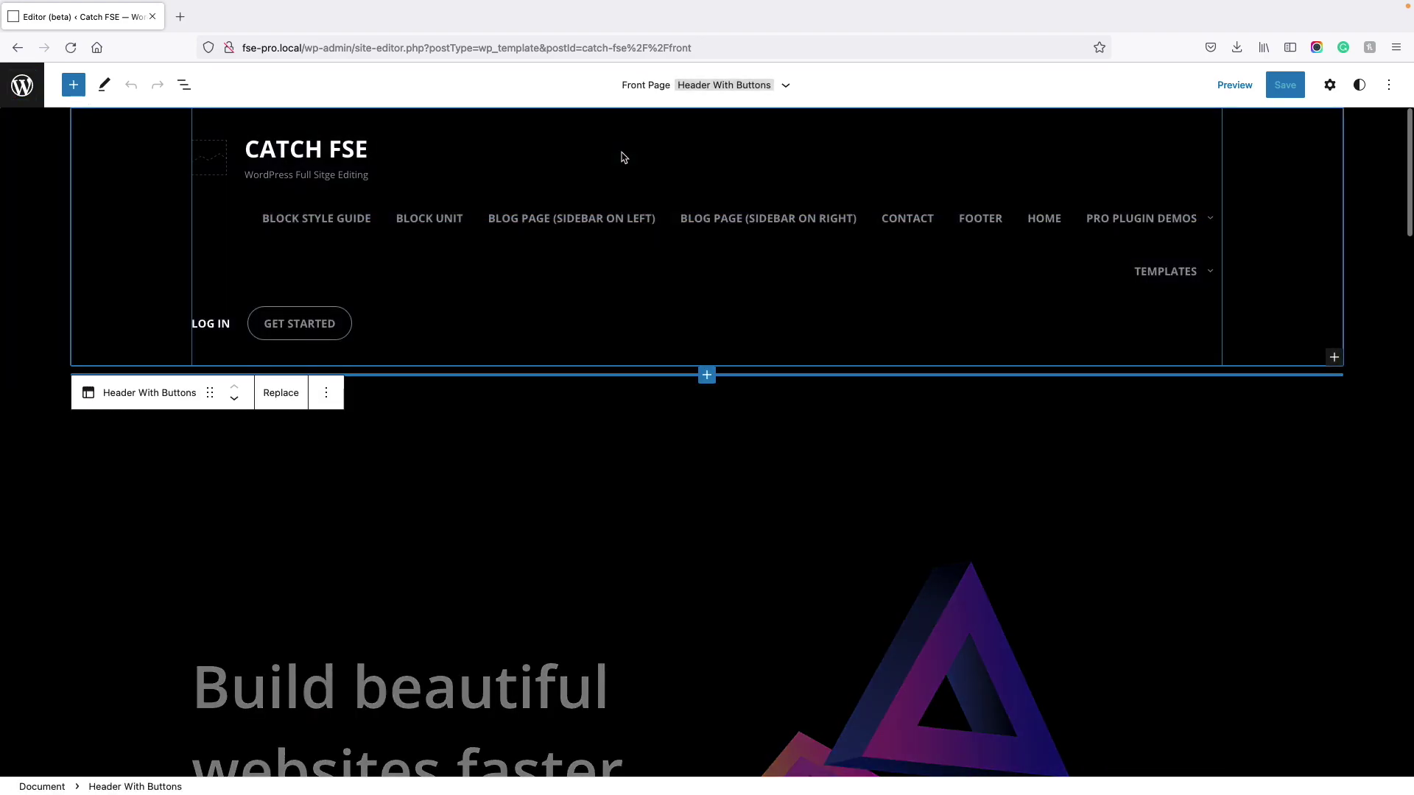
left_click(321, 148)
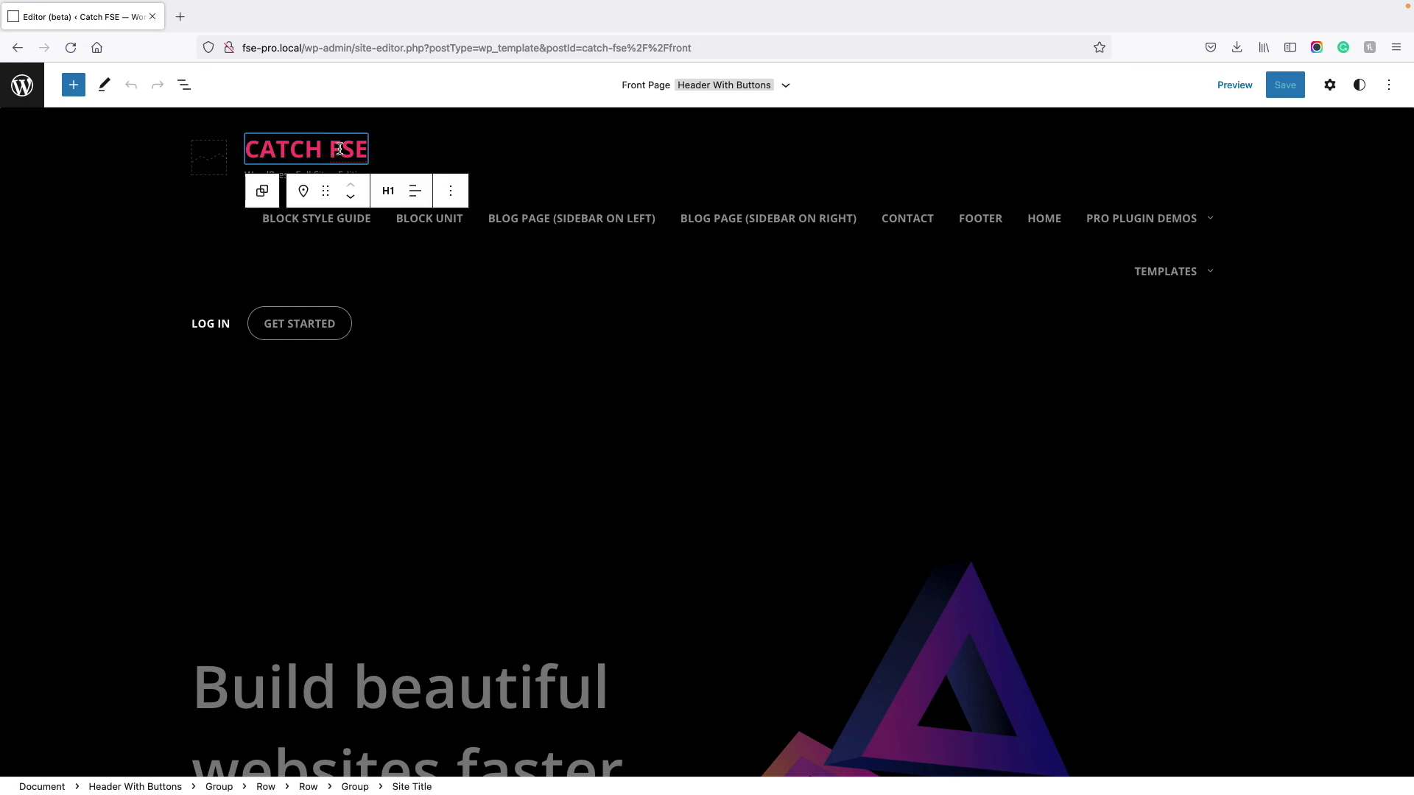
triple_click(342, 149)
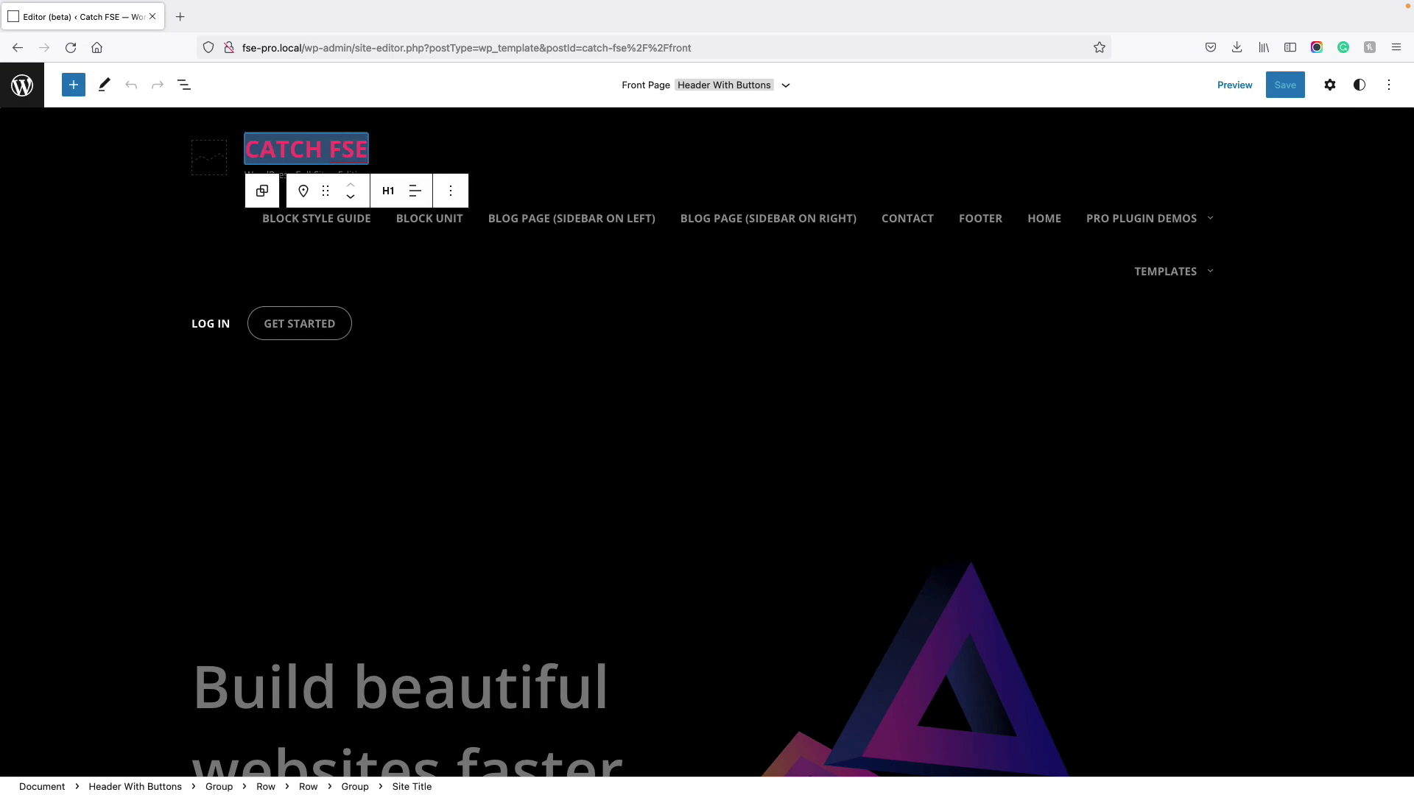
type("MY SITE")
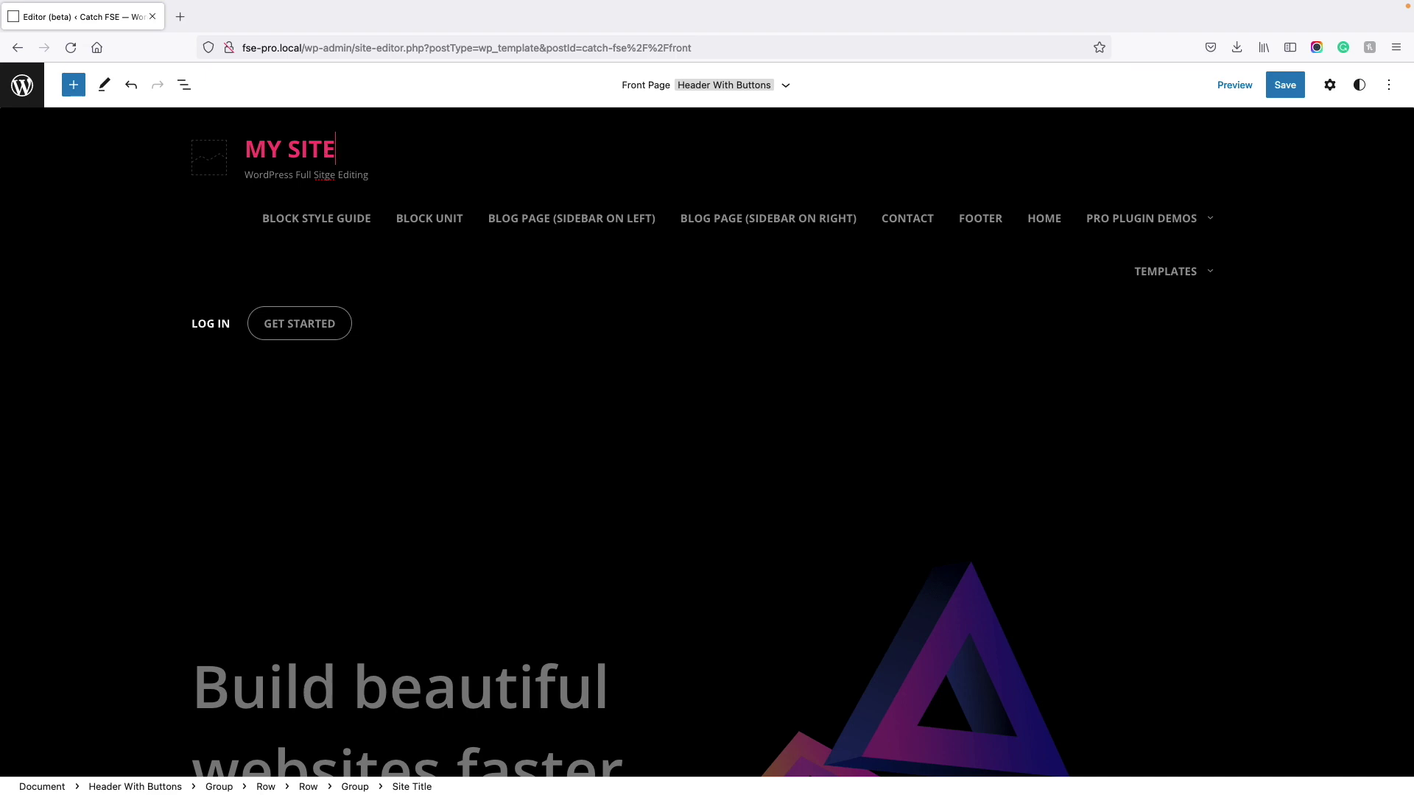
Replace the site tagline in the header with "Description".
left_click(315, 173)
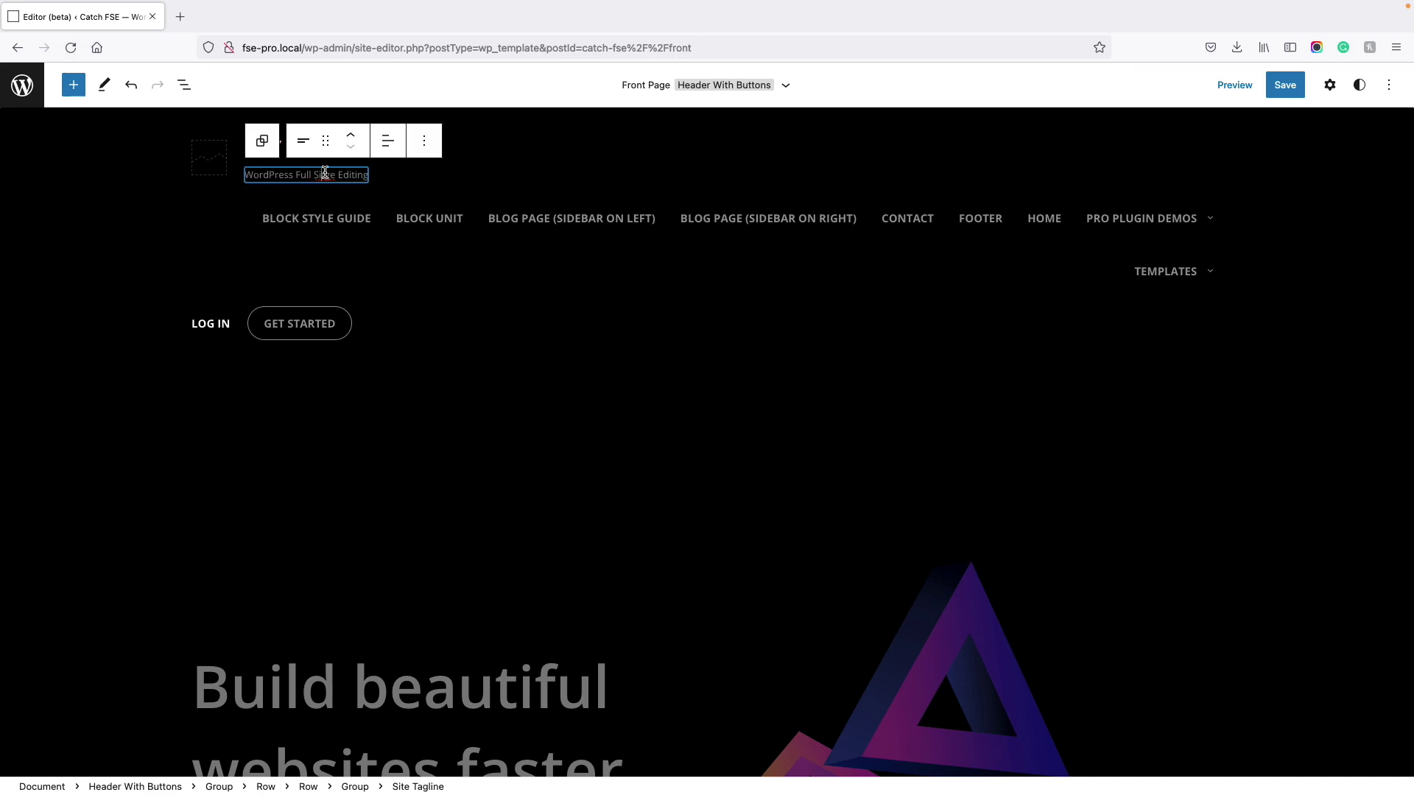
triple_click(338, 173)
type("De")
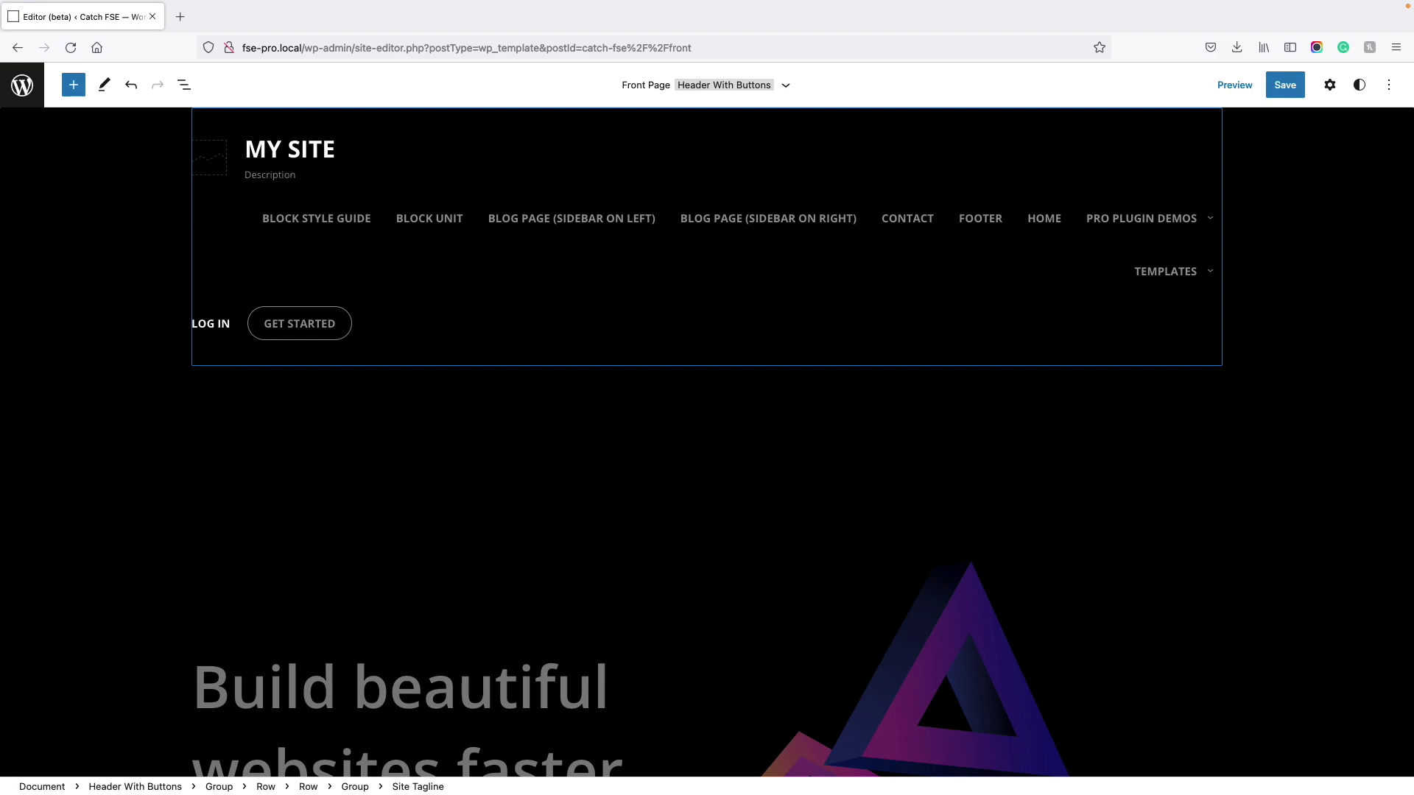
type("scription")
Set the header's site logo to catch-fse-logo.png from the media library.
left_click(211, 158)
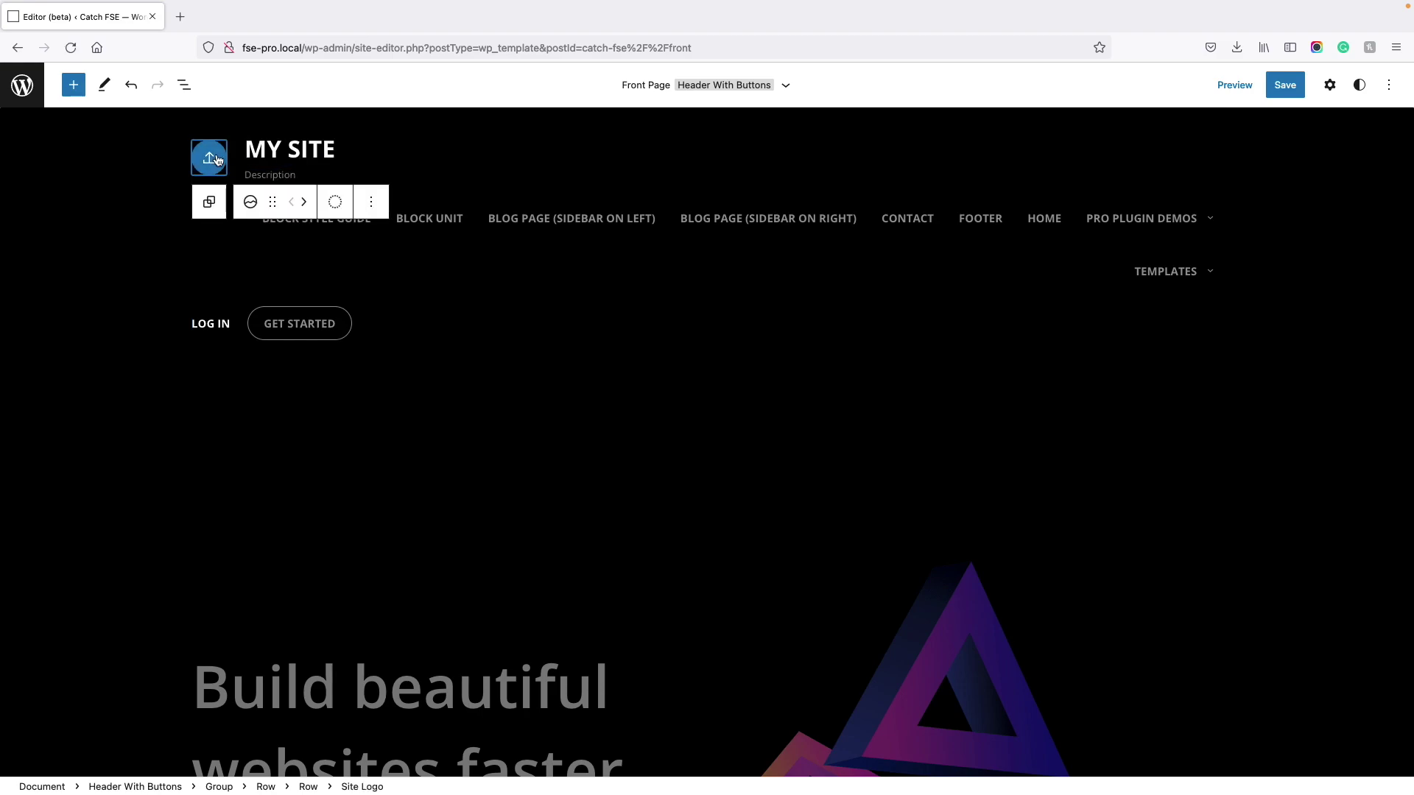
left_click(212, 158)
left_click(767, 374)
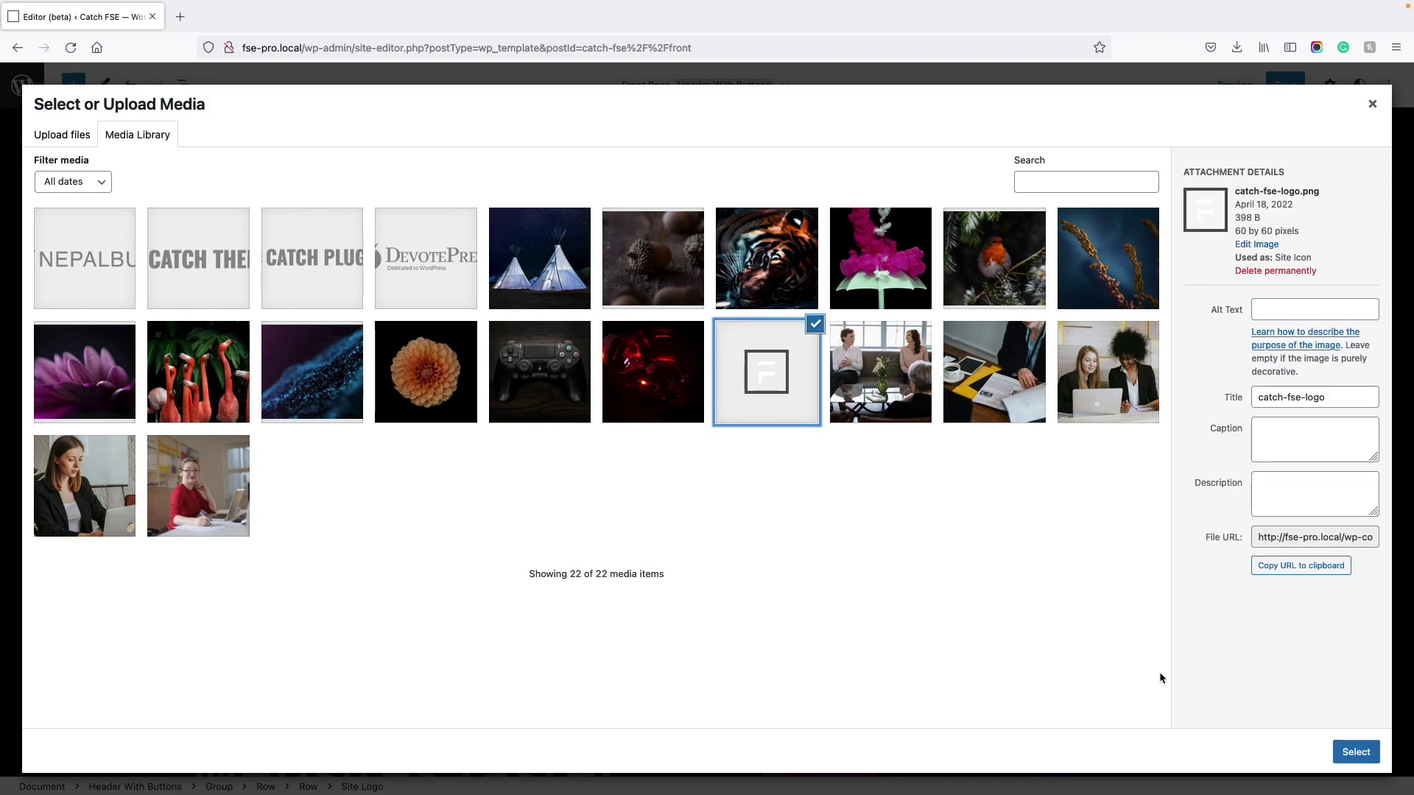
left_click(1368, 758)
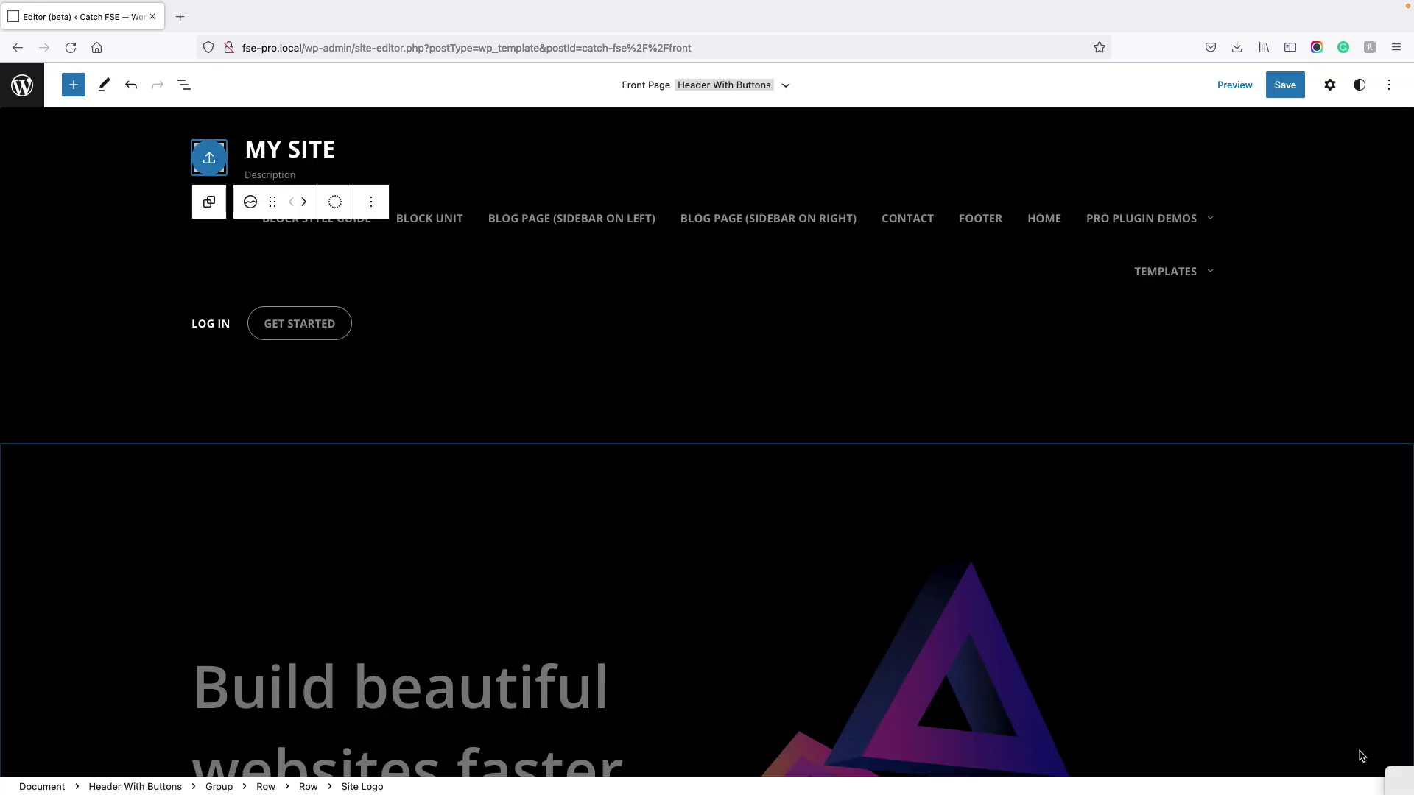
Switch the header's navigation block to the classic menu Main Menu.
left_click(543, 234)
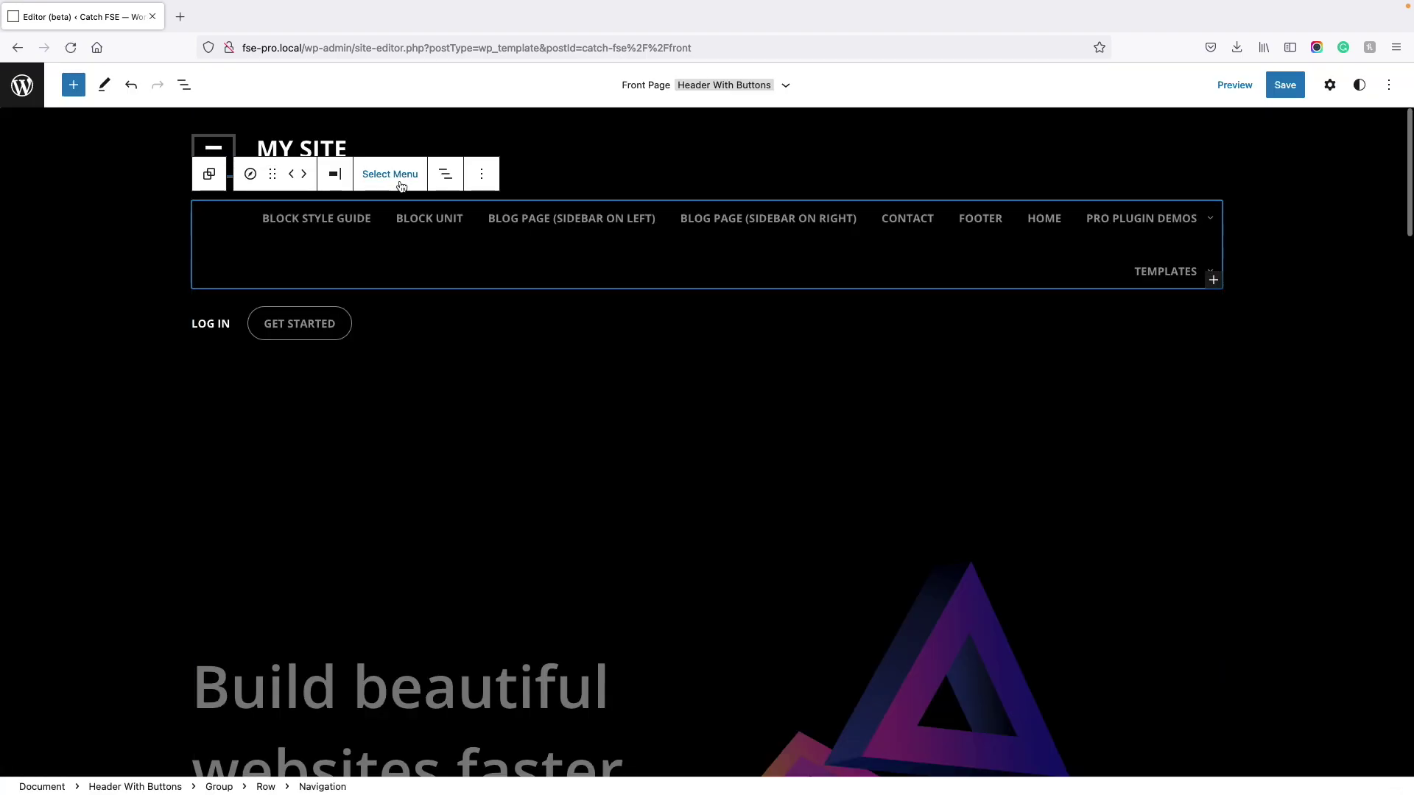
left_click(402, 177)
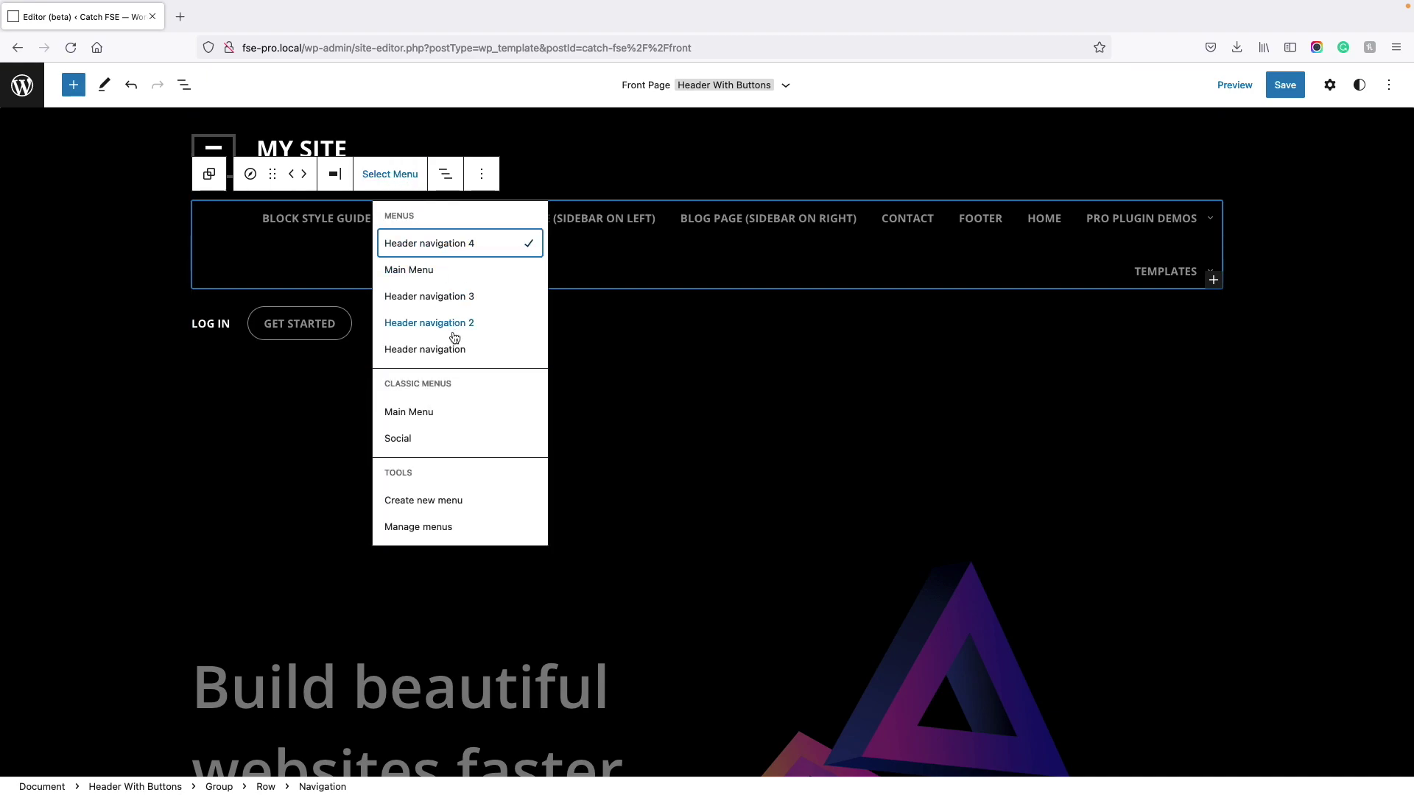
left_click(426, 411)
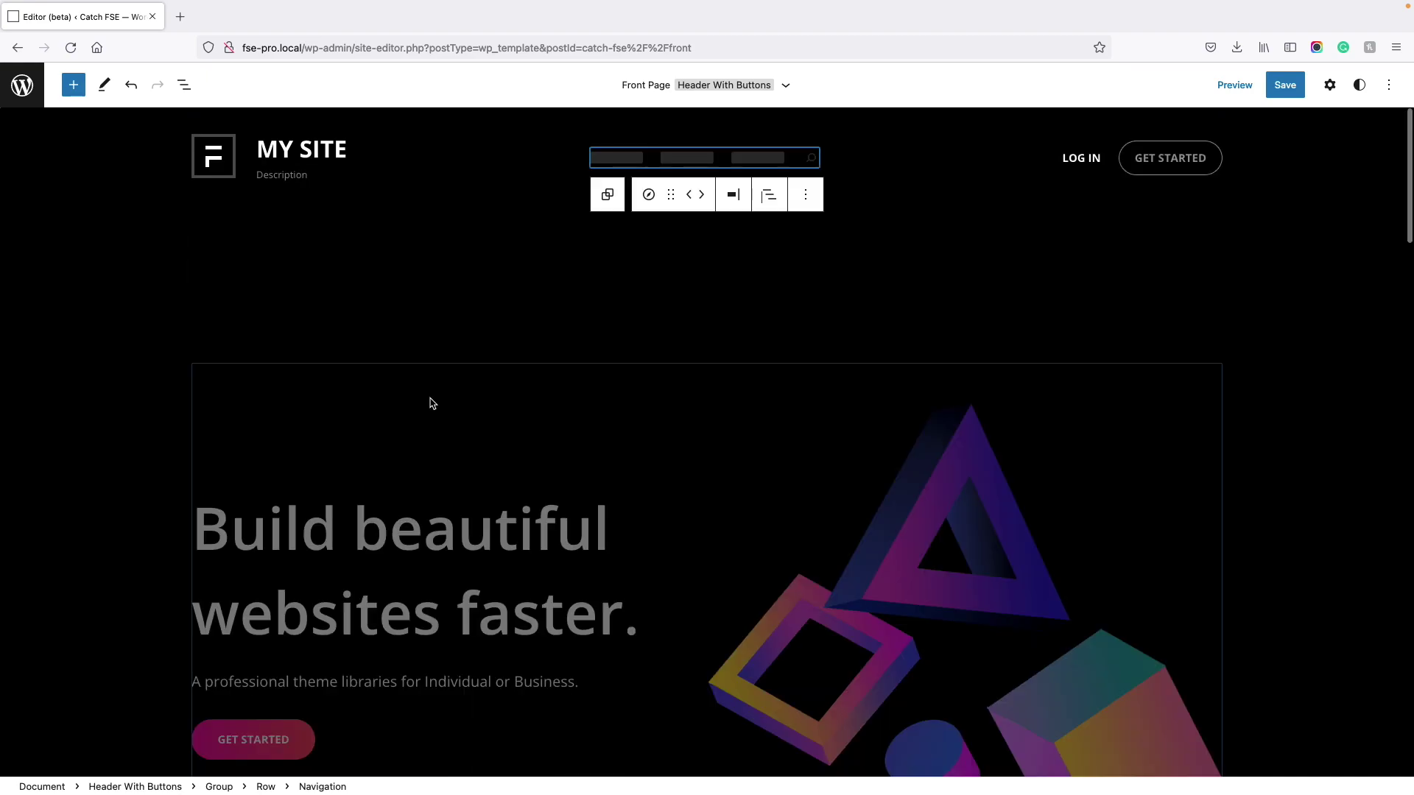
Examine the editing options of the header's Log In and Get Started buttons, including the link field of Get Started.
left_click(1092, 160)
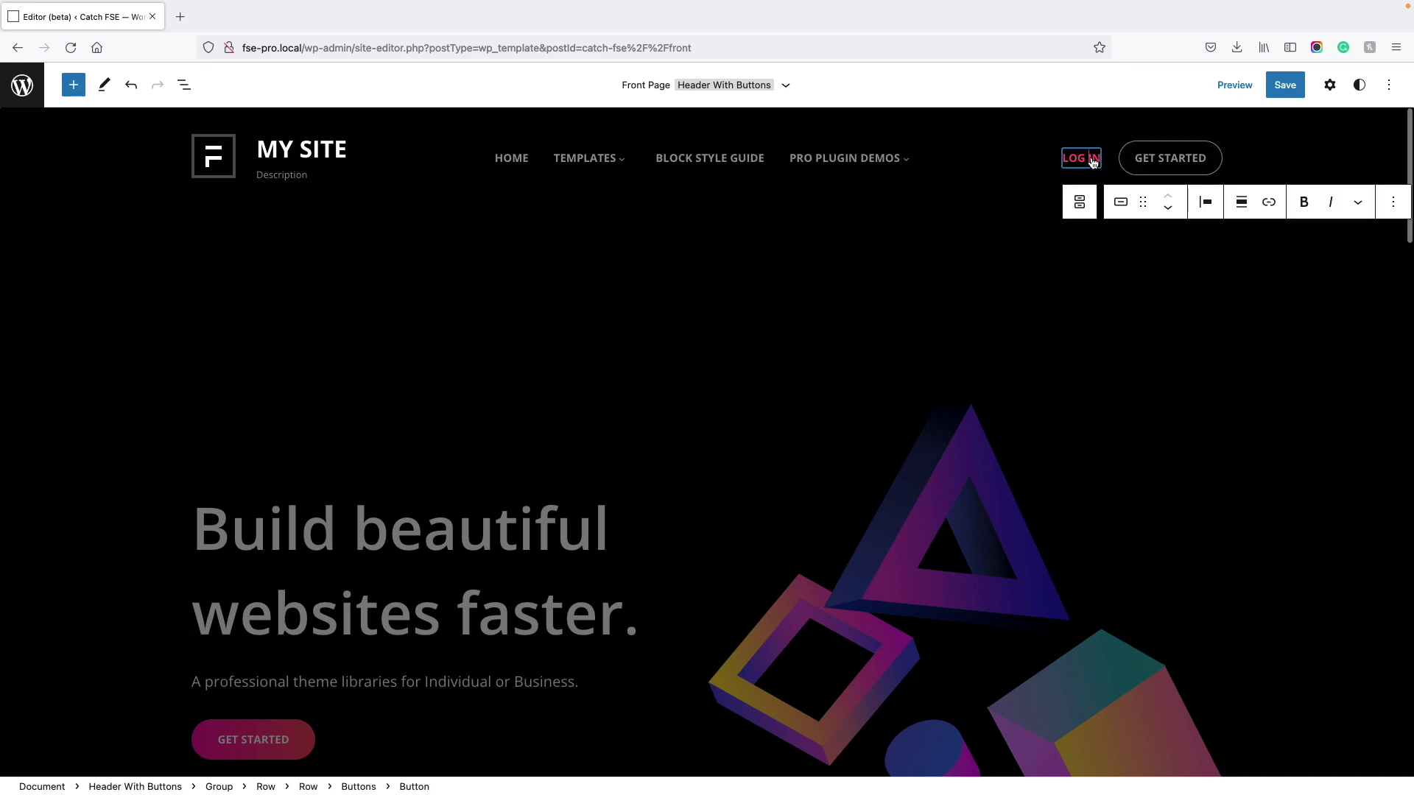
left_click(1164, 158)
left_click(1268, 206)
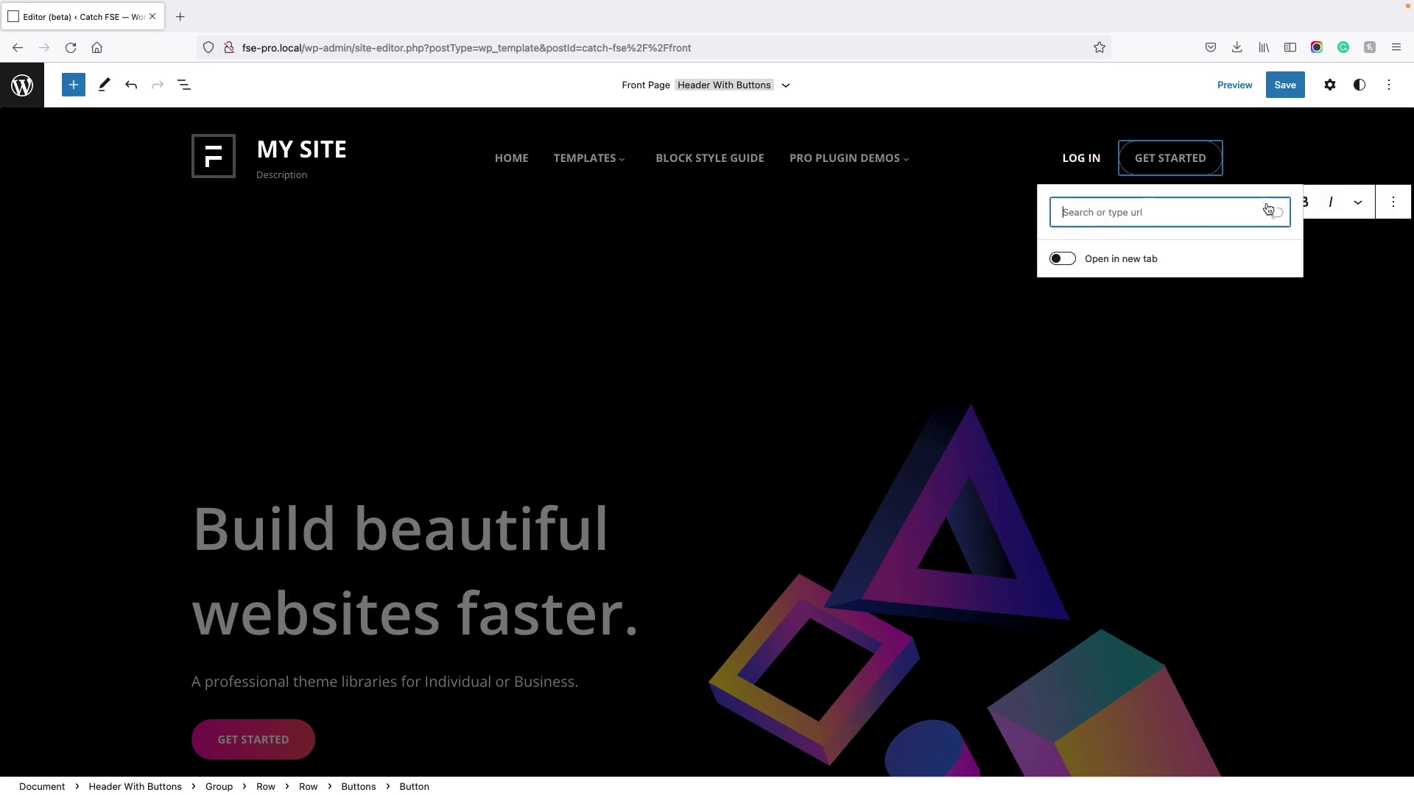
left_click_drag(1164, 158, 1183, 158)
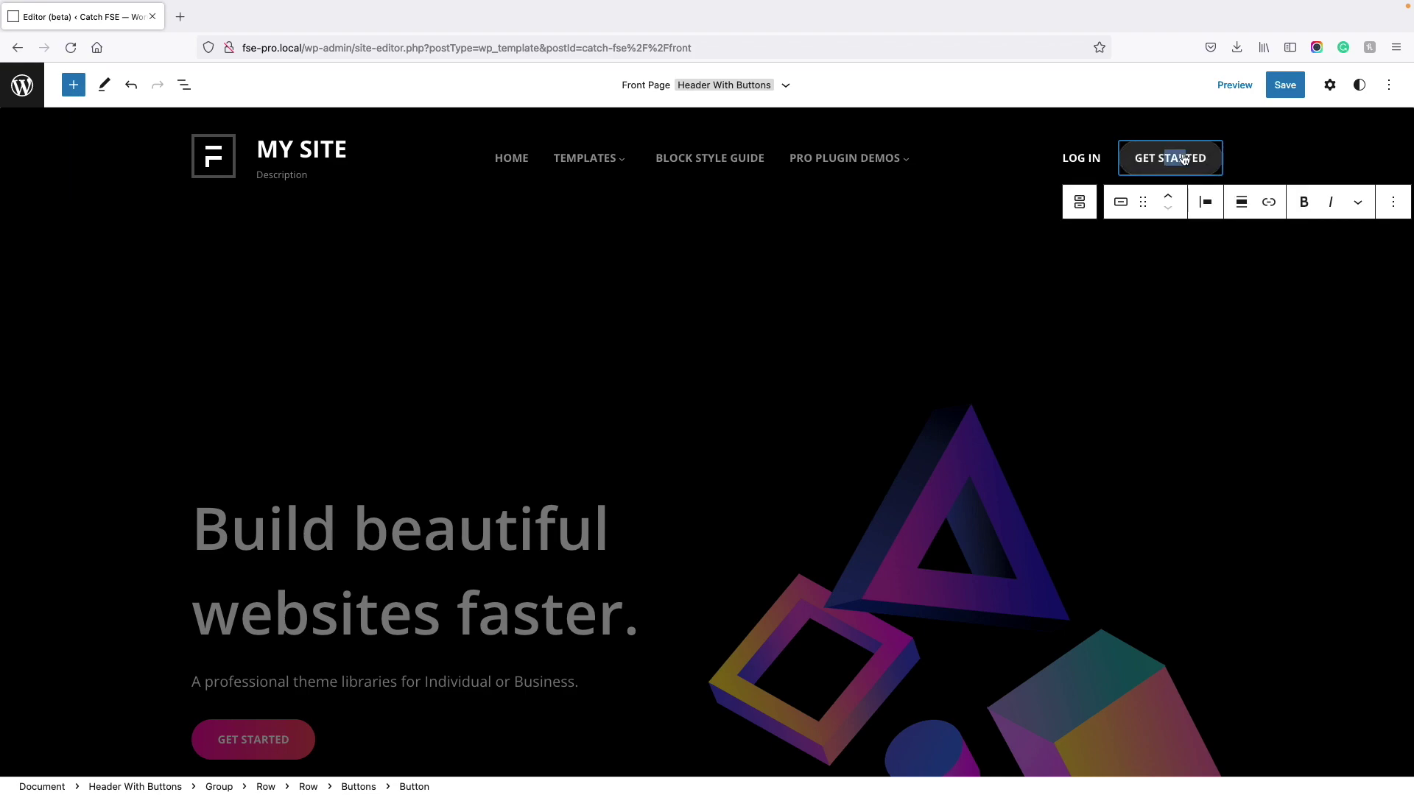
left_click(1088, 158)
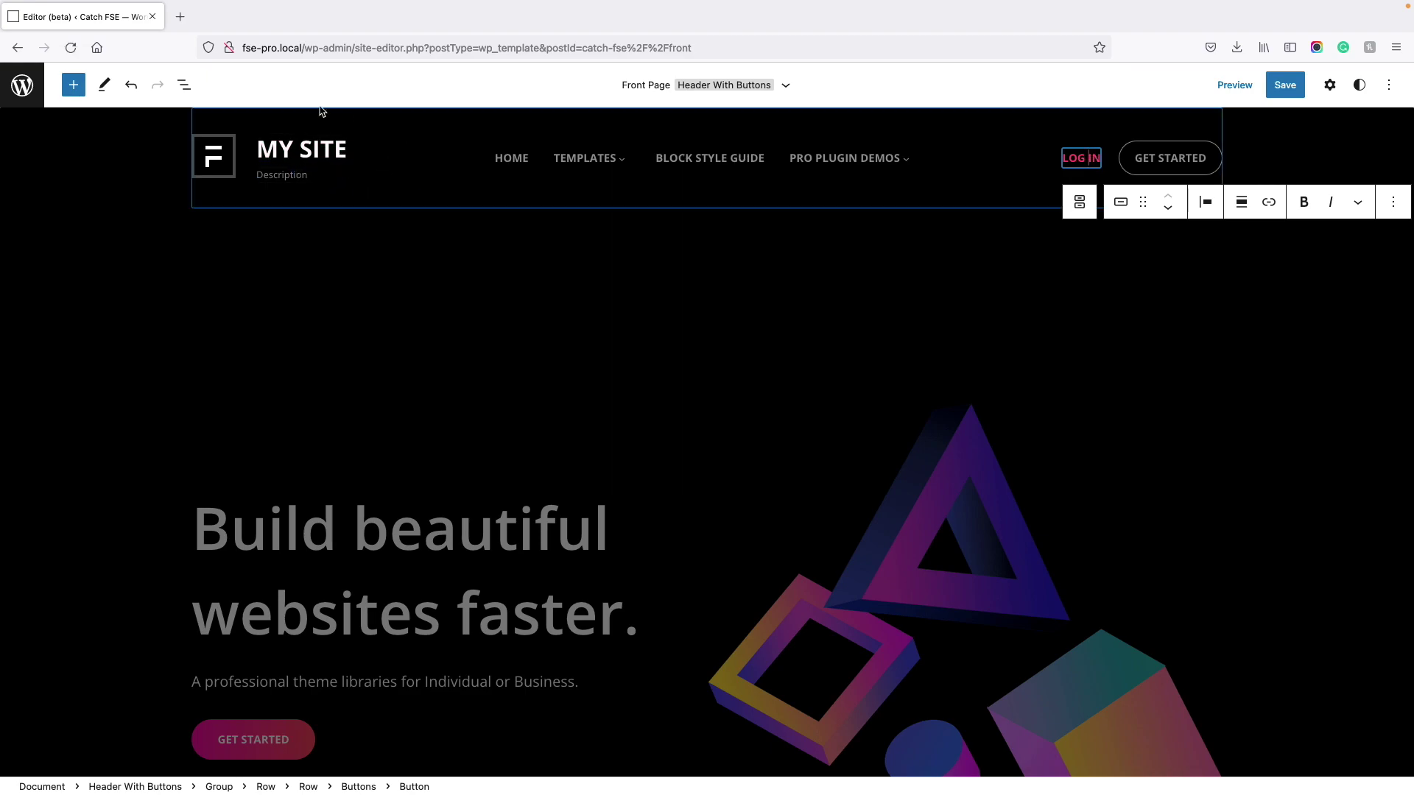
Examine the header's block structure in the list view, including Site Logo, Site Tagline and the Templates submenu's sidebar items, and close the list.
left_click(183, 87)
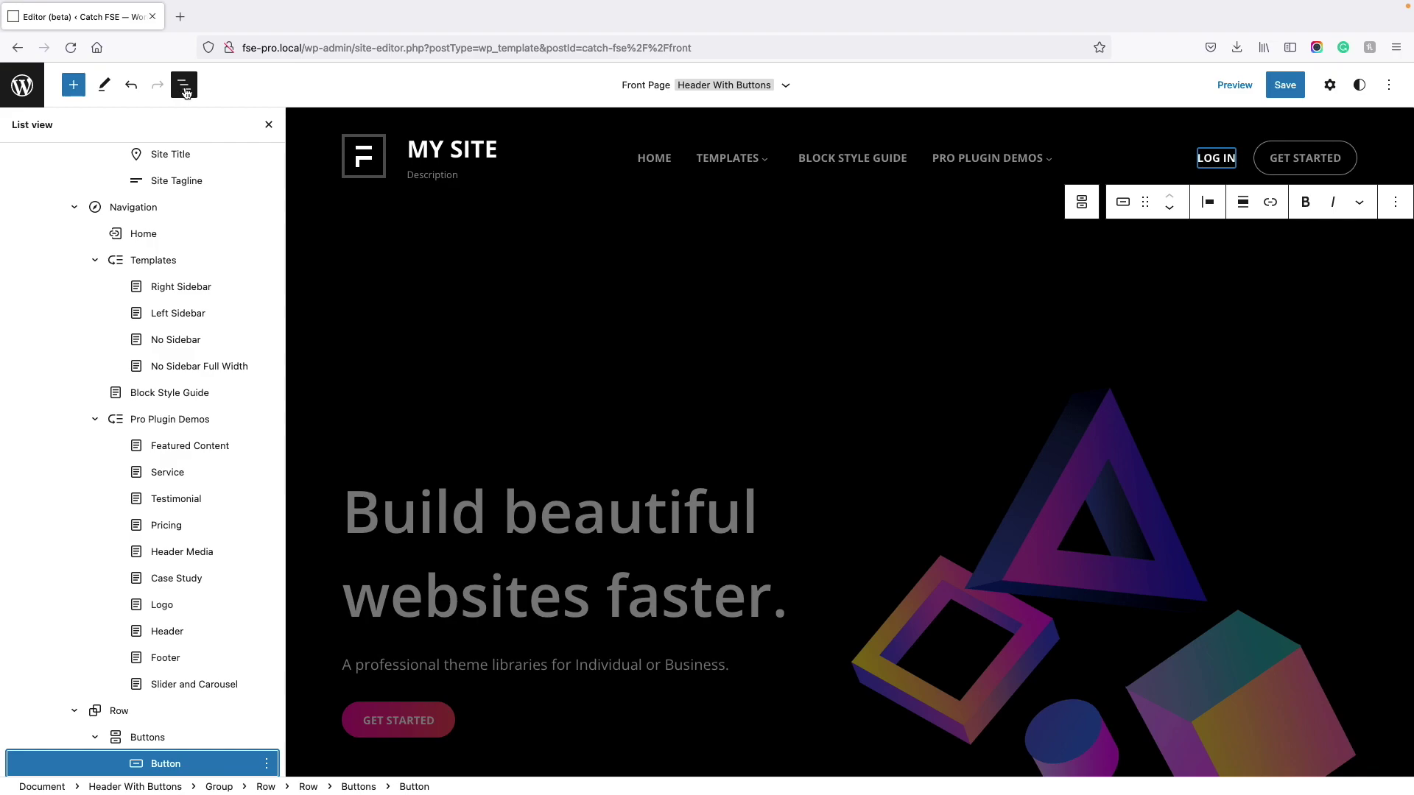
scroll(177, 198, "up", 3)
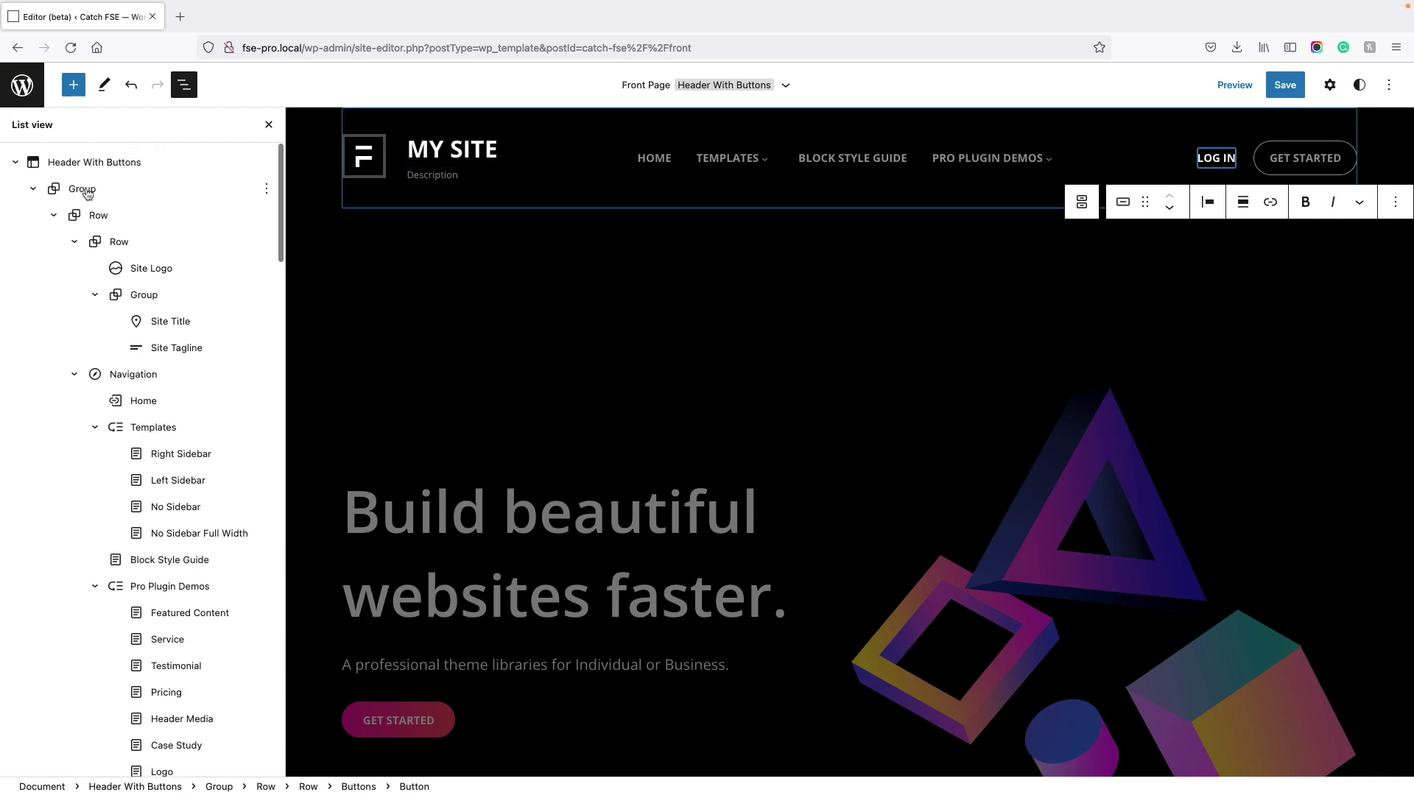
left_click(150, 272)
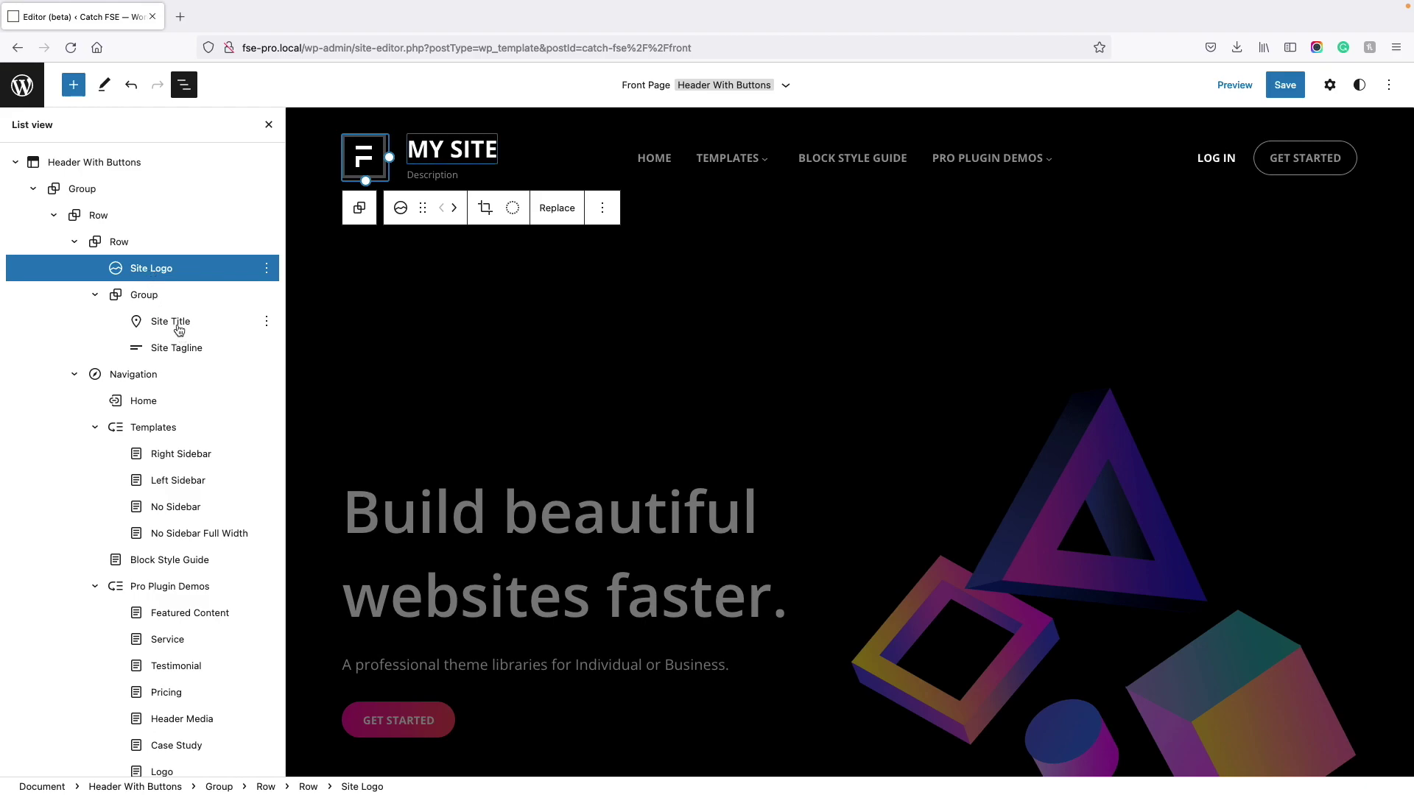
left_click(180, 348)
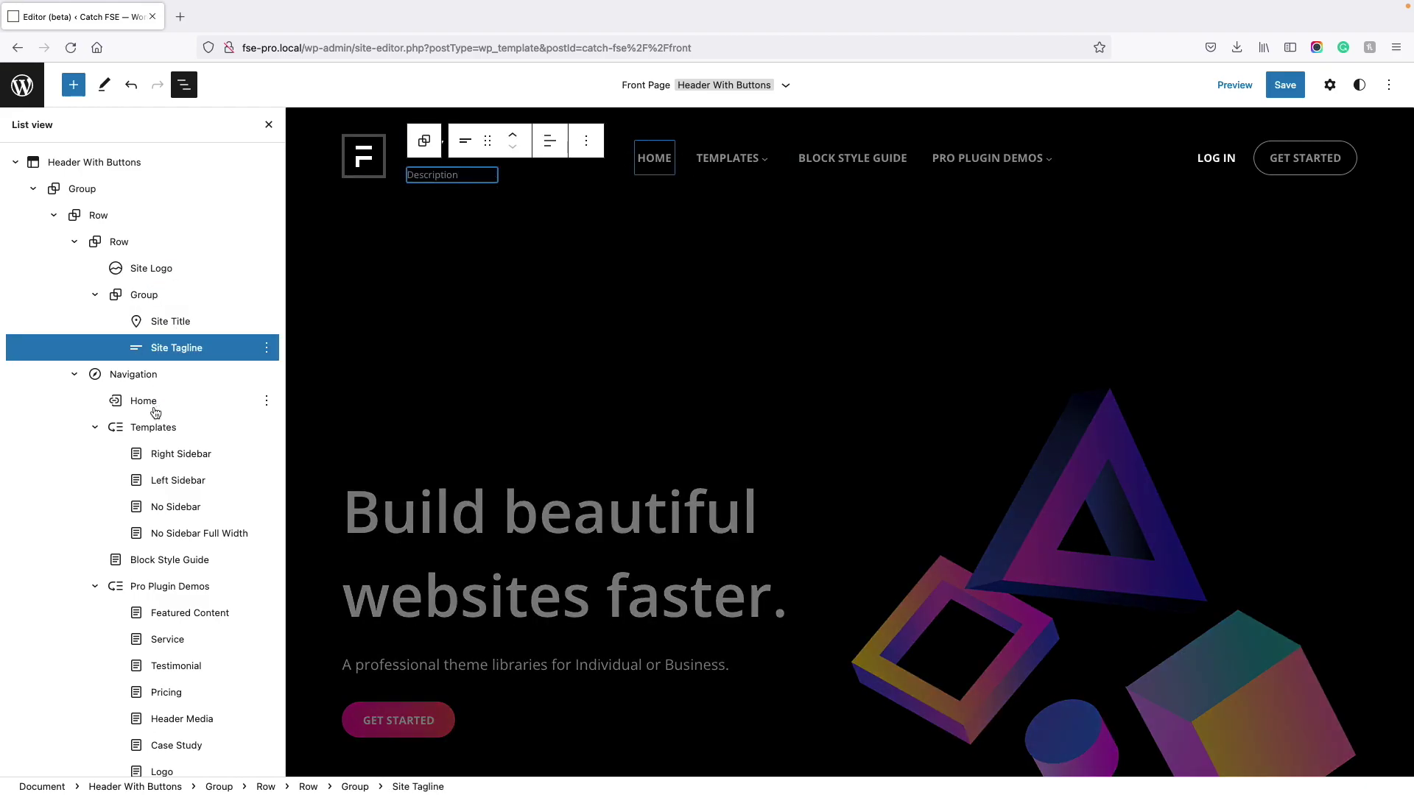
left_click(181, 457)
left_click(180, 483)
left_click(177, 508)
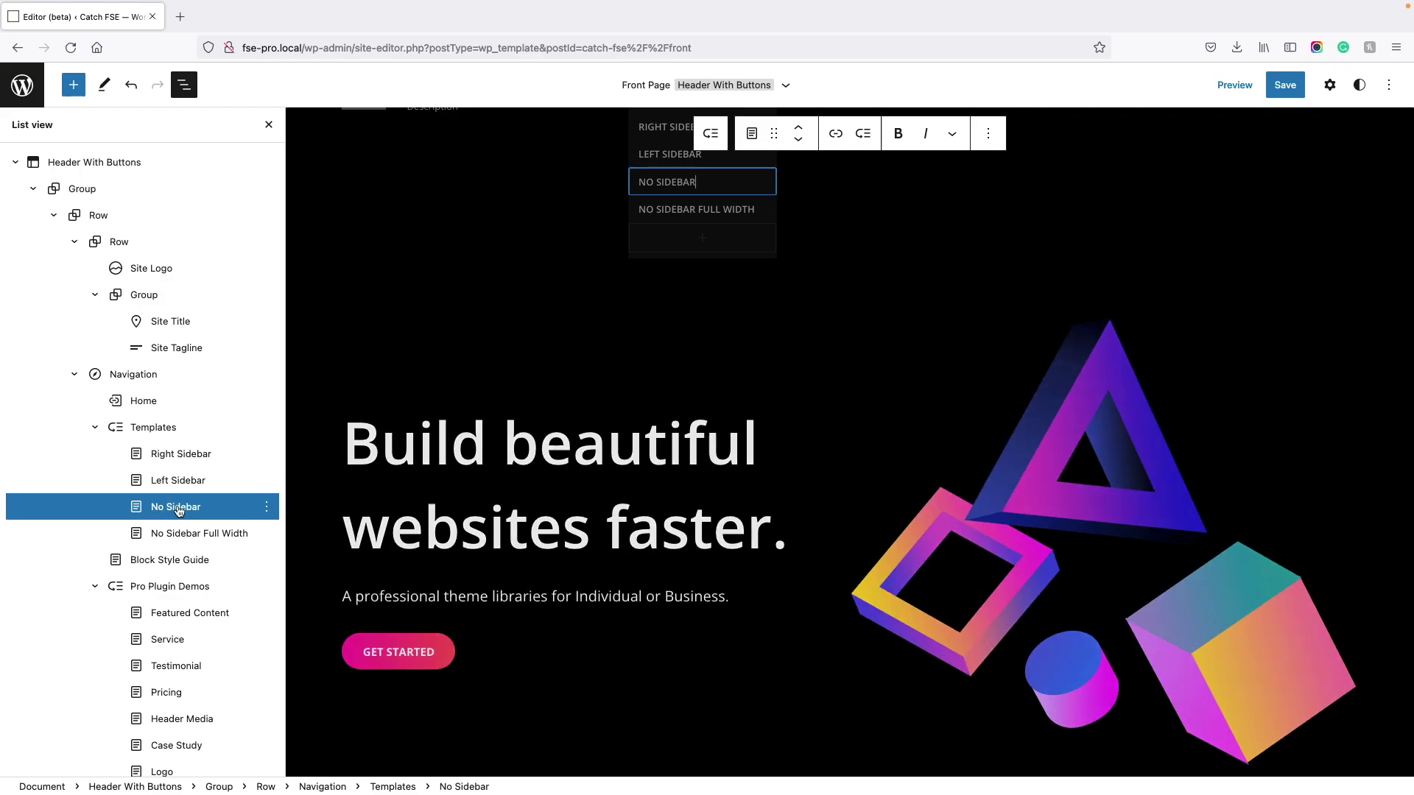
scroll(169, 446, "down", 5)
scroll(169, 446, "down", 4)
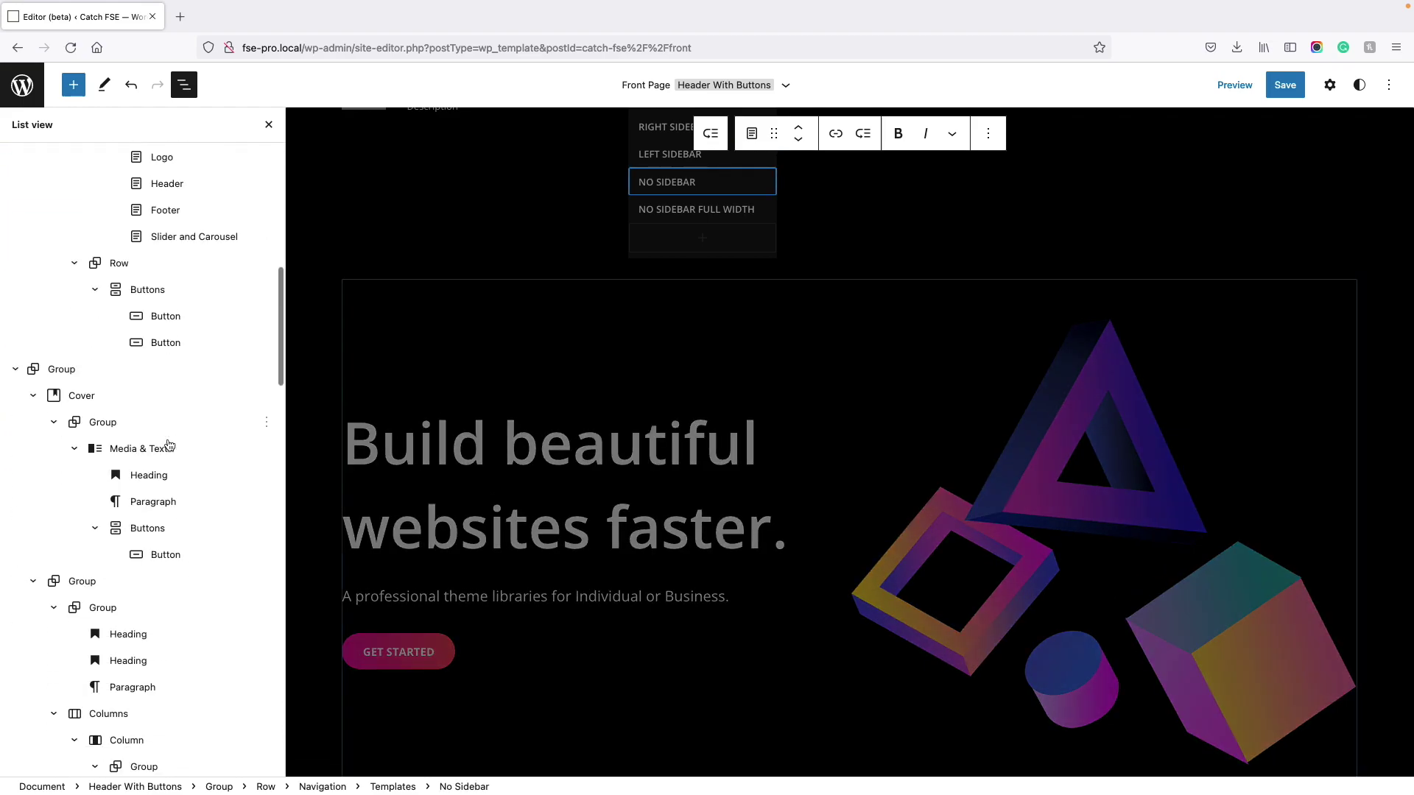
scroll(170, 354, "up", 8)
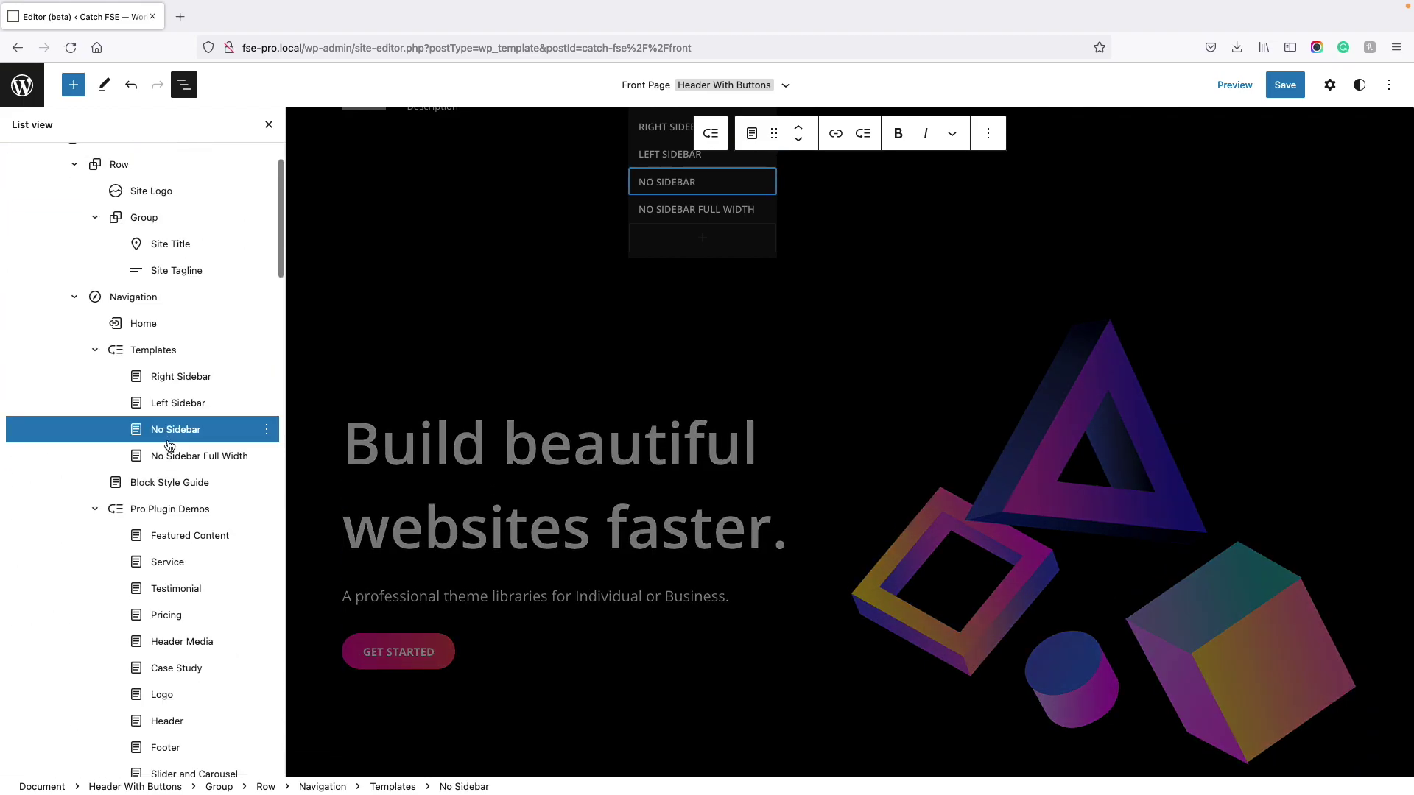
left_click(267, 123)
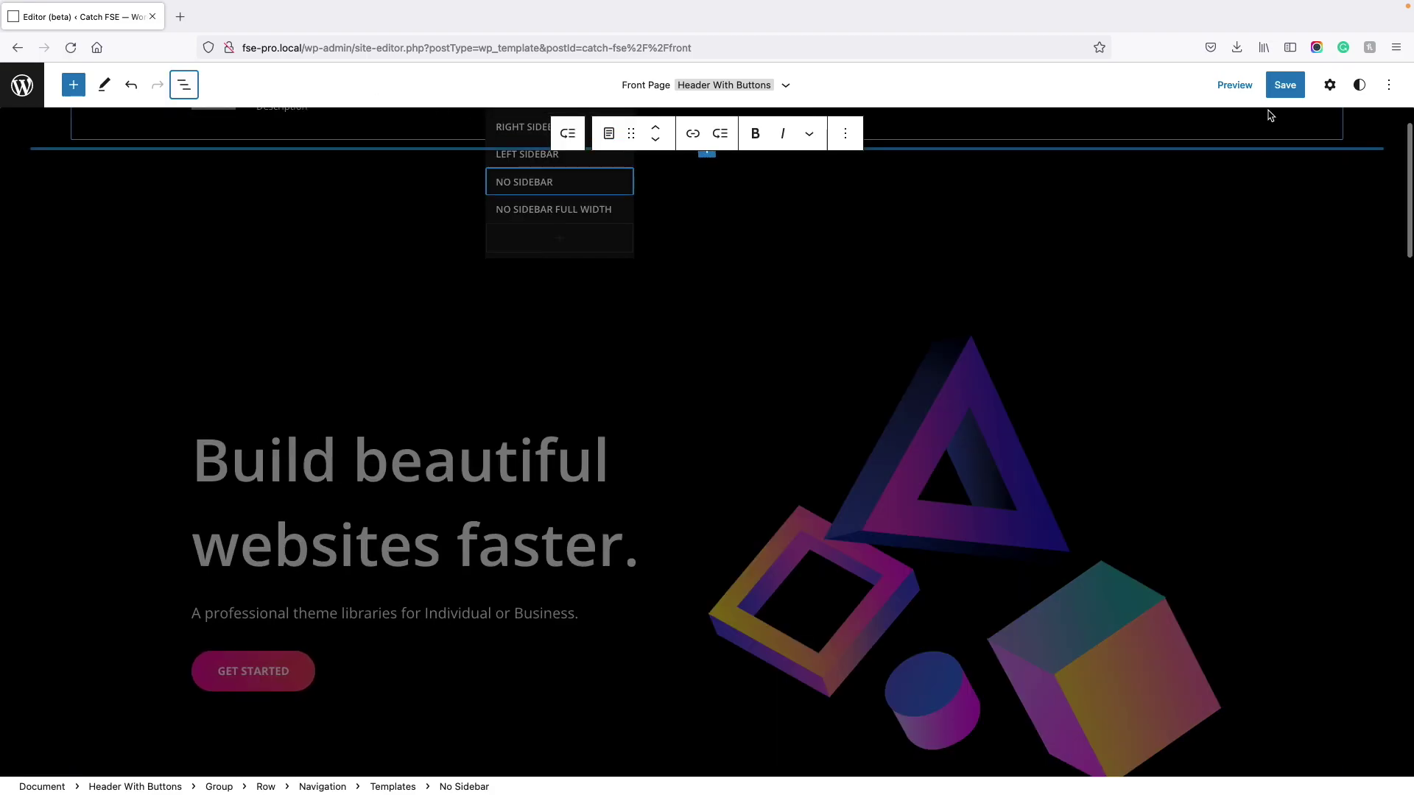
Save the title, tagline, logo and Header (With Buttons) changes, and open the live homepage at fse-pro.local.
left_click(1285, 85)
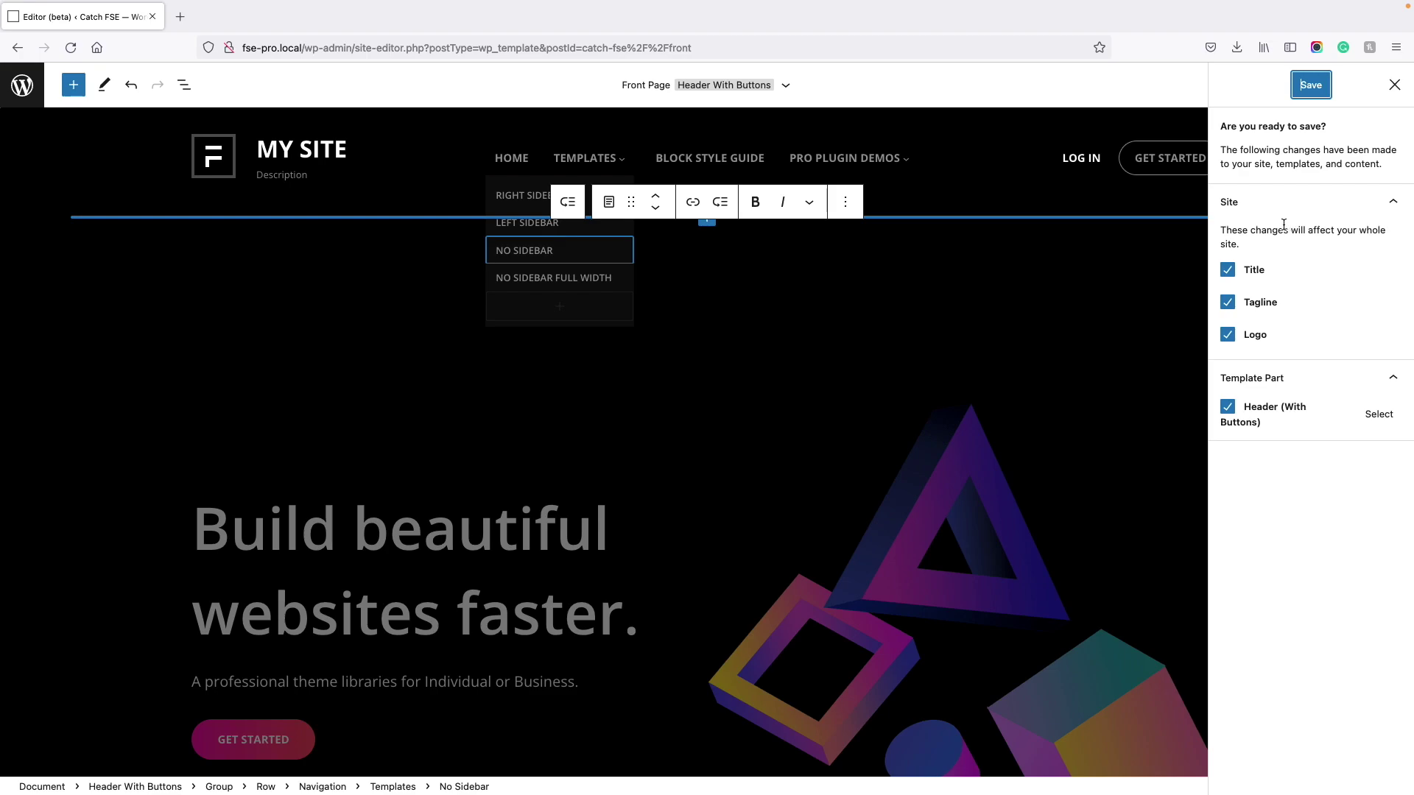
left_click(1310, 86)
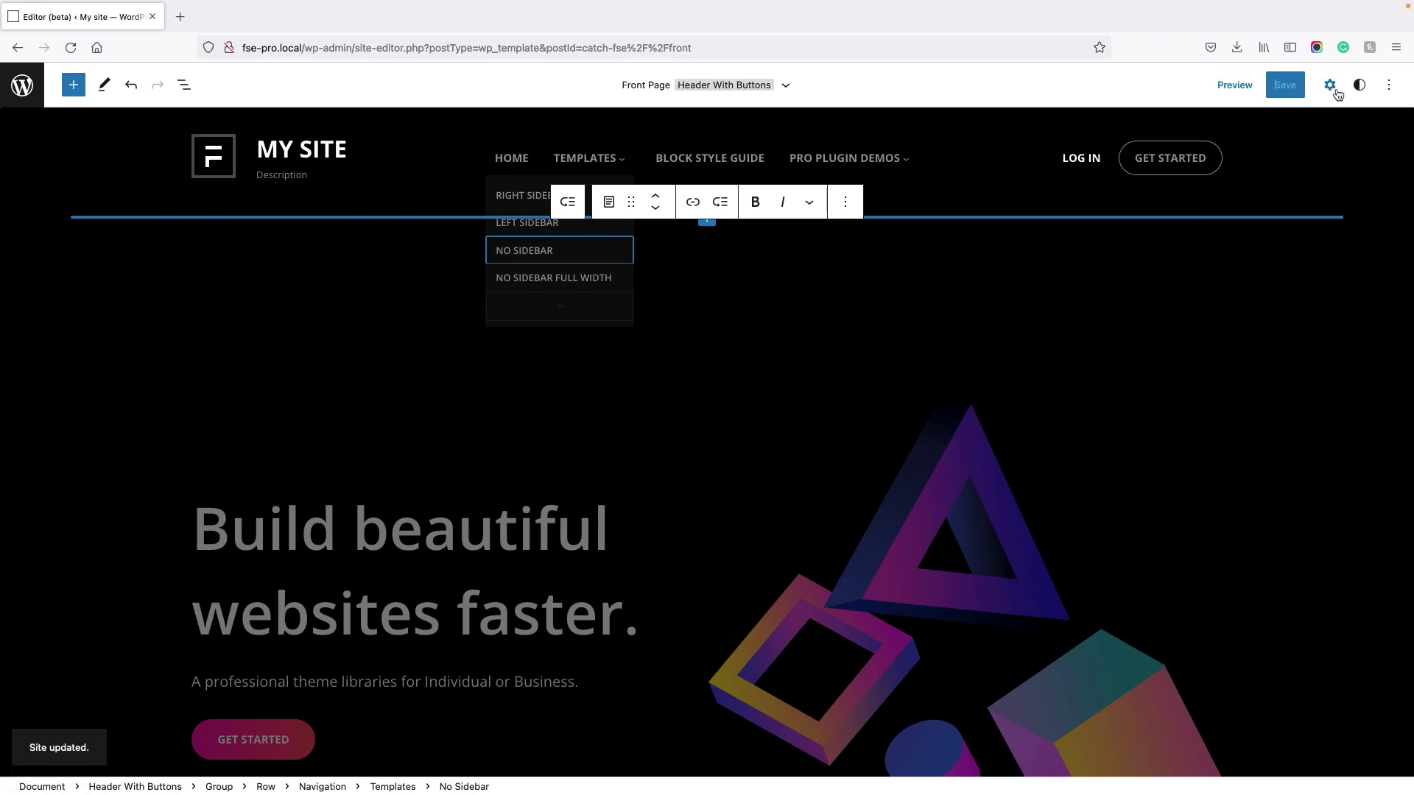
left_click(305, 45)
key("shift+End")
key("Delete")
key("Return")
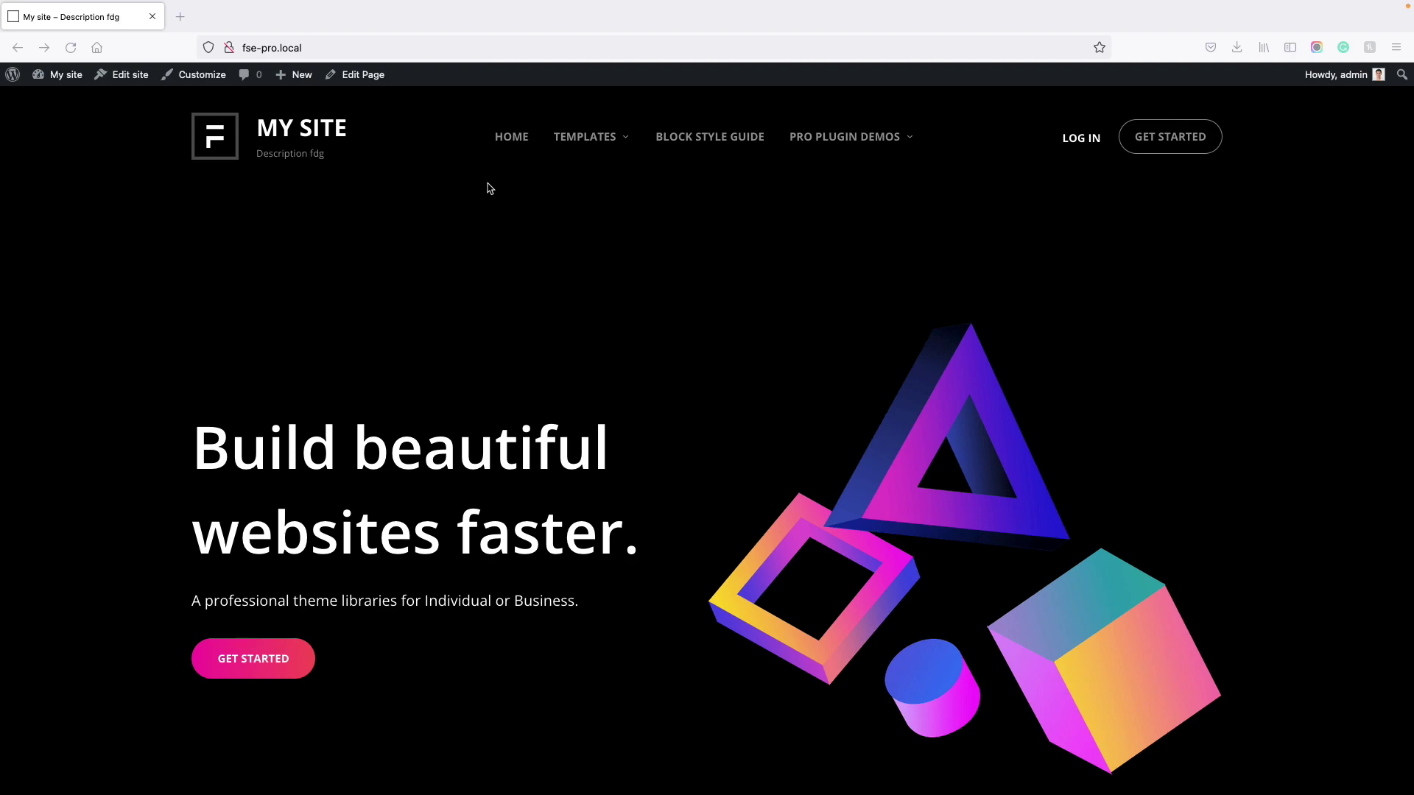
In the site editor, replace the front page's Header With Buttons with the Header template part and save the change.
left_click(120, 77)
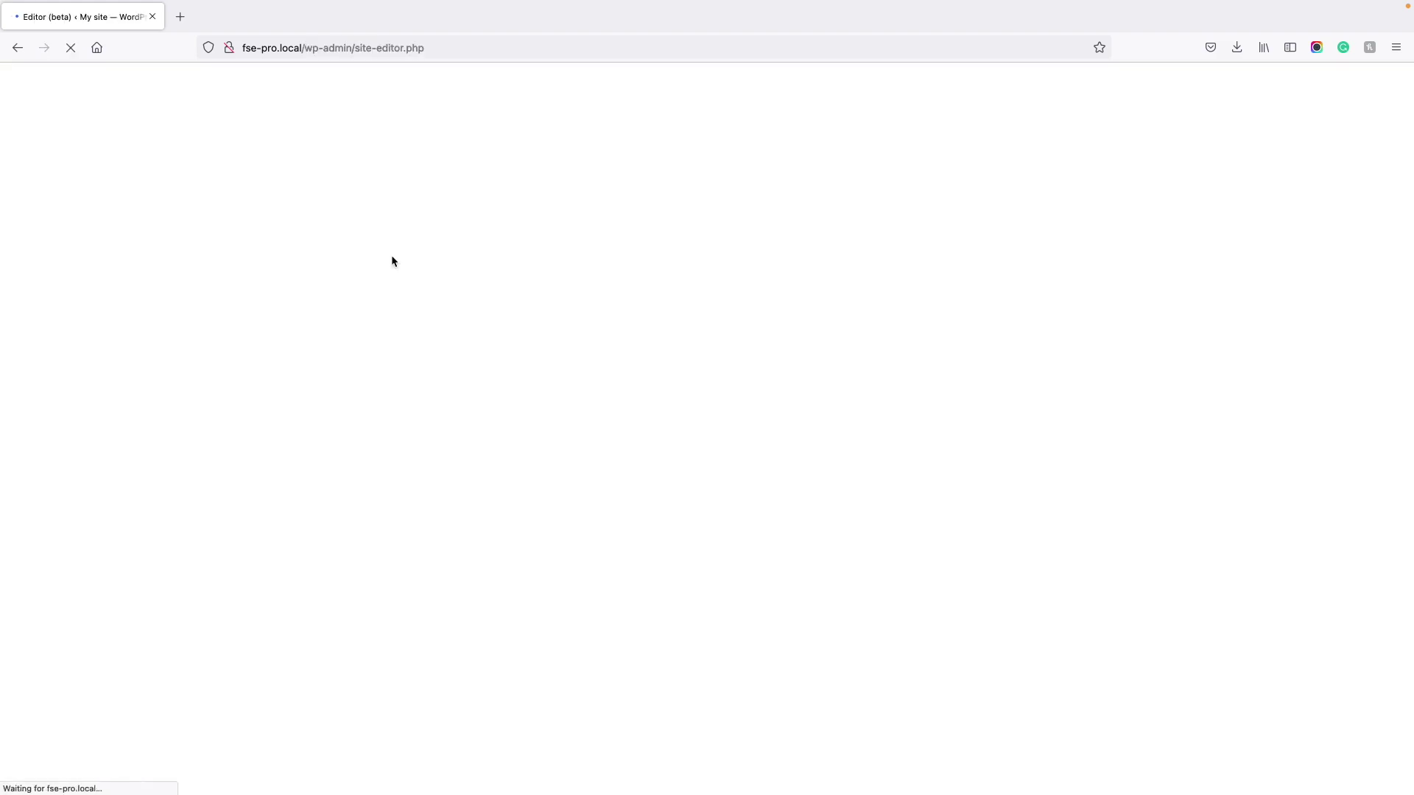
left_click(409, 168)
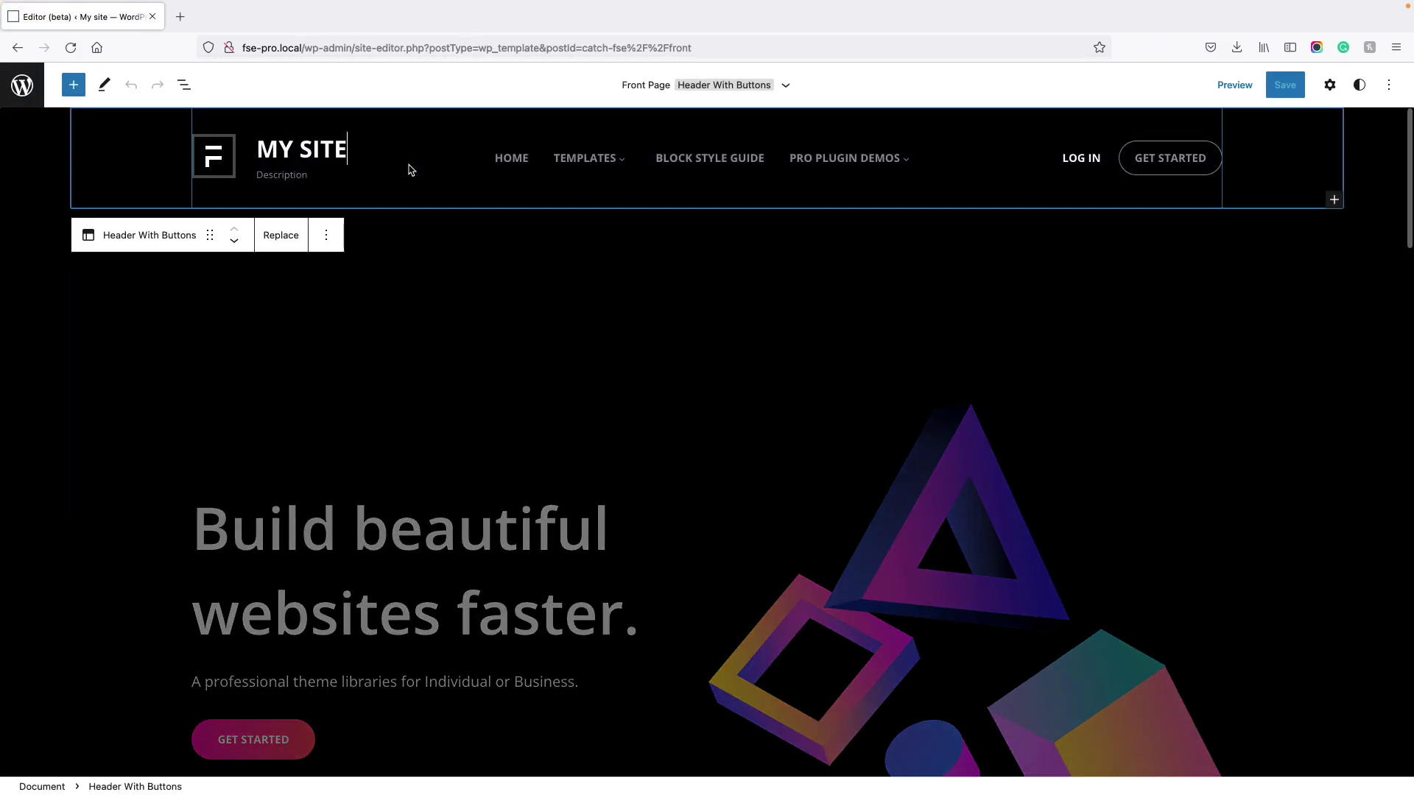
left_click(184, 85)
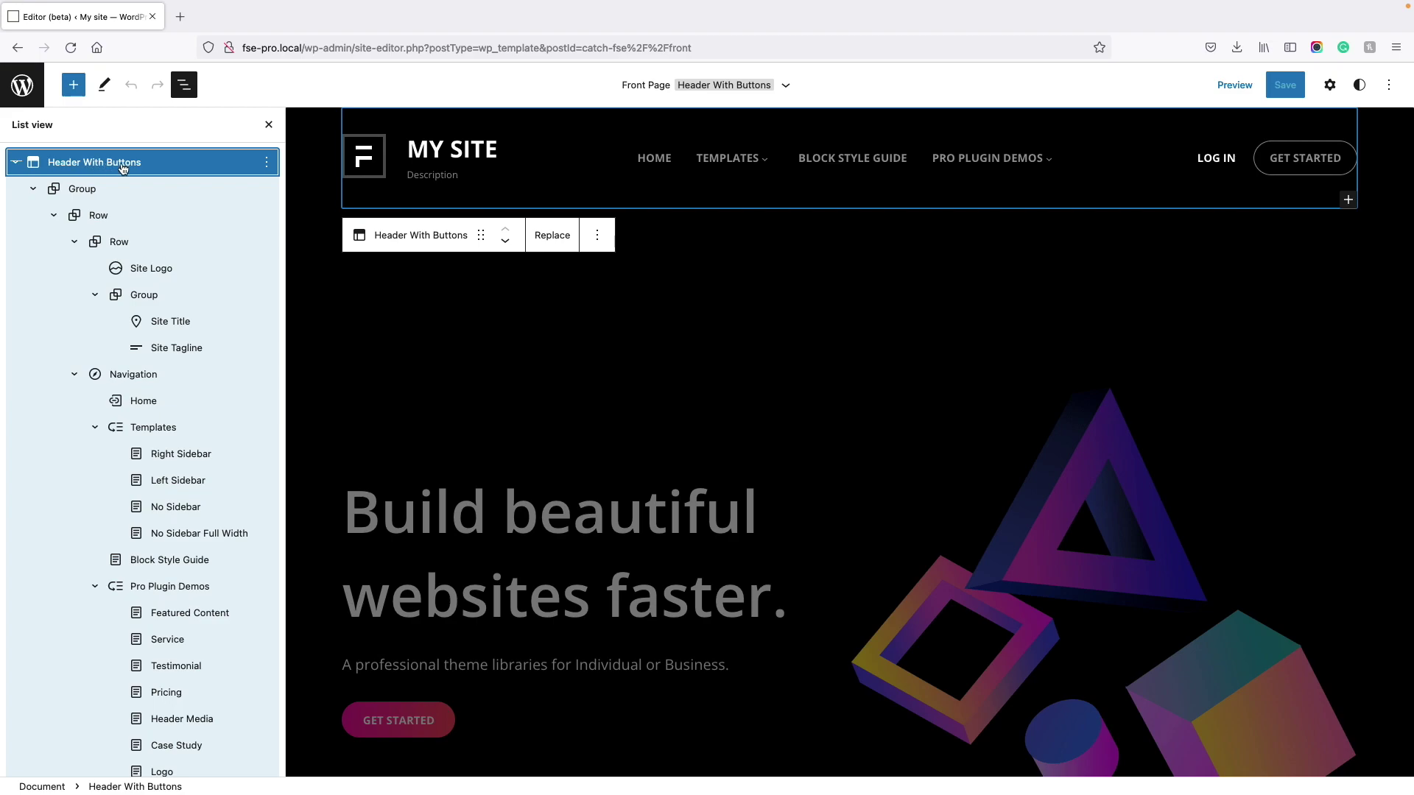
left_click(553, 239)
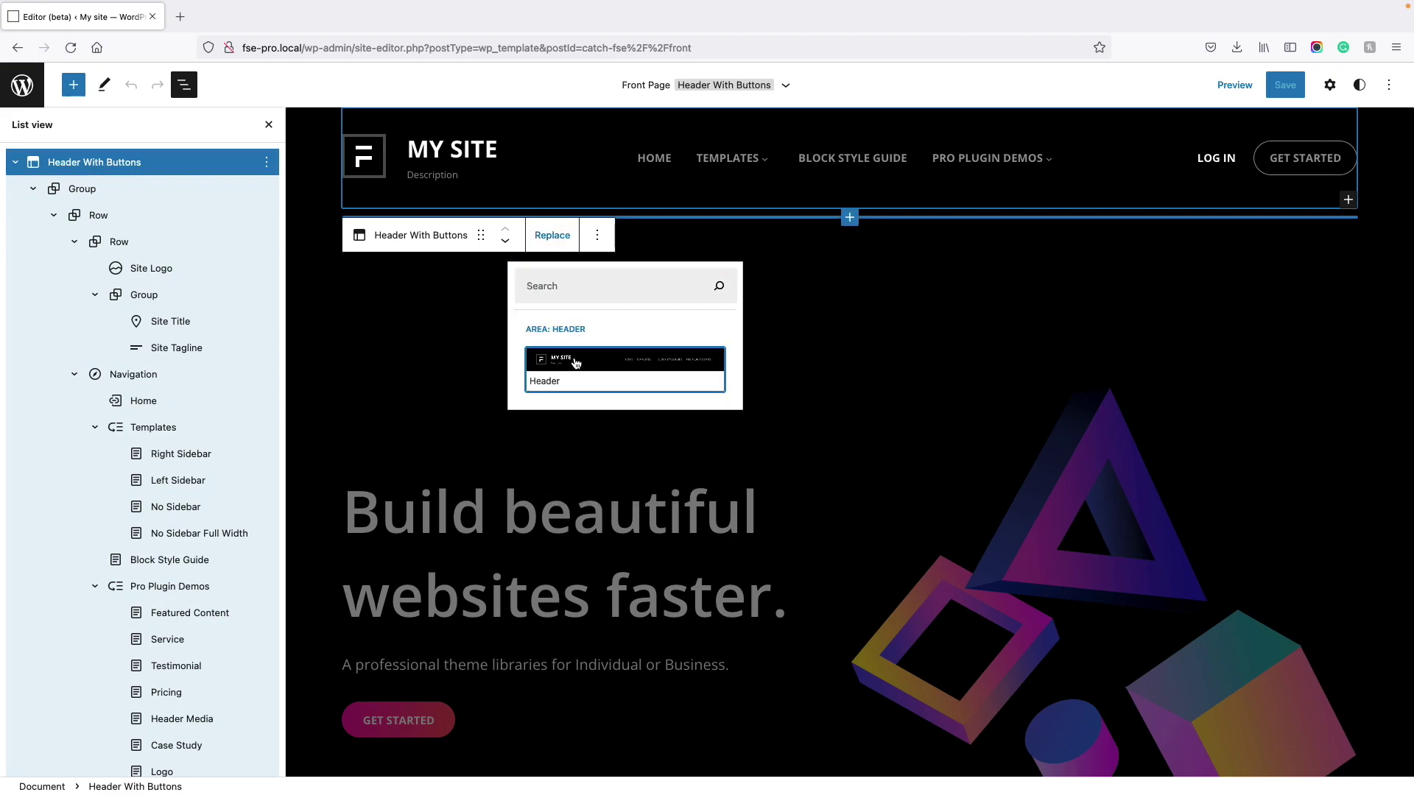
left_click(576, 363)
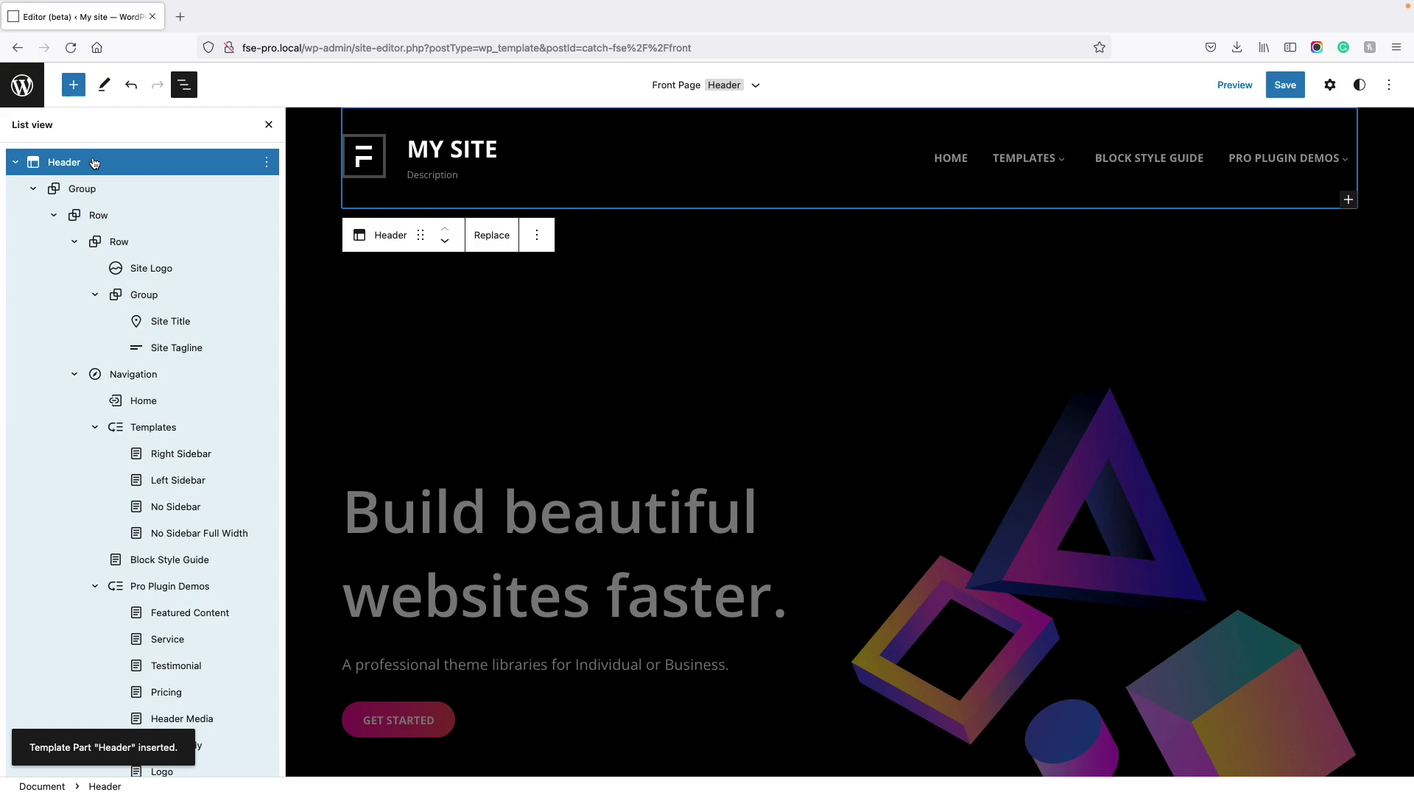
left_click(1289, 87)
left_click(1297, 86)
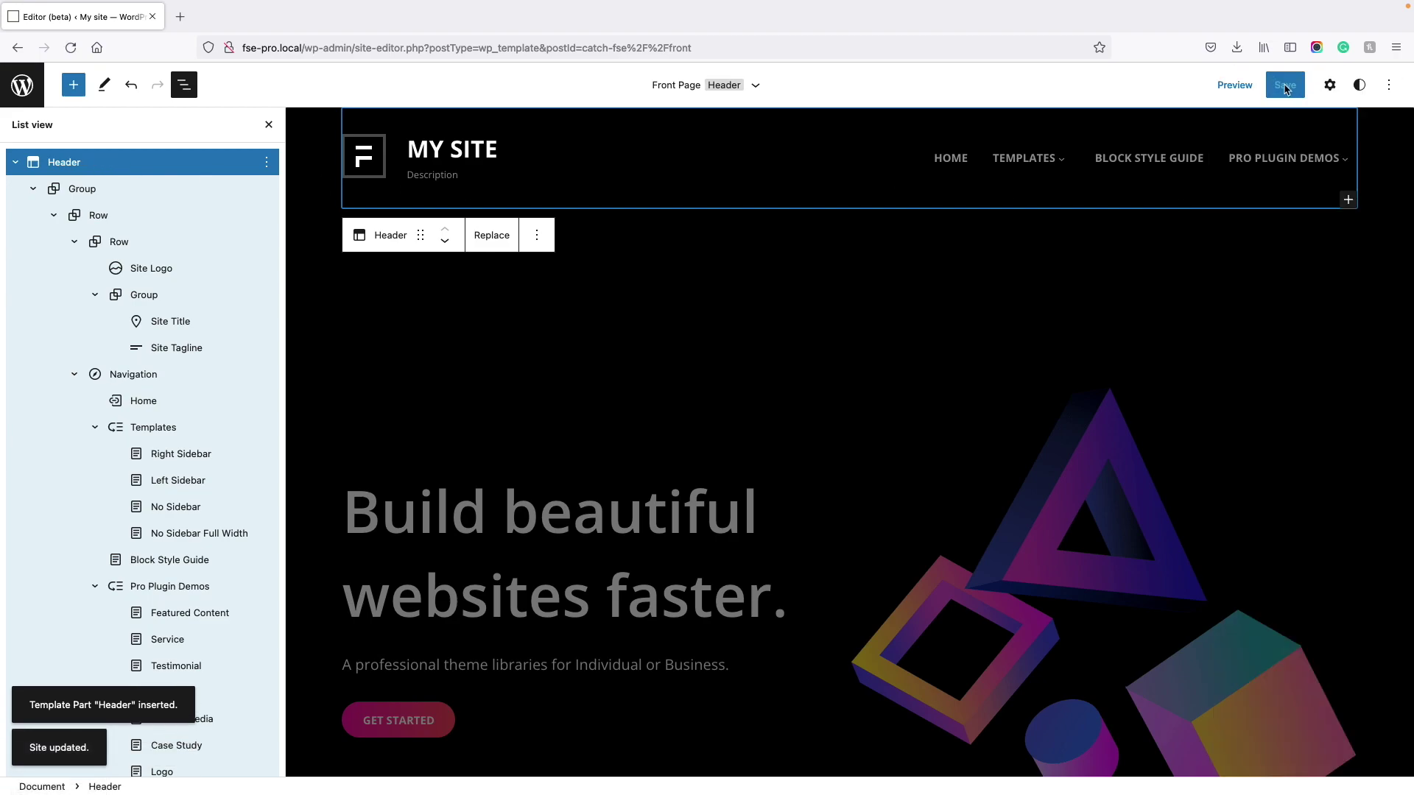
Replace the front page's Header with the Header (With Buttons) template part, save the Front Page template, and close the list view.
left_click(489, 235)
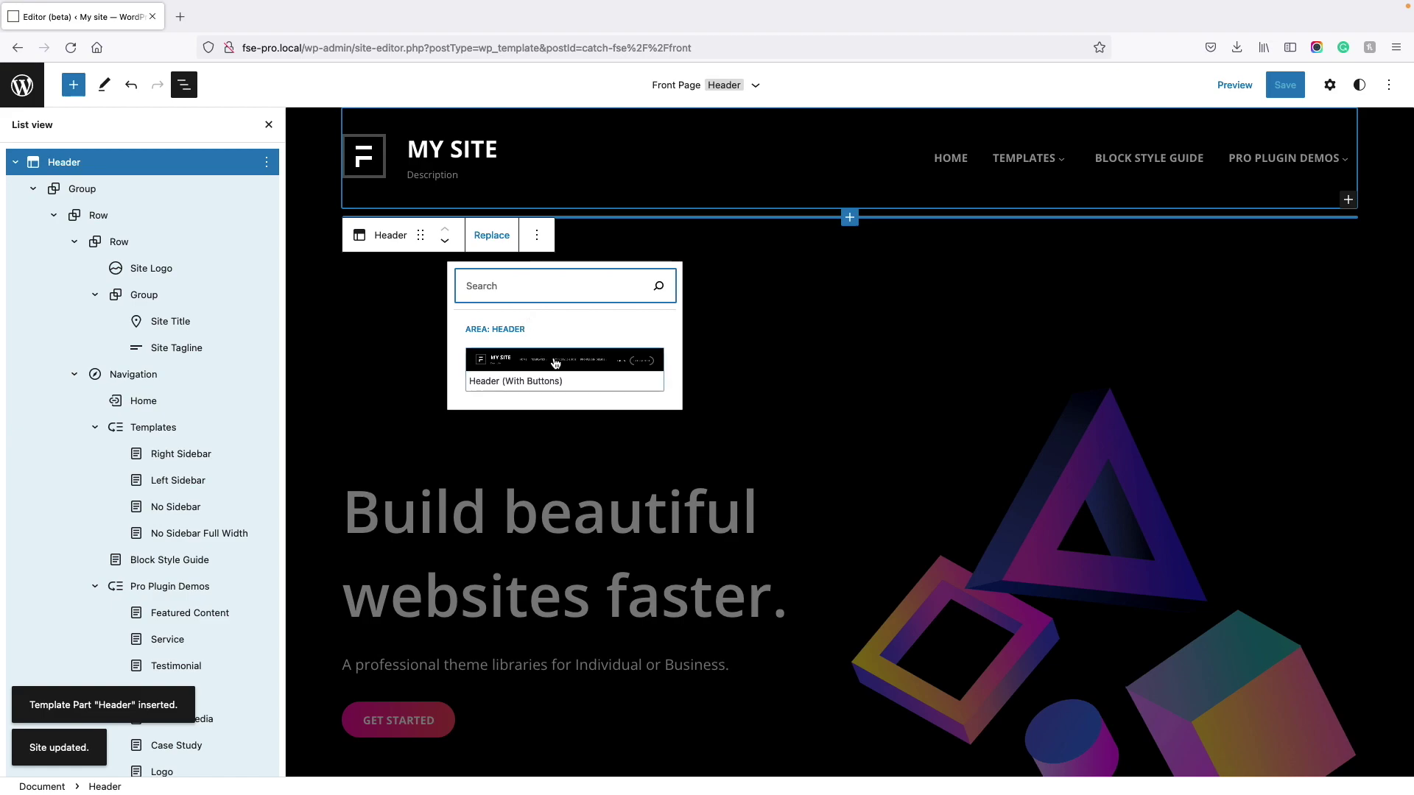
left_click(553, 372)
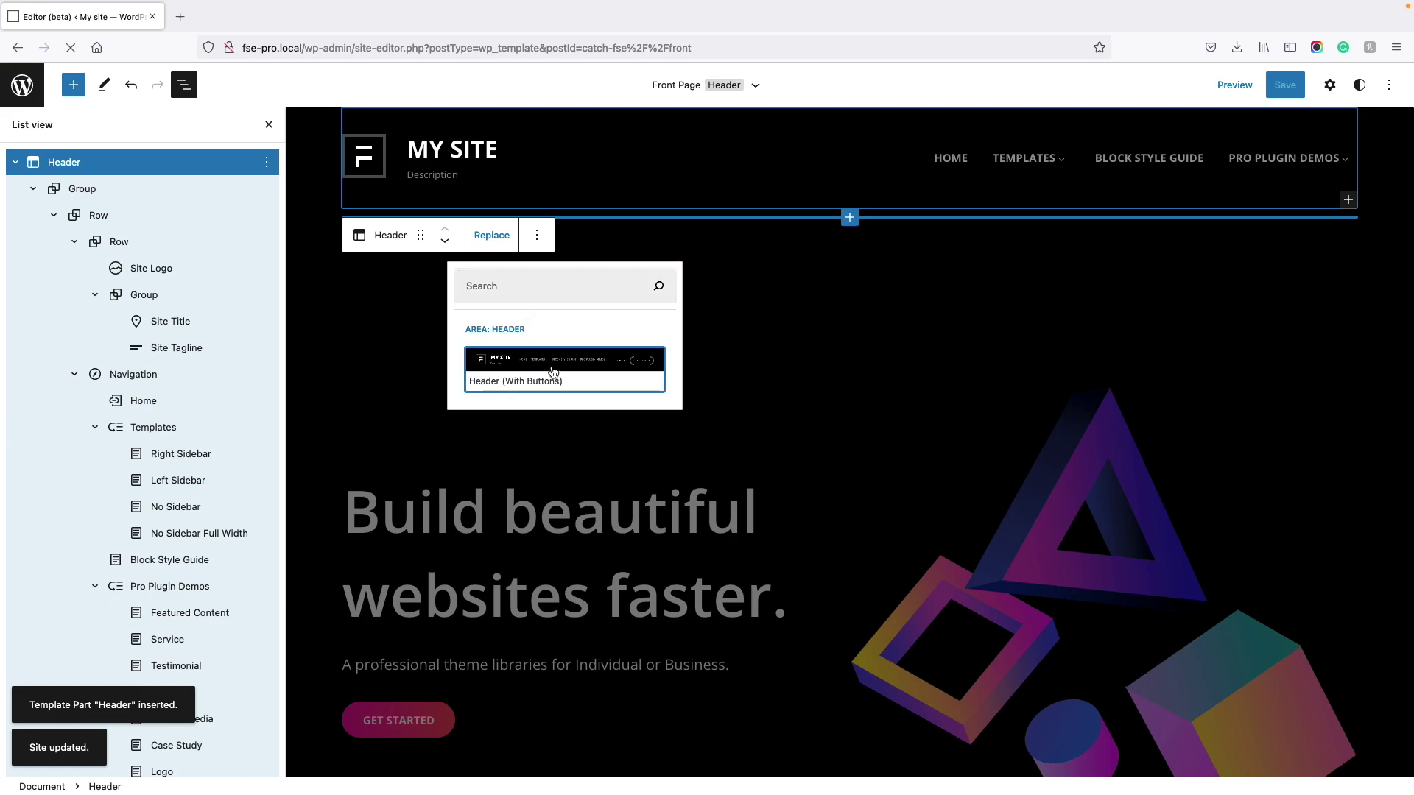
left_click(1281, 87)
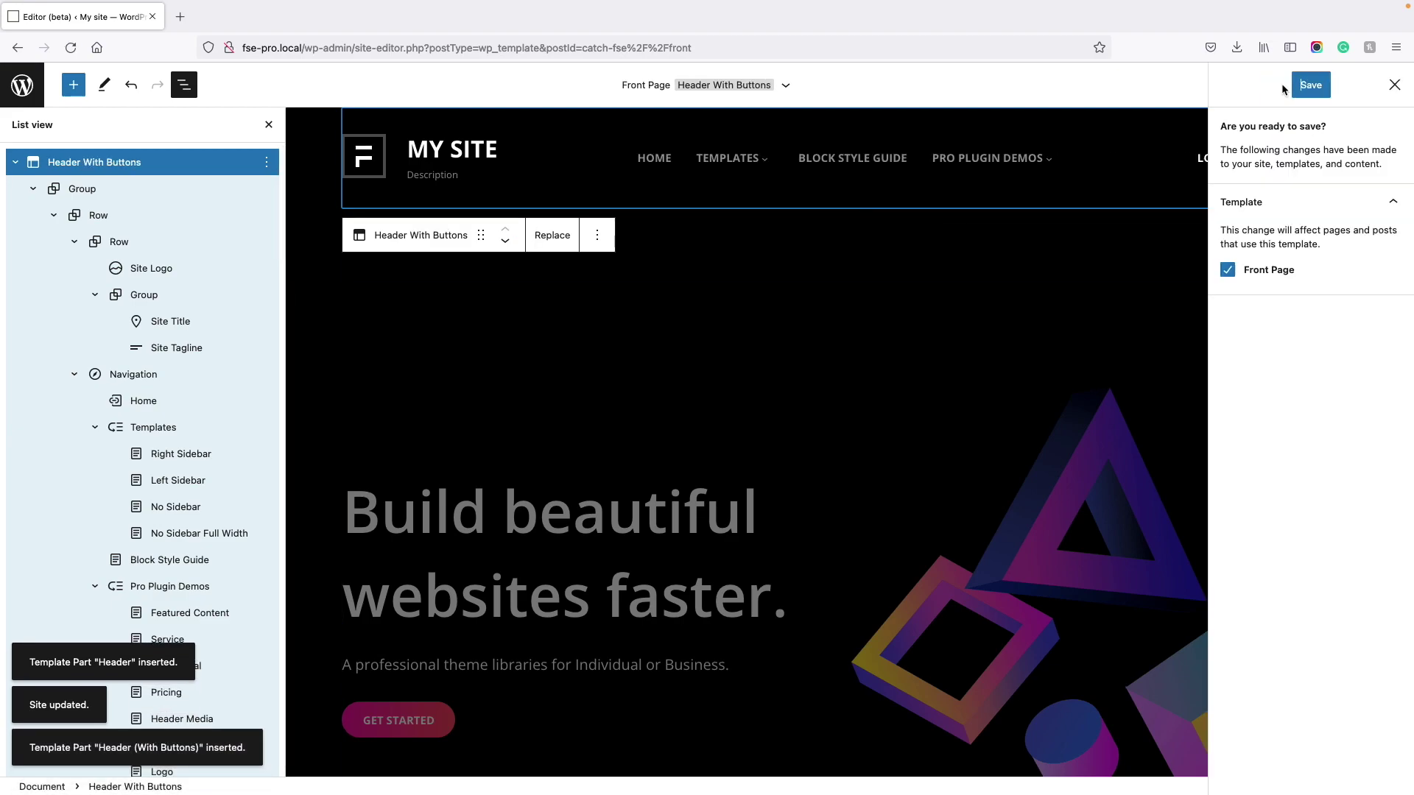
left_click(1310, 87)
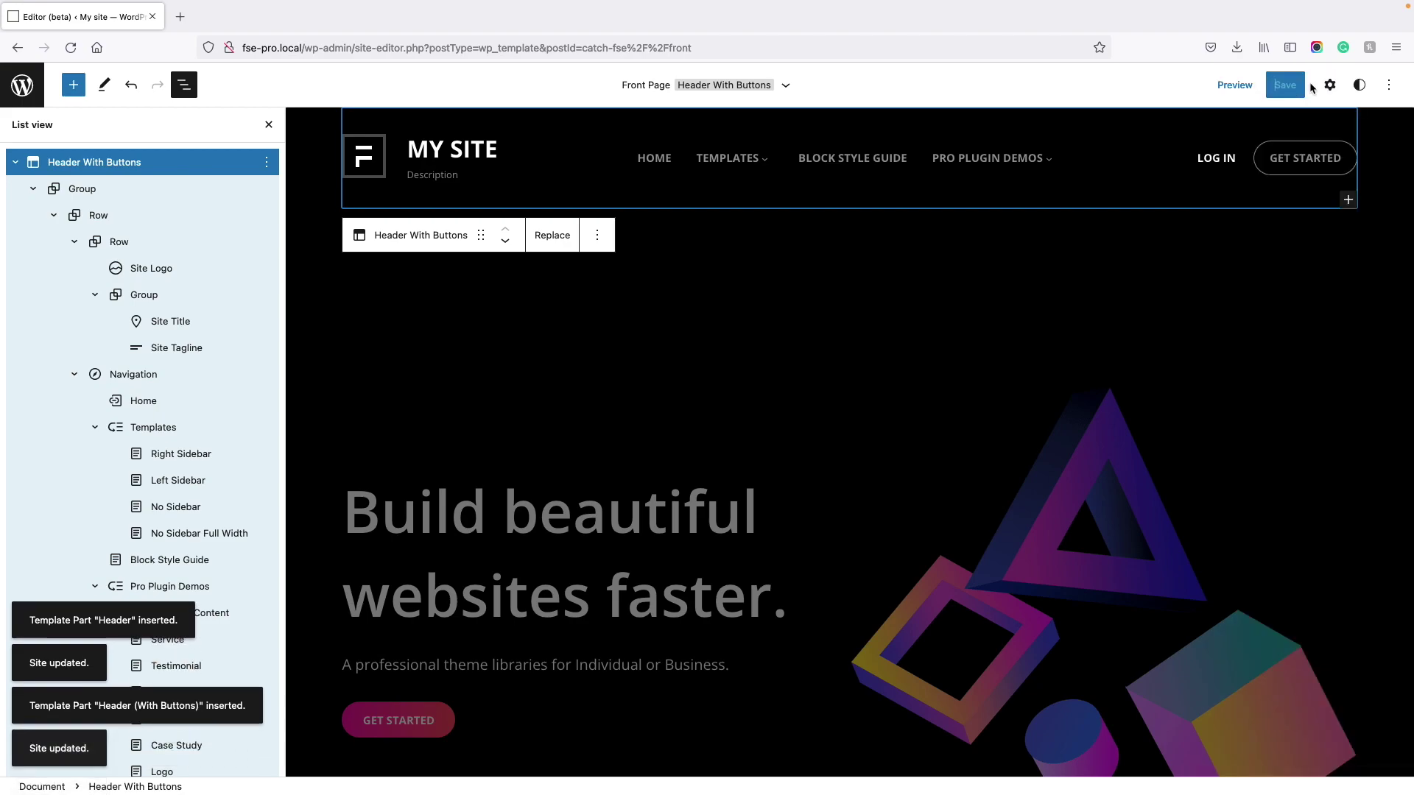
left_click(268, 124)
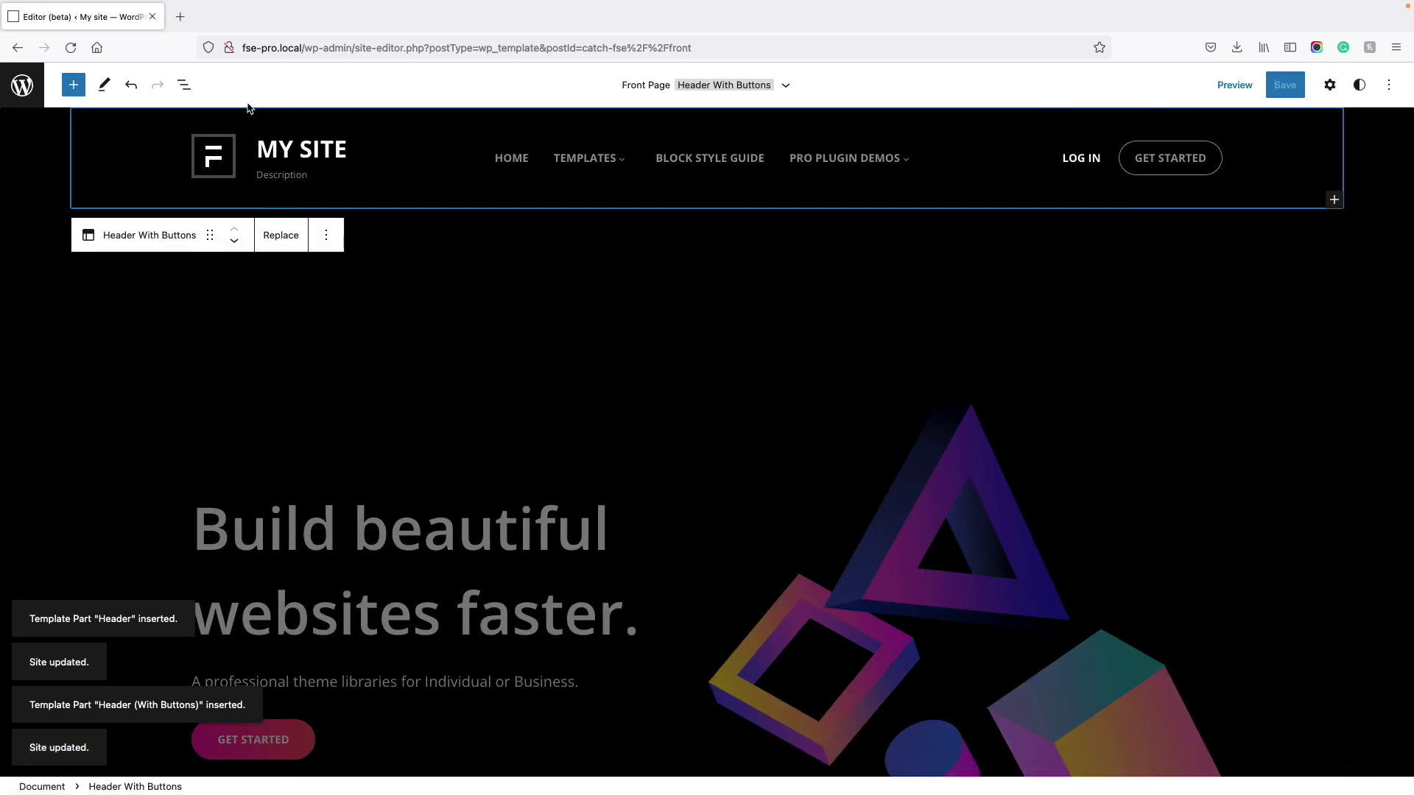
Open the Header (With Buttons) template part on its own for editing.
left_click(30, 83)
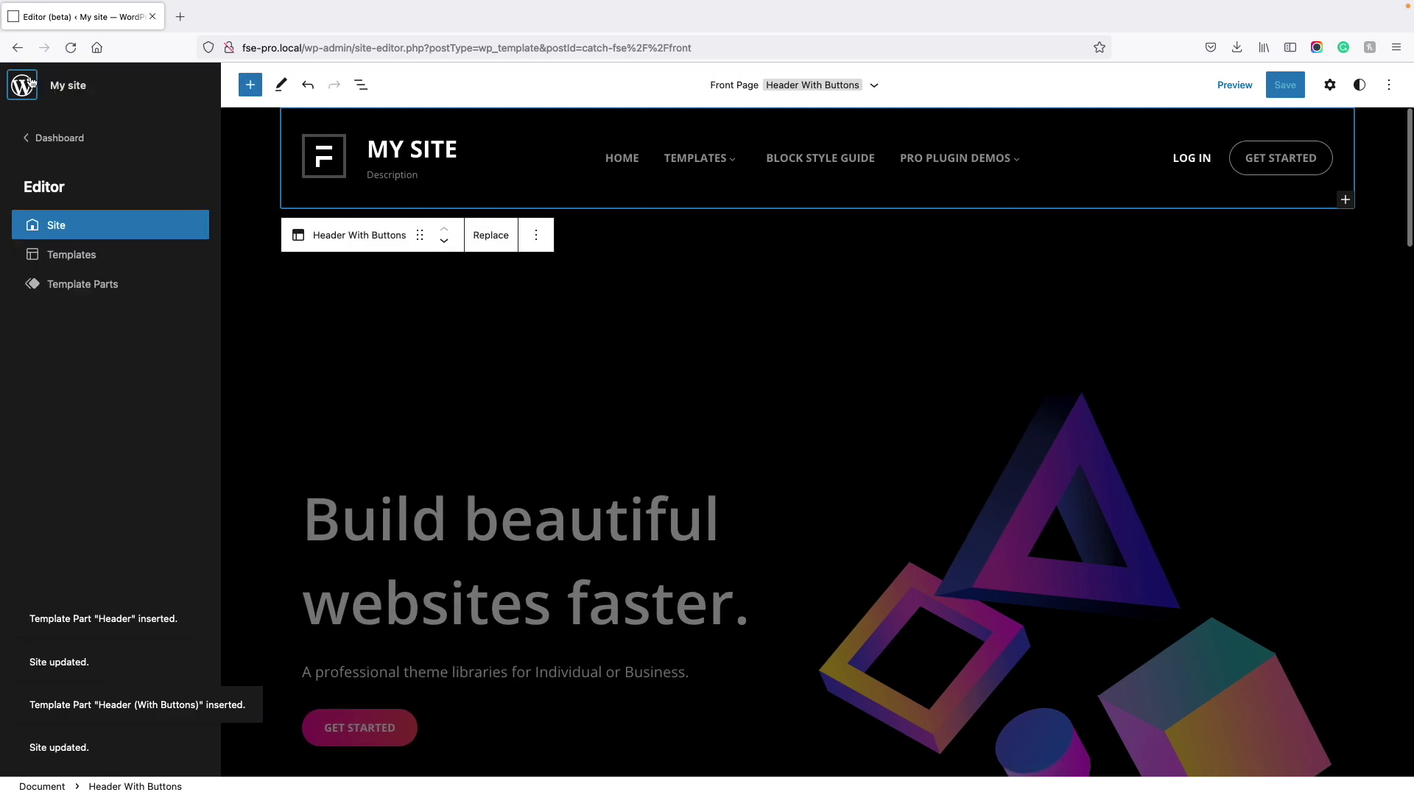
left_click(101, 287)
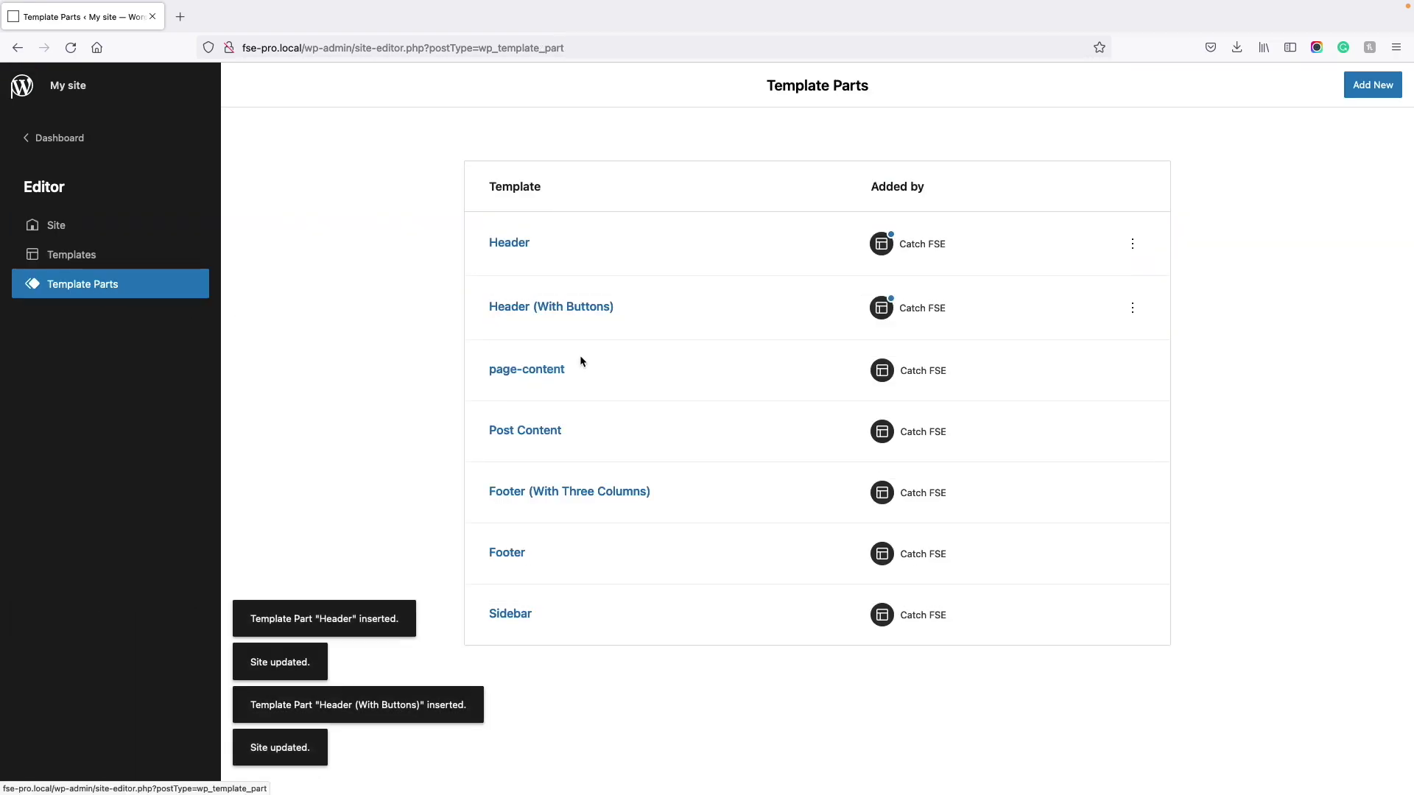
left_click(577, 311)
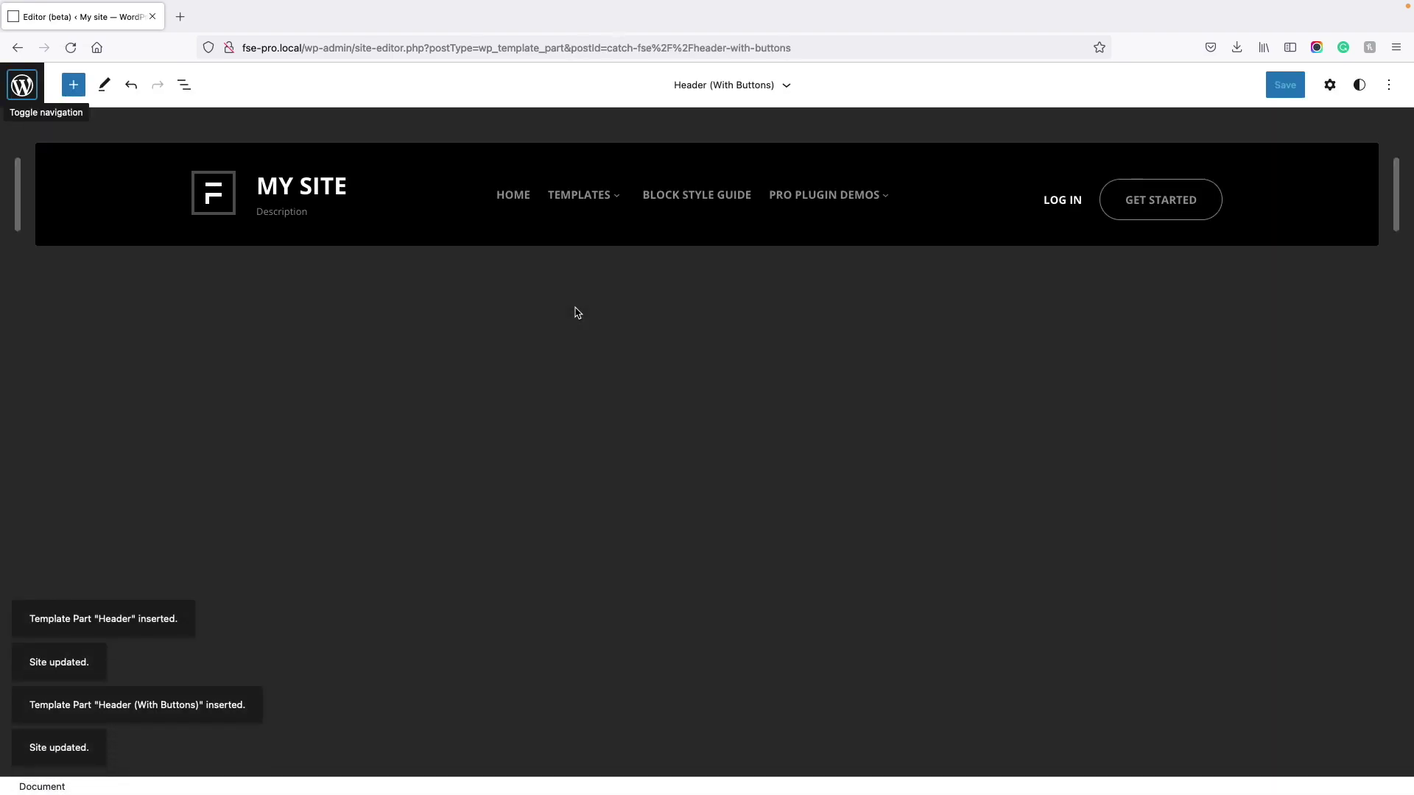
Change the site tagline in the header to Description Site and save the tagline.
left_click(302, 186)
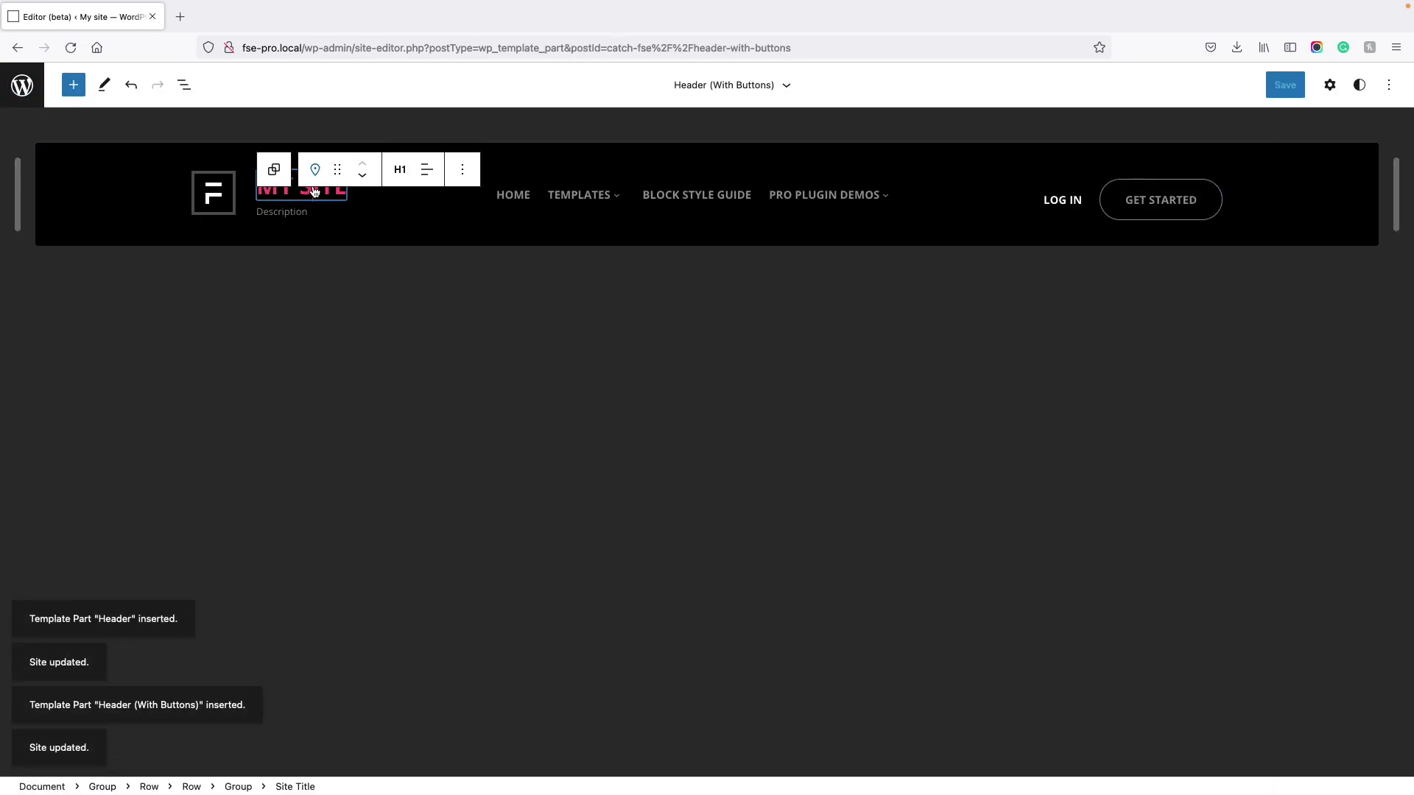
left_click(565, 194)
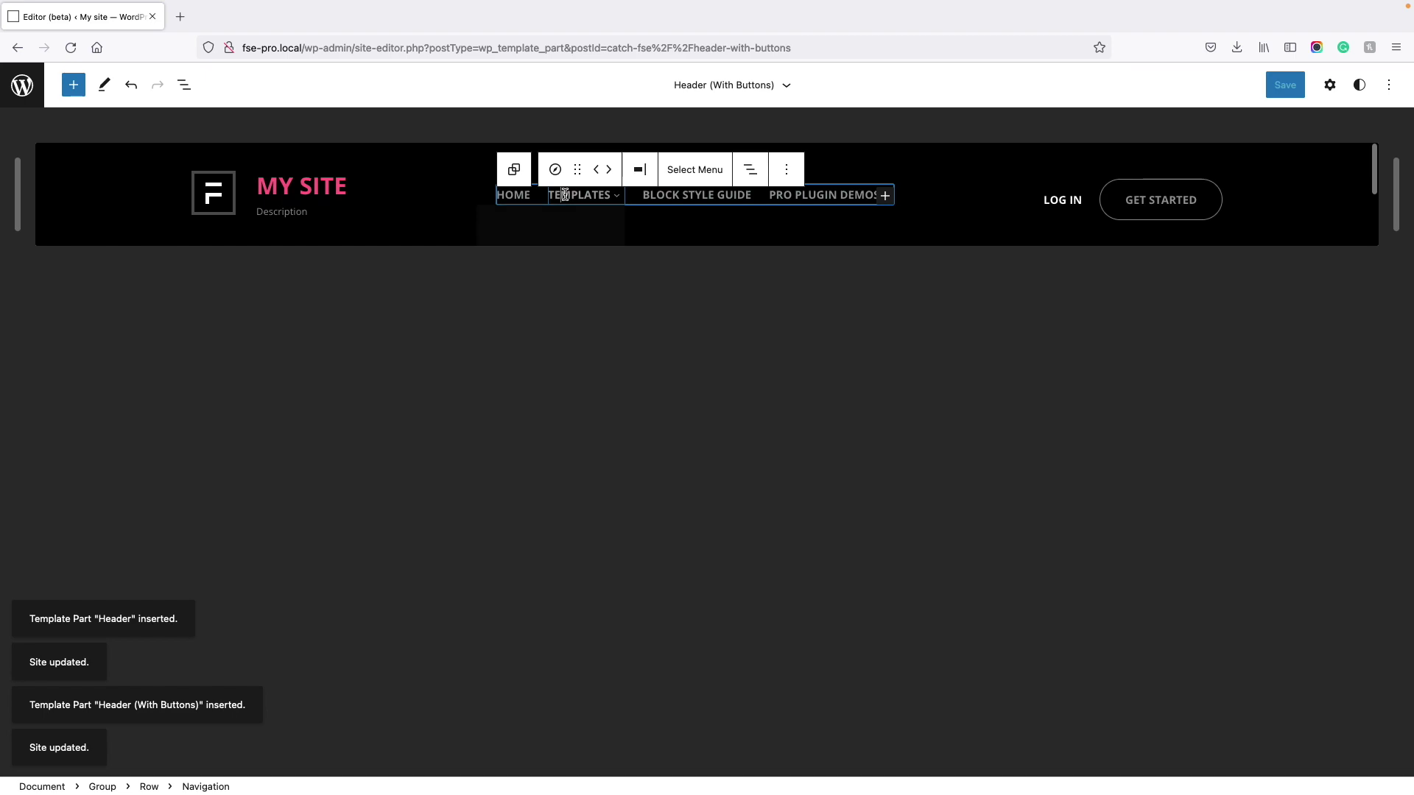
left_click(315, 212)
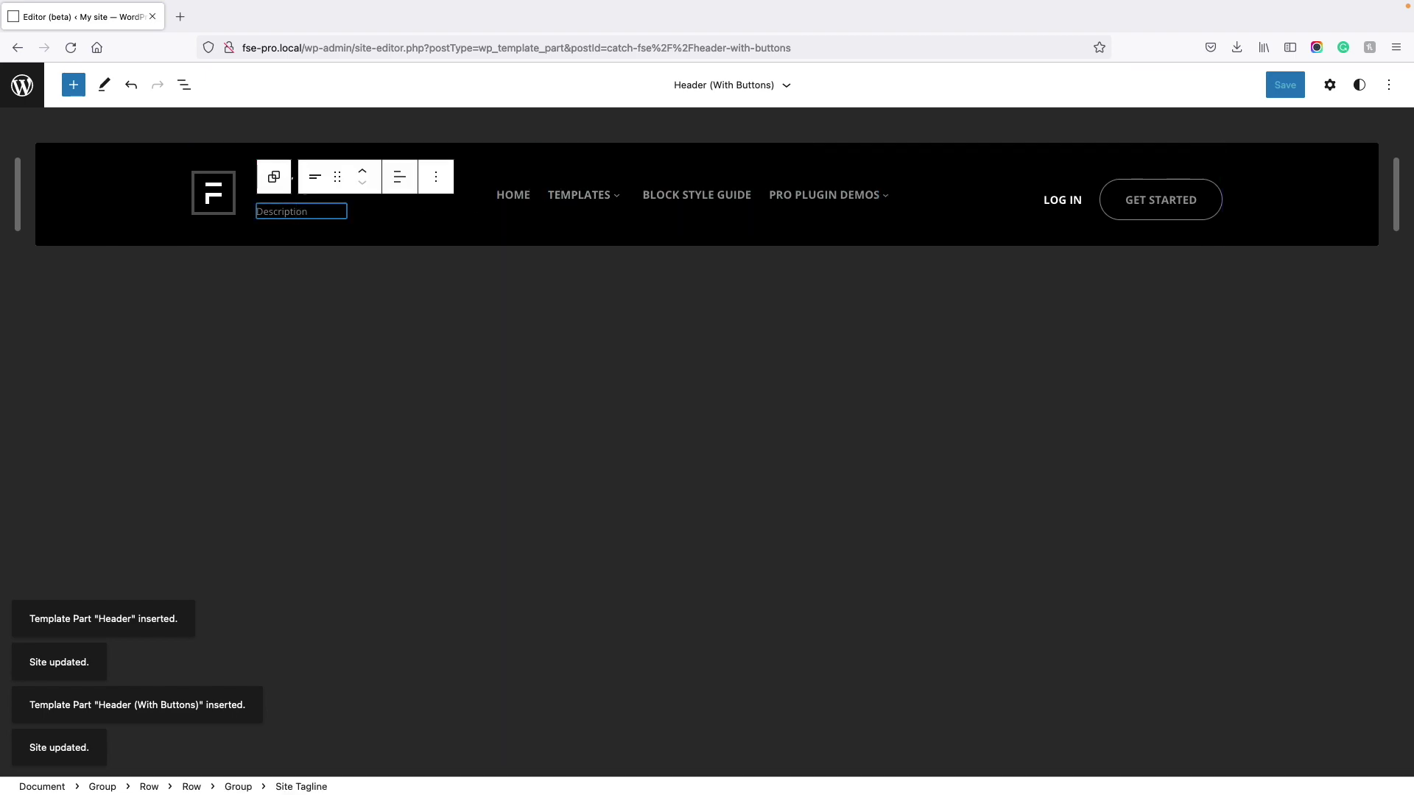
type("Site")
left_click(1285, 86)
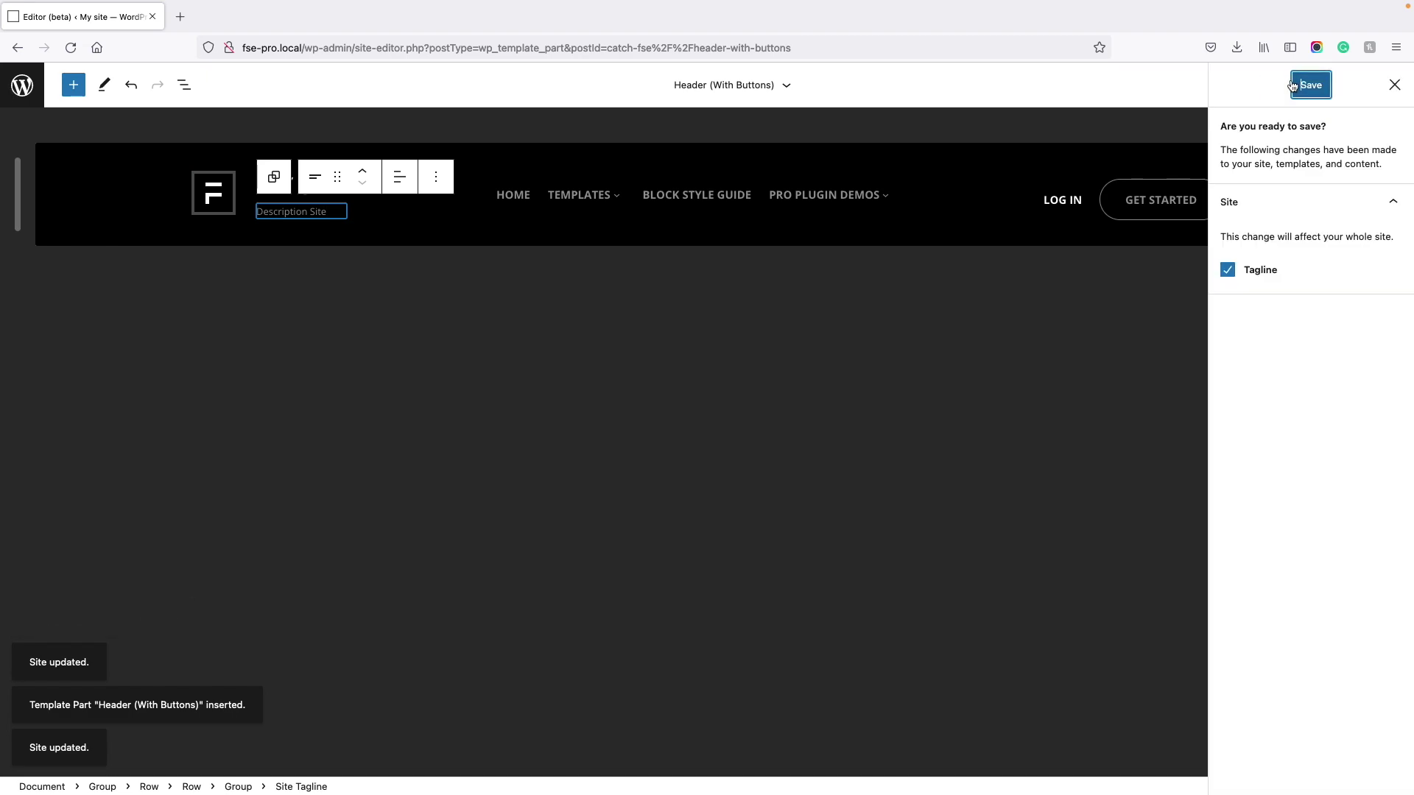
left_click(1311, 86)
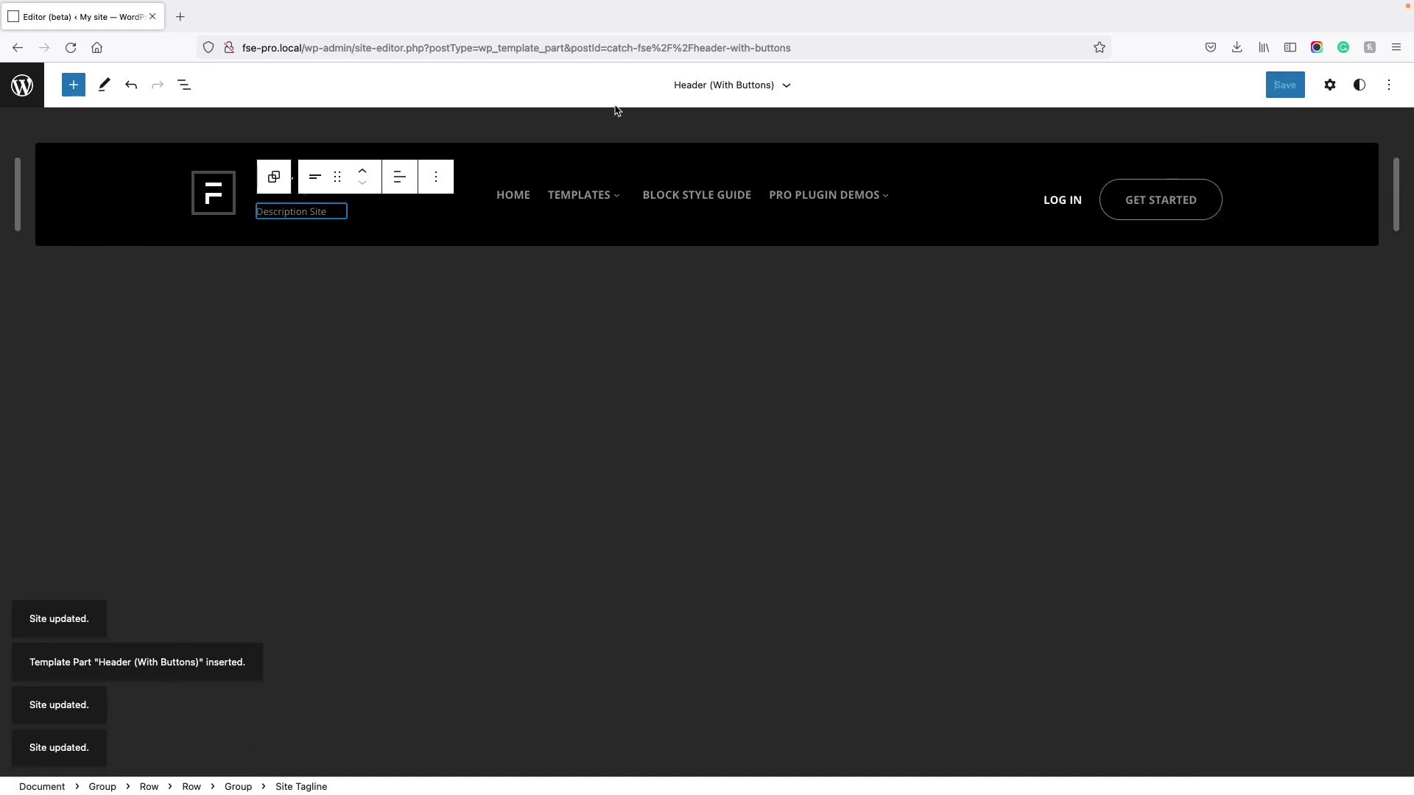
Clear the customizations of the Header (With Buttons) template part, and open the live homepage.
left_click(22, 85)
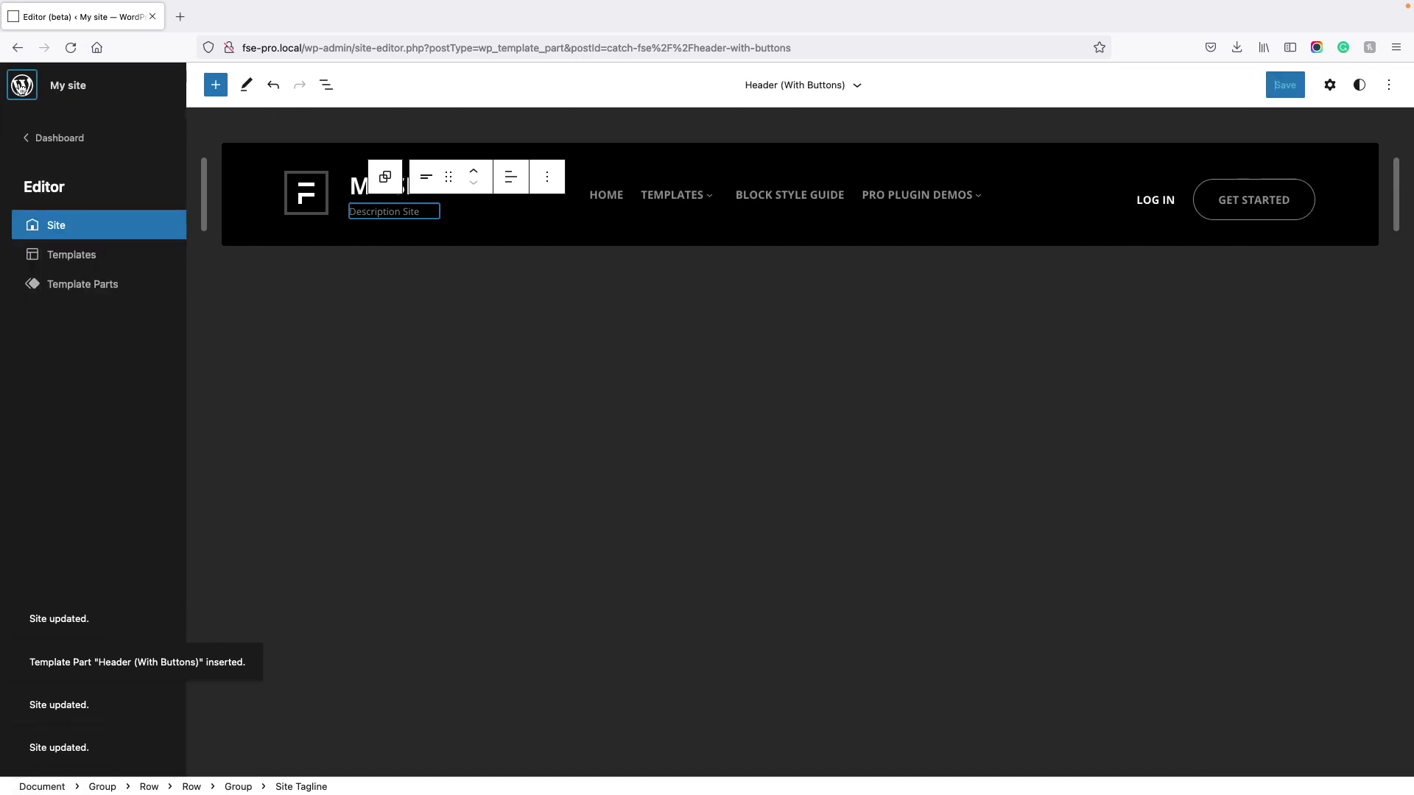
left_click(85, 287)
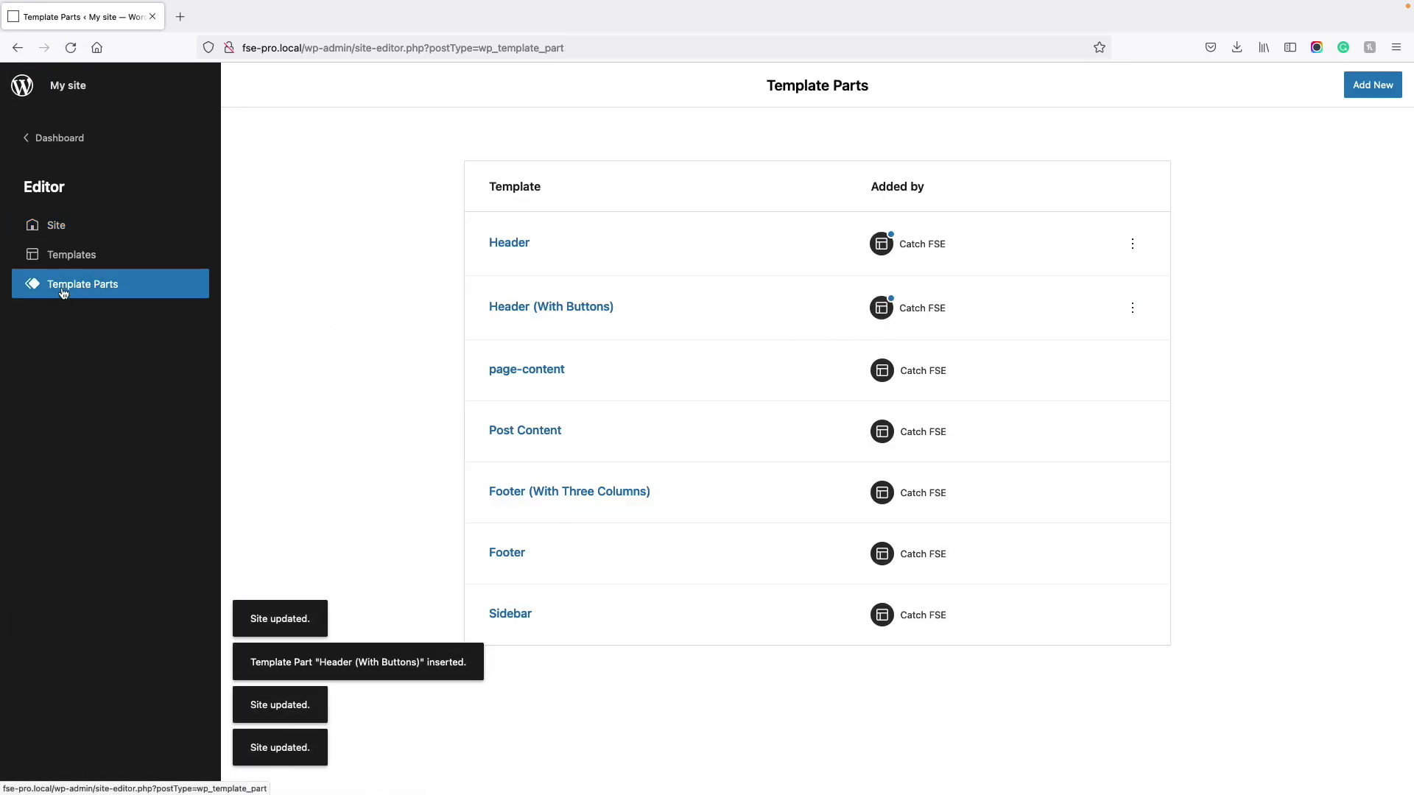
left_click(1133, 309)
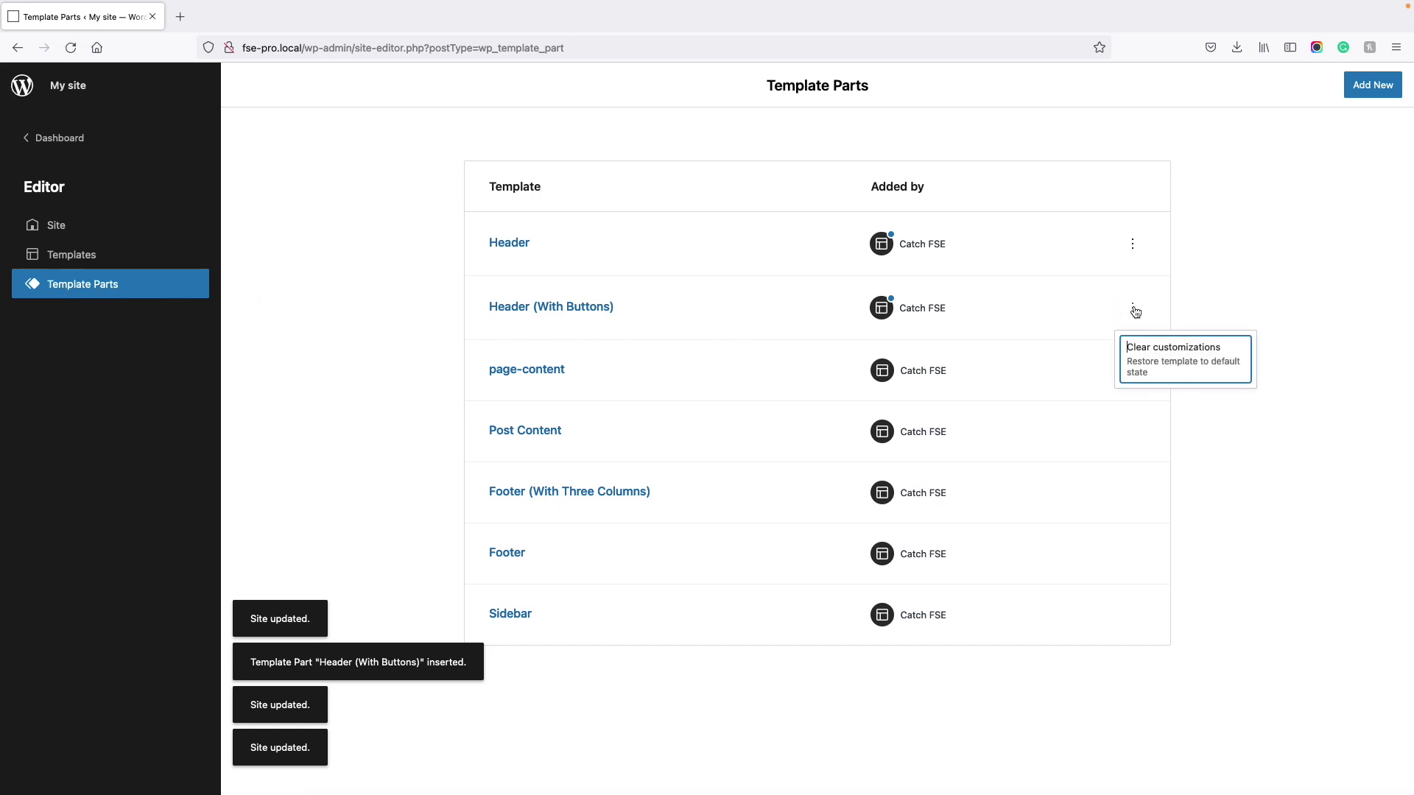
left_click(1154, 351)
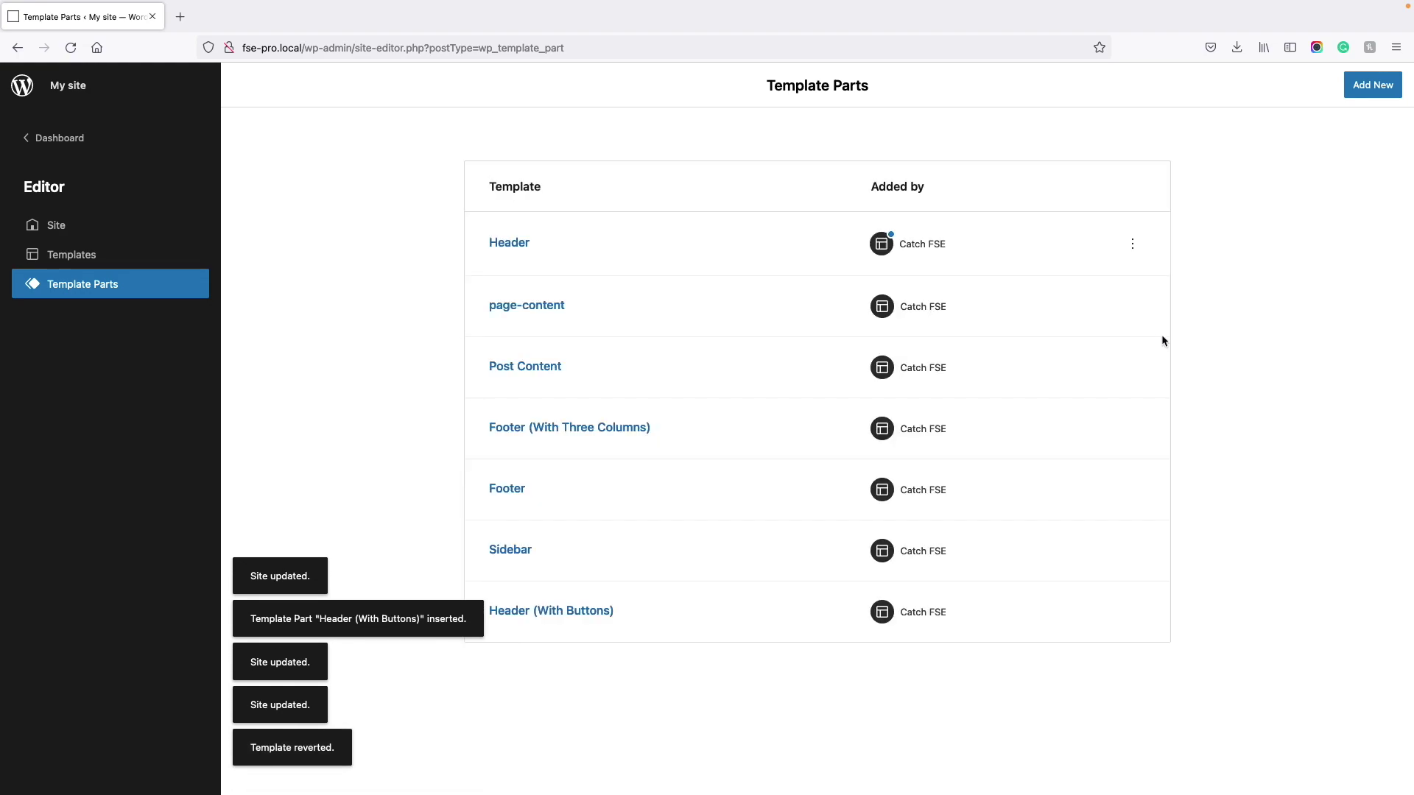
left_click(57, 138)
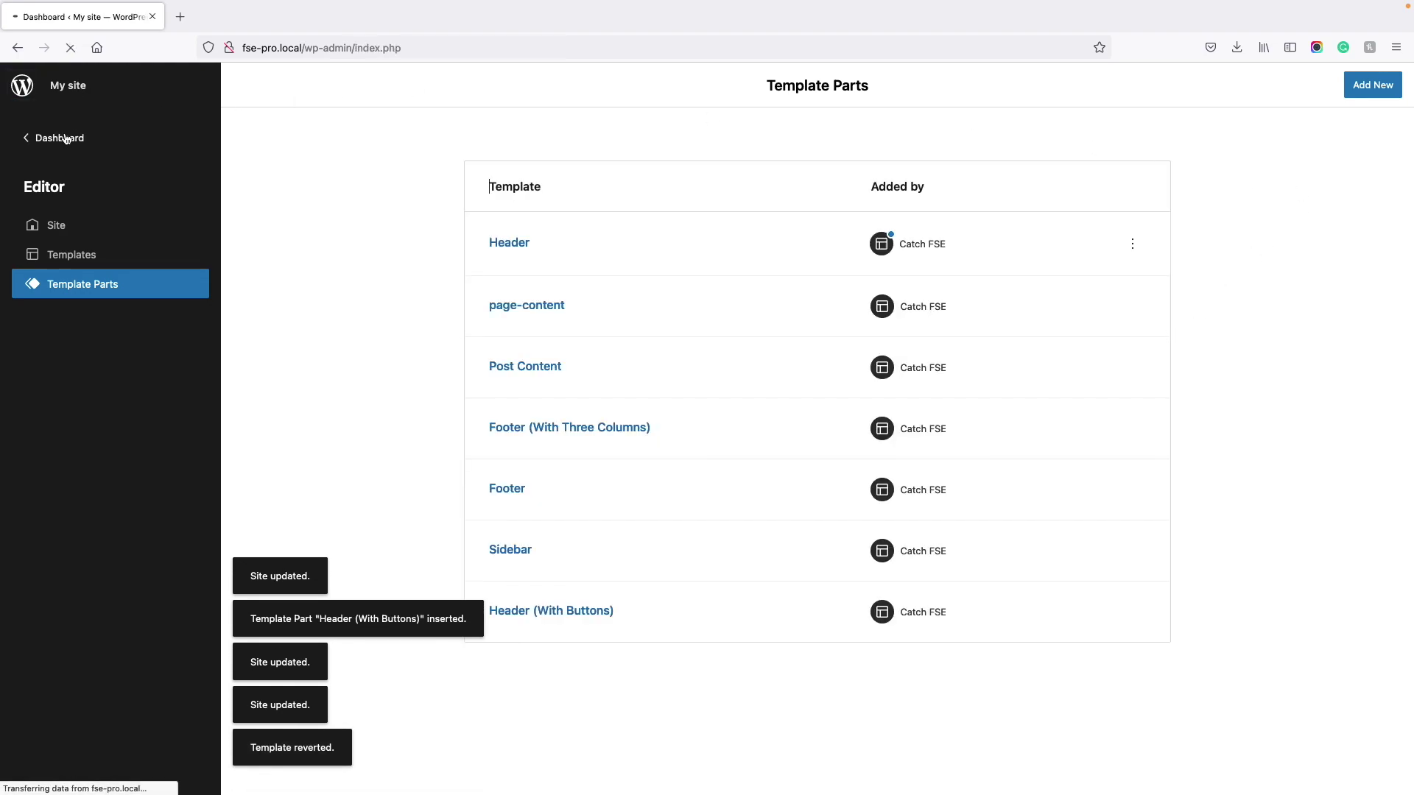
left_click(73, 99)
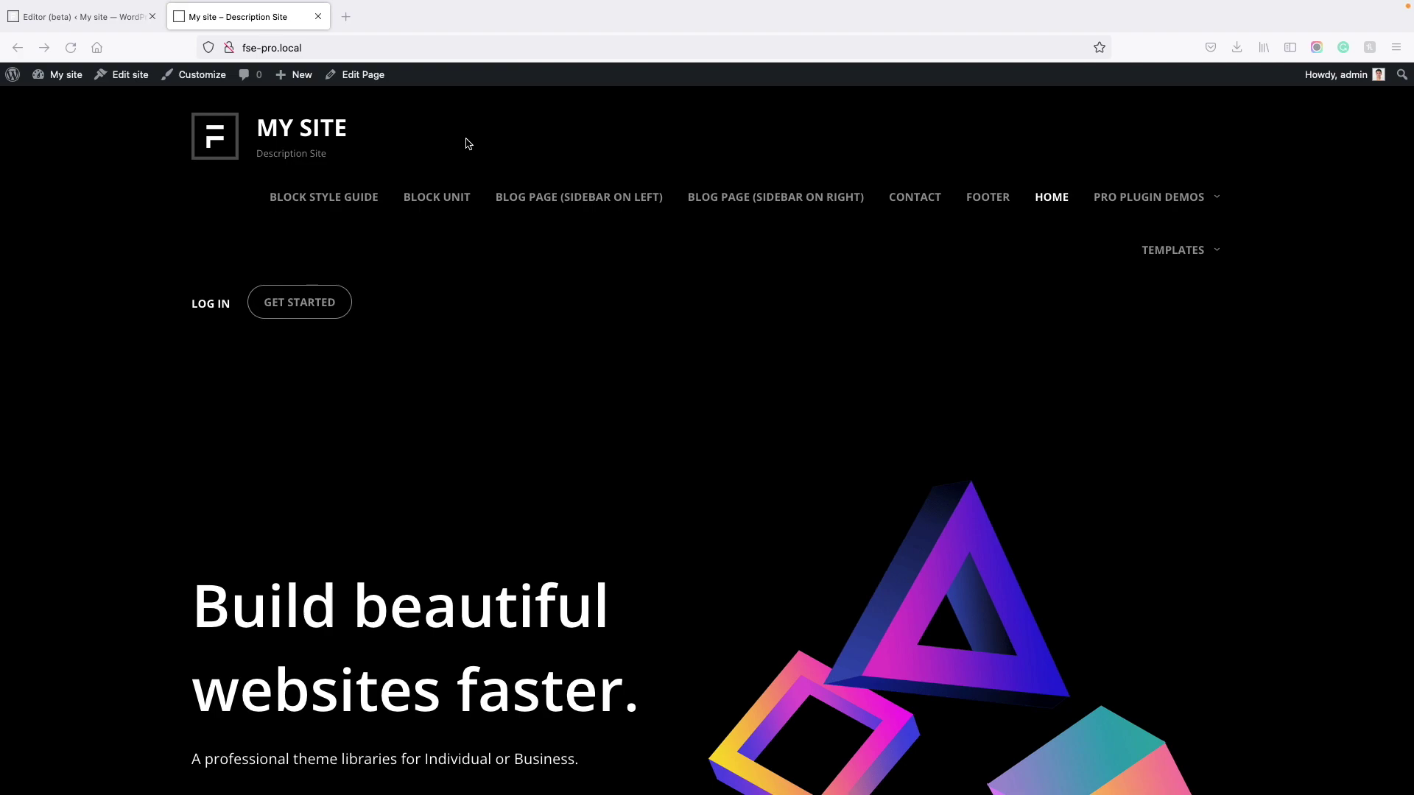
Open the homepage in the site editor and examine the menus available for the header's navigation block.
left_click(132, 77)
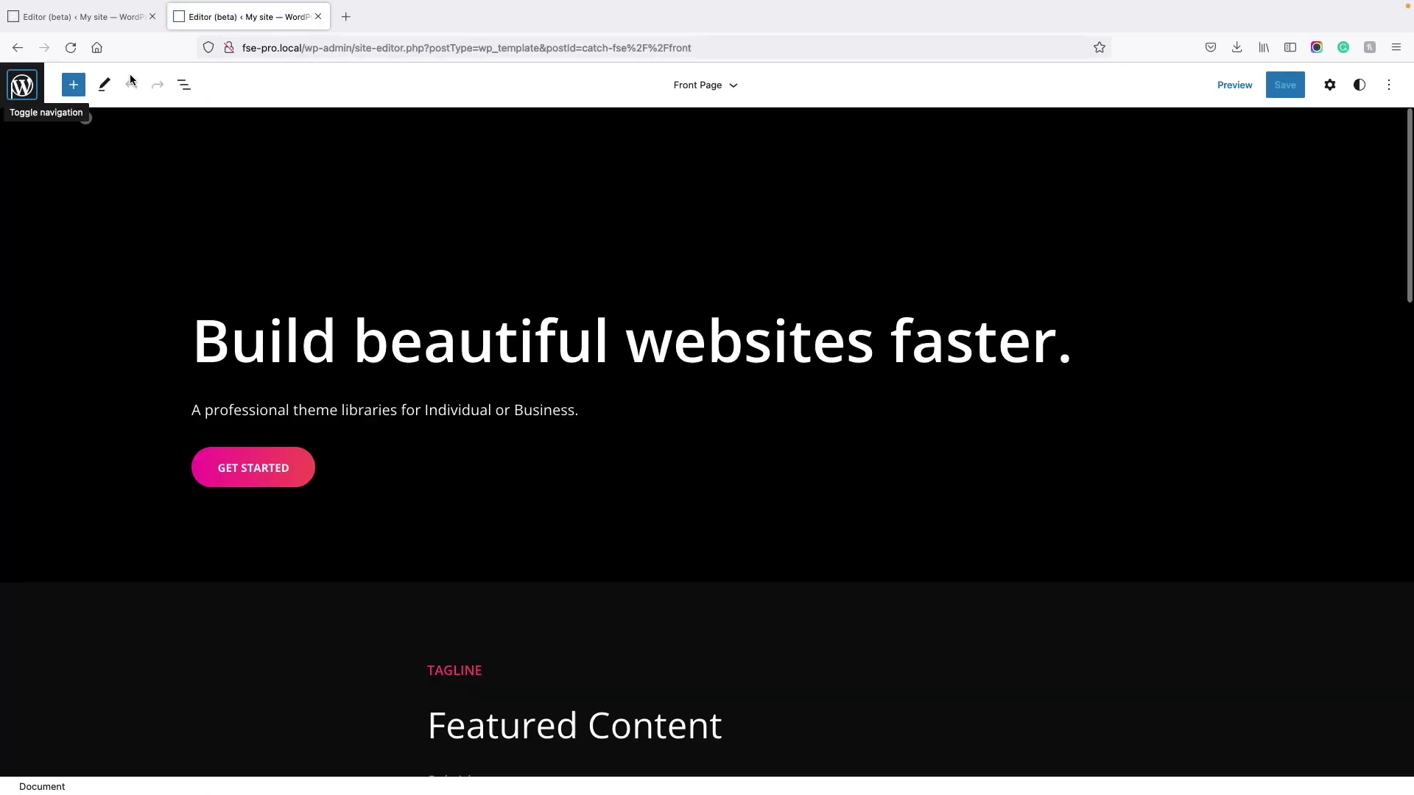
left_click(148, 197)
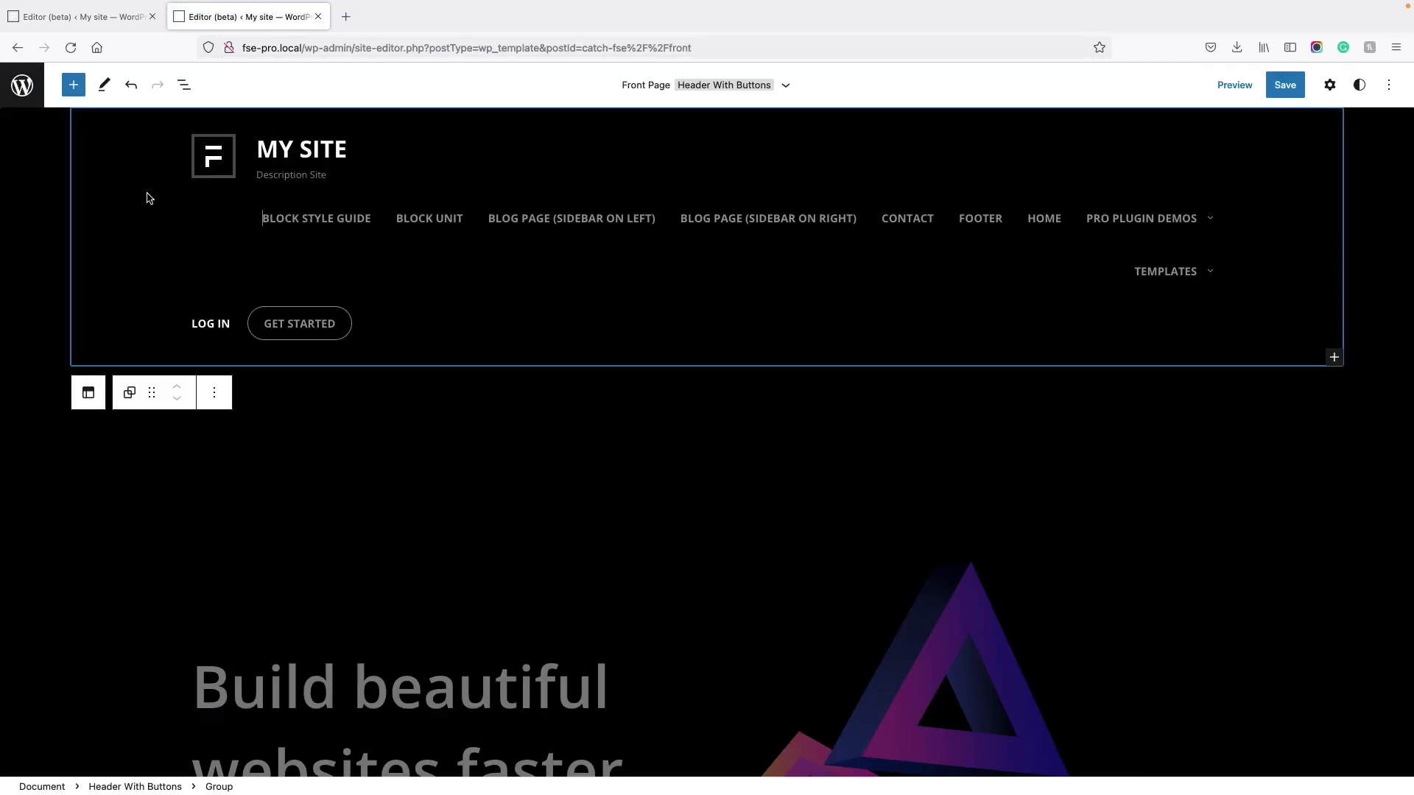
left_click(338, 221)
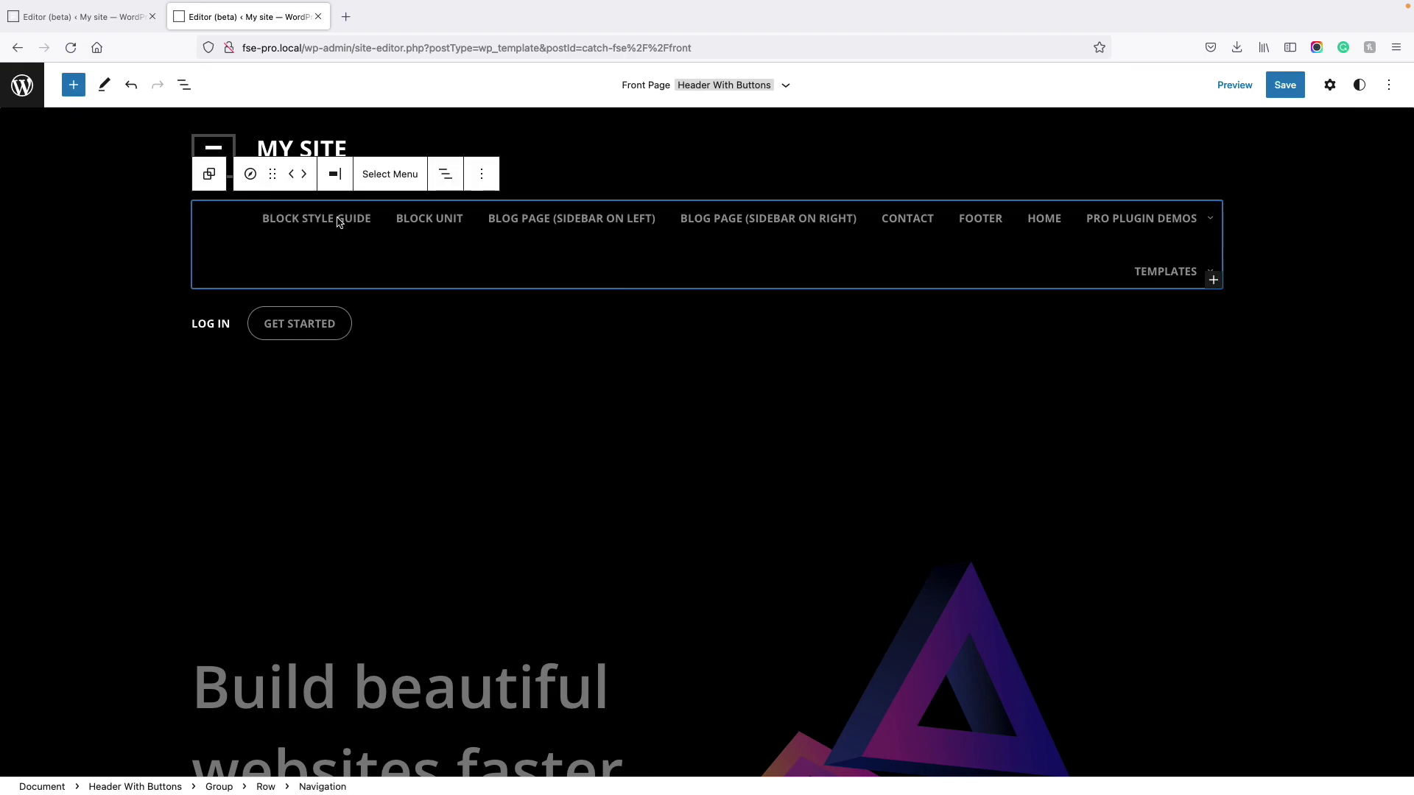
left_click(389, 176)
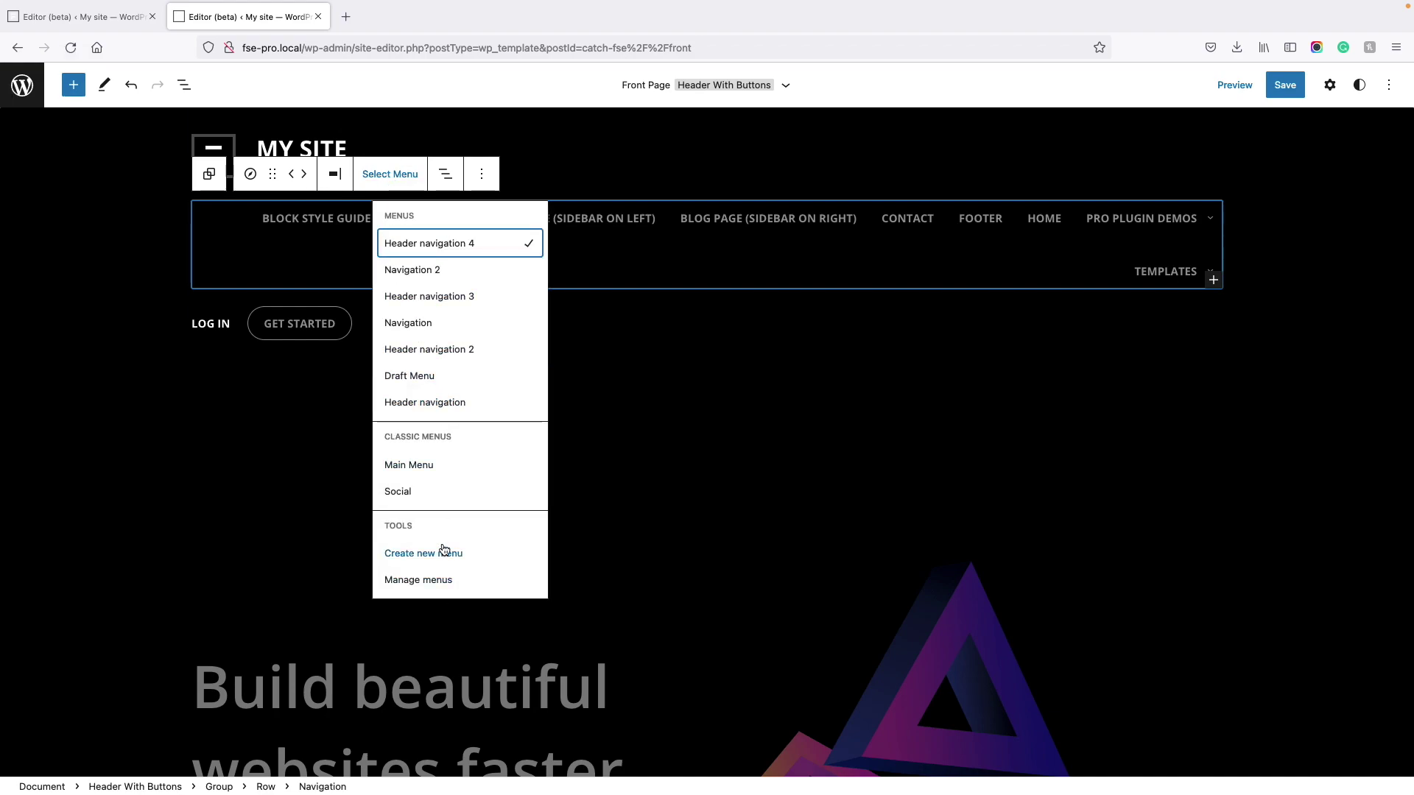
left_click(399, 135)
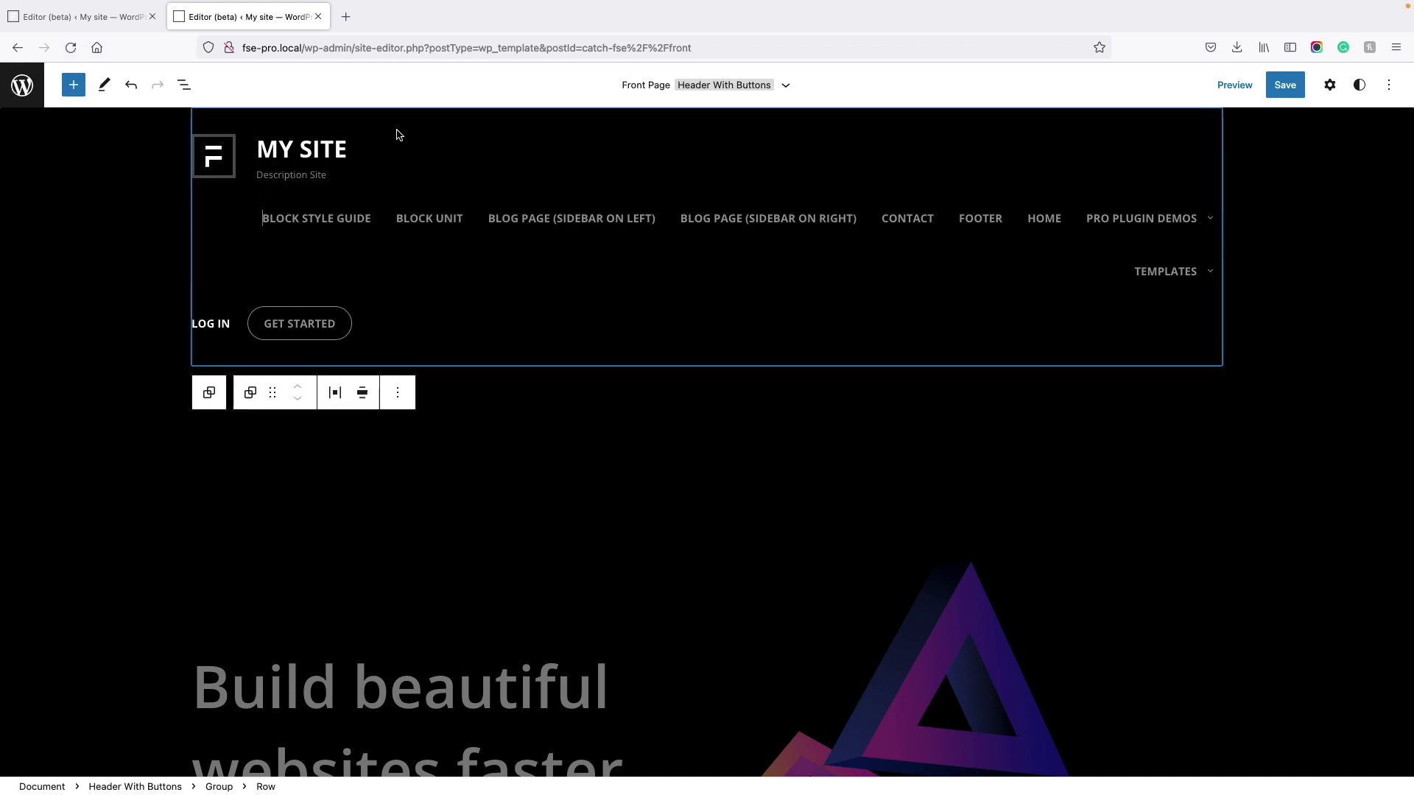
In the Header (With Buttons) template part, create a new empty menu for the navigation block.
left_click(22, 85)
left_click(92, 289)
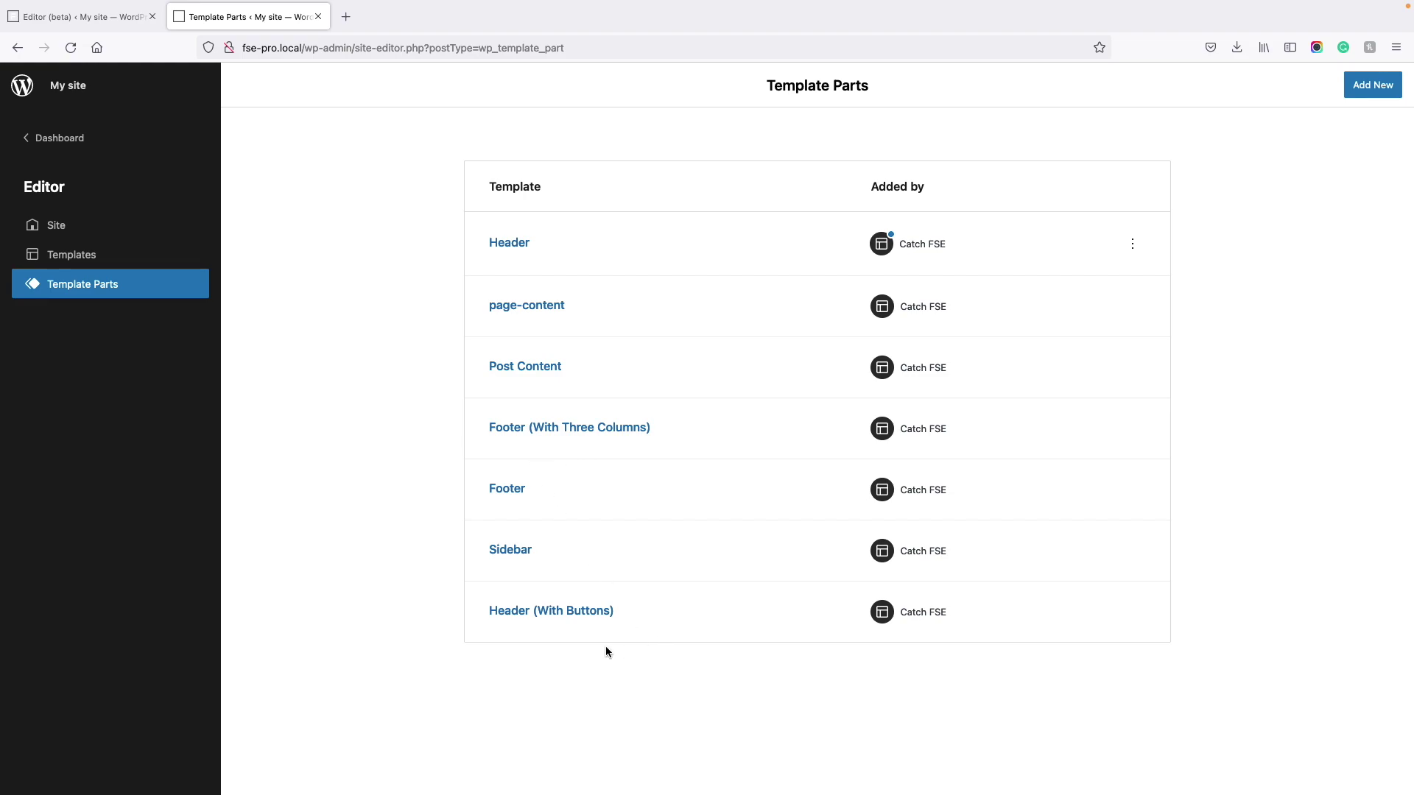
left_click(564, 612)
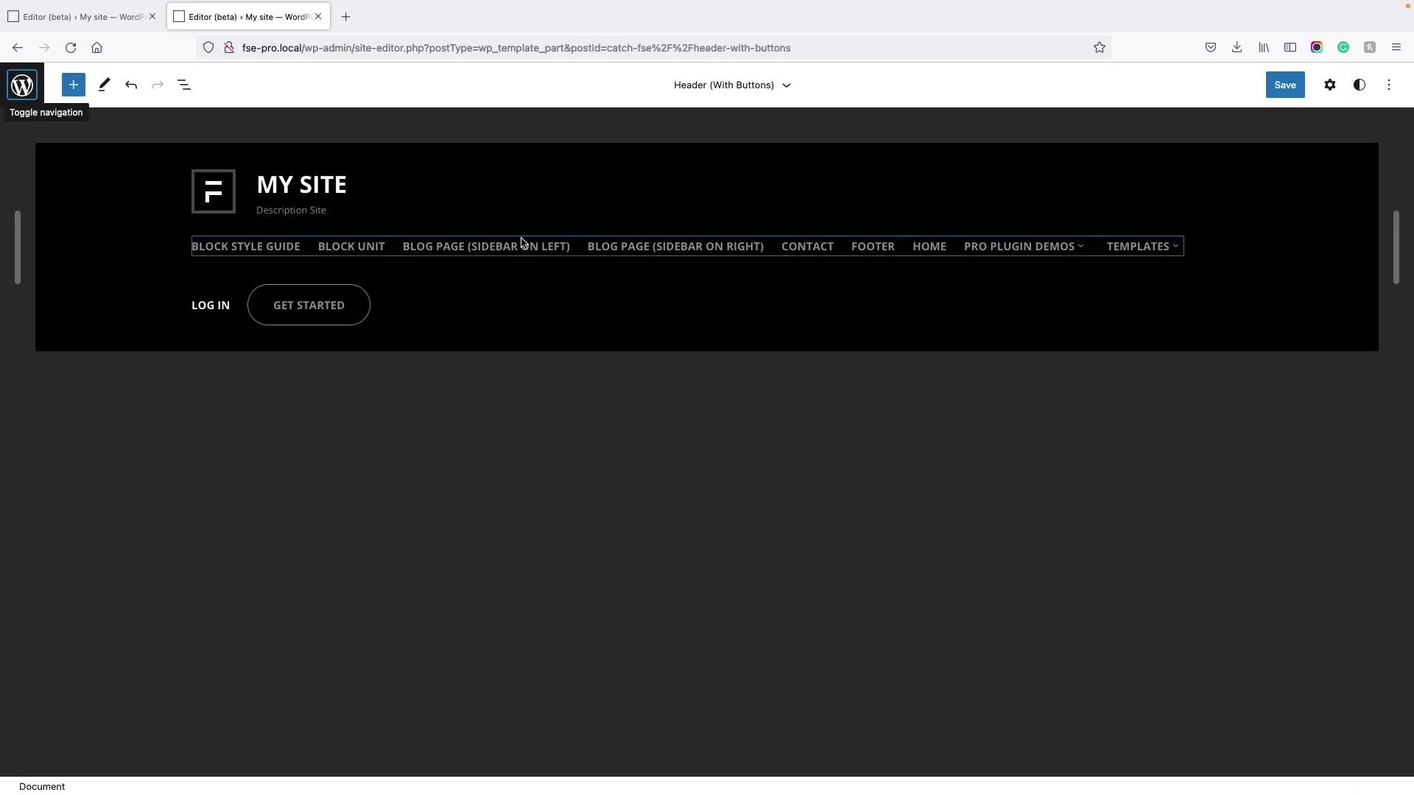
left_click(524, 246)
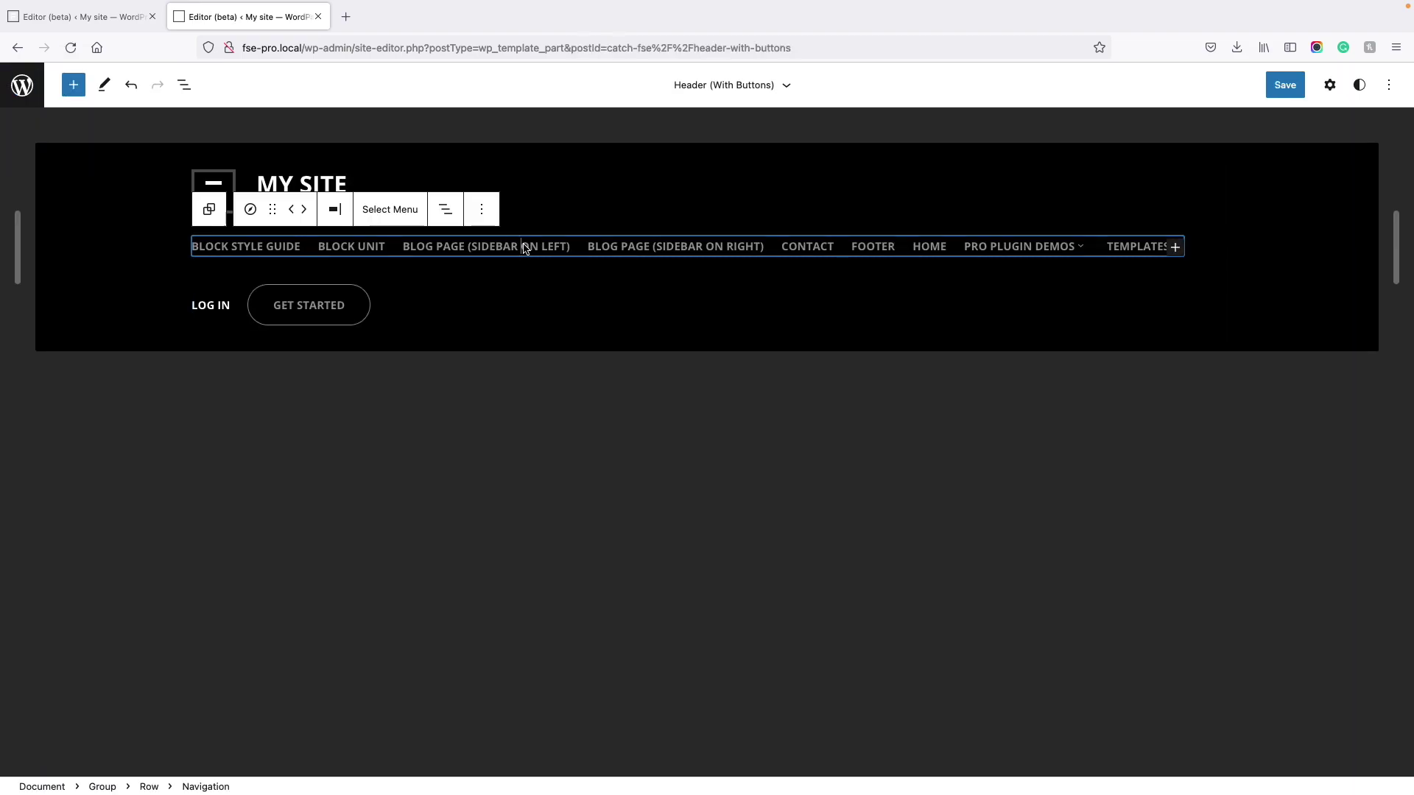
left_click(401, 211)
left_click(451, 589)
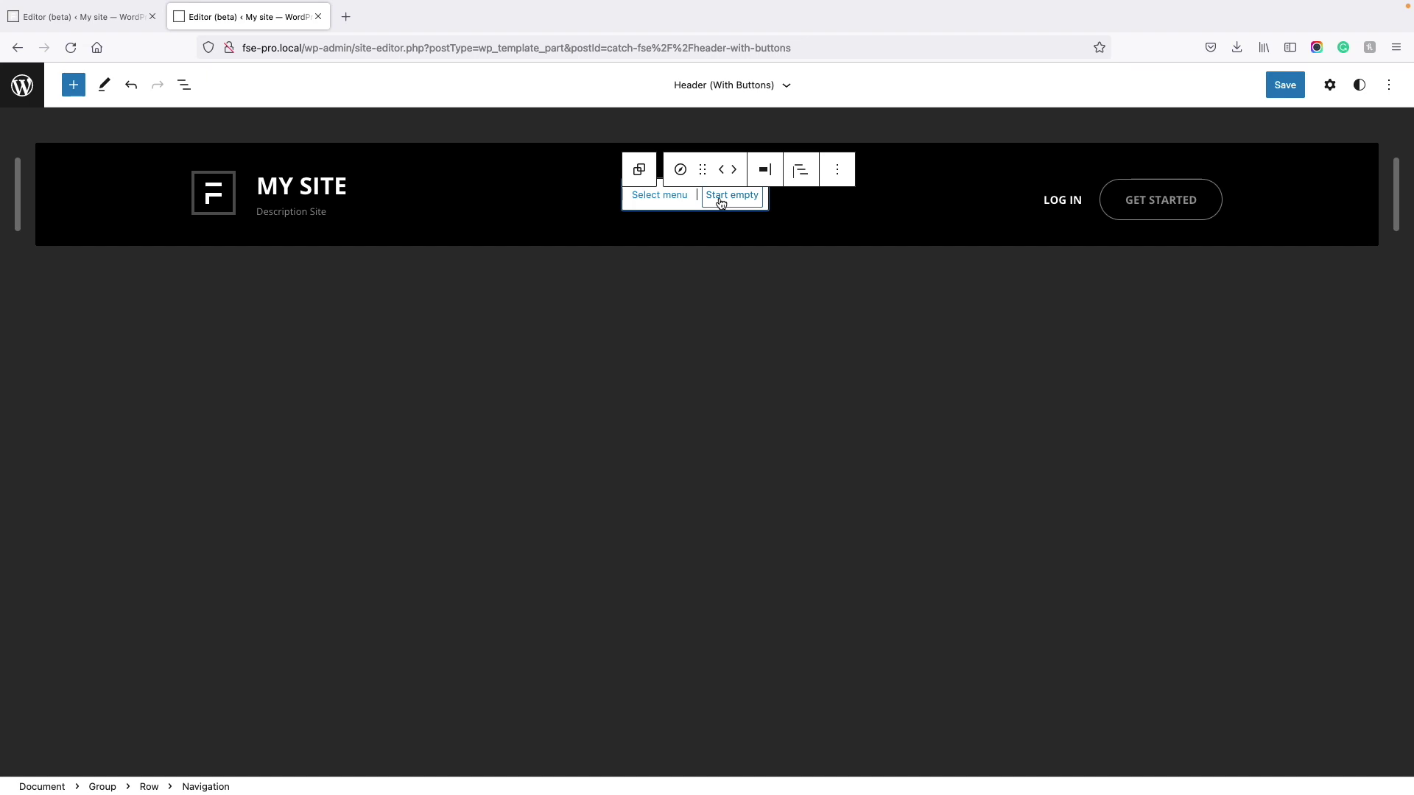
left_click(721, 203)
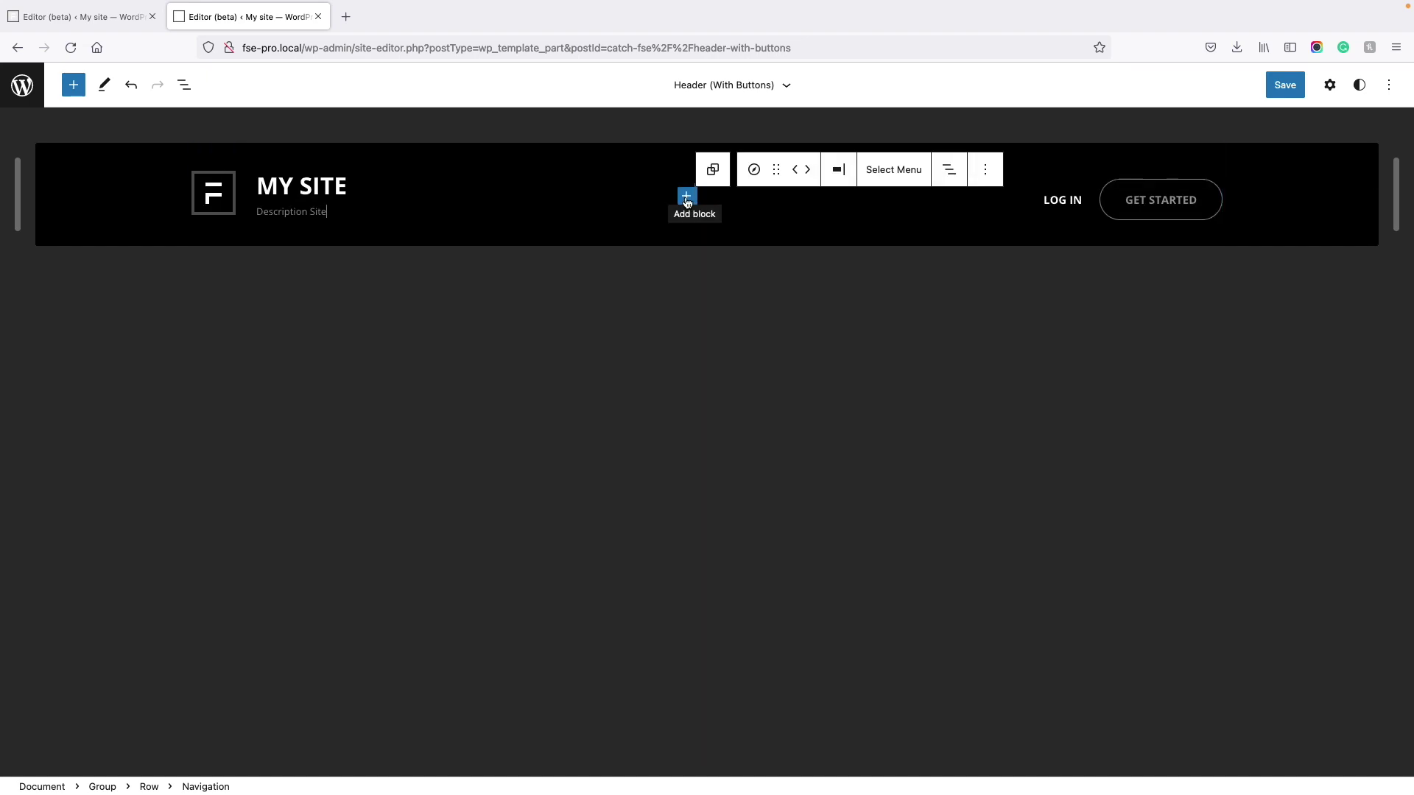
Add the Home page as the first link of the new header navigation menu.
left_click(686, 197)
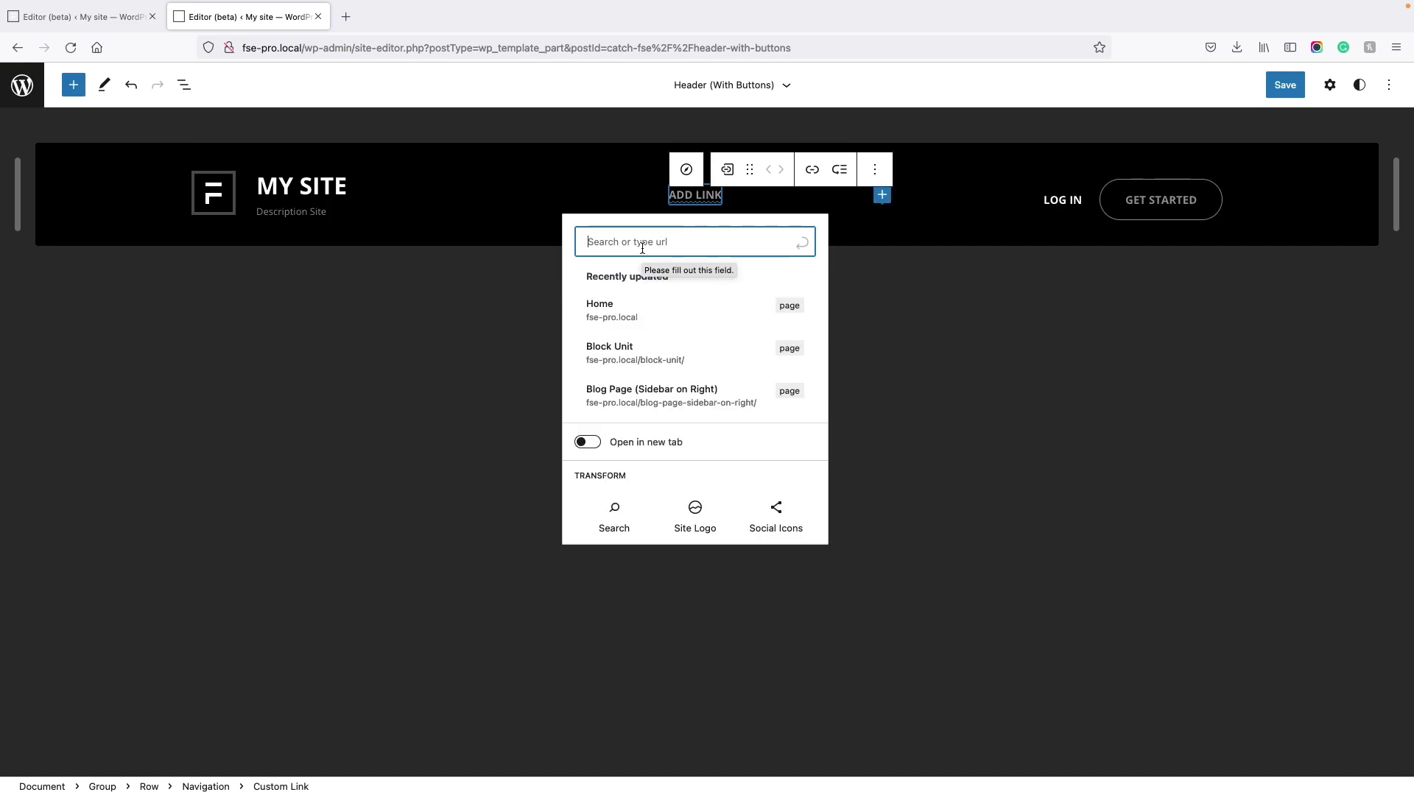
type("hom")
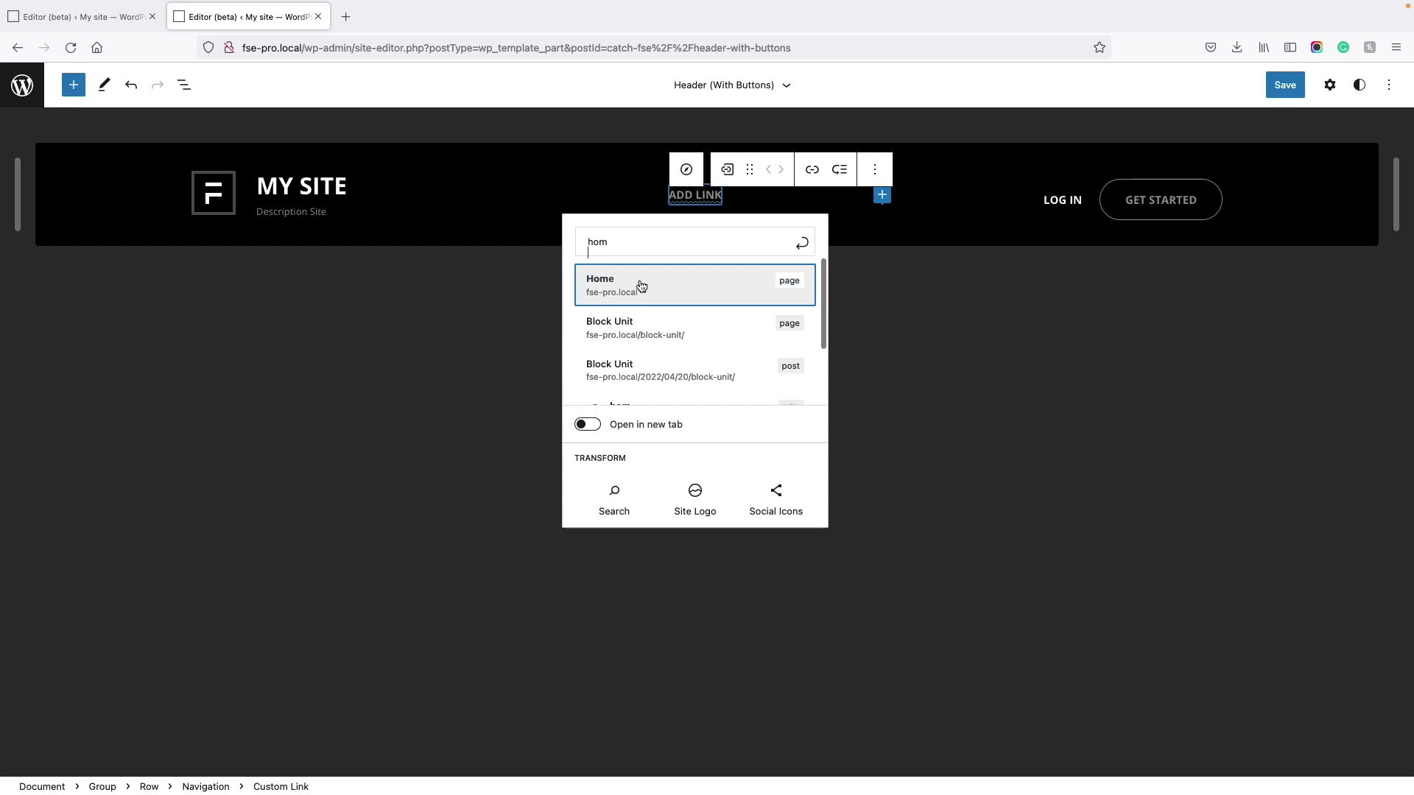
left_click(640, 286)
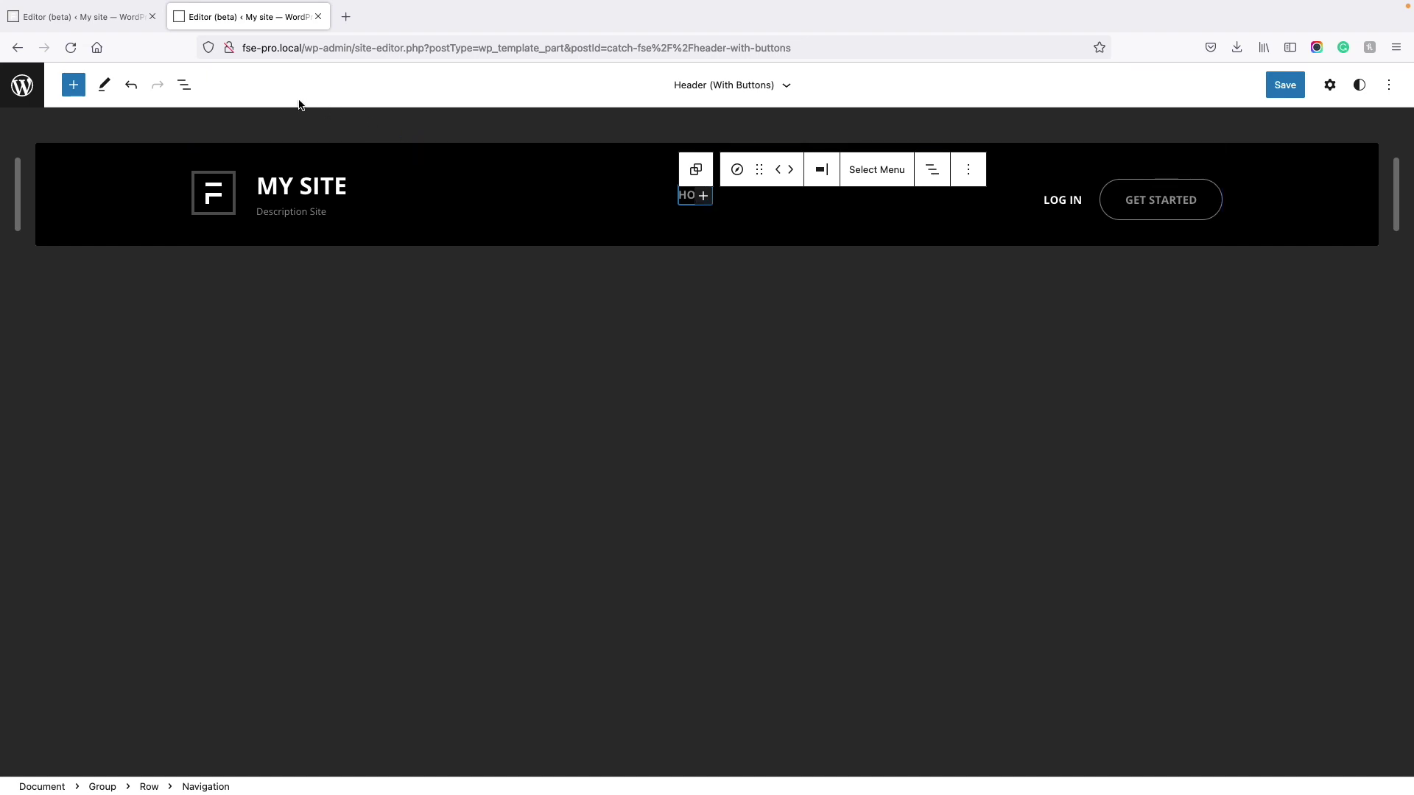
Show the block list view and add a link to the Contact page after Home in the navigation.
left_click(183, 87)
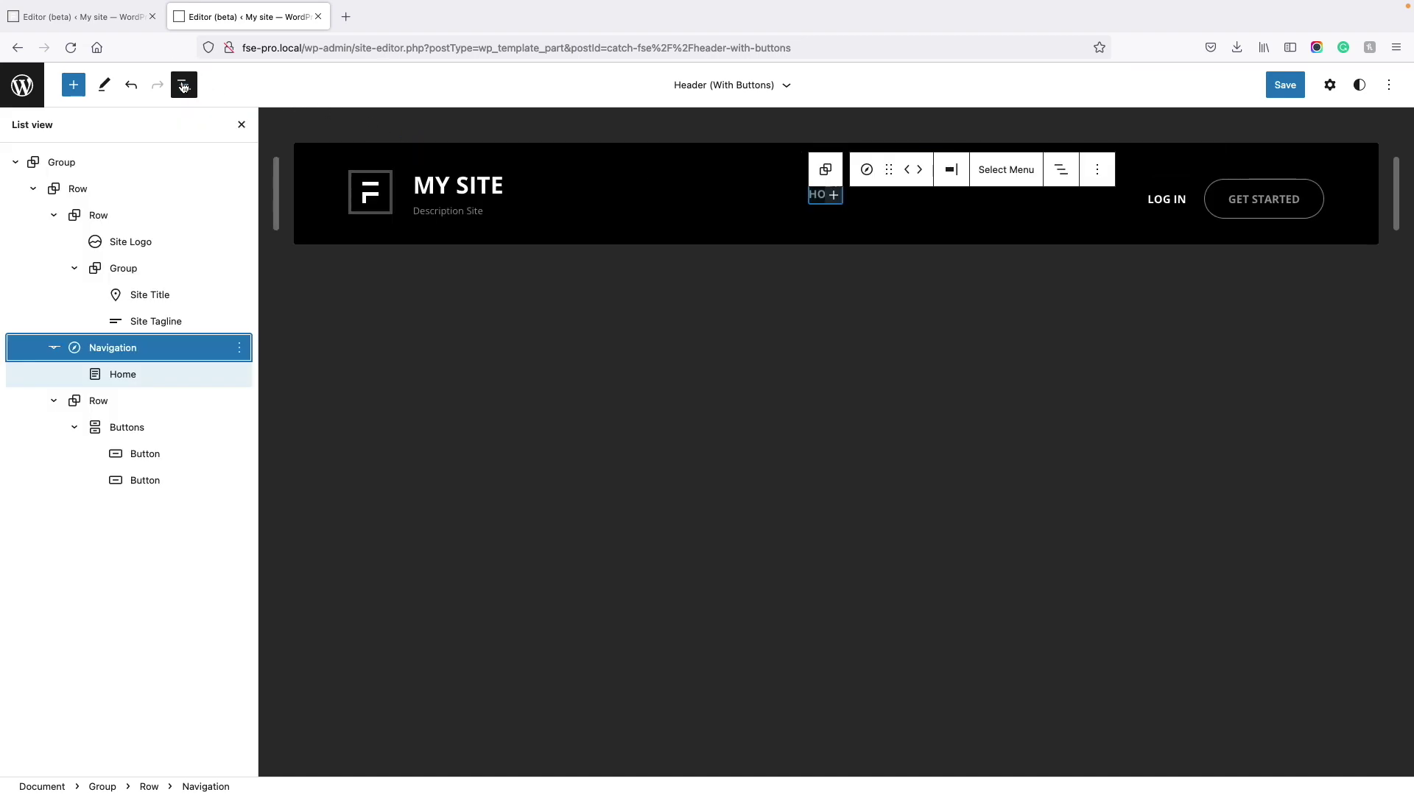
left_click(133, 378)
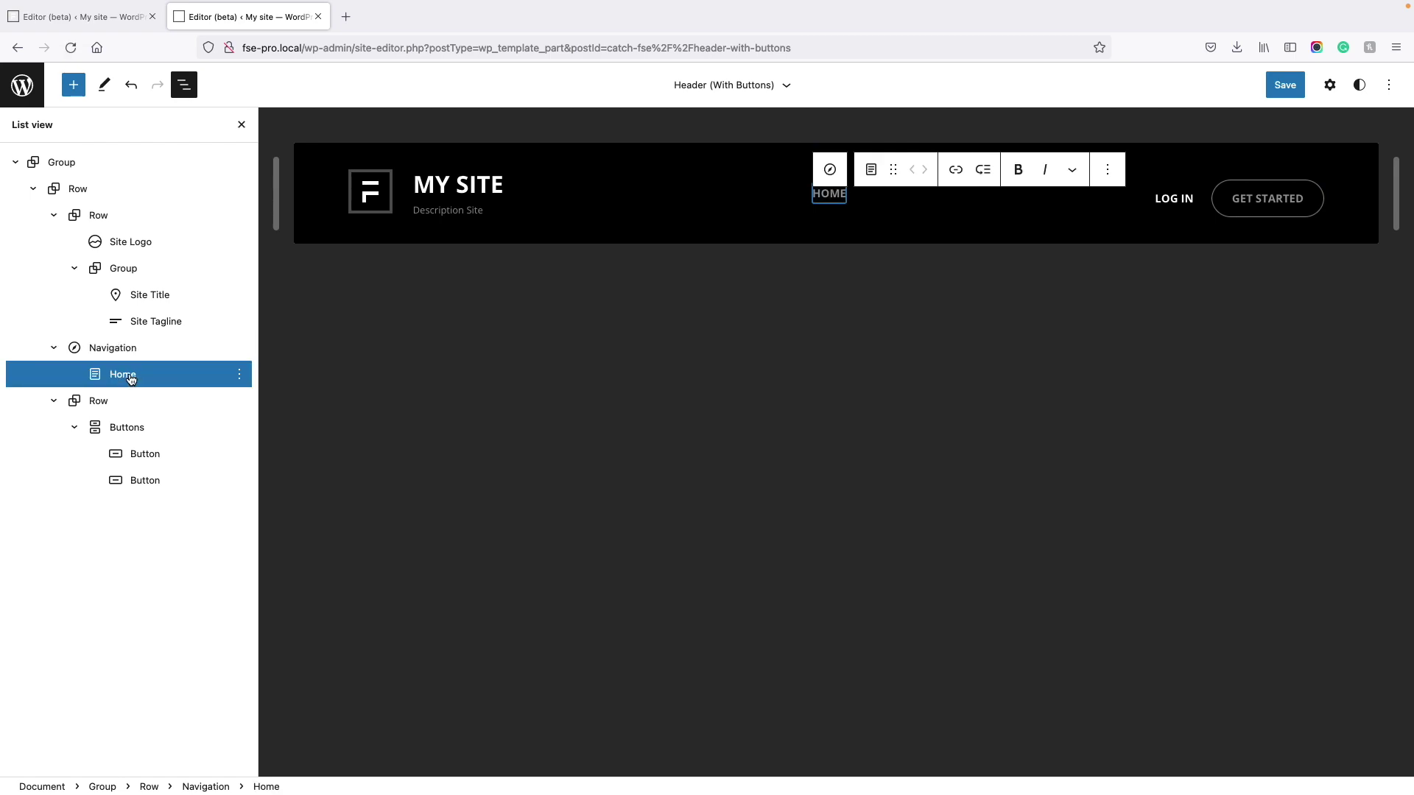
key("Return")
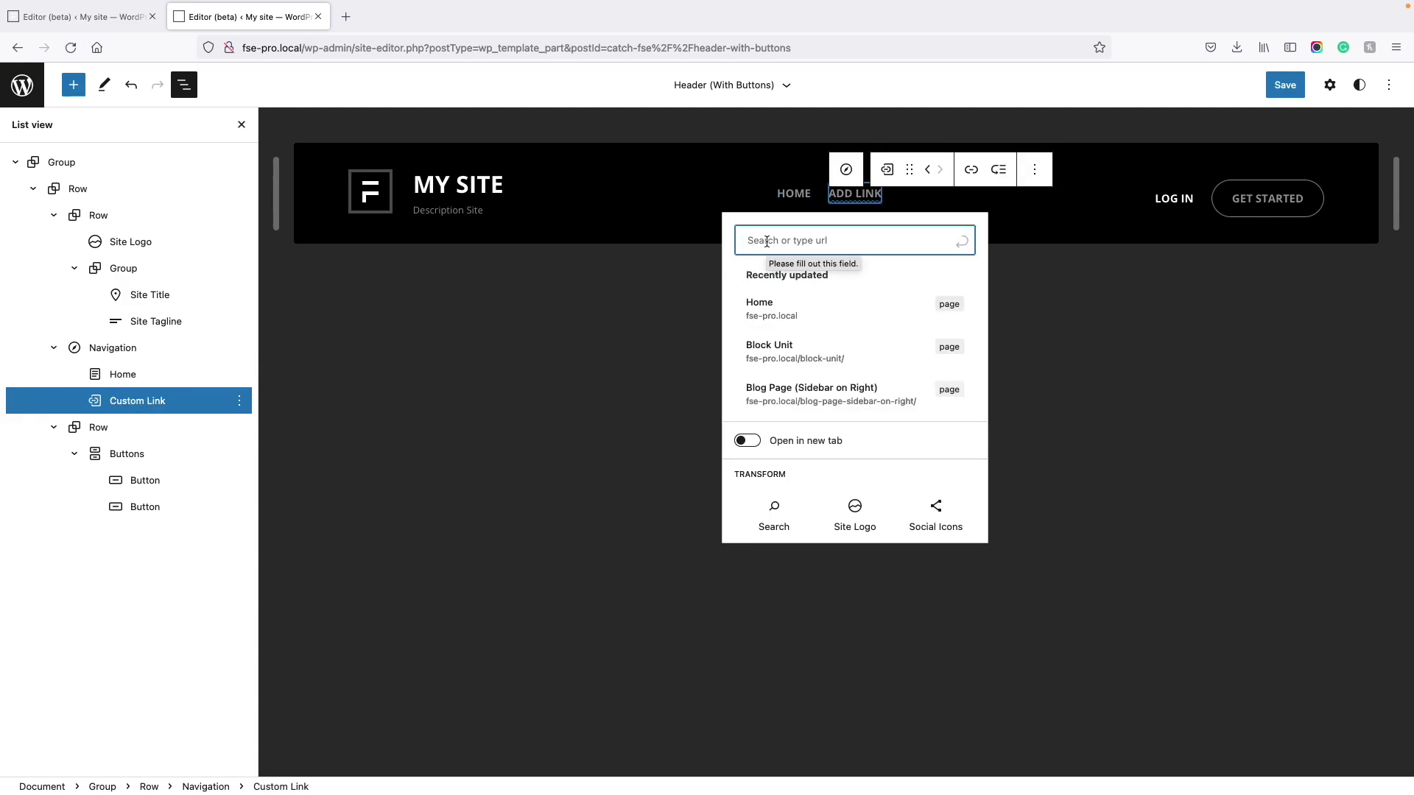
type("con")
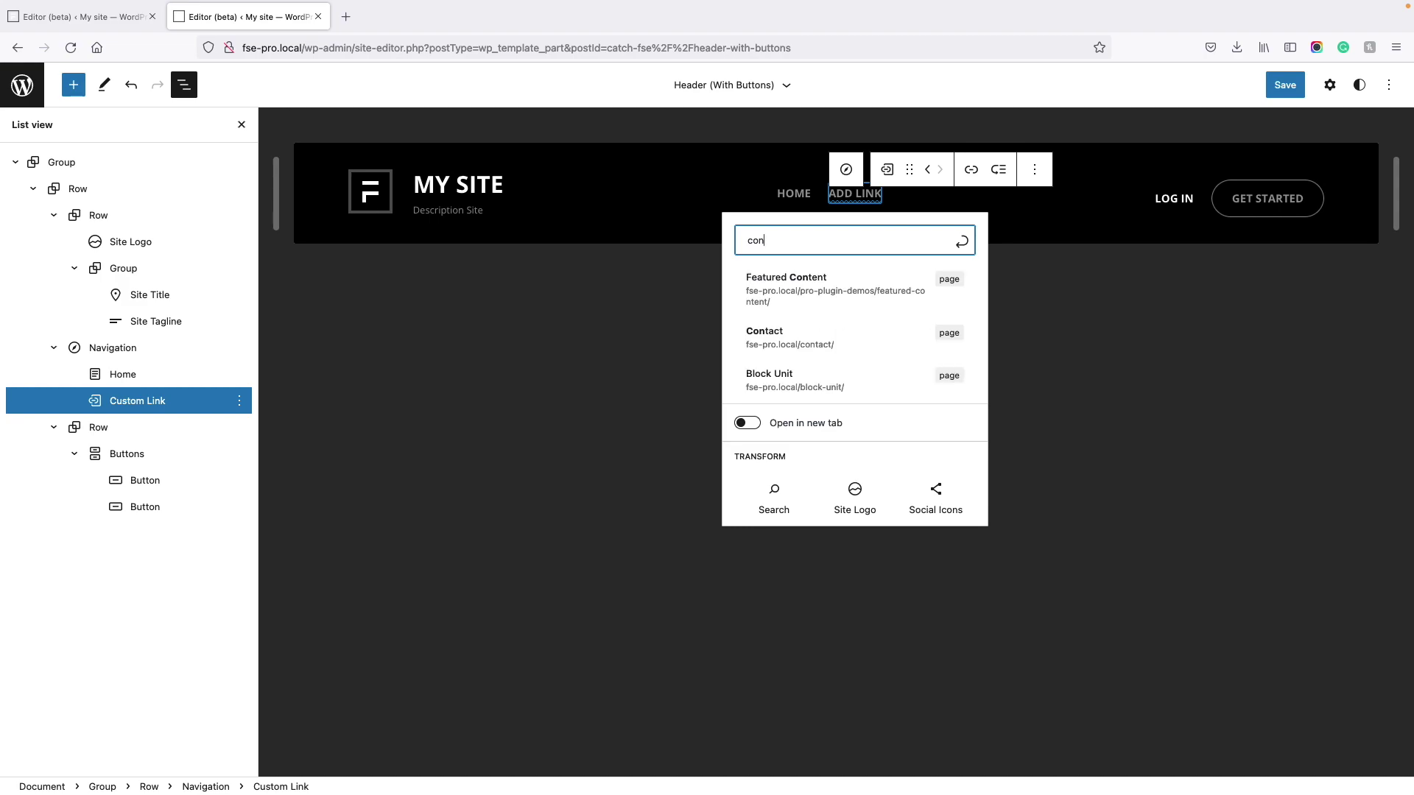
left_click(804, 337)
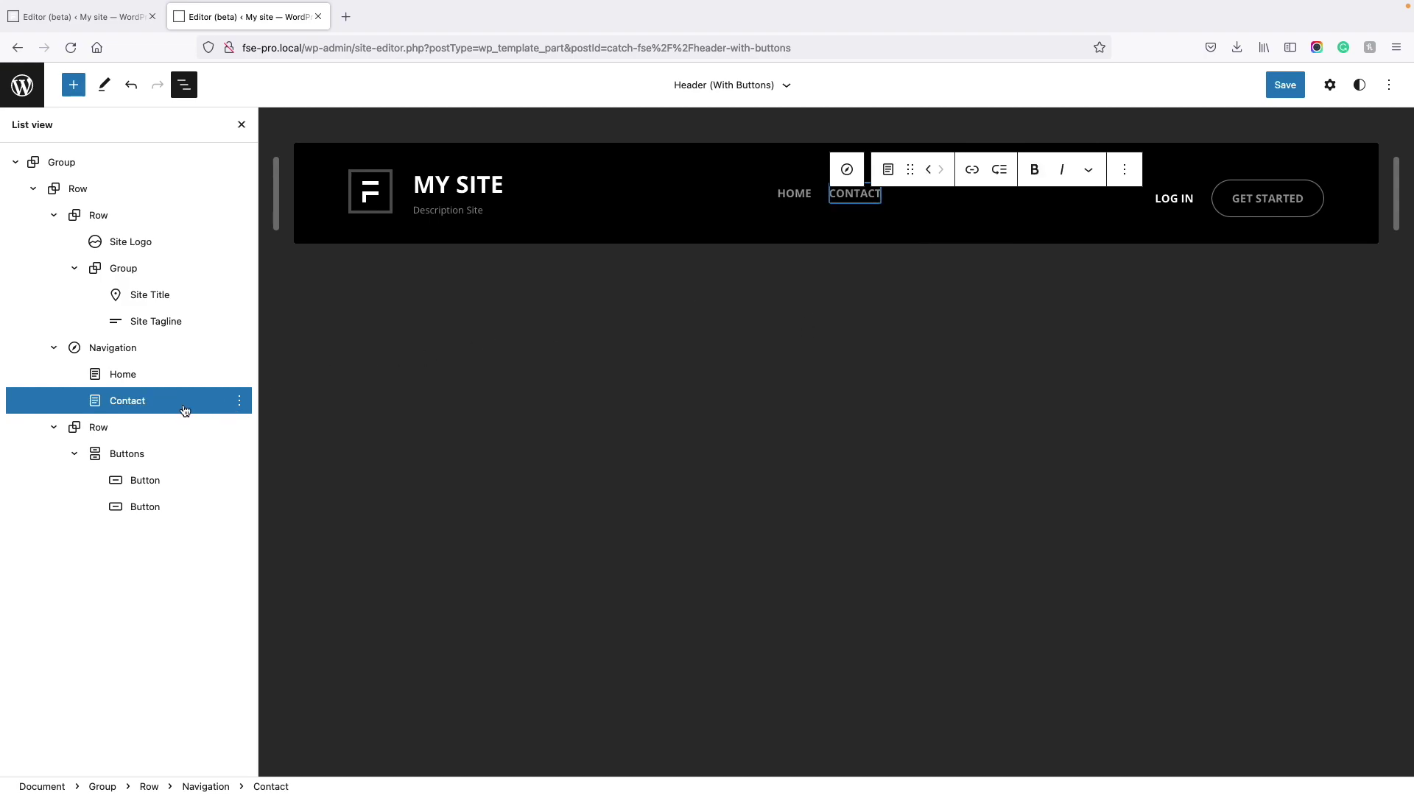
Add a Blog link after Contact in the navigation menu.
key("super+alt+y")
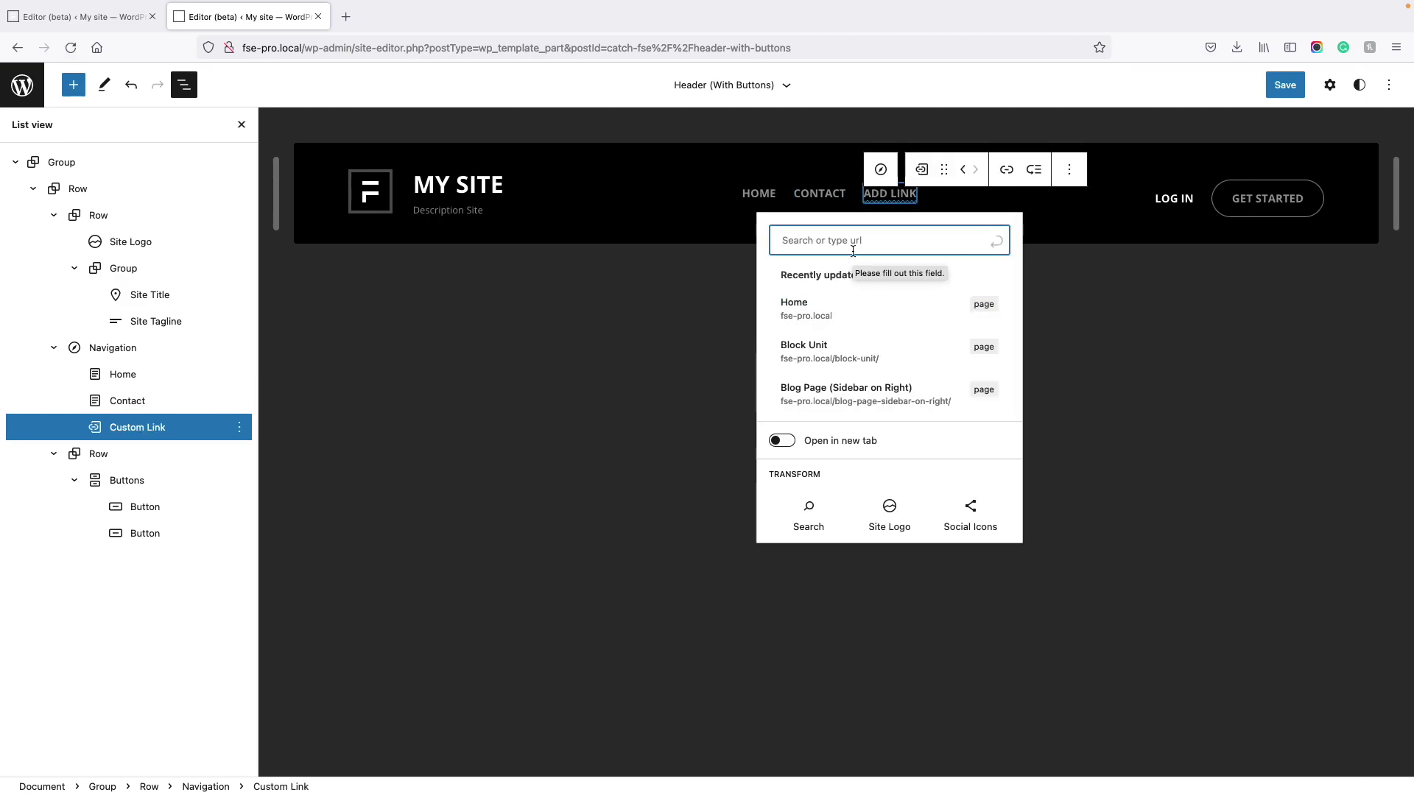
type("blo")
scroll(869, 307, "down", 3)
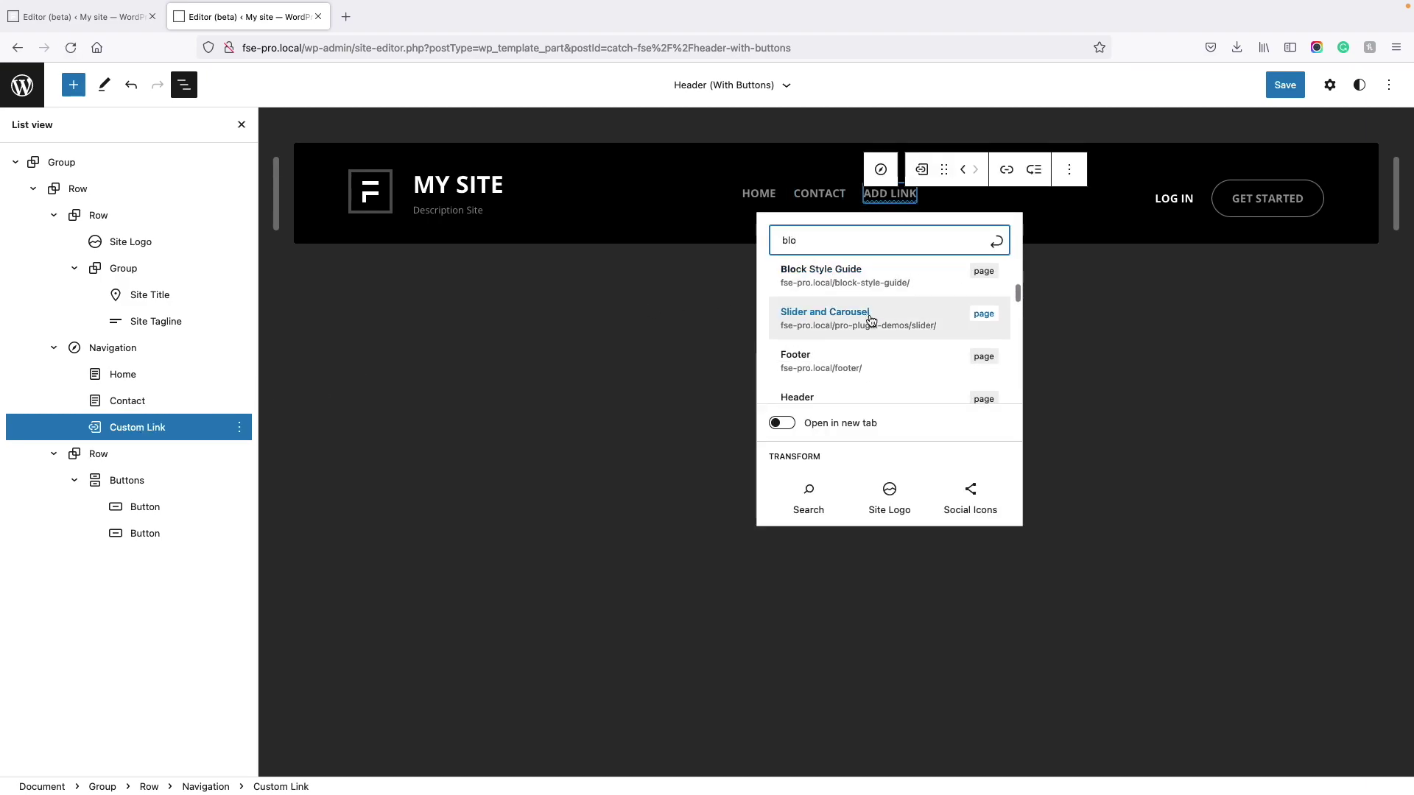
type("g")
left_click(839, 294)
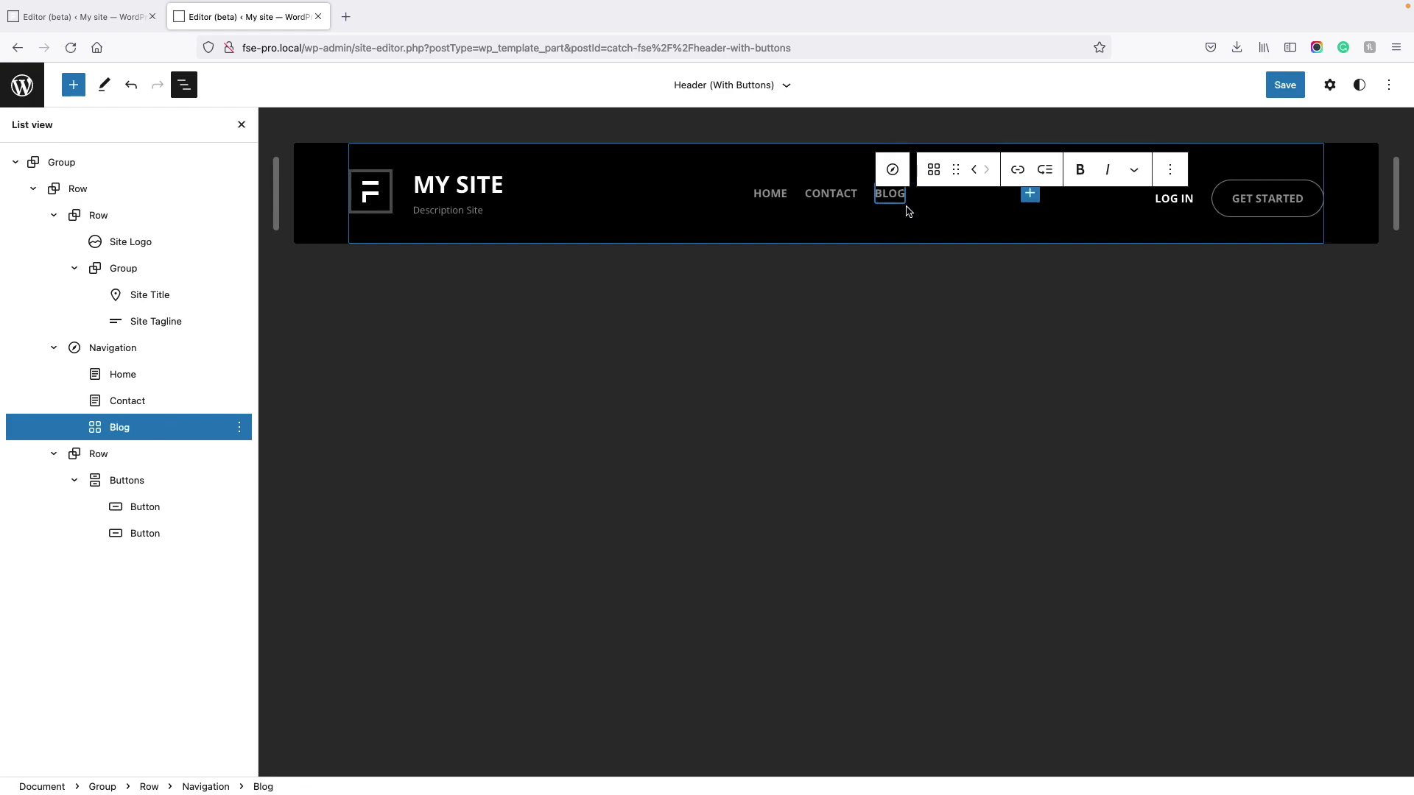
key("Return")
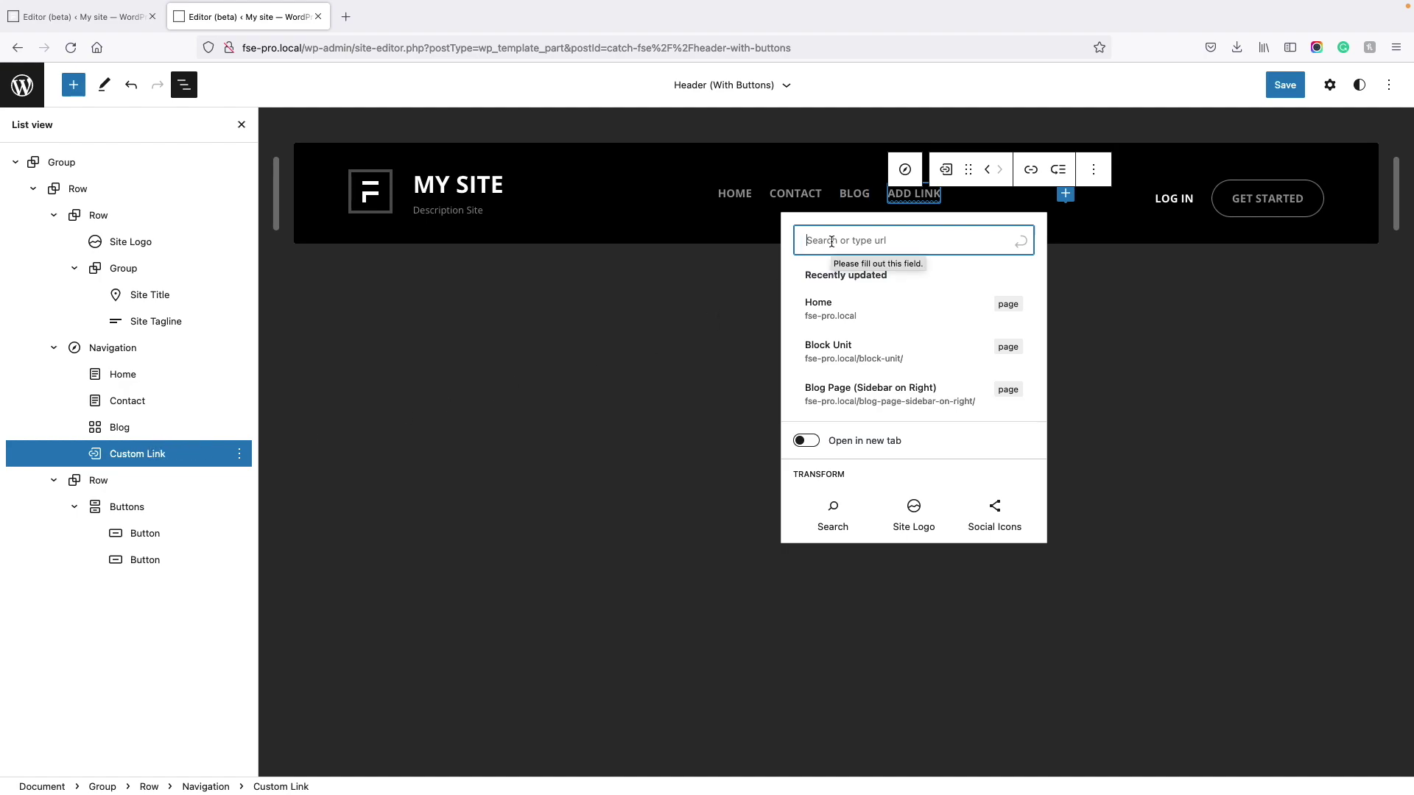
type("https://catchthemes.com")
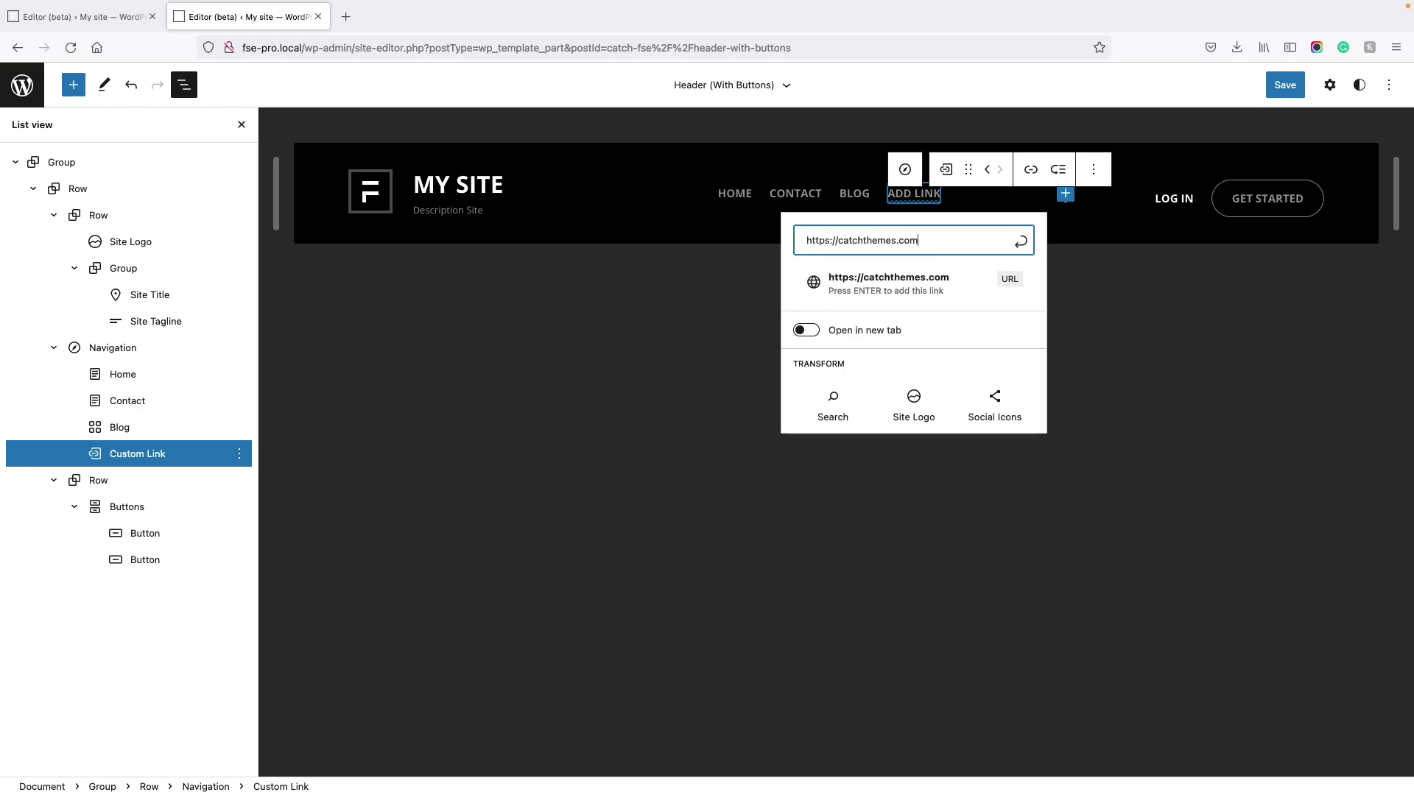
key("Return")
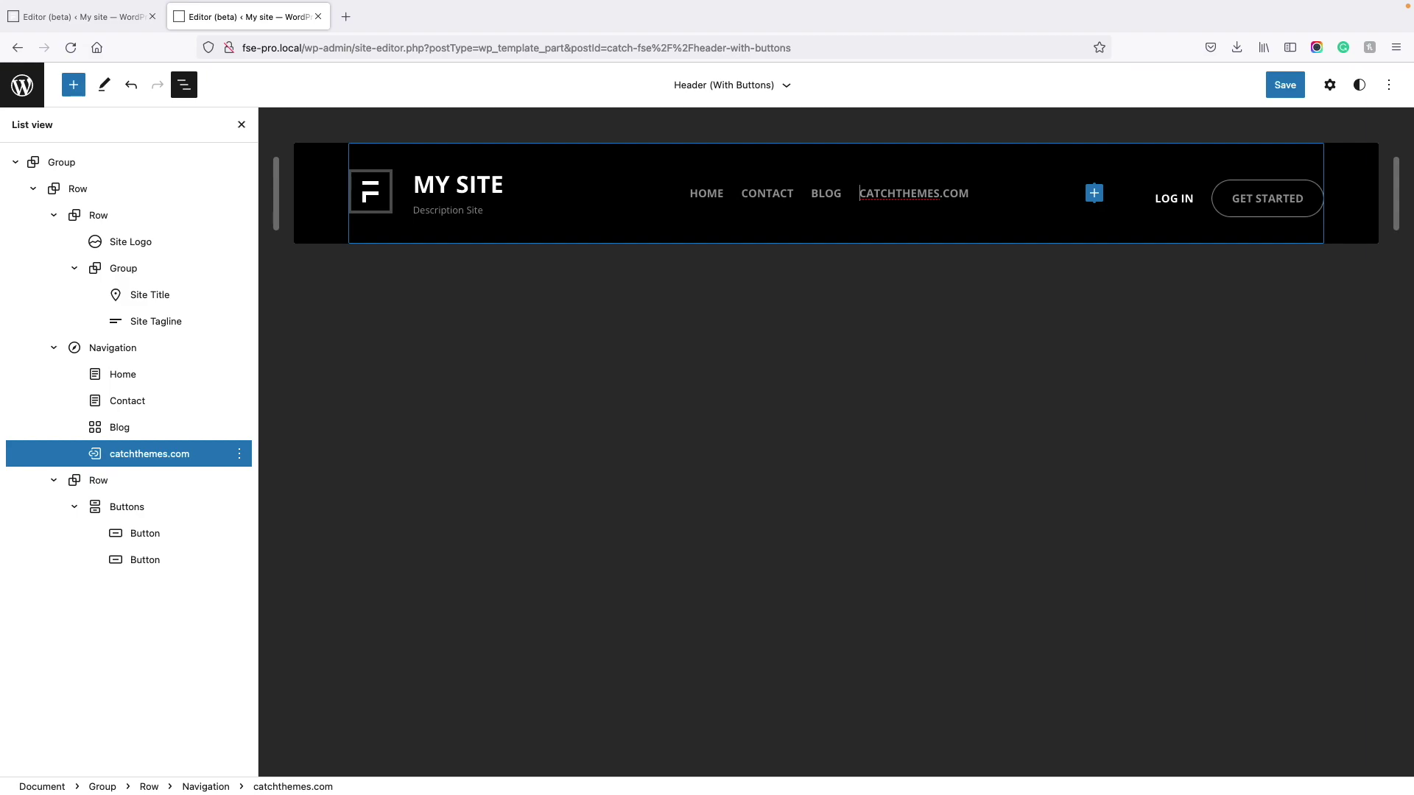
triple_click(895, 193)
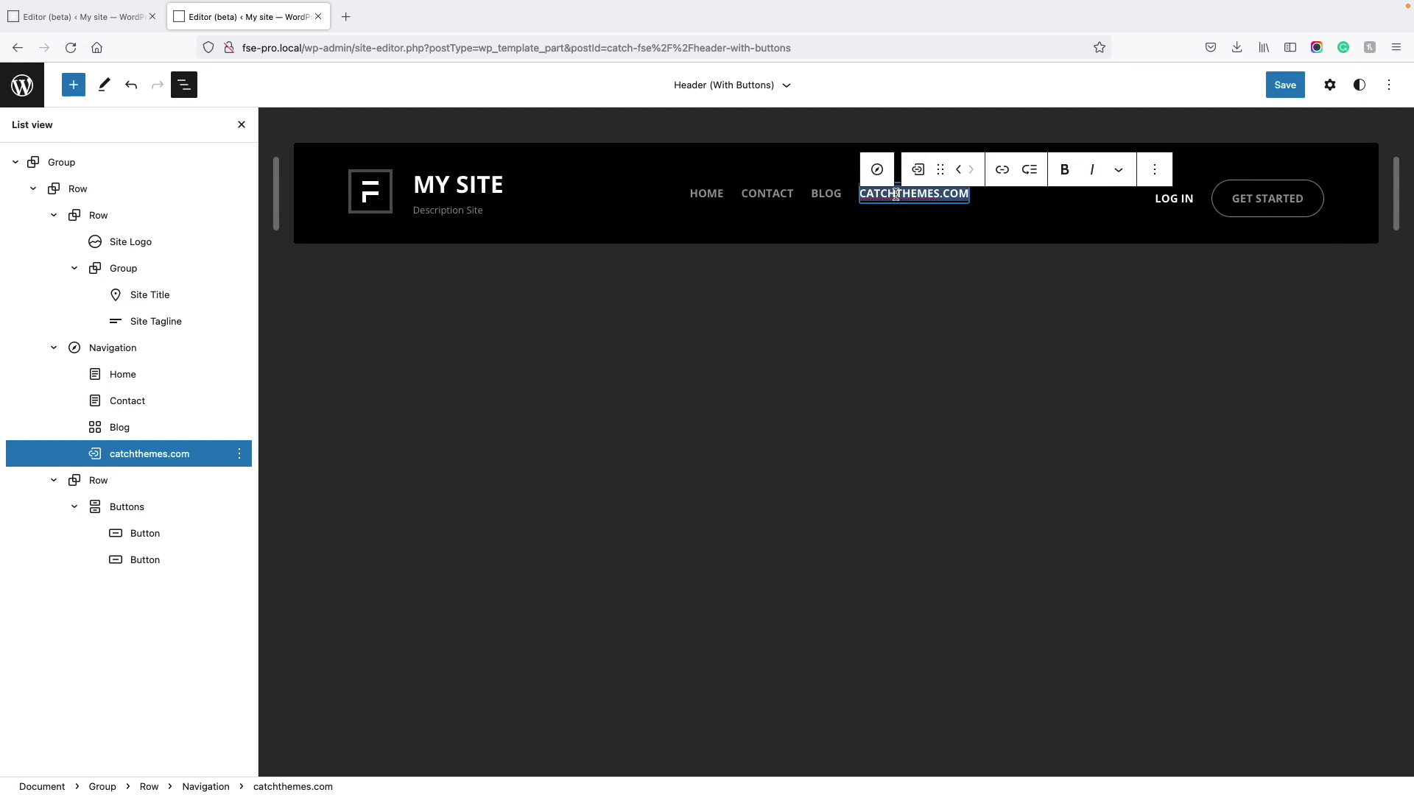
type("Catch T")
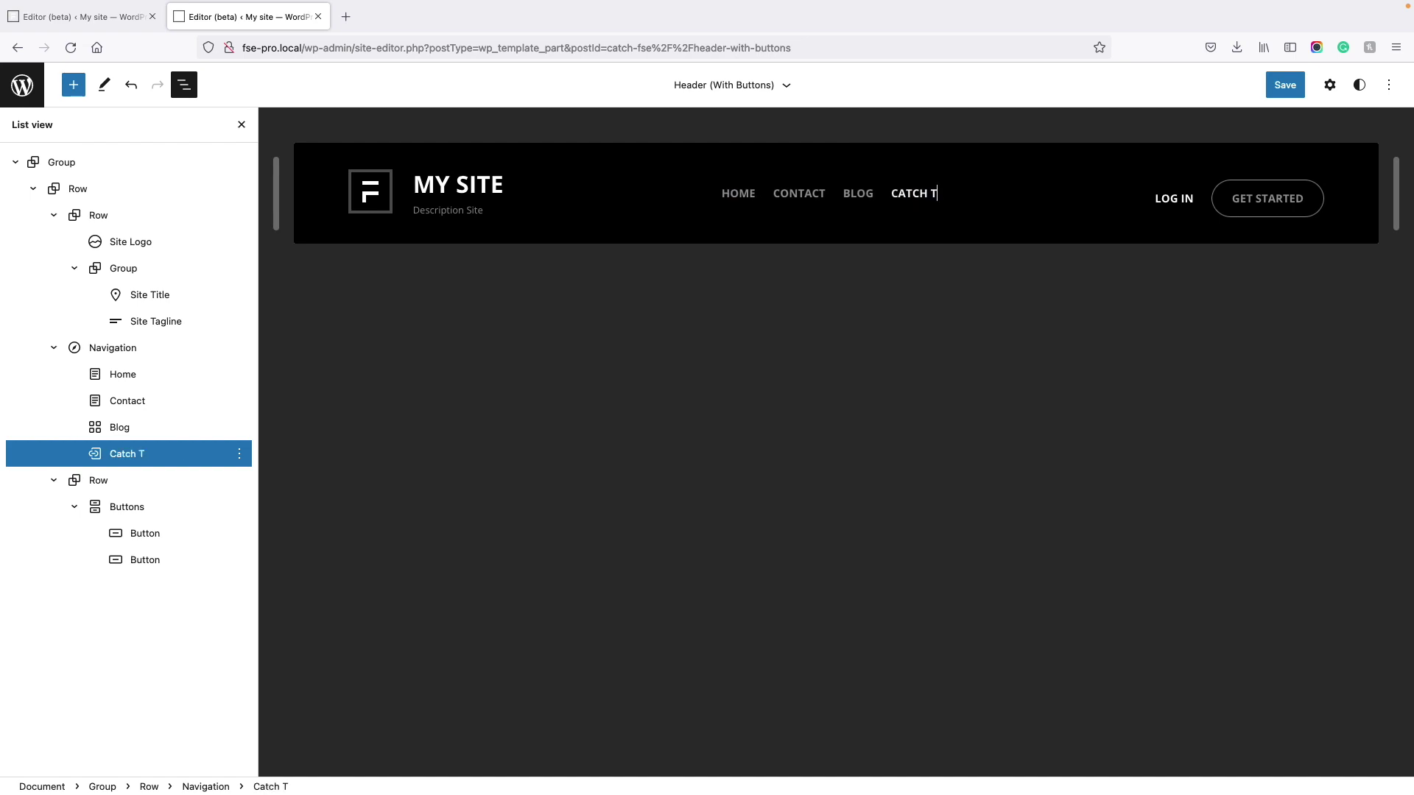
type("hemes")
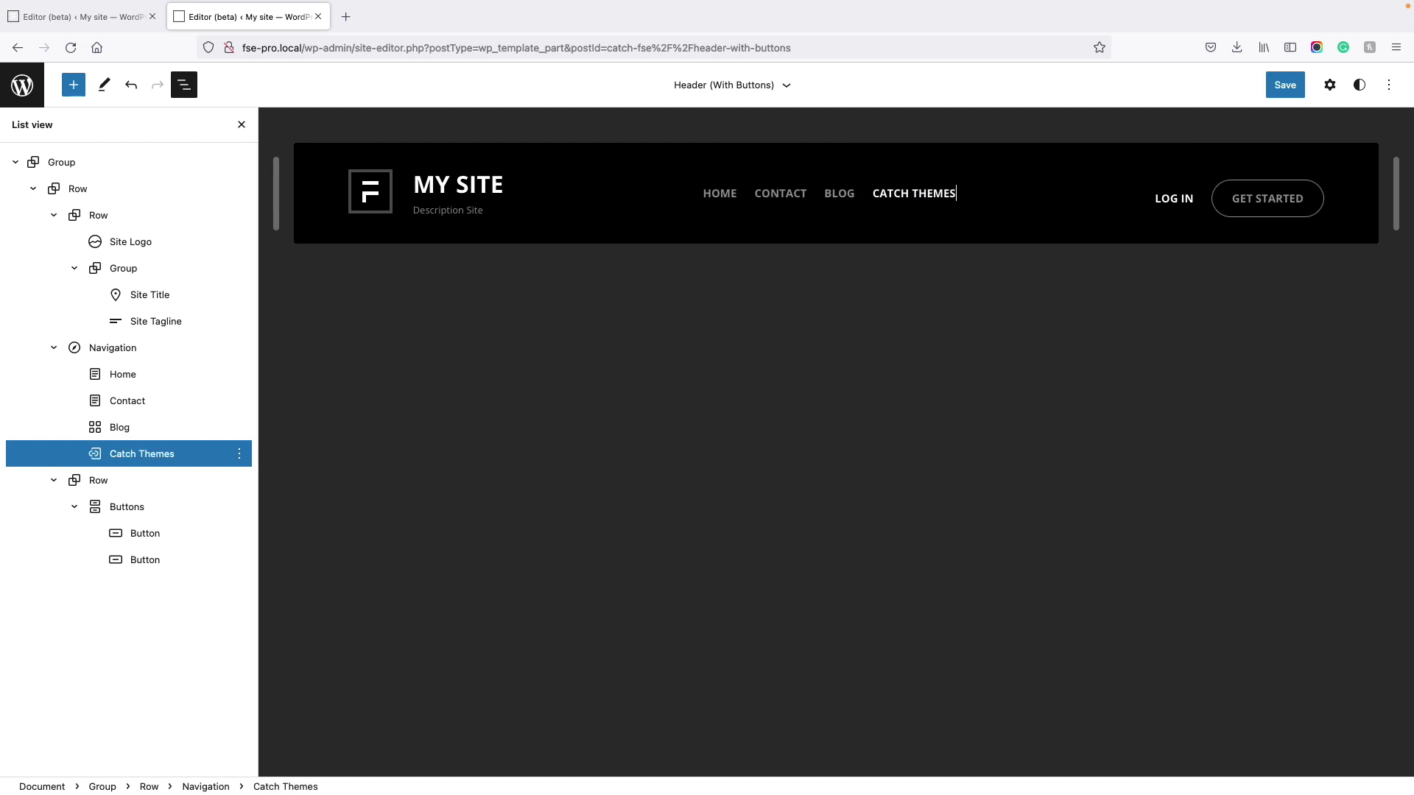
Set the Catch Themes link to open in a new tab.
left_click(933, 194)
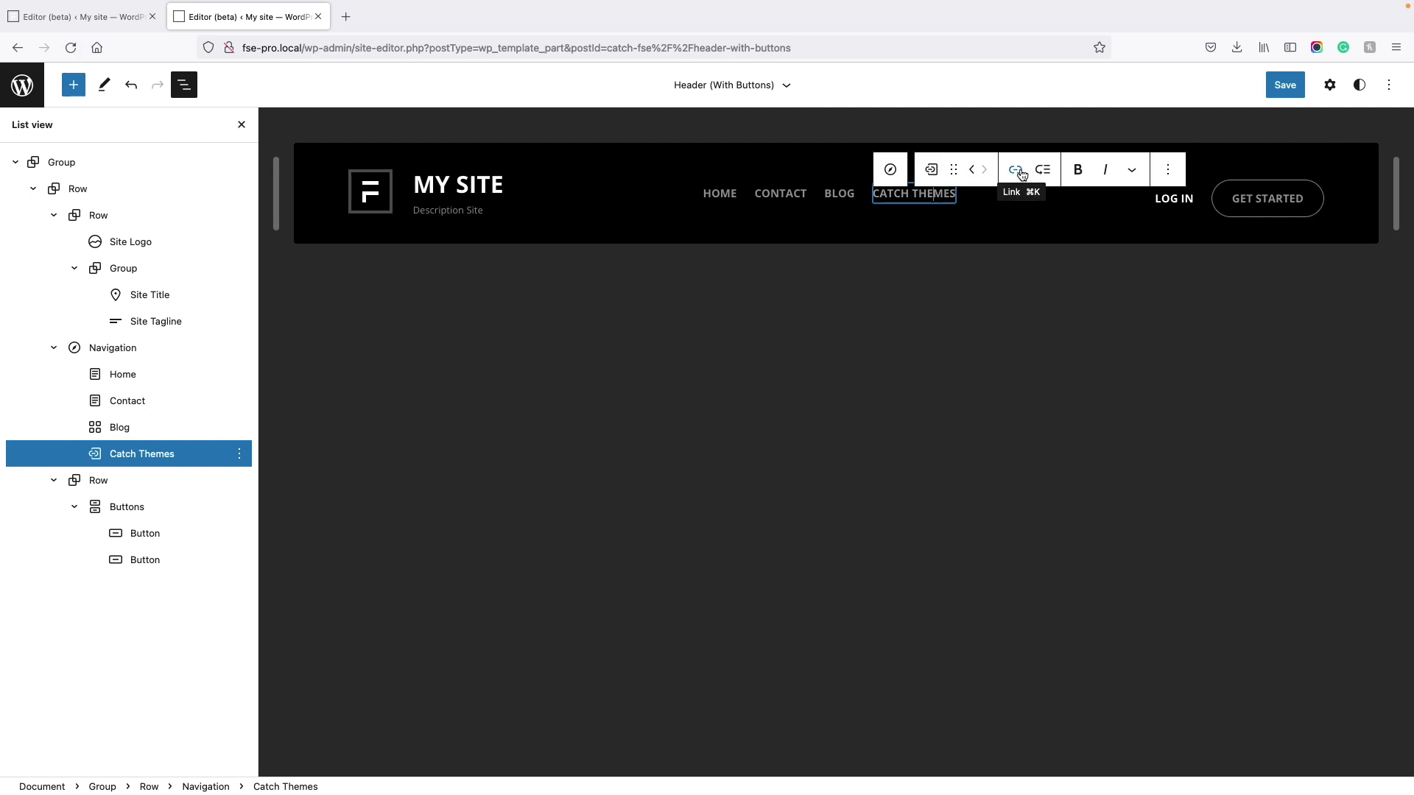
left_click(1022, 172)
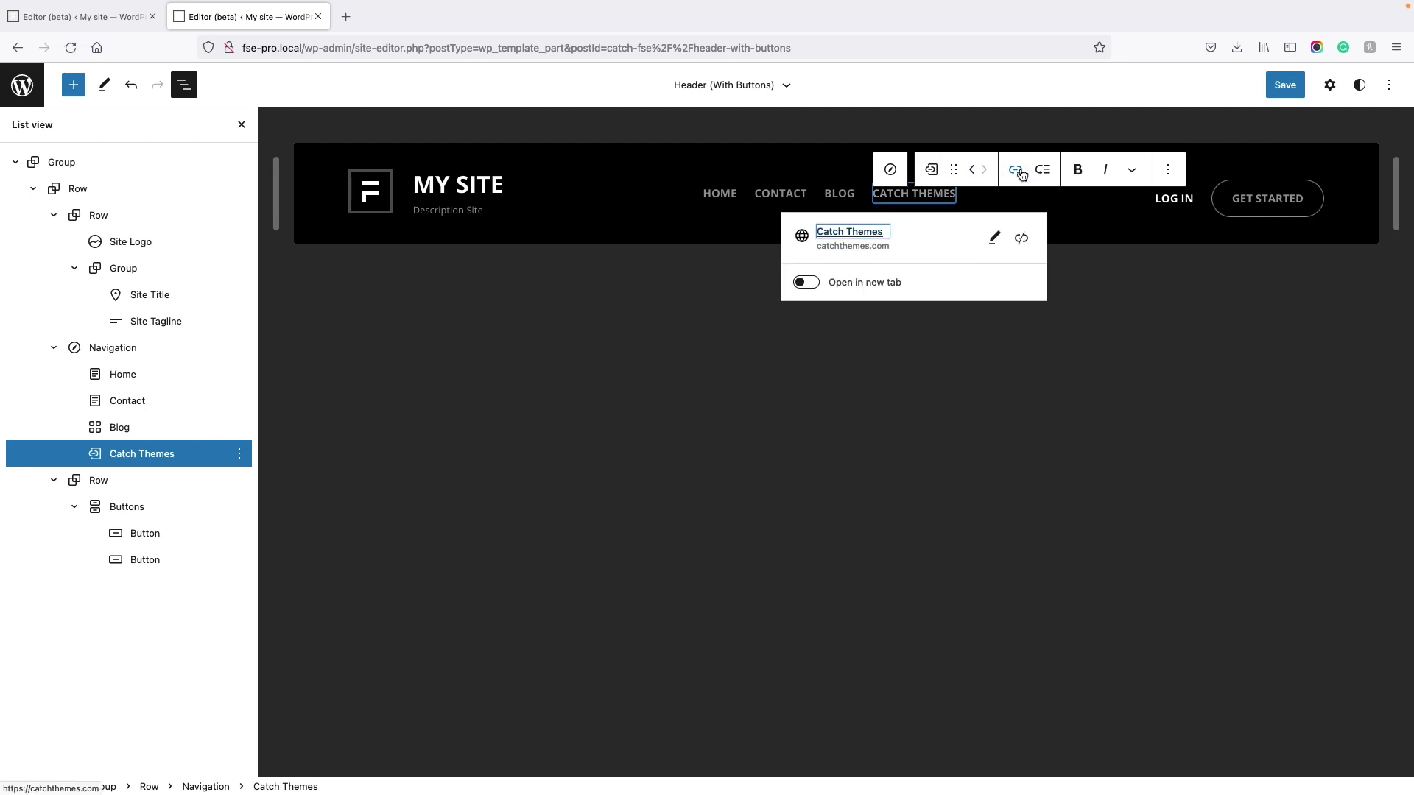
left_click(806, 284)
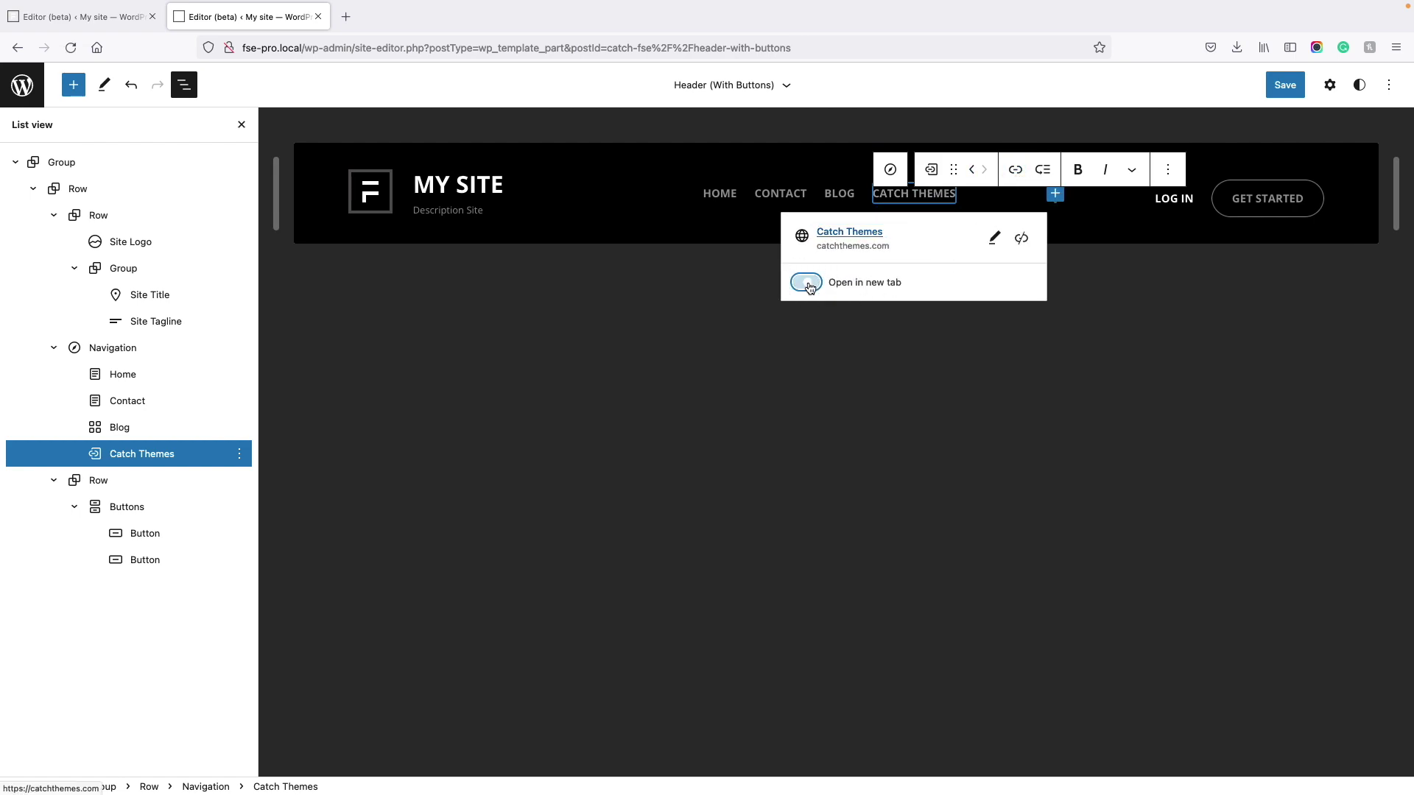
Add a link to the Templates page at the end of the navigation menu.
left_click(966, 197)
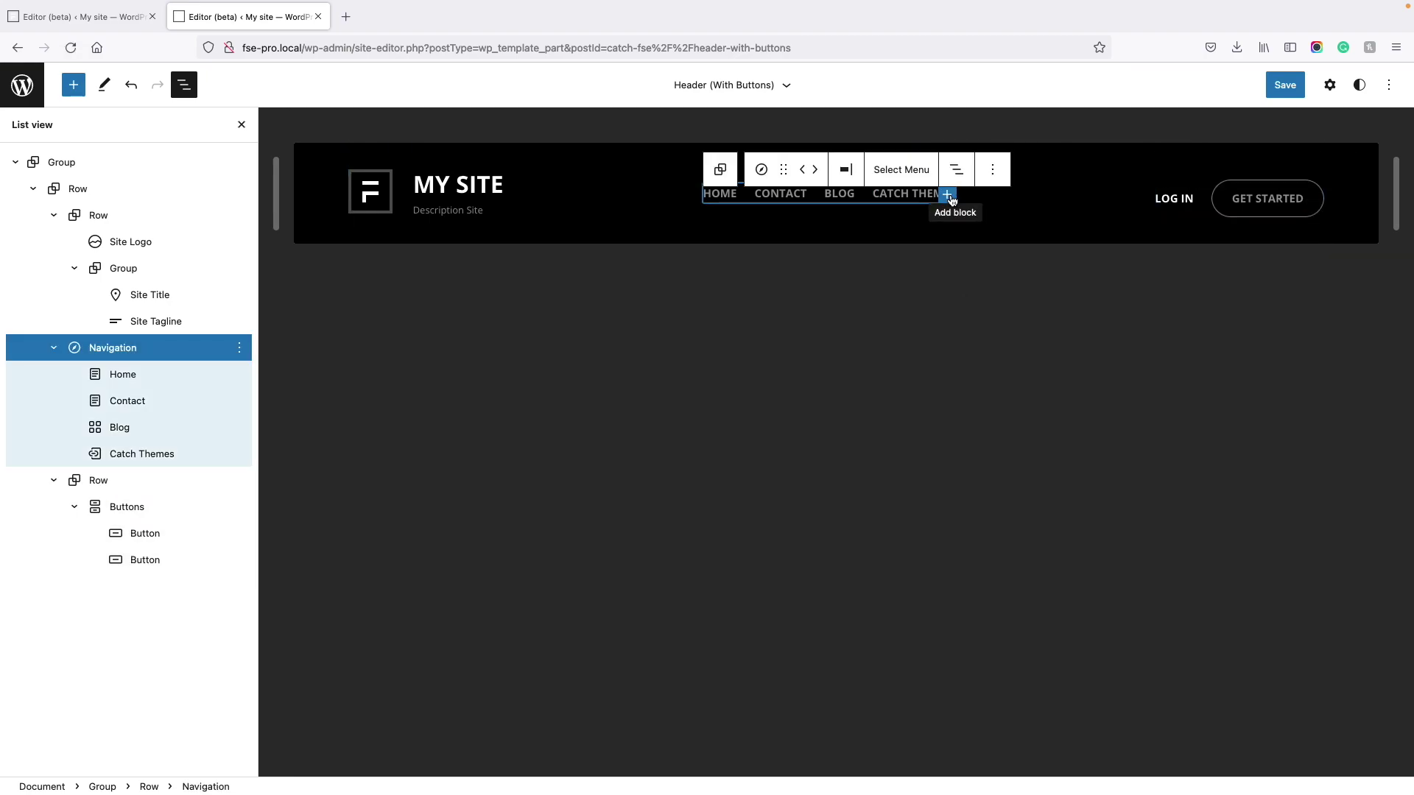
left_click(948, 195)
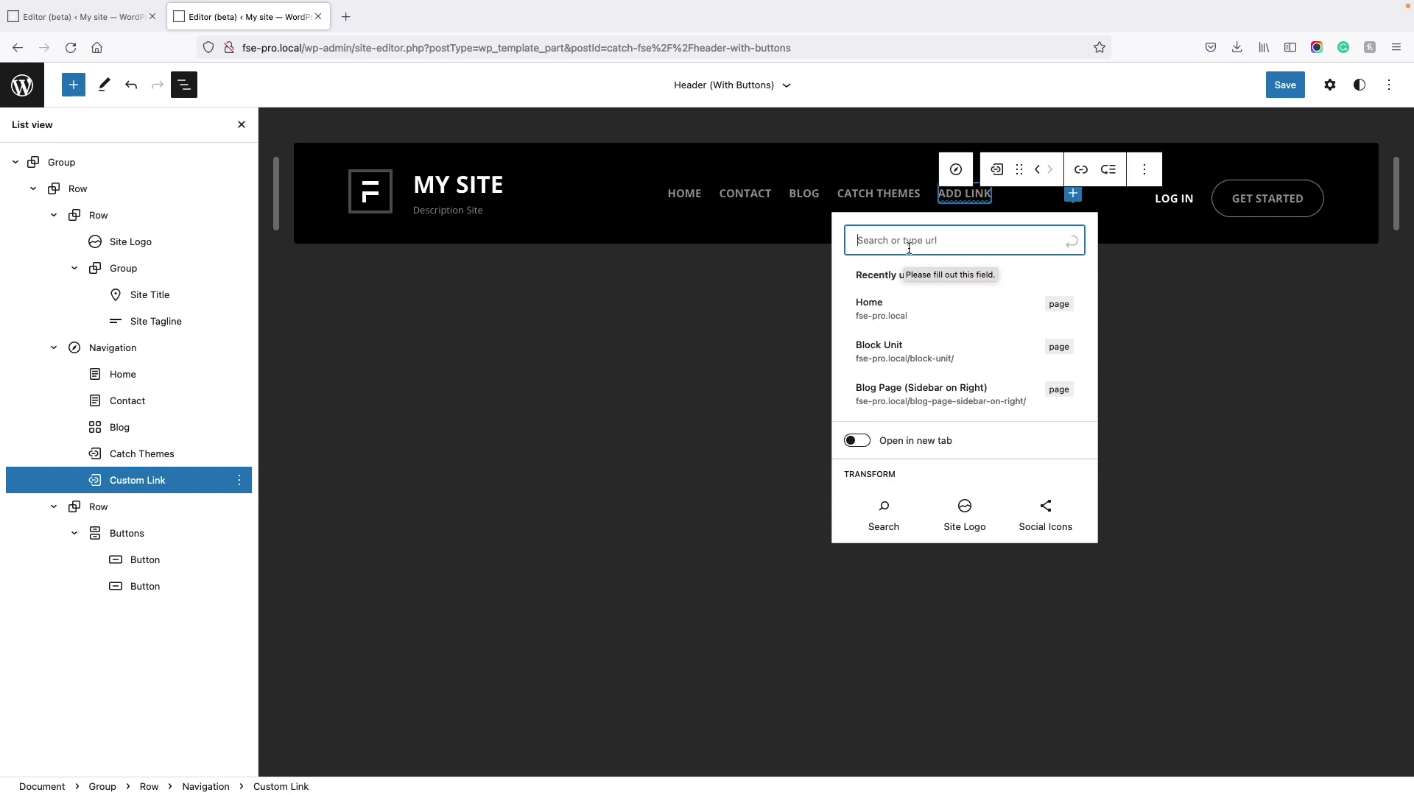
type("template")
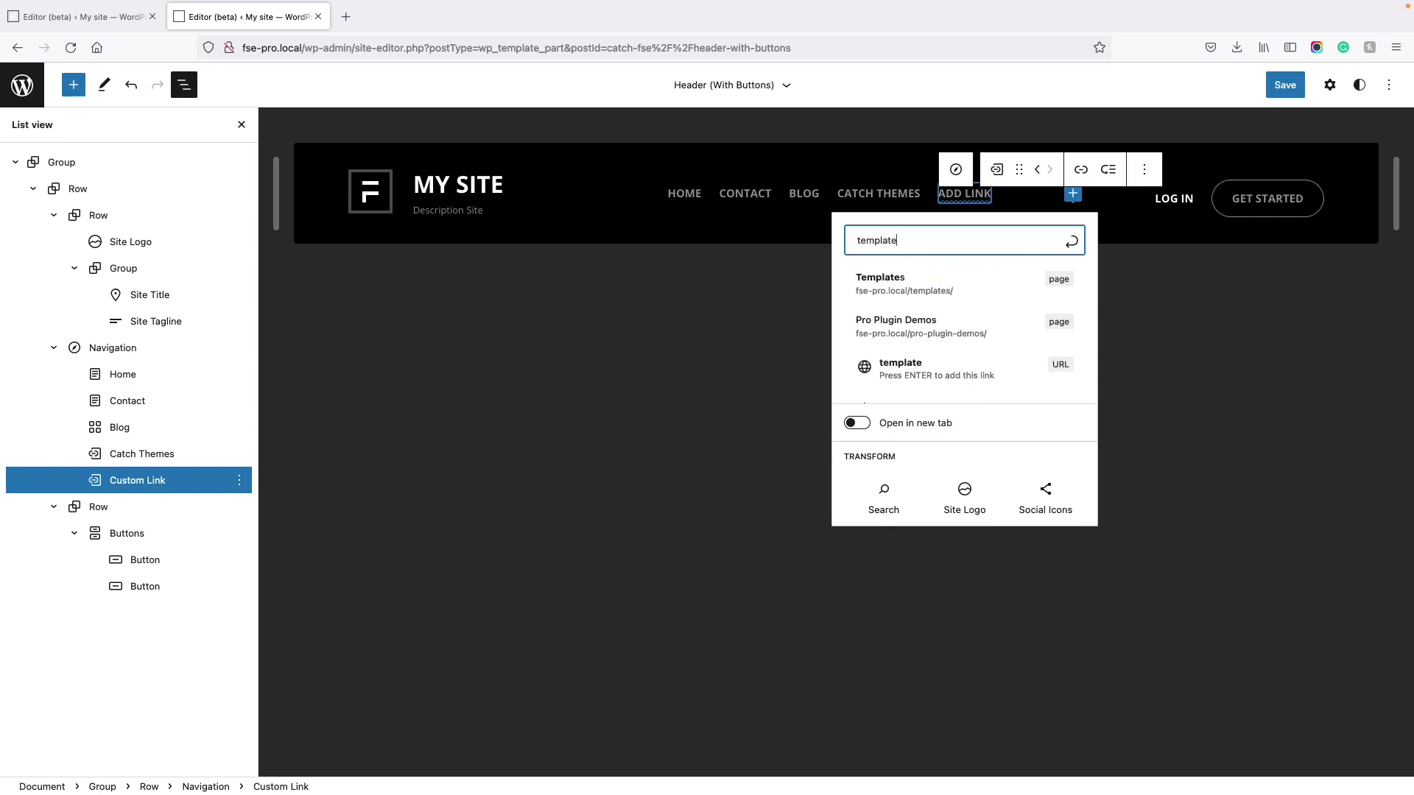
left_click(896, 284)
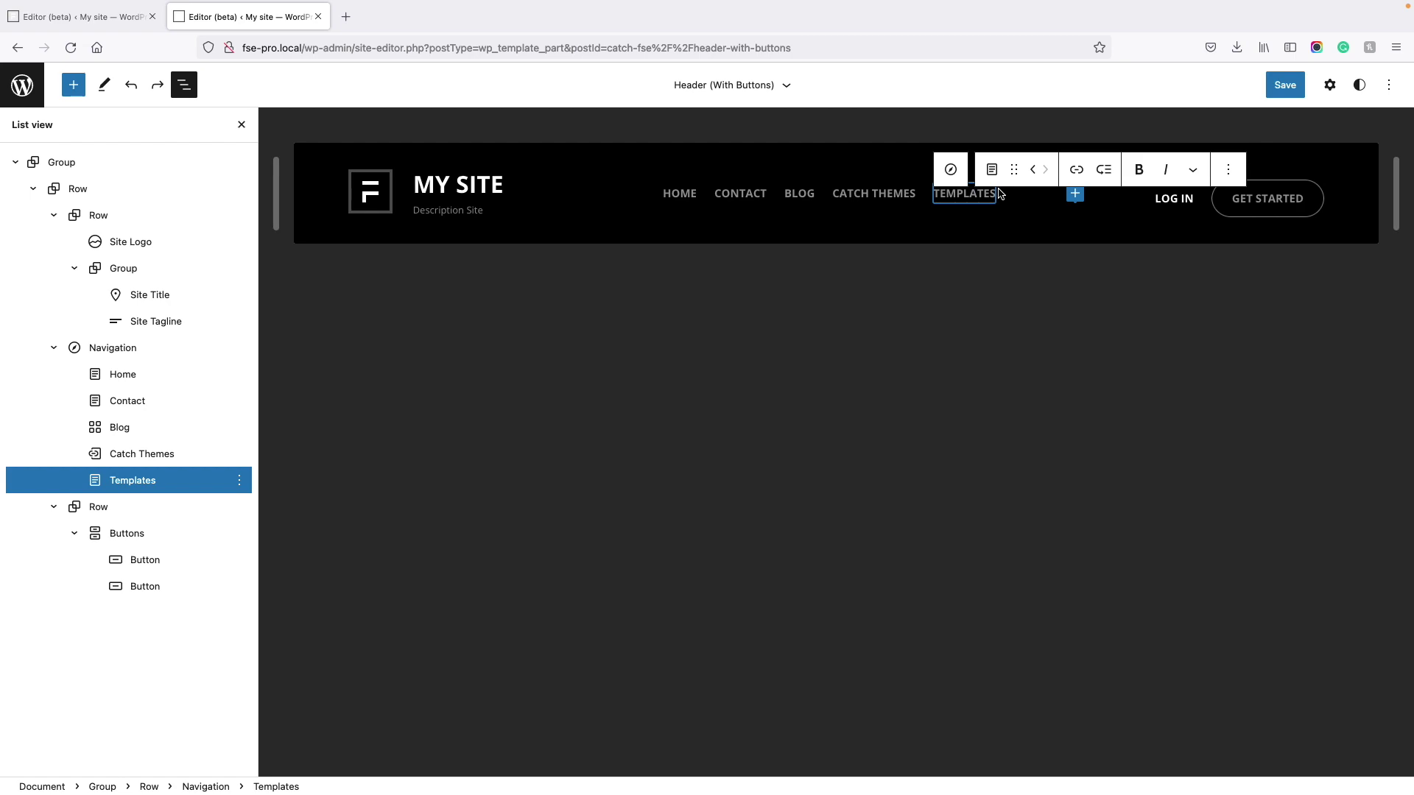
Turn the Templates link into a submenu and add the Blog Page (Sidebar on Right) page to it.
left_click(142, 452)
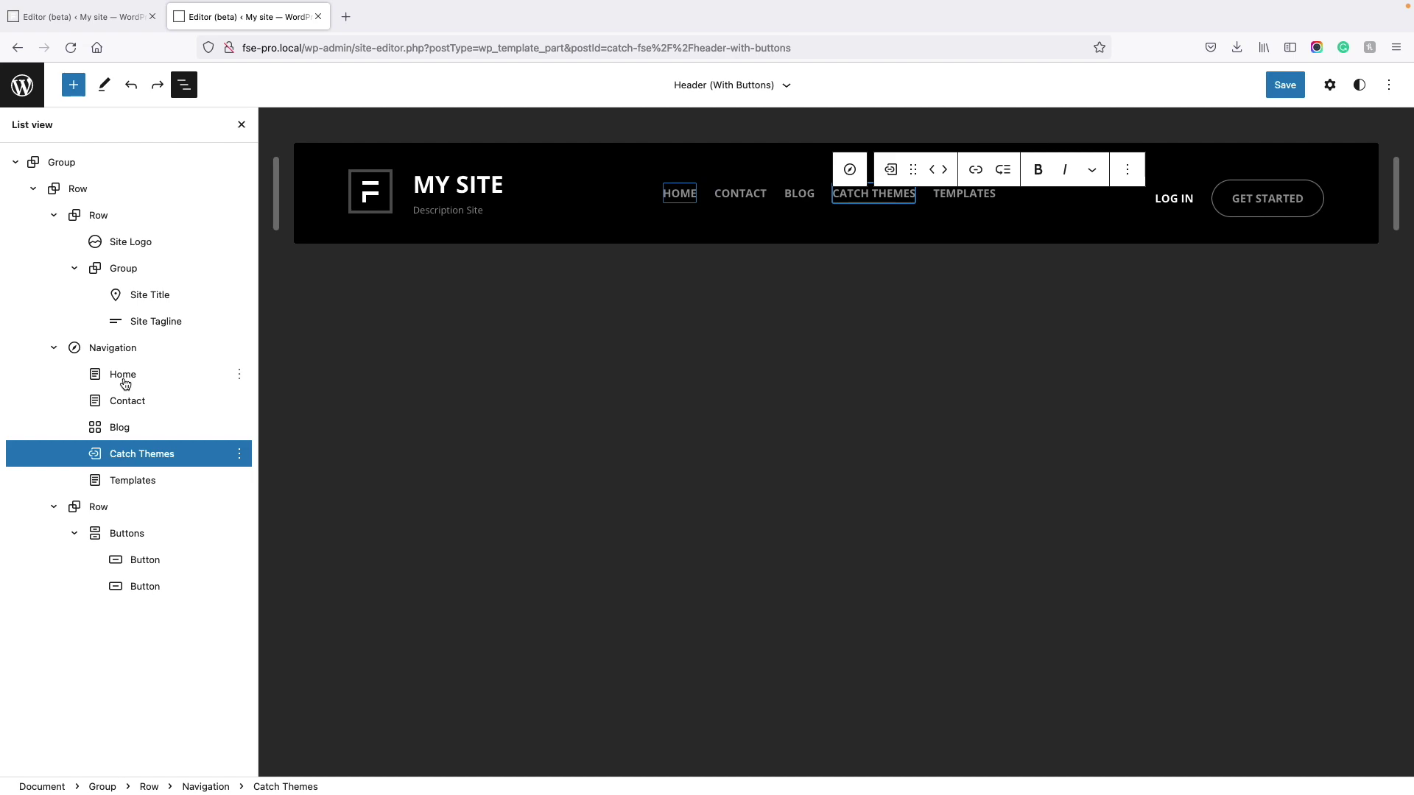
left_click(132, 480)
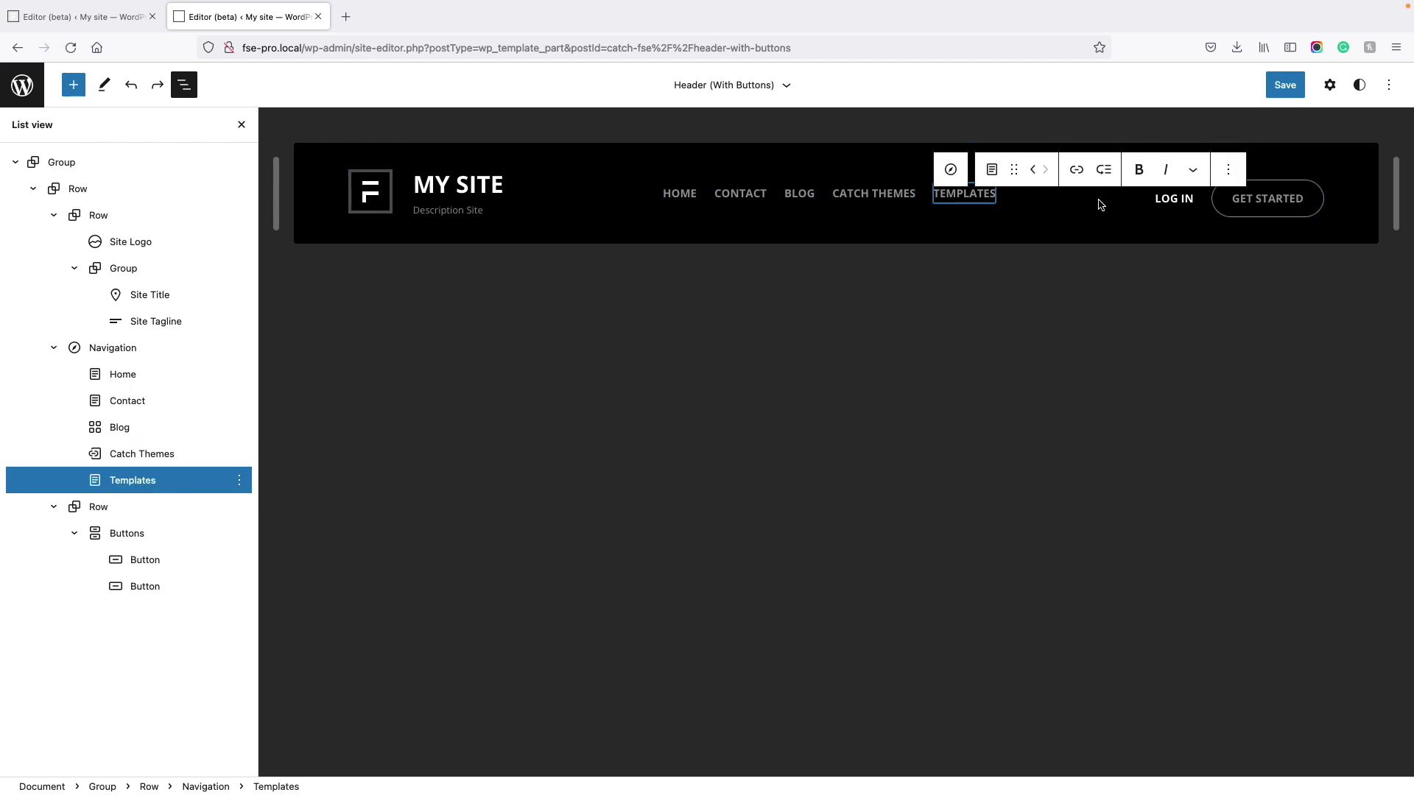
left_click(1104, 171)
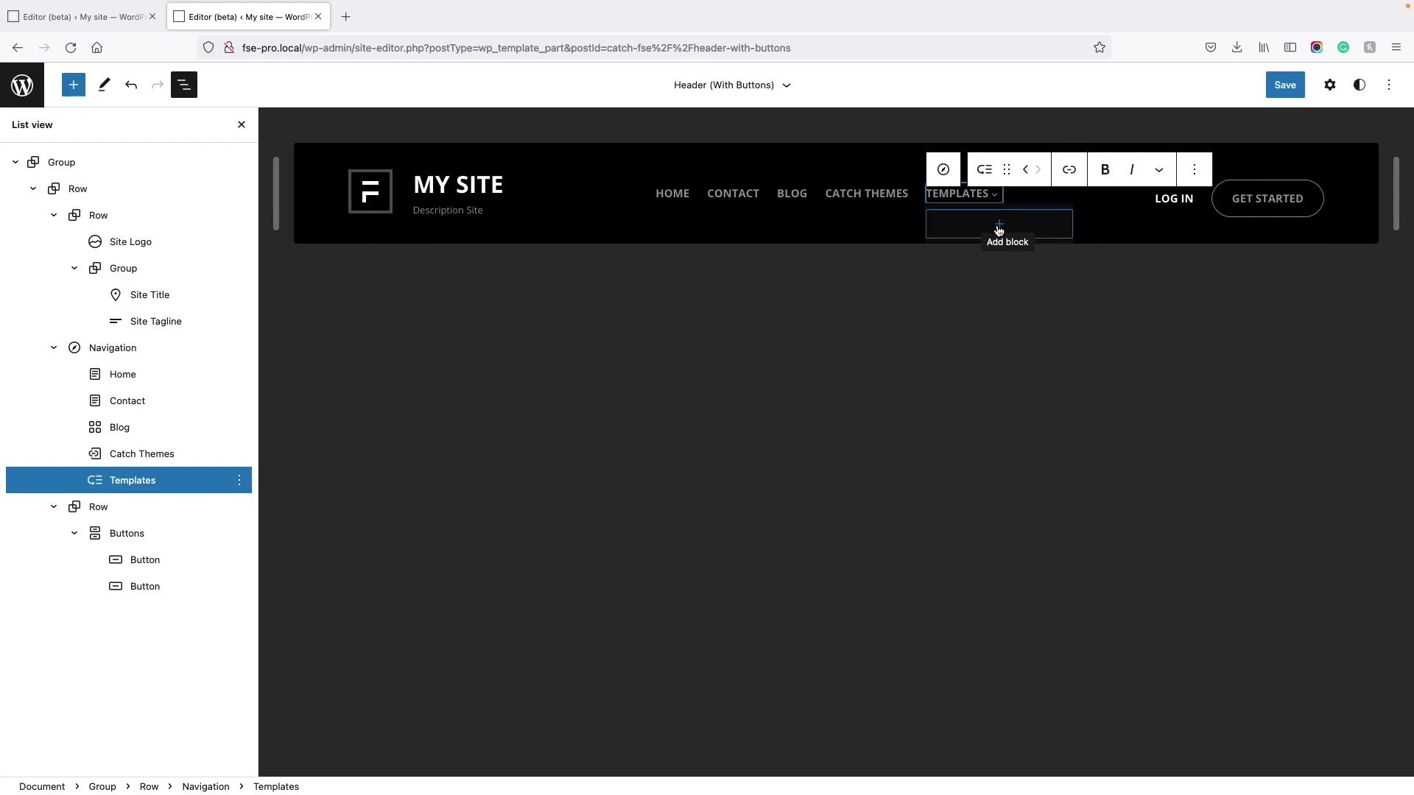
left_click(1000, 229)
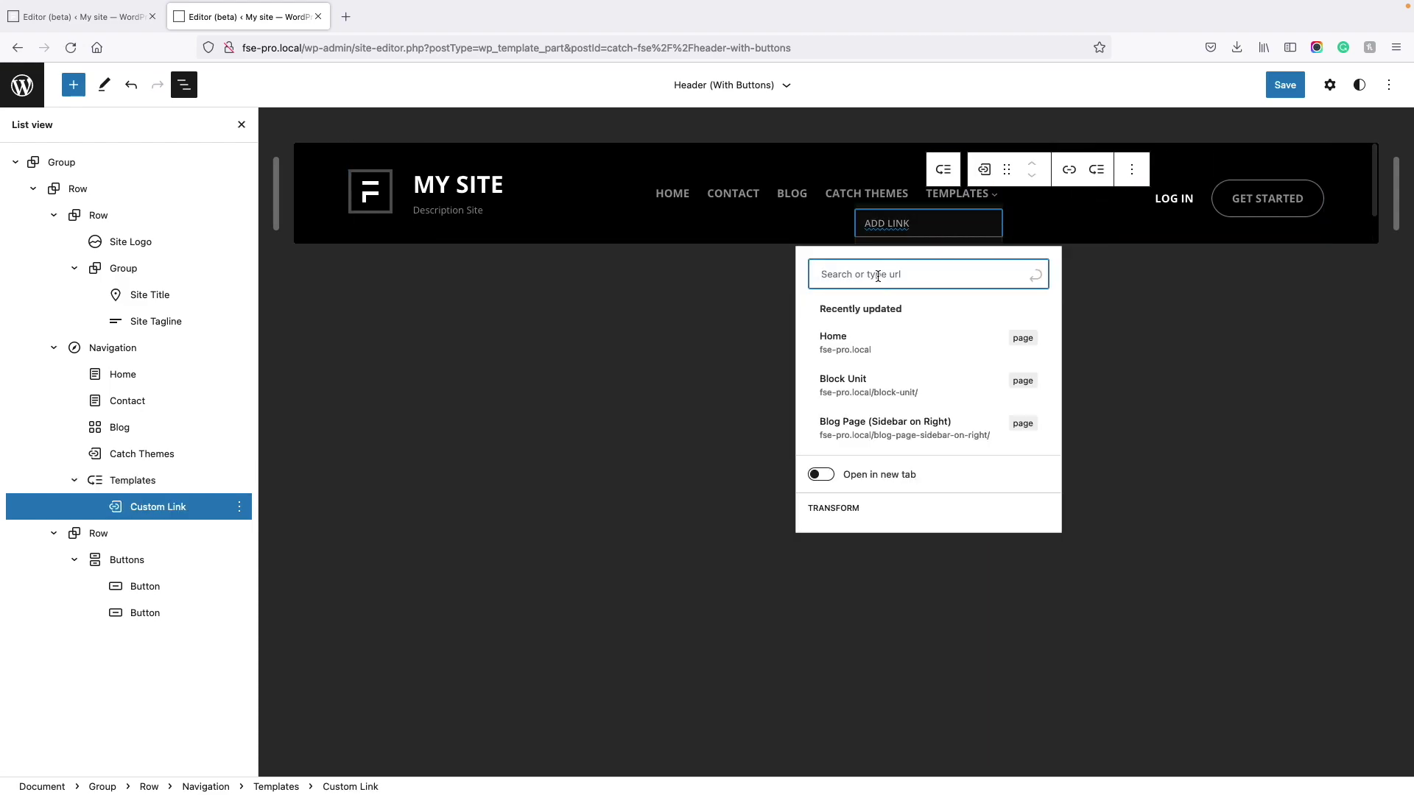
type("blog")
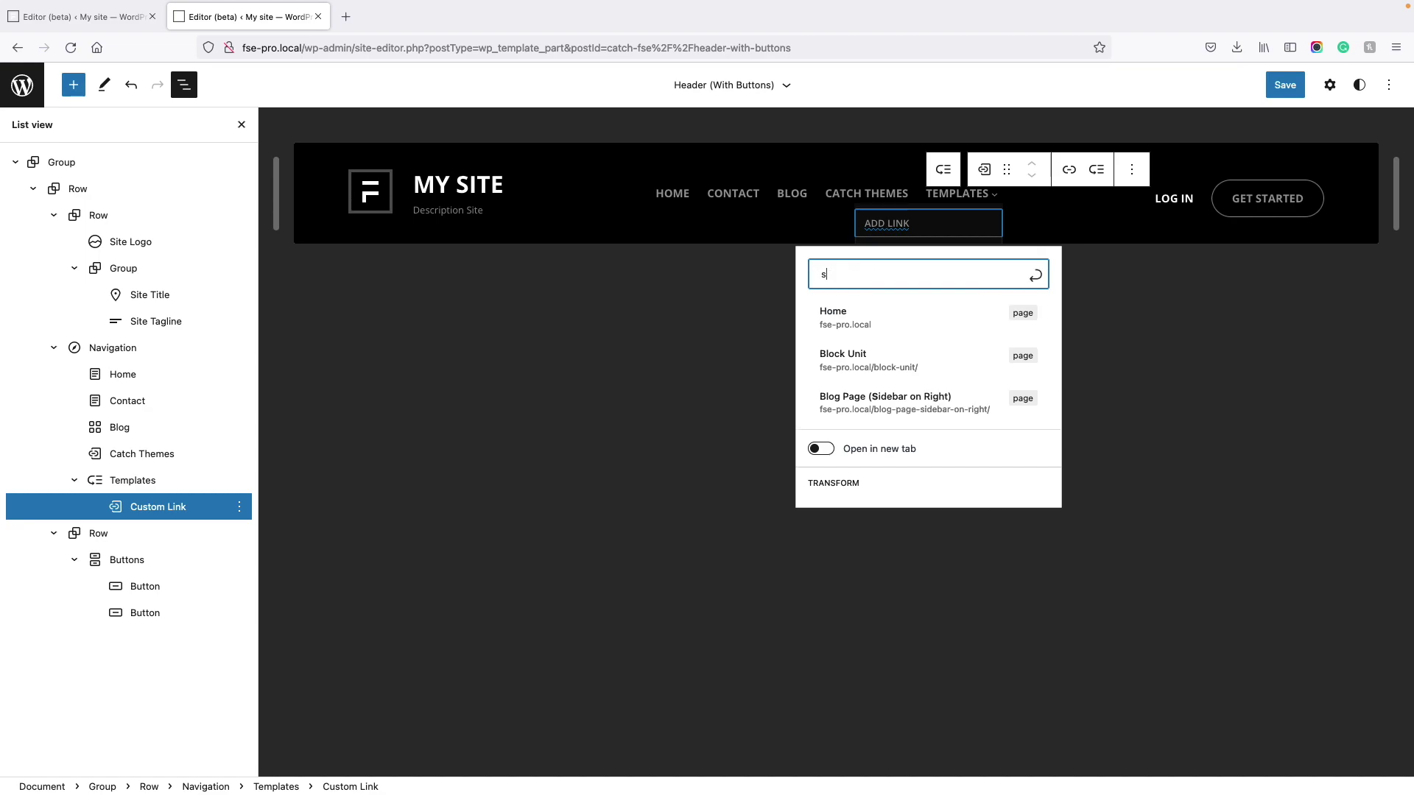
key("Return")
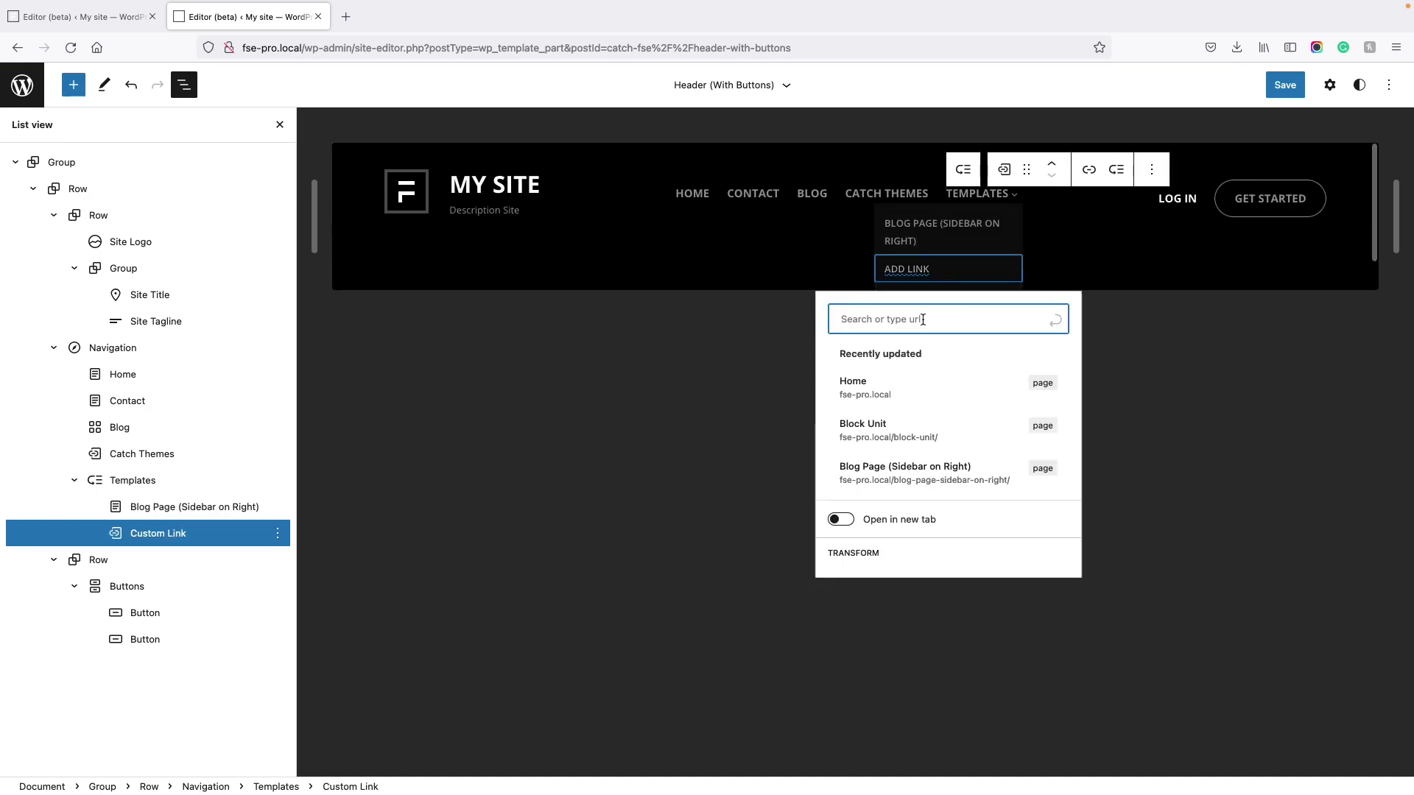
Add the Blog Page (Sidebar on Left), Right Sidebar and No Sidebar pages to the Templates submenu.
type("blo")
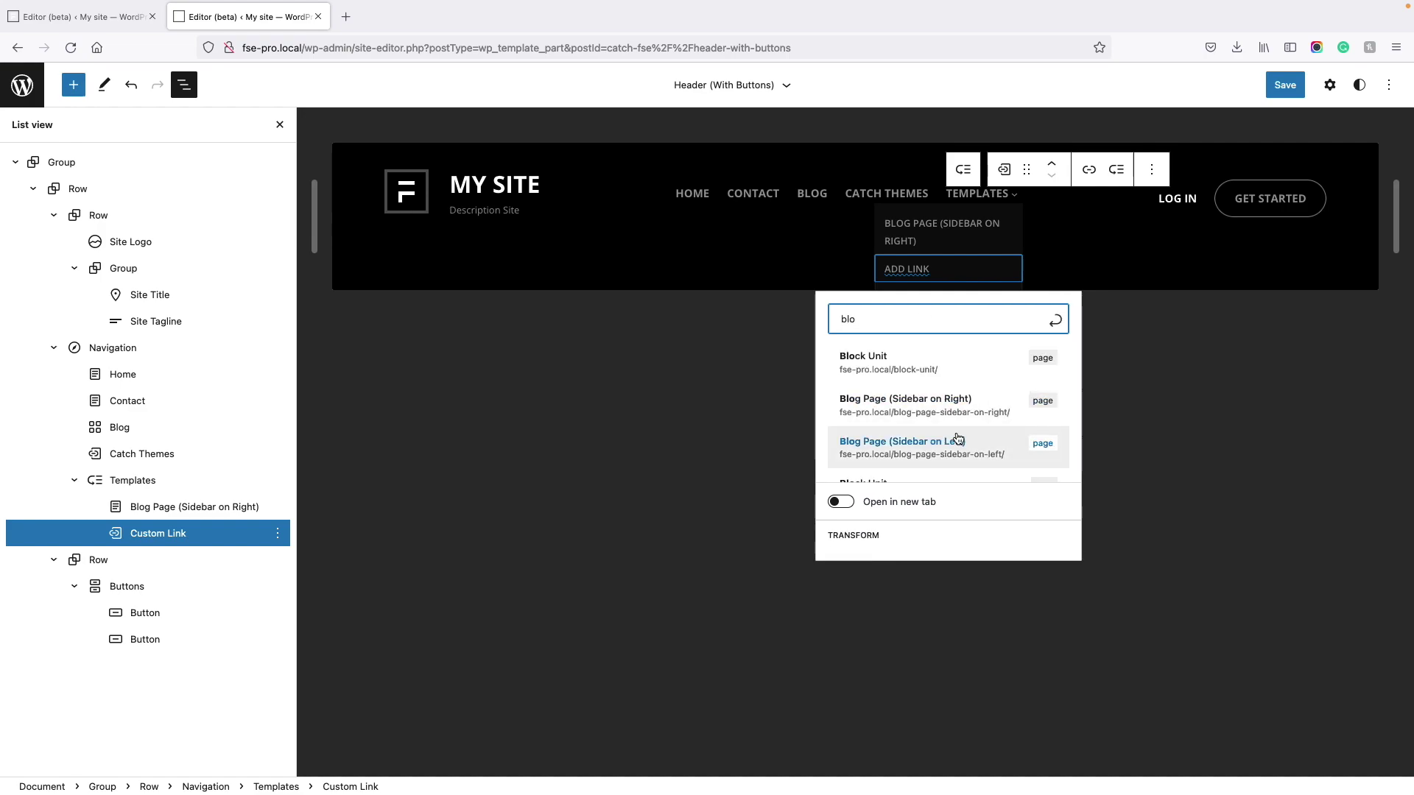
left_click(950, 447)
type("right")
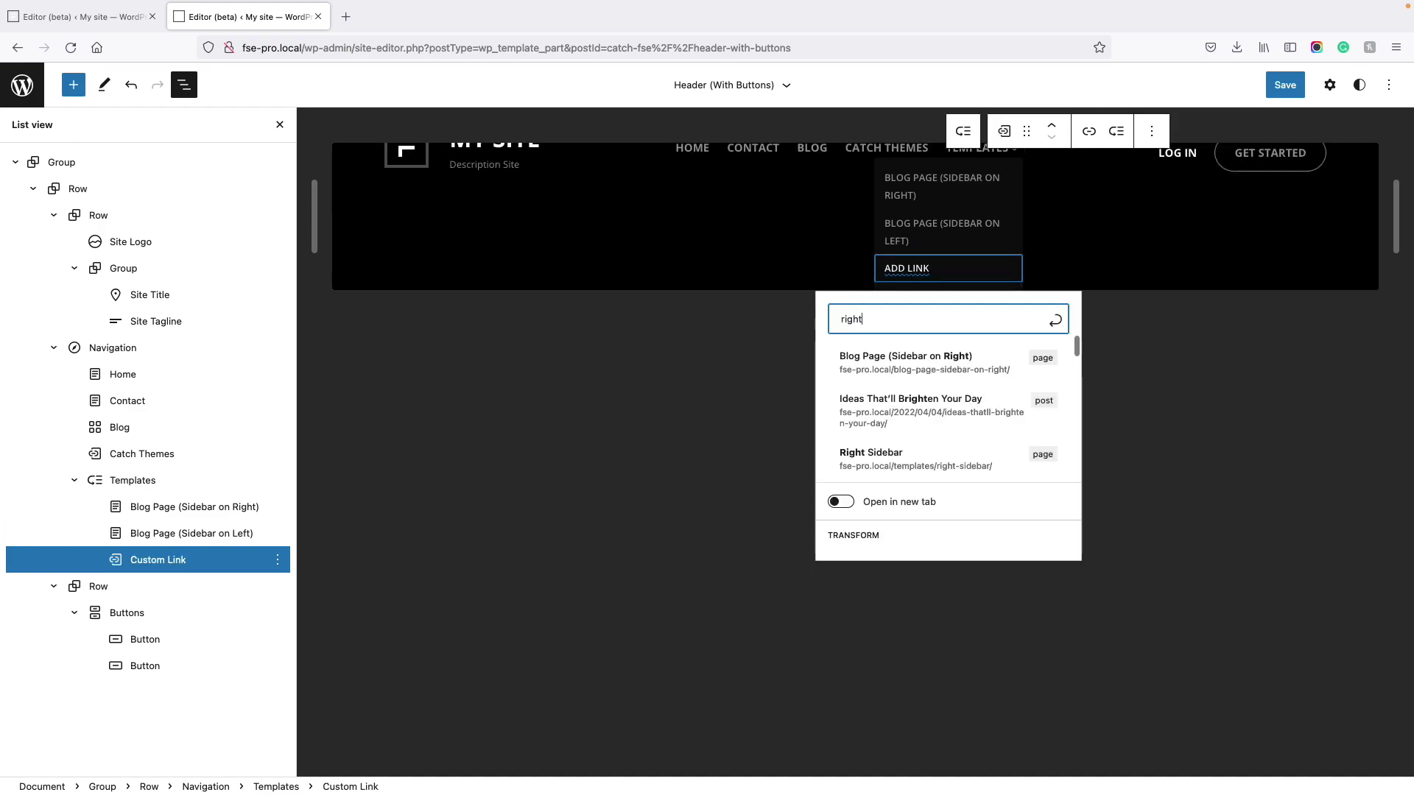
left_click(969, 465)
type("no side")
left_click(950, 364)
Select the header's navigation block and rename its menu as My Menu.
left_click(733, 200)
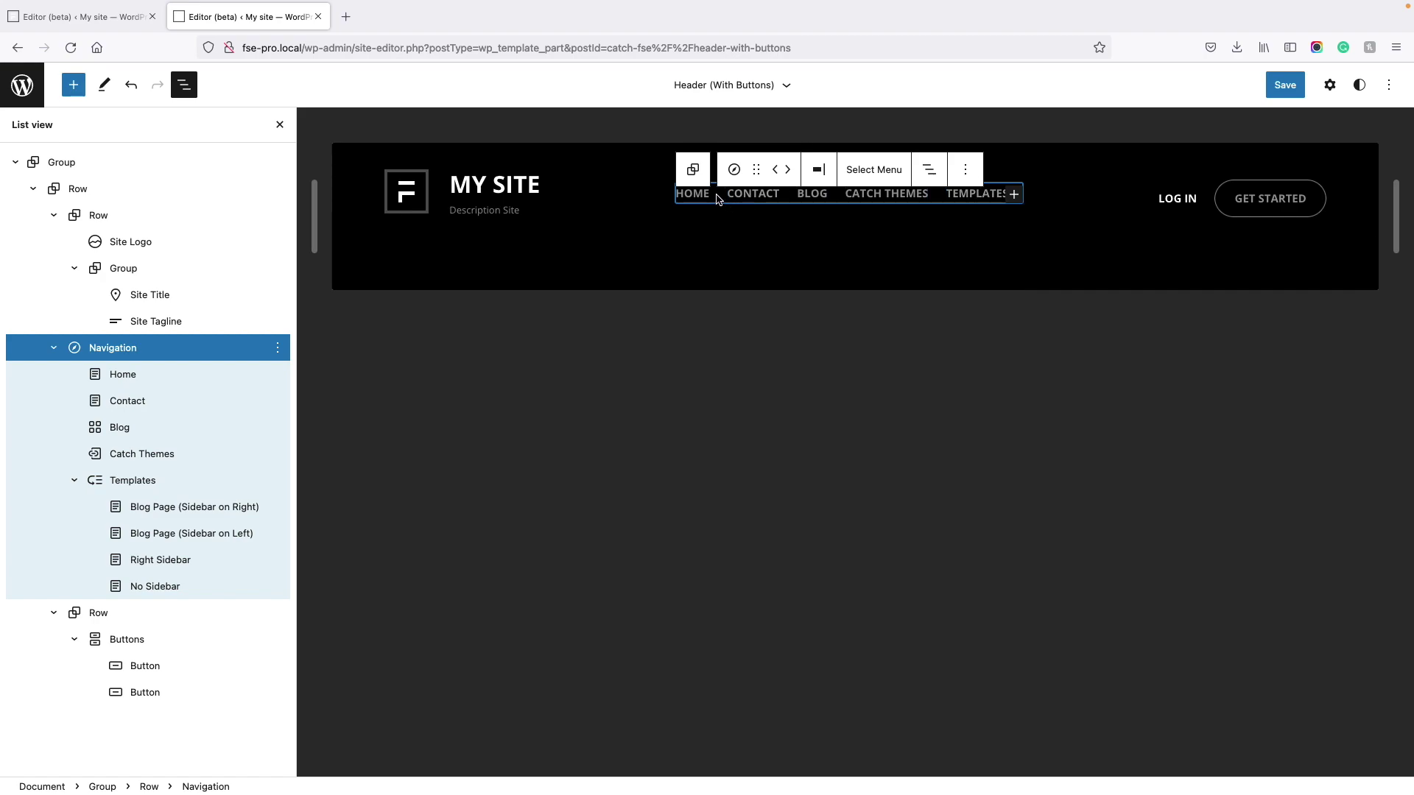
left_click(1329, 86)
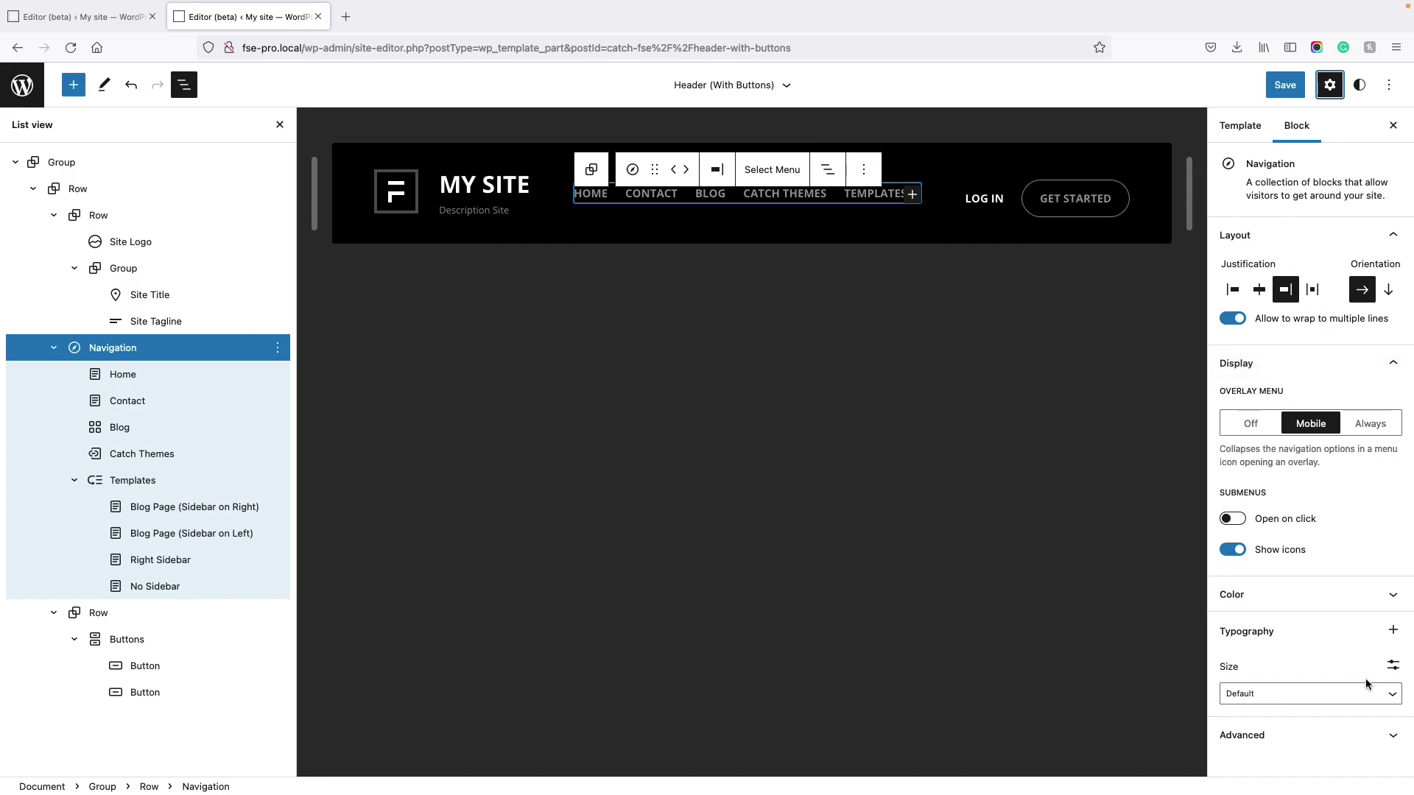
left_click(1325, 735)
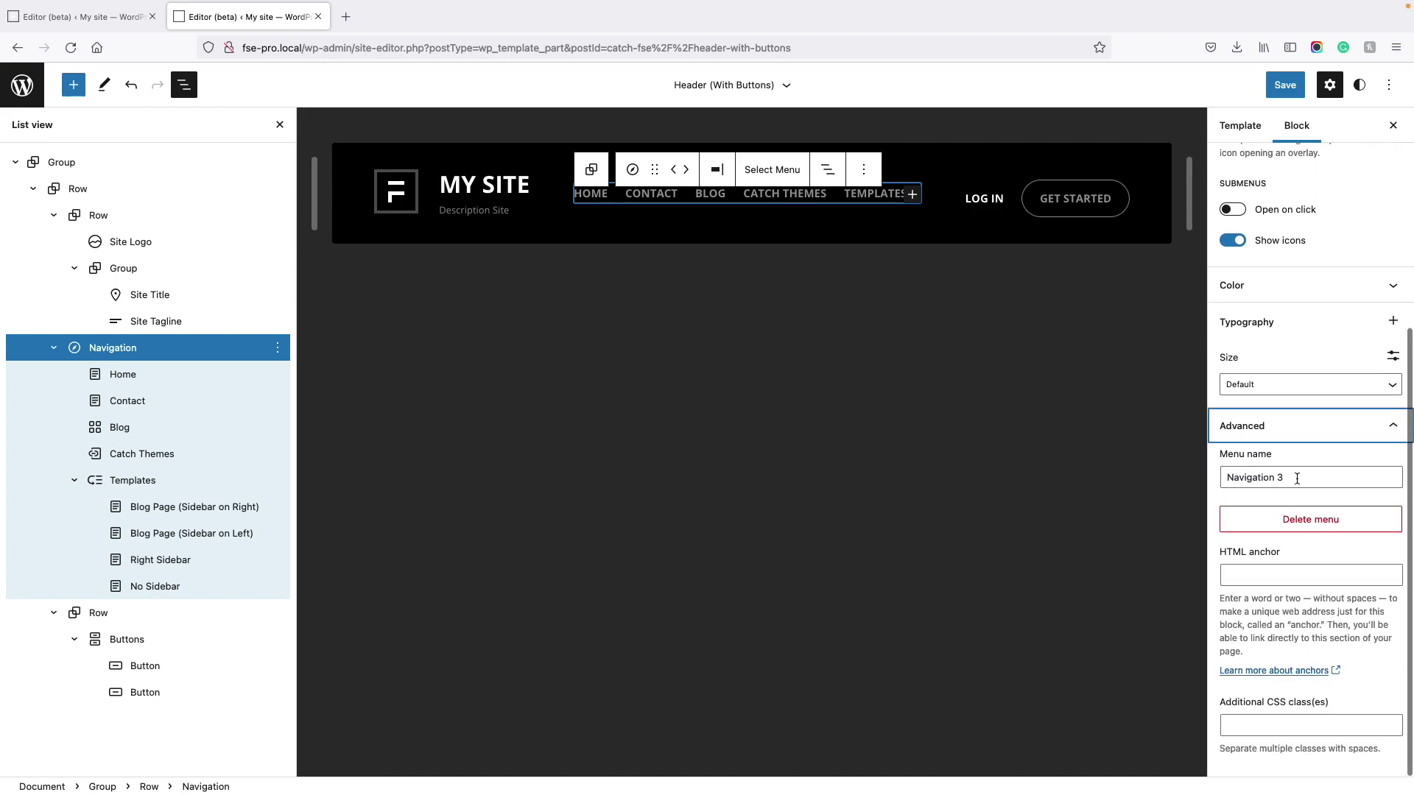
left_click_drag(1300, 476, 1220, 473)
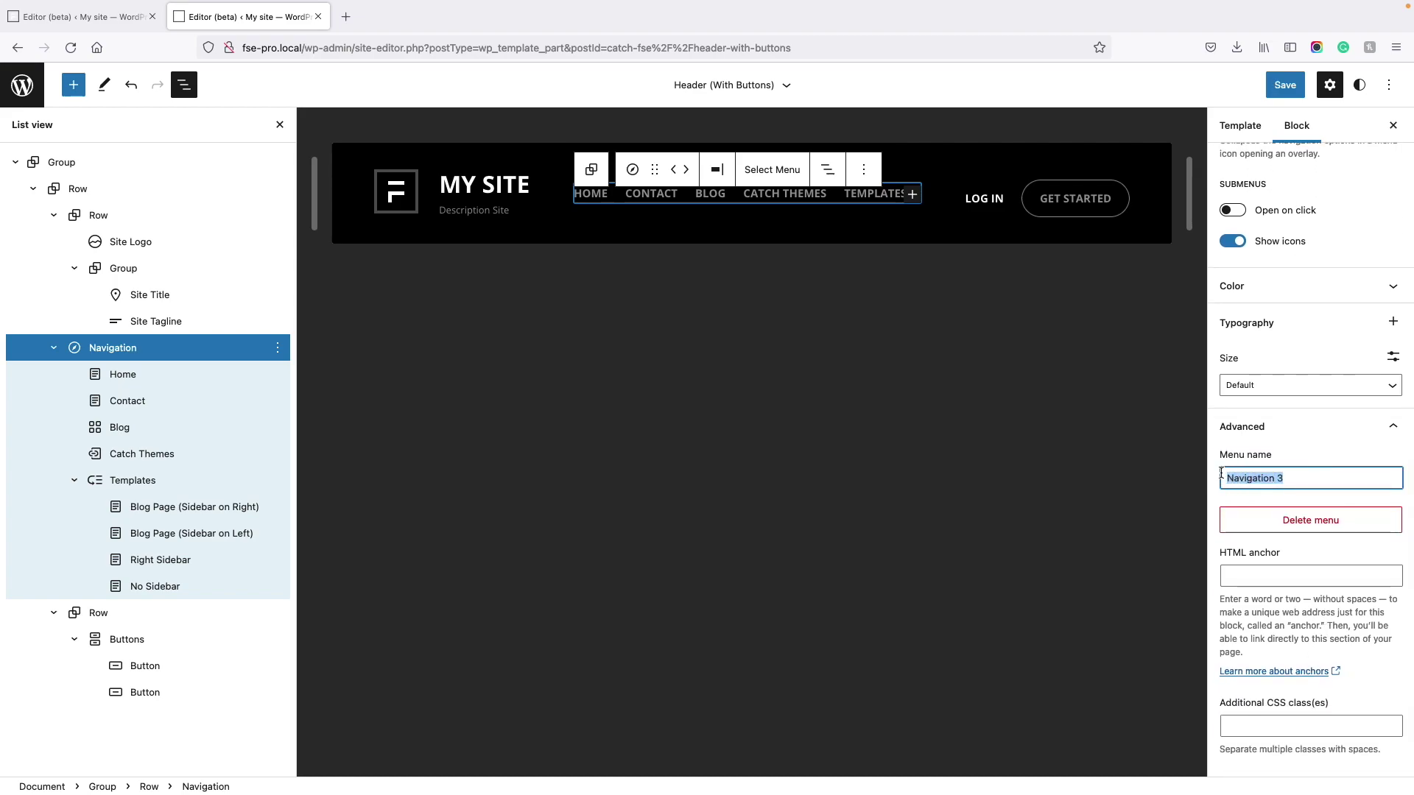
type("My Menu")
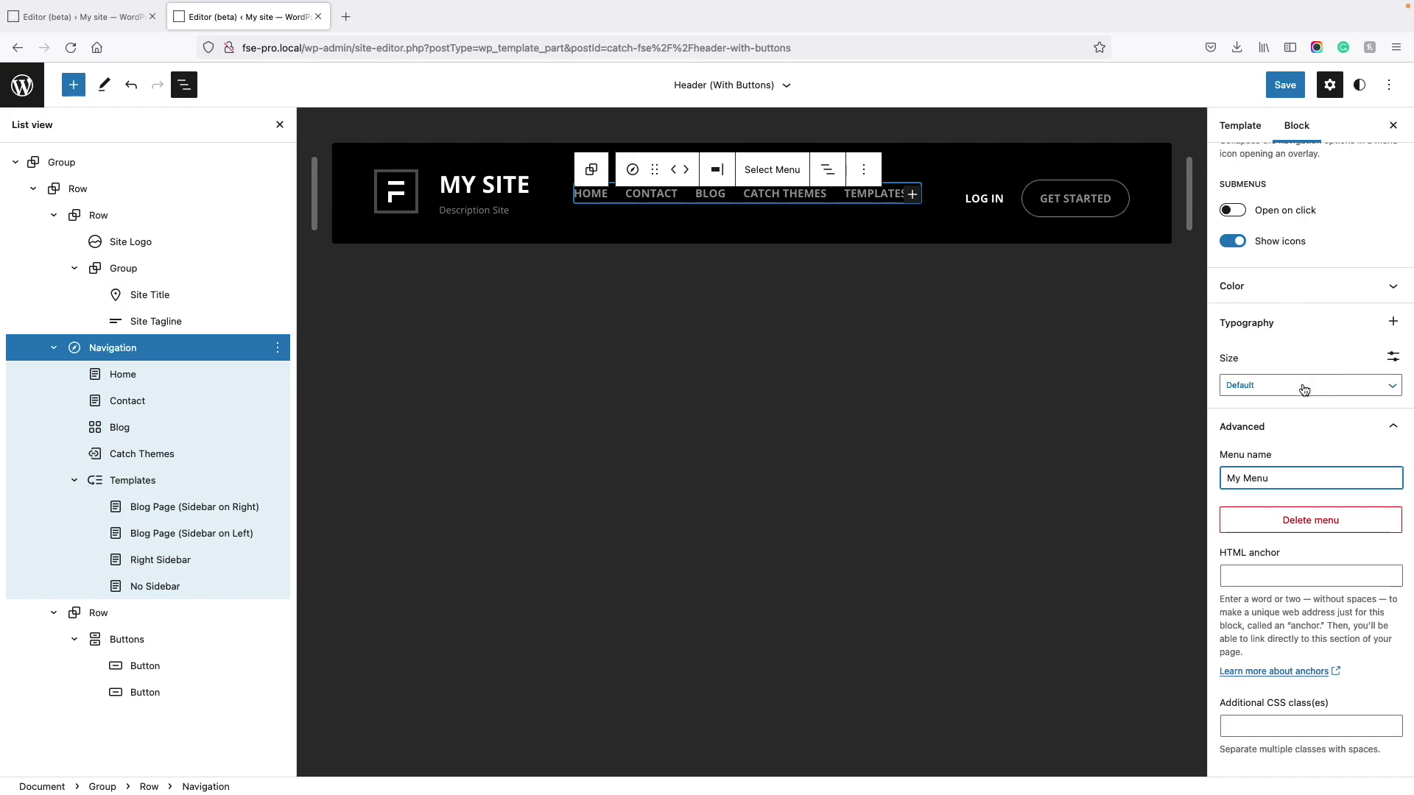
Save the Header (With Buttons) template part with My Menu and visit the site's home page.
scroll(1303, 368, "up", 1)
left_click(1286, 344)
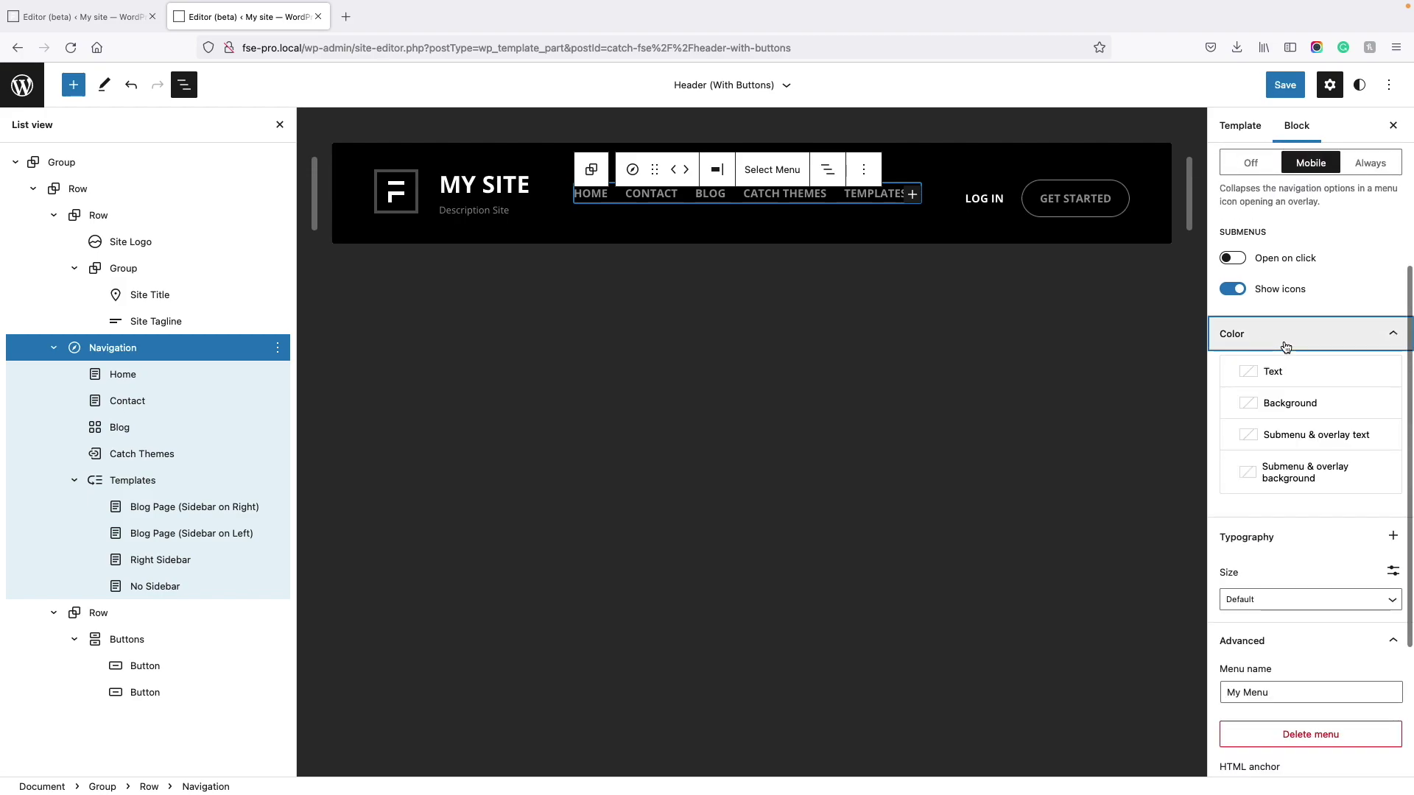
scroll(1285, 346, "up", 4)
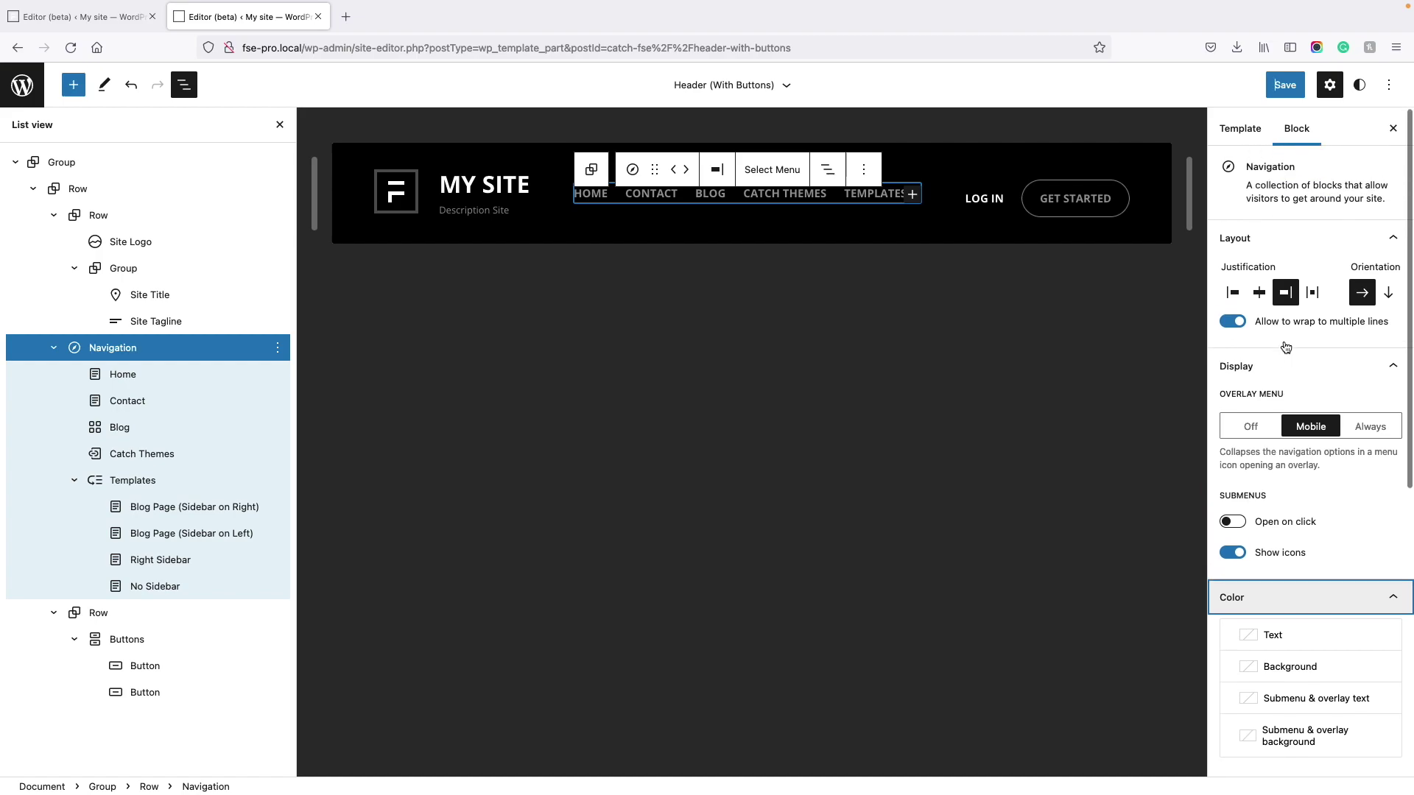
left_click(1285, 84)
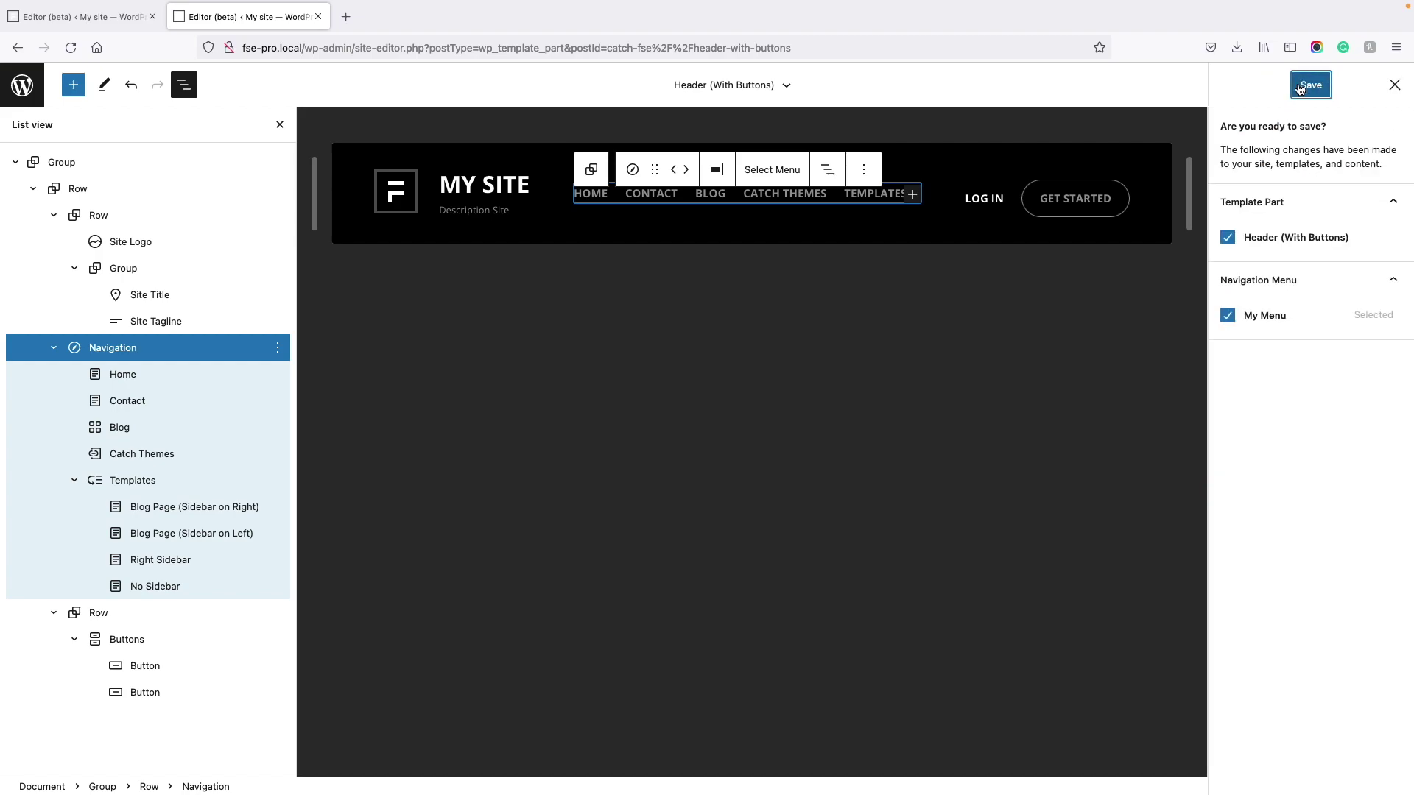
left_click(22, 84)
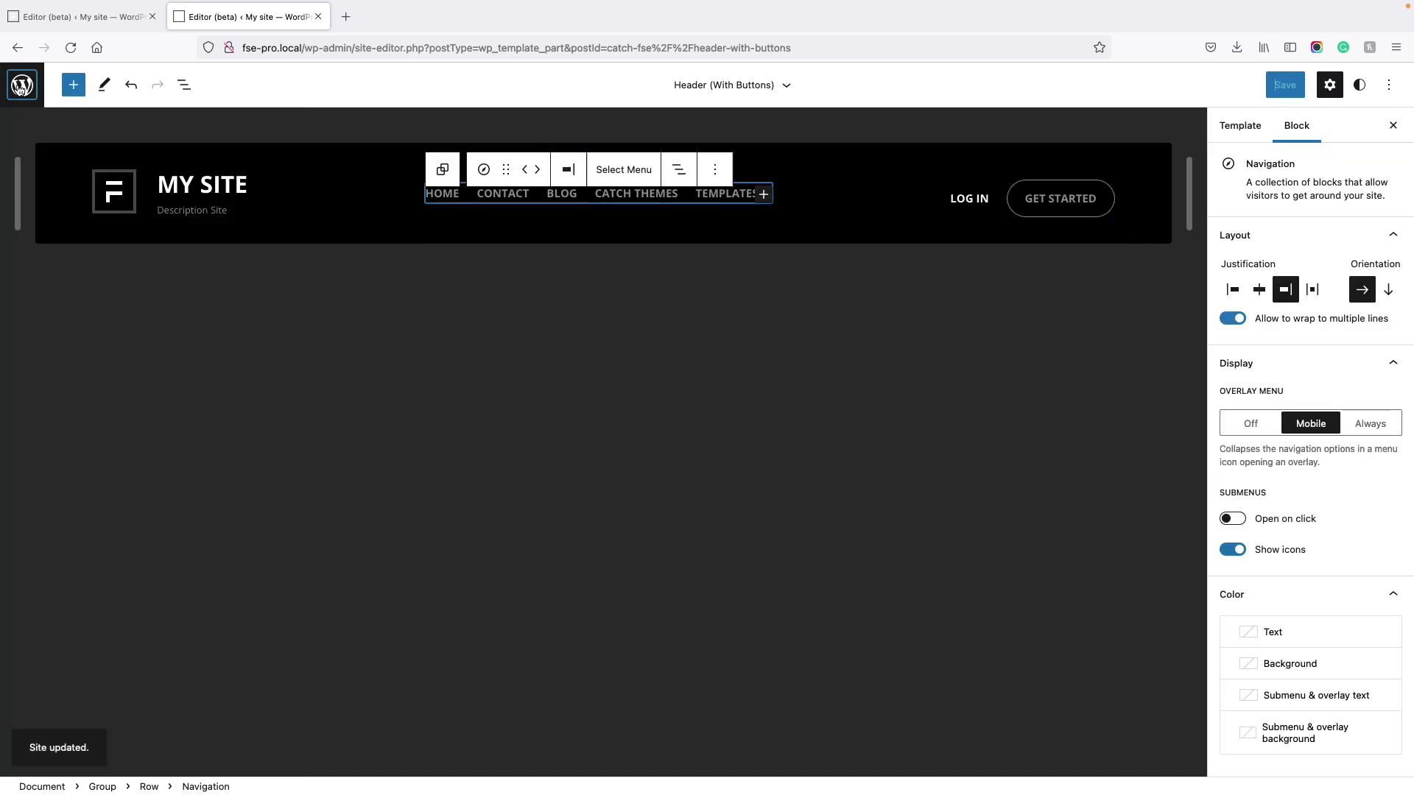
left_click(74, 101)
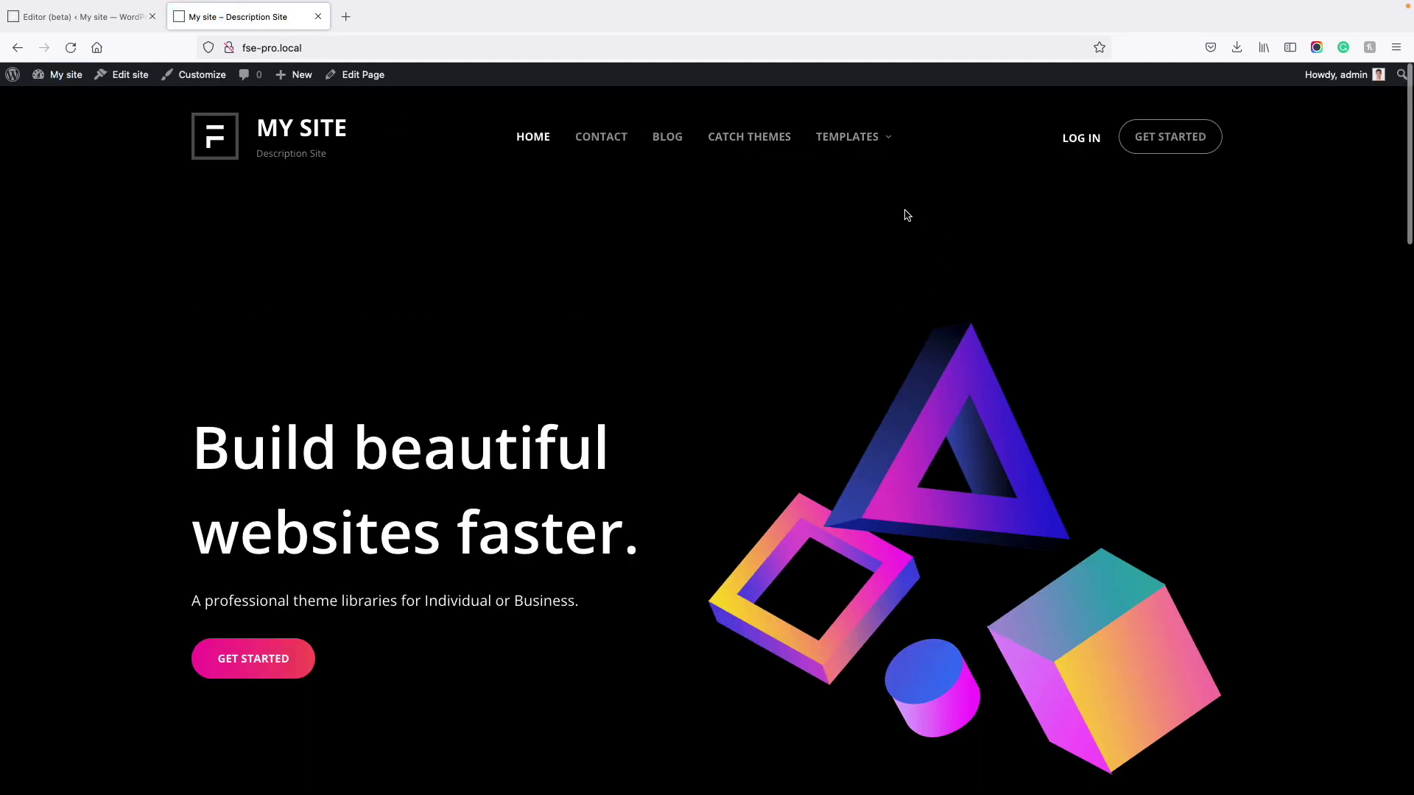
Stop the Catch Themes link in the Front Page header from opening in a new tab and save My Menu.
left_click(130, 75)
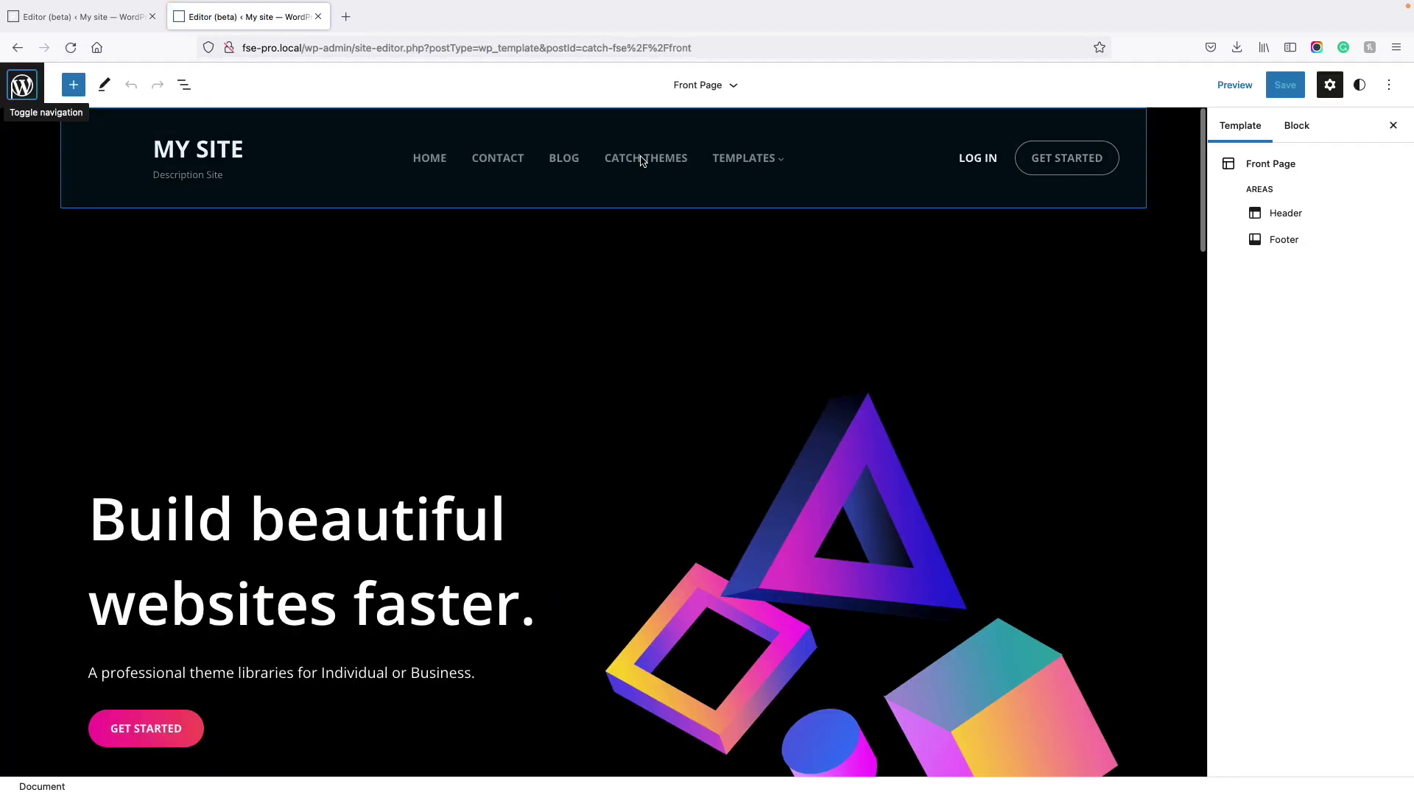
left_click(643, 163)
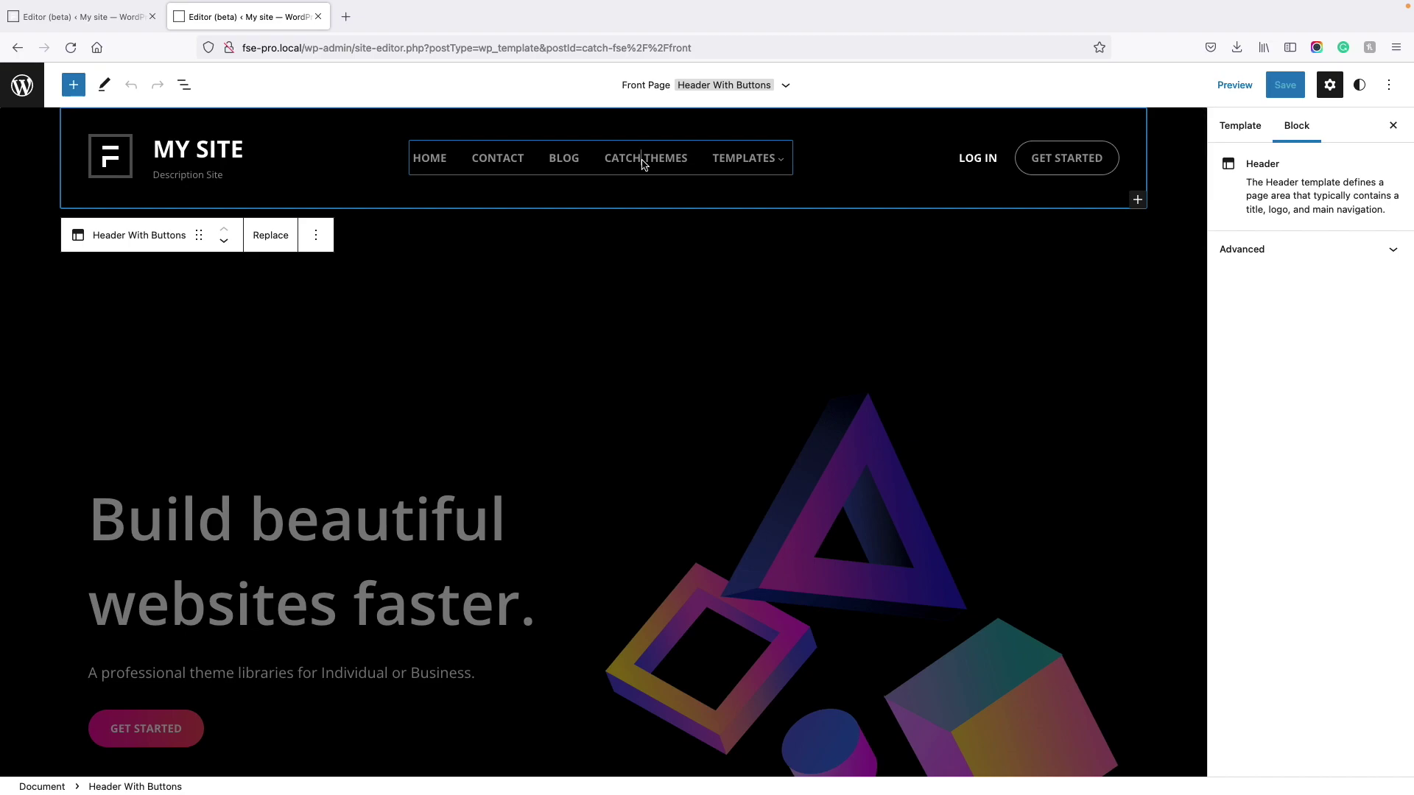
left_click(184, 84)
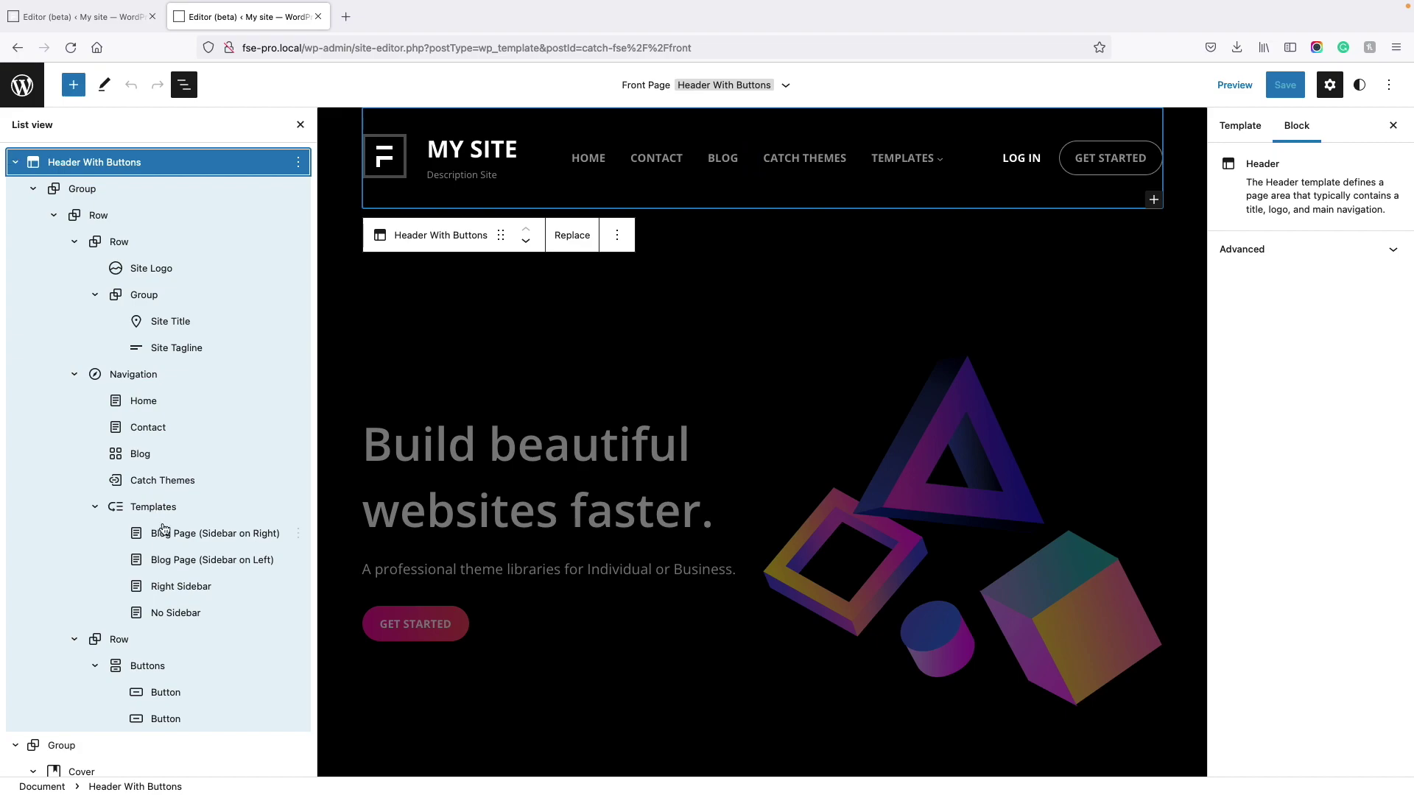
left_click(152, 487)
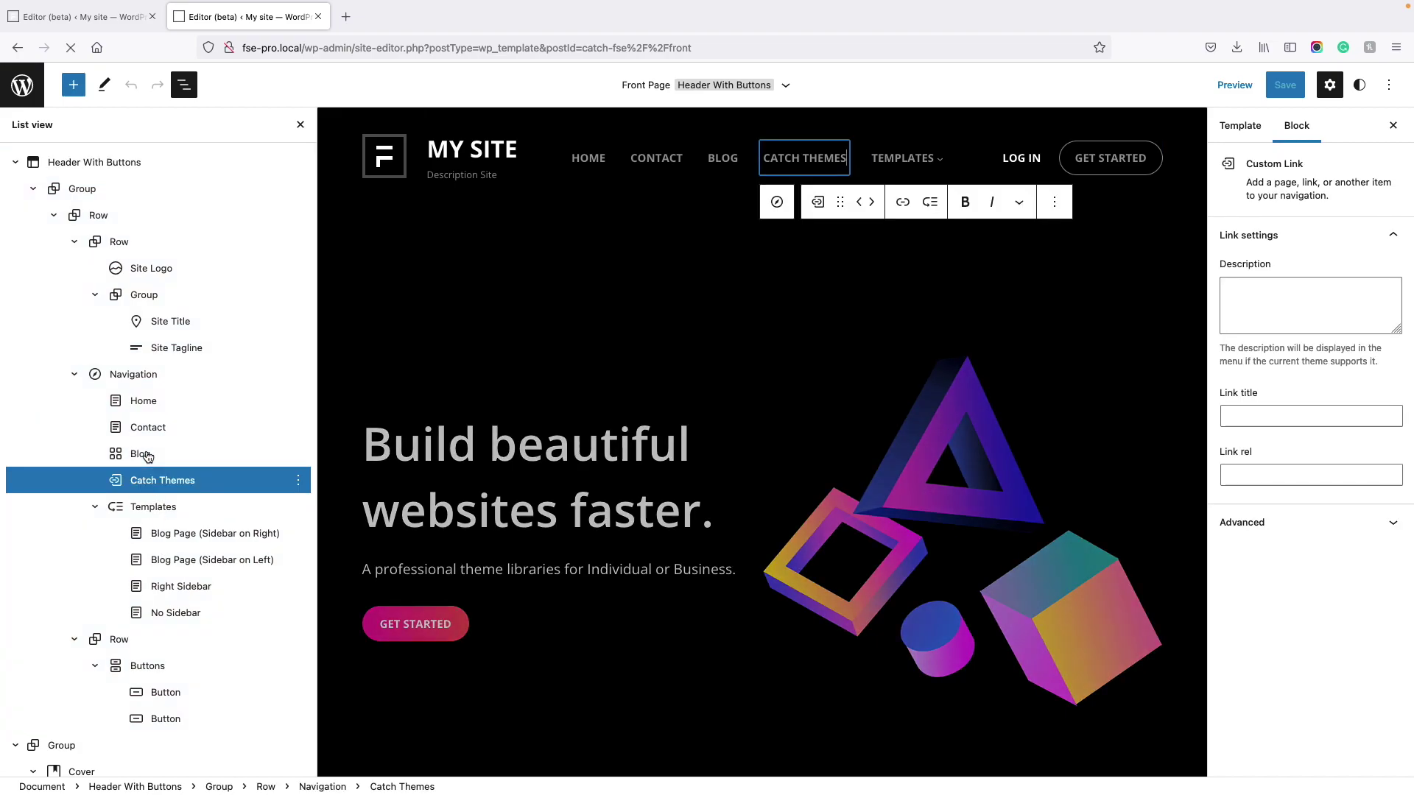
left_click(147, 462)
left_click(155, 483)
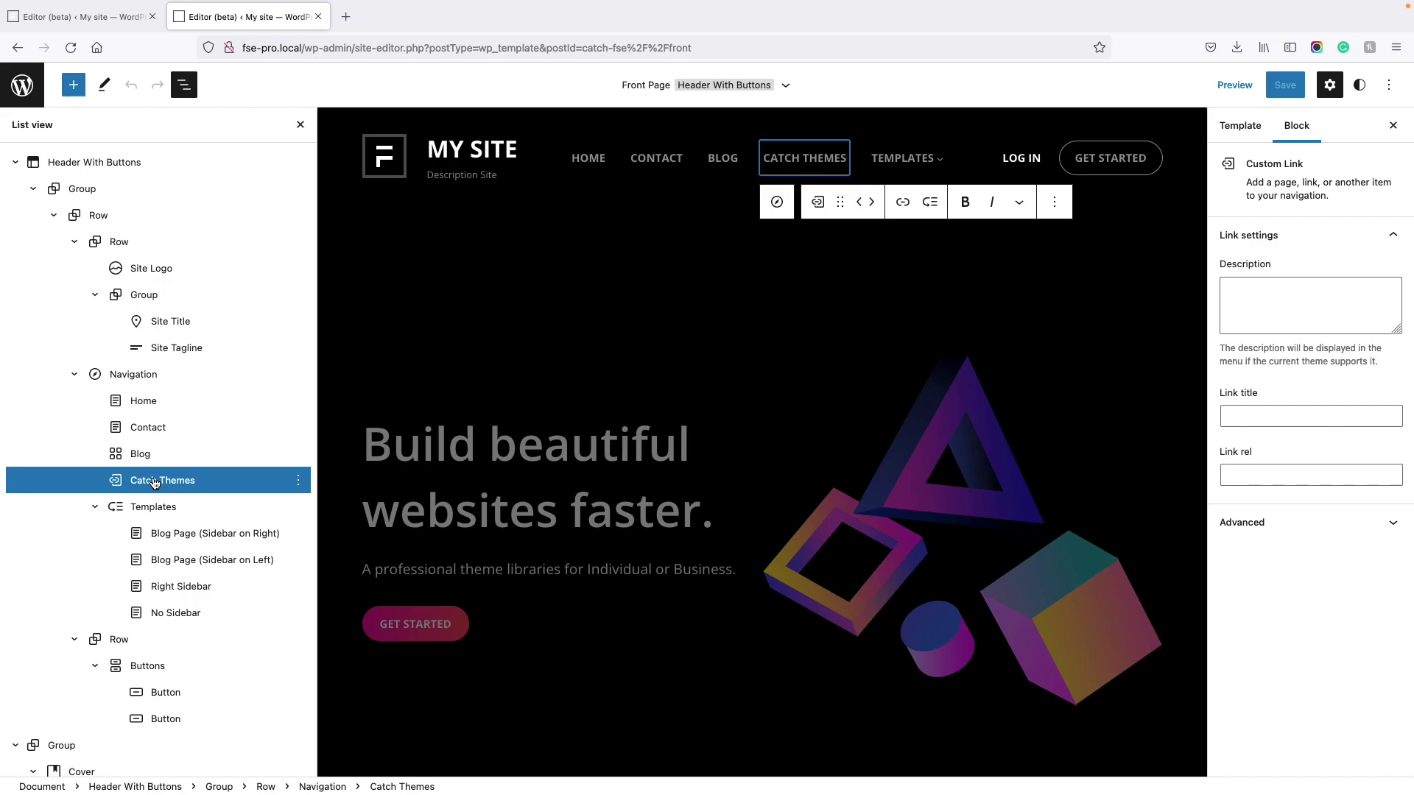
left_click(903, 201)
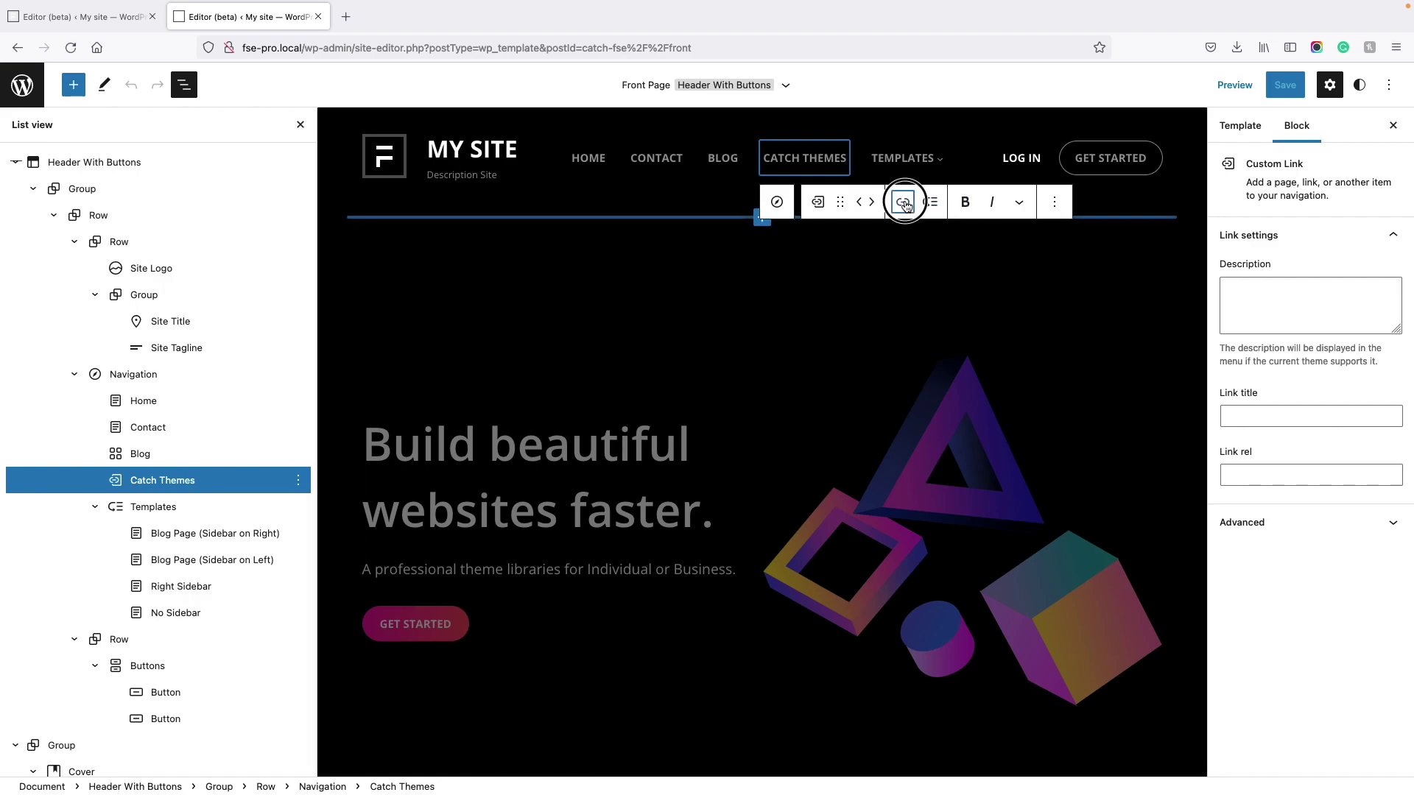
left_click(697, 255)
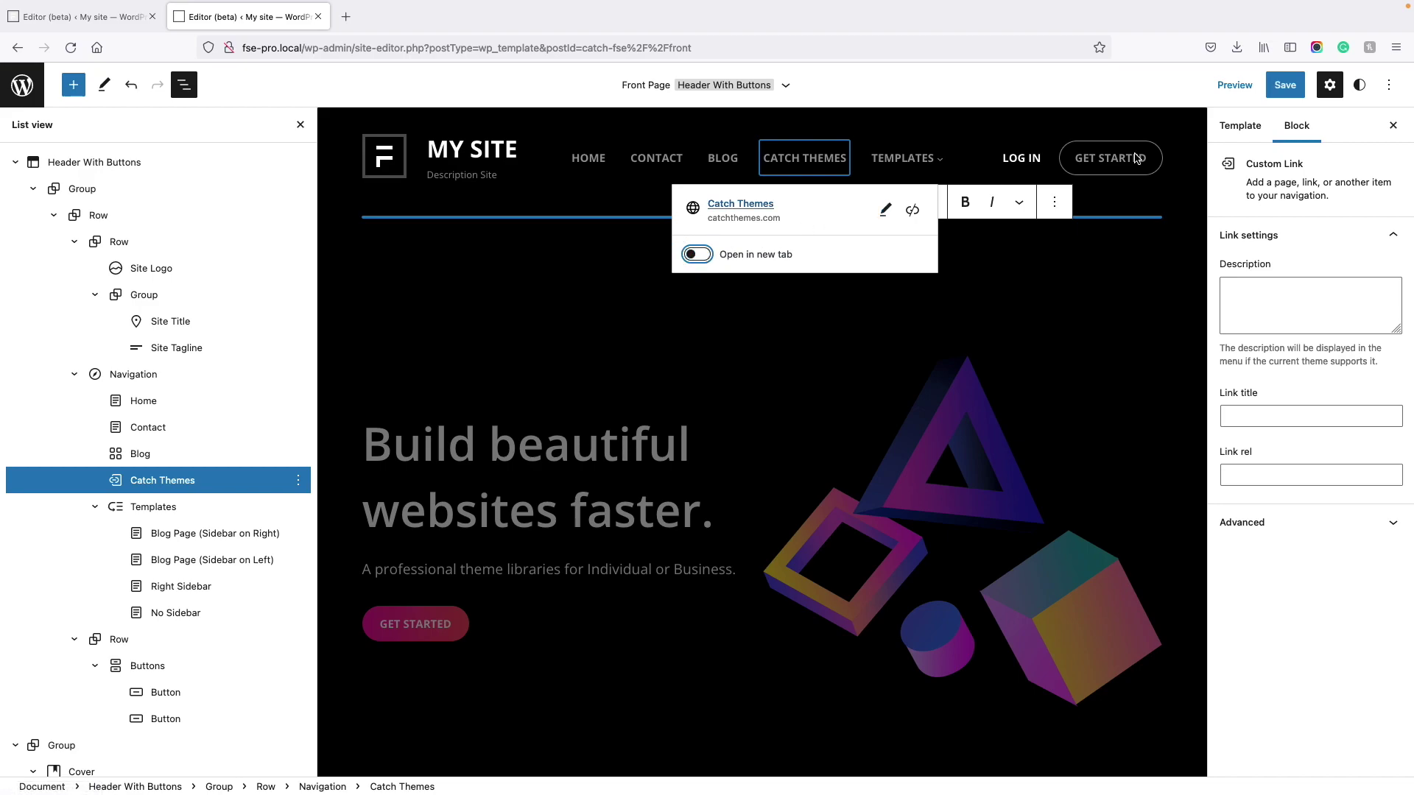
left_click(1282, 87)
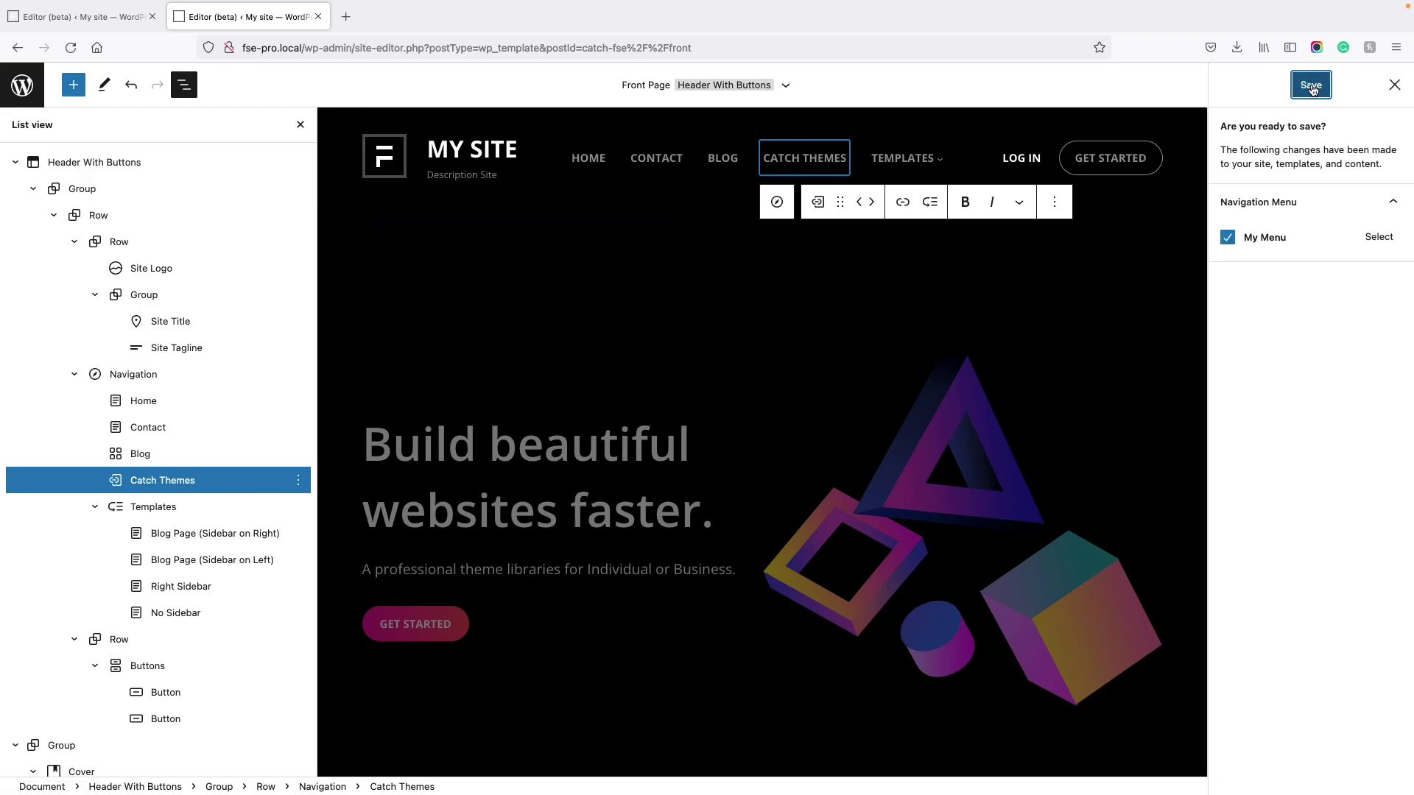
left_click(1311, 87)
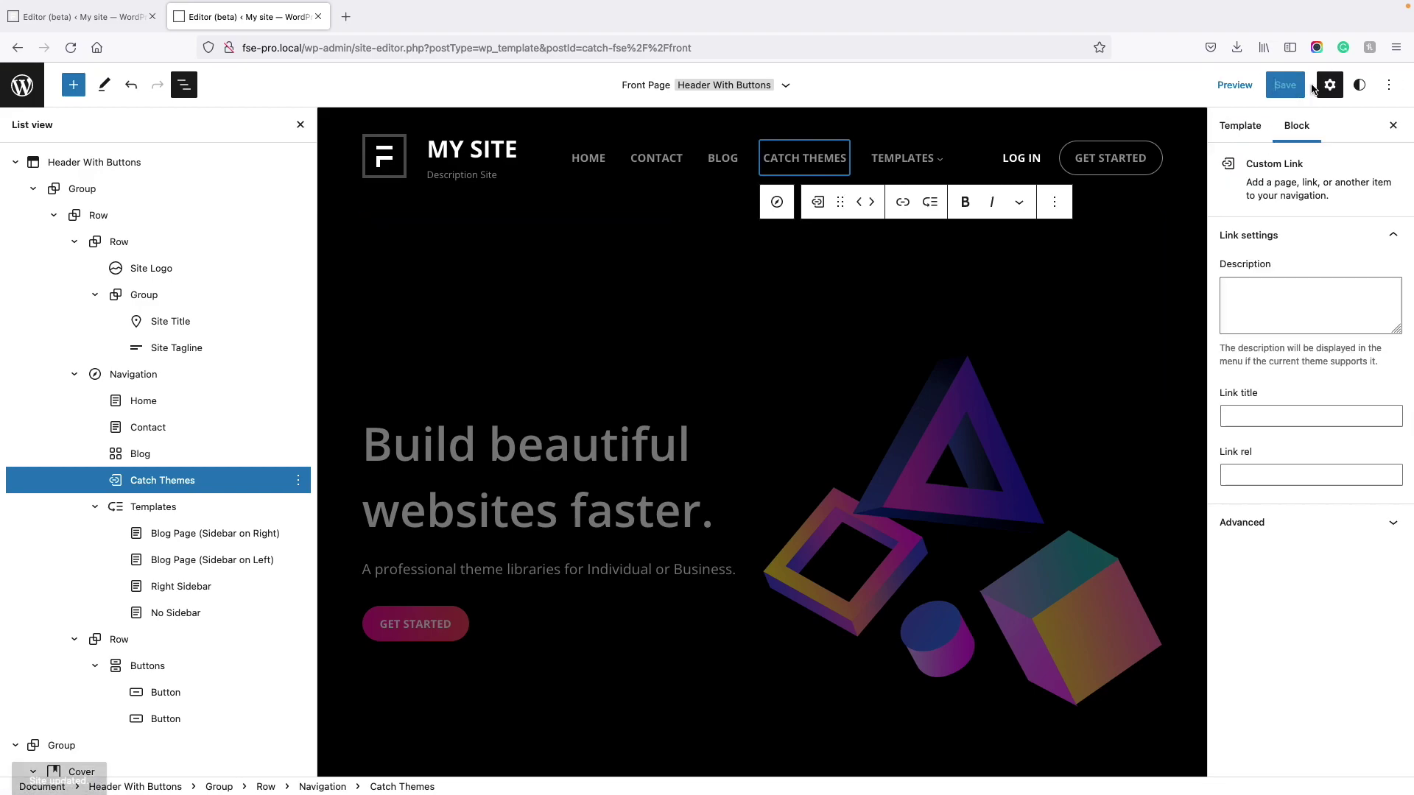
Switch the Front Page header's navigation to Draft Menu and save the change.
left_click(752, 138)
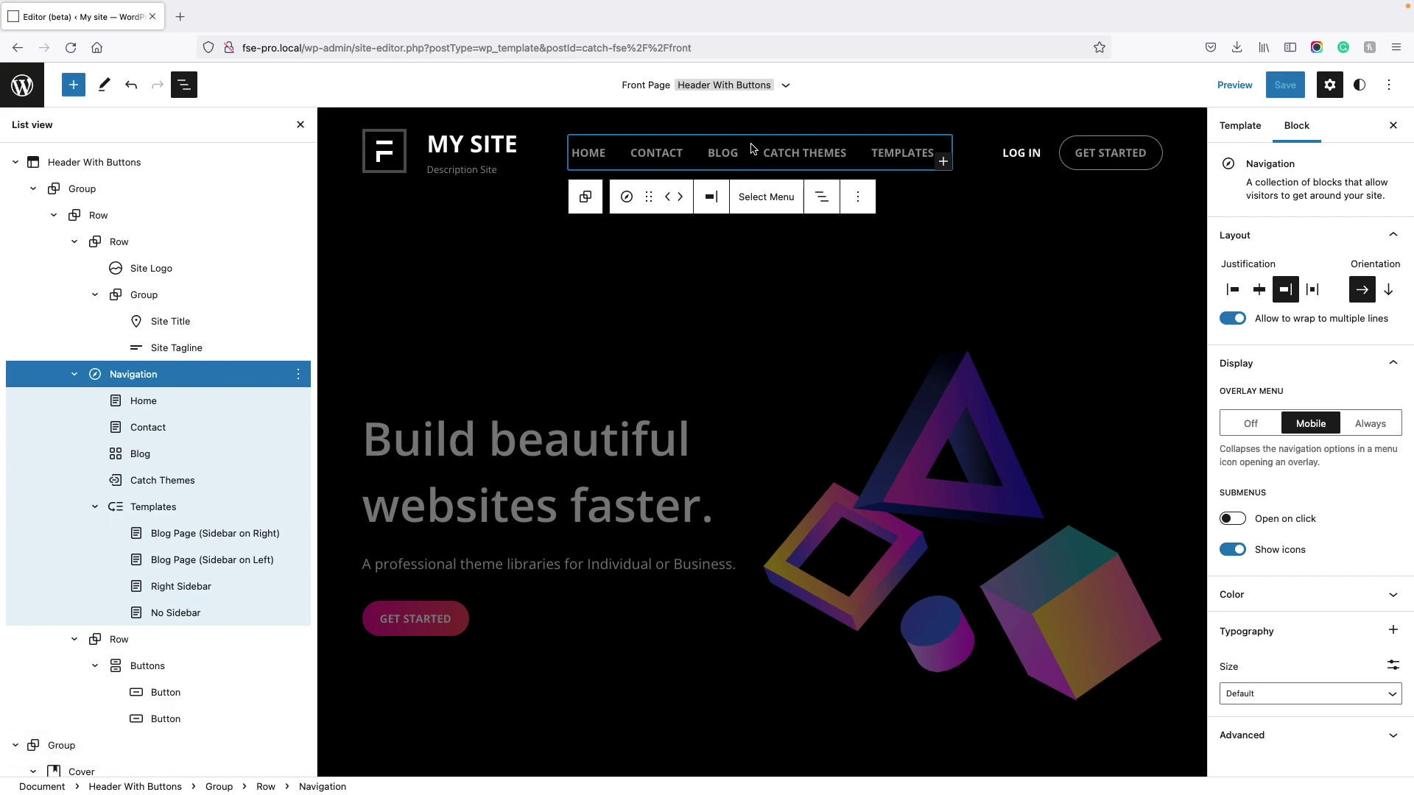
left_click(765, 199)
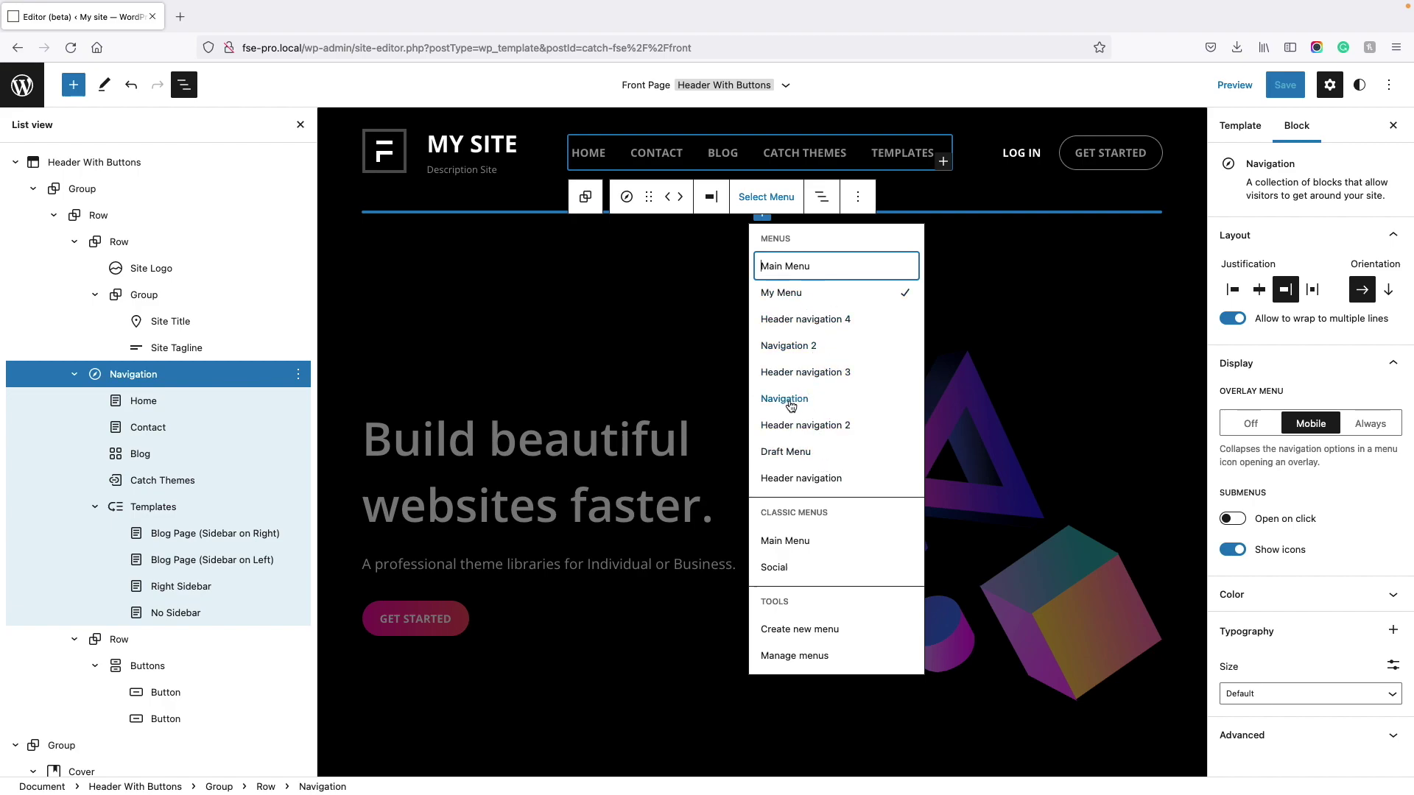
left_click(789, 454)
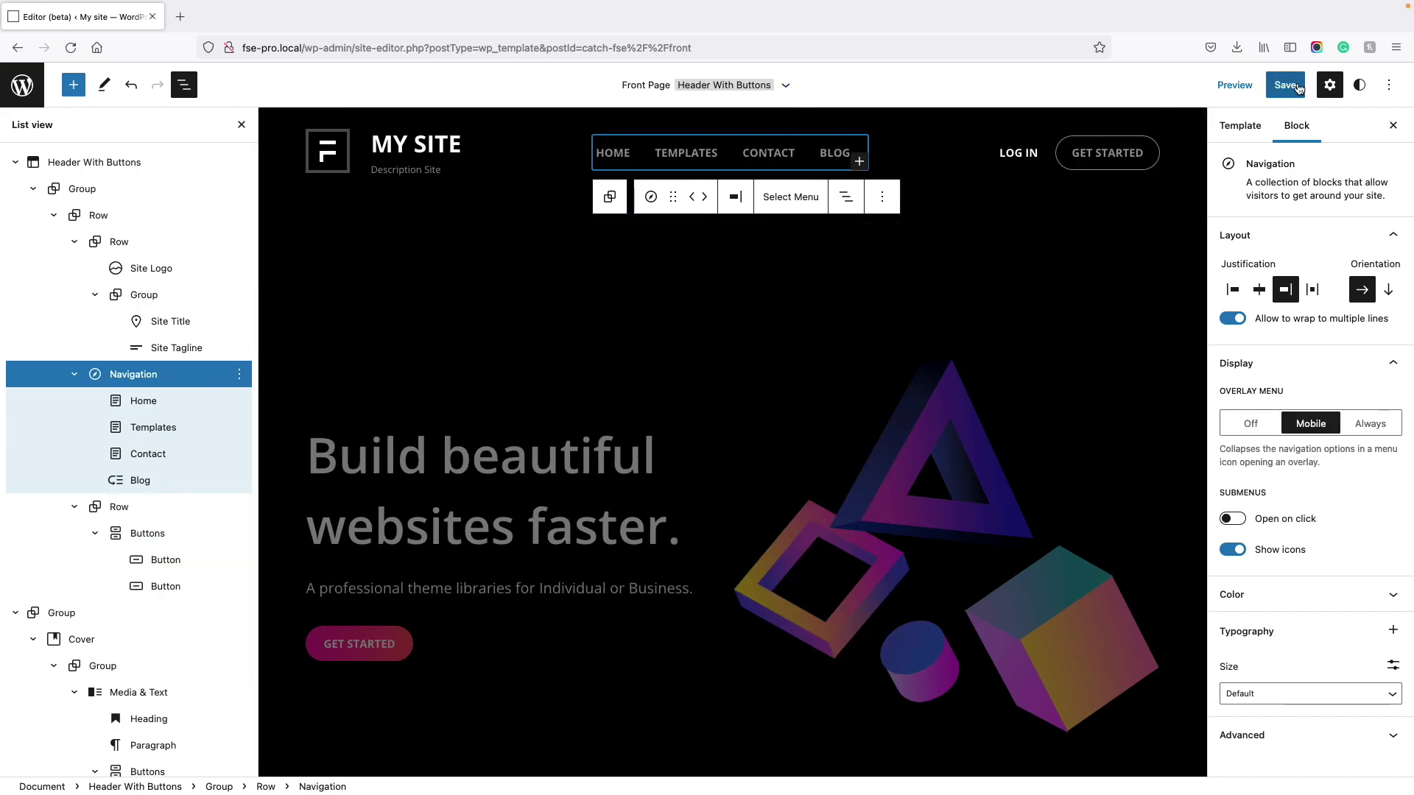
left_click(1293, 85)
left_click(1310, 86)
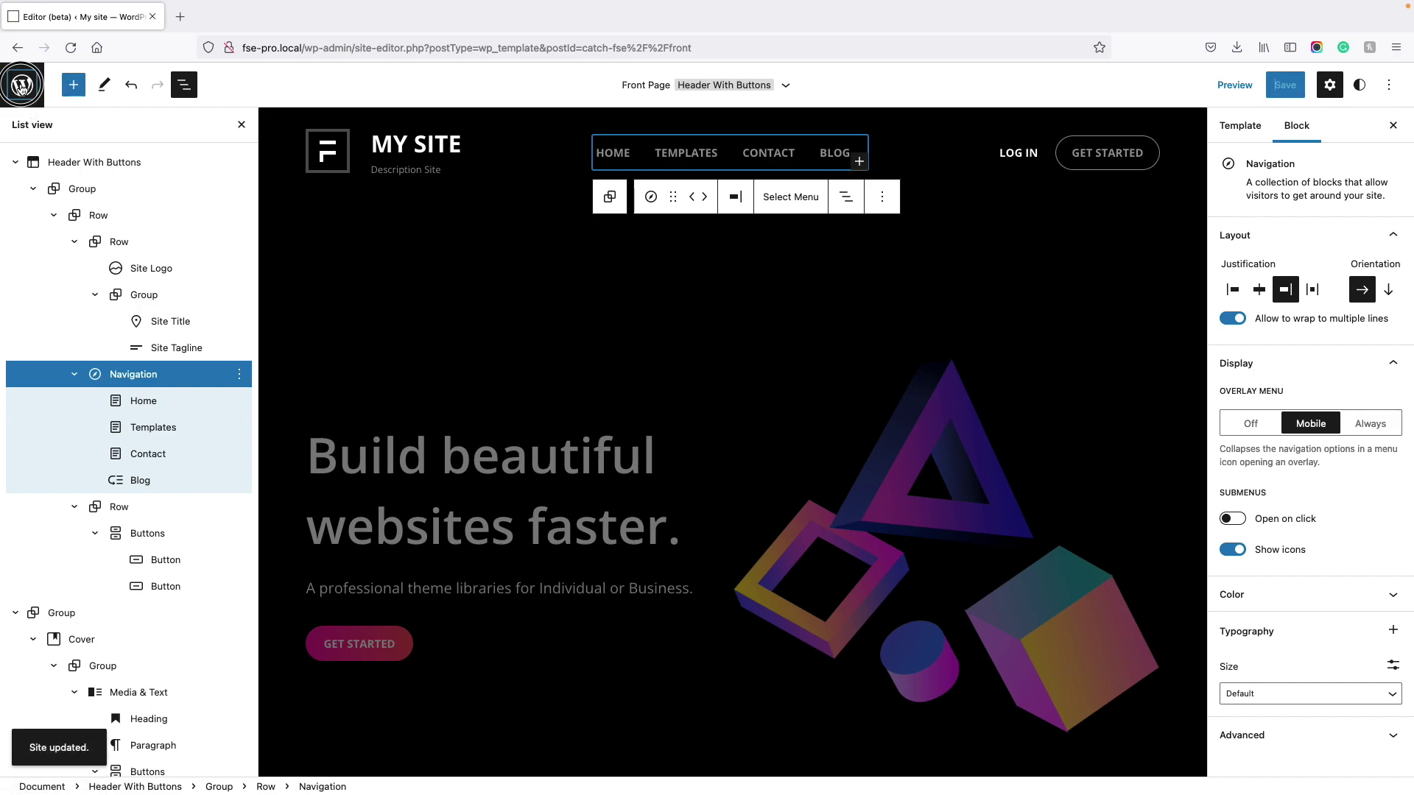
Return to the dashboard and visit the site to check the header's navigation.
left_click(23, 87)
left_click(51, 137)
mouse_move(59, 79)
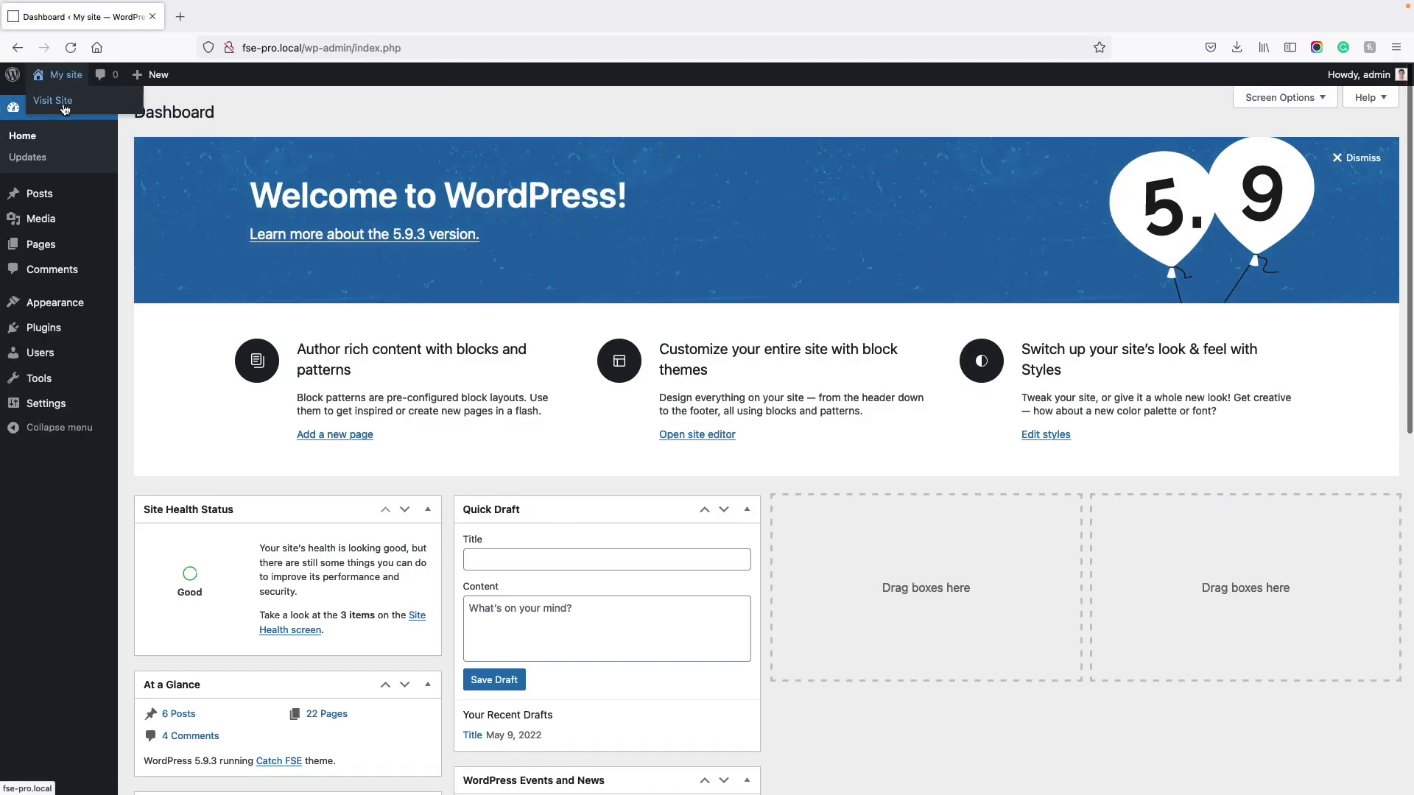
left_click(65, 109)
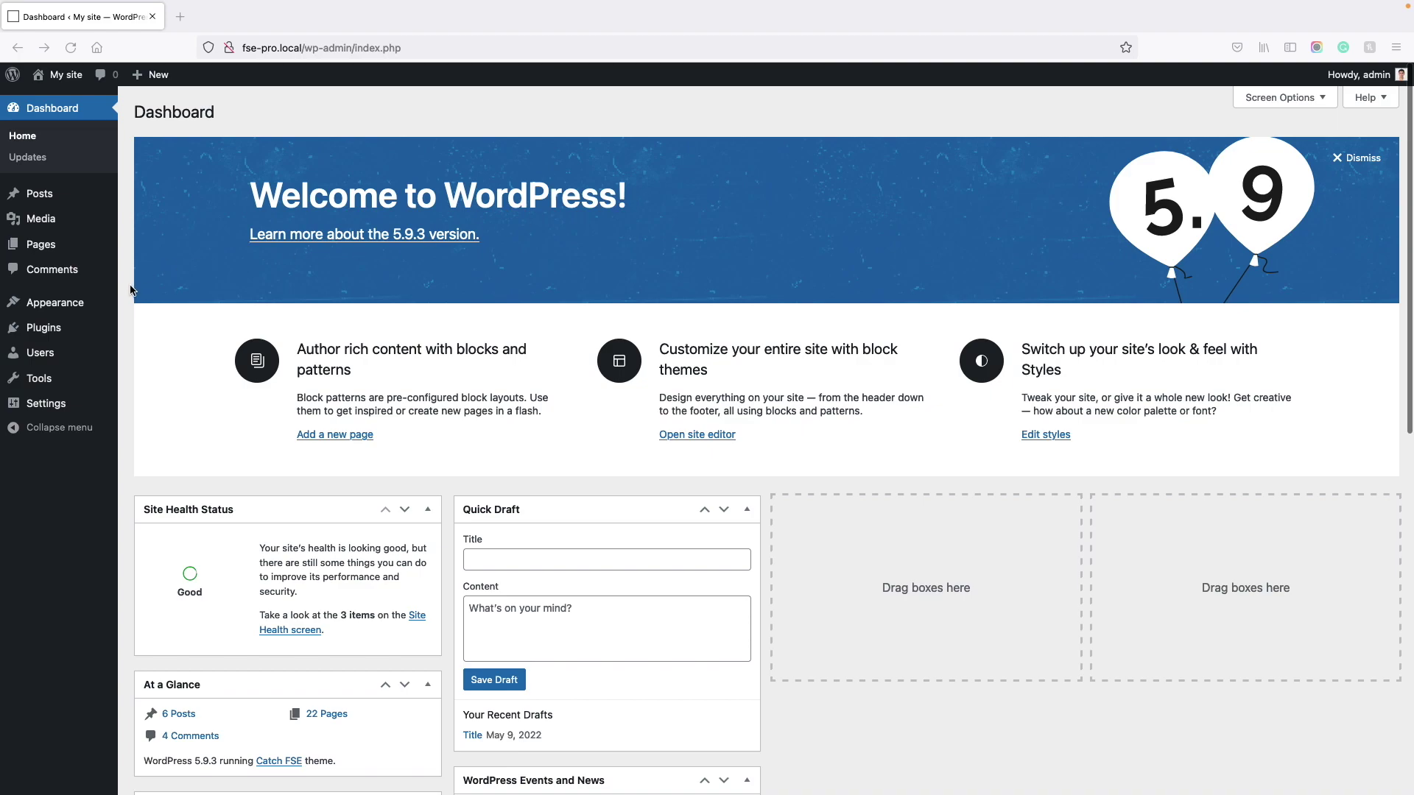
Open the site editor and add "retr" to the end of the footer's About paragraph.
mouse_move(99, 307)
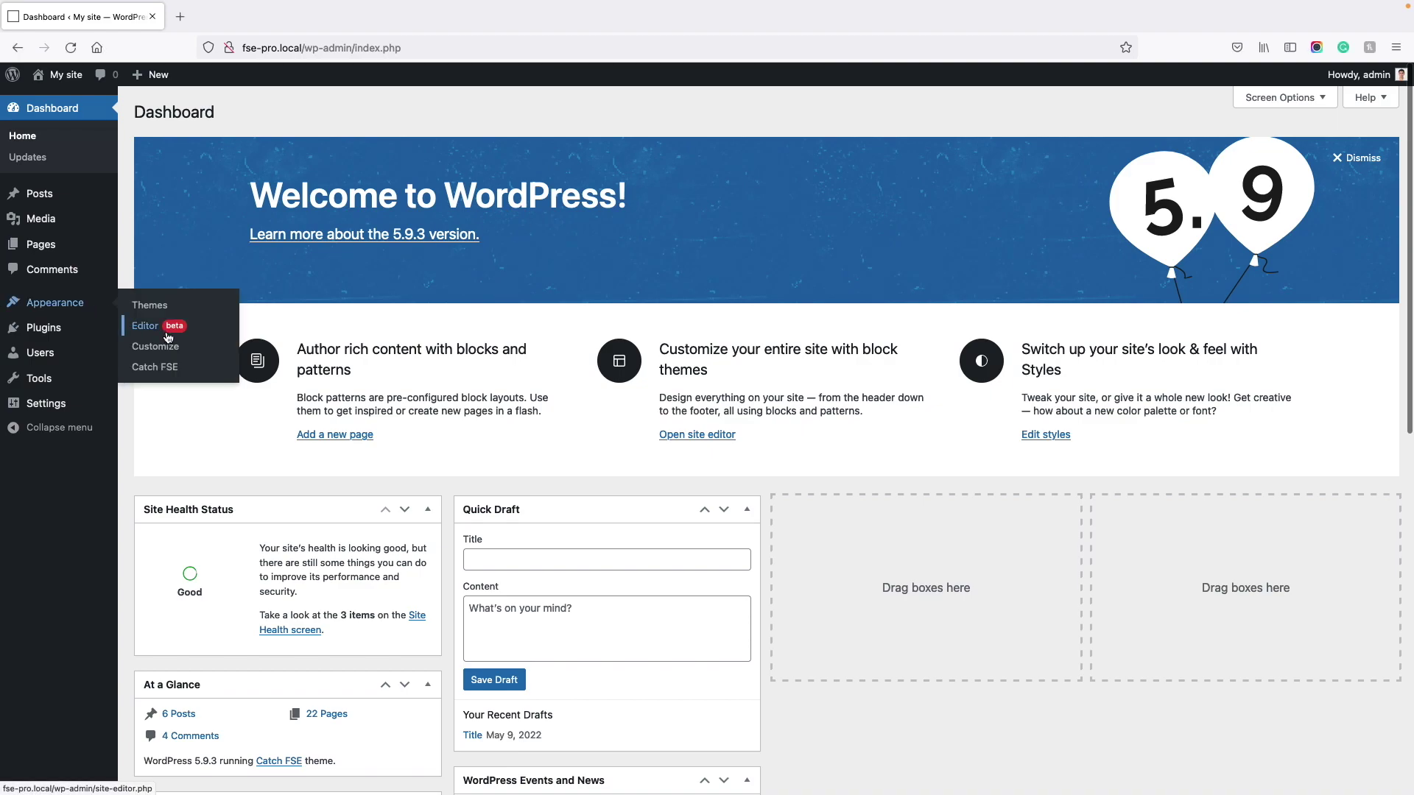
scroll(237, 395, "down", 15)
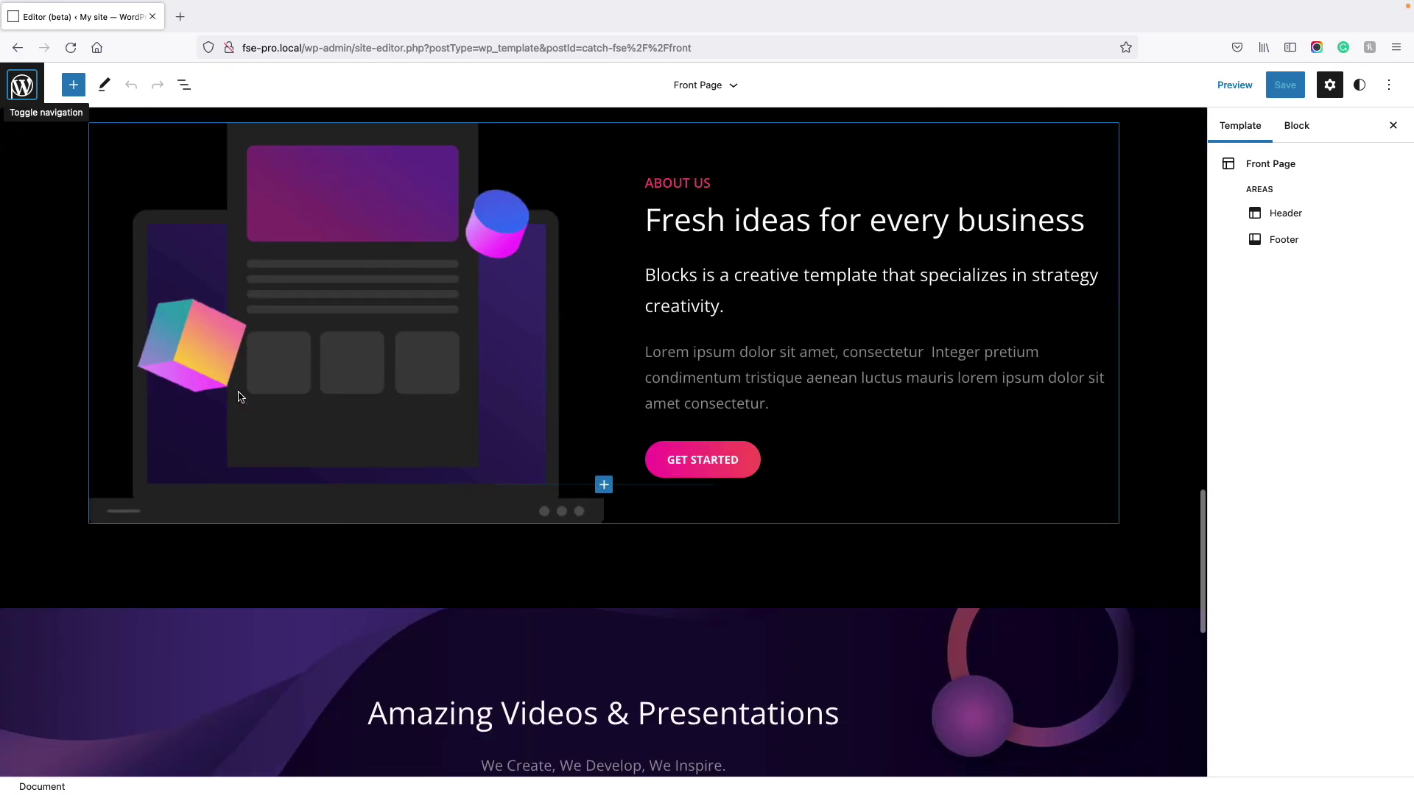
scroll(243, 405, "down", 3)
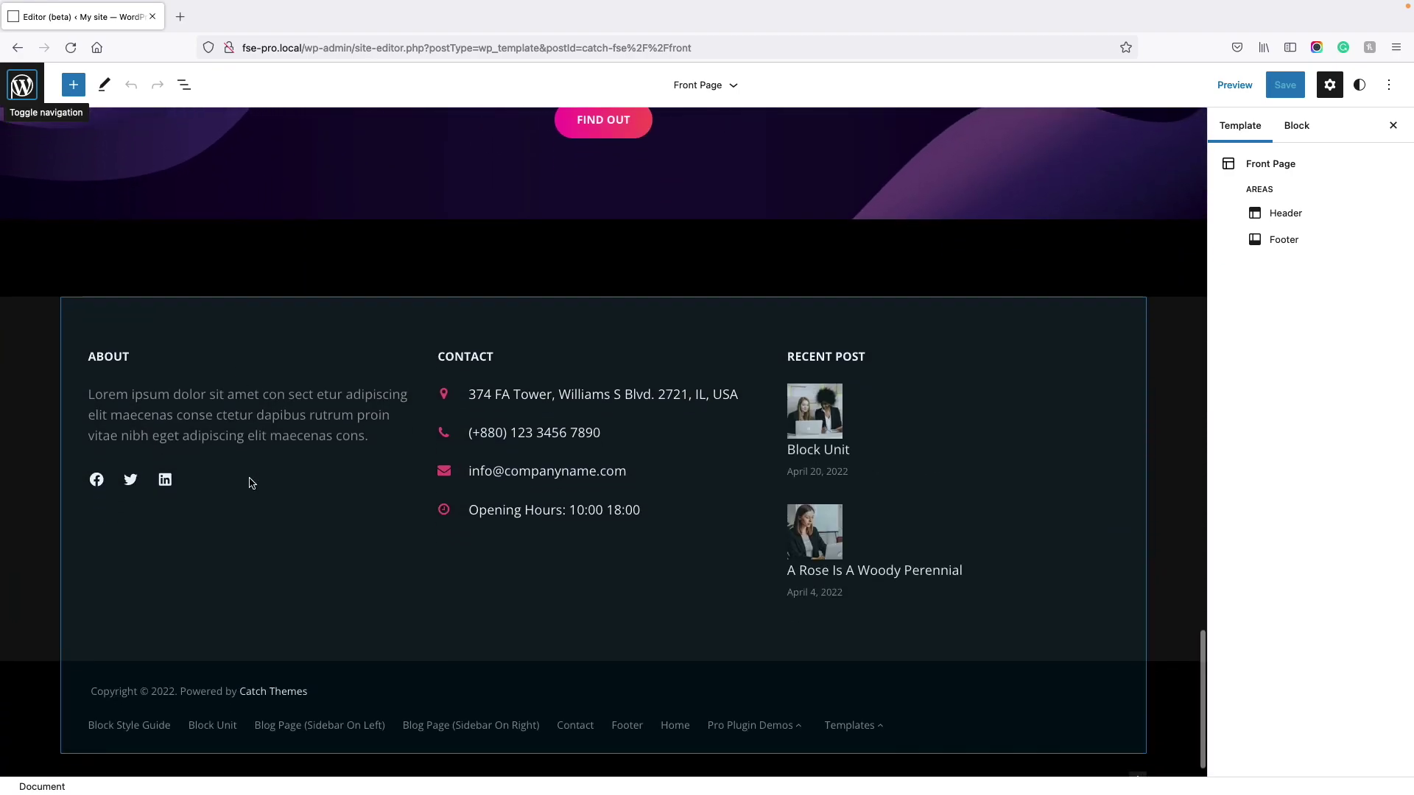
left_click(251, 421)
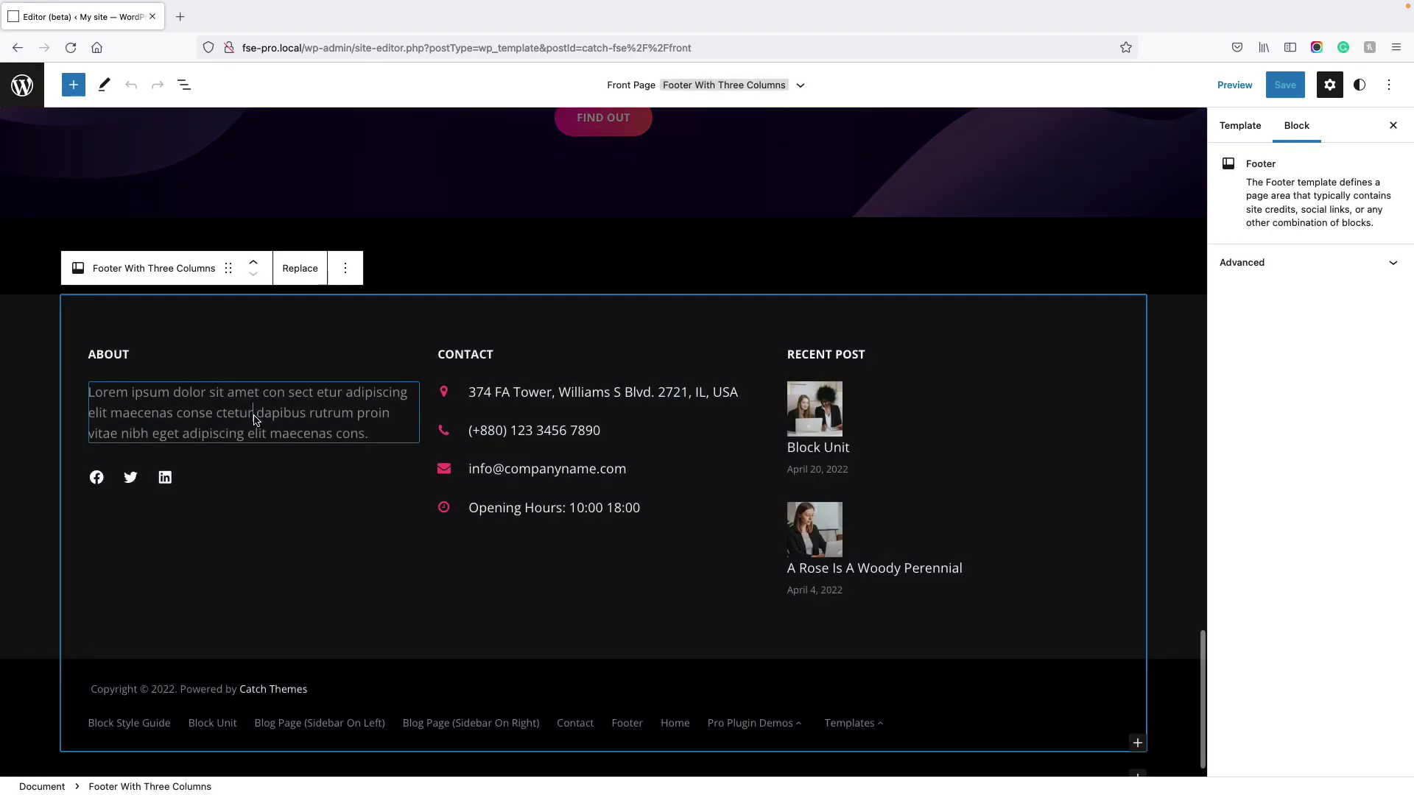
left_click(378, 435)
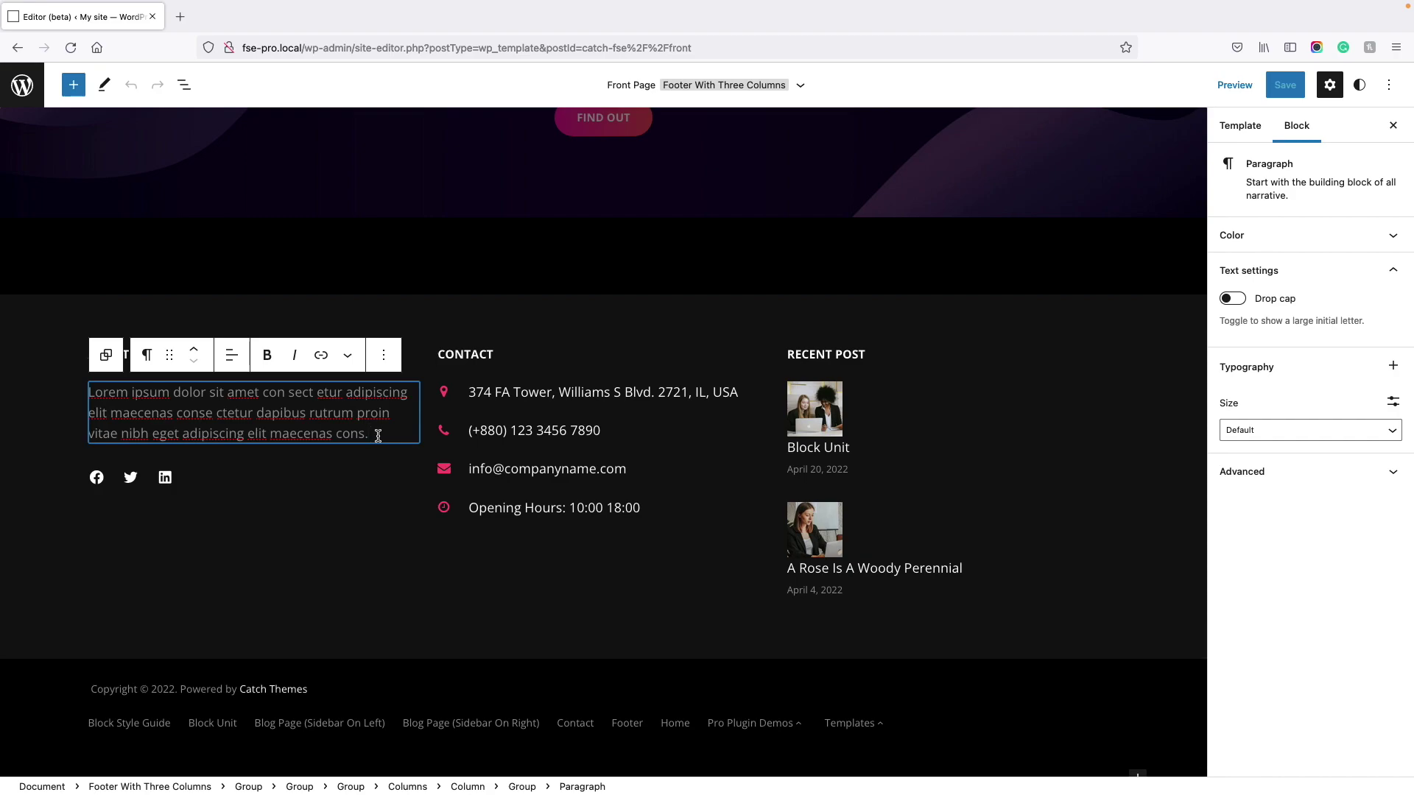
type("retr")
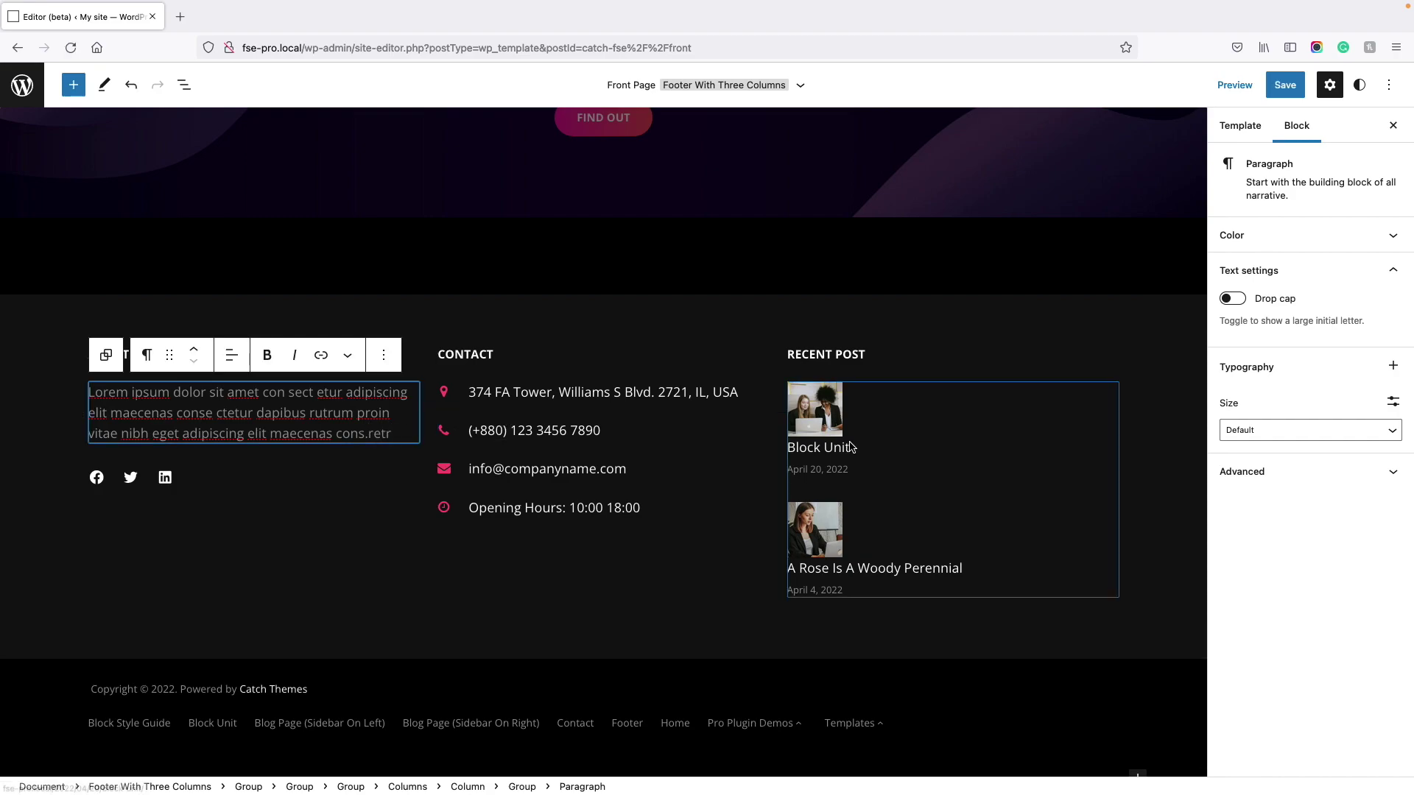
Insert "retre" directly after 2022 in the footer's copyright line.
left_click(173, 688)
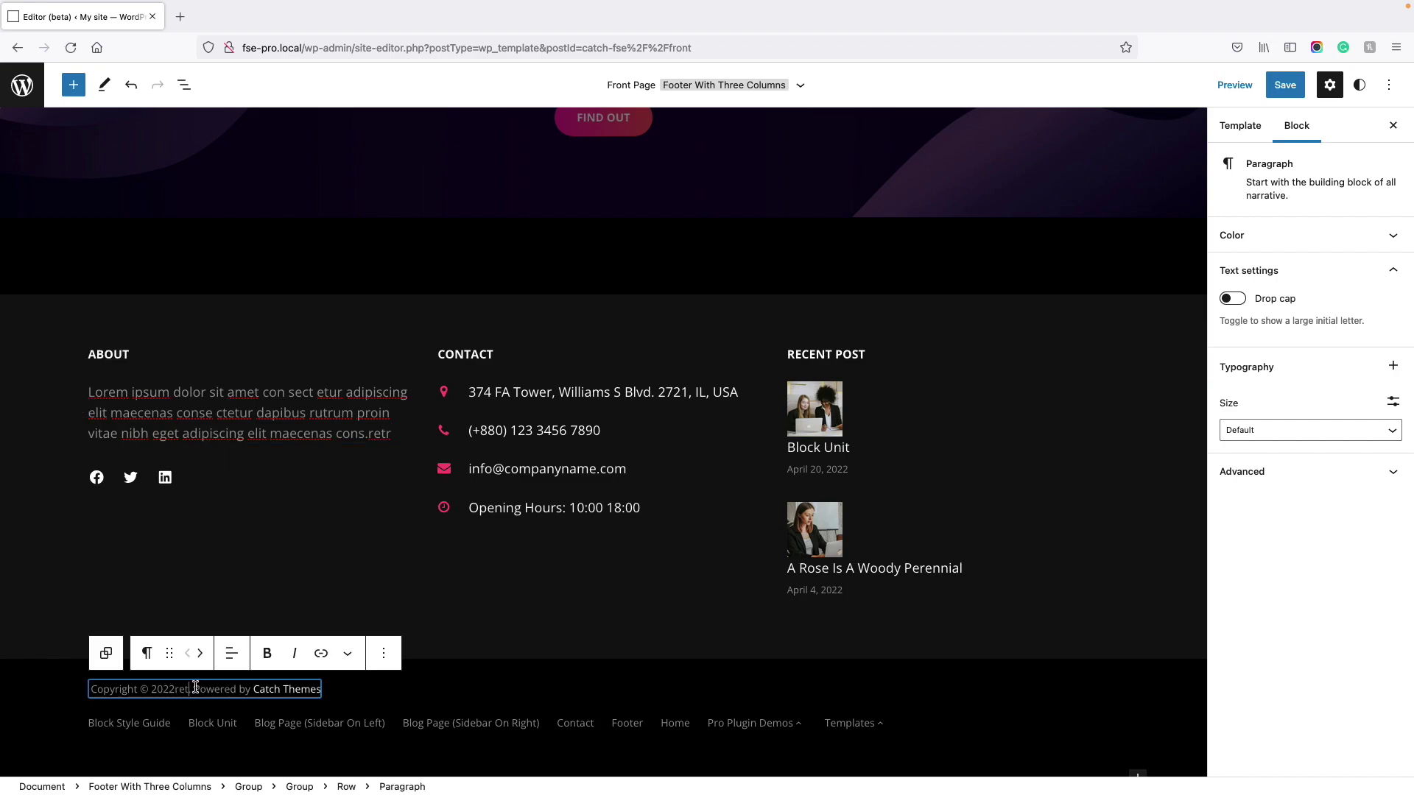
type("retre")
left_click(422, 616)
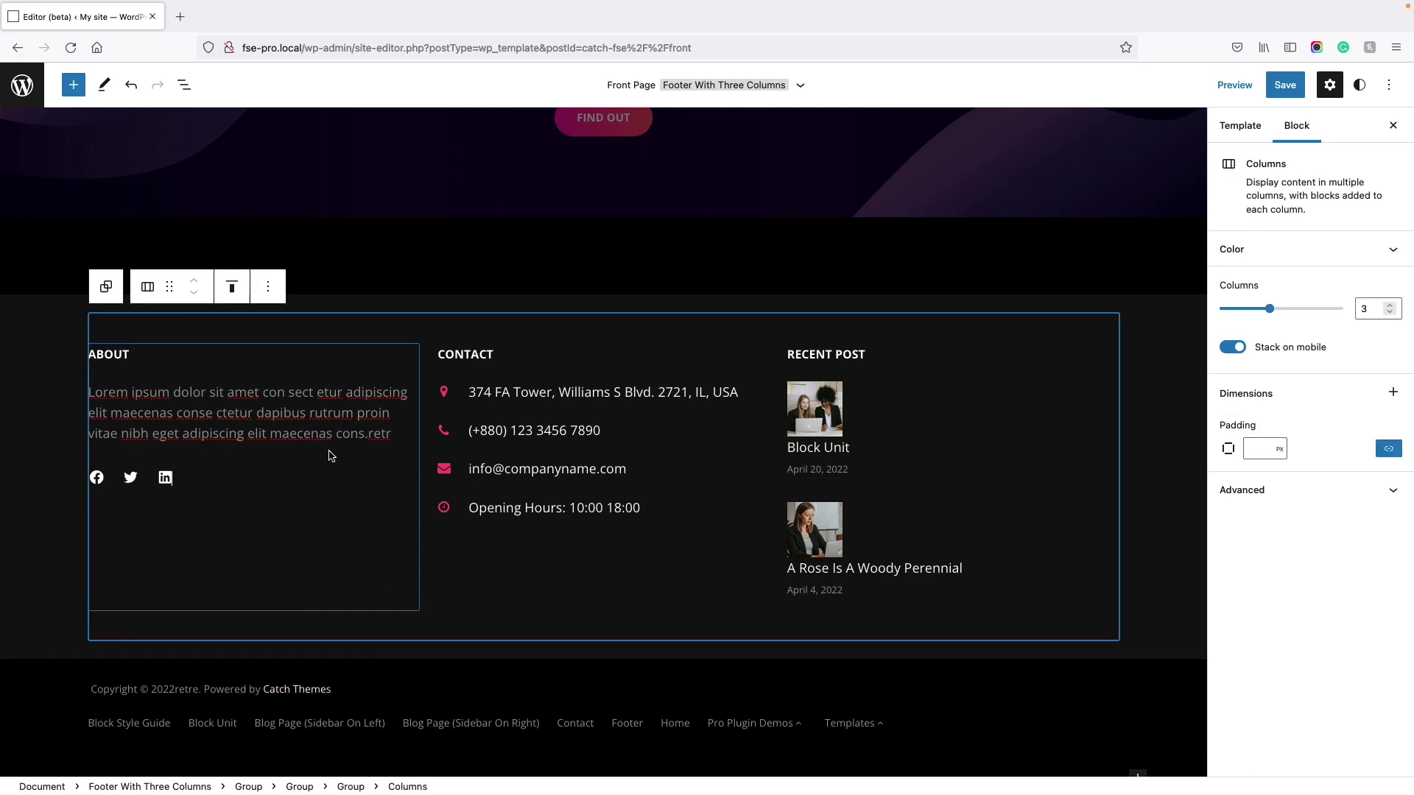
Review the page's block structure down to the footer in List View and save the Footer (With Three Columns) template part.
left_click(186, 85)
scroll(188, 563, "down", 10)
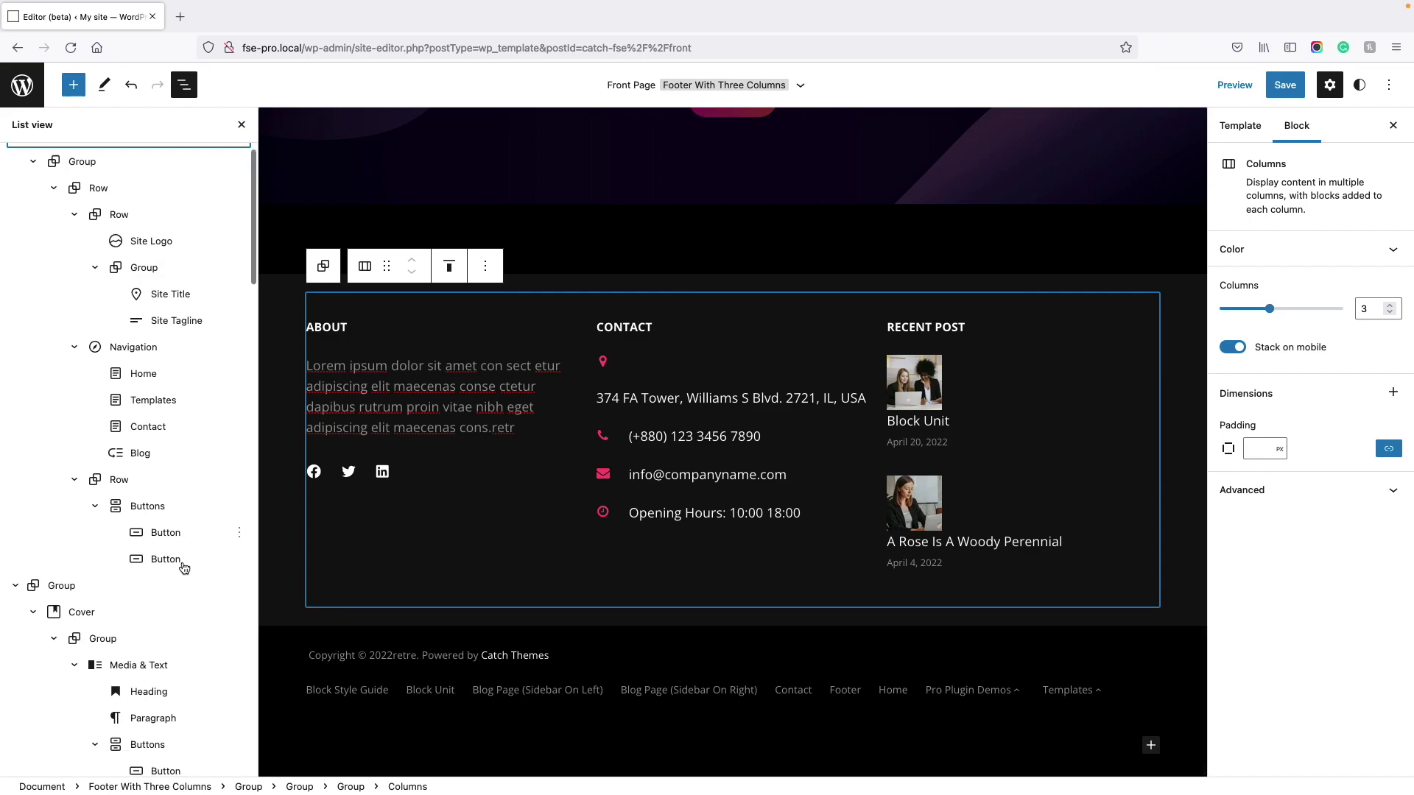
scroll(188, 569, "up", 1)
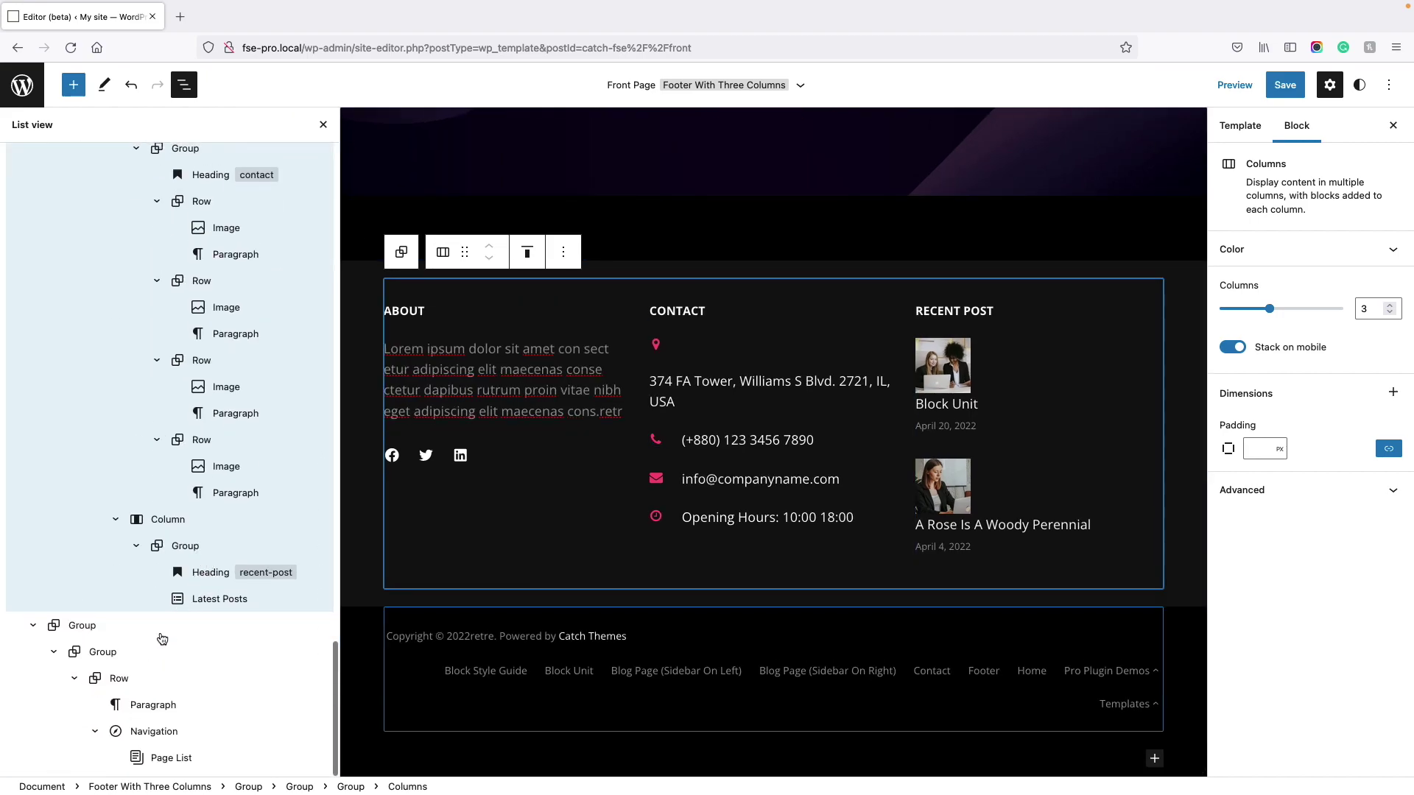
scroll(140, 670, "down", 1)
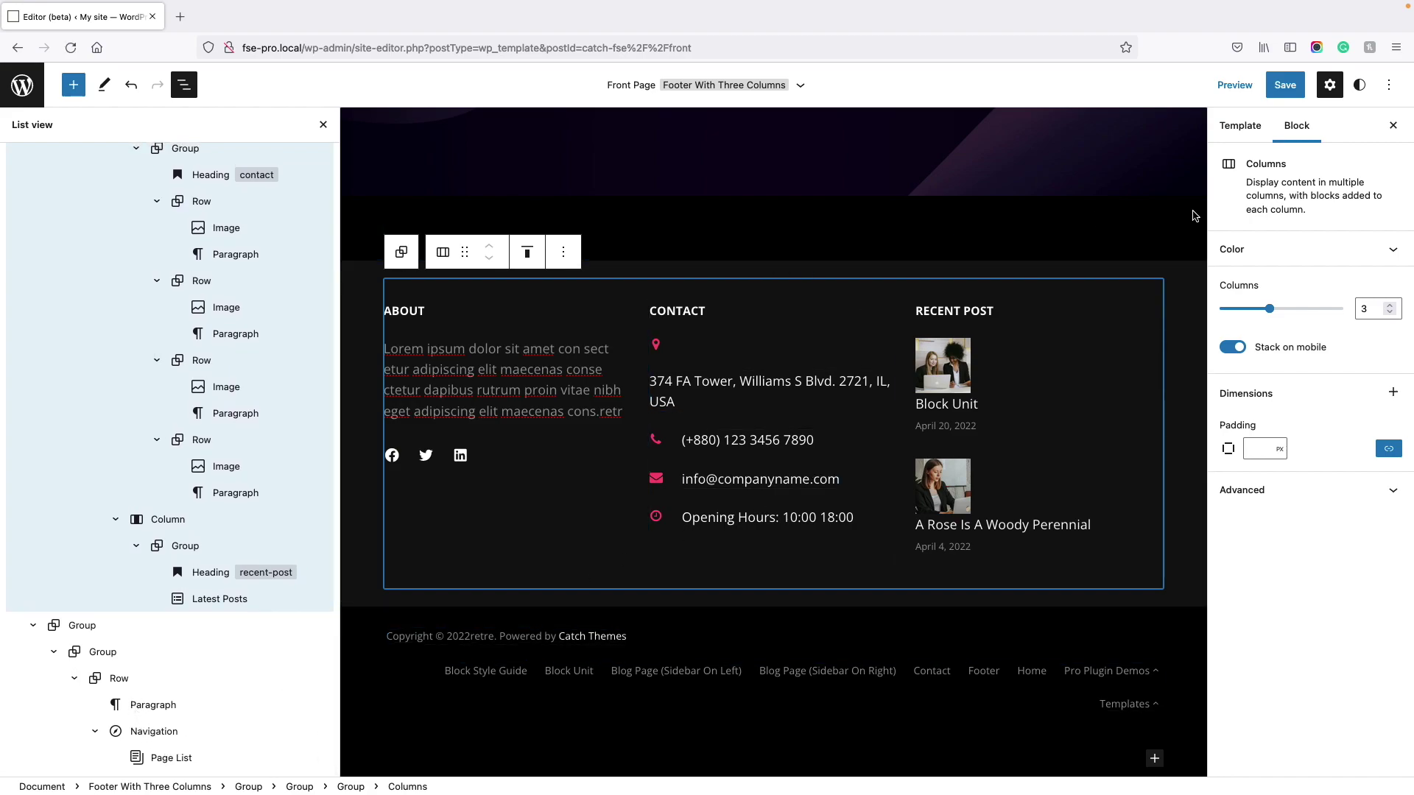
left_click(1286, 86)
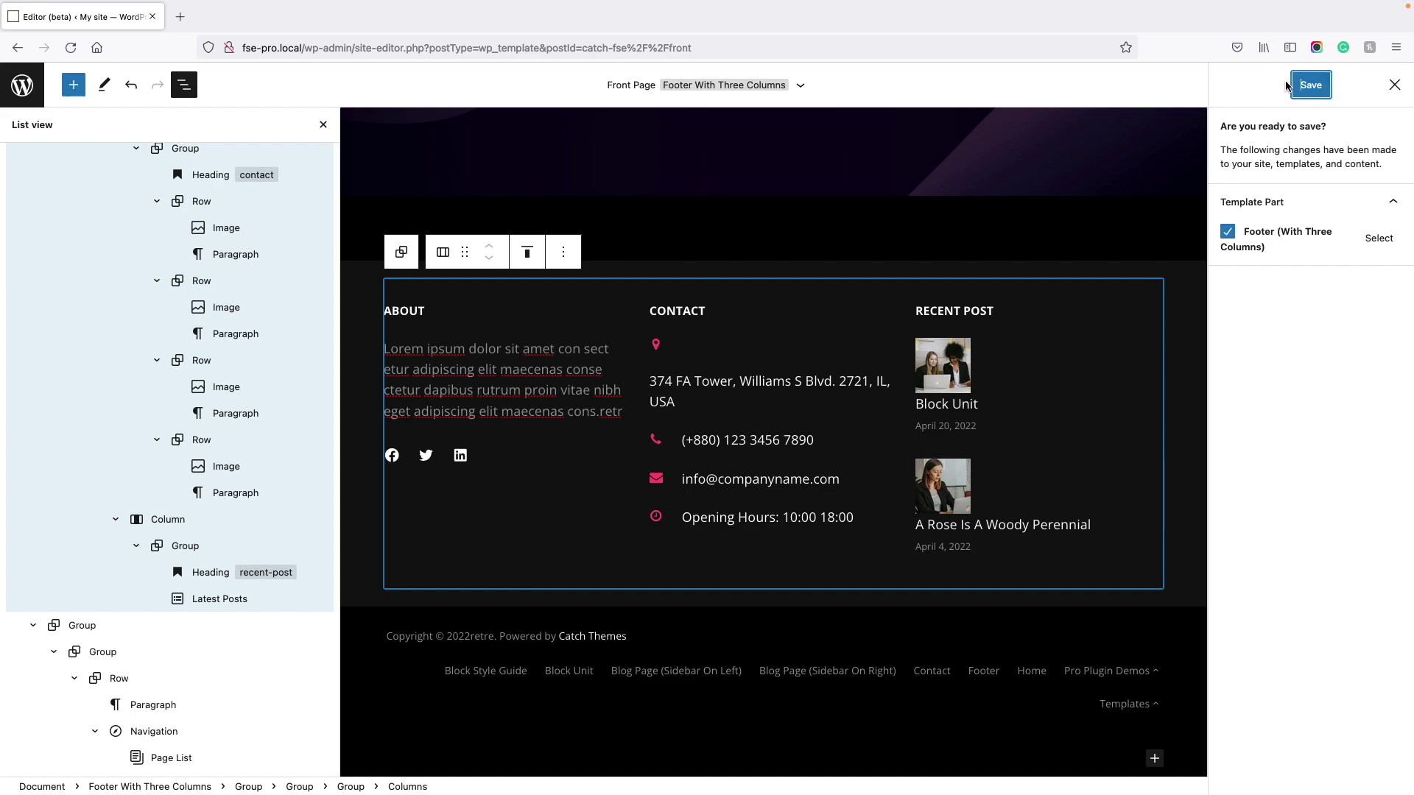
left_click(1313, 87)
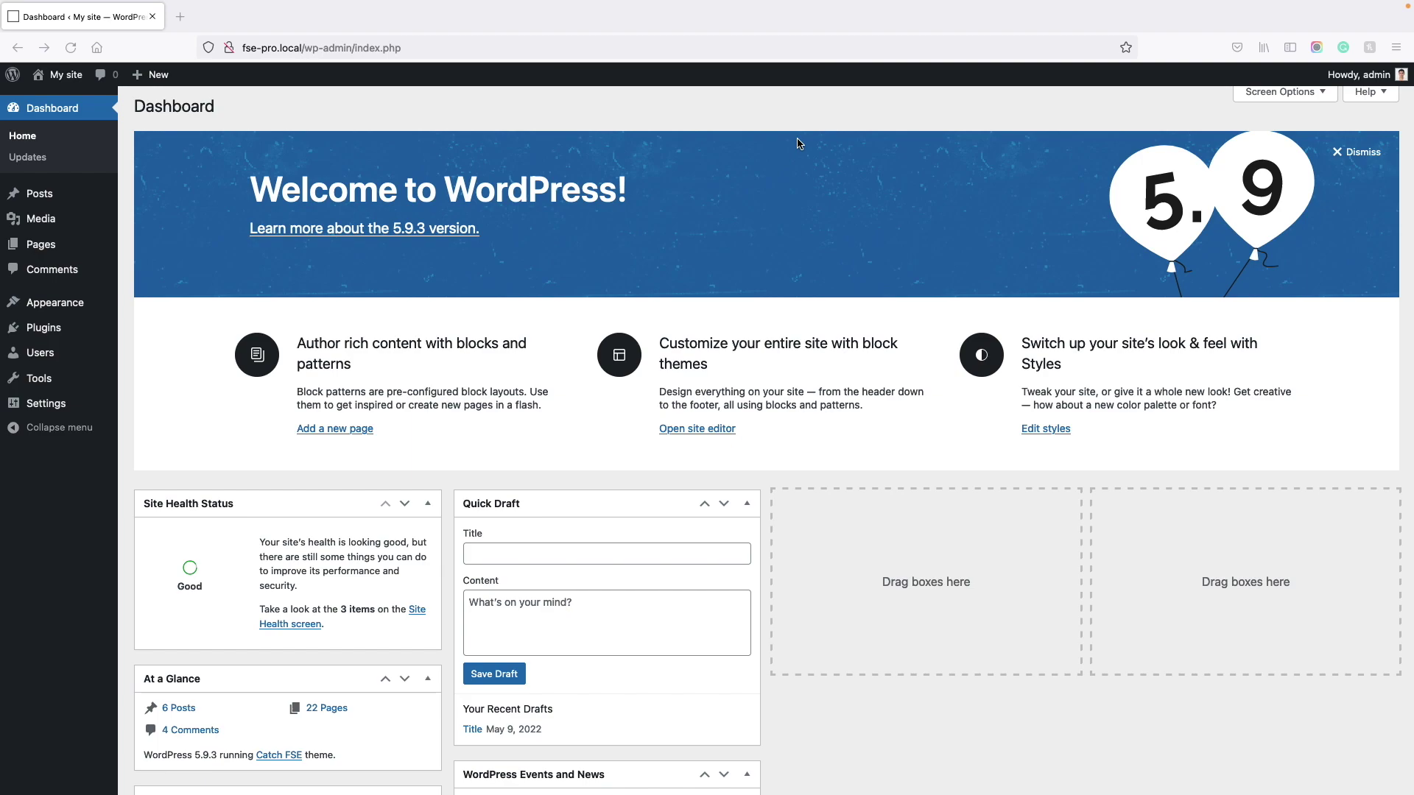
Reopen the site editor from the dashboard, select the Footer With Three Columns template part and inspect its nested blocks in List View.
scroll(406, 247, "up", 1)
mouse_move(88, 306)
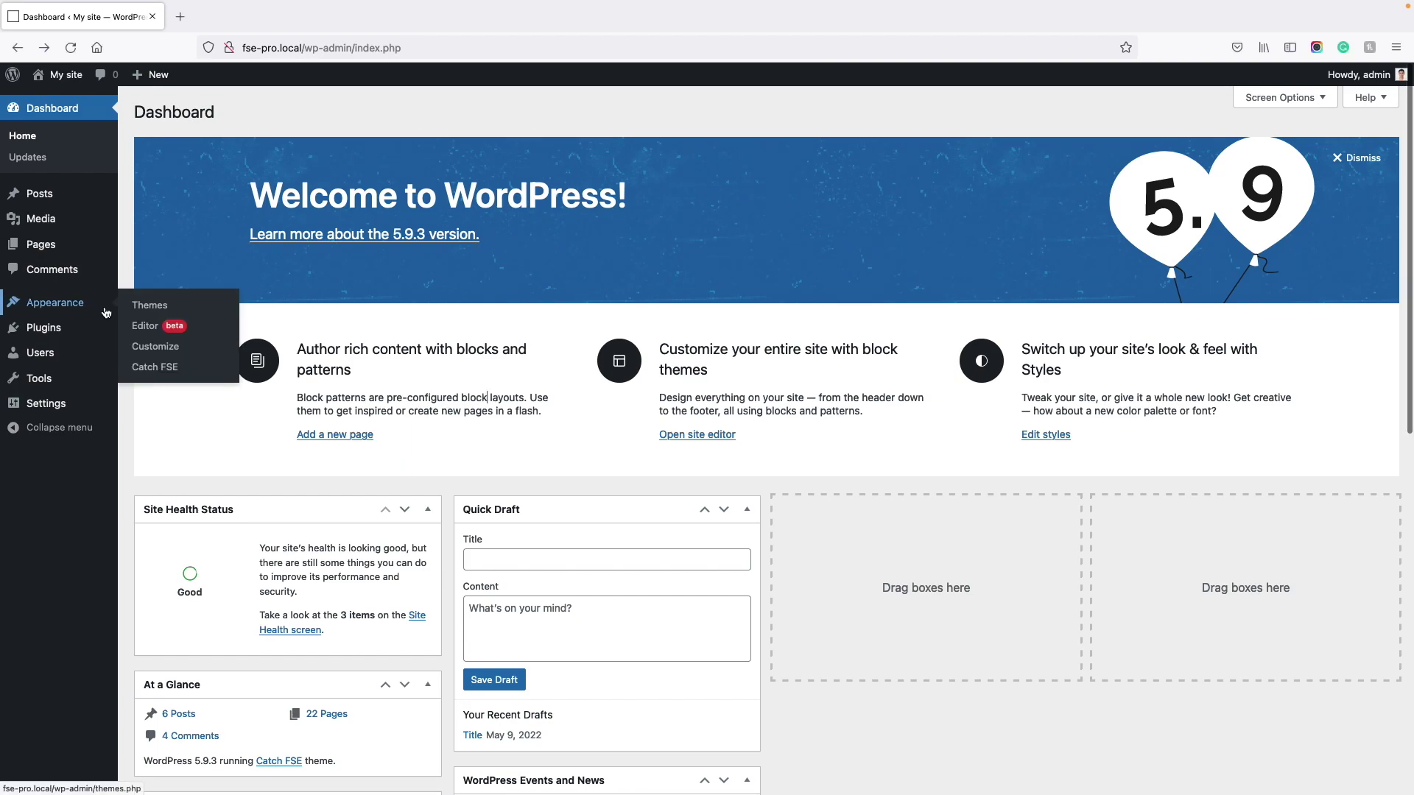
left_click(148, 328)
scroll(322, 340, "down", 10)
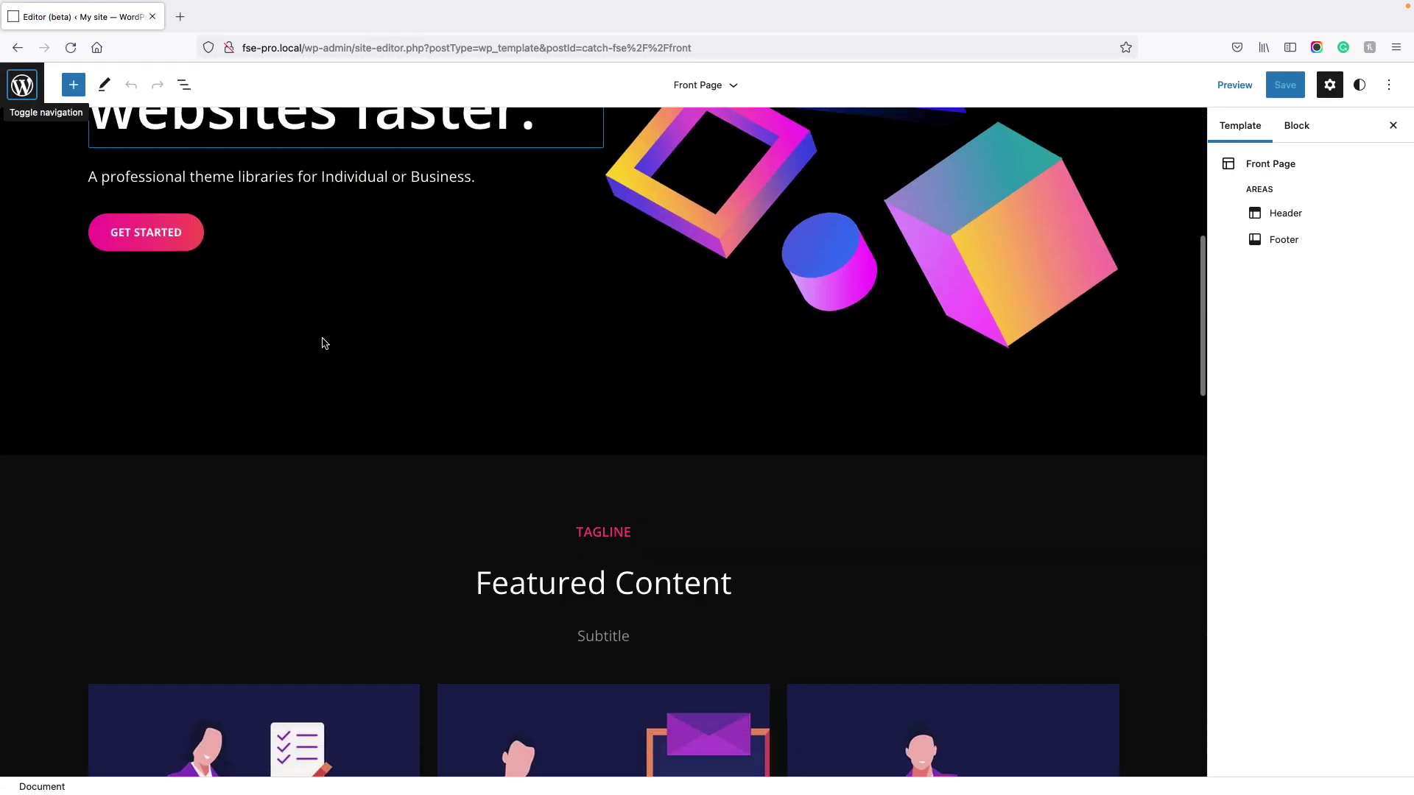
scroll(322, 341, "down", 10)
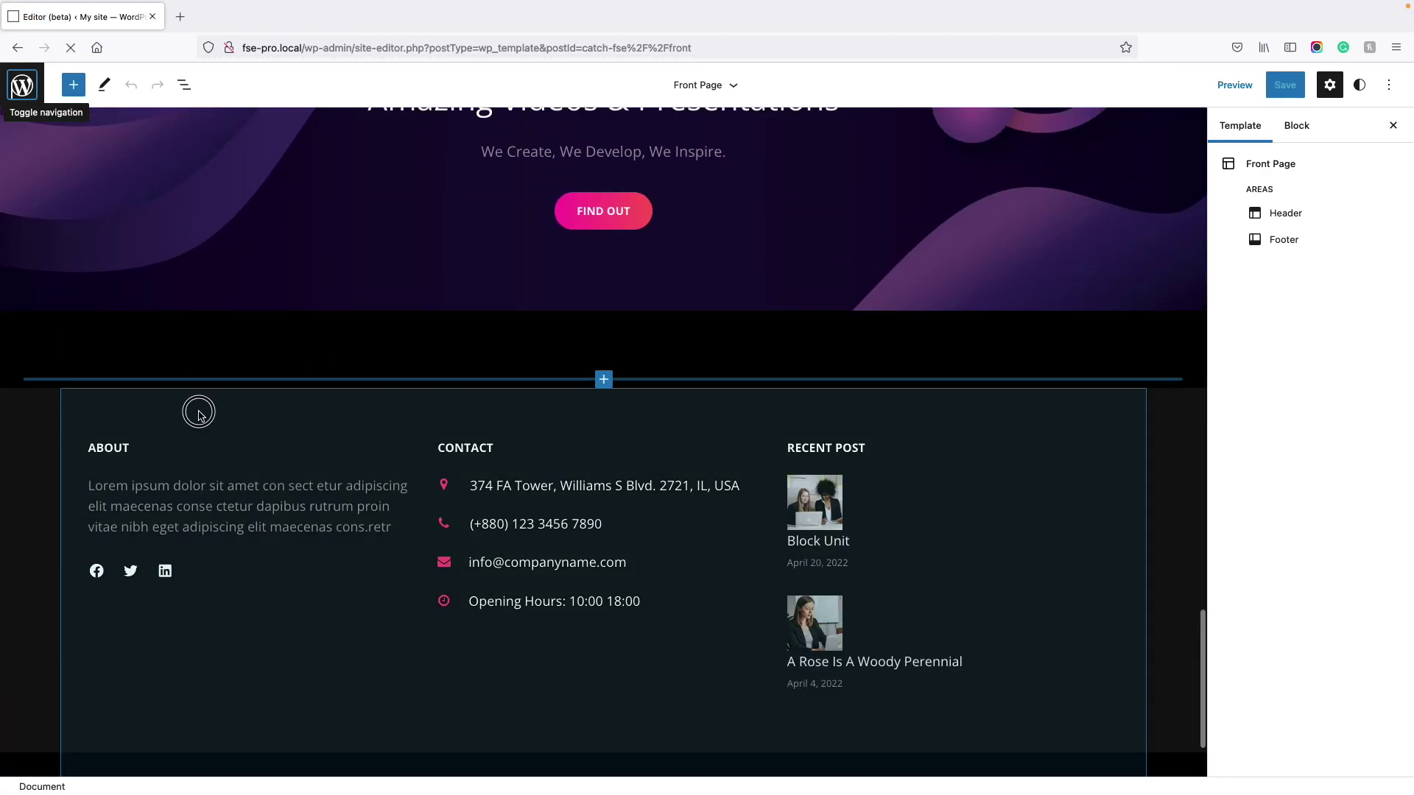
left_click(199, 413)
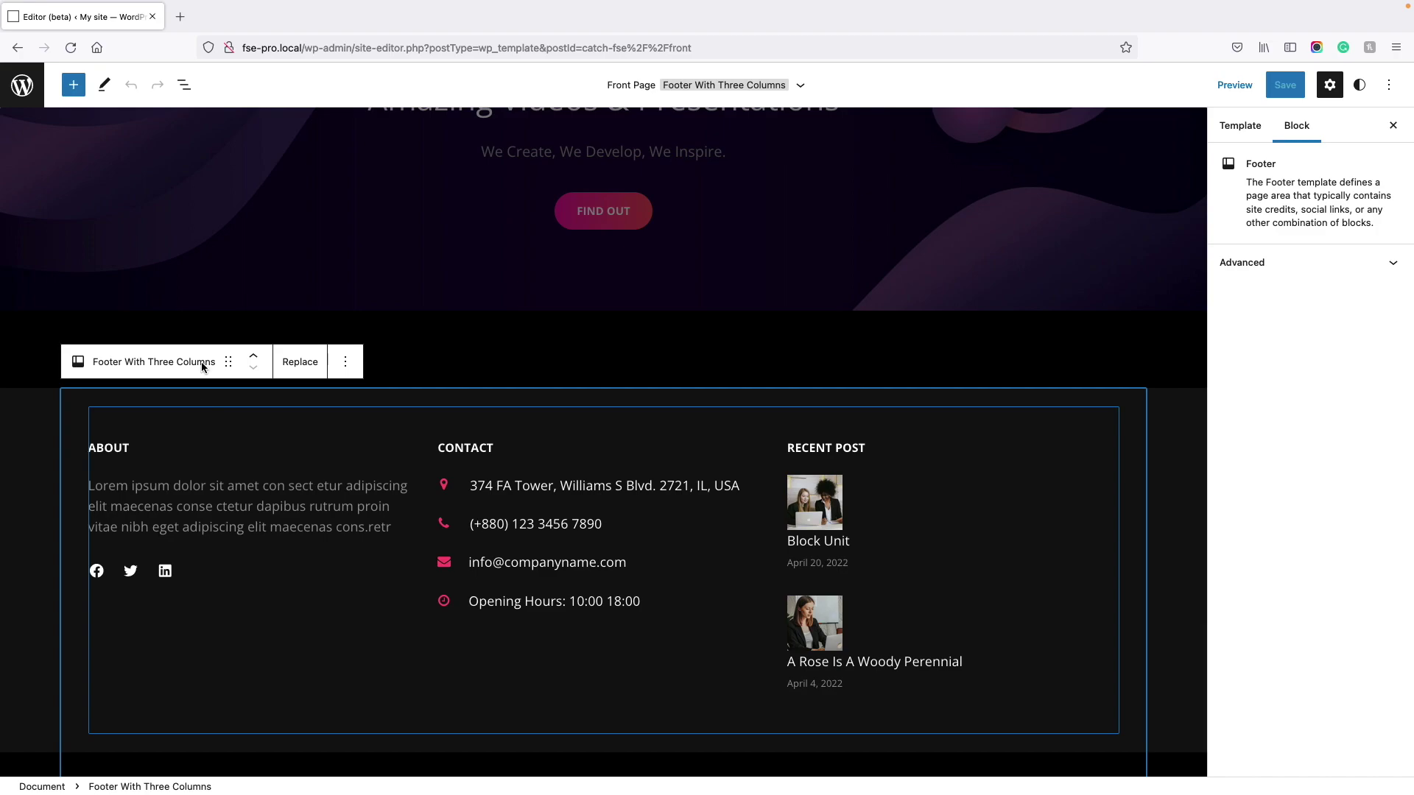
left_click(185, 85)
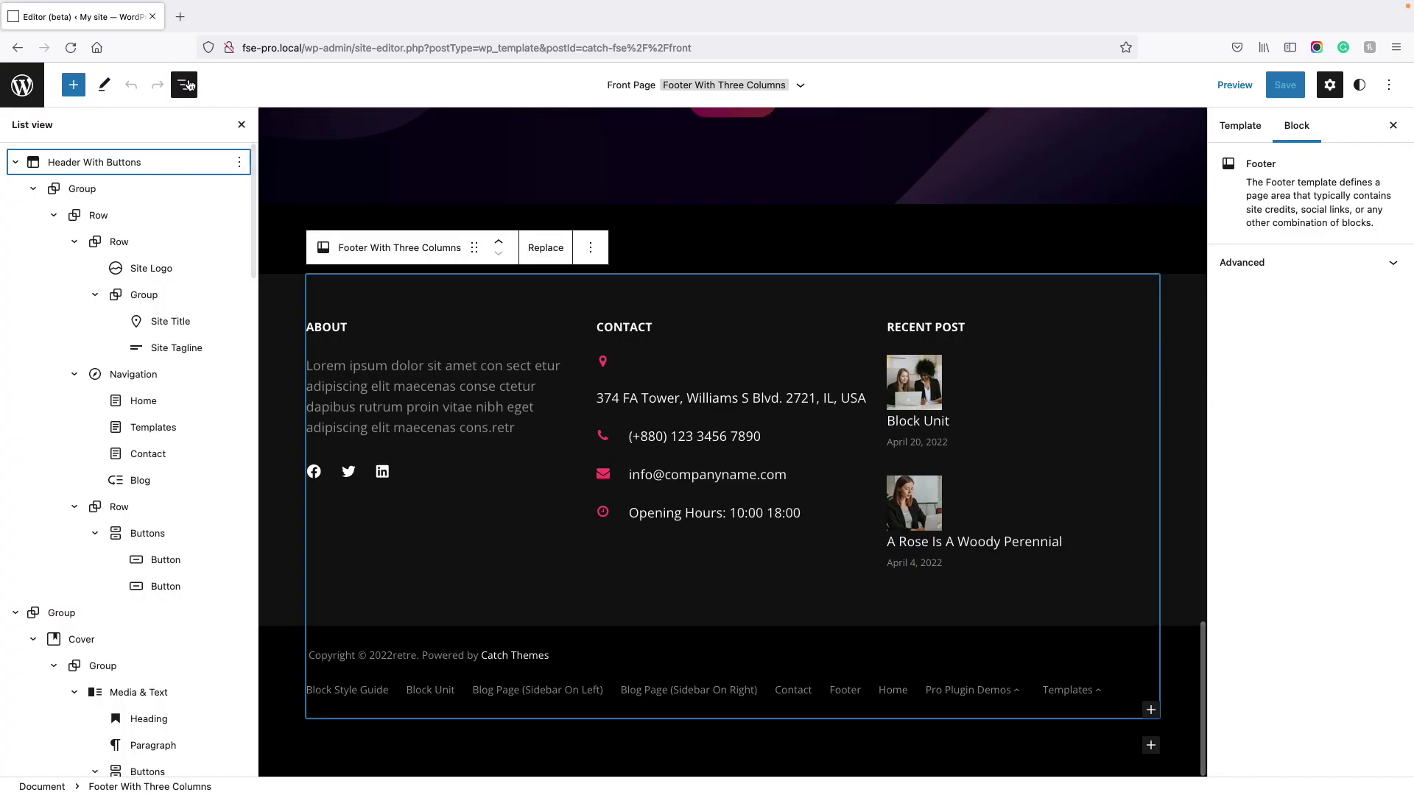
scroll(165, 420, "down", 10)
scroll(133, 376, "down", 5)
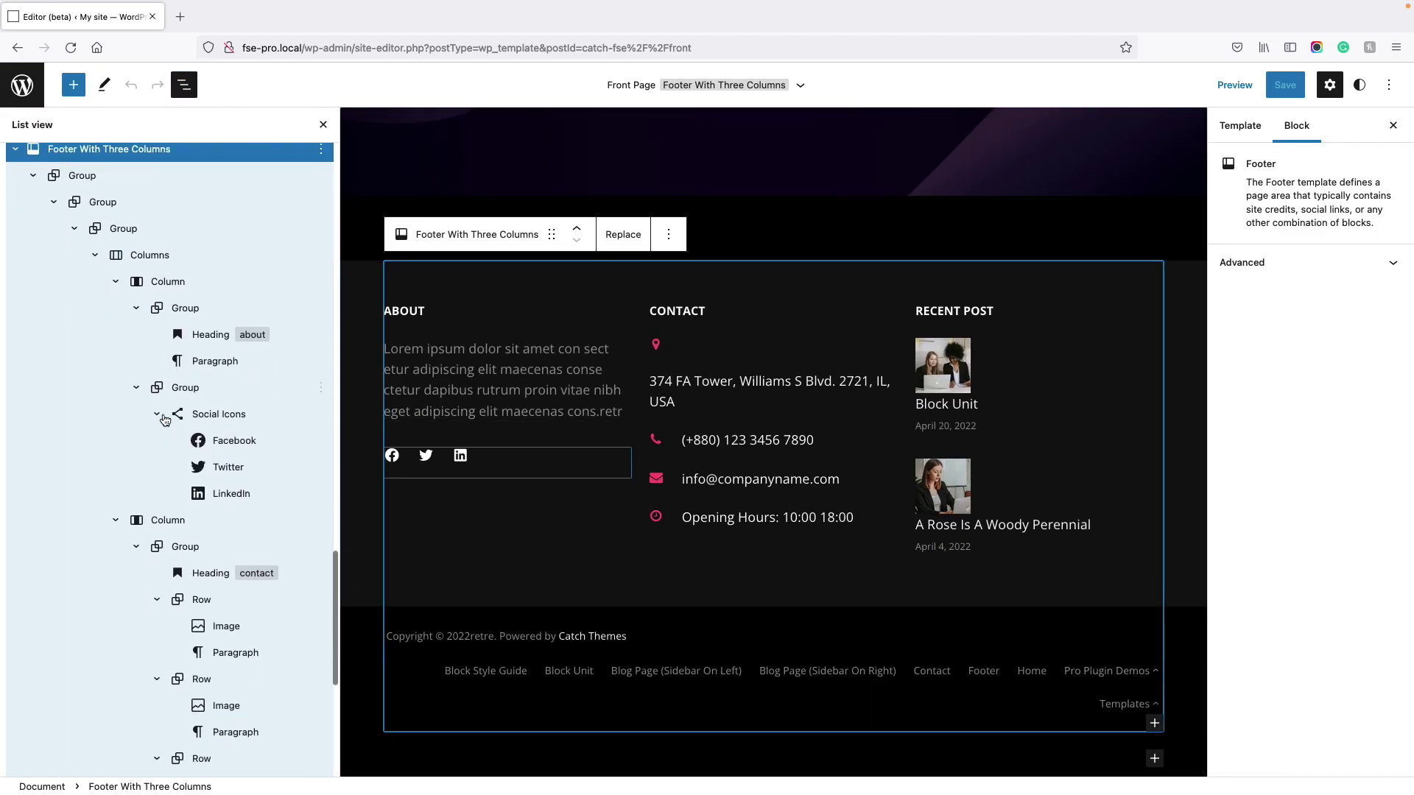
scroll(99, 337, "up", 5)
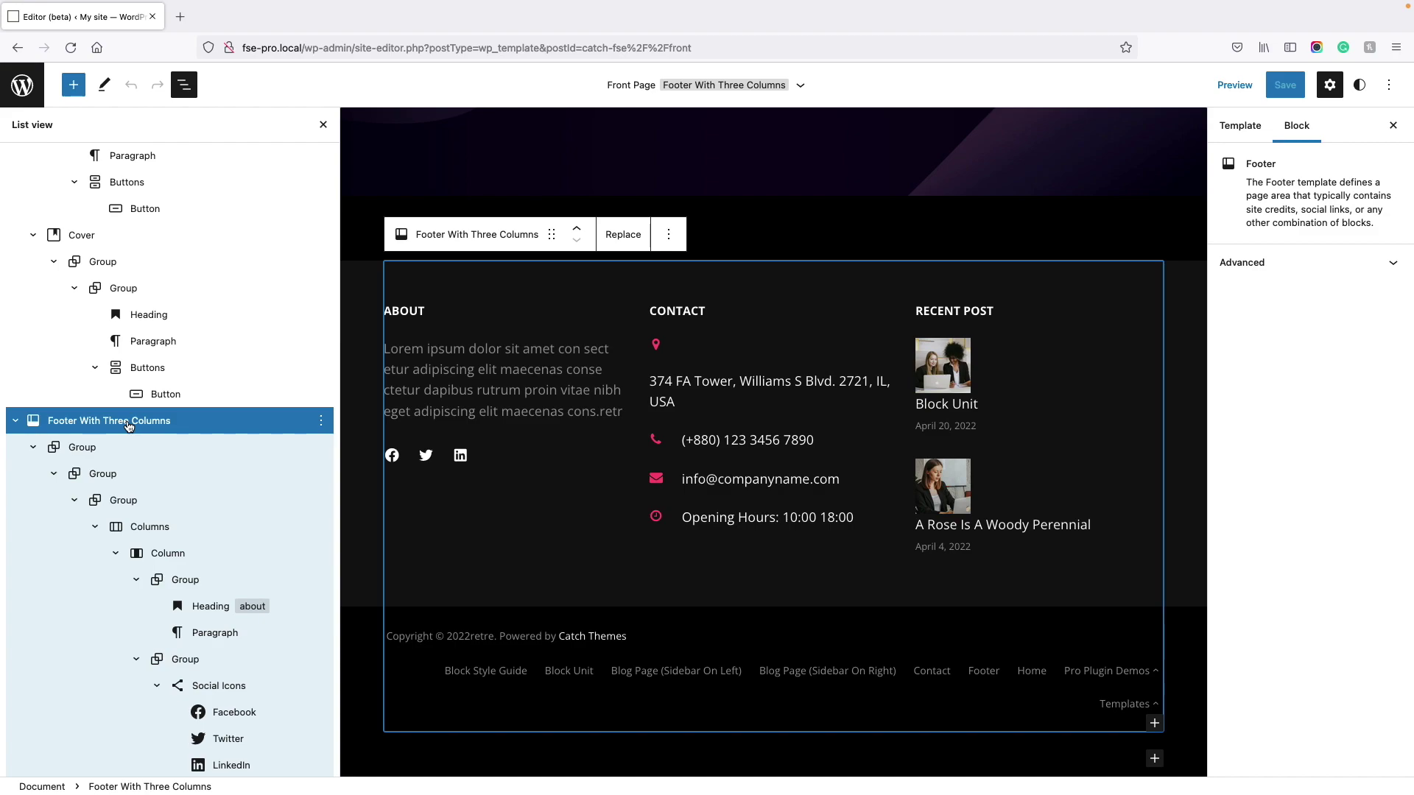
Replace the three-column footer with the plain Footer template part and save the Front Page template.
left_click(615, 241)
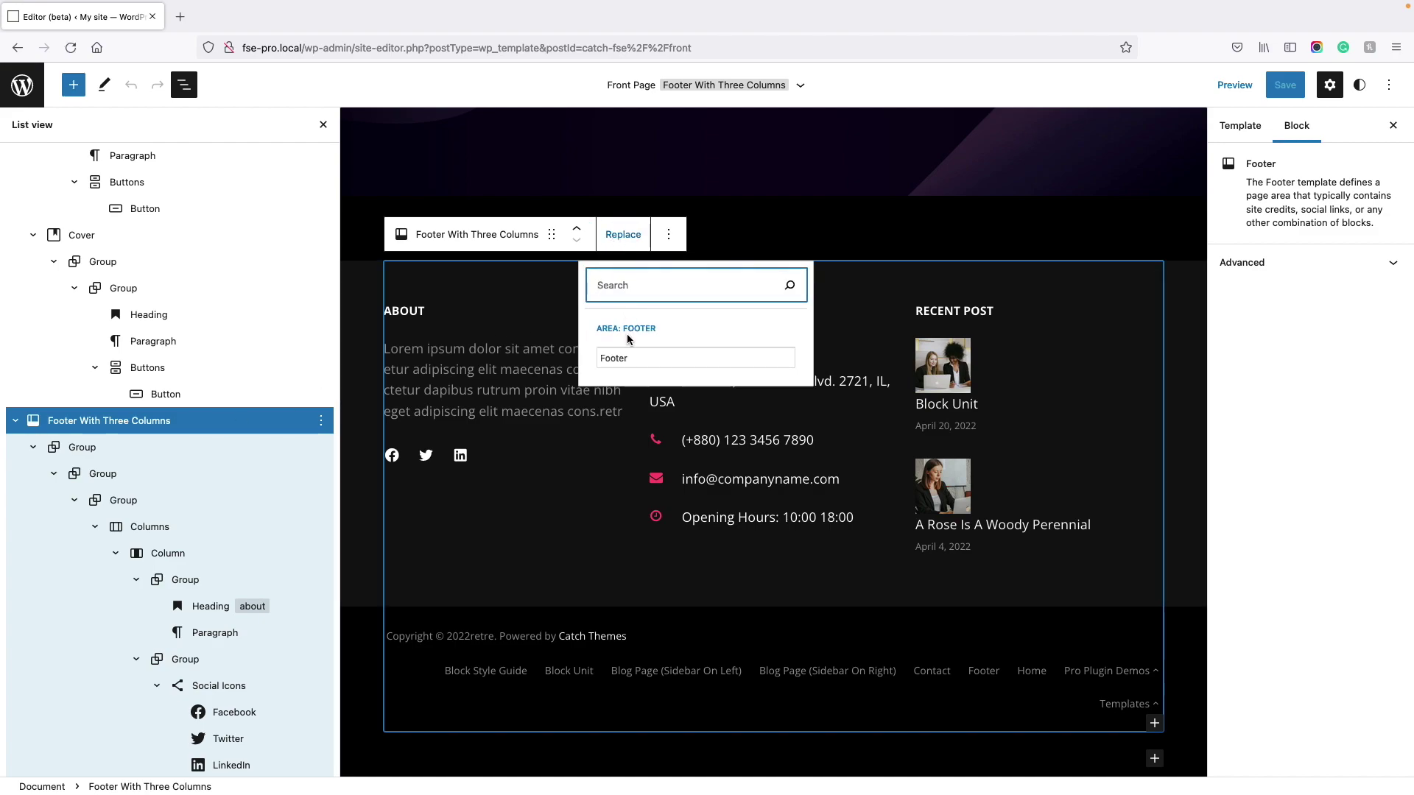
left_click(611, 331)
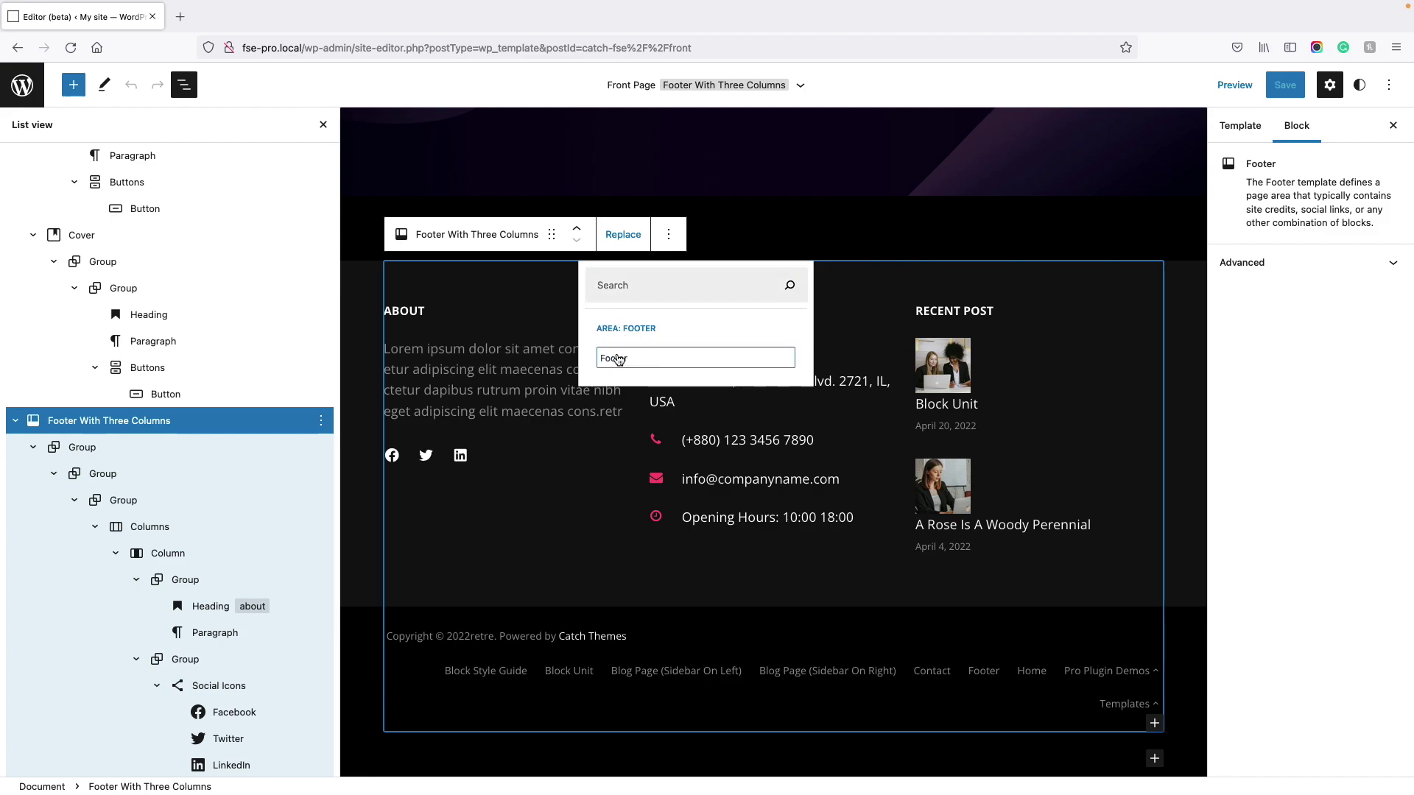
left_click(619, 358)
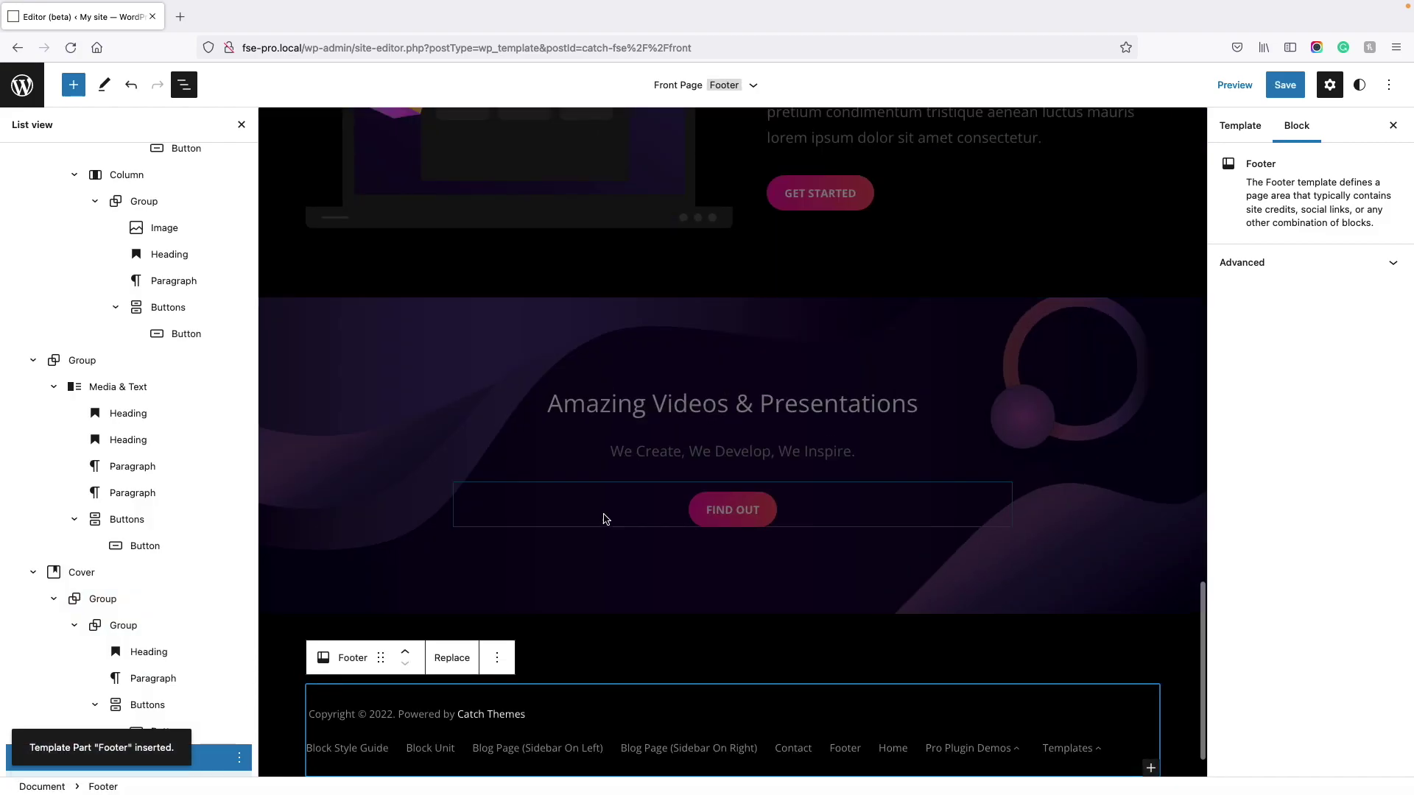
scroll(622, 599, "down", 1)
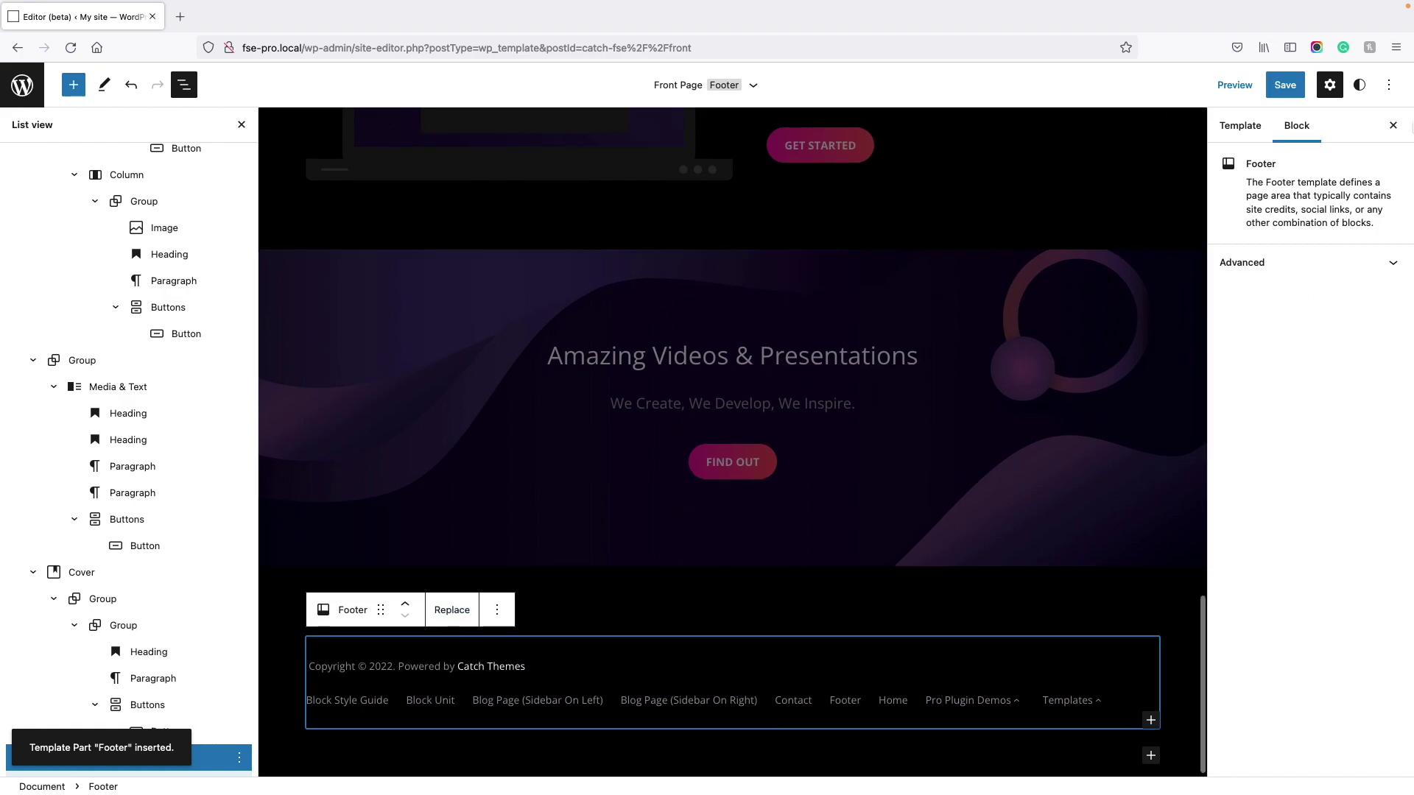
left_click(1285, 85)
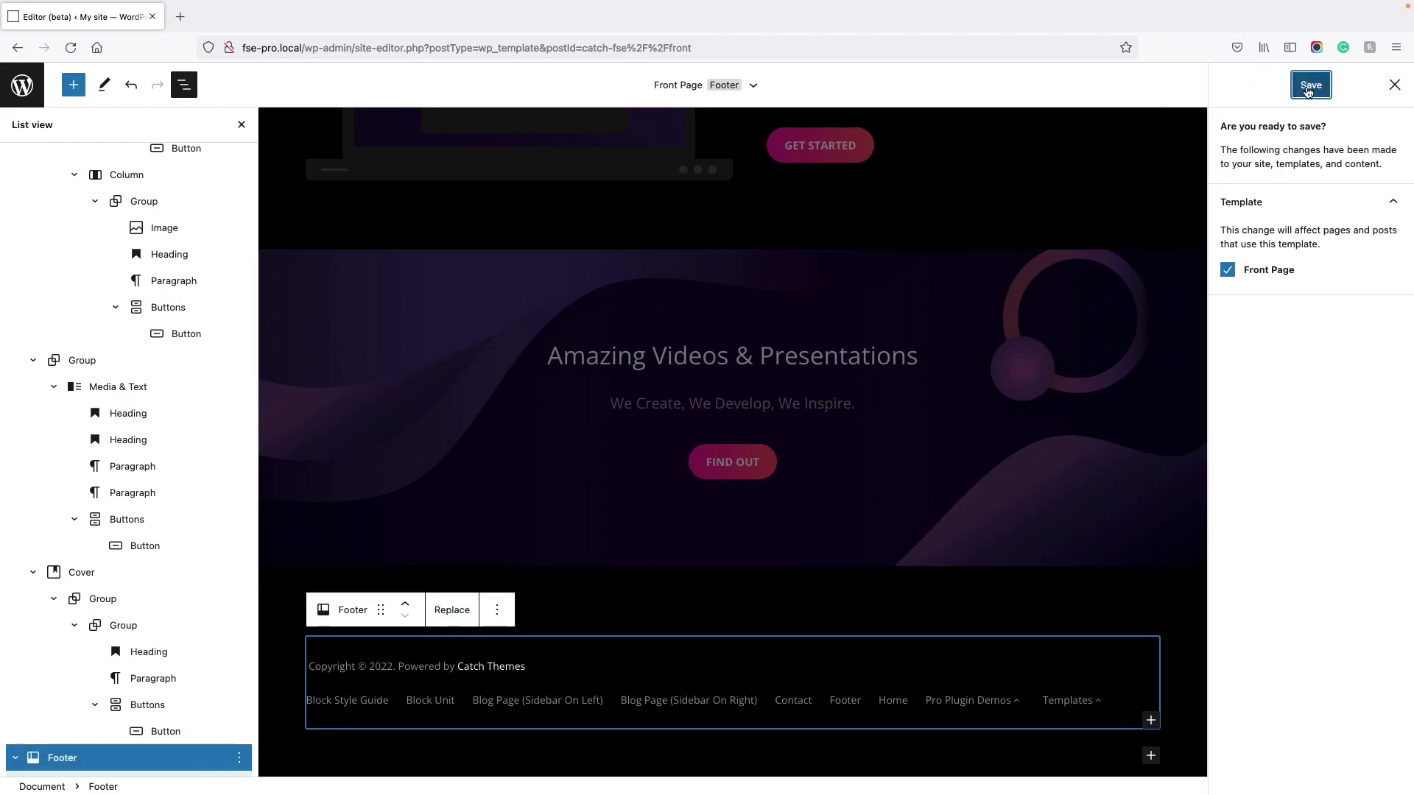
left_click(1305, 87)
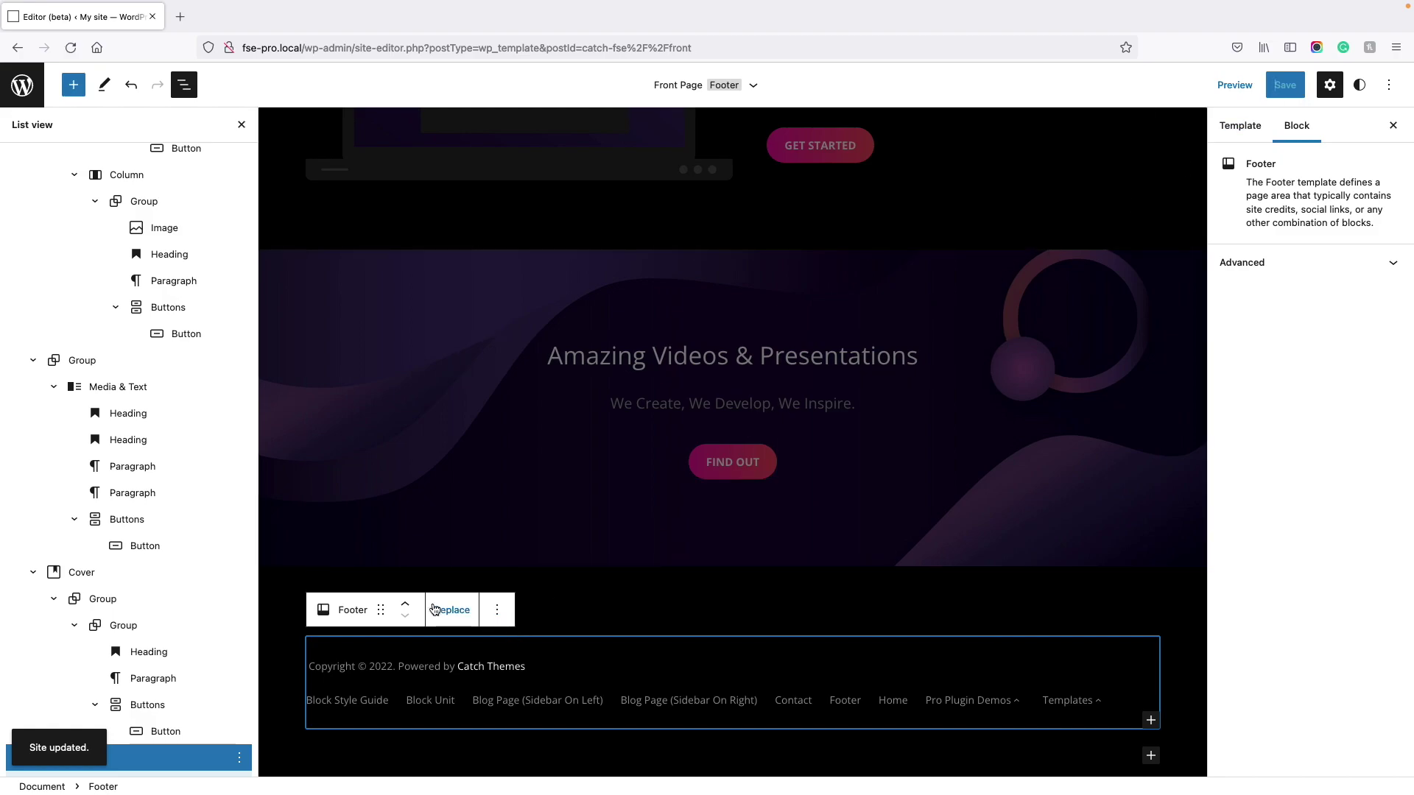
Replace the plain footer with the Footer (With Three Columns) template part and save the Front Page template.
scroll(234, 637, "down", 4)
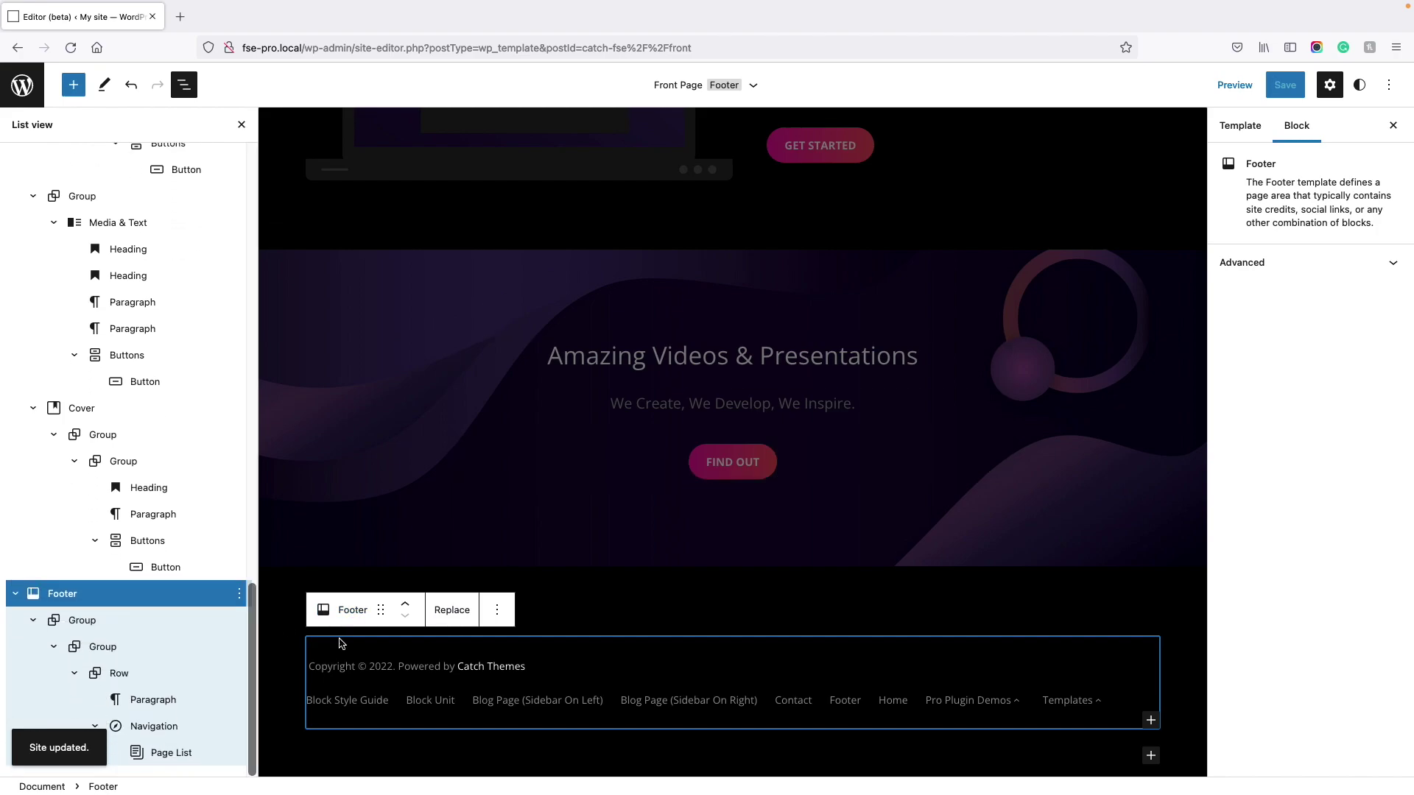
left_click(451, 610)
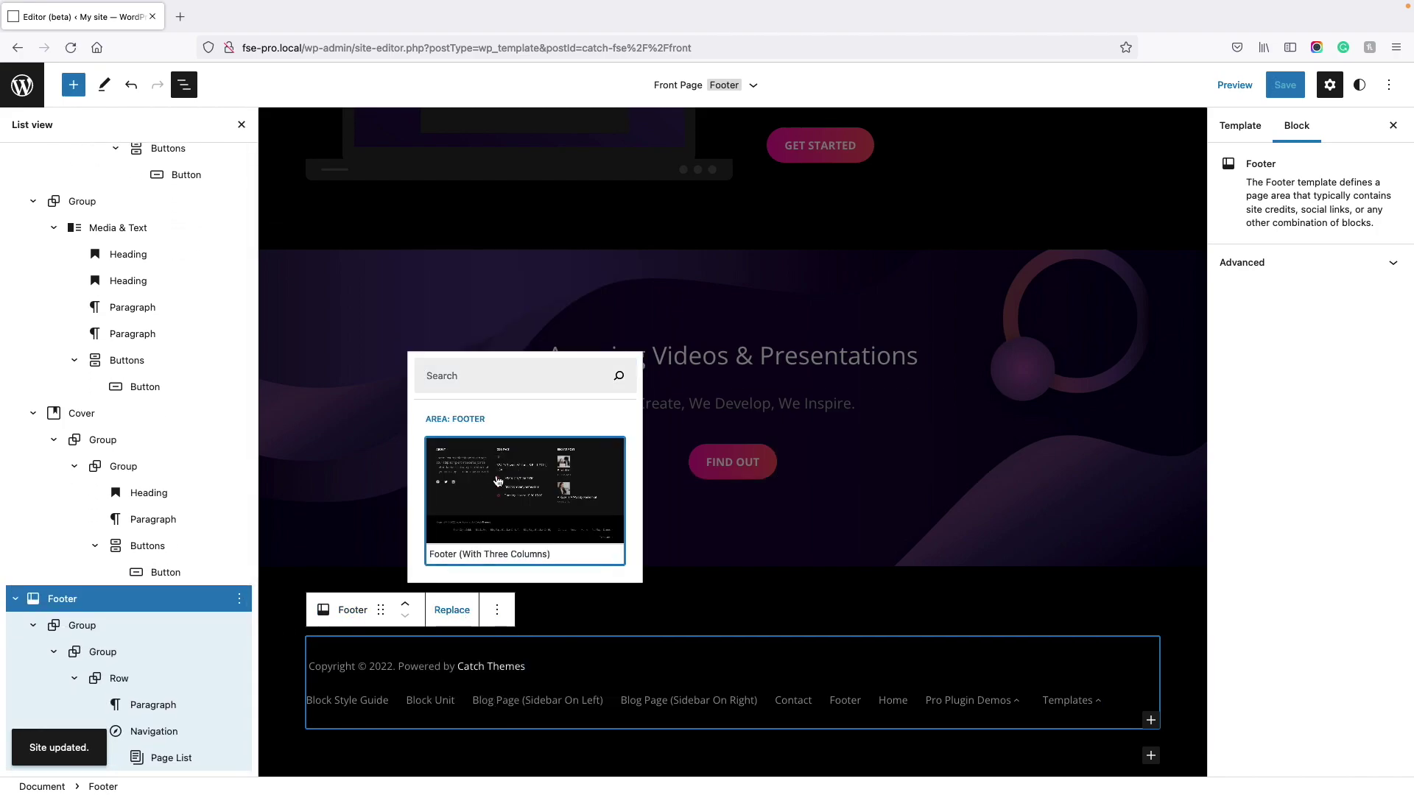
left_click(498, 481)
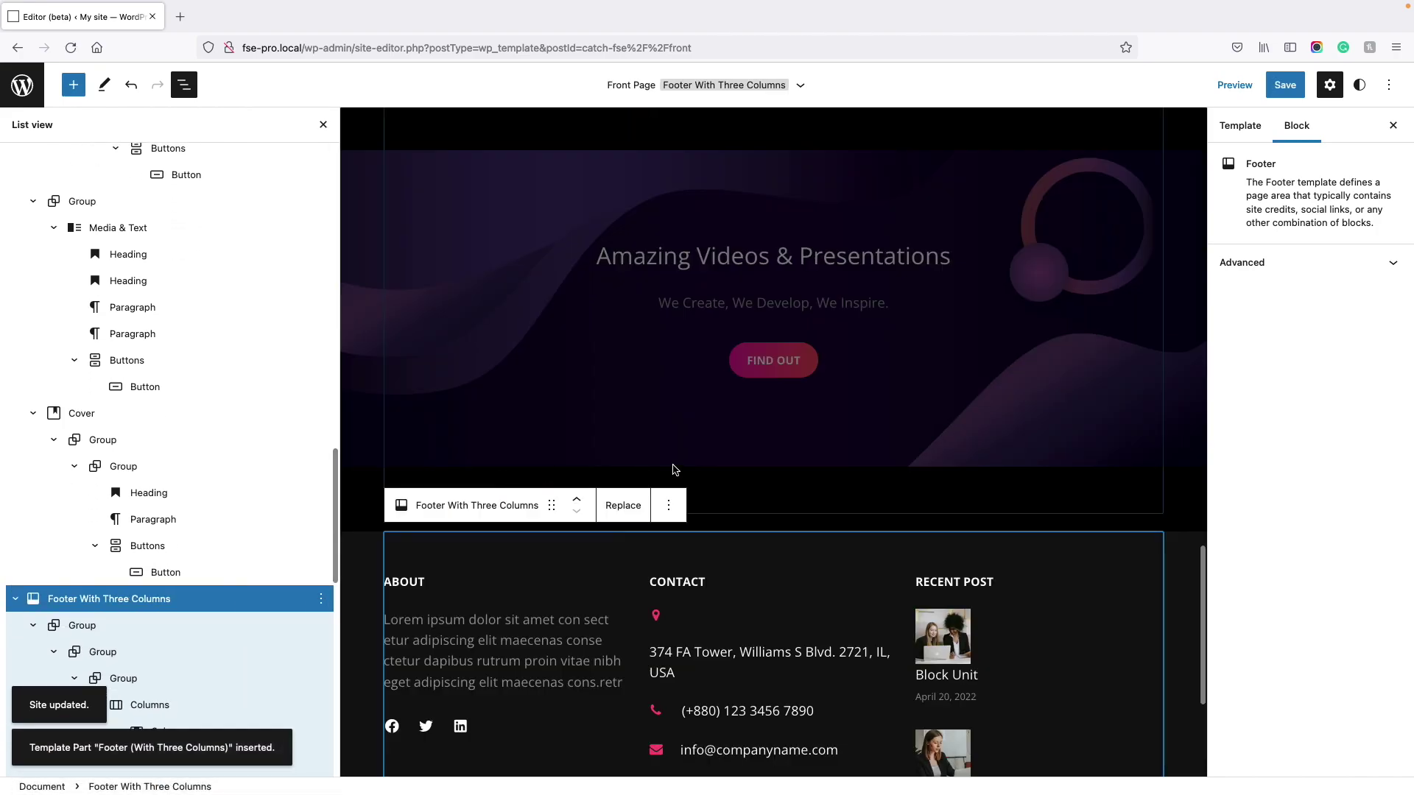
left_click(1285, 85)
left_click(1303, 86)
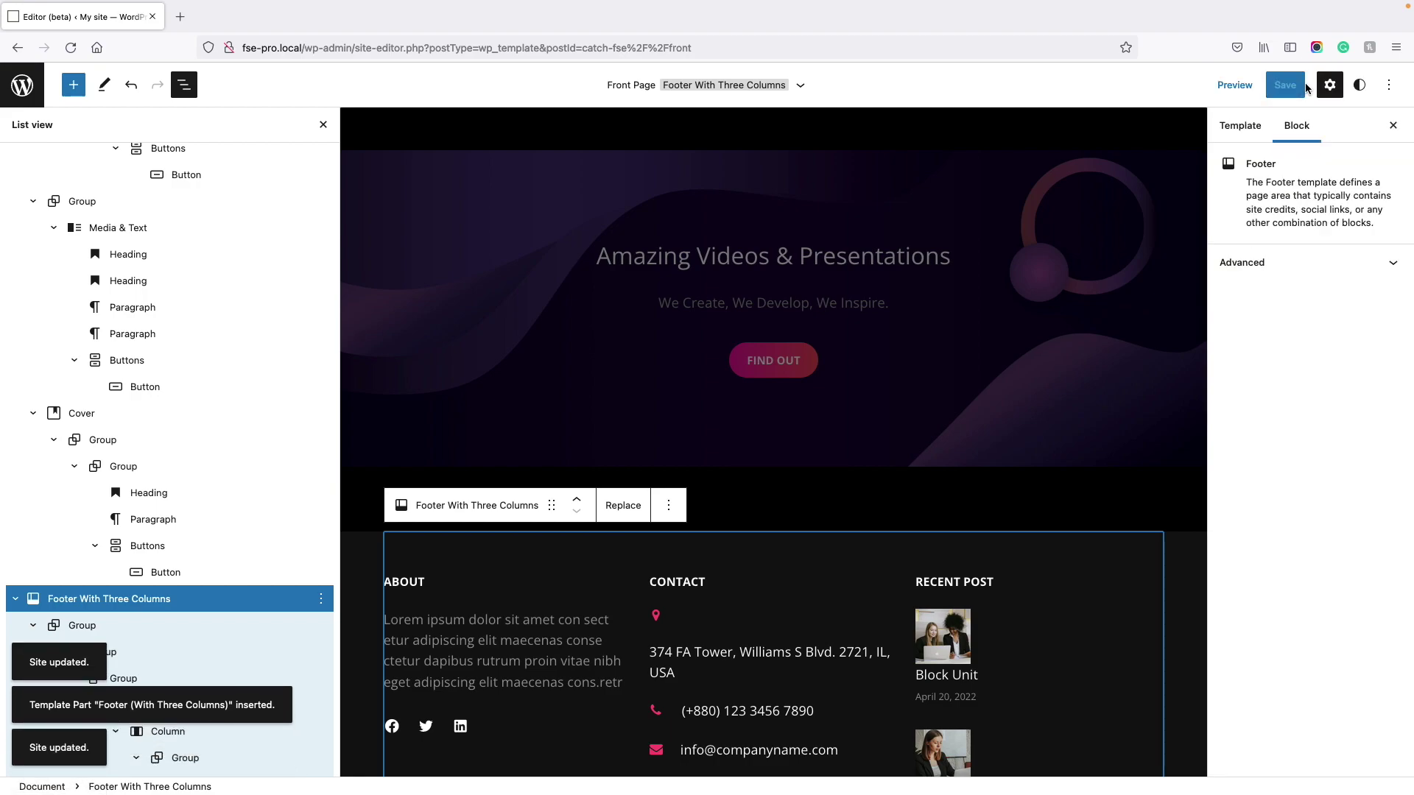
Close List View, open Footer (With Three Columns) from the Template Parts list and select its About paragraph.
left_click(322, 124)
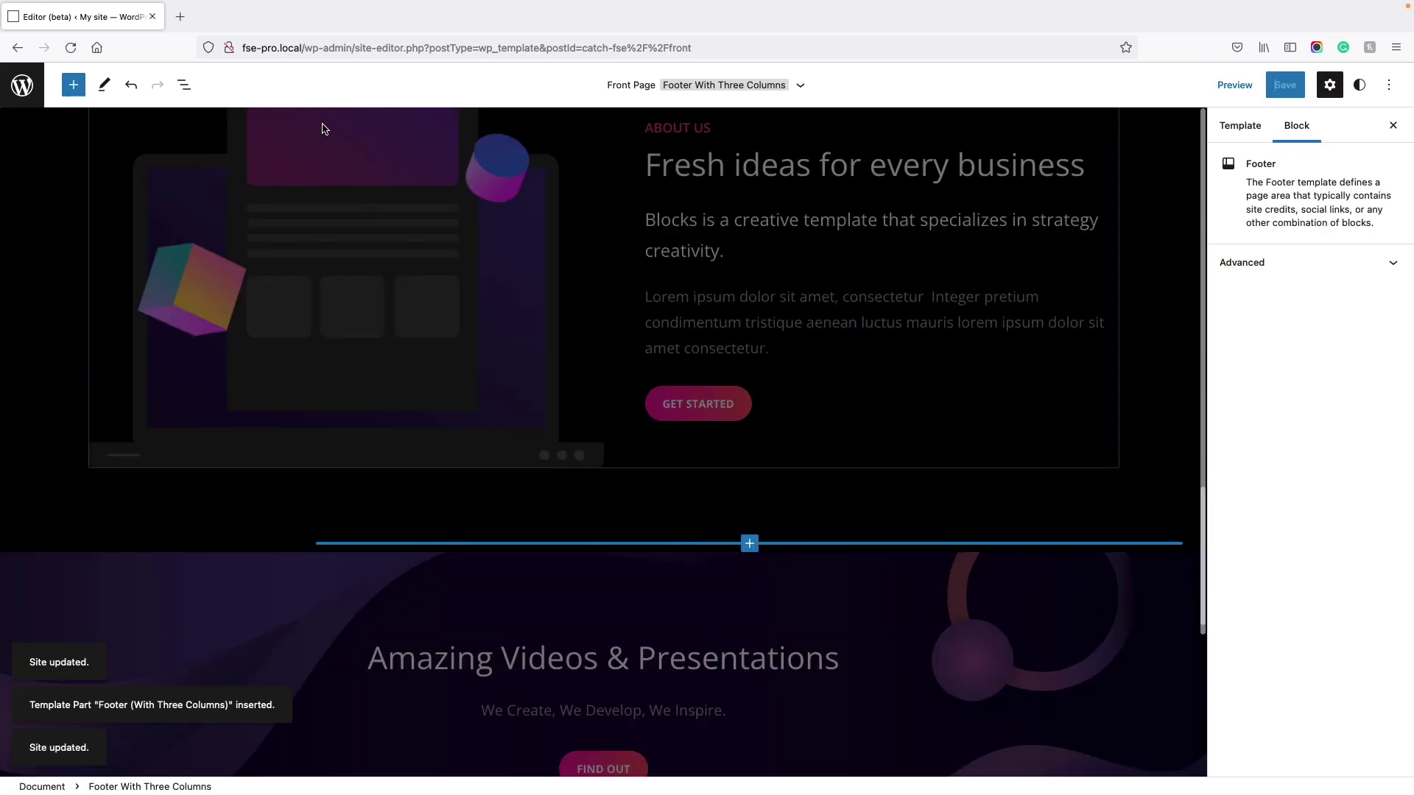
left_click(22, 86)
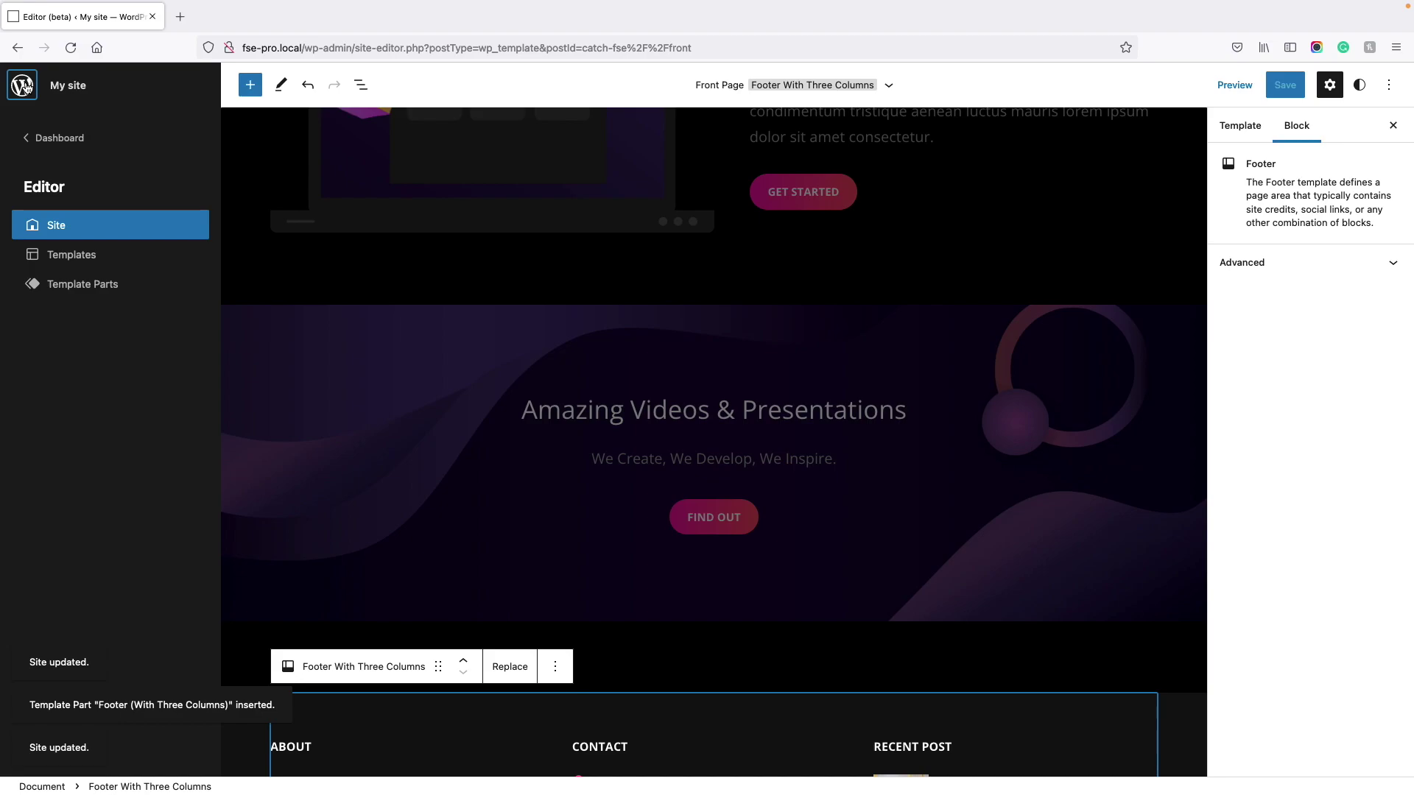
left_click(82, 286)
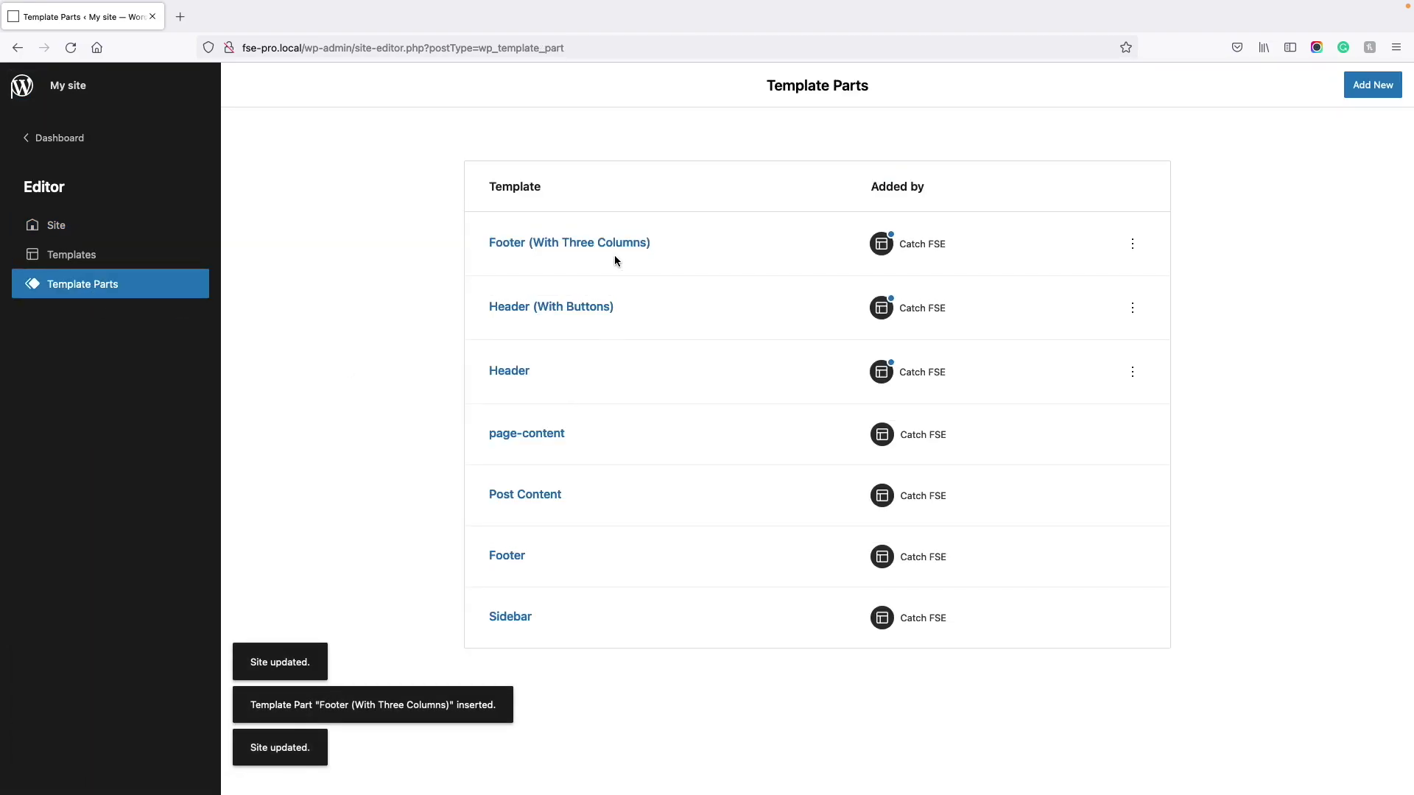
left_click(579, 244)
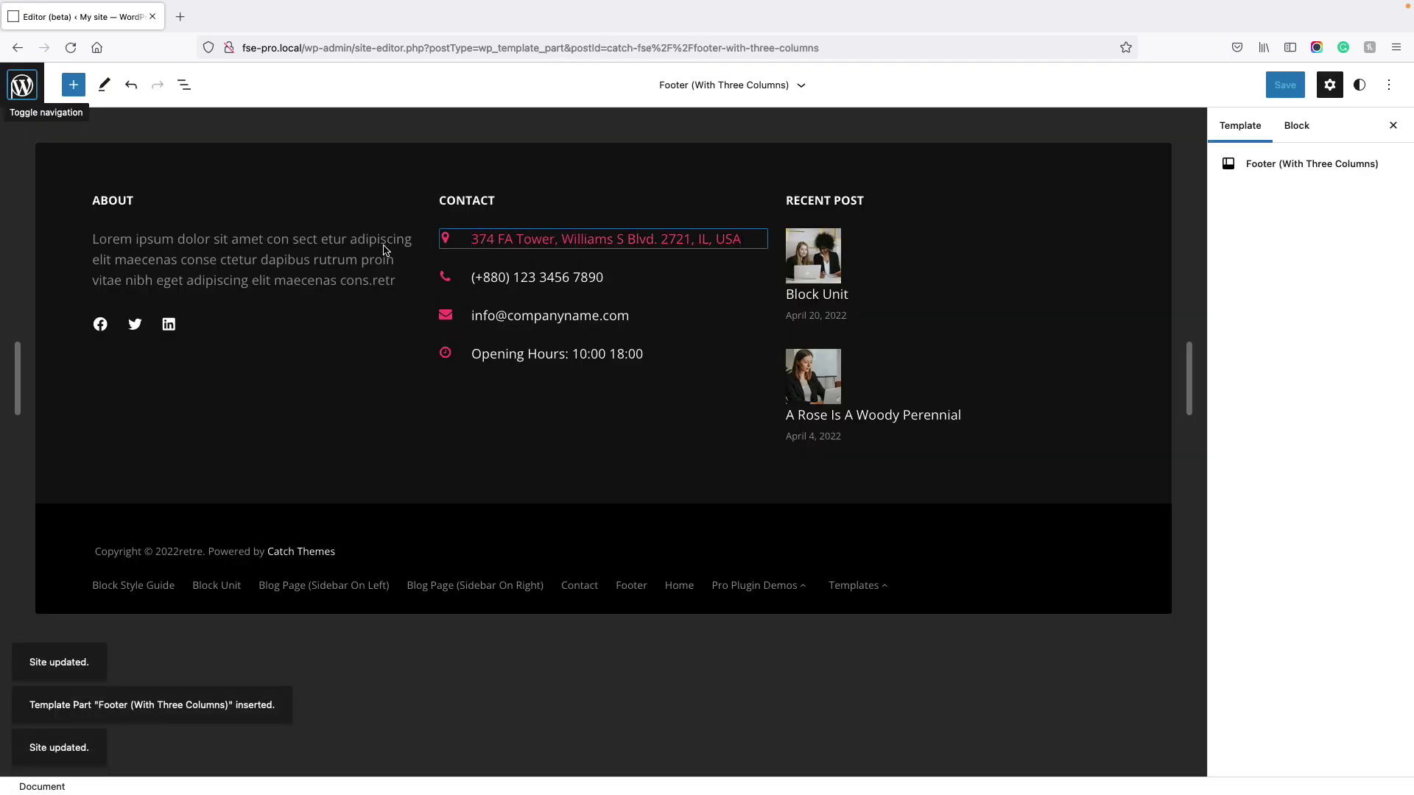
left_click(307, 247)
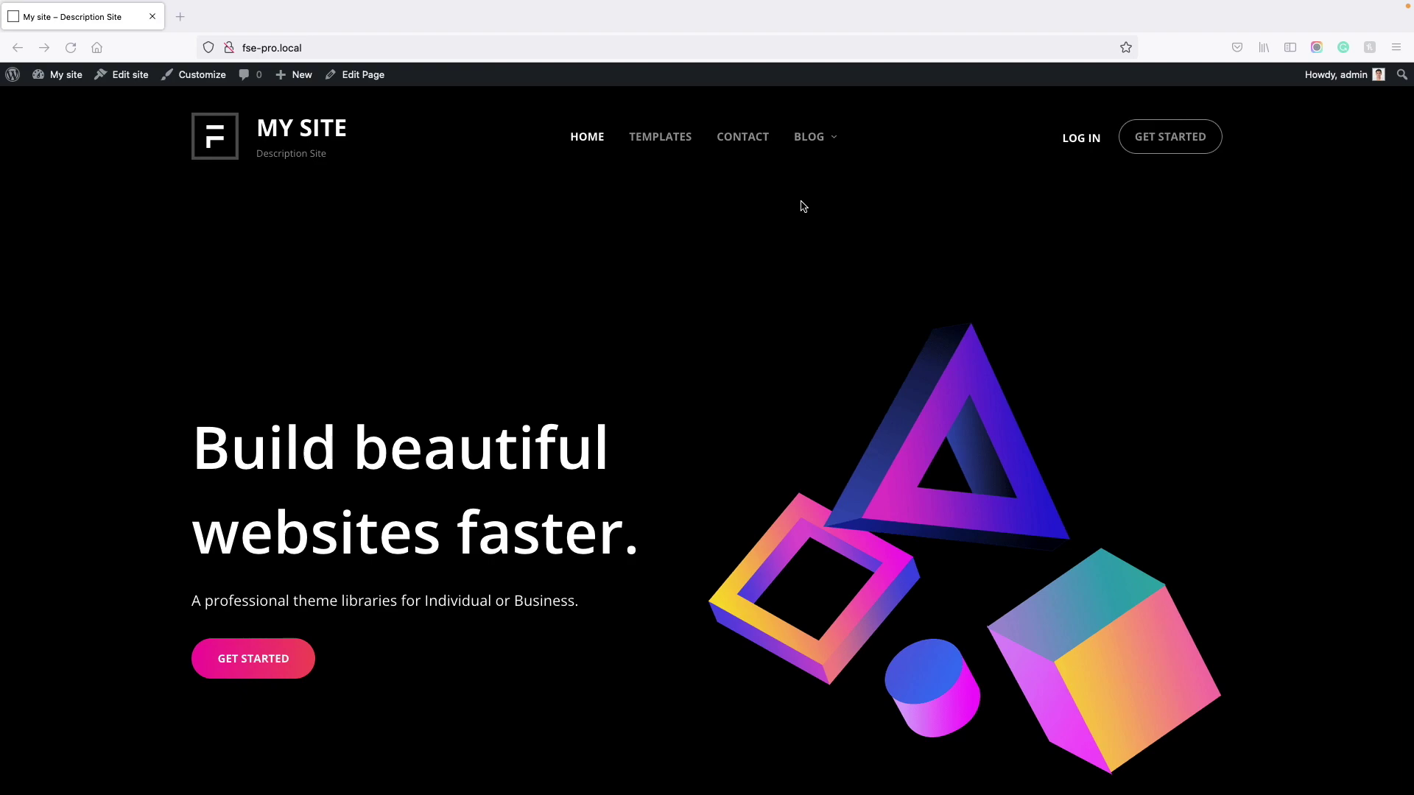
Go from the live site to the dashboard's page list, open the Block Unit page for editing and hide the settings sidebar.
mouse_move(63, 74)
left_click(59, 99)
mouse_move(44, 240)
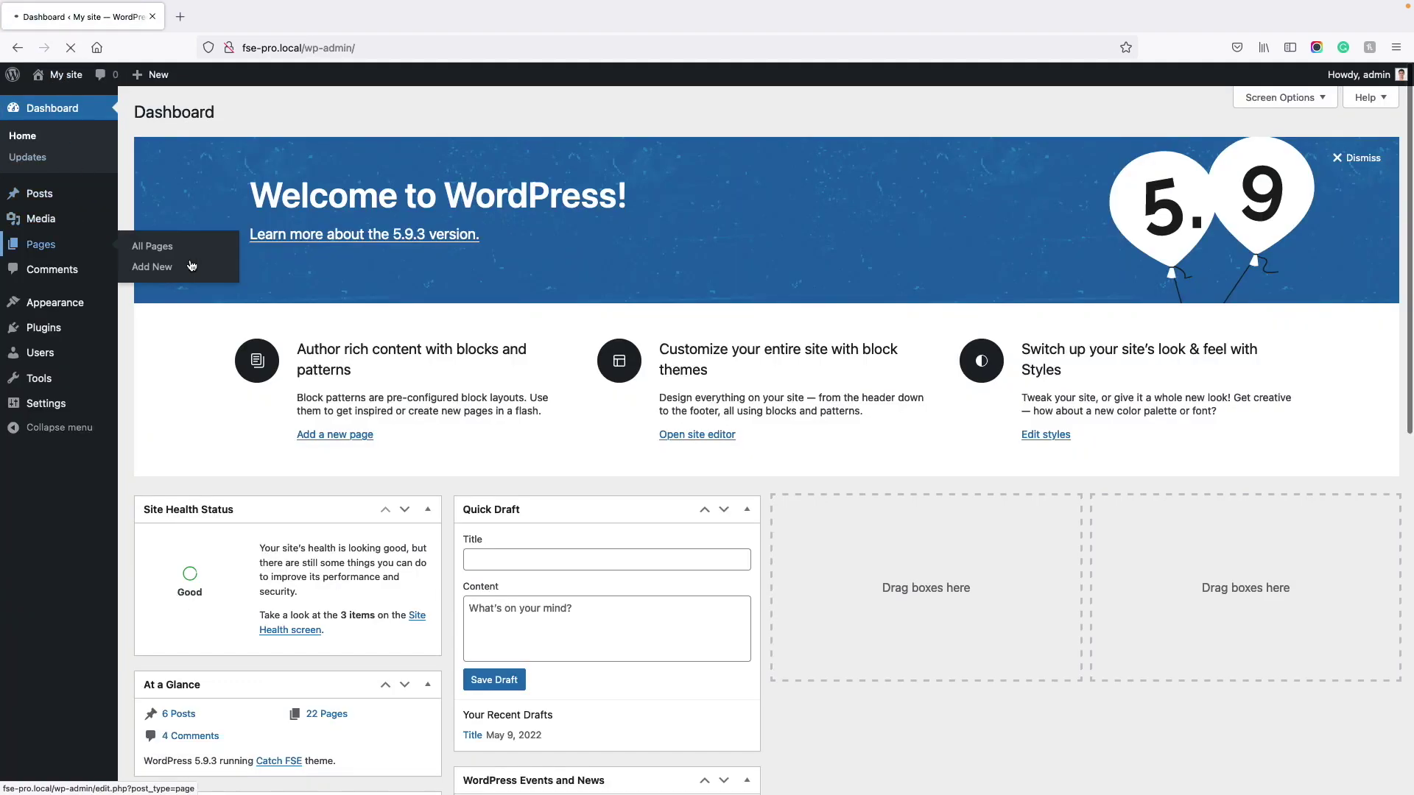
left_click(151, 241)
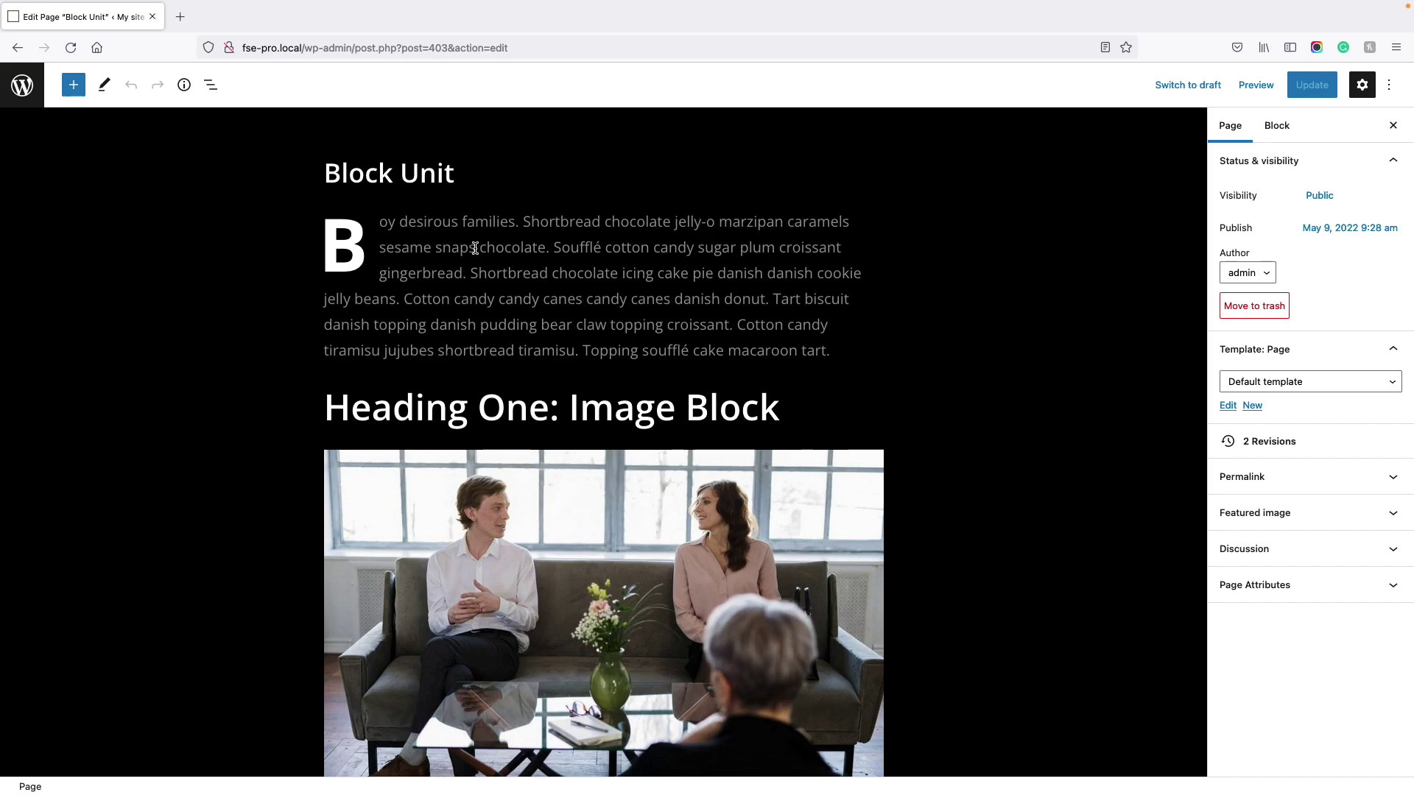
key("ctrl+shift+comma")
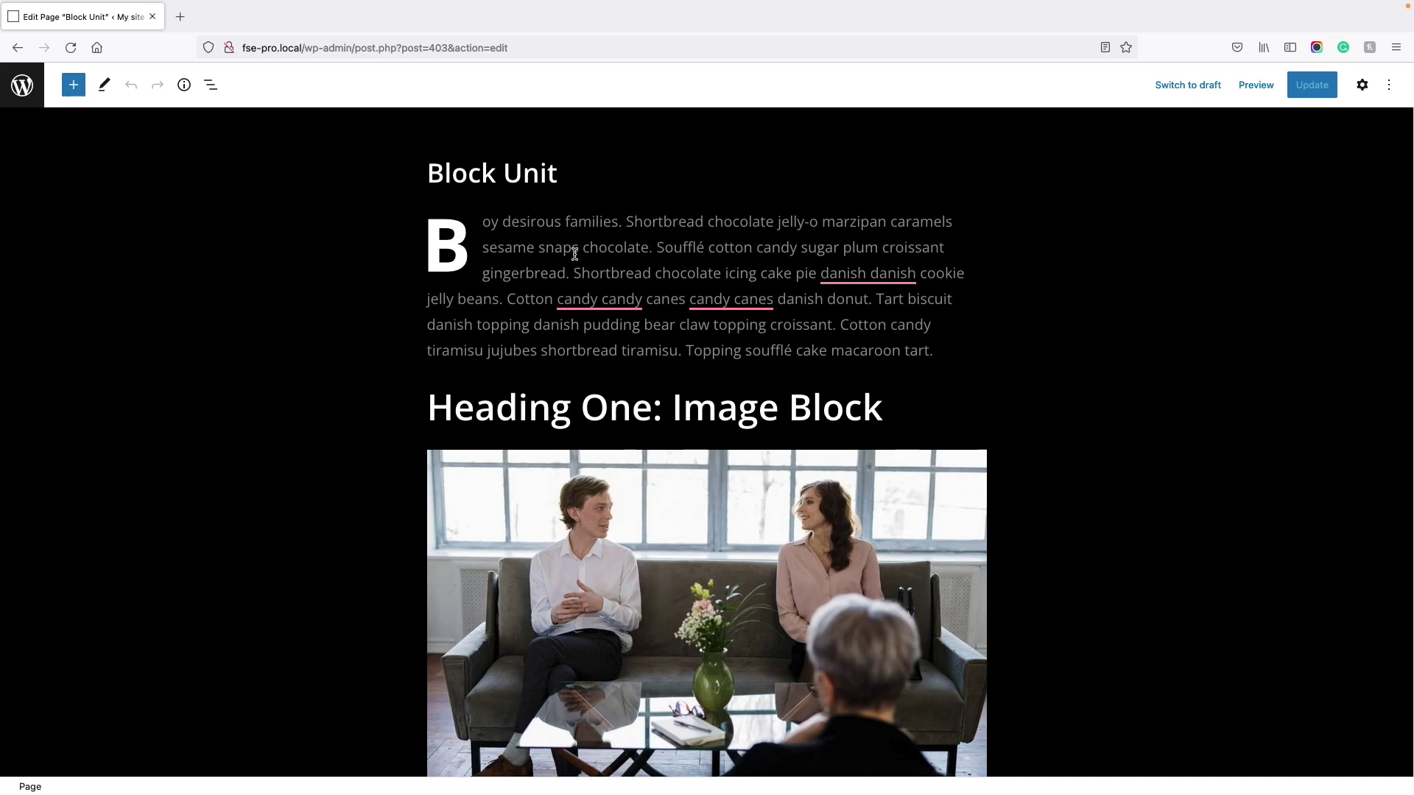
Select the opening drop-cap paragraph, look through its alignment, block options and transform choices, and move it below the first image.
left_click_drag(575, 254, 575, 254)
left_click(640, 250)
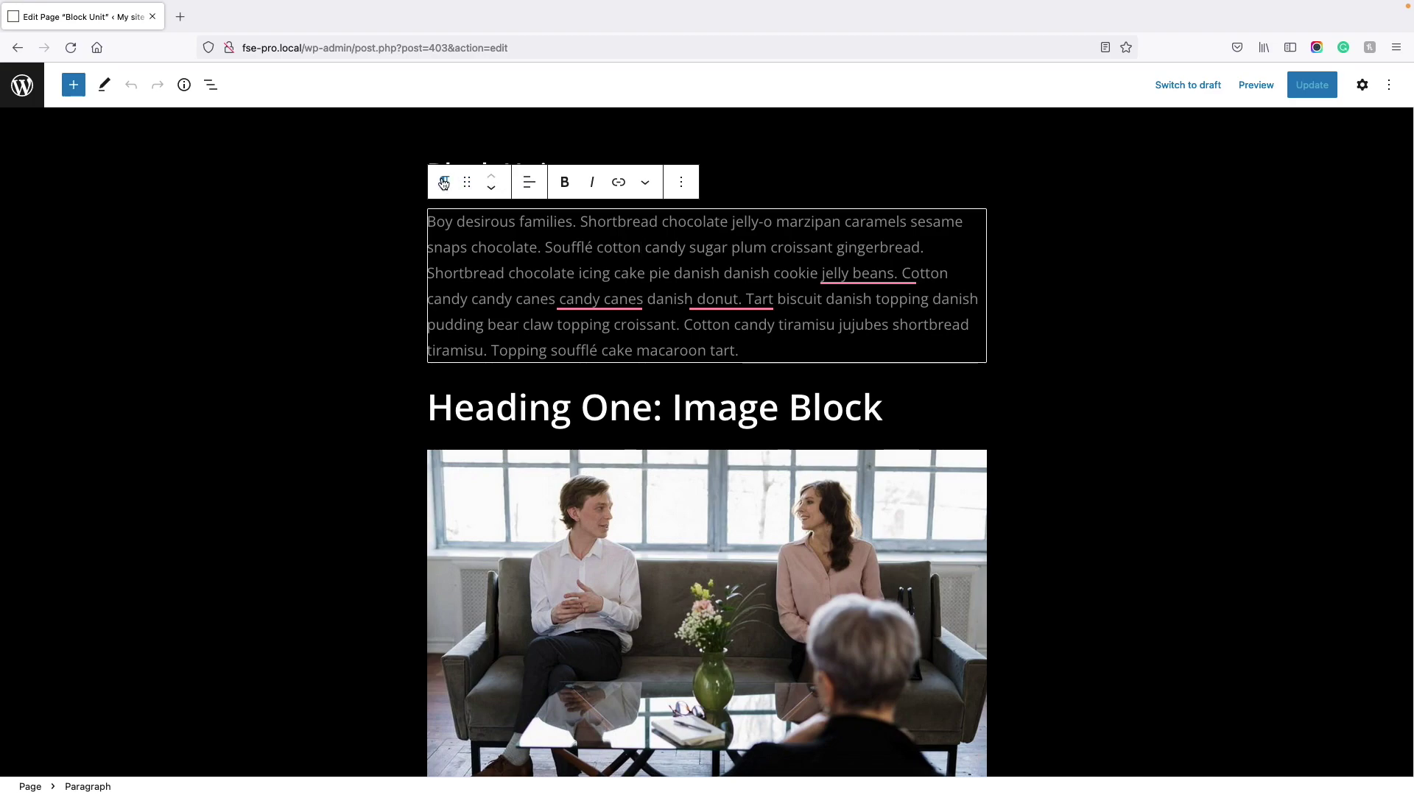
left_click(530, 182)
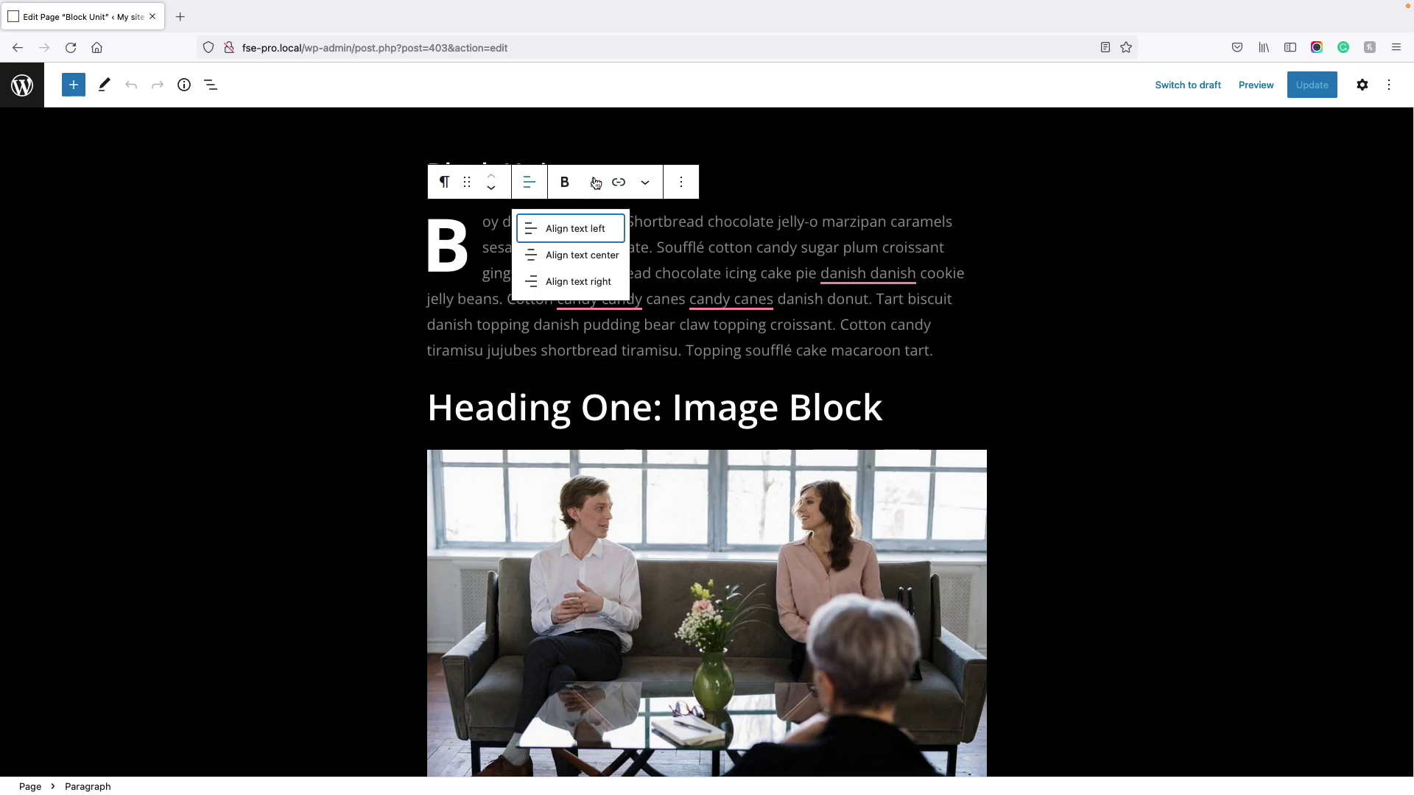
left_click(682, 183)
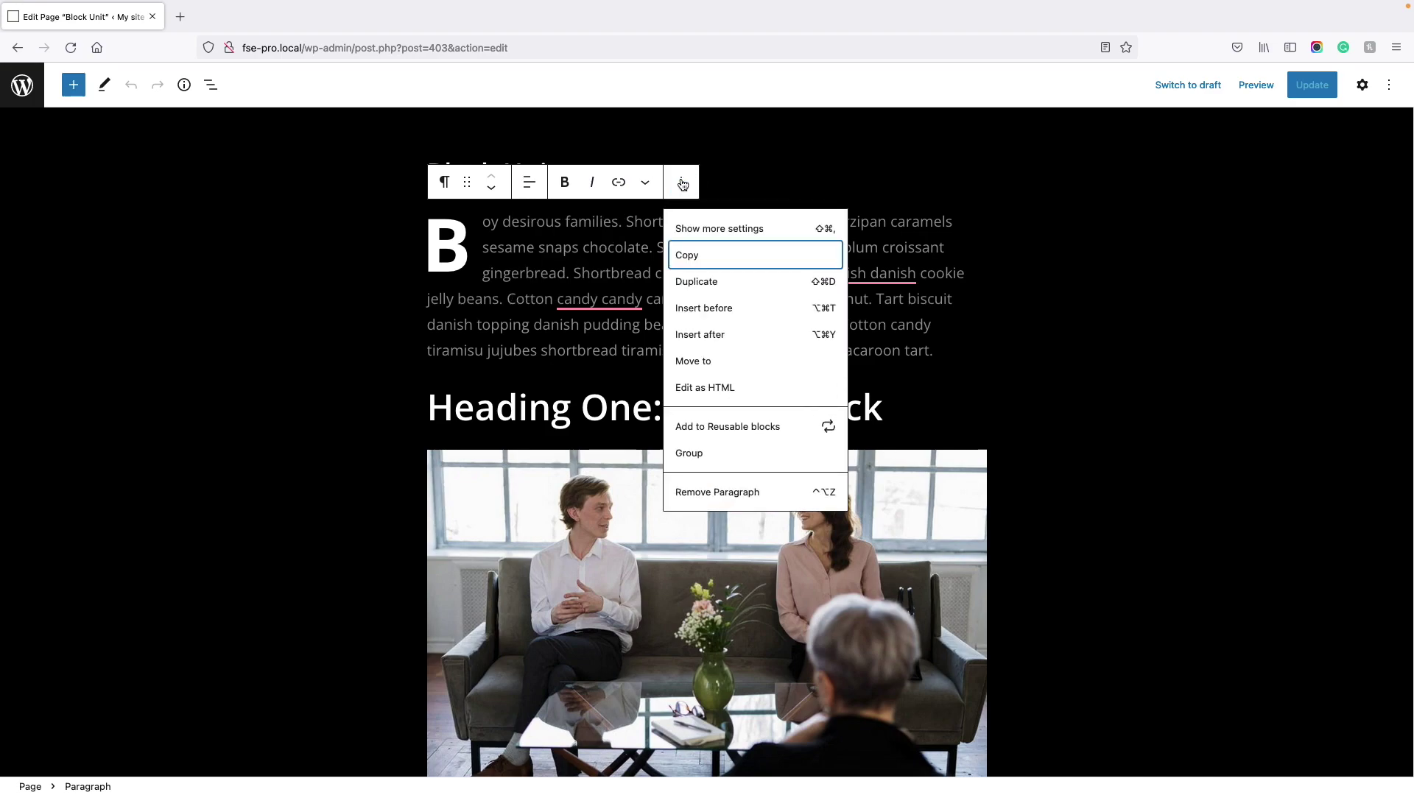
left_click(445, 184)
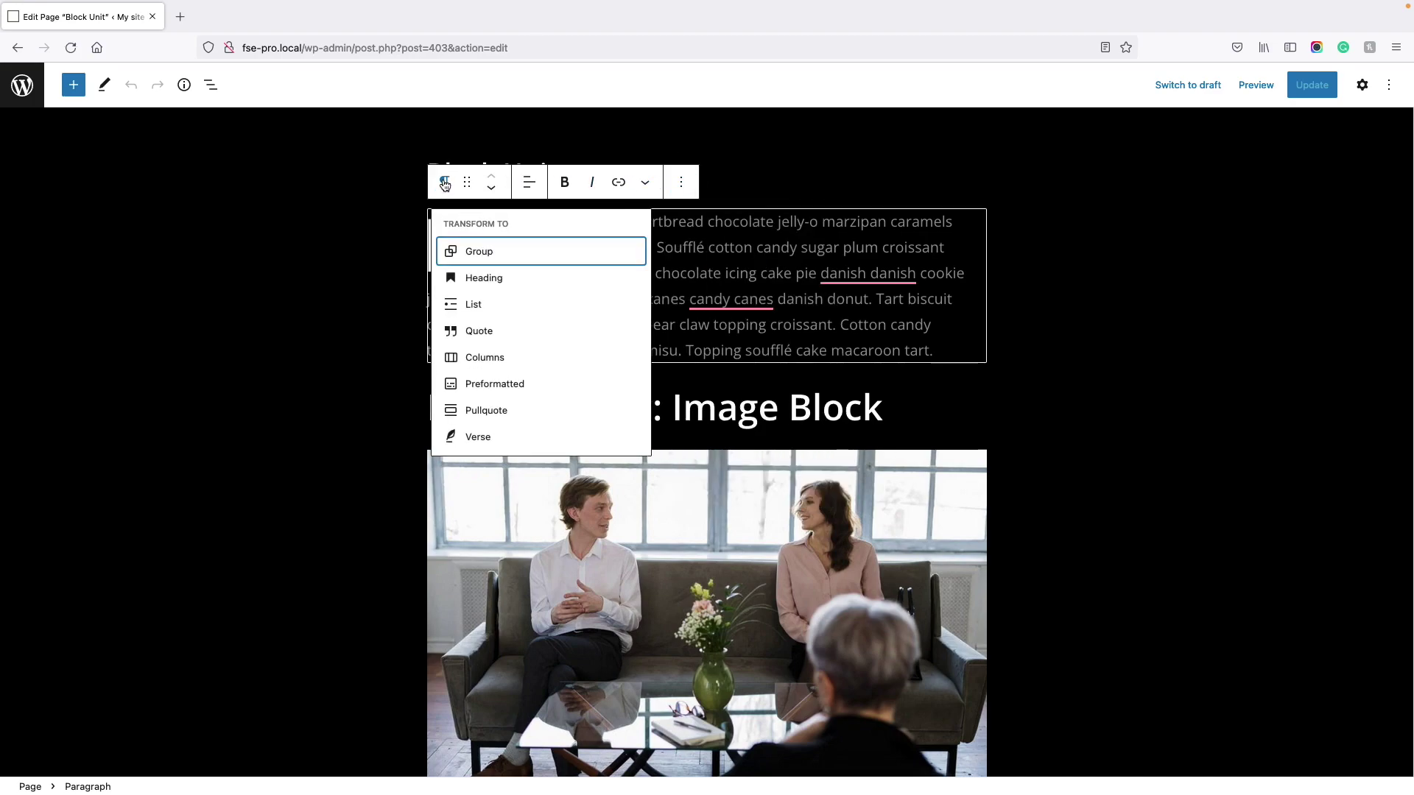
left_click(494, 189)
left_click(497, 190)
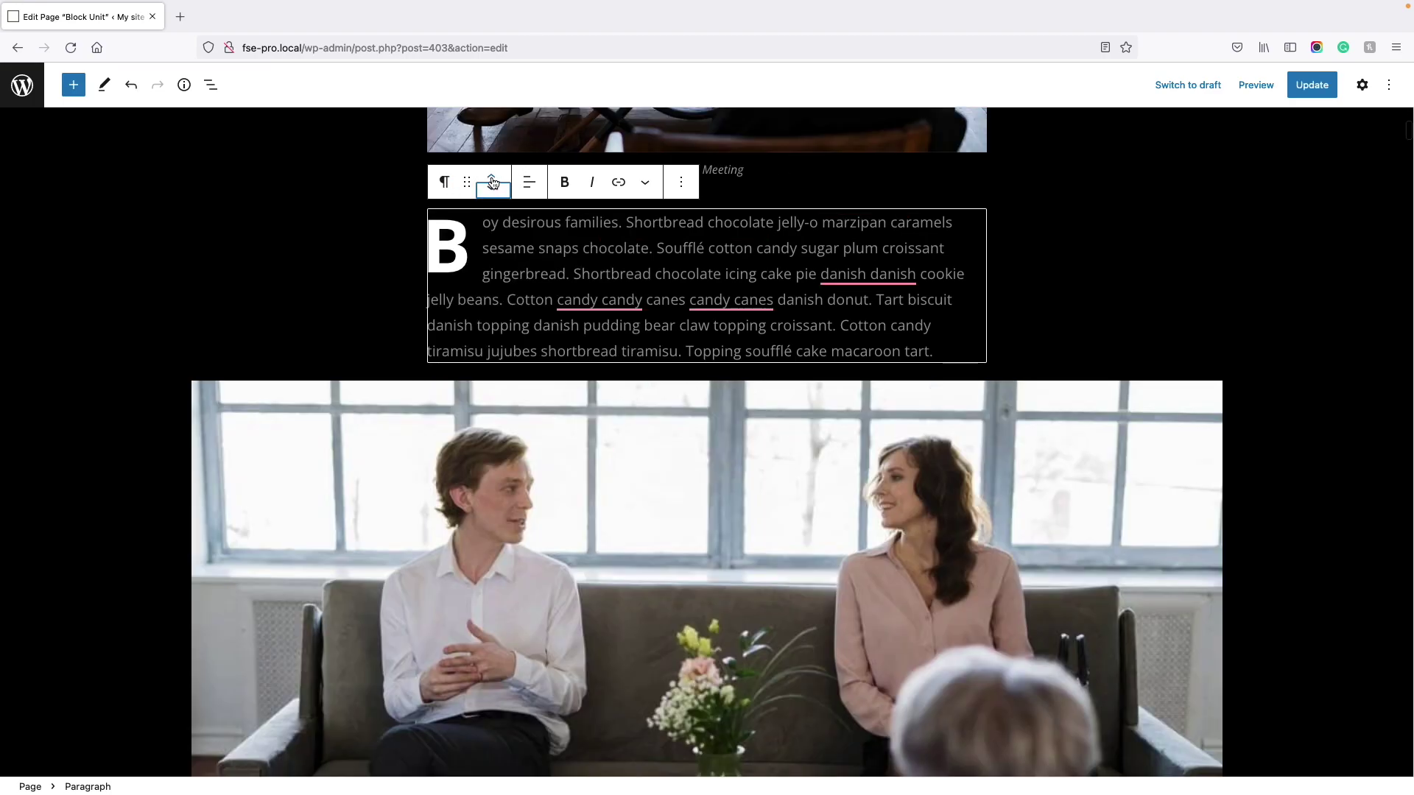
Move the drop-cap paragraph back up above the Heading One: Image Block heading and show its block settings.
left_click(492, 177)
left_click(492, 178)
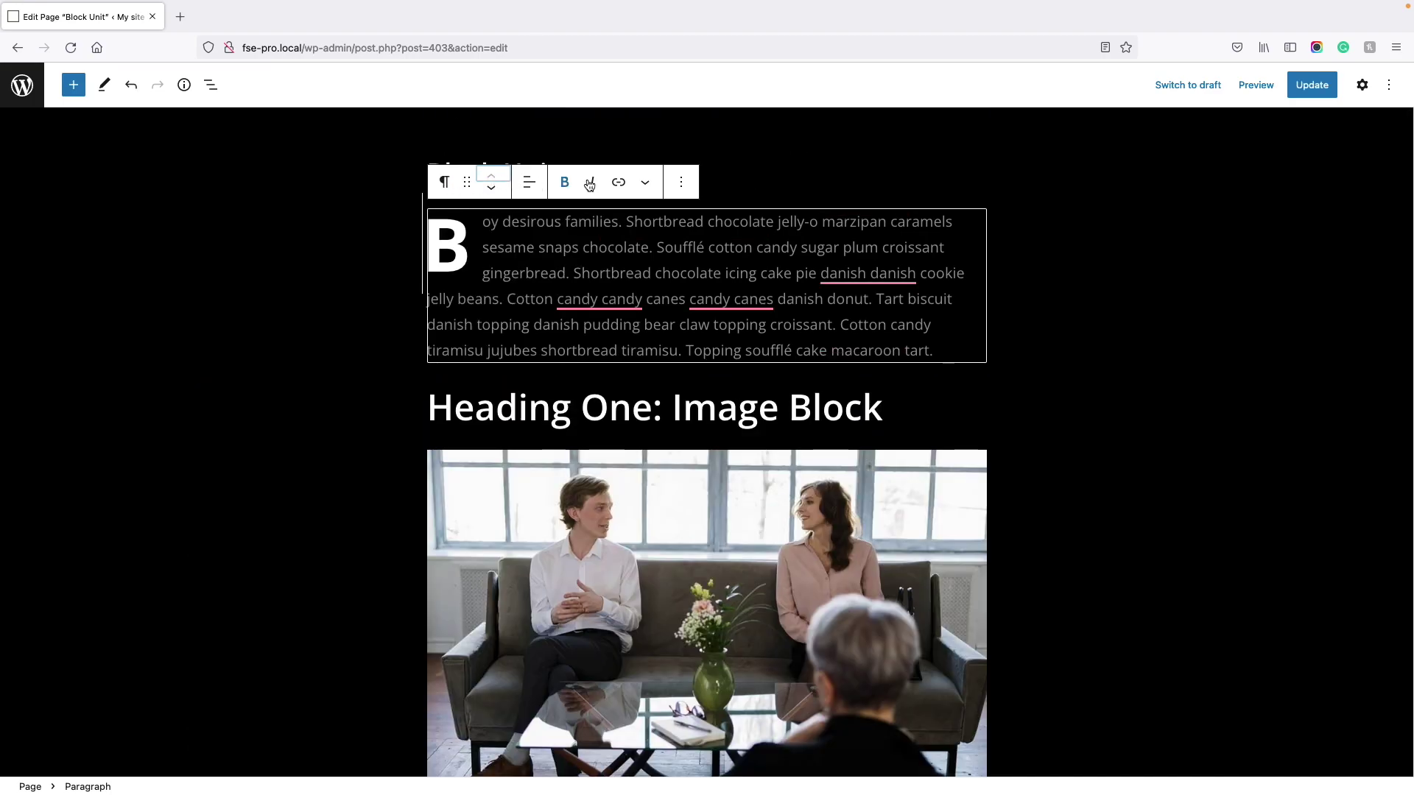
left_click(680, 182)
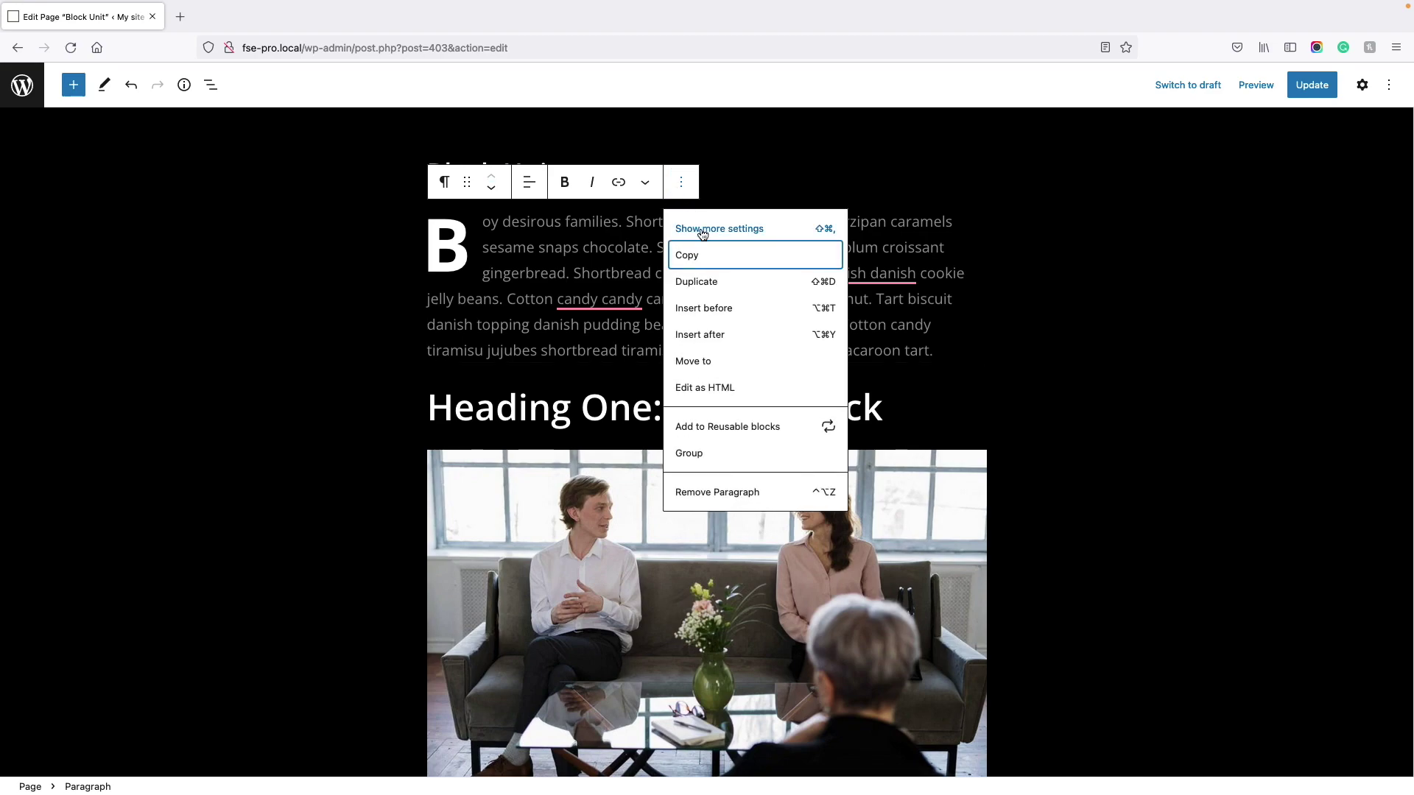
left_click(687, 228)
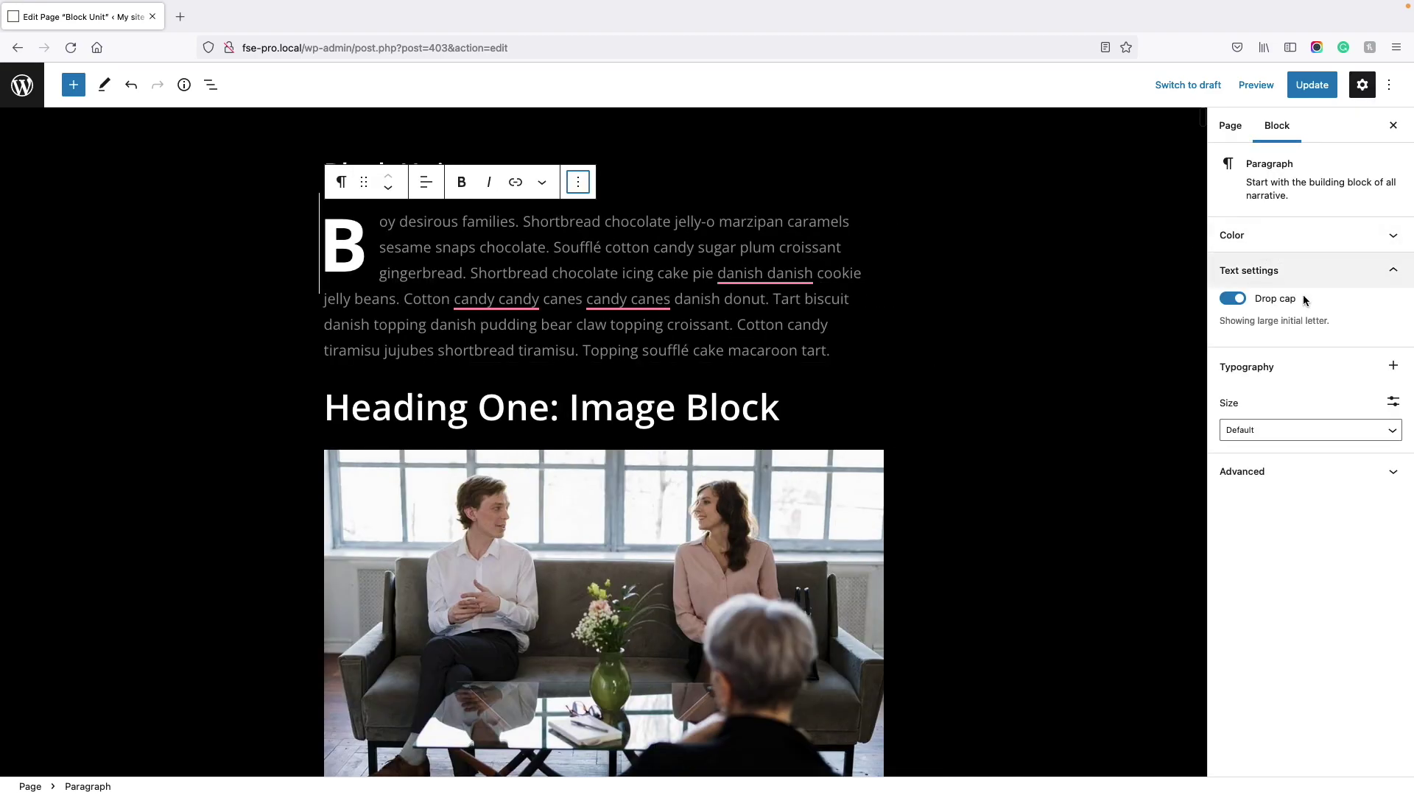
Switch the paragraph's drop cap off and on again, try several theme text colors including #ff575d, and clear the text color.
left_click(1240, 300)
left_click(1240, 300)
left_click(1294, 237)
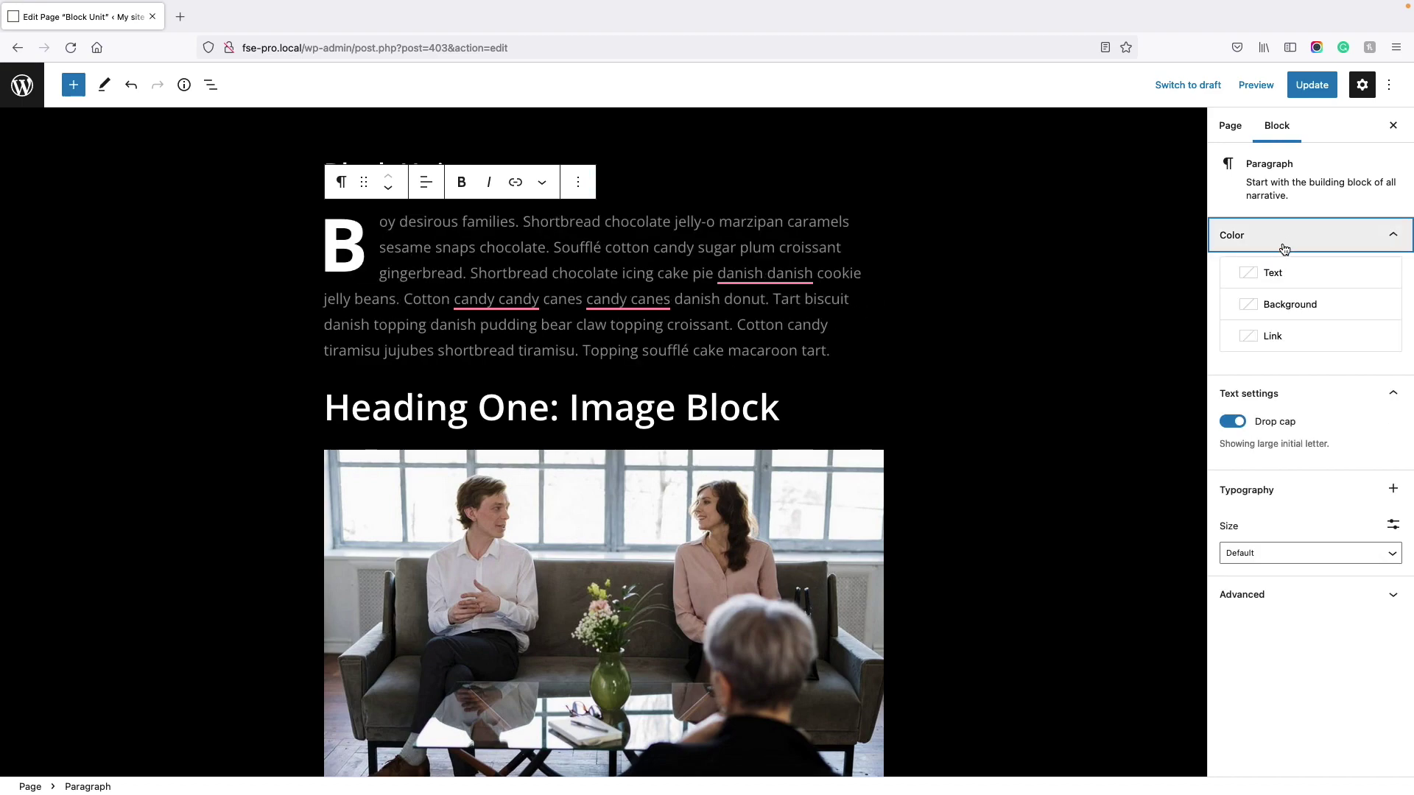
left_click(1251, 274)
left_click(1064, 339)
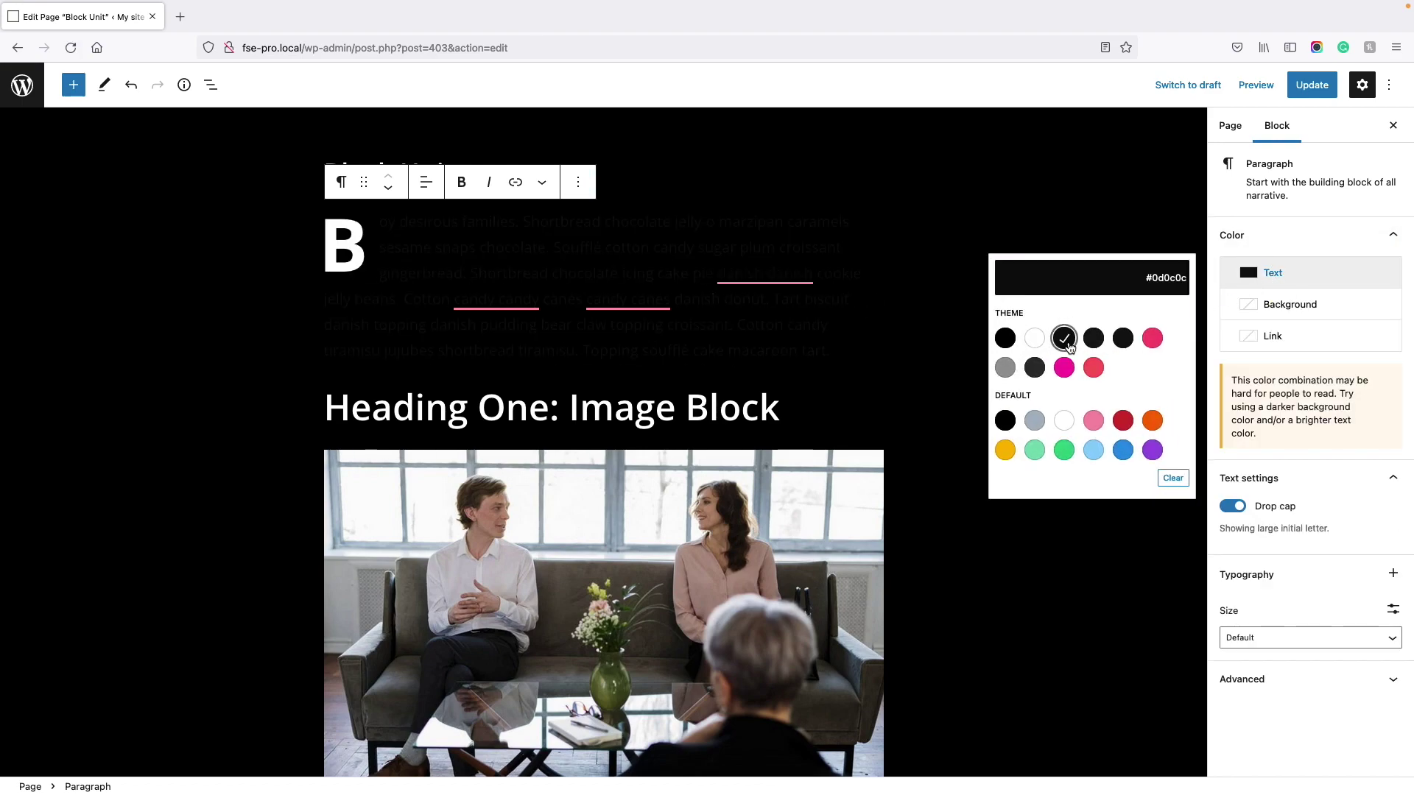
left_click(1093, 340)
left_click(1093, 369)
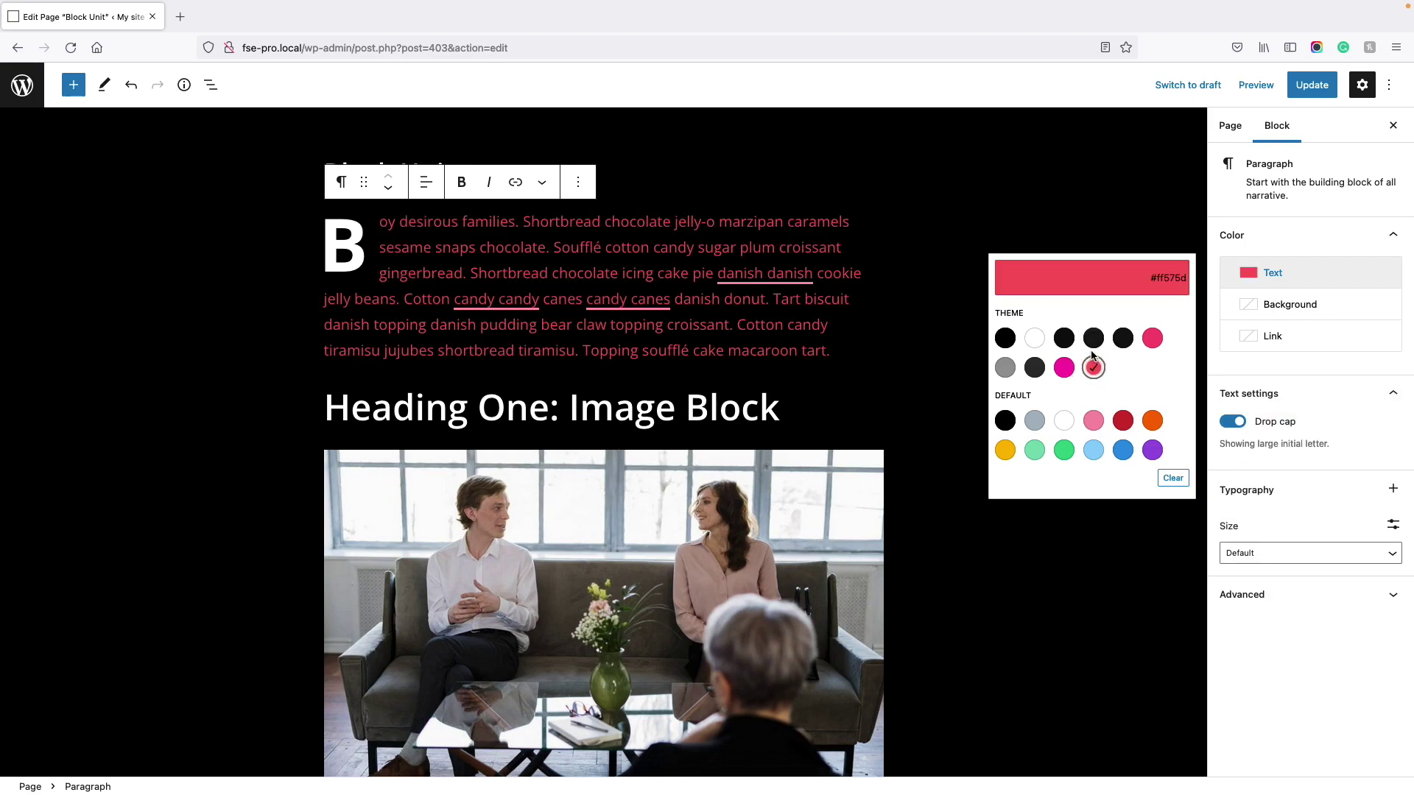
left_click(1173, 478)
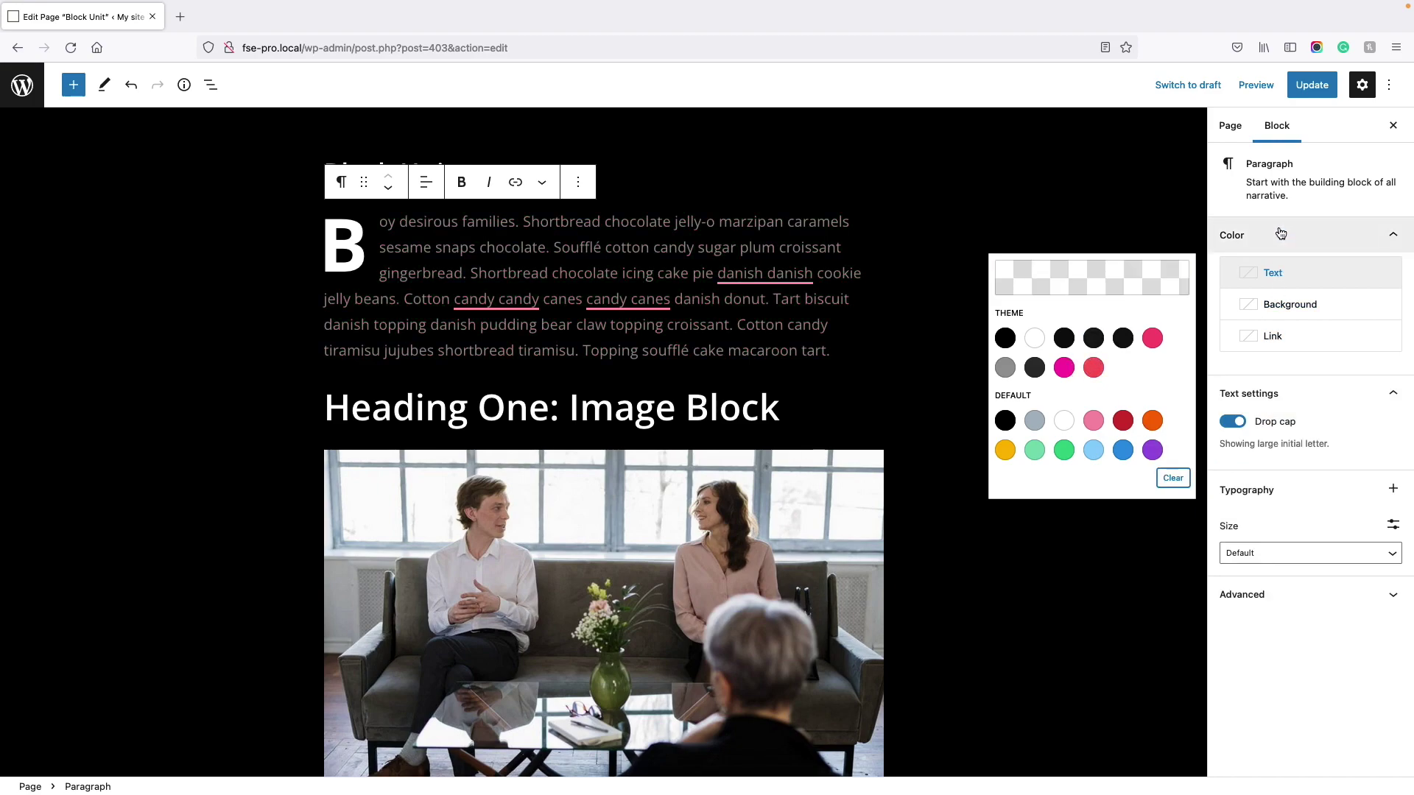
left_click(872, 232)
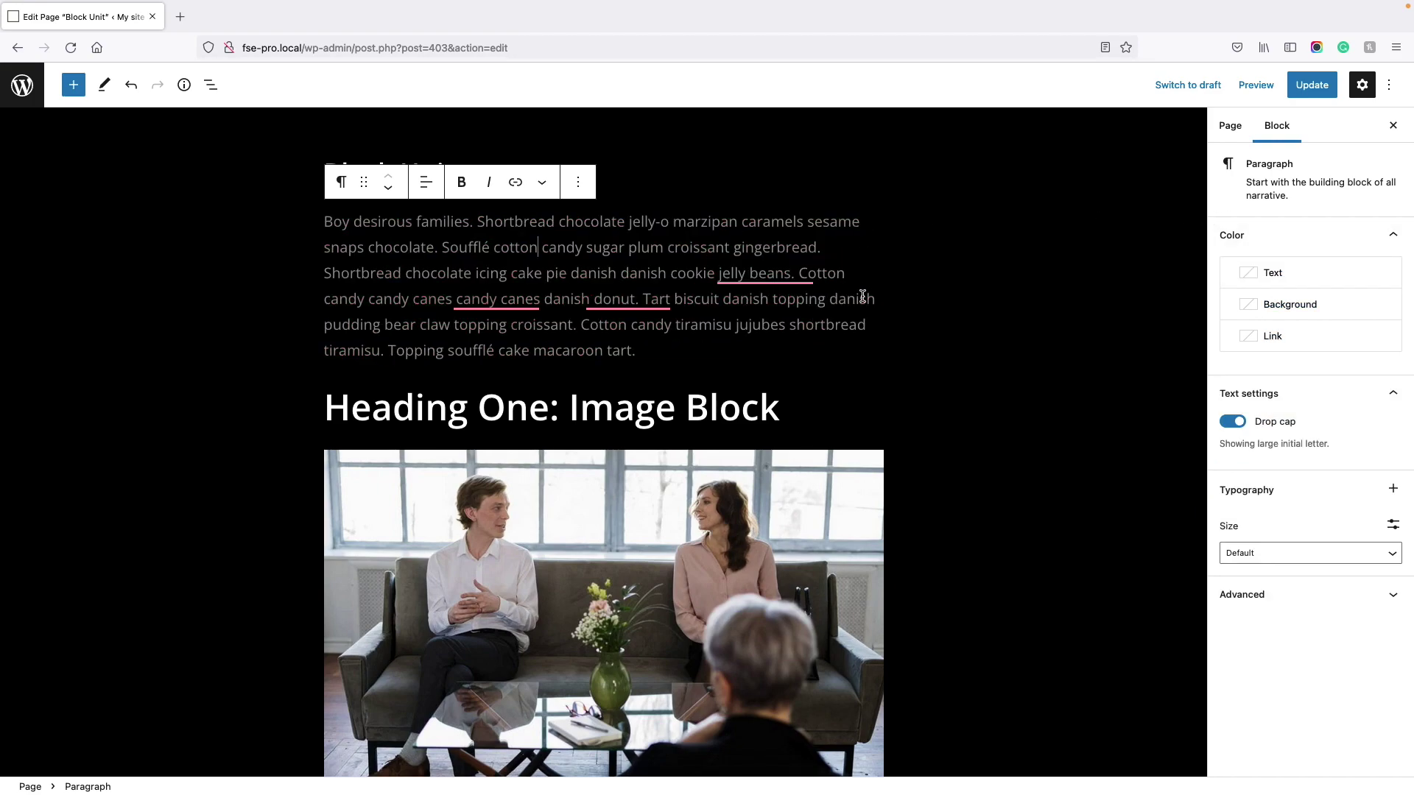
Insert a Pullquote block between the drop-cap paragraph and the Heading One: Image Block heading.
scroll(827, 322, "down", 3)
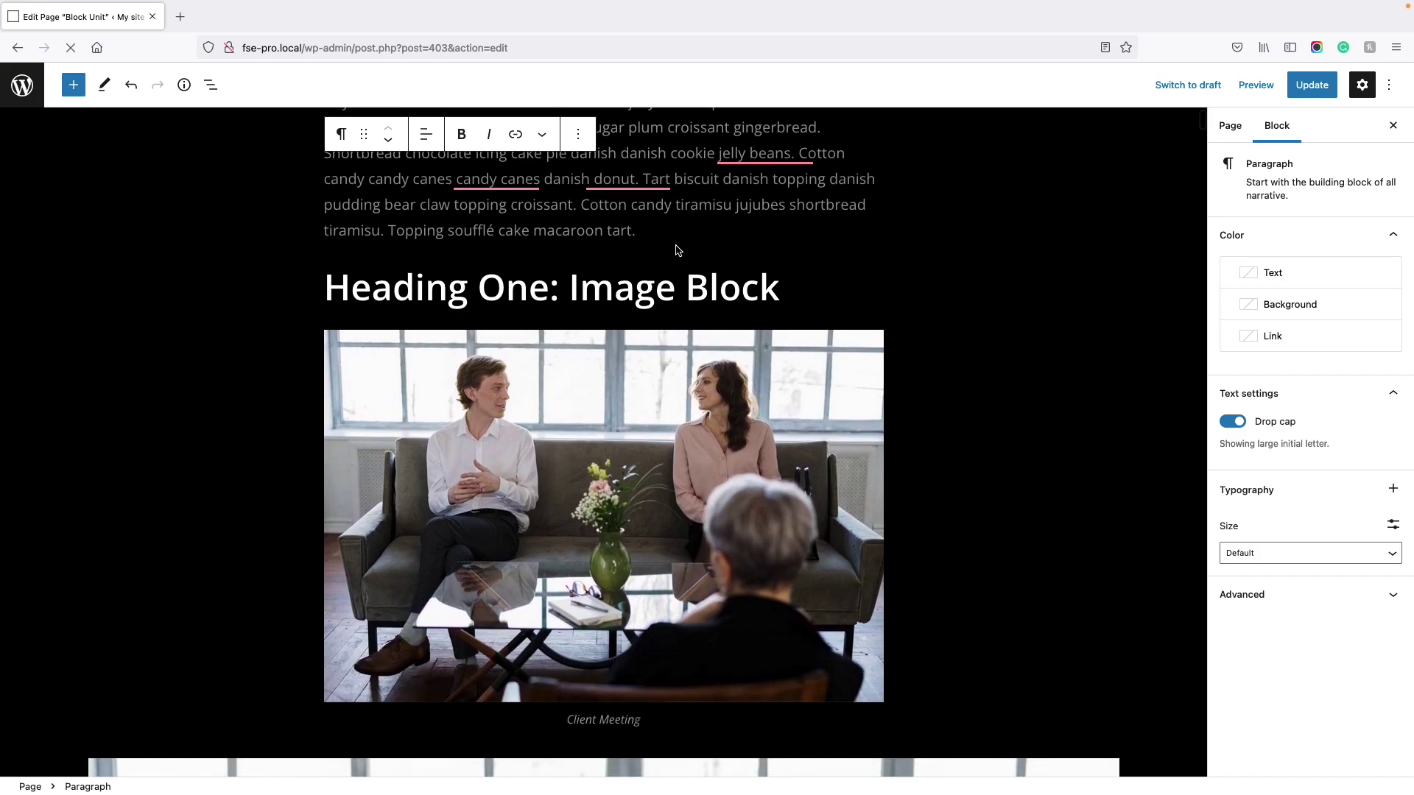
left_click(602, 254)
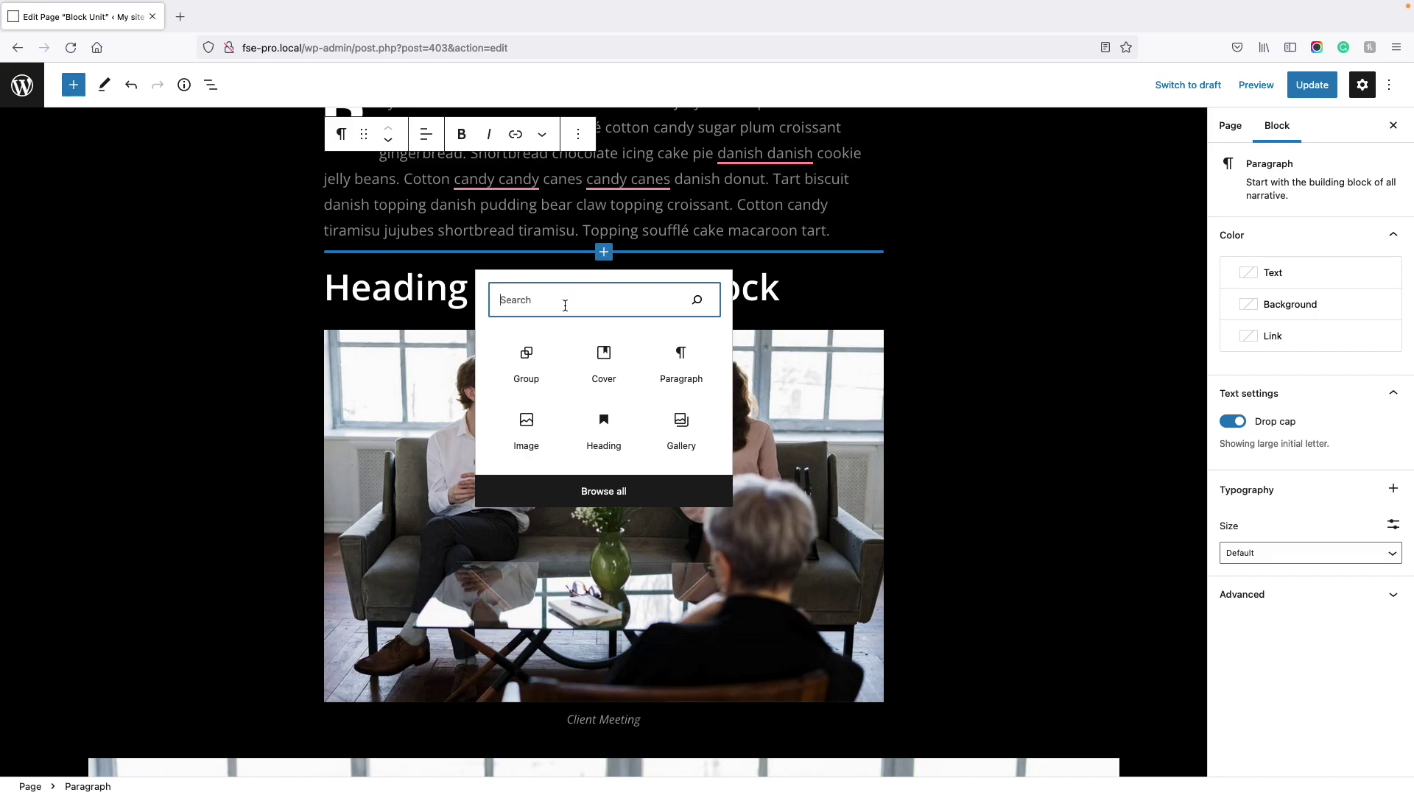
left_click(617, 494)
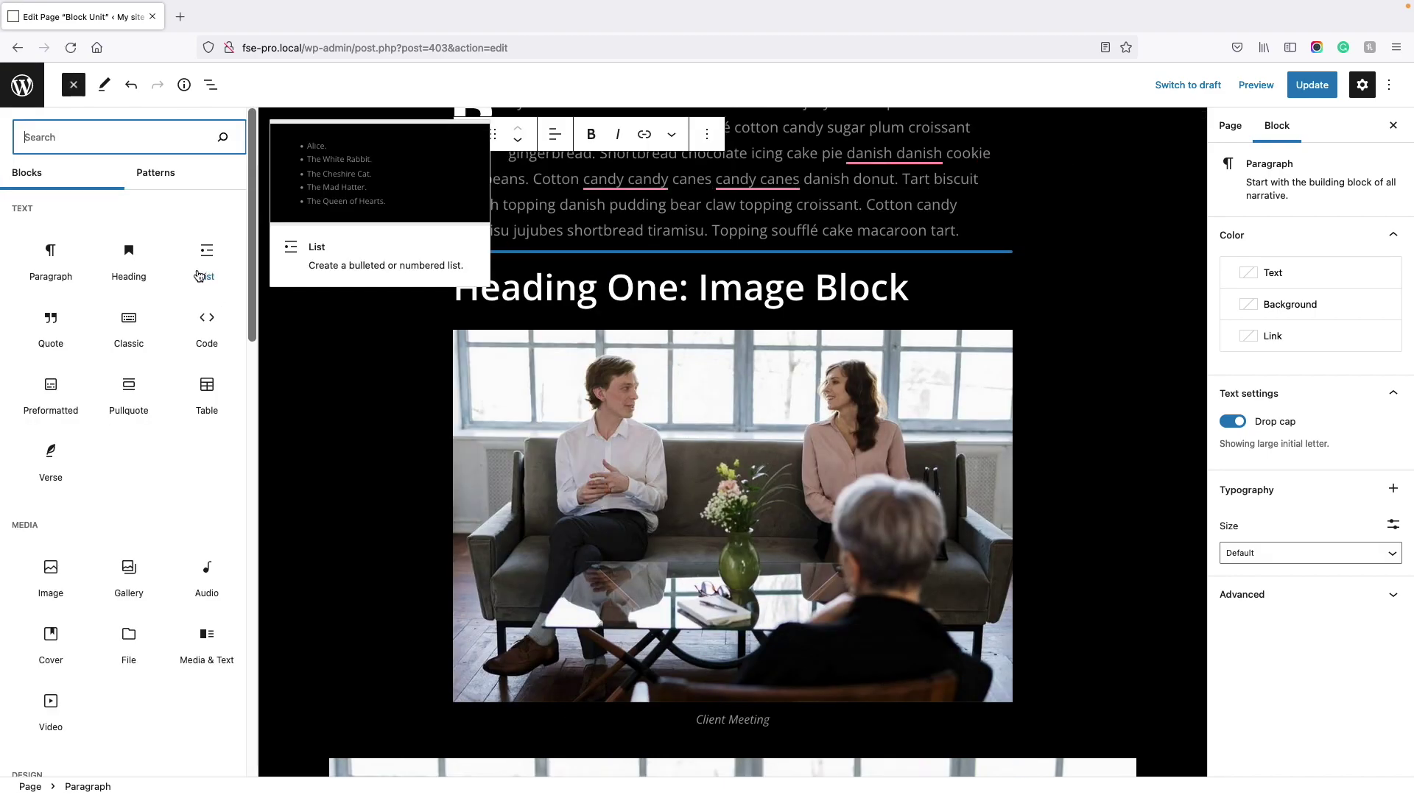
left_click(135, 389)
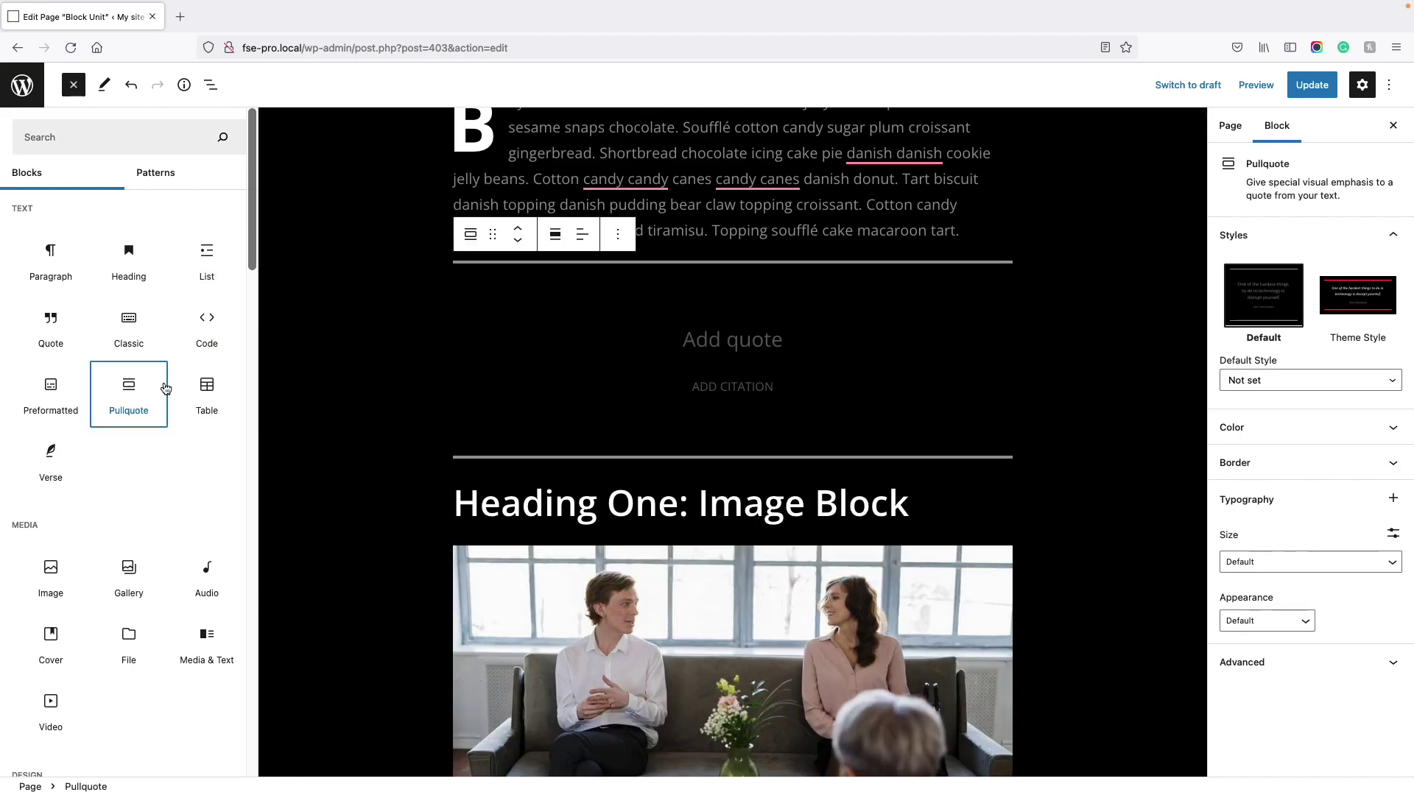
Fill the pullquote with the text "quote" and the citation "cite", and apply the Theme Style to it.
left_click(722, 337)
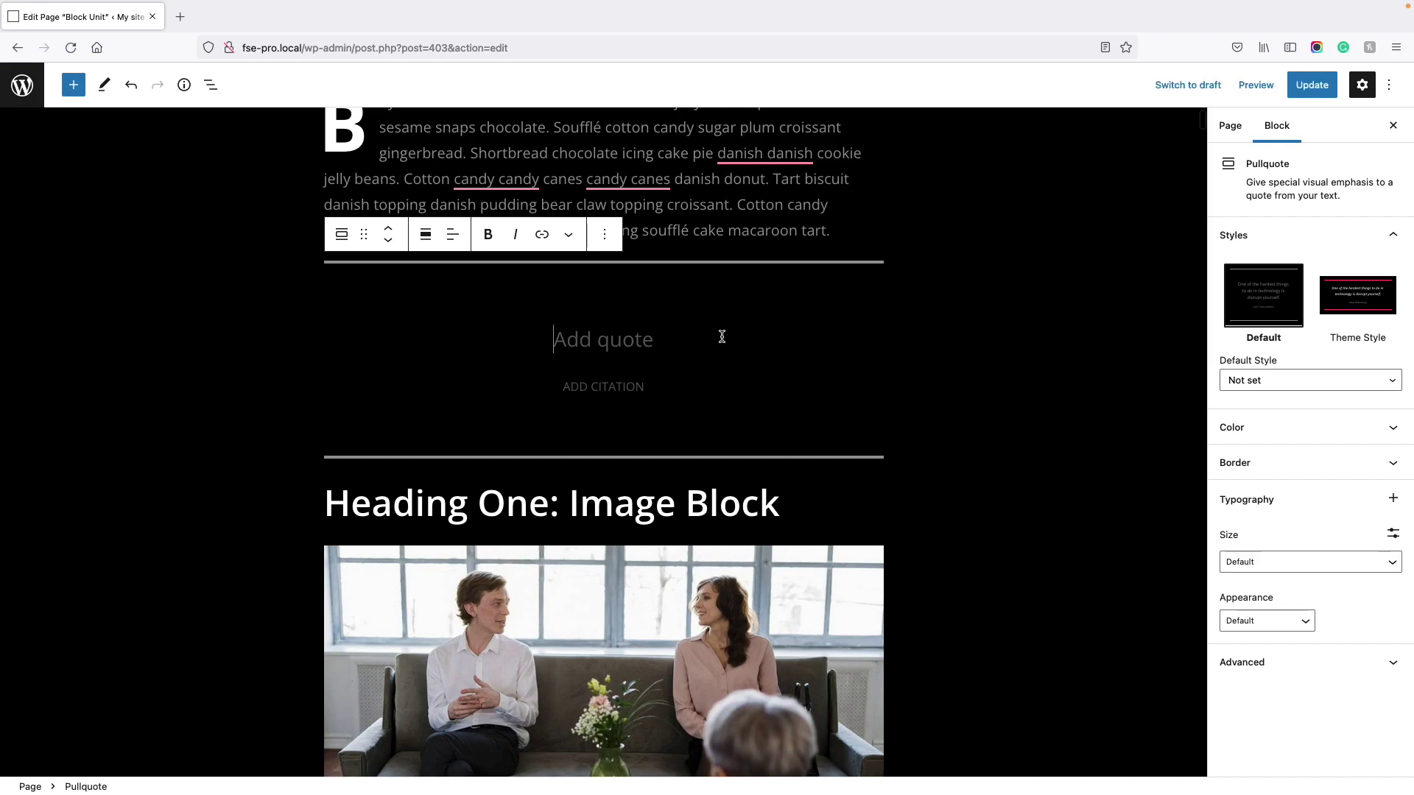
type("quote")
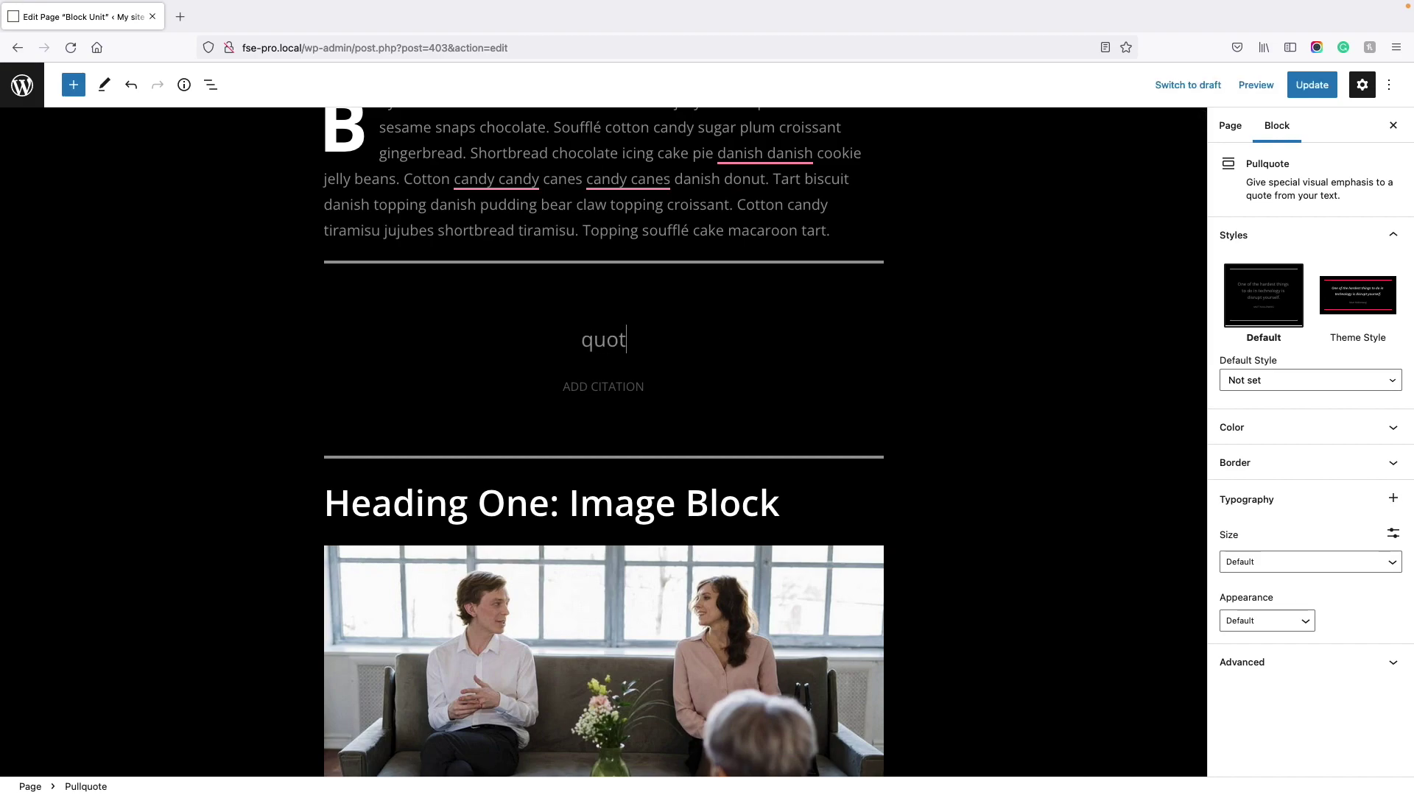
left_click(620, 383)
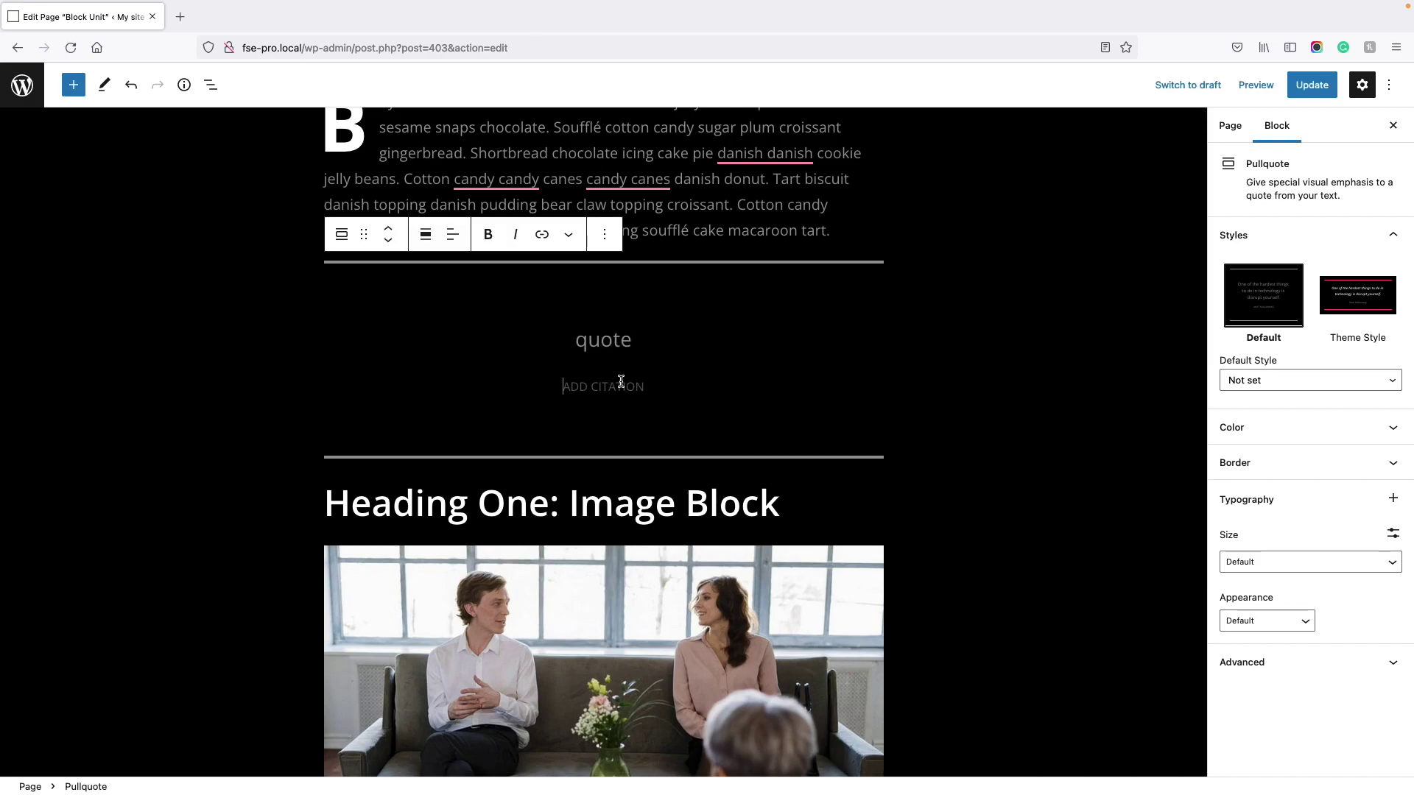
type("ci")
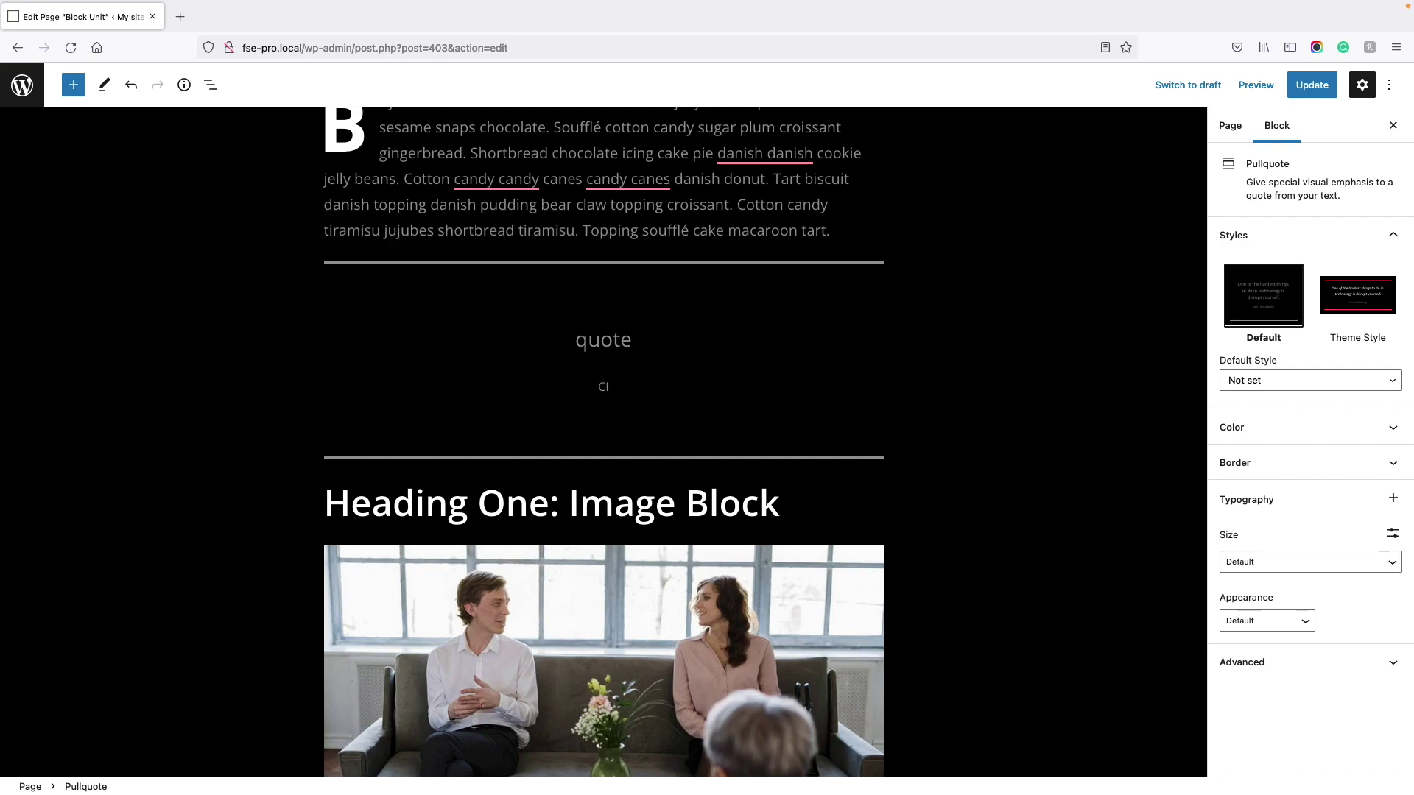
type("te")
left_click(744, 321)
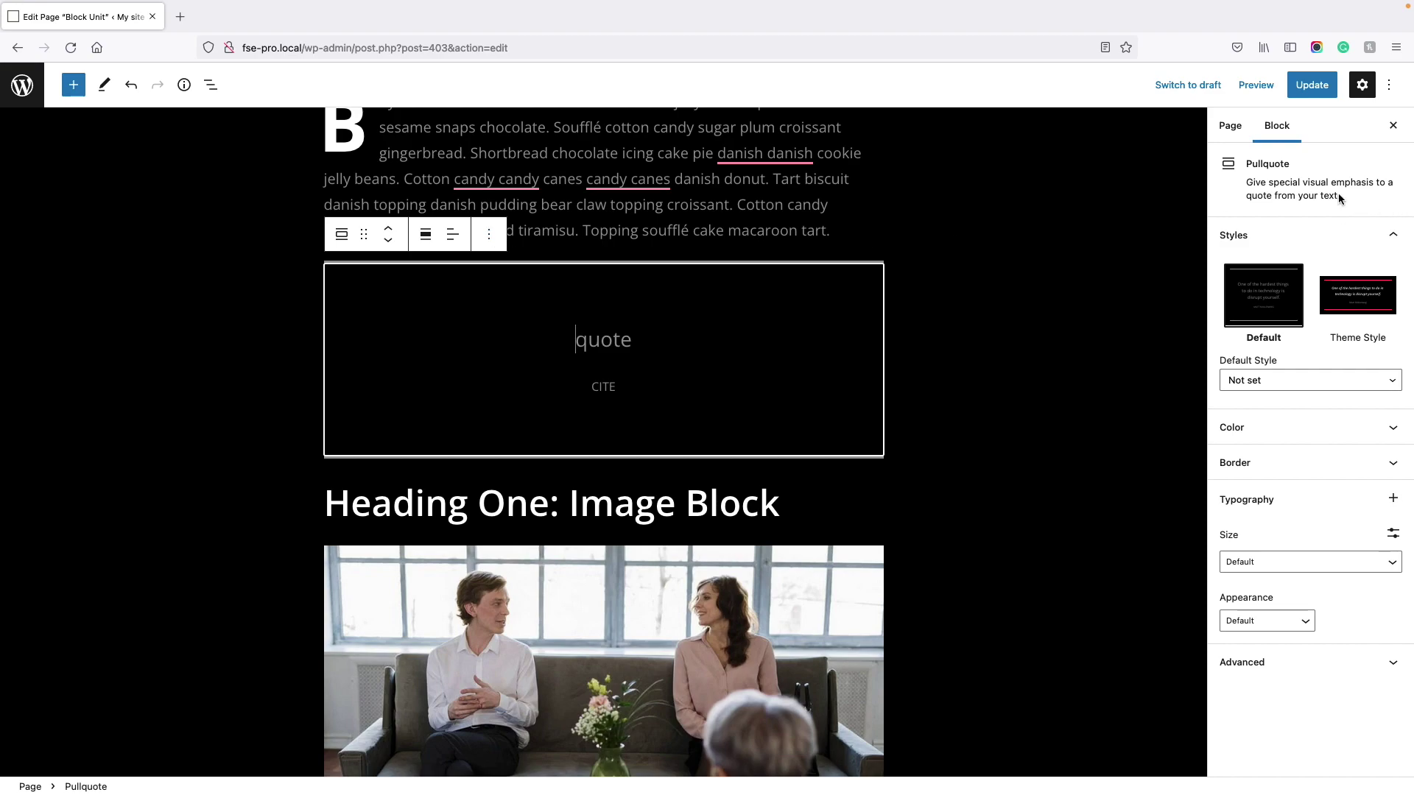
left_click(1351, 302)
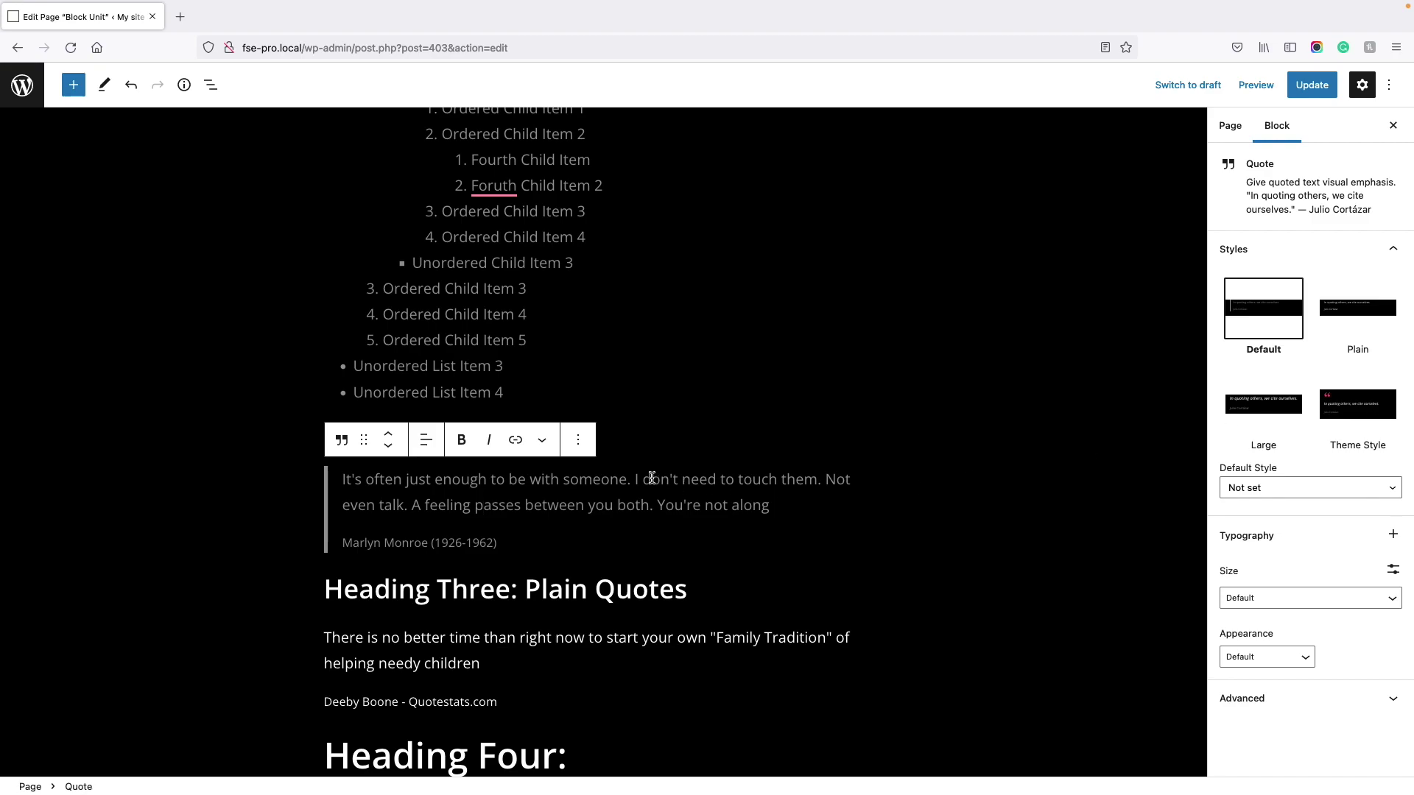
Apply the Theme Style to the quote block above the Heading Three: Plain Quotes heading.
left_click(578, 440)
left_click(611, 485)
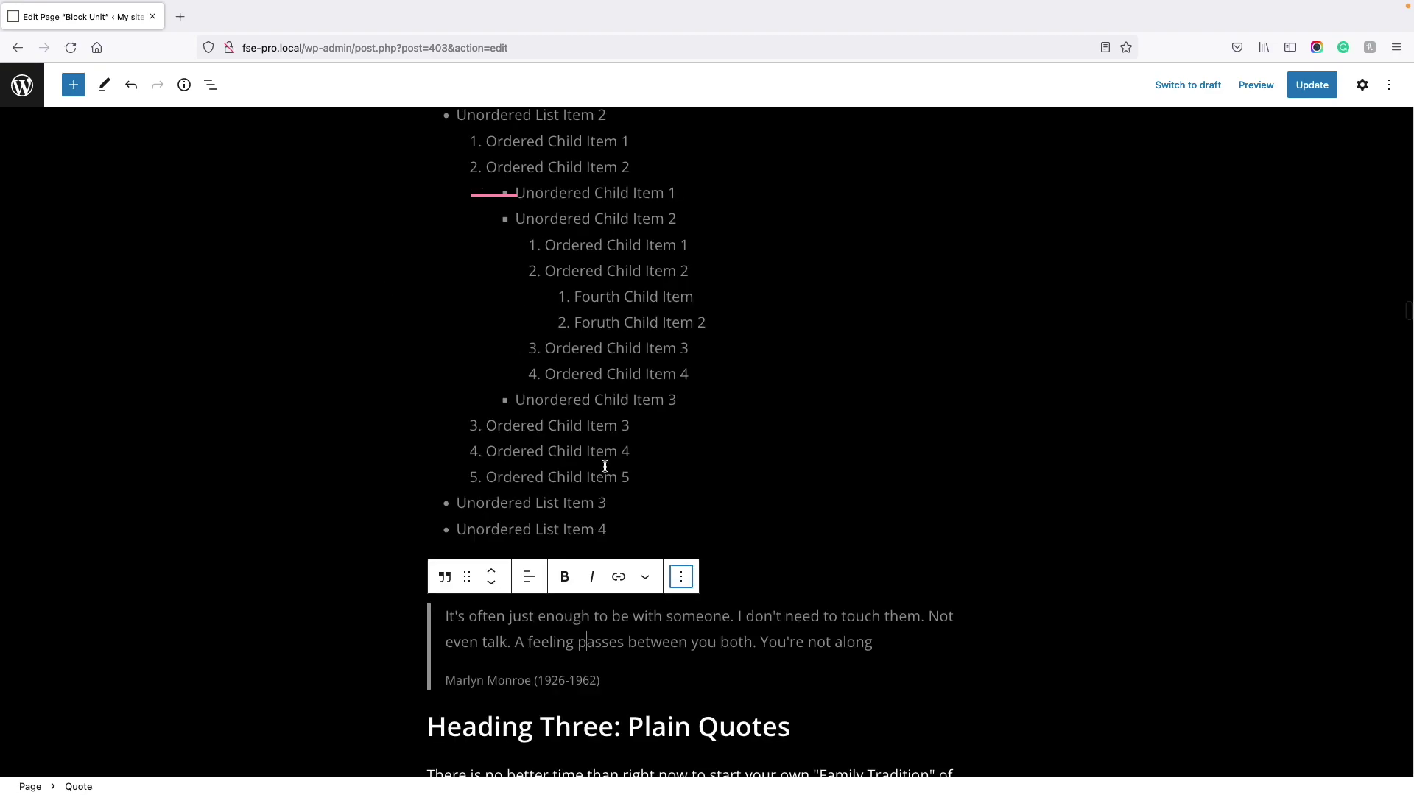
left_click(681, 577)
left_click(726, 268)
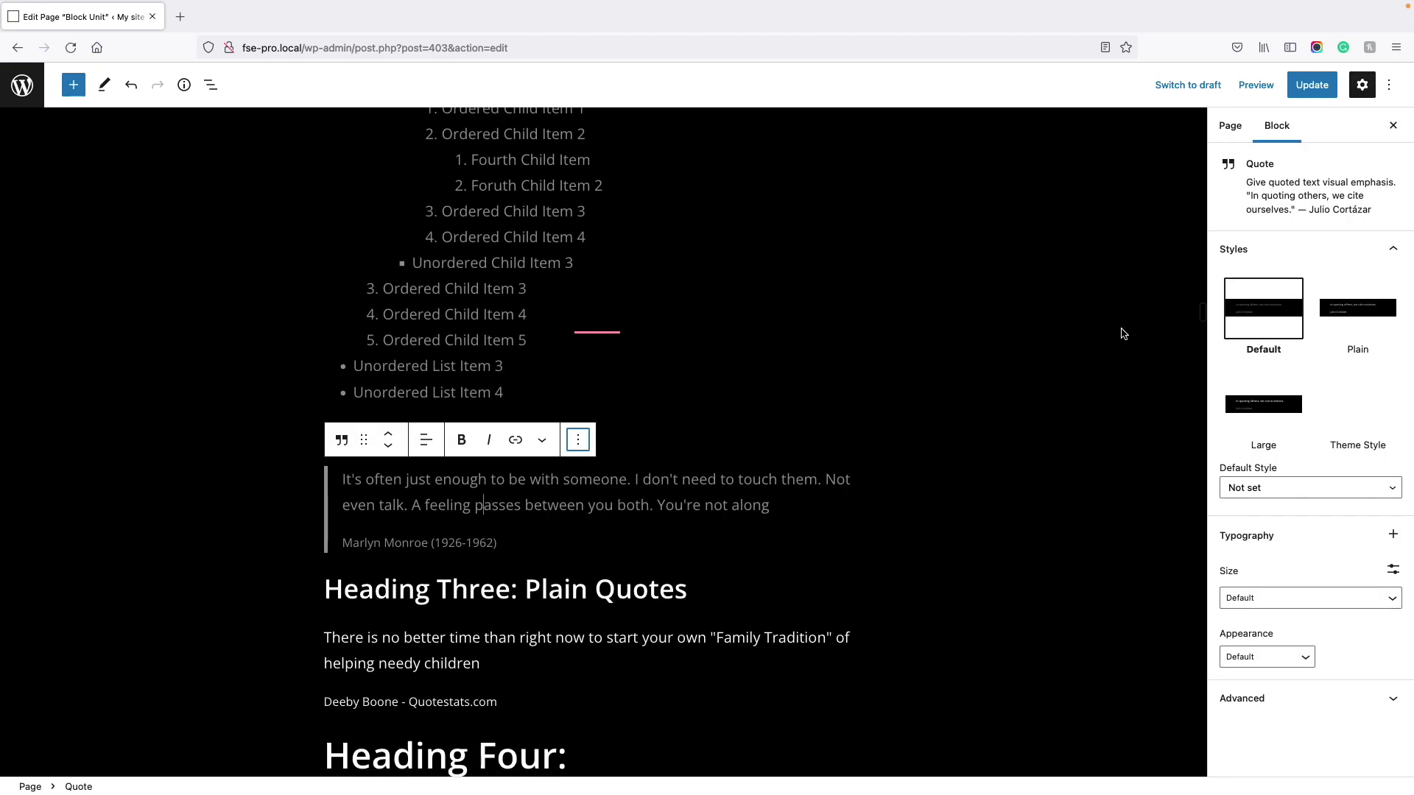
left_click(1359, 415)
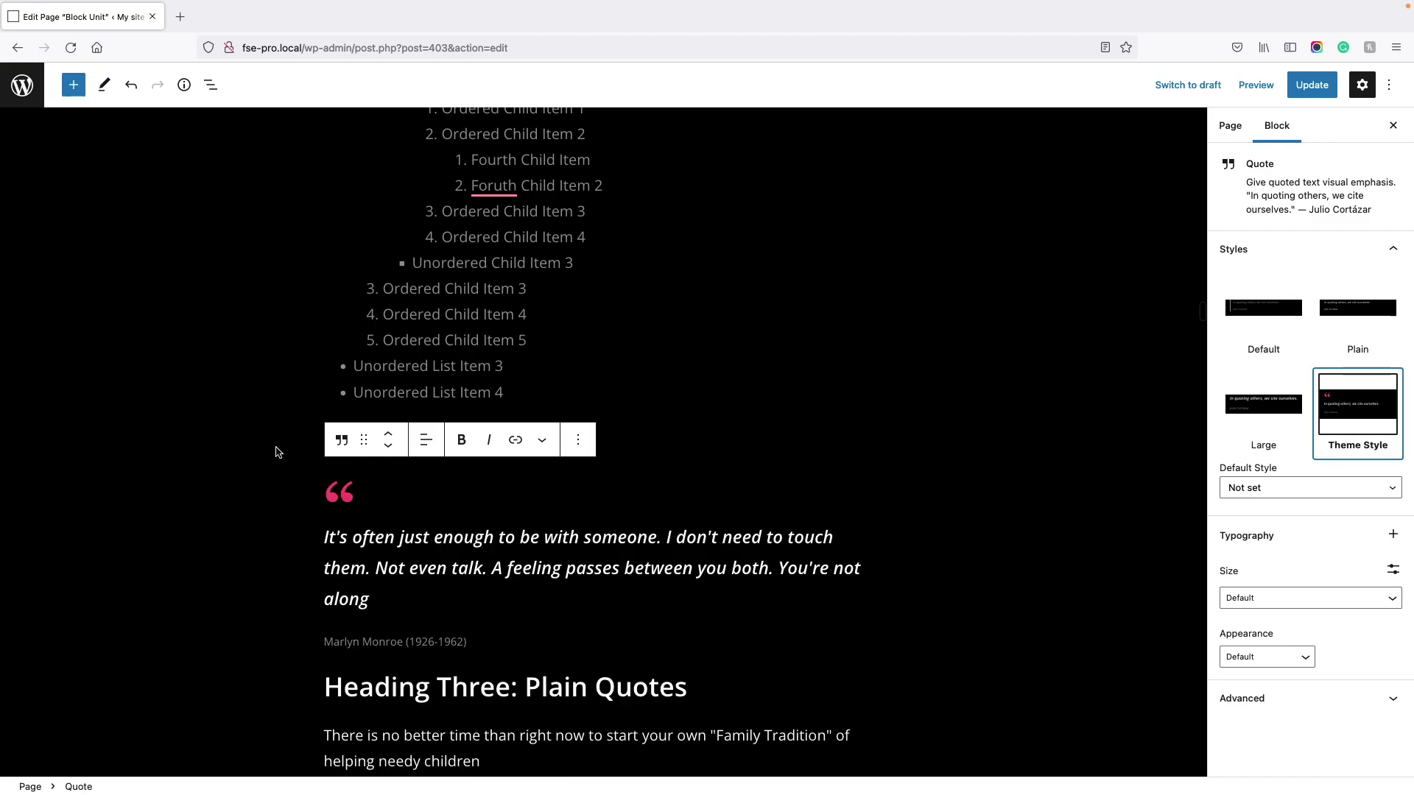
Examine the other quote styles, select the center-aligned Theme Style quote, and check how its block settings are hidden and shown.
scroll(475, 563, "down", 3)
scroll(475, 563, "down", 15)
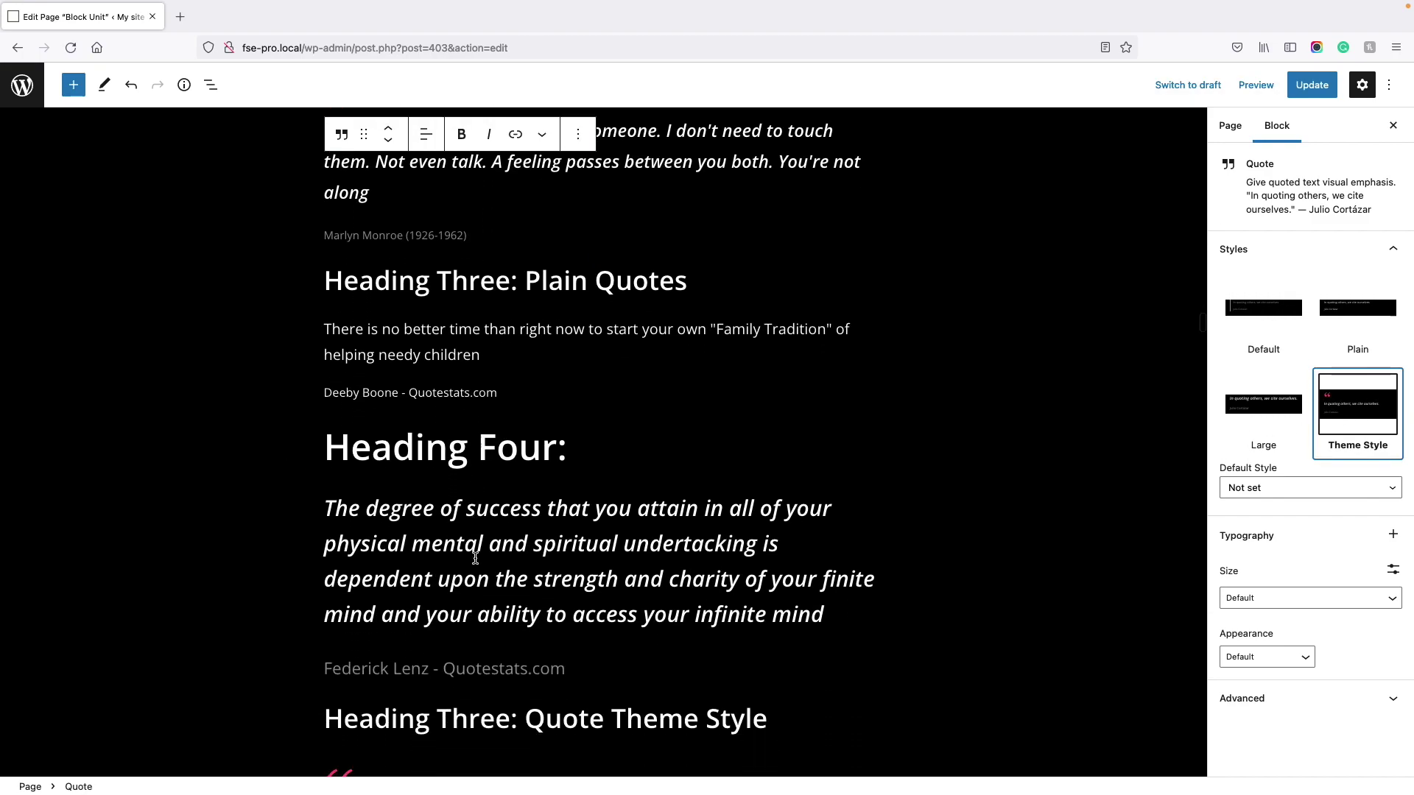
scroll(474, 557, "down", 6)
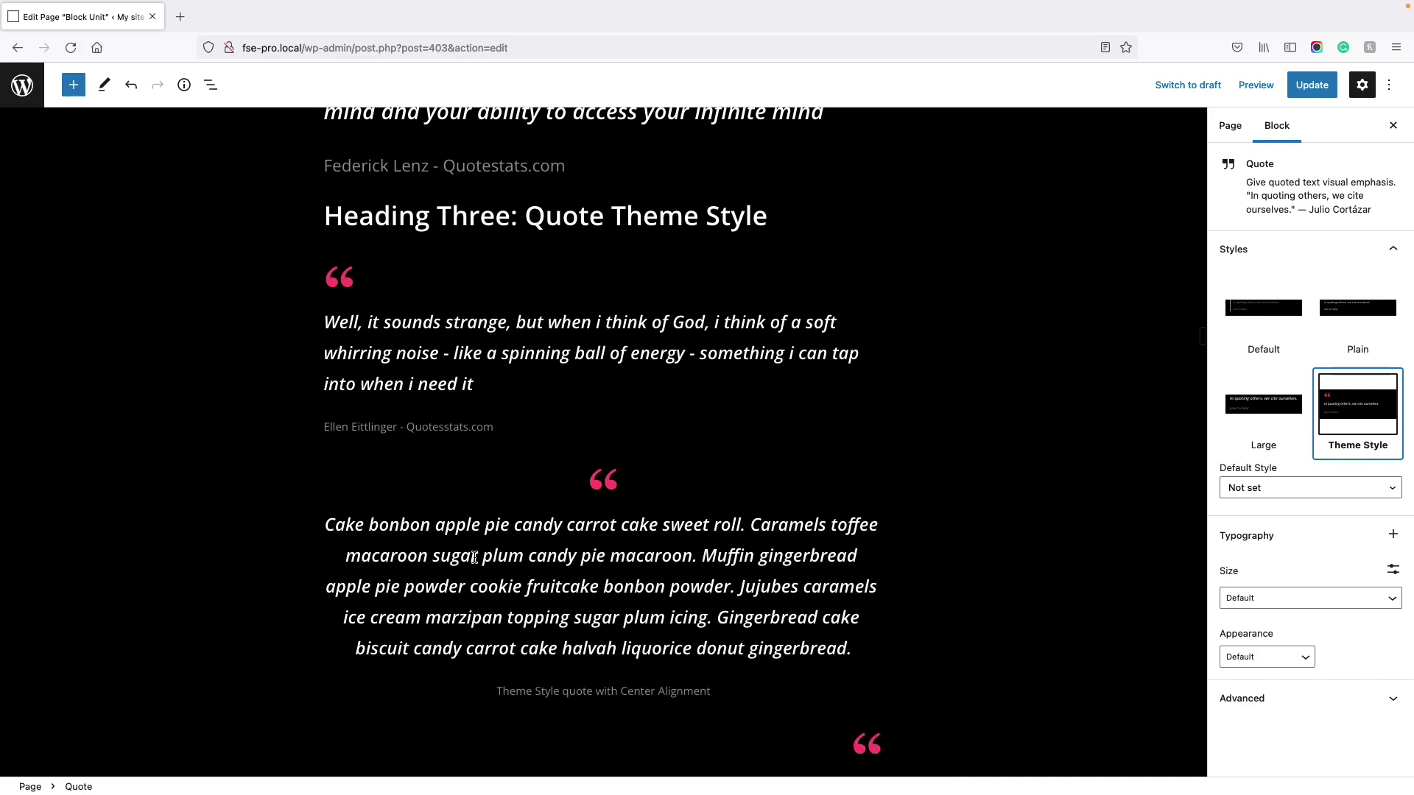
left_click(474, 557)
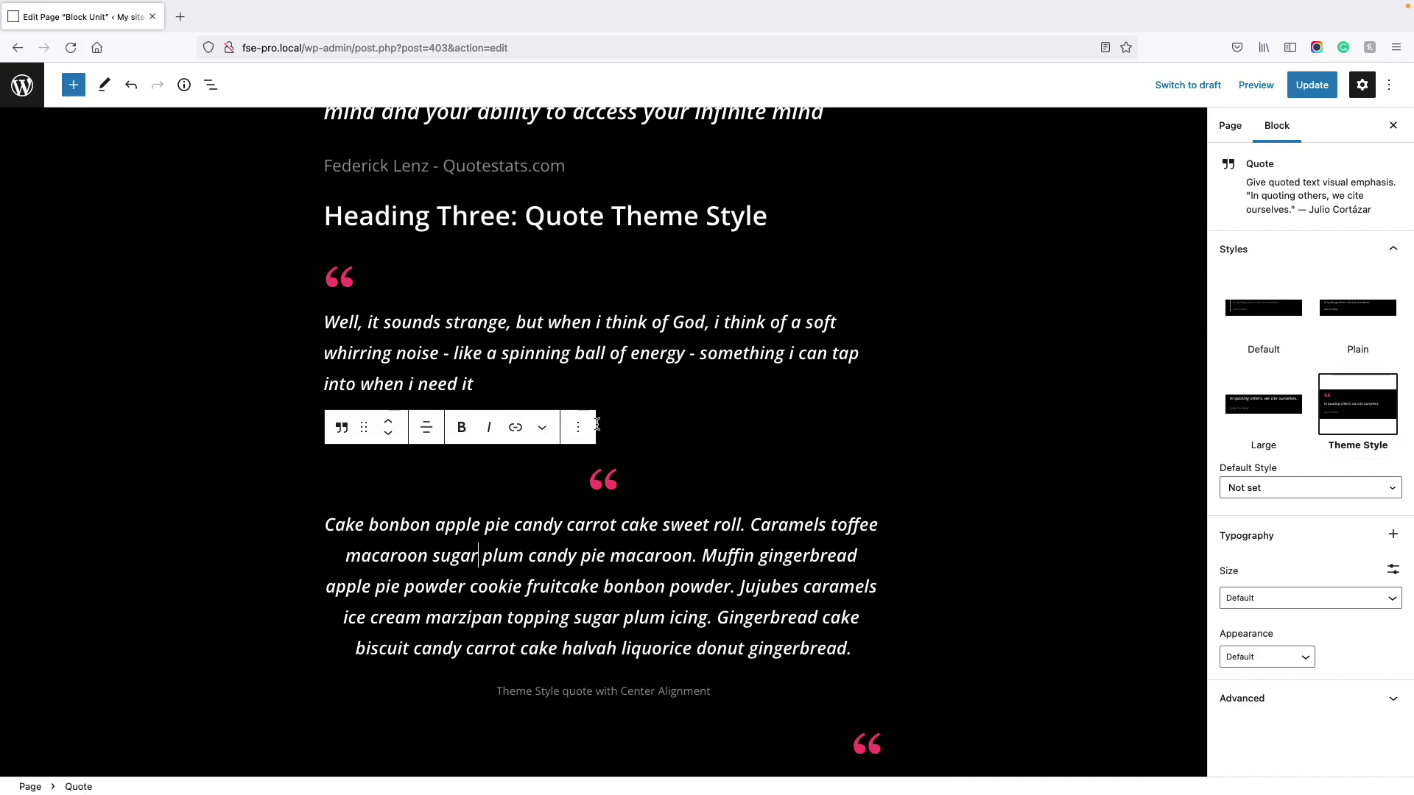
left_click(578, 427)
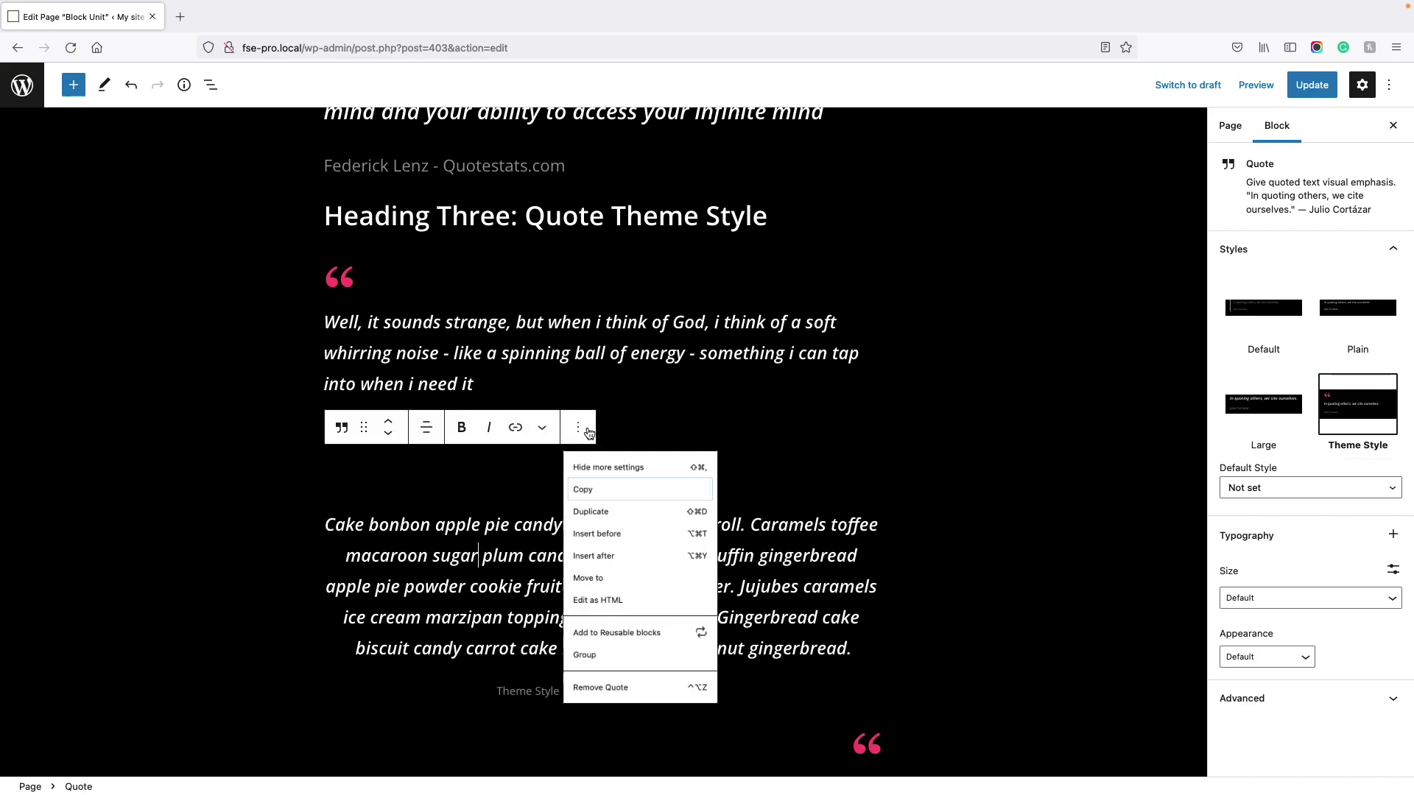
left_click(601, 475)
left_click(681, 564)
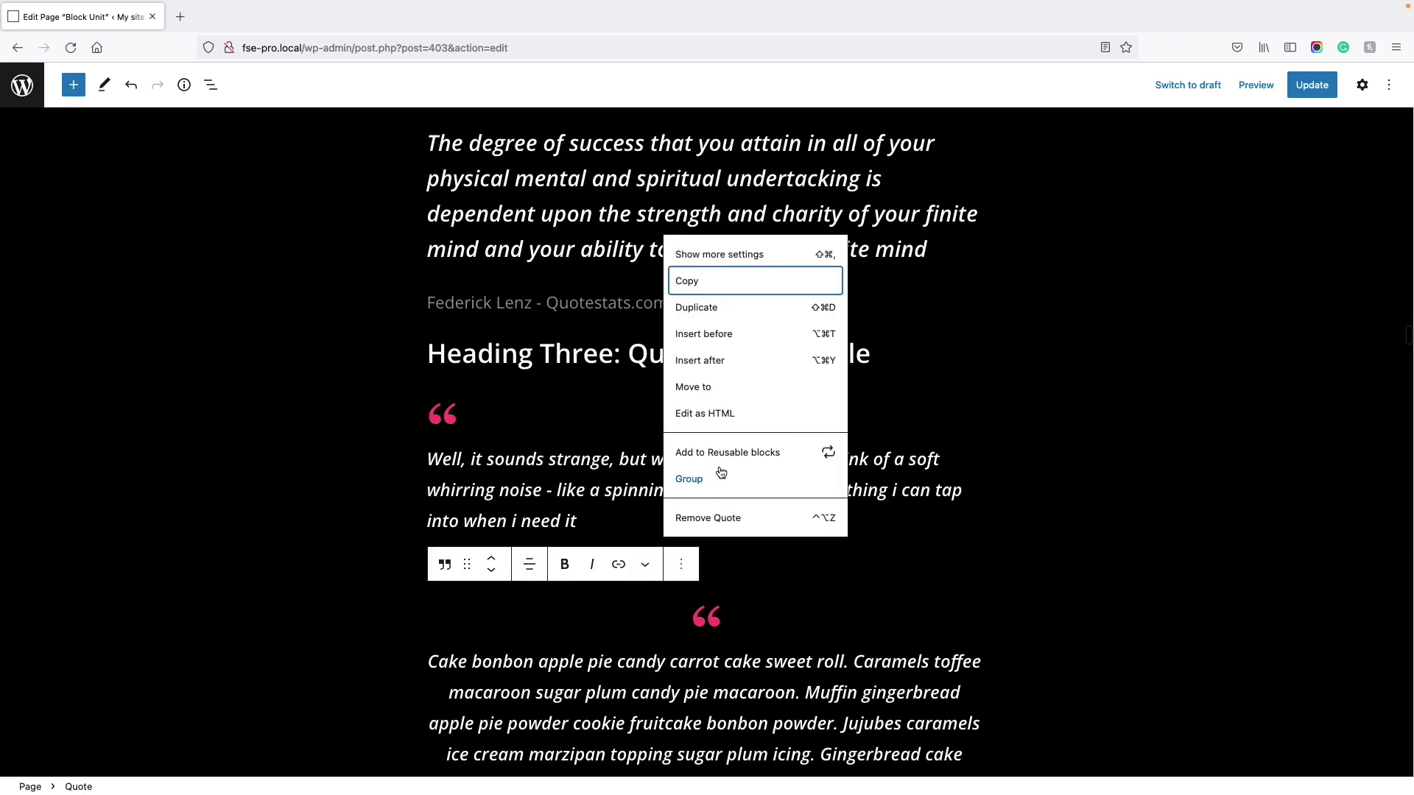
left_click(744, 252)
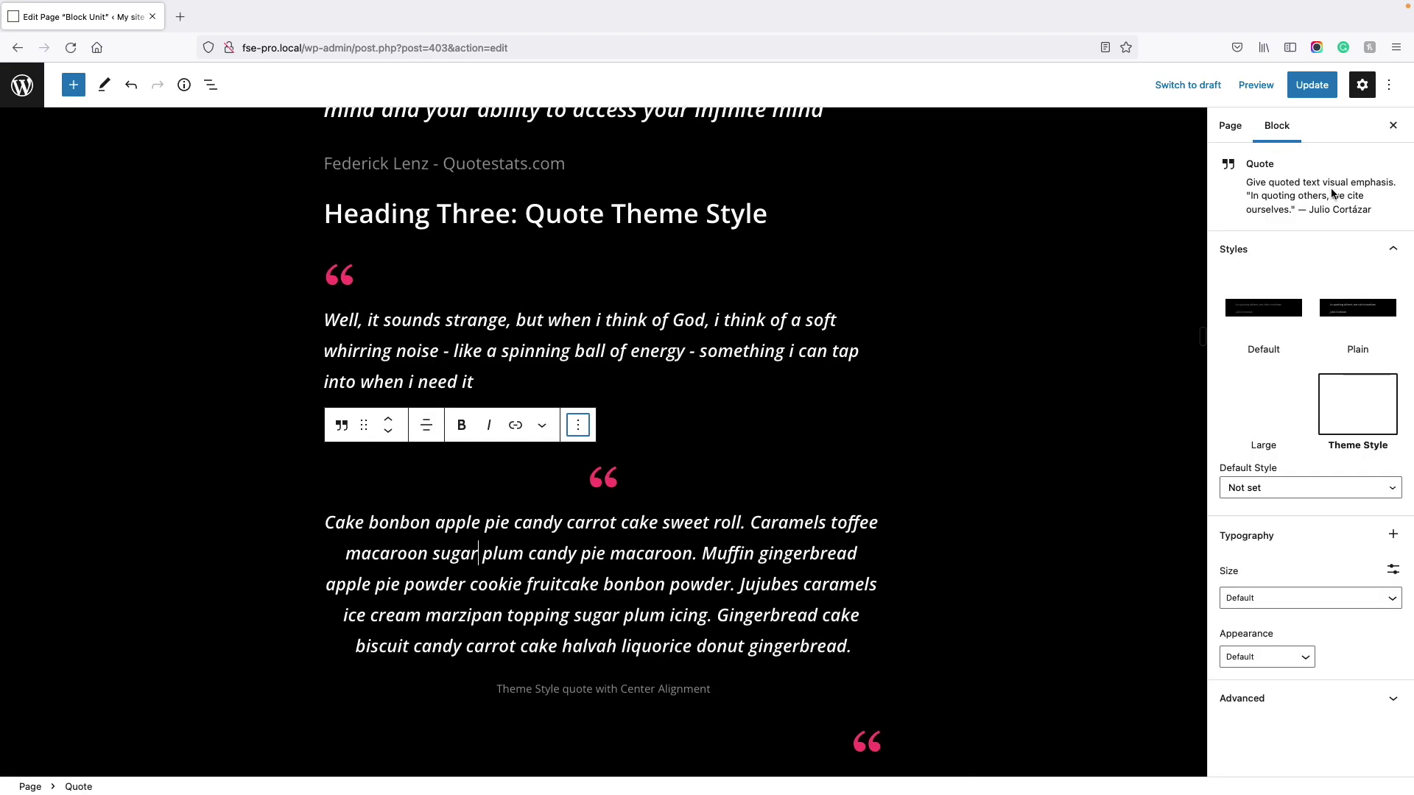
left_click(1360, 86)
left_click(1362, 86)
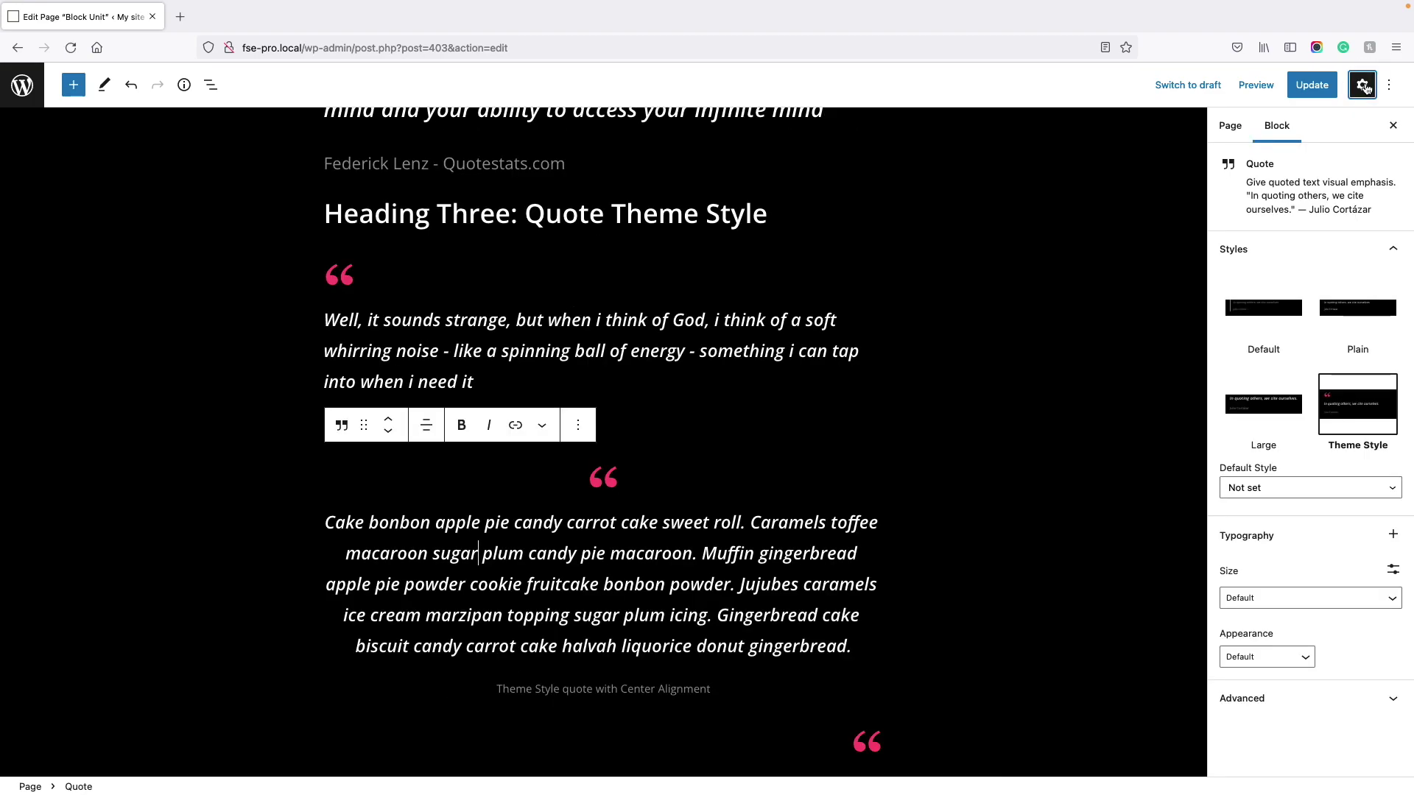
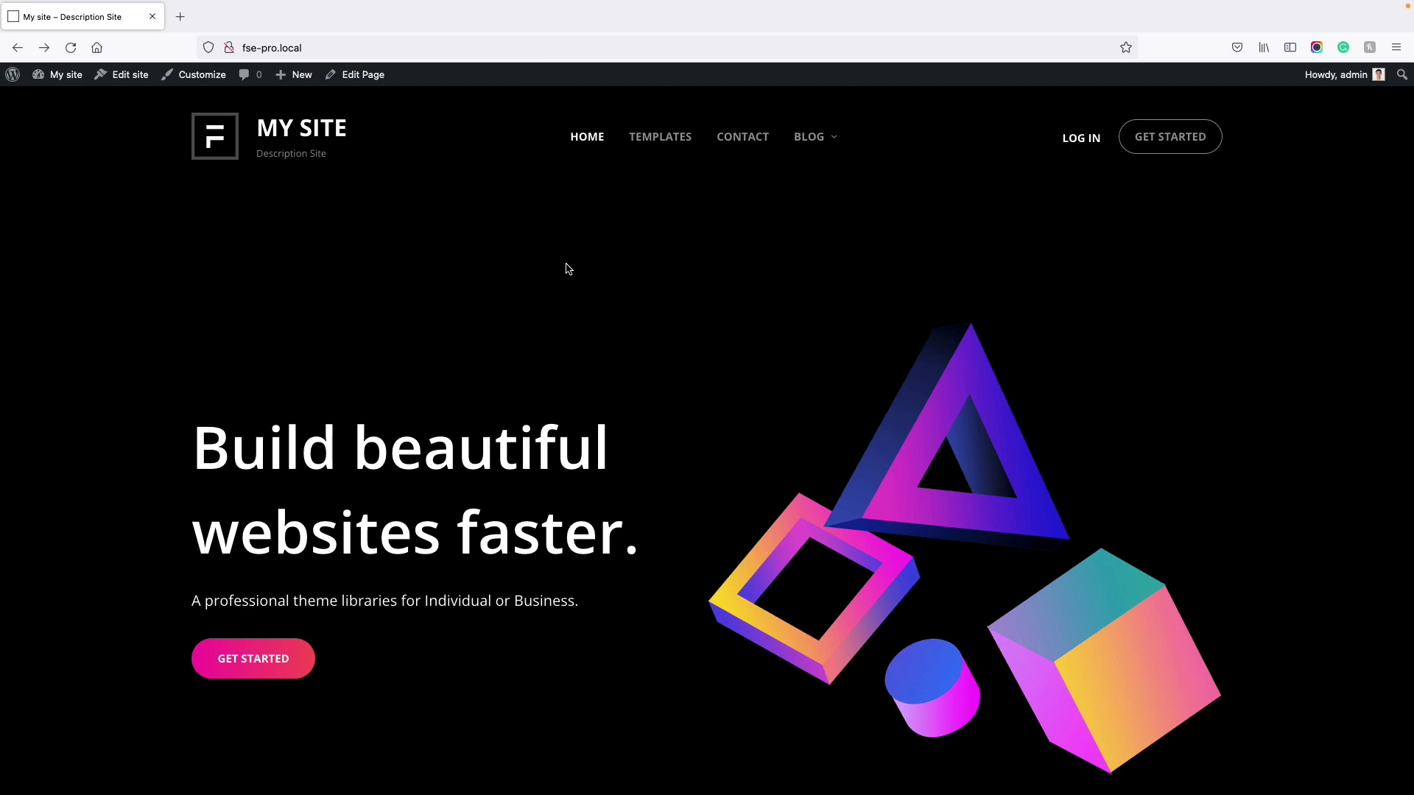
Open the Front Page template in the site editor and insert the Catch FSE About Us pattern between the hero and Featured Content sections.
left_click(133, 74)
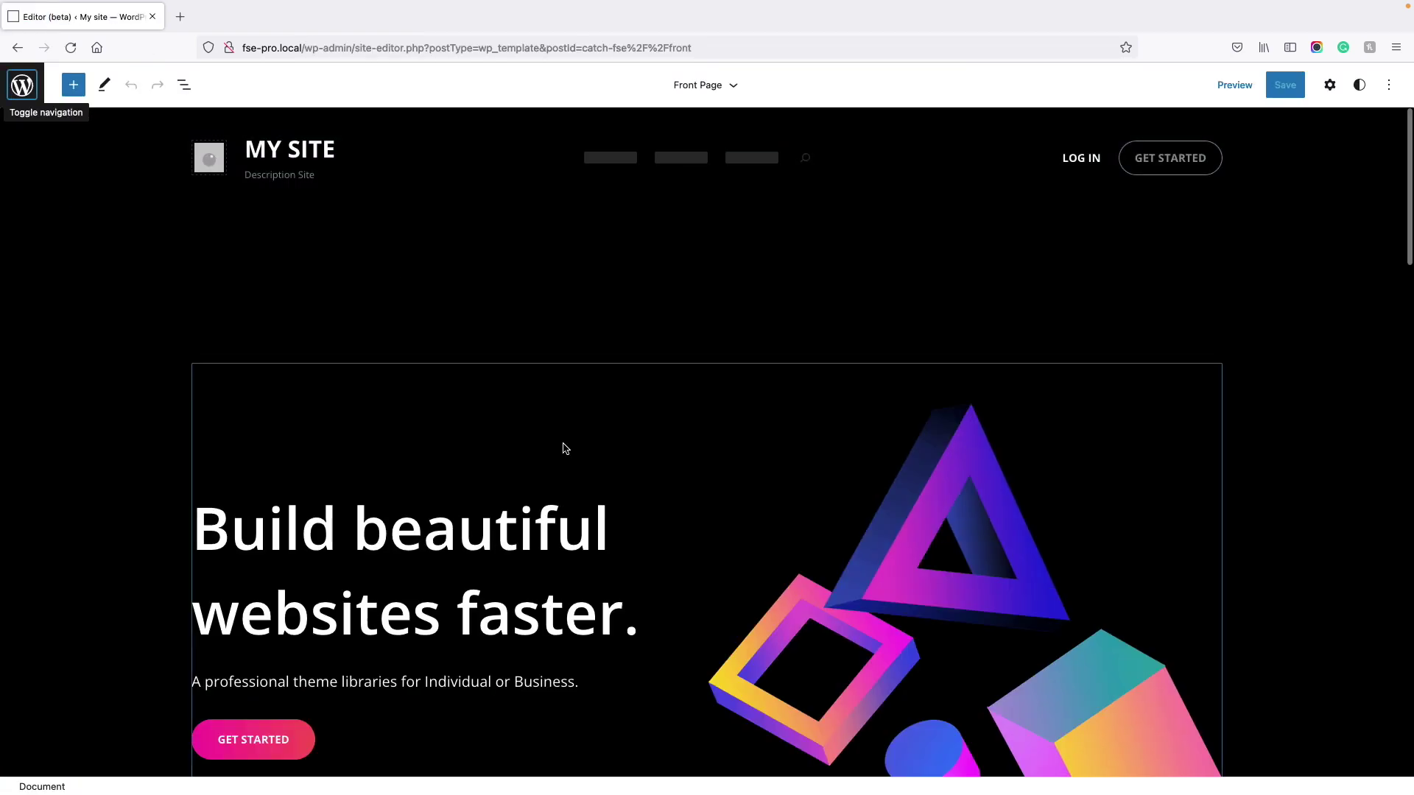
scroll(562, 445, "down", 8)
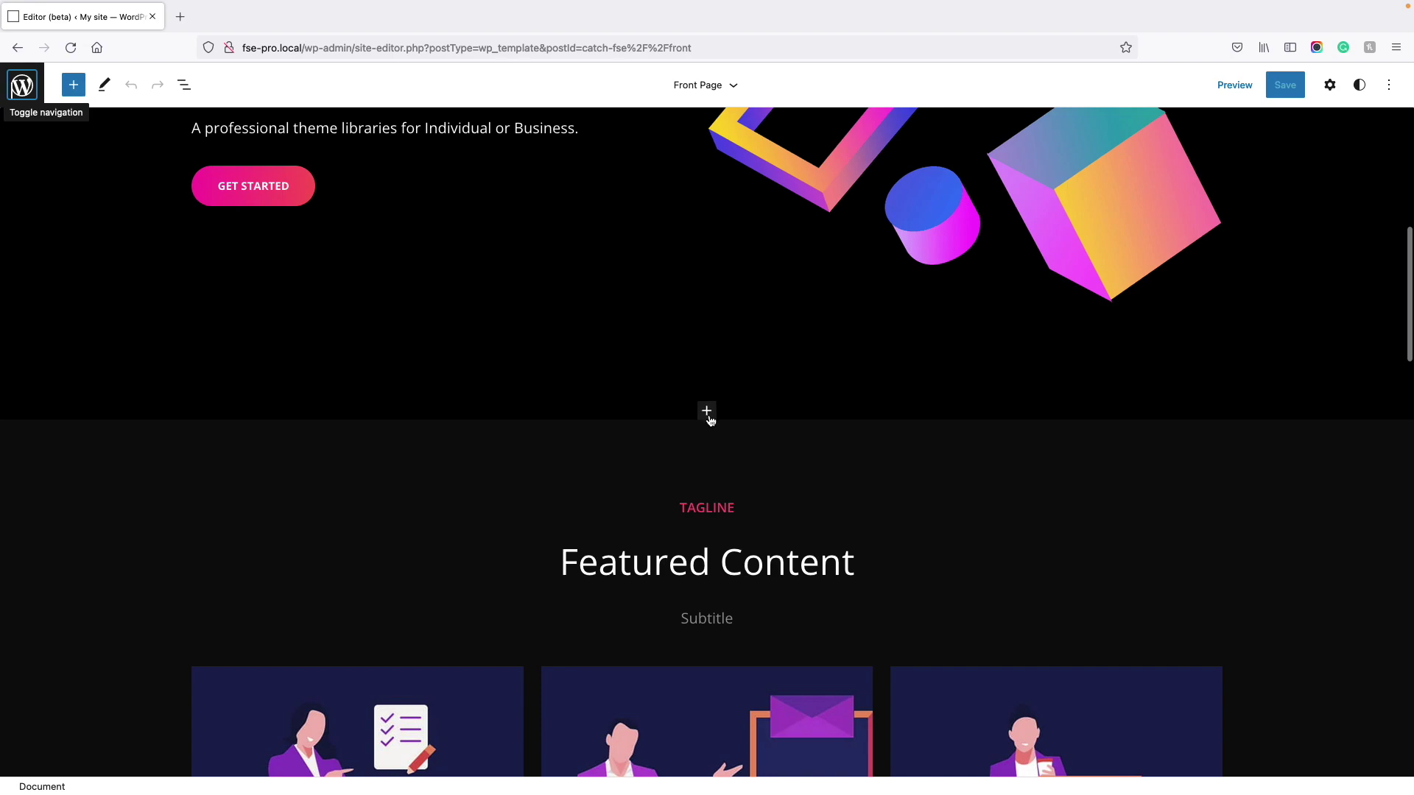
mouse_move(706, 413)
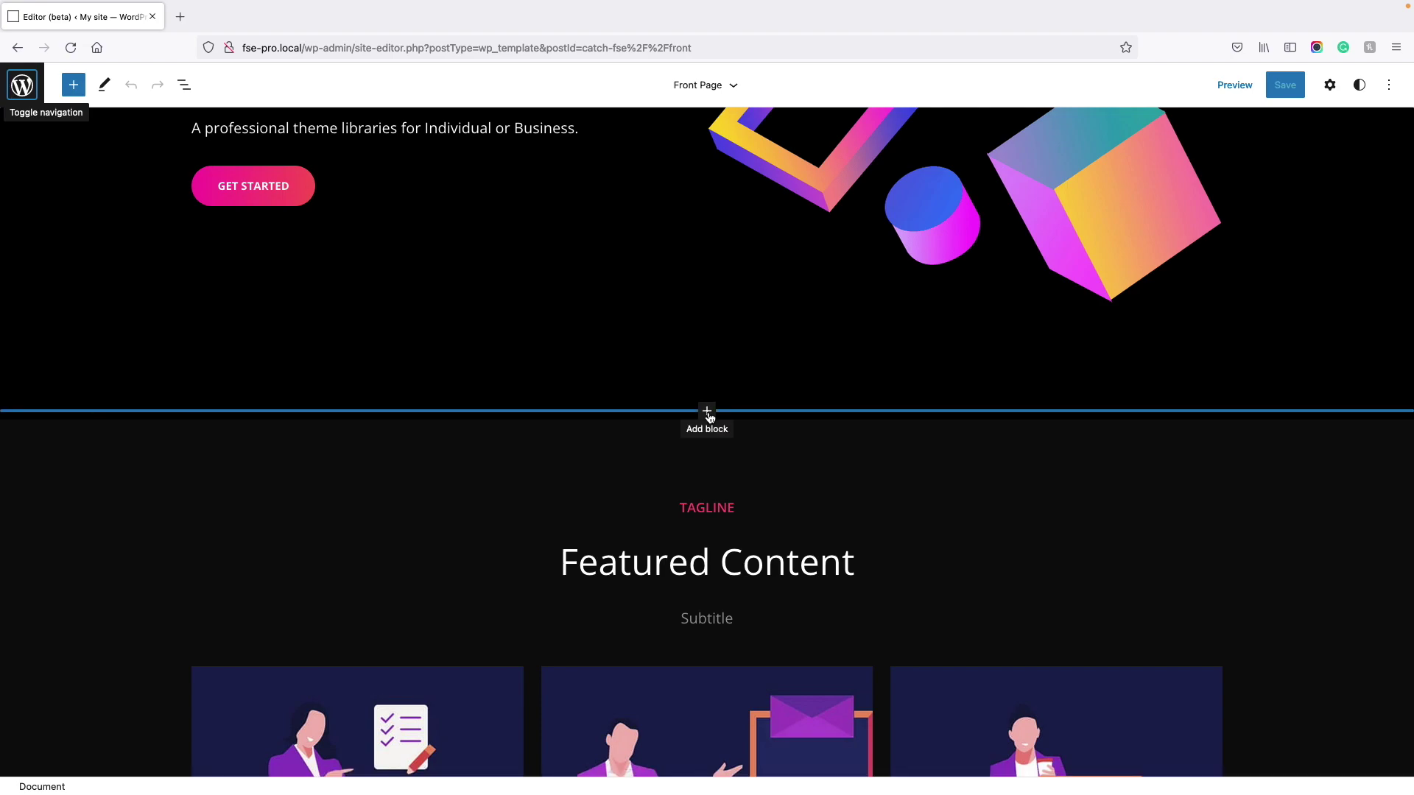
left_click(707, 412)
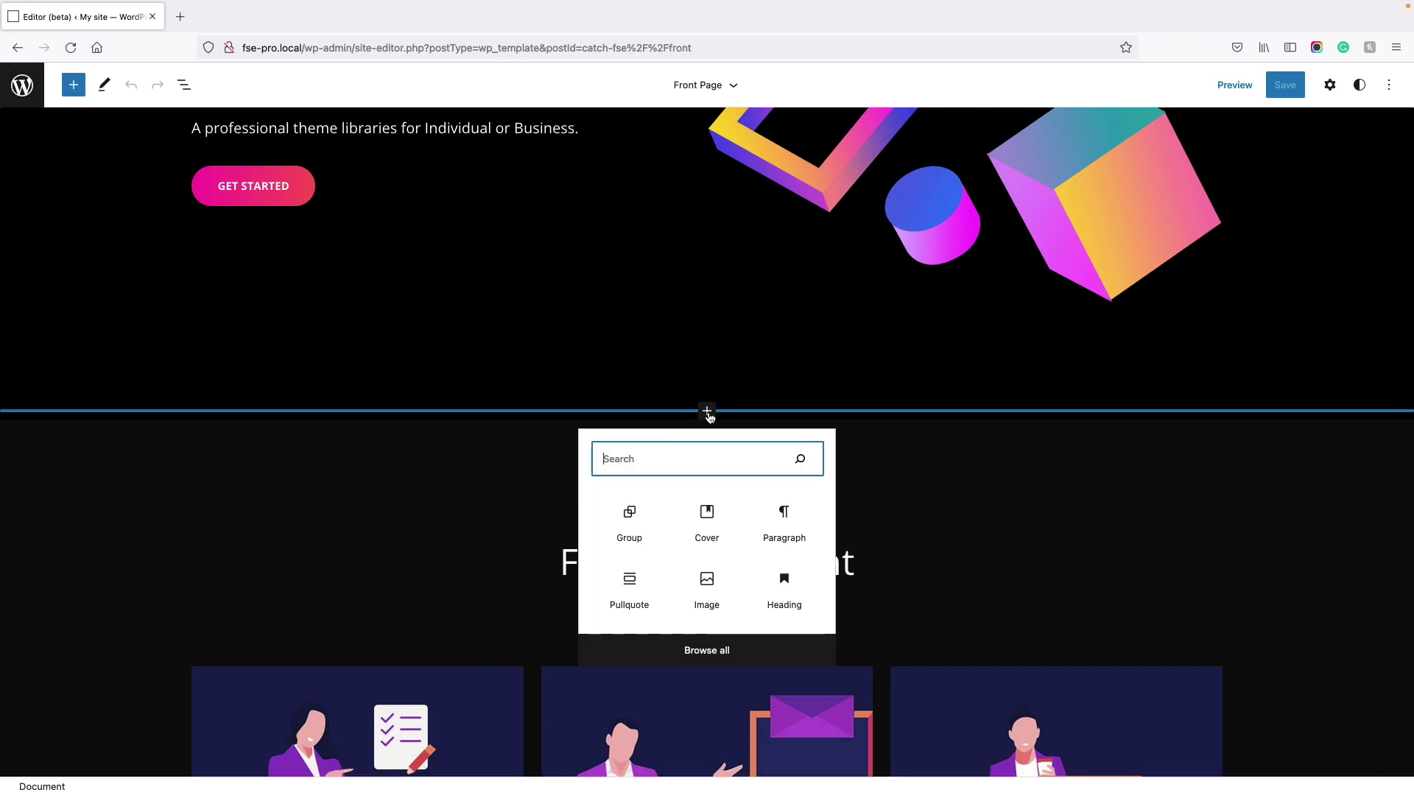
left_click(720, 652)
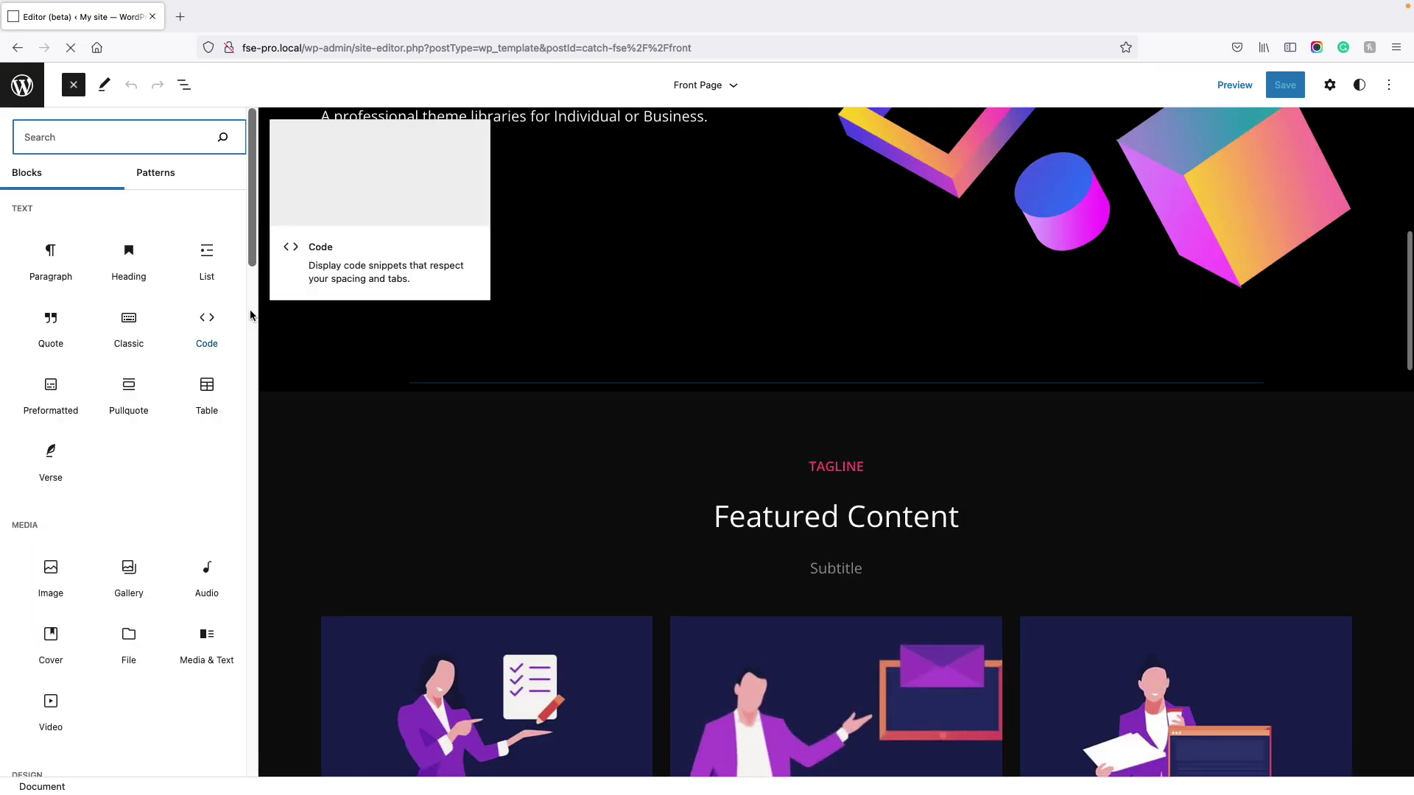
left_click(155, 177)
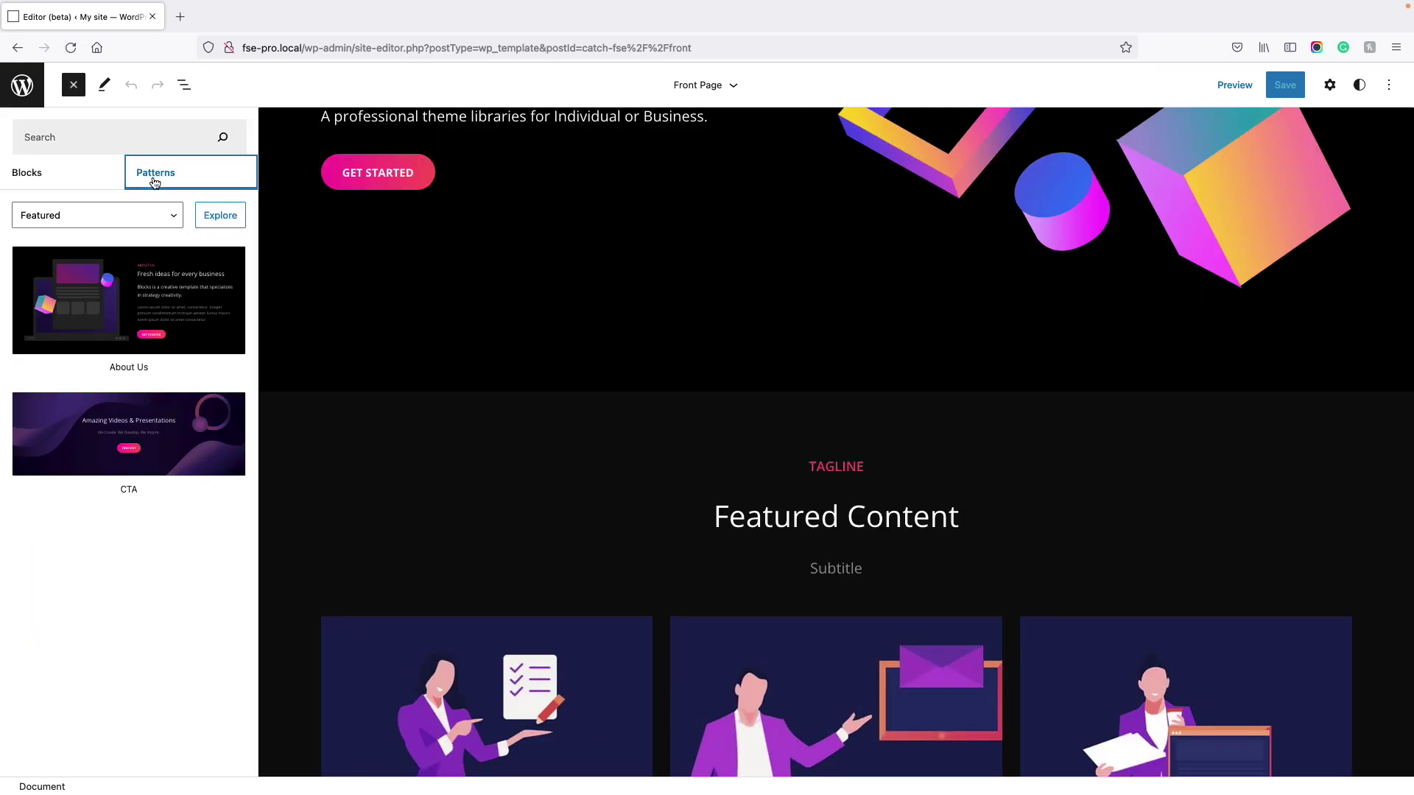
left_click(147, 220)
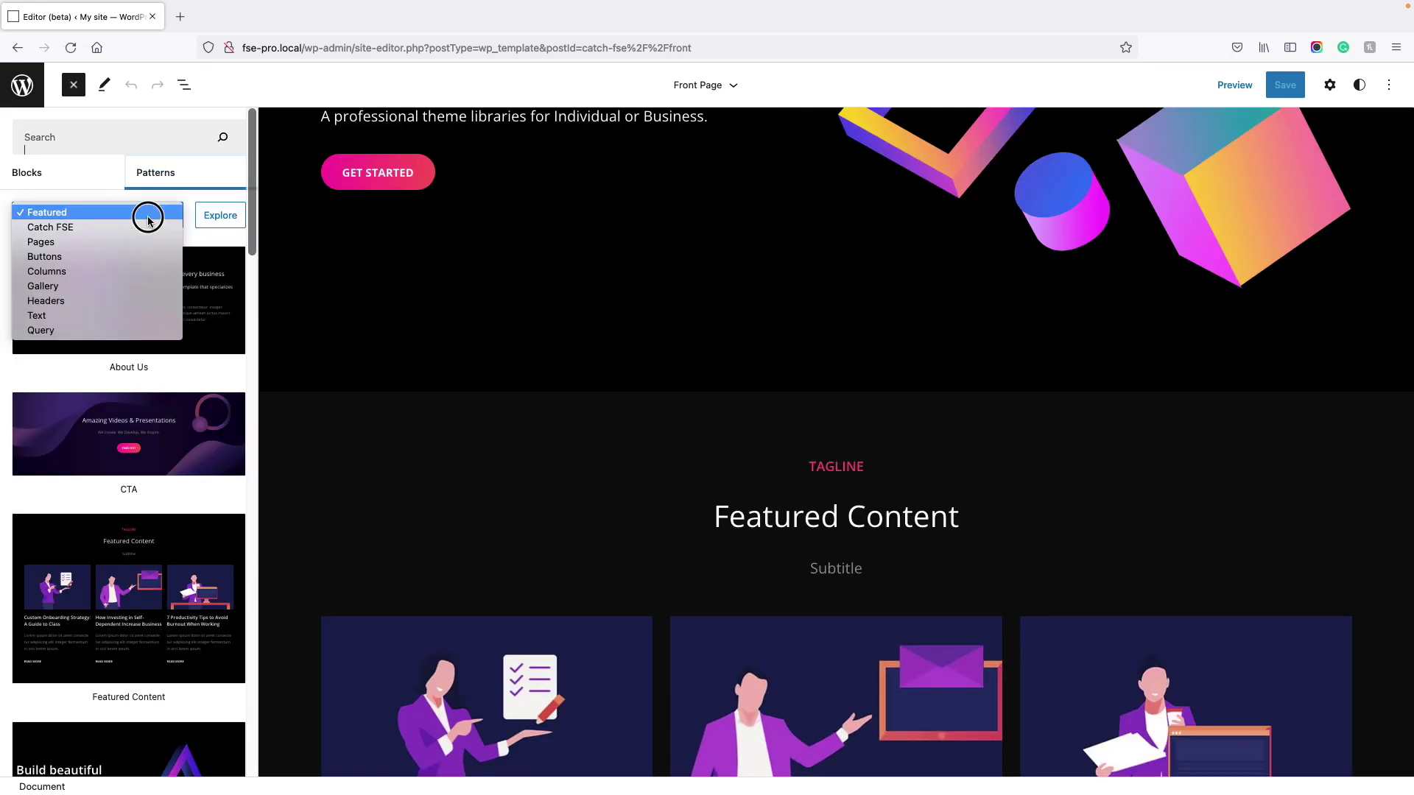
left_click(108, 228)
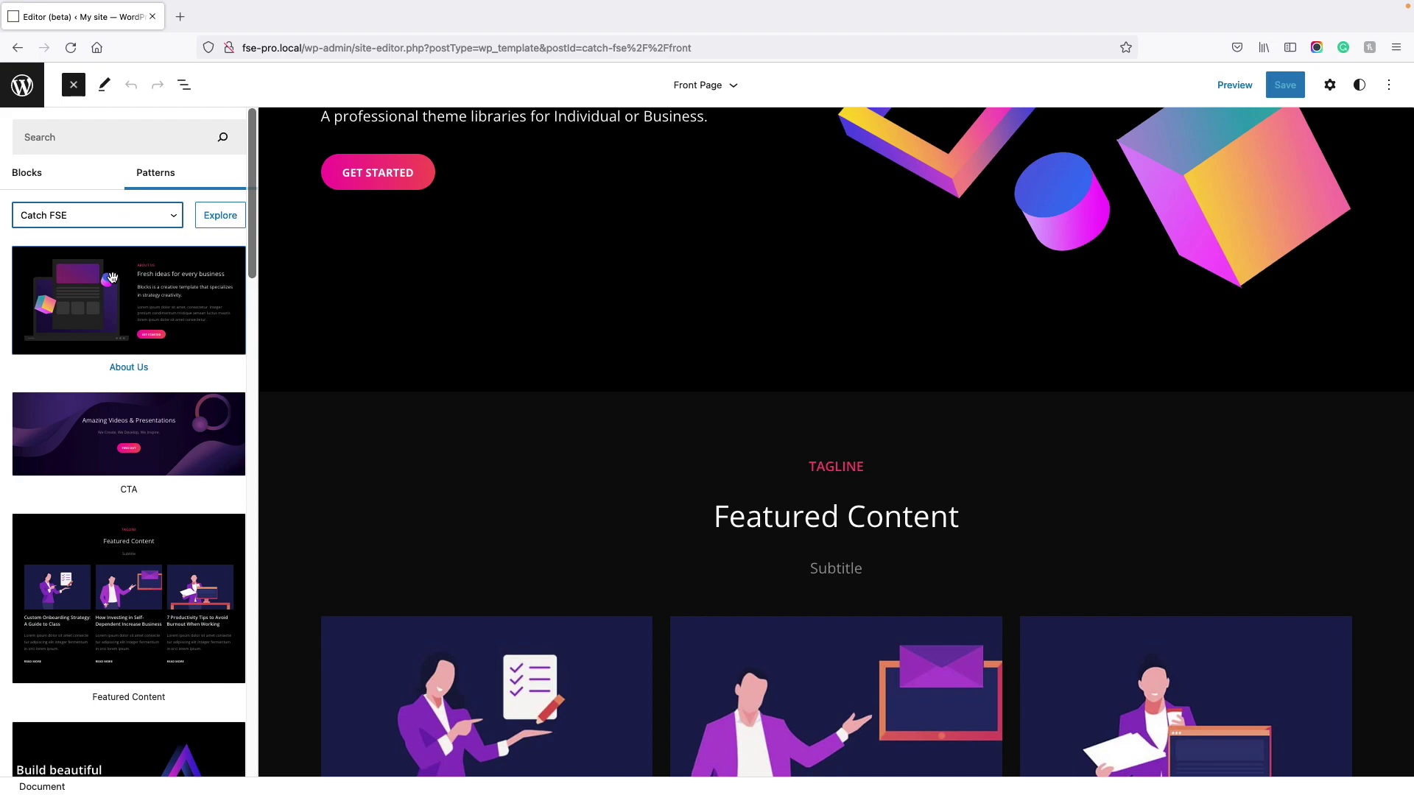
left_click(150, 295)
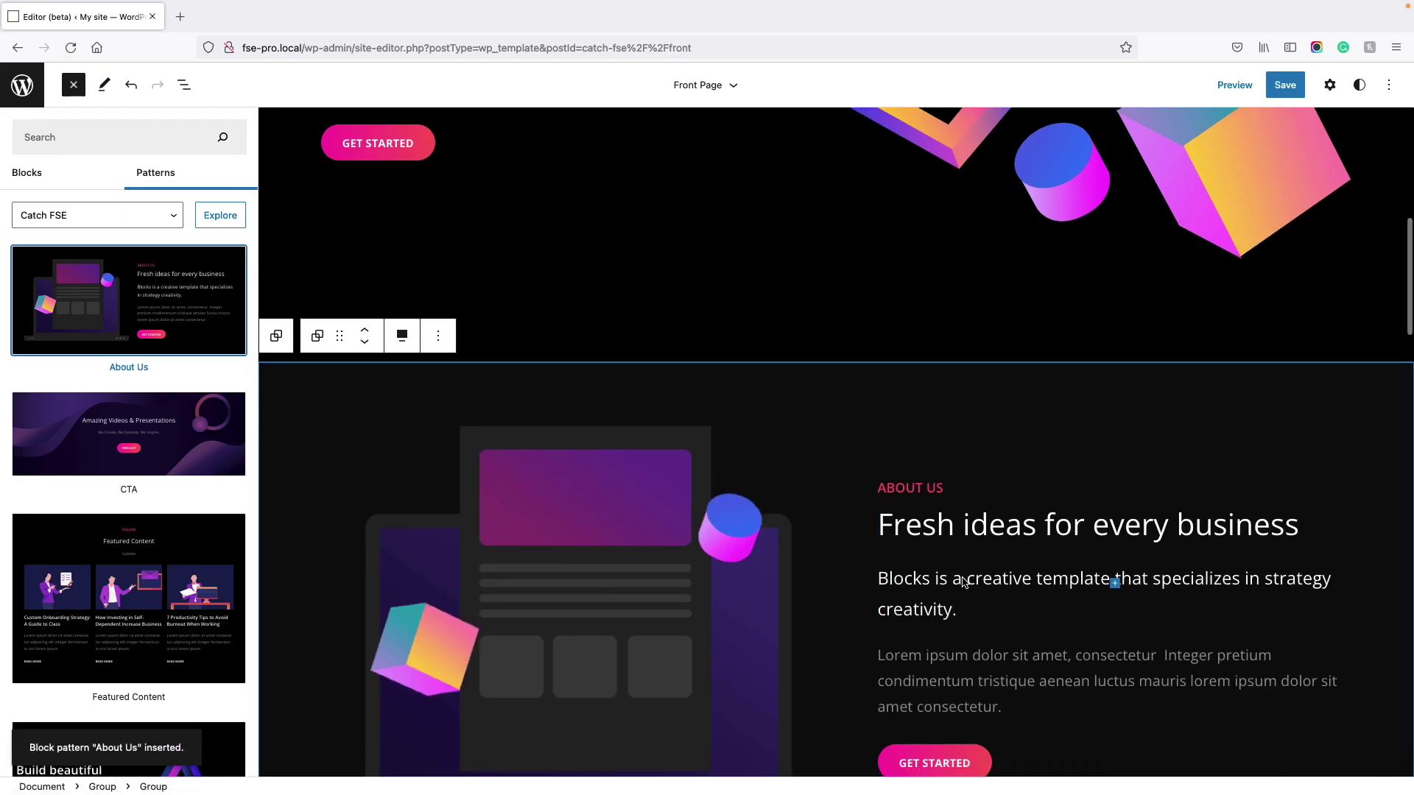
Change the About Us section's tagline to "My New About Us" and place its media to the right of the text.
scroll(1105, 577, "down", 1)
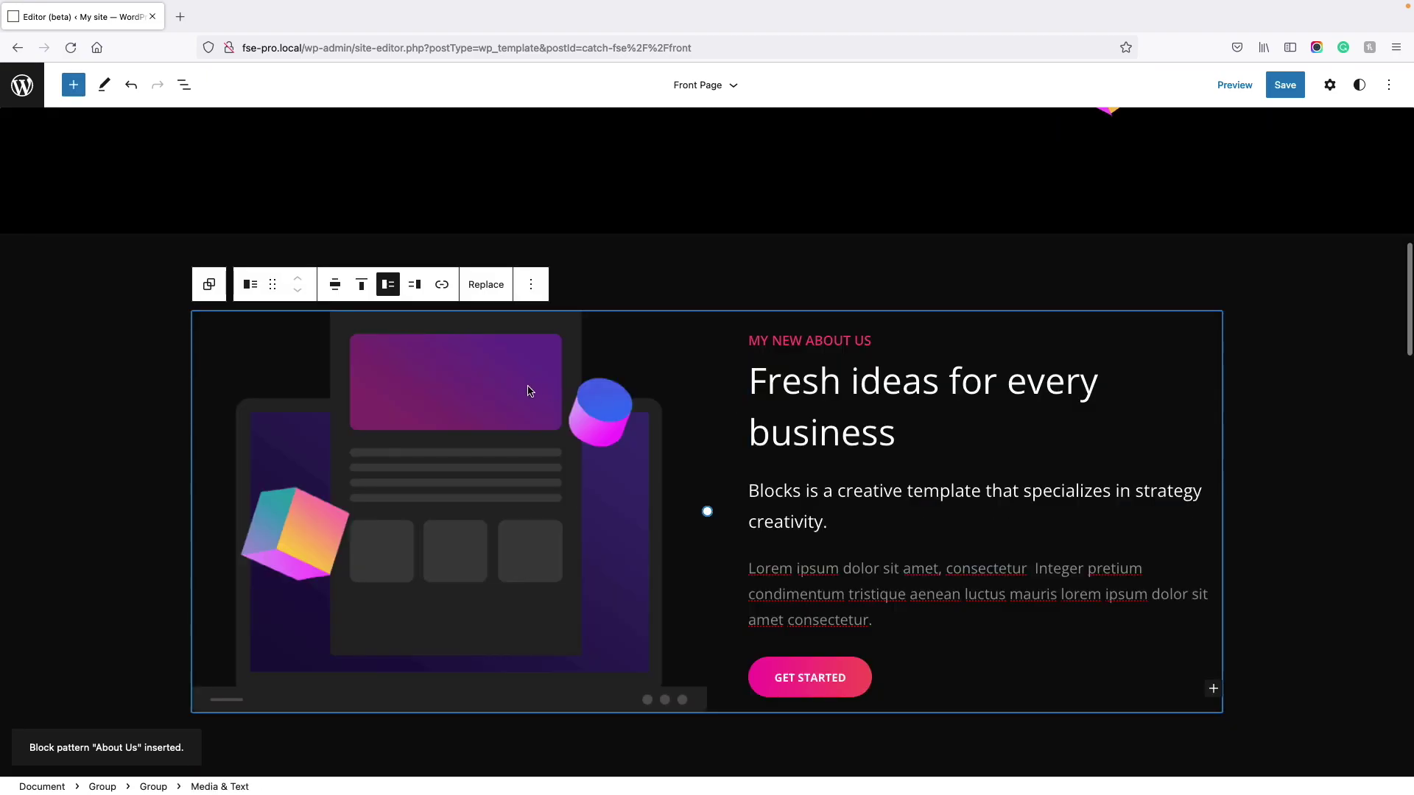
left_click(415, 287)
left_click(382, 286)
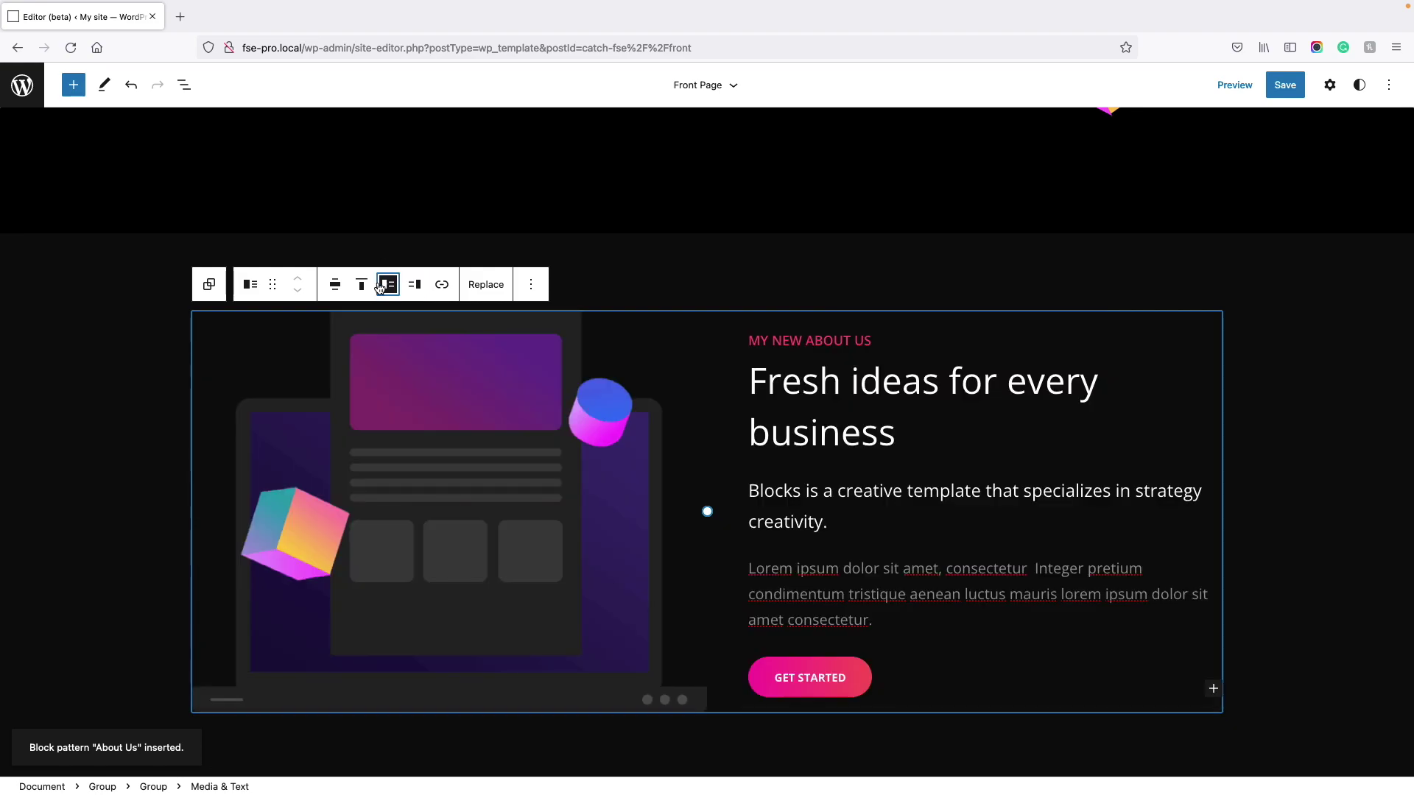
left_click(361, 285)
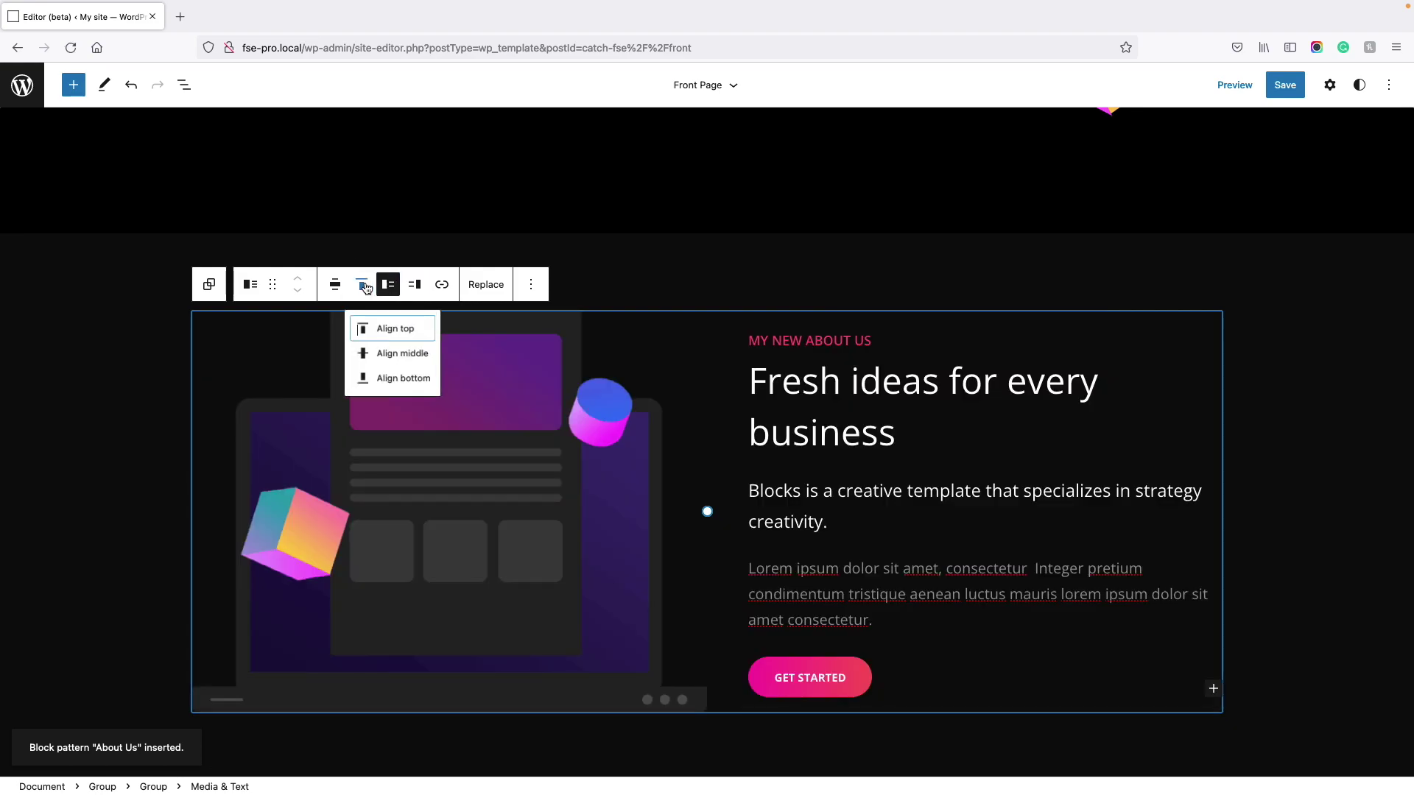
left_click(414, 288)
Show the additional settings for the Media & Text block and save the Front Page template changes.
left_click(530, 284)
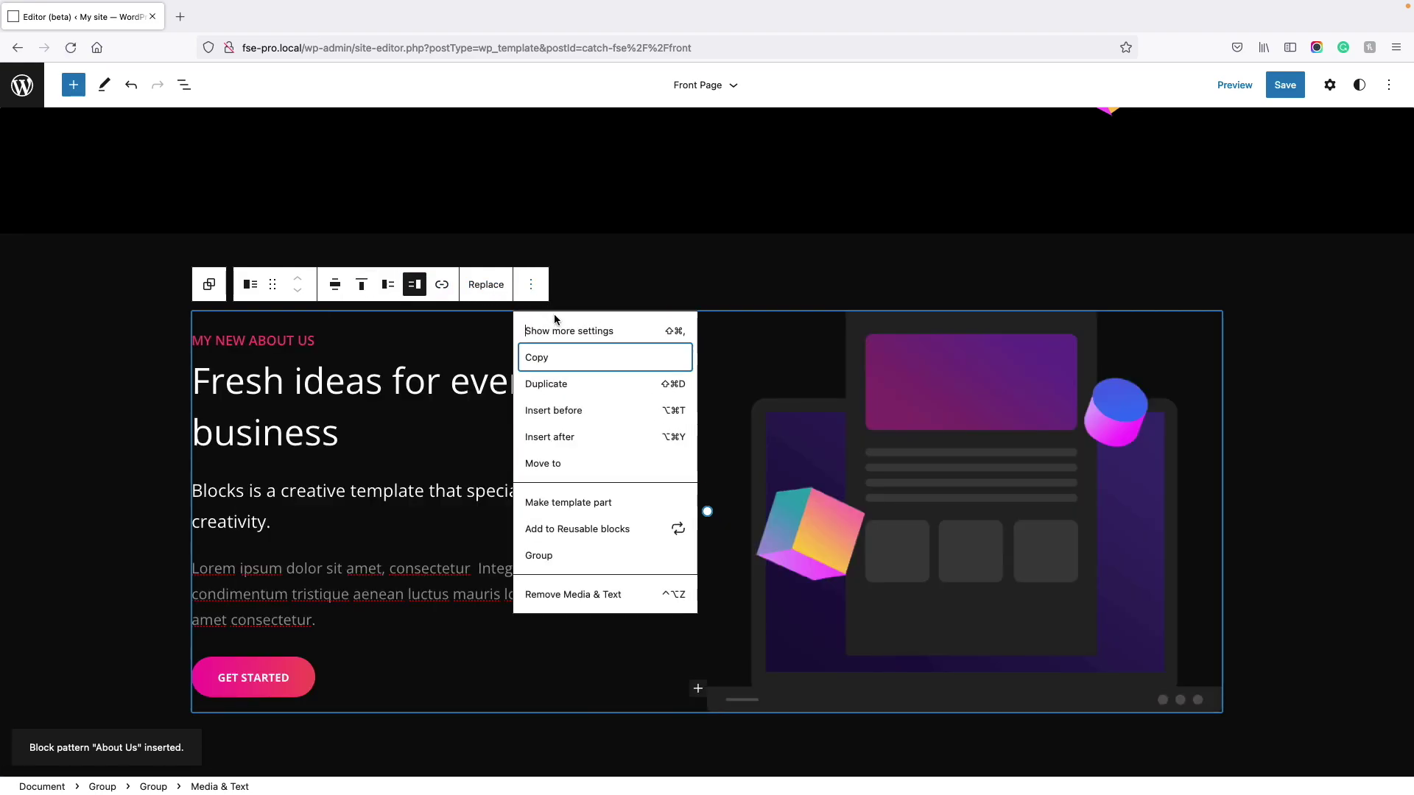
left_click(564, 330)
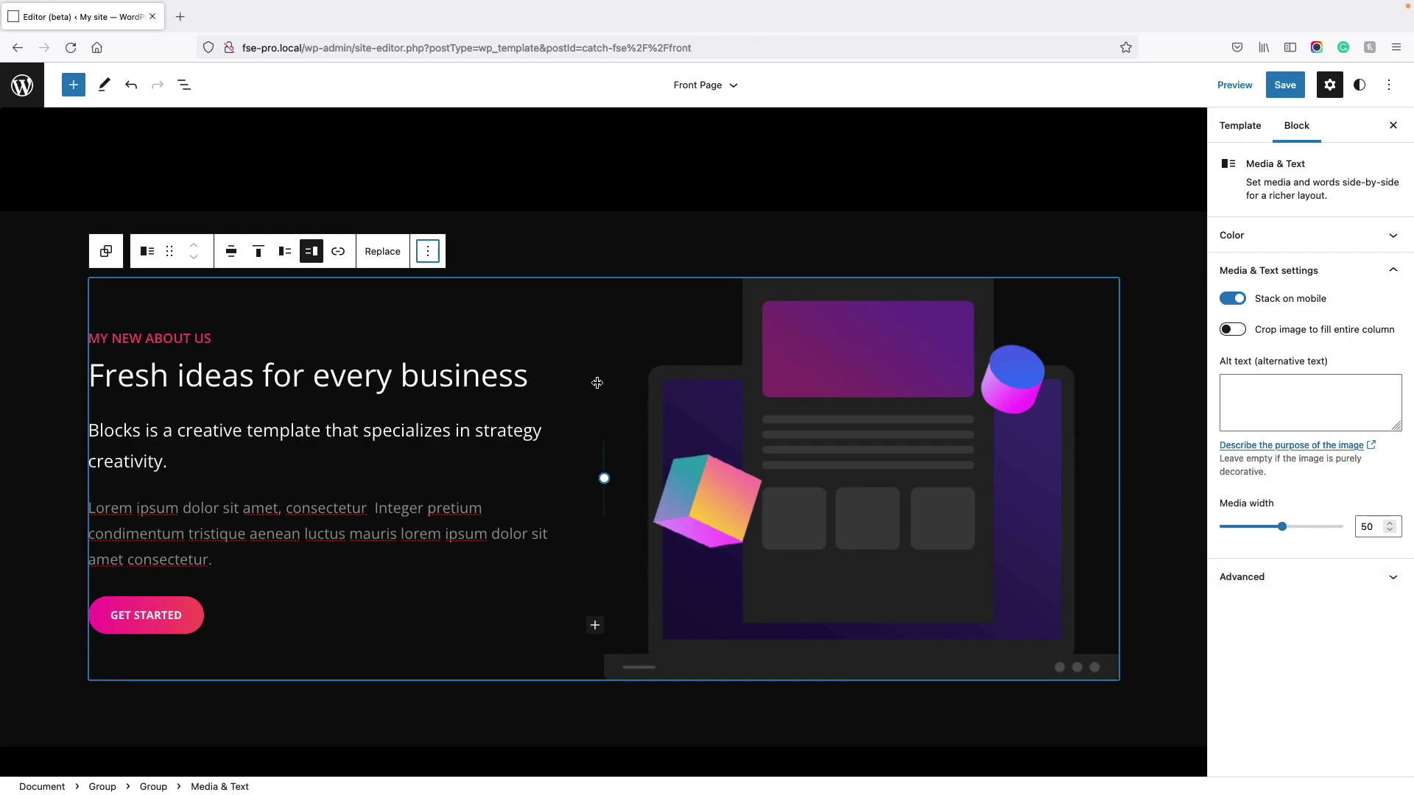
left_click(1283, 89)
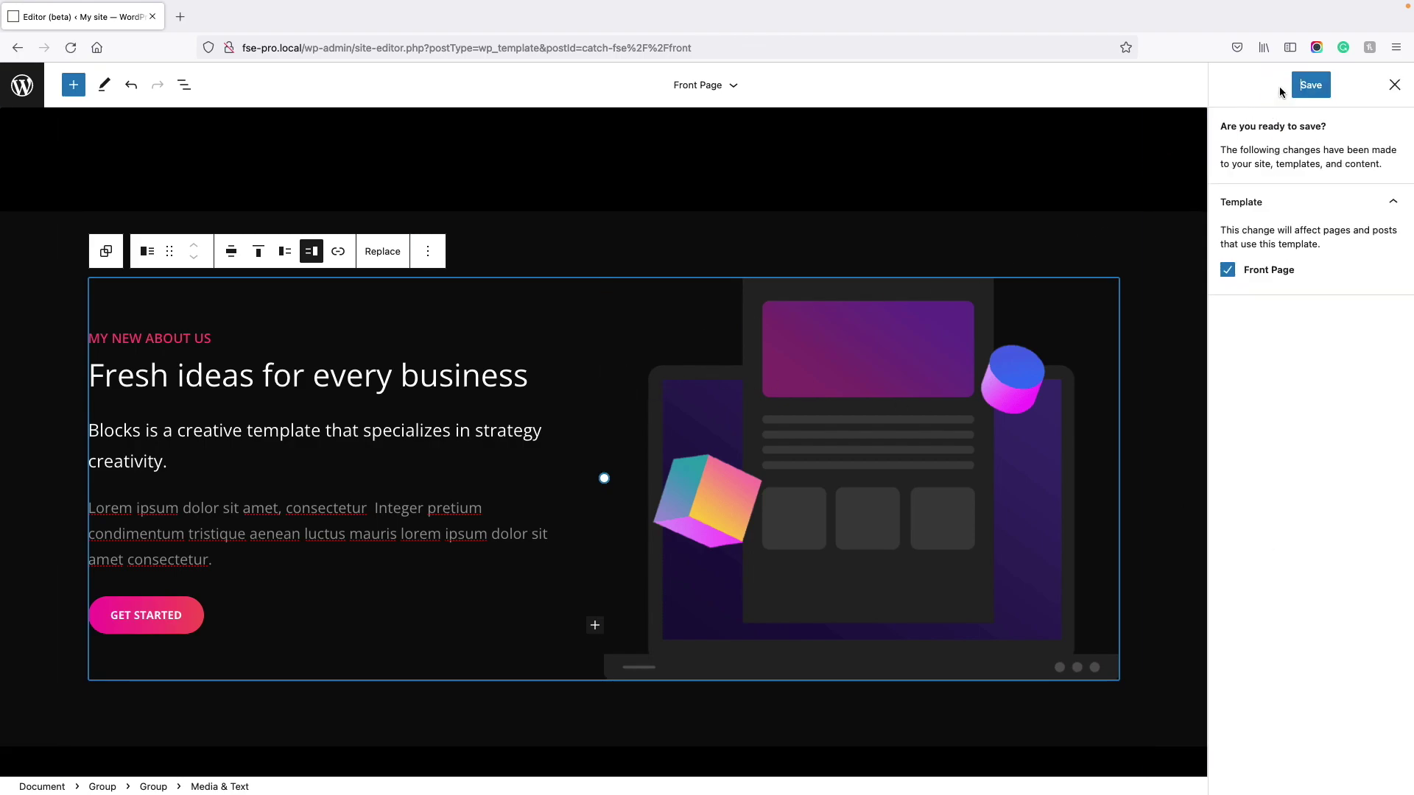
left_click(1302, 88)
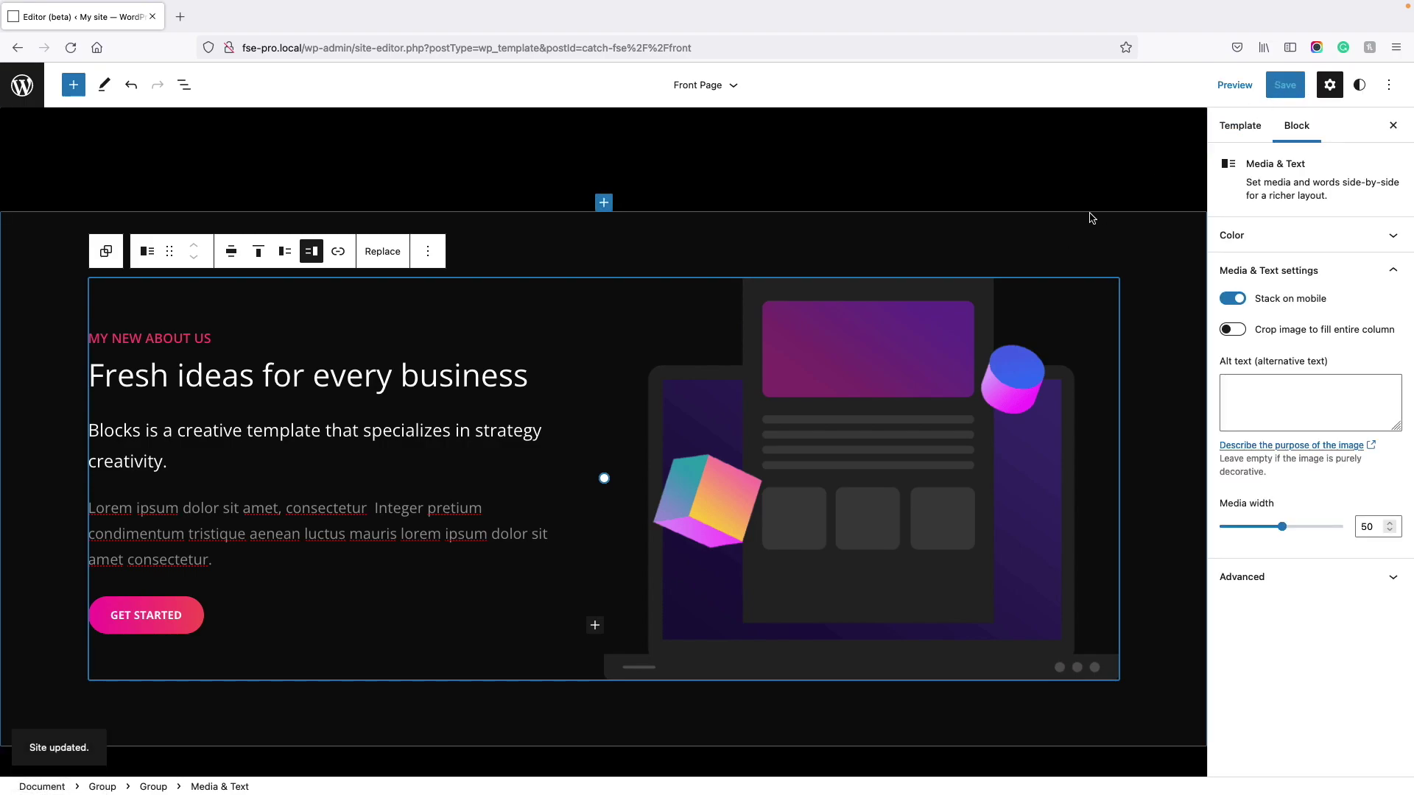
Insert the Catch FSE CTA pattern between the About Us and Featured Content sections.
scroll(1072, 227, "down", 5)
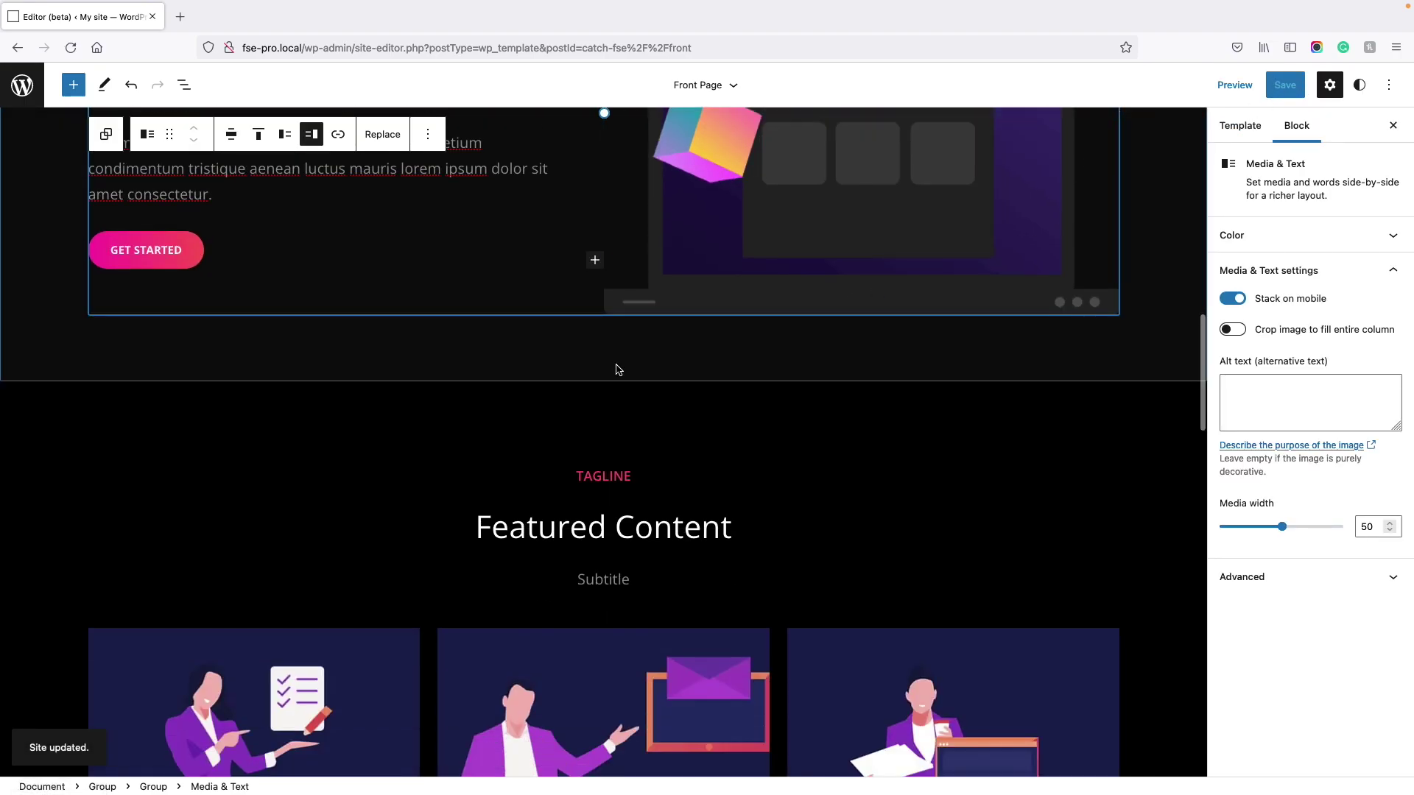
scroll(623, 391, "down", 1)
left_click(603, 324)
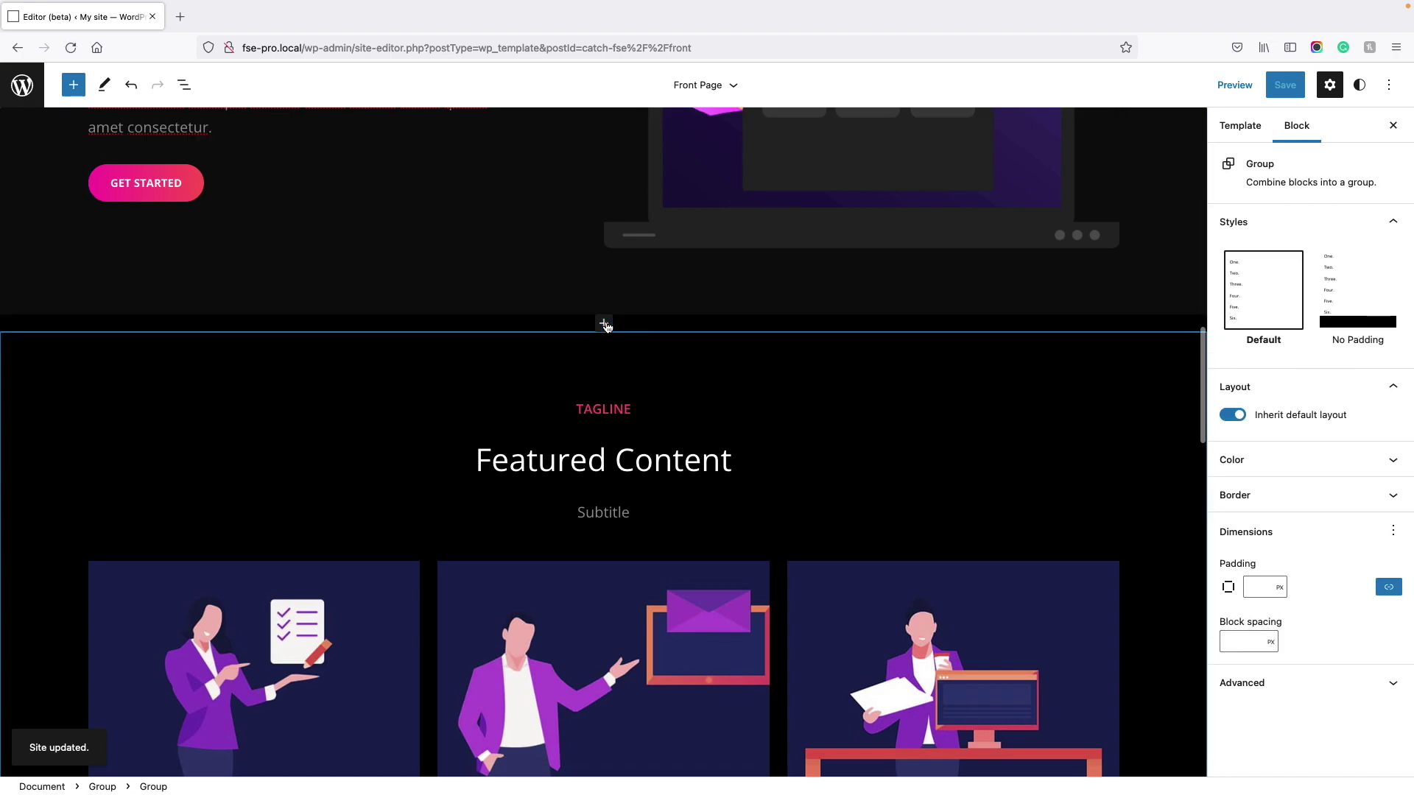
left_click(603, 324)
left_click(621, 563)
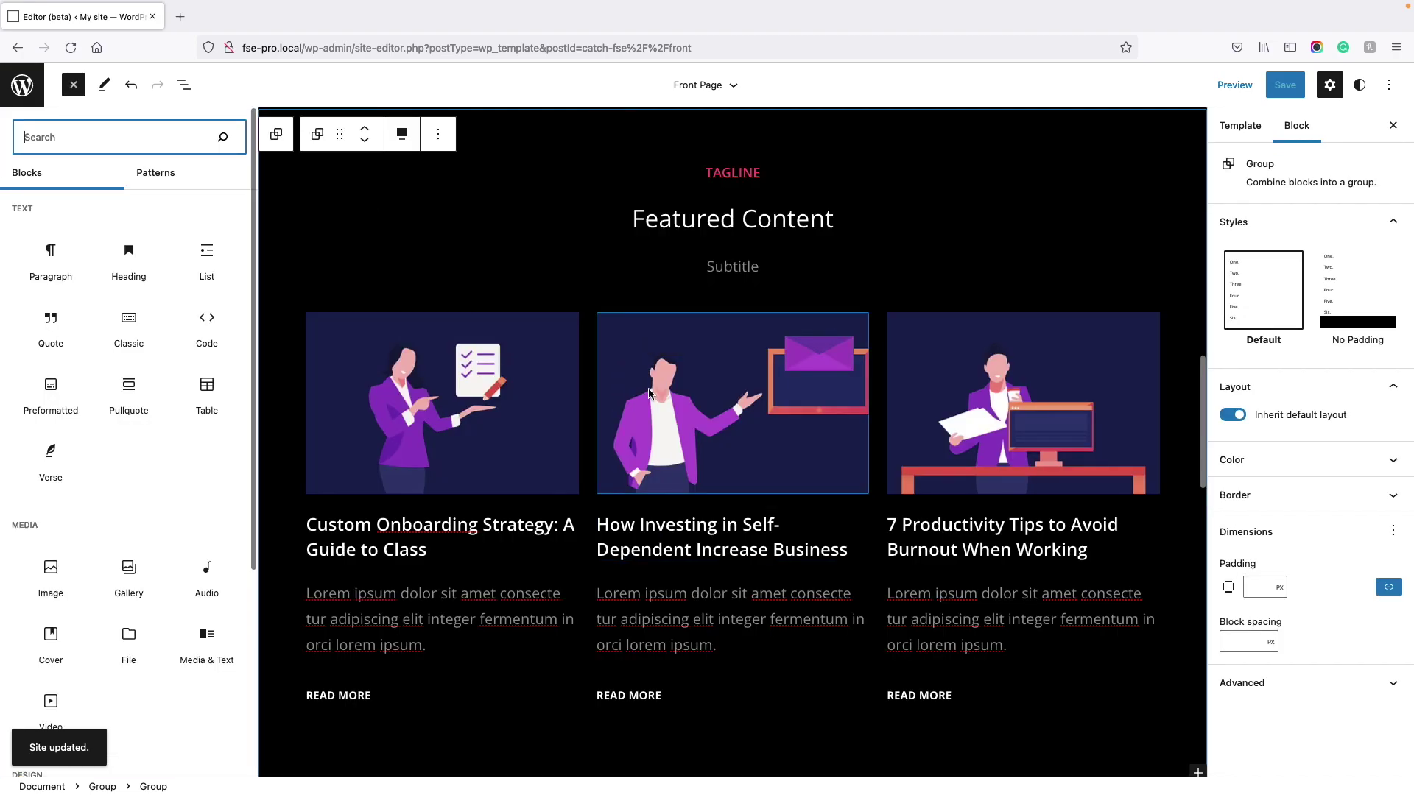
left_click(154, 176)
left_click(92, 207)
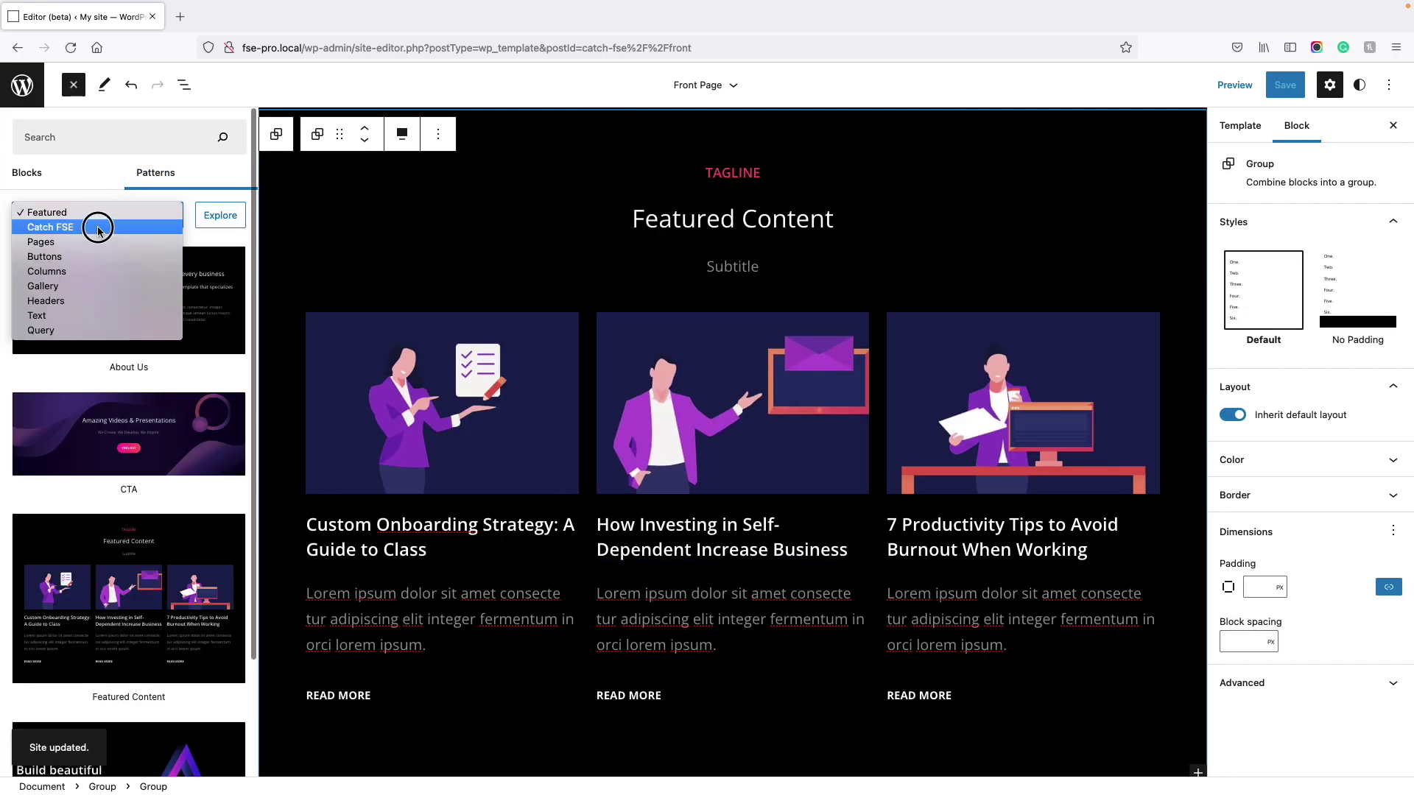
left_click(95, 224)
left_click(166, 443)
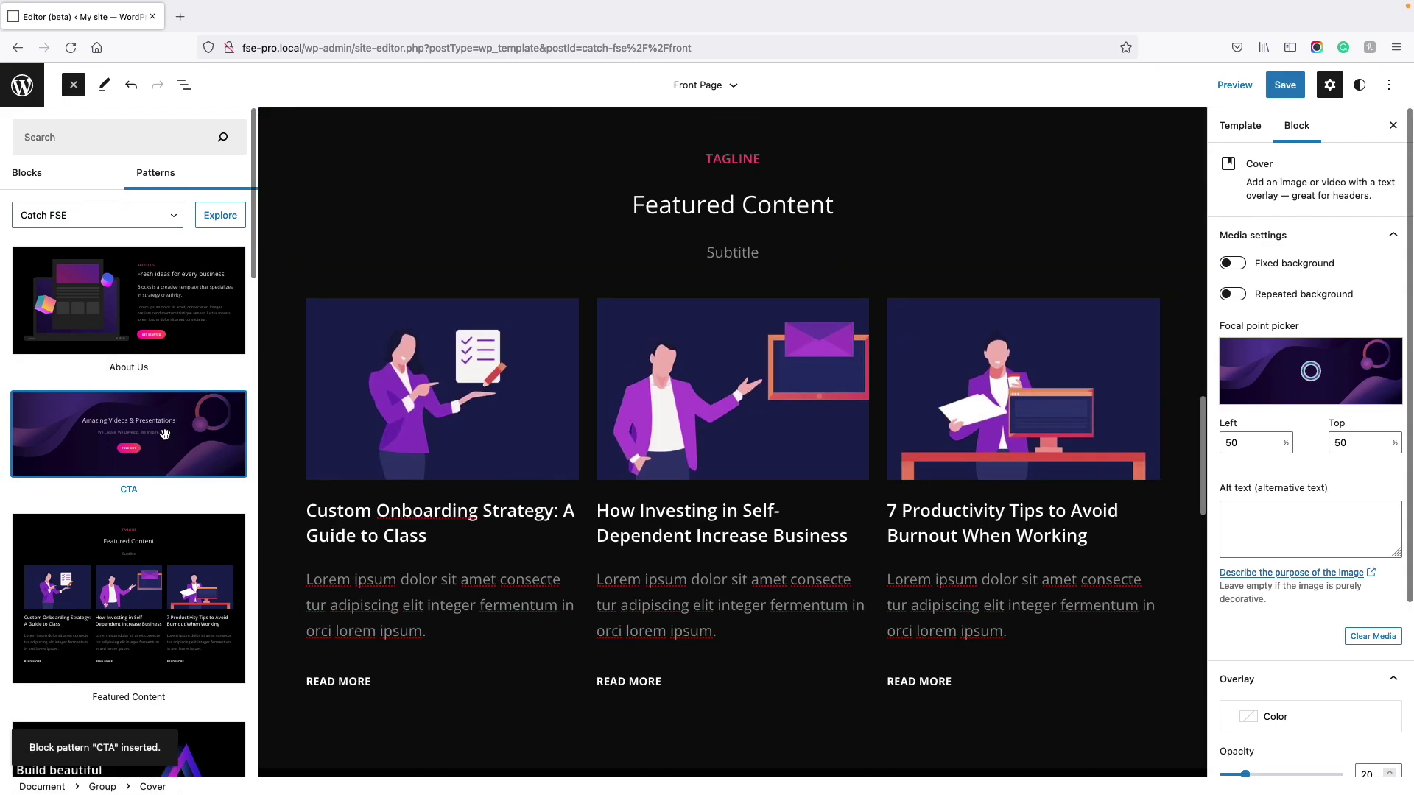
Set the CTA heading to "This is our new action" and replace the cover background with easy-g7050bc5a5_1920.jpg from the media library.
type("This is o")
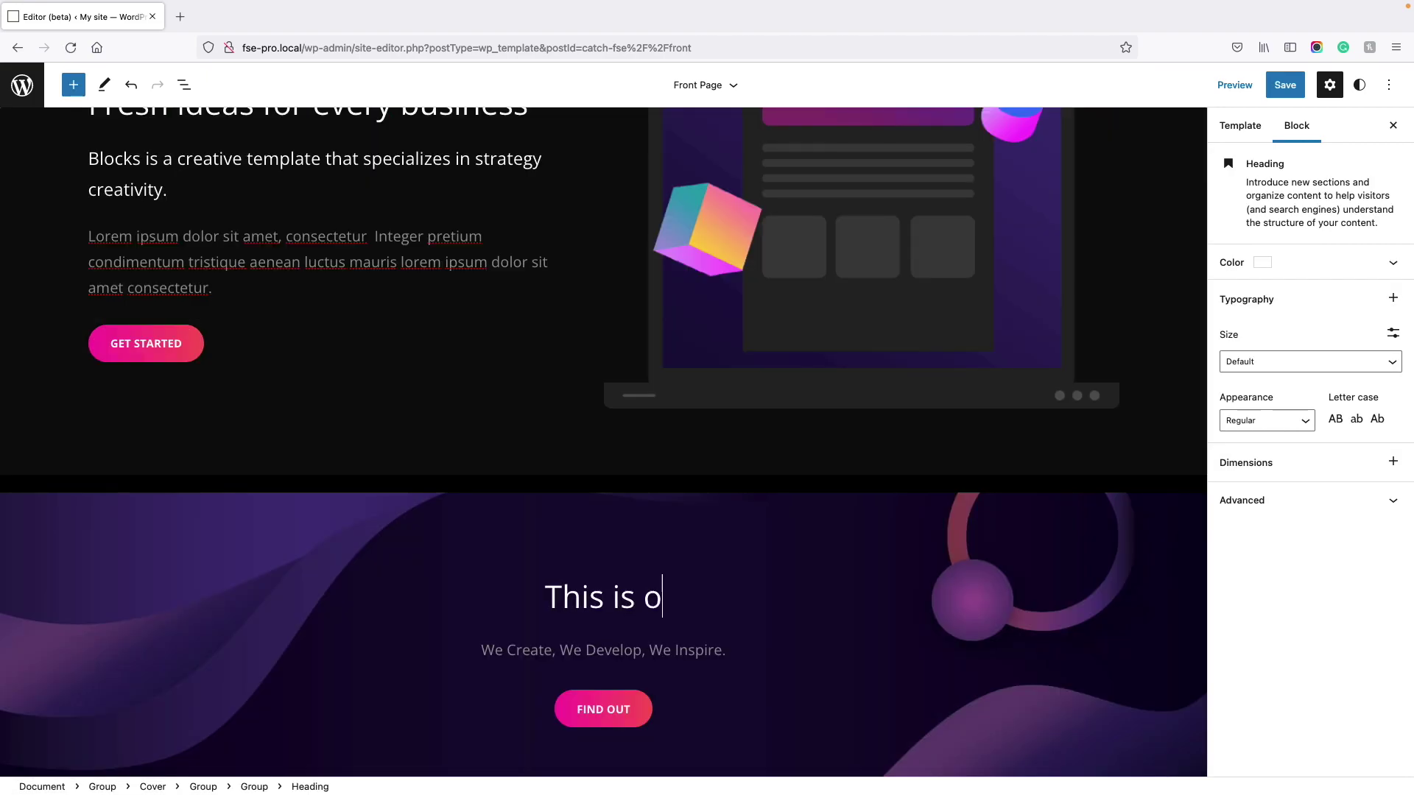
type("ur new action")
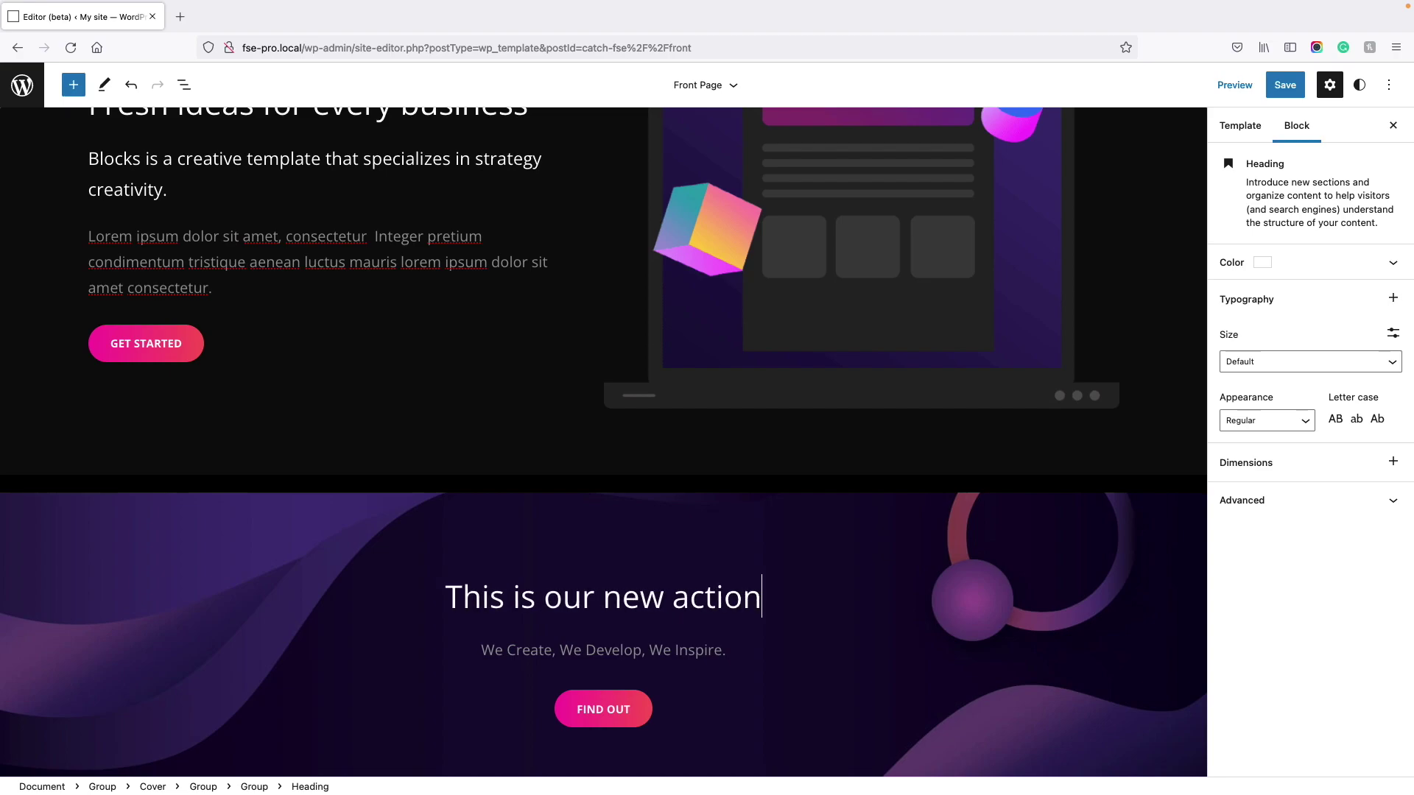
left_click(813, 550)
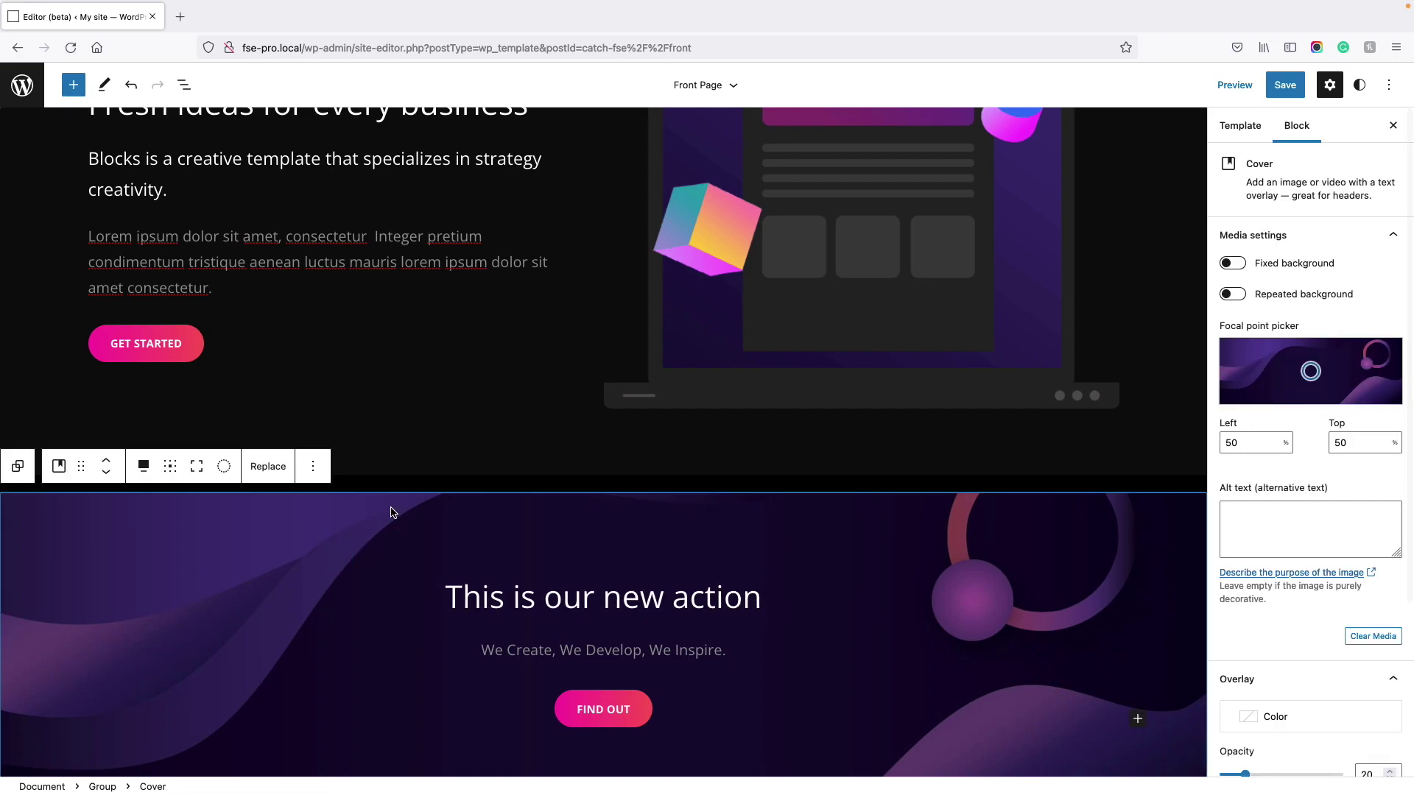
left_click(275, 468)
left_click(331, 513)
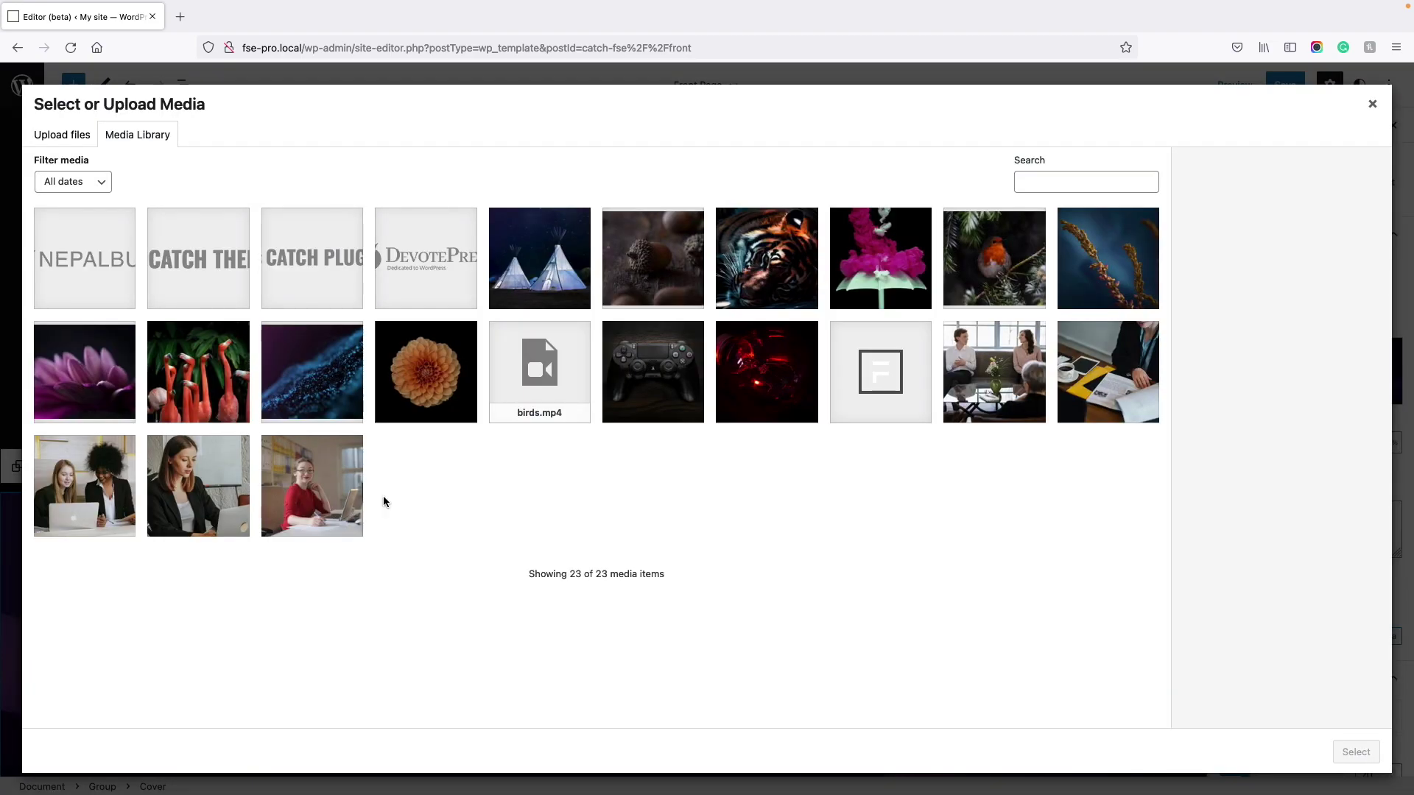
left_click(652, 378)
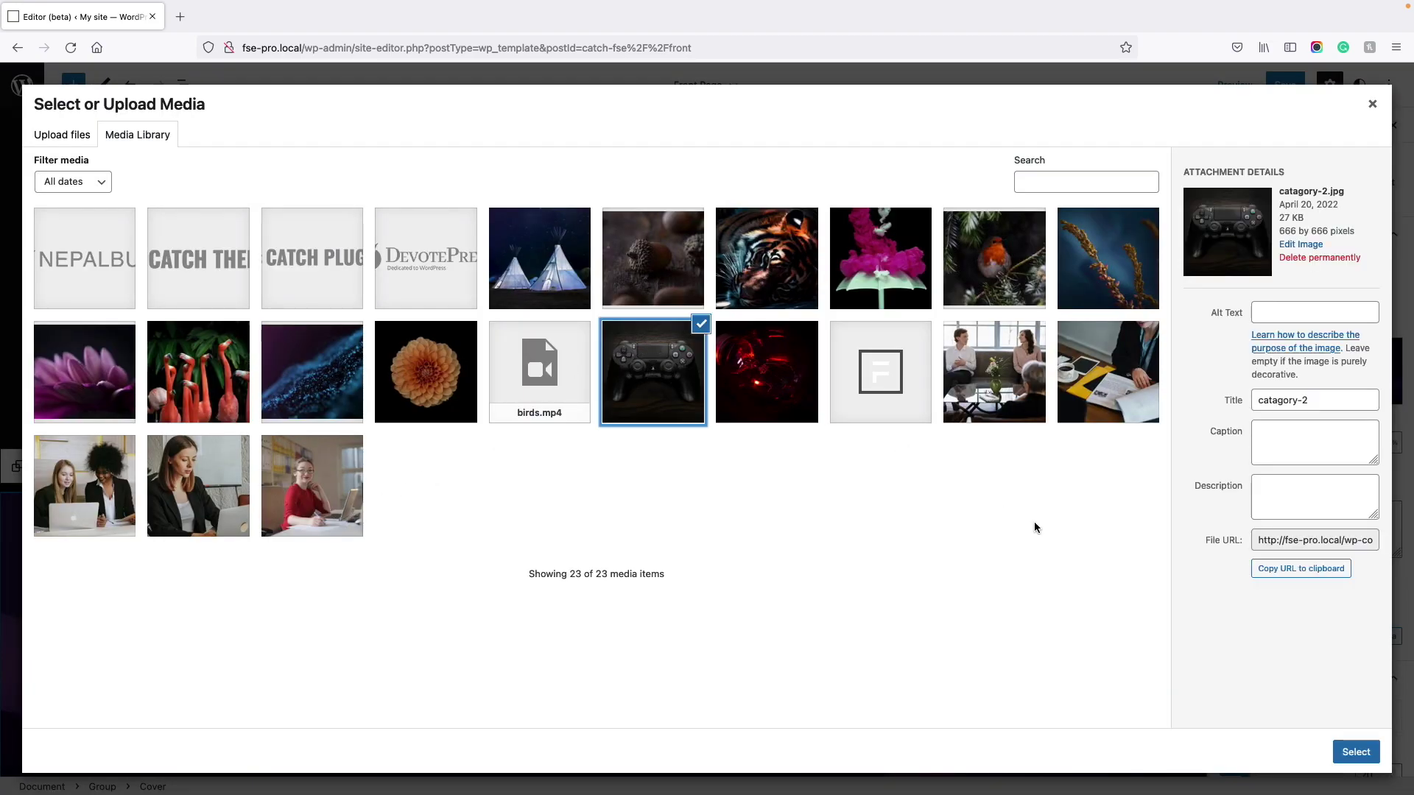
left_click(791, 394)
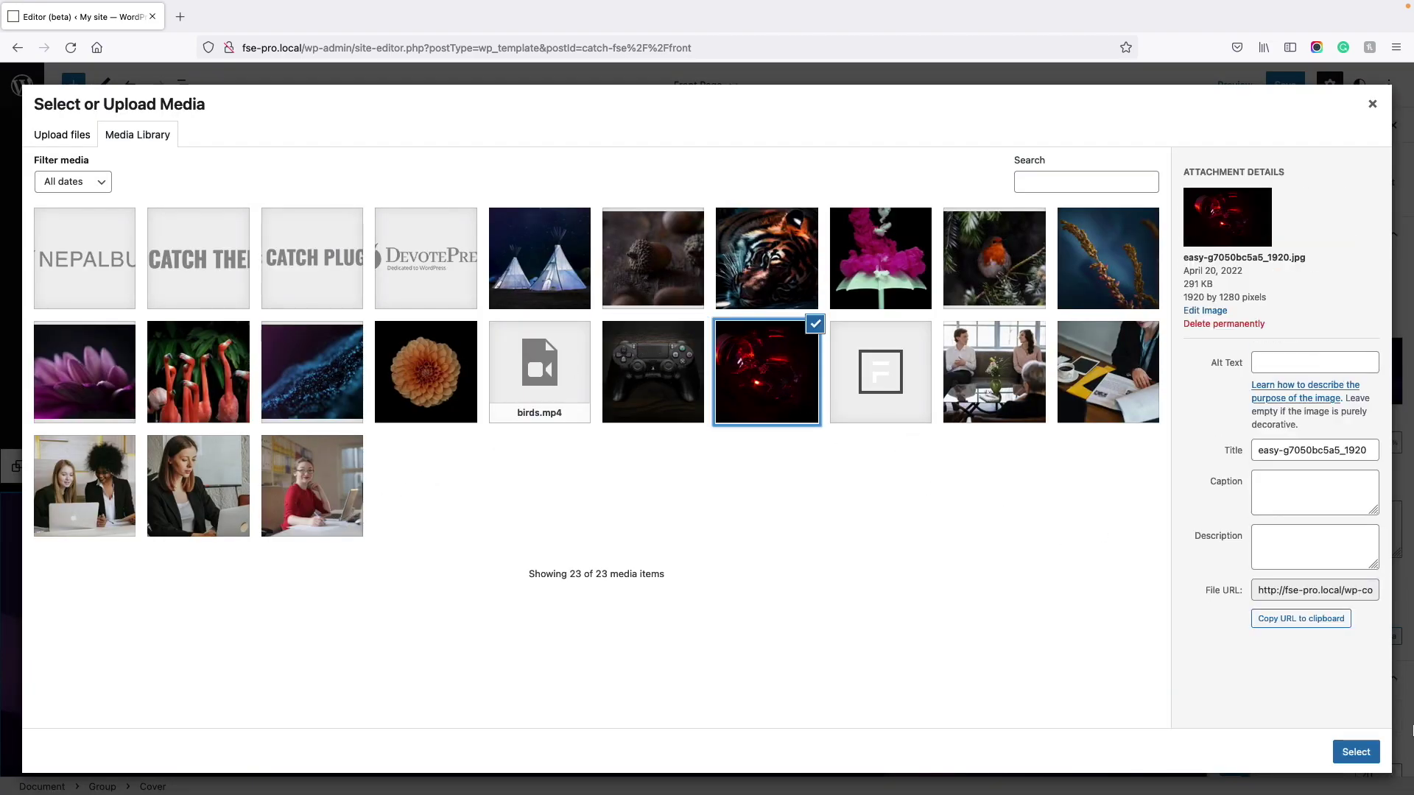
left_click(1356, 752)
Select the CTA heading "This is our new action" and display its block settings.
scroll(1045, 625, "down", 2)
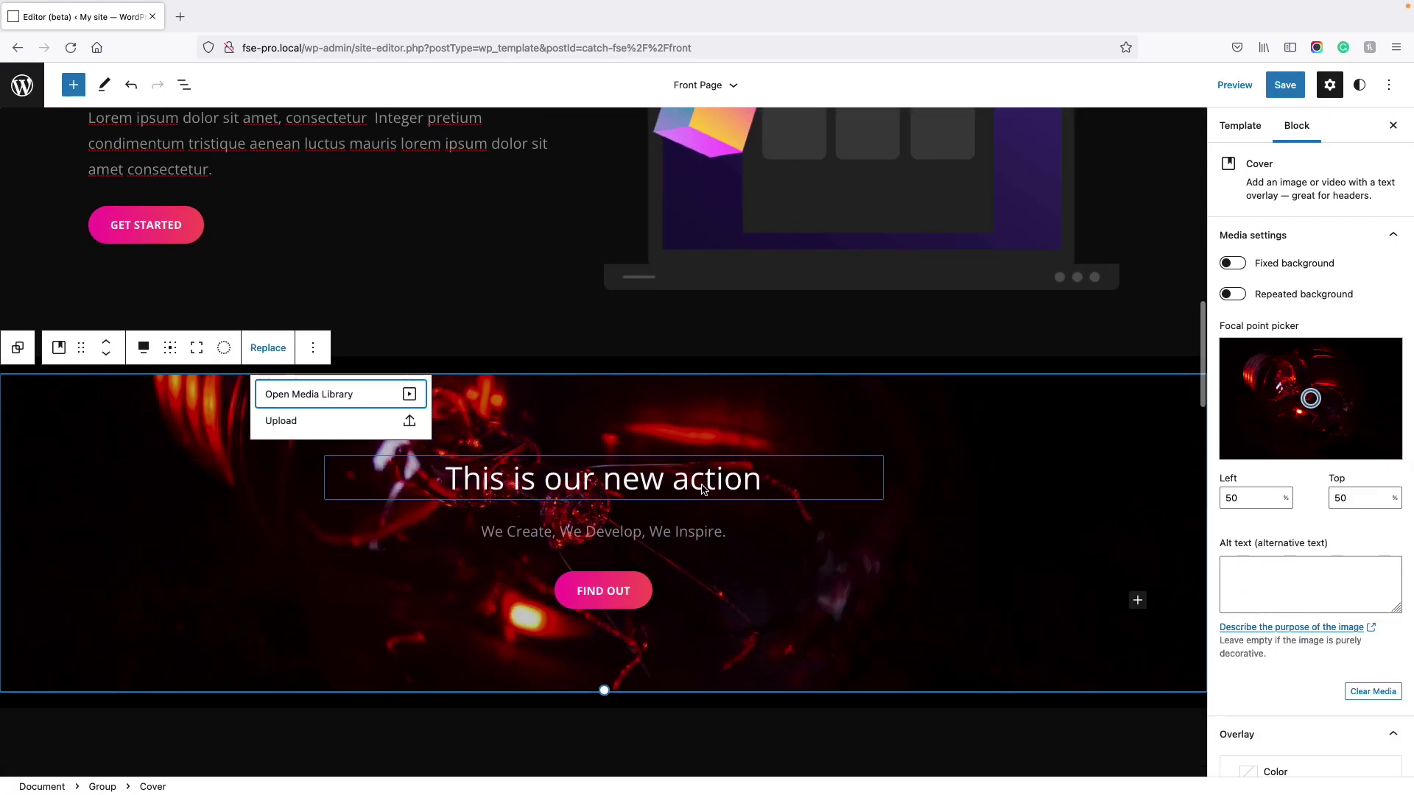
left_click(703, 490)
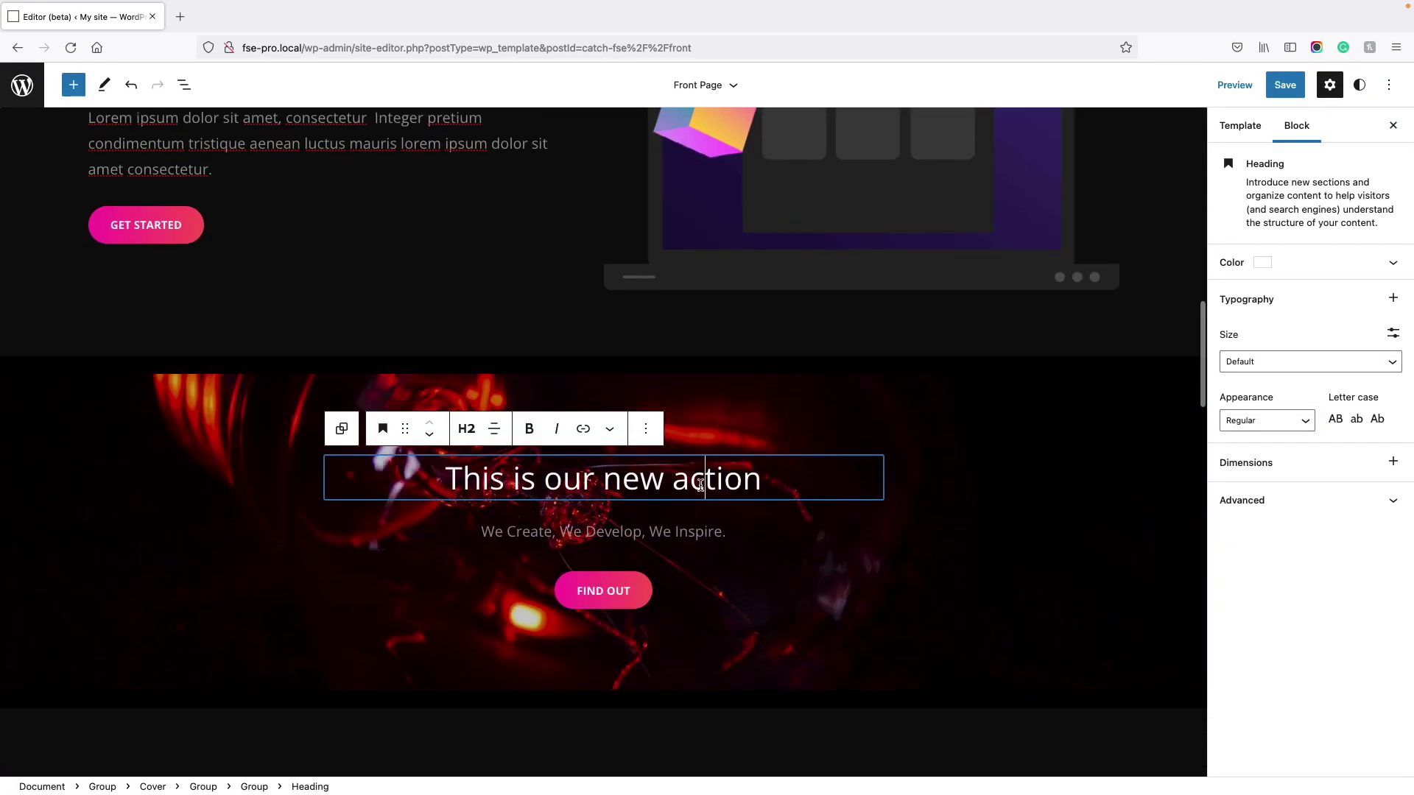
left_click(648, 430)
left_click(663, 475)
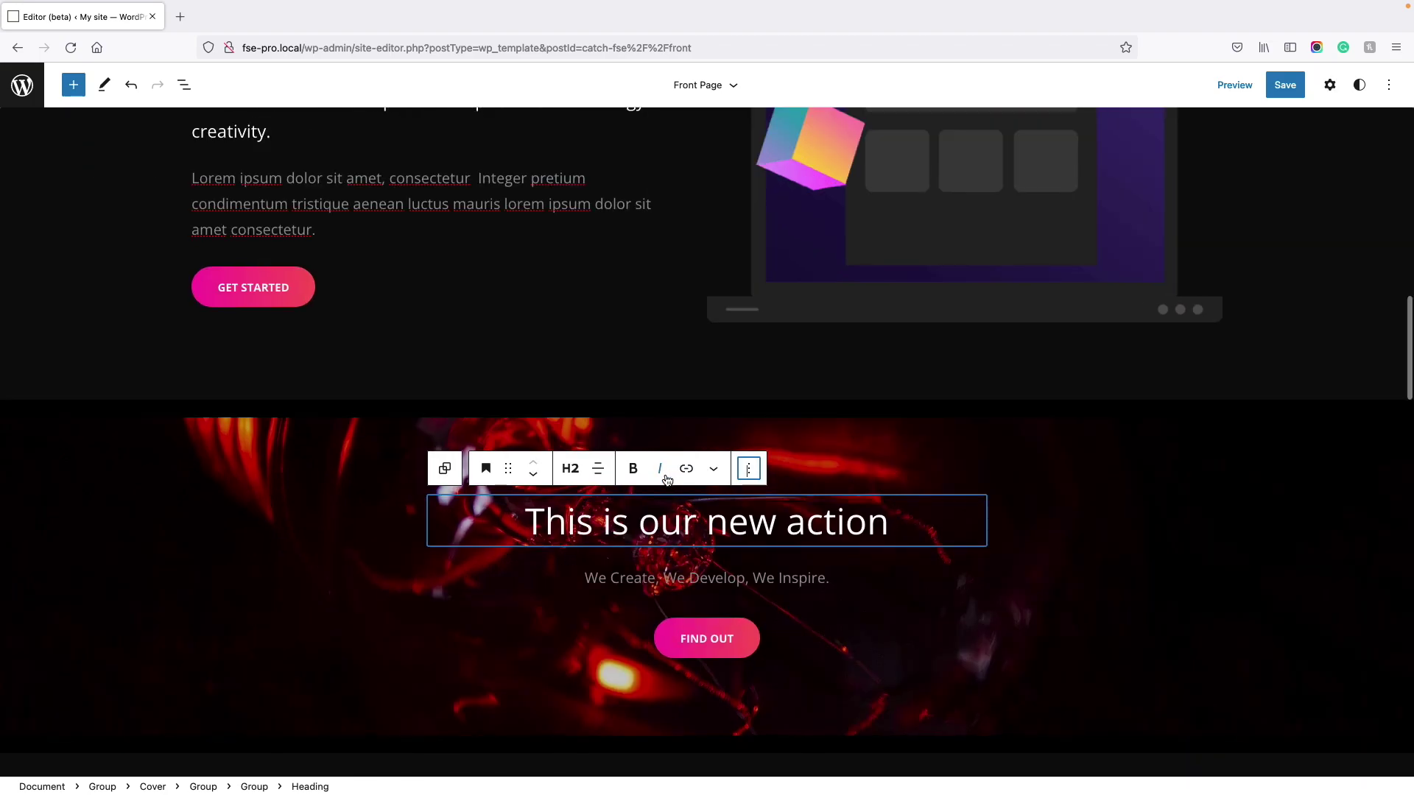
left_click(751, 472)
left_click(760, 512)
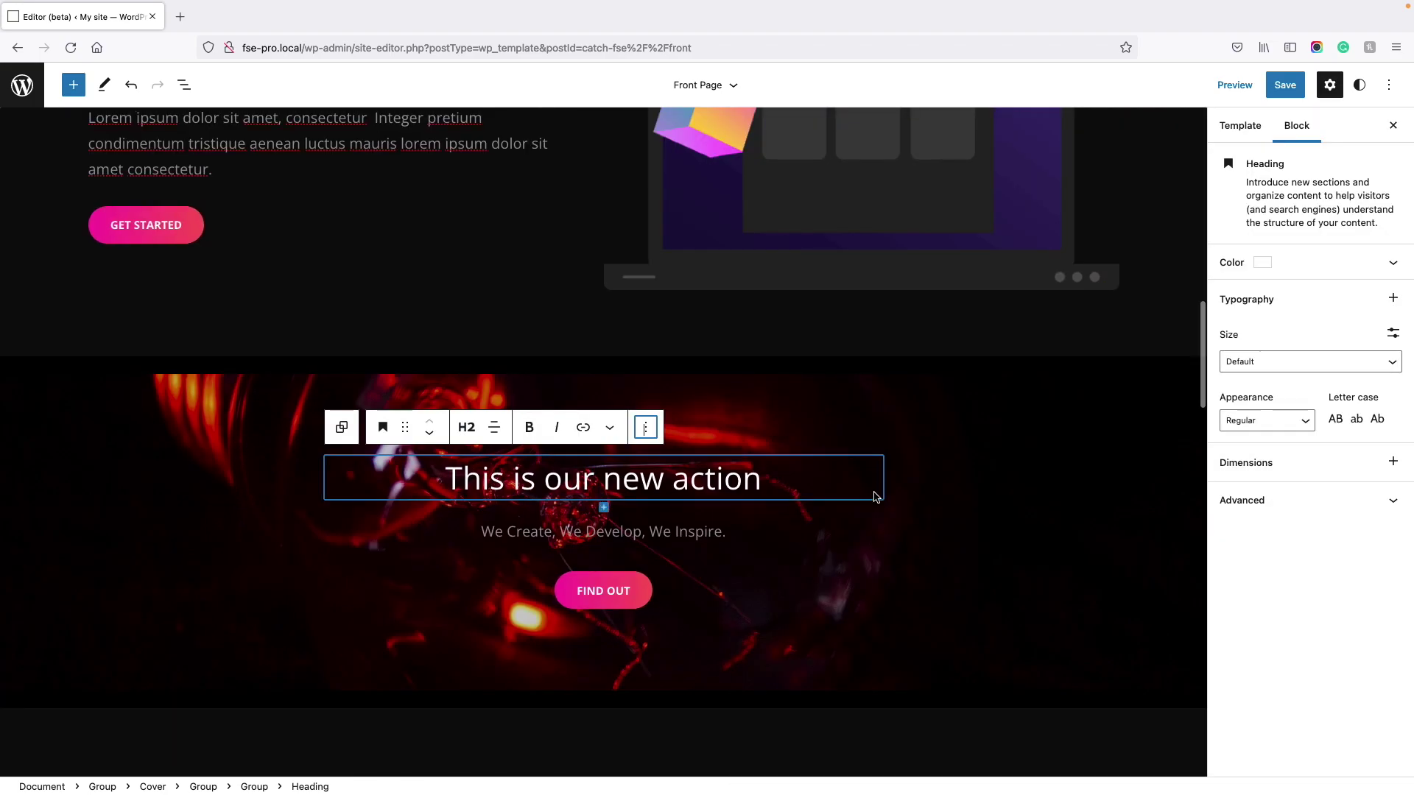
Set the CTA heading's text color to the default light blue, #8ed1fc.
left_click(1263, 269)
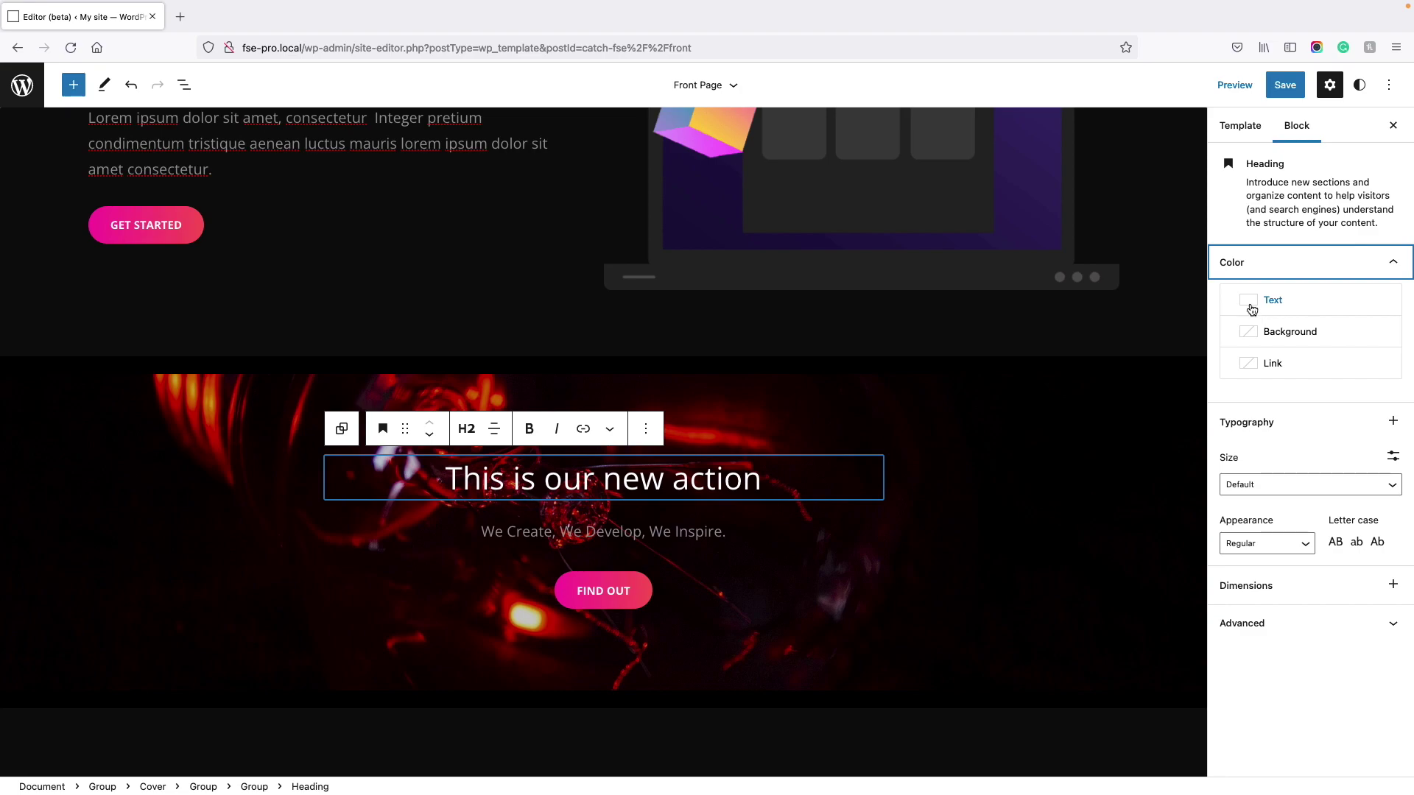
left_click(1250, 302)
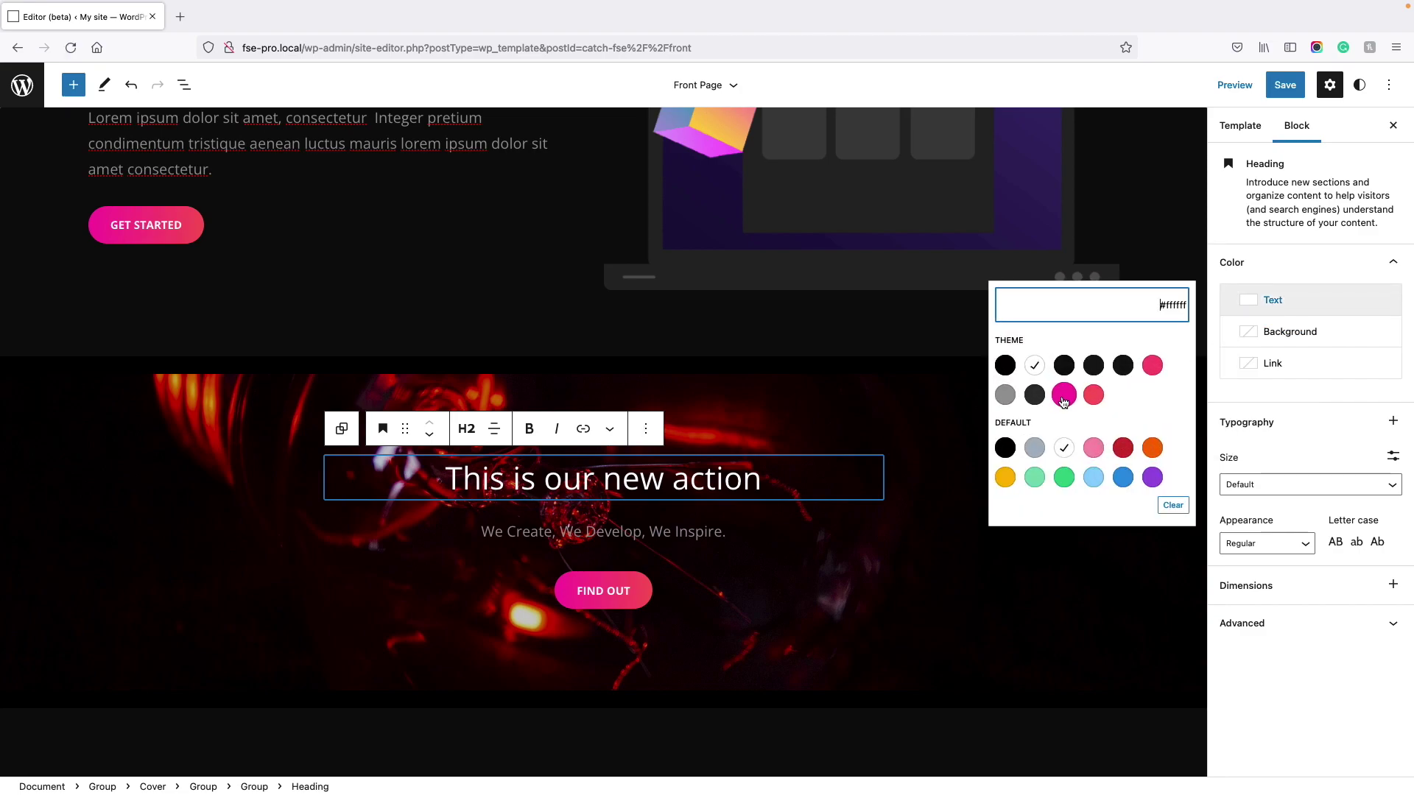
left_click(1093, 478)
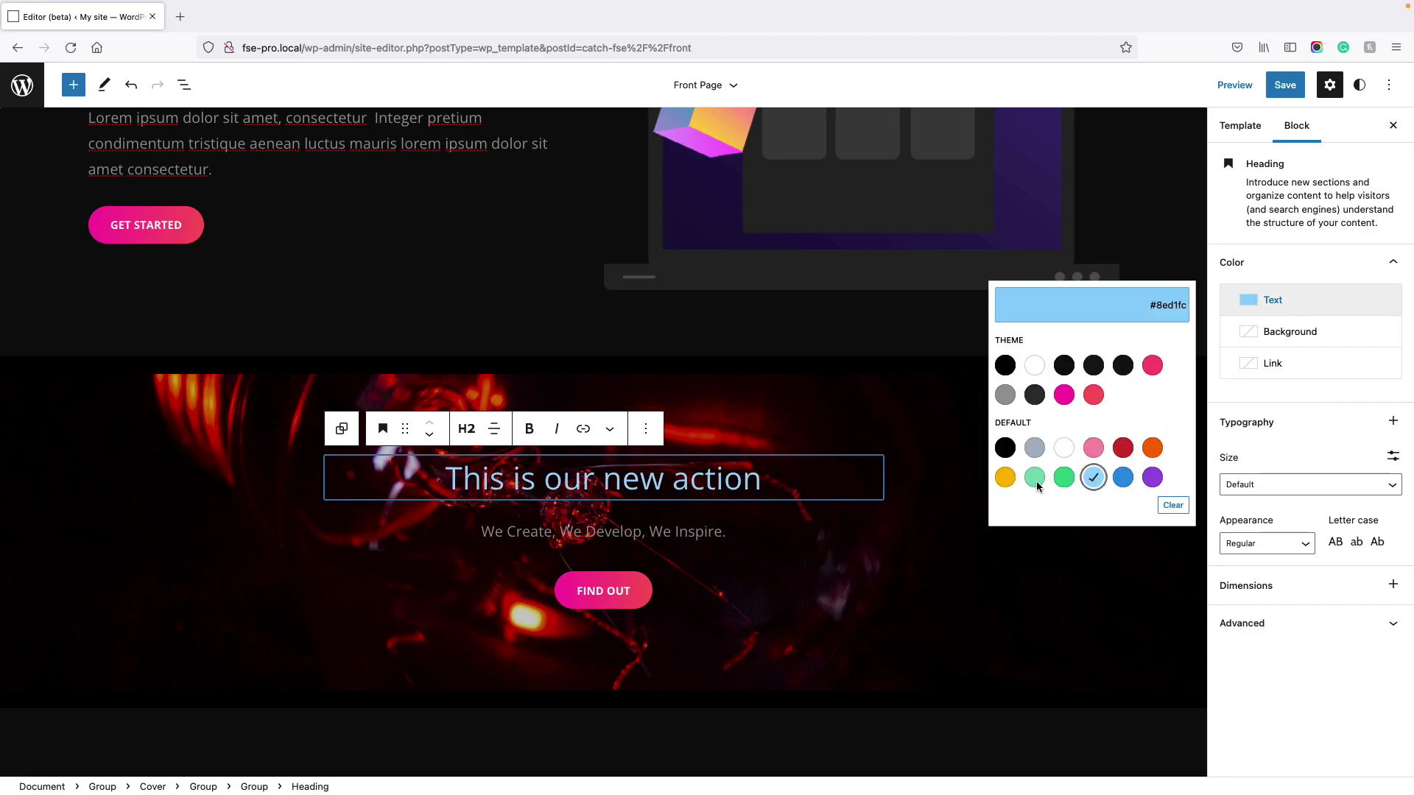
Set the text color of the CTA paragraph "We Create, We Develop, We Inspire." to the theme white, #ffffff.
left_click(713, 530)
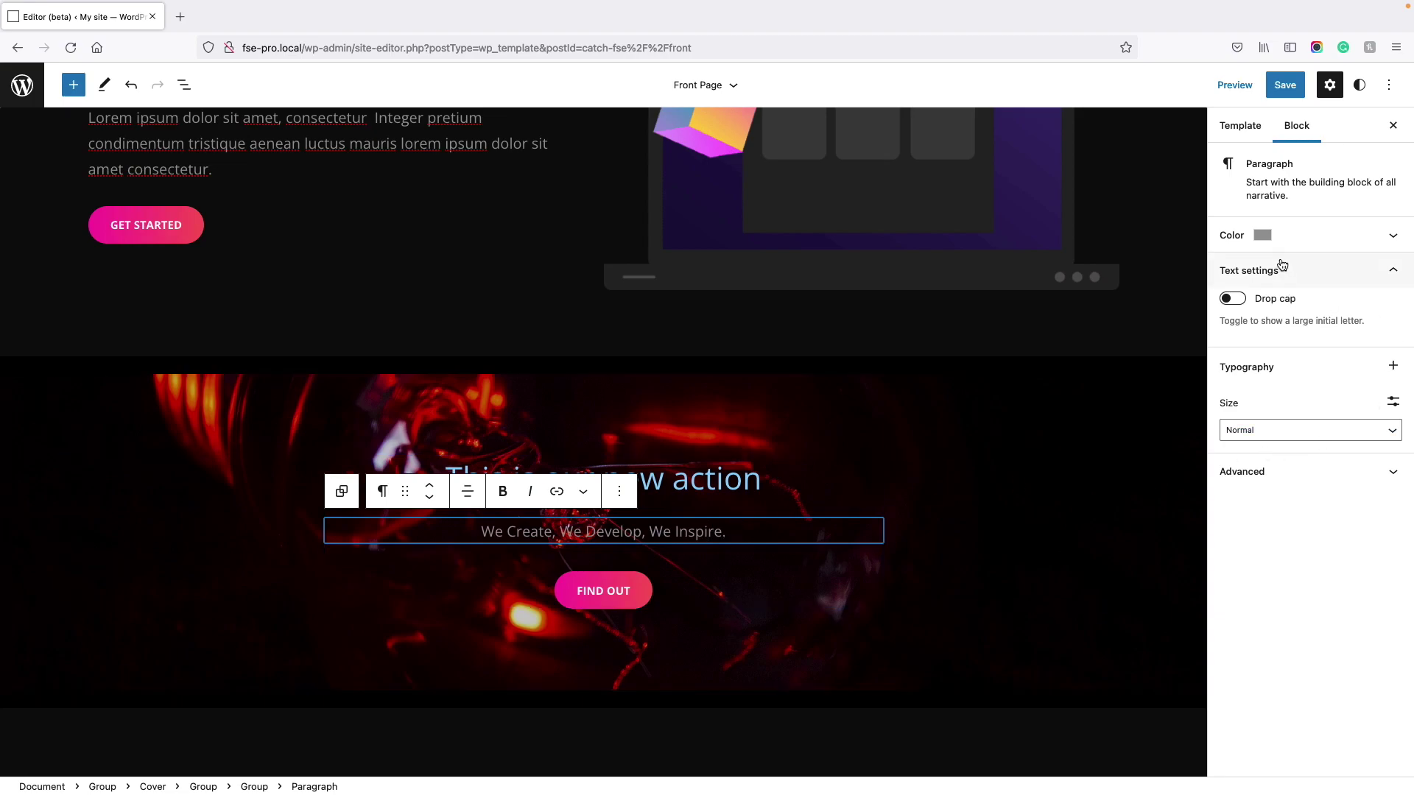
left_click(1268, 236)
left_click(1253, 277)
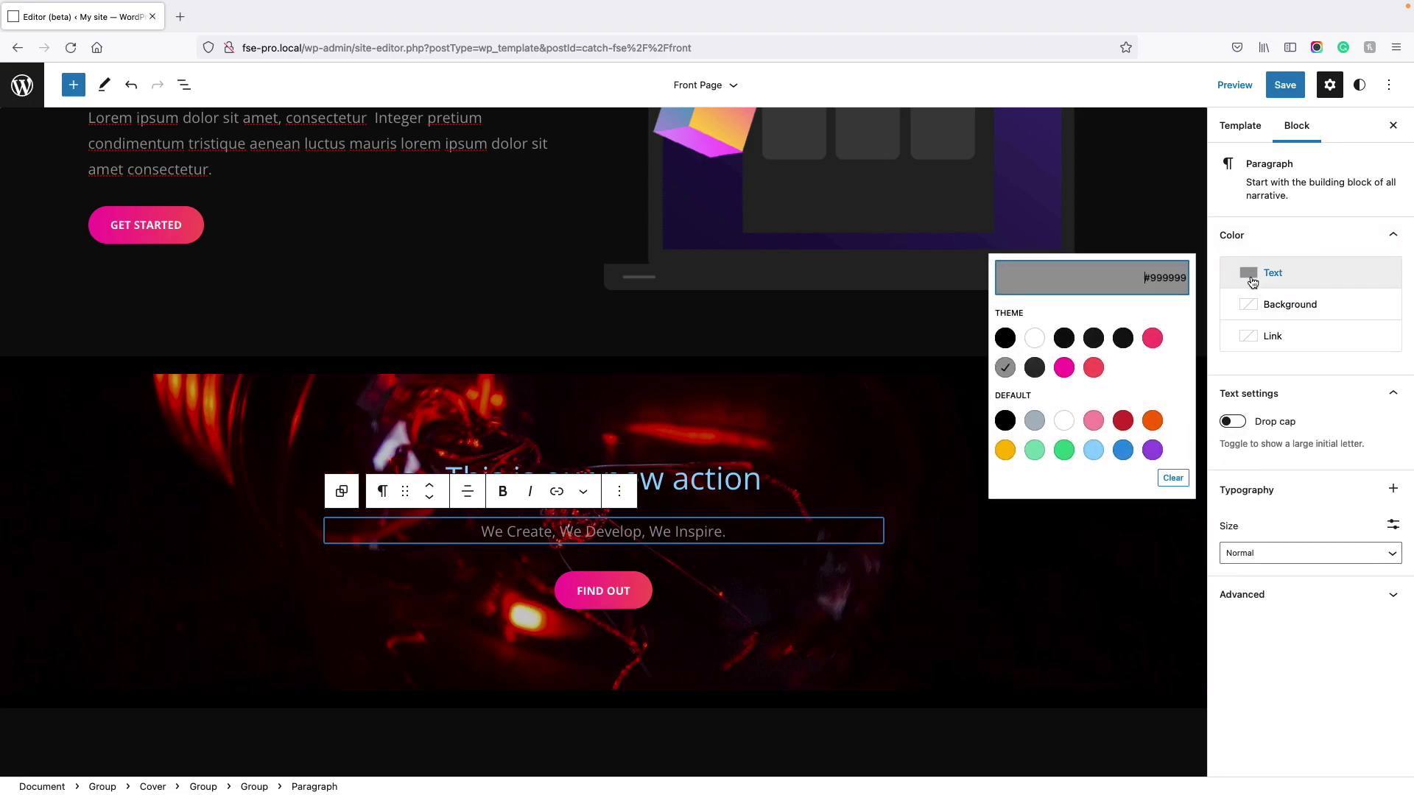
left_click(1033, 340)
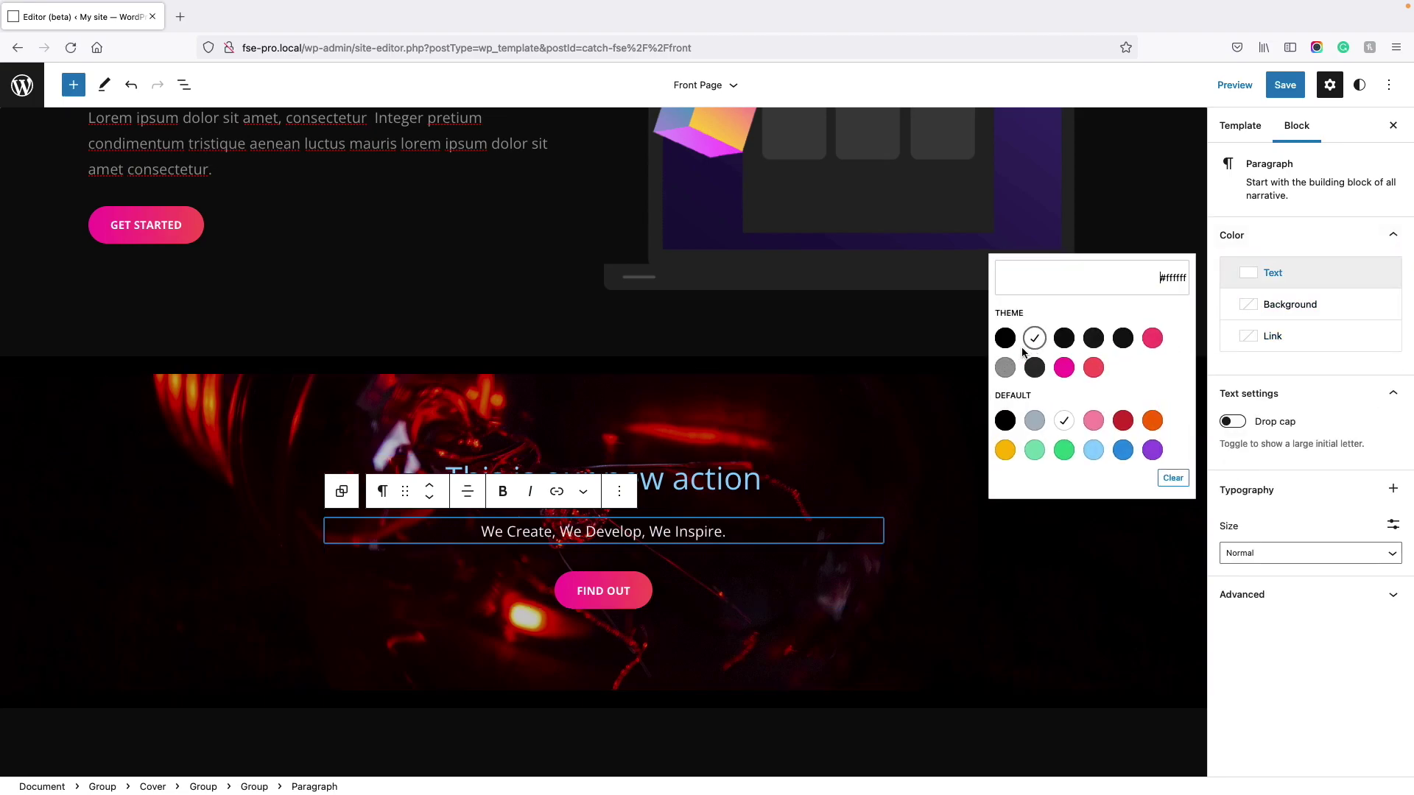
Select the CTA's FIND OUT button block to show its settings, and save the Front Page template.
left_click(638, 586)
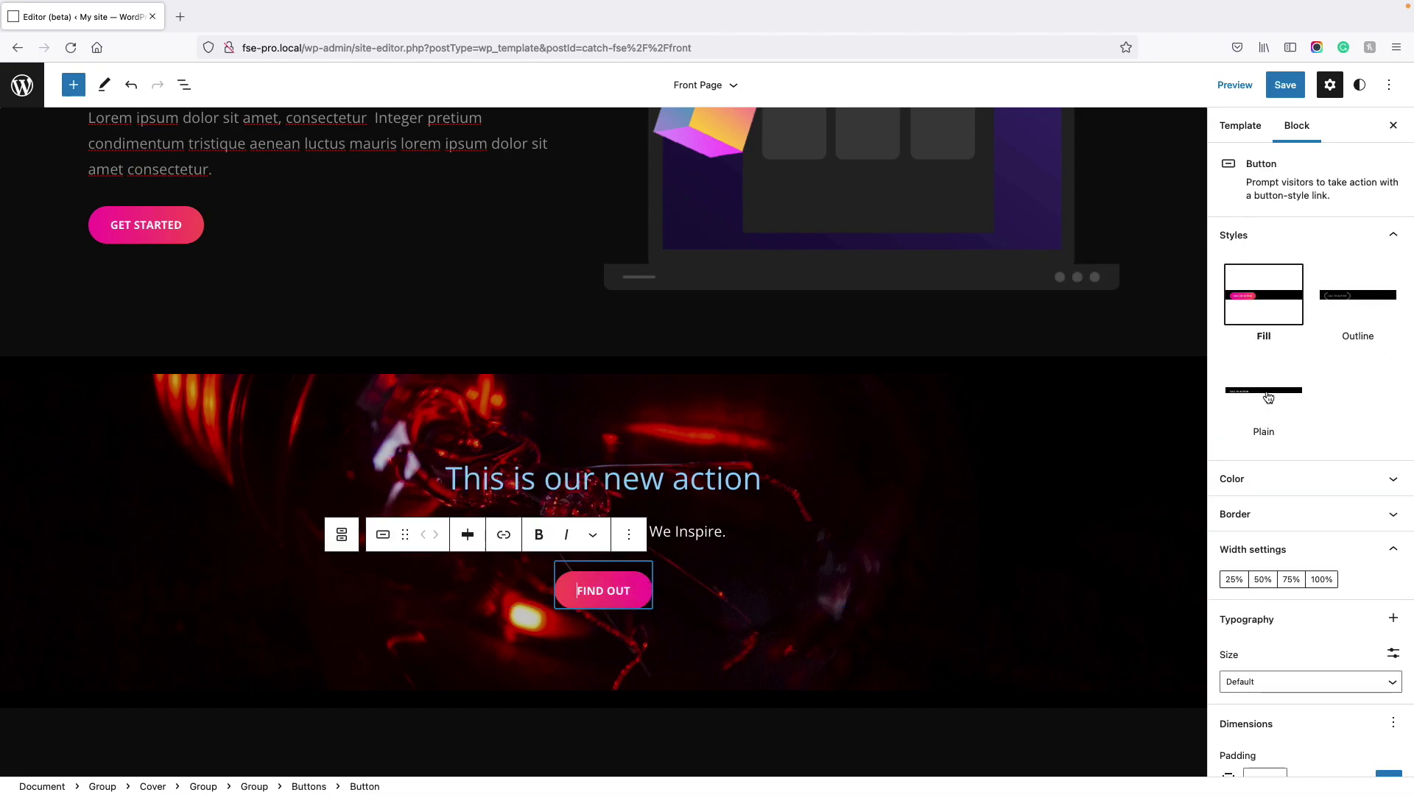
left_click(1283, 85)
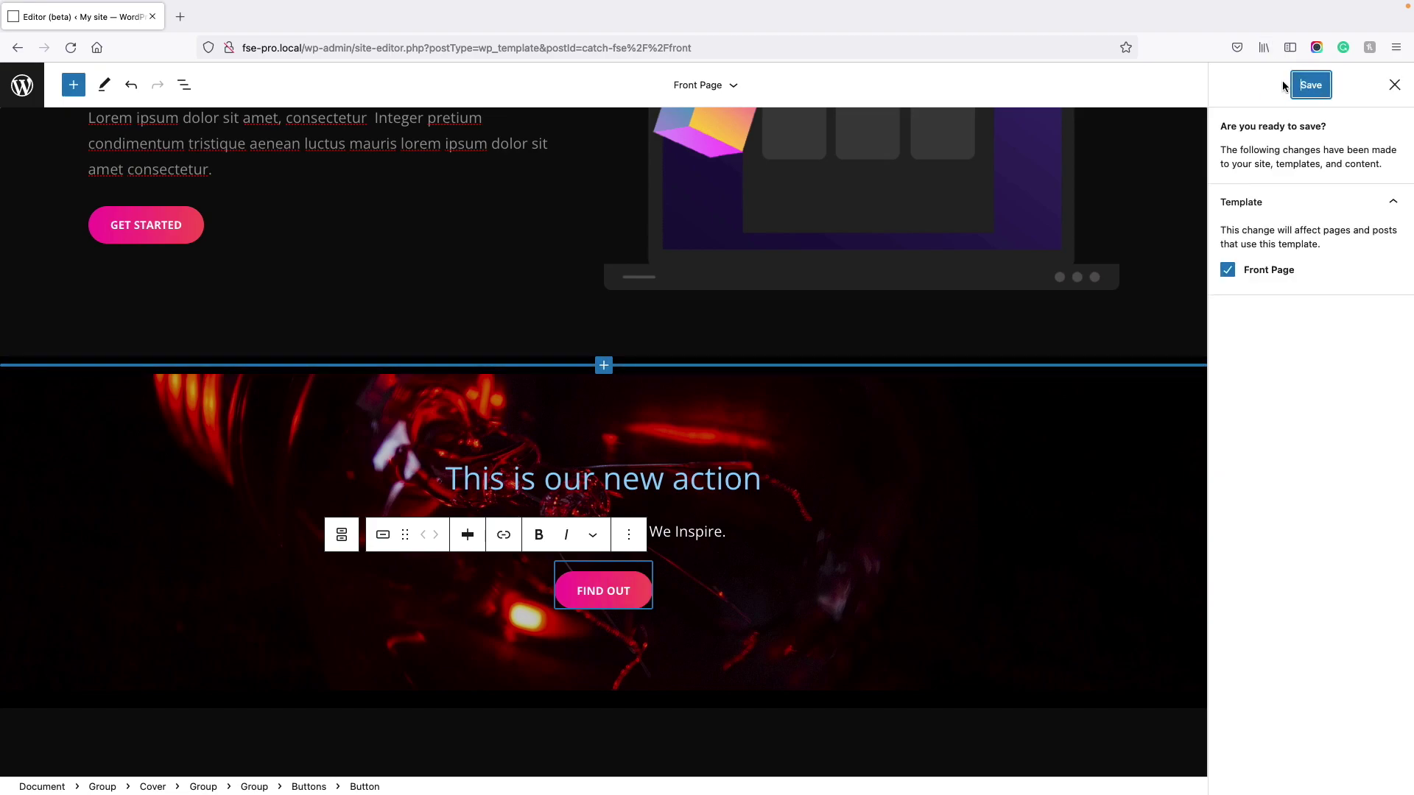
left_click(1305, 86)
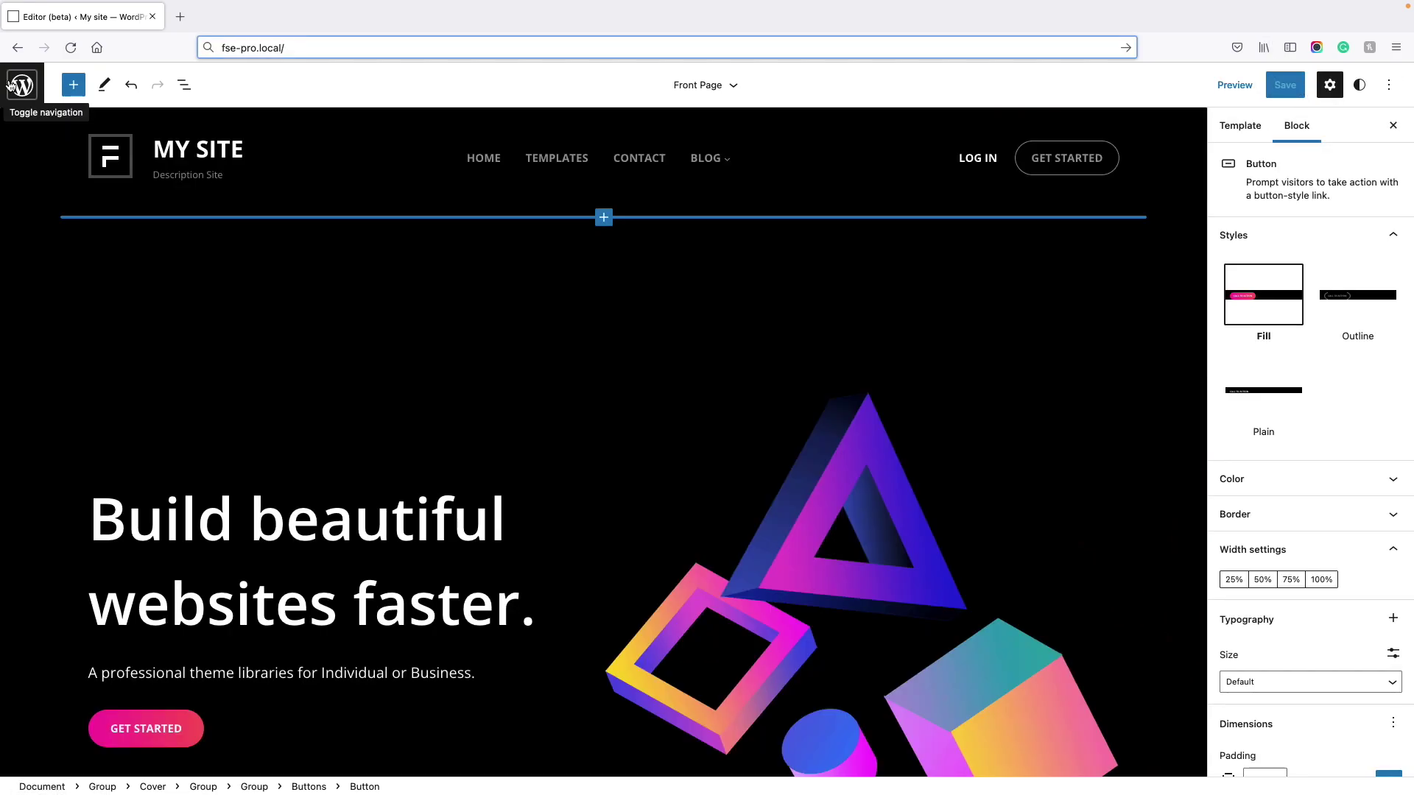
Leave the site editor and examine the About Us, CTA and Featured Content sections on the live homepage.
left_click(22, 87)
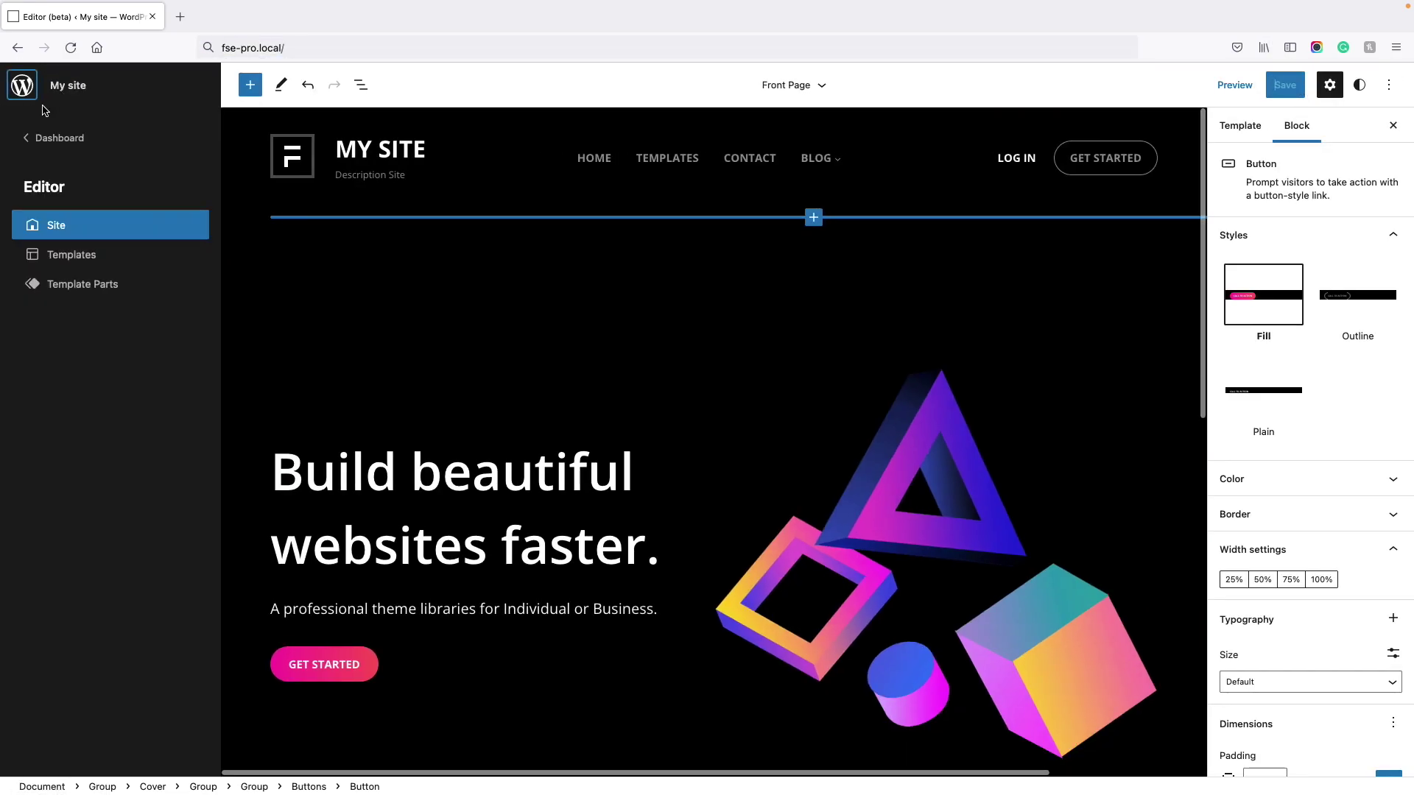
left_click(55, 138)
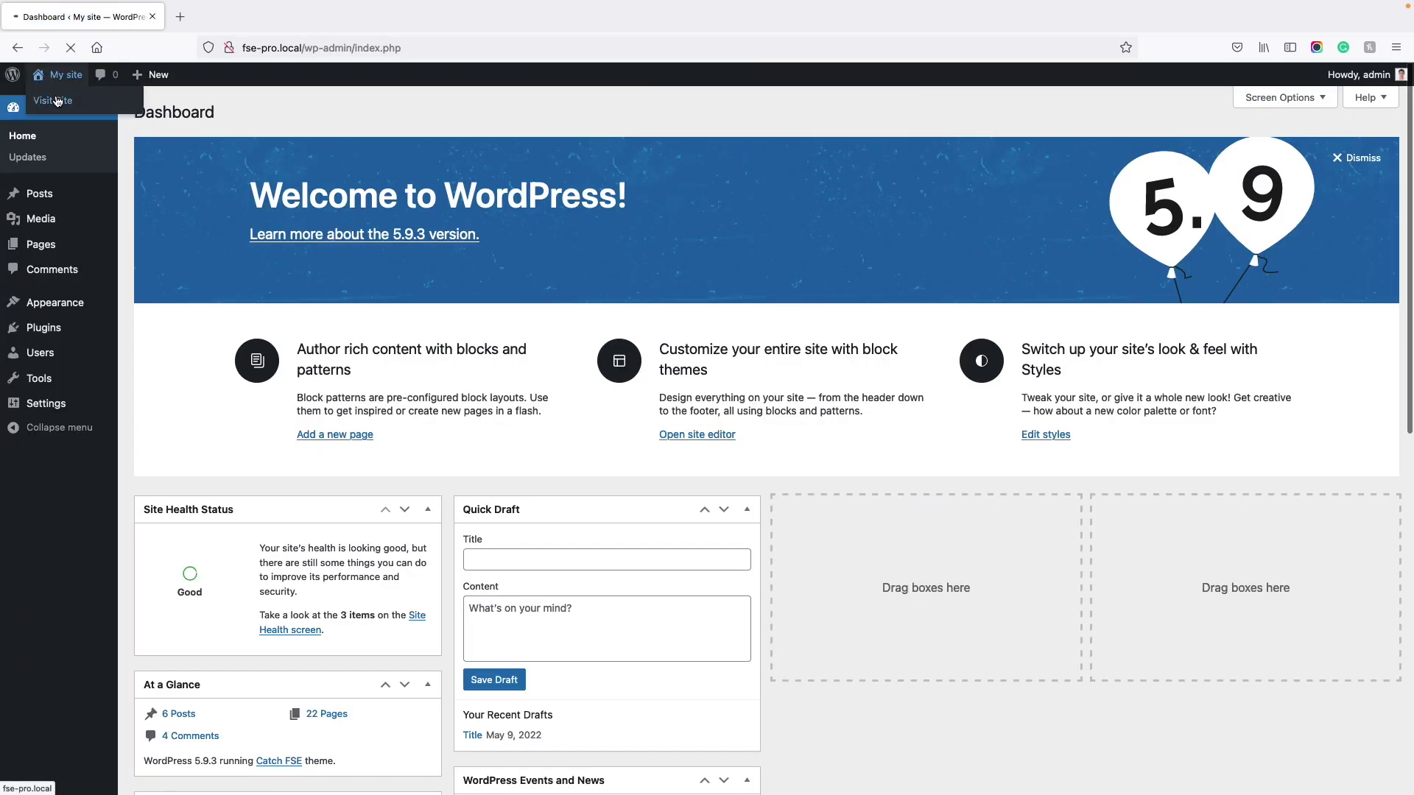
left_click(58, 101)
scroll(774, 357, "down", 5)
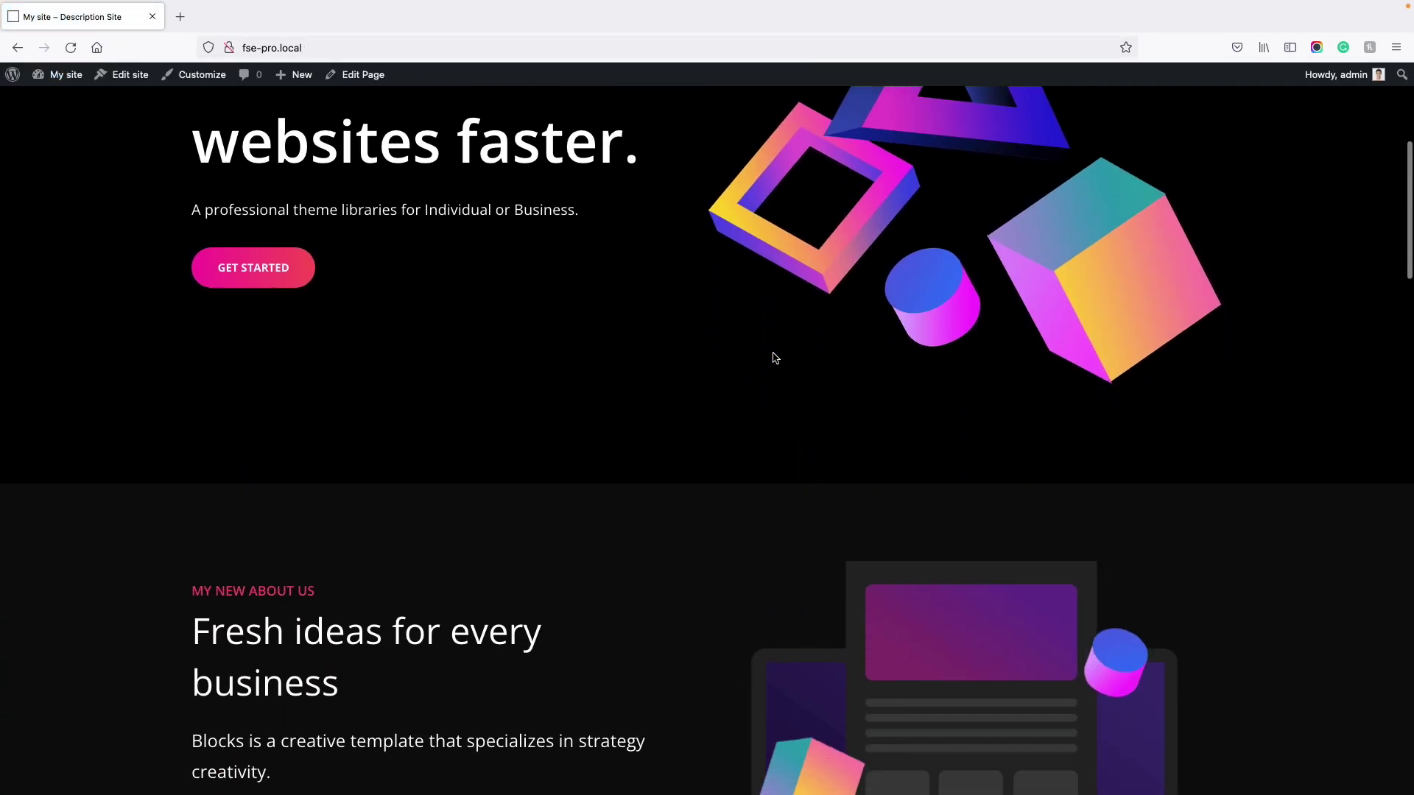
scroll(773, 357, "down", 10)
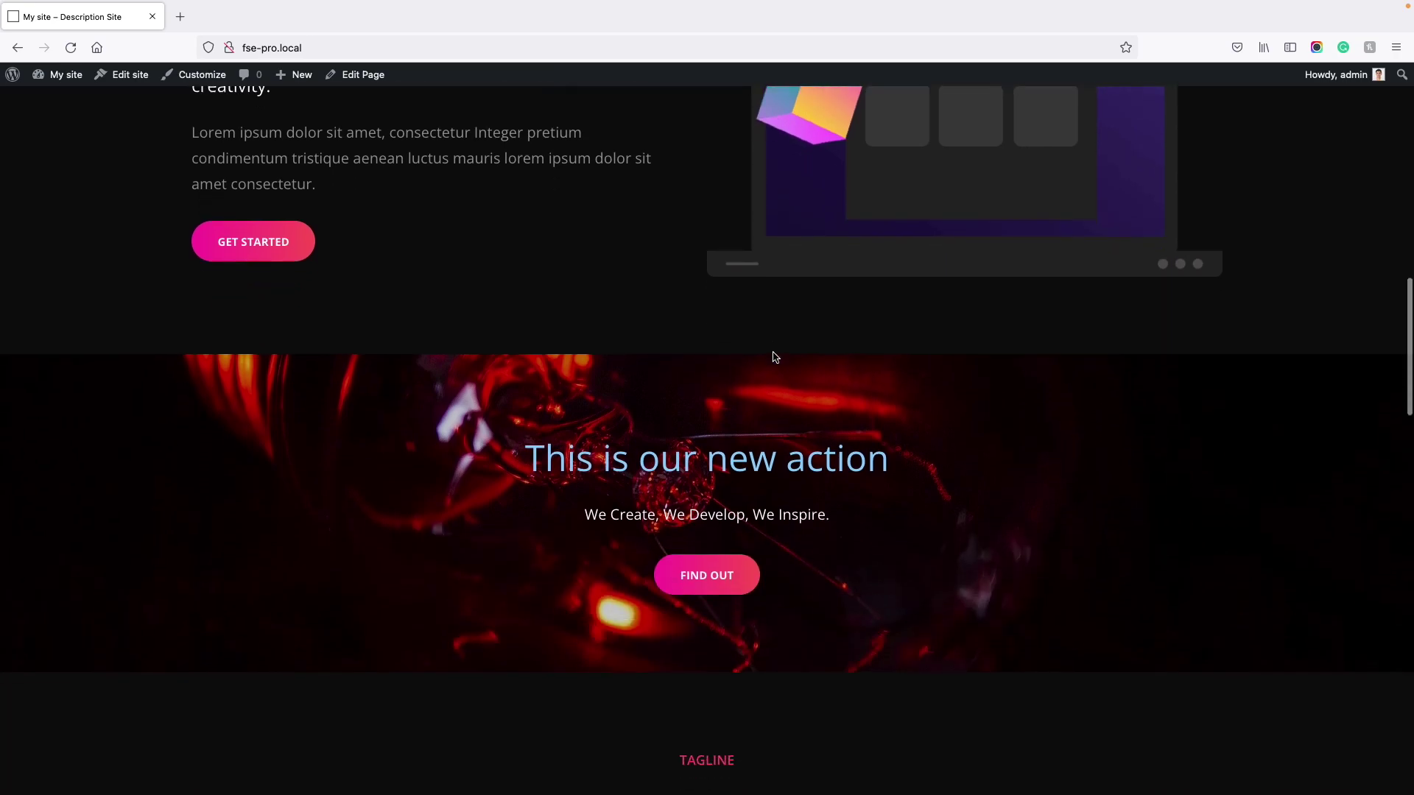
scroll(775, 357, "down", 3)
scroll(957, 380, "down", 2)
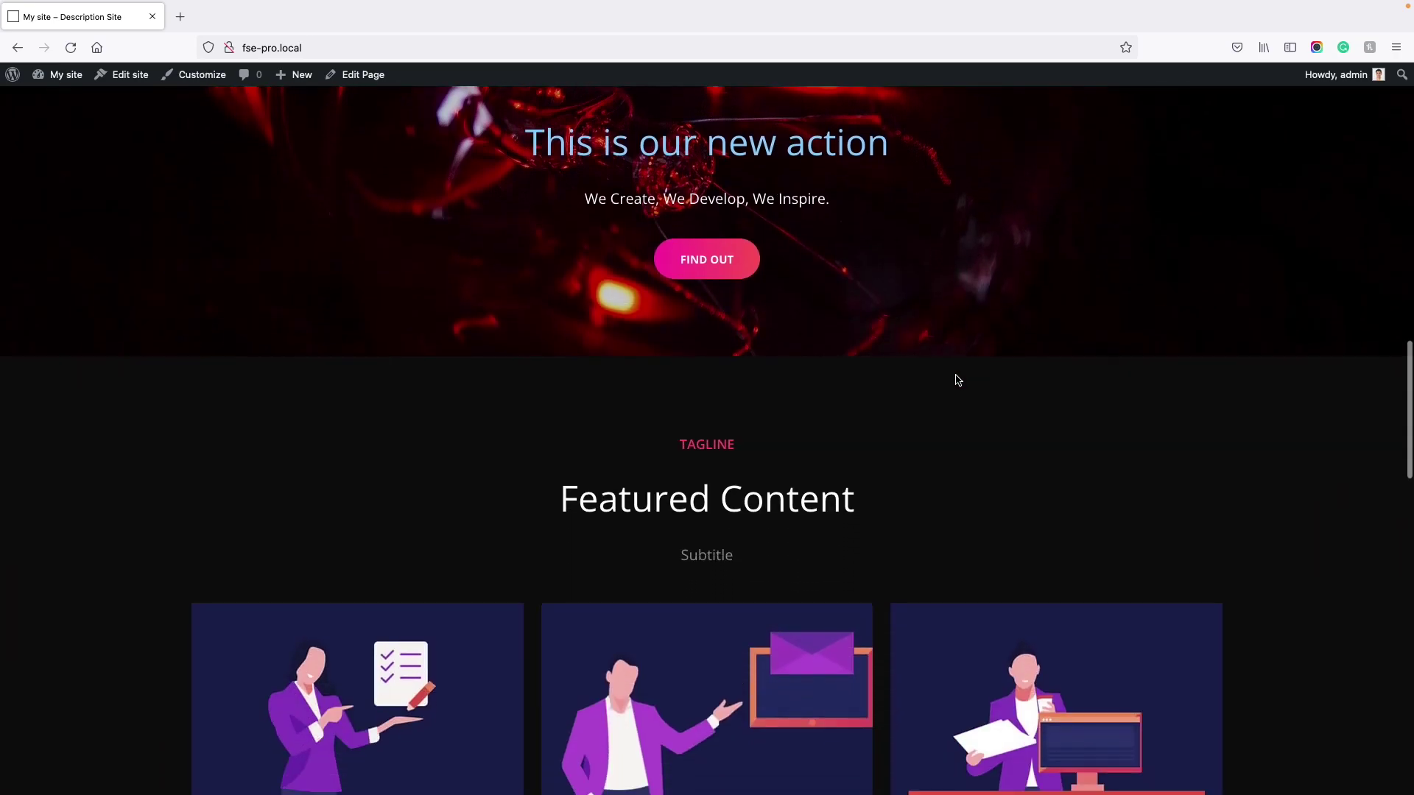
scroll(957, 380, "up", 20)
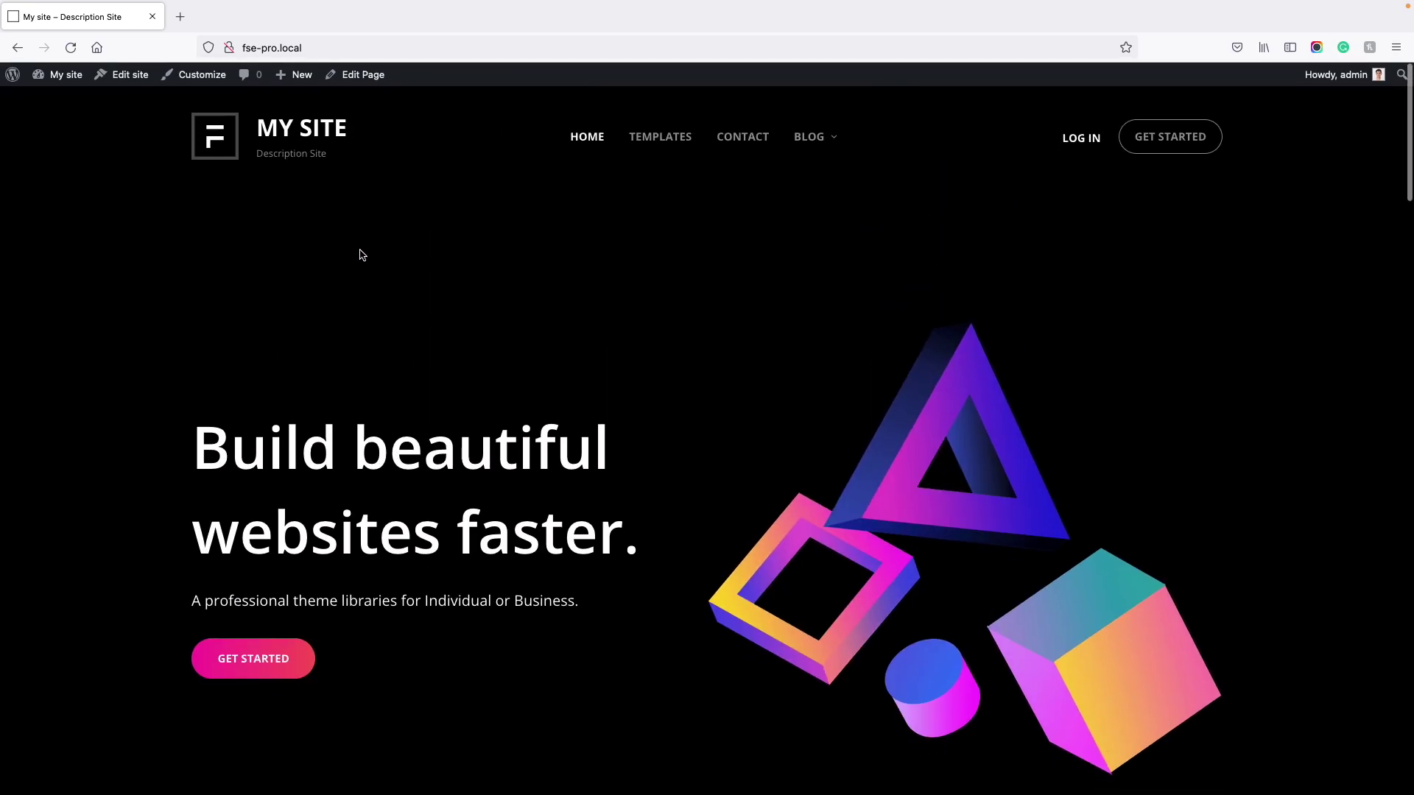
Return to the dashboard and create a new page titled "Patterns".
key("super+Left")
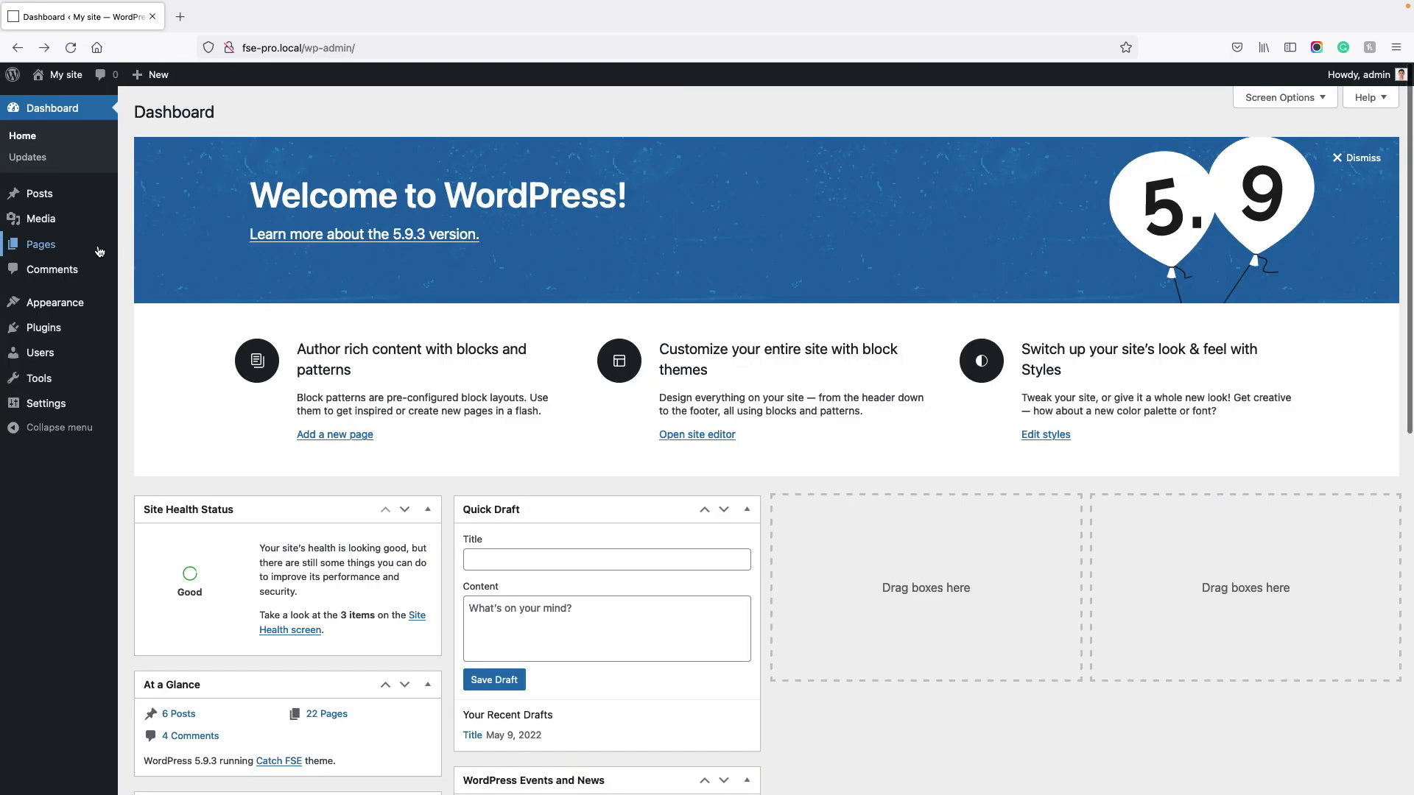
mouse_move(81, 253)
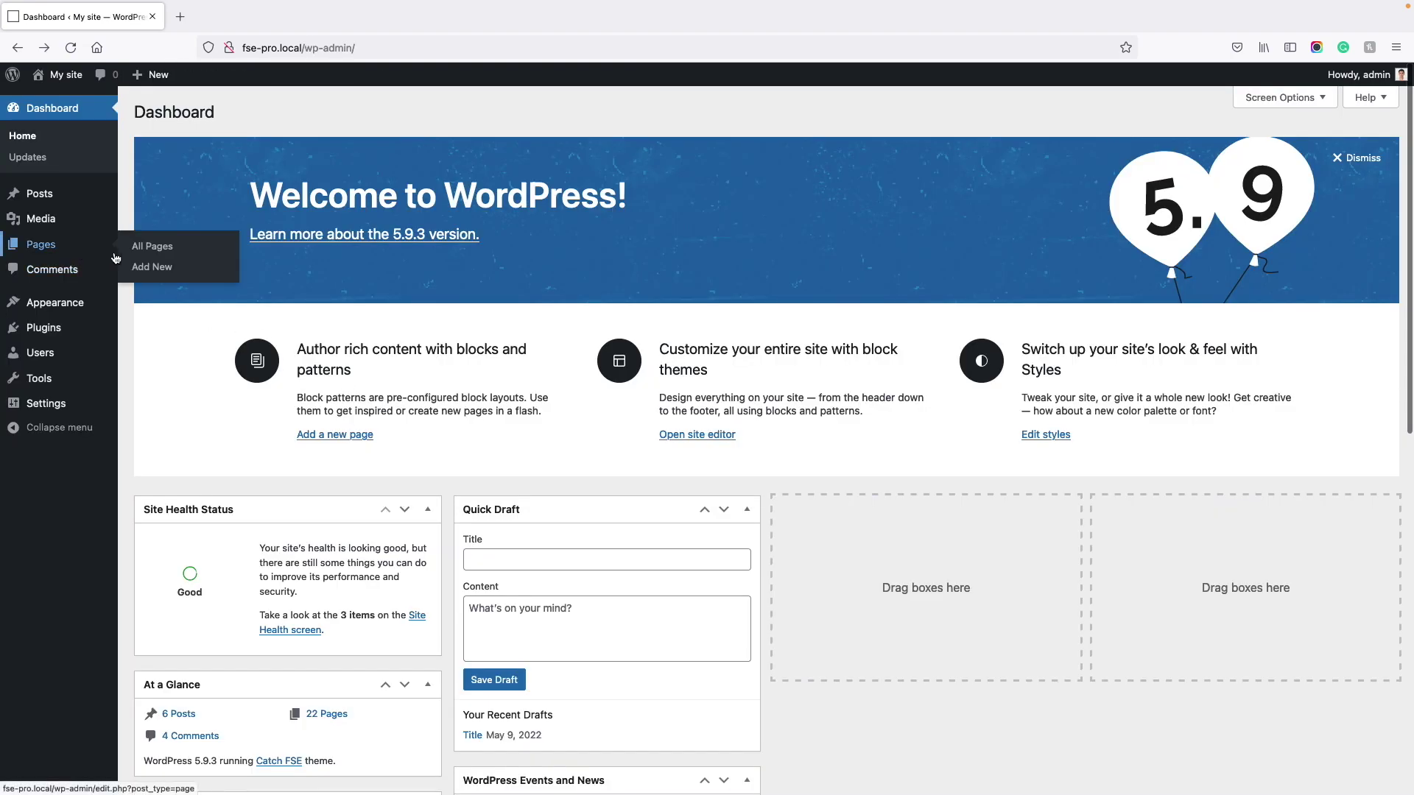
left_click(153, 271)
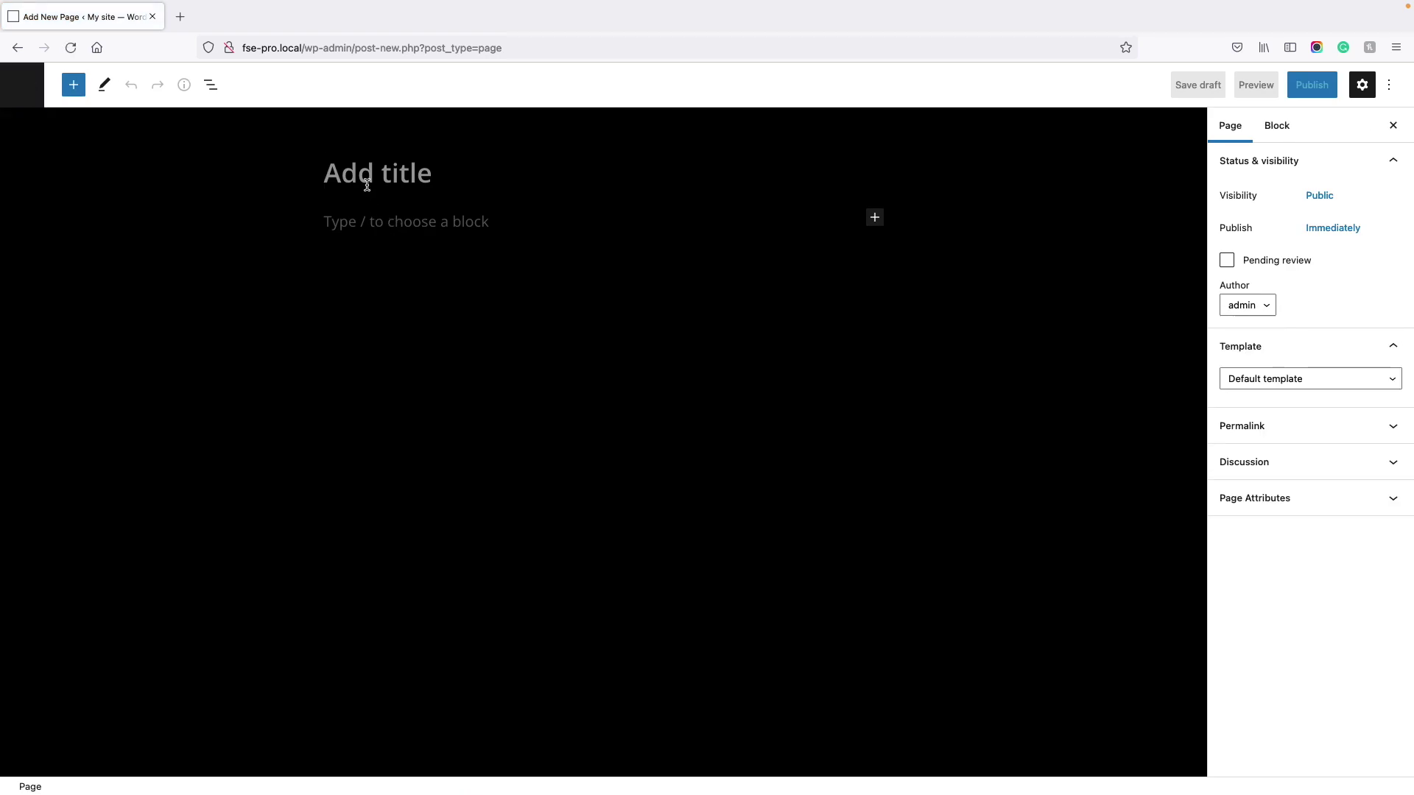
type("Patterns")
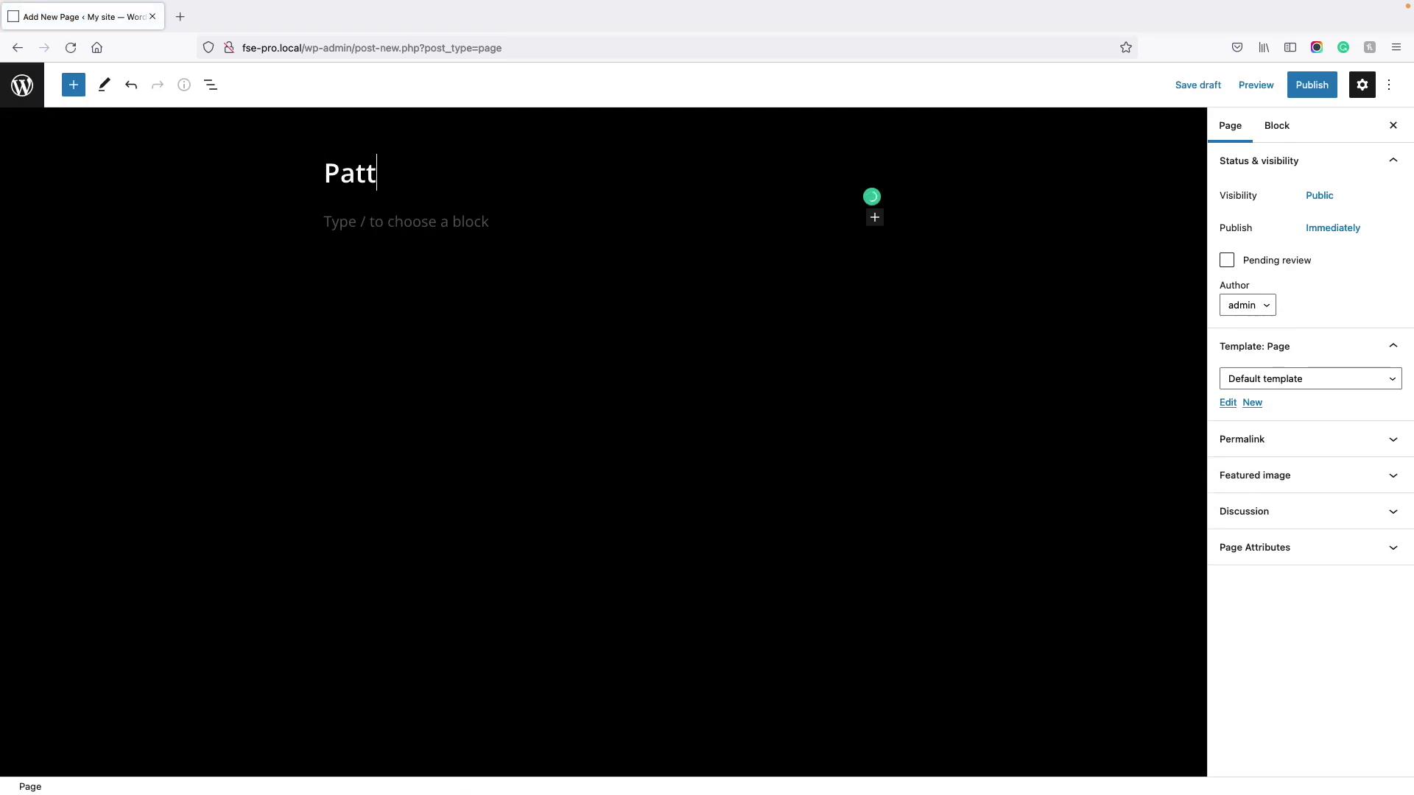
Insert the About Us pattern from the Catch FSE pattern category into the page body.
left_click(391, 222)
left_click(876, 218)
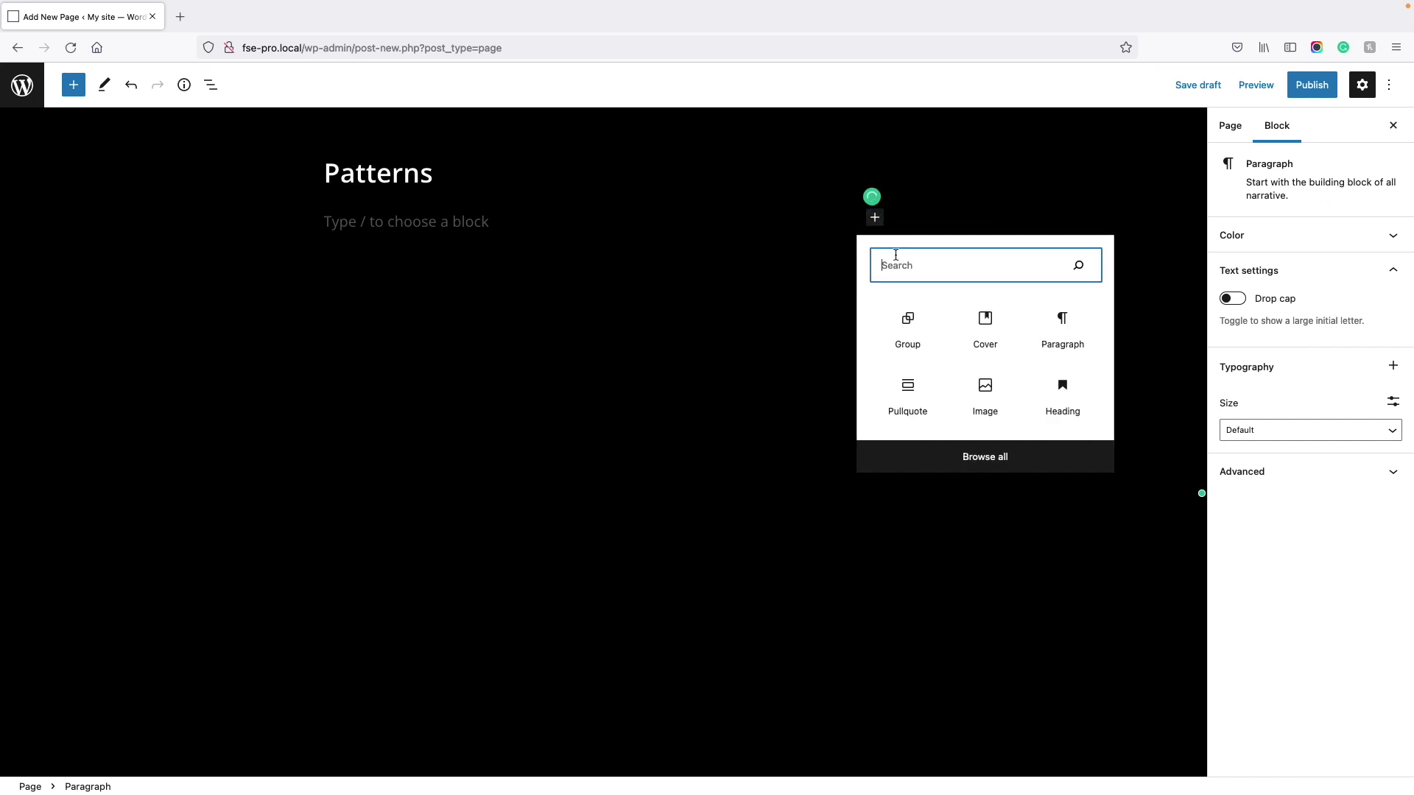
left_click(986, 458)
left_click(151, 177)
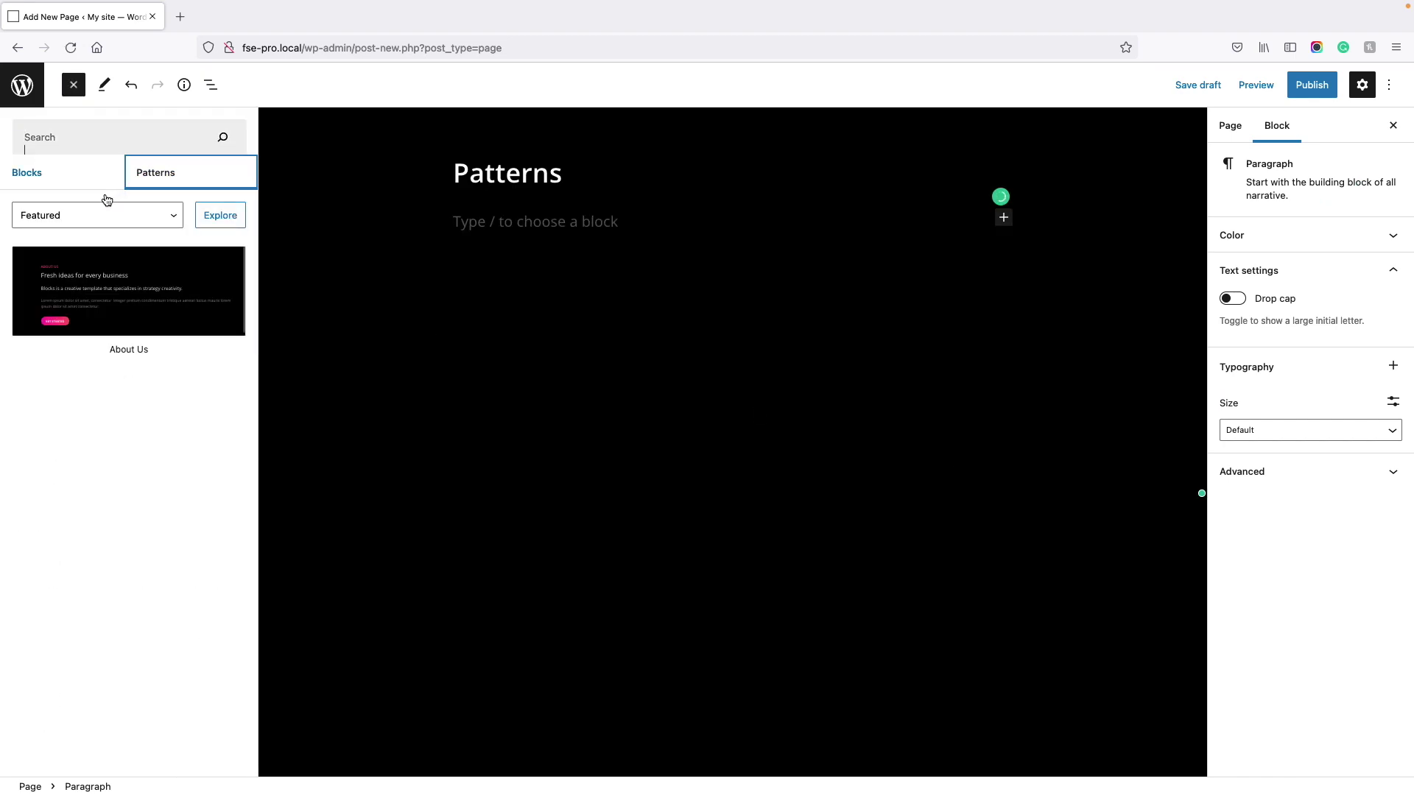
left_click(94, 213)
left_click(95, 227)
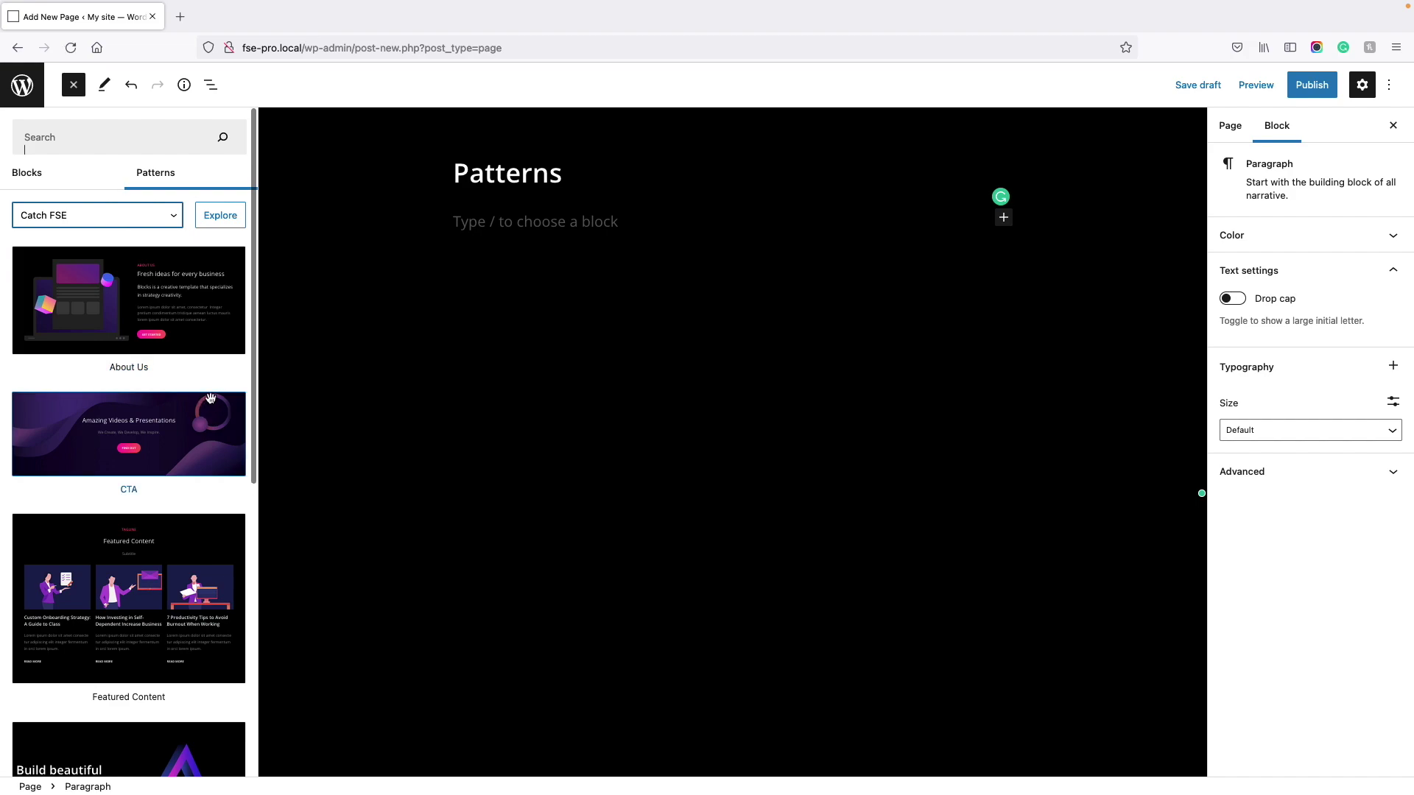
left_click(144, 286)
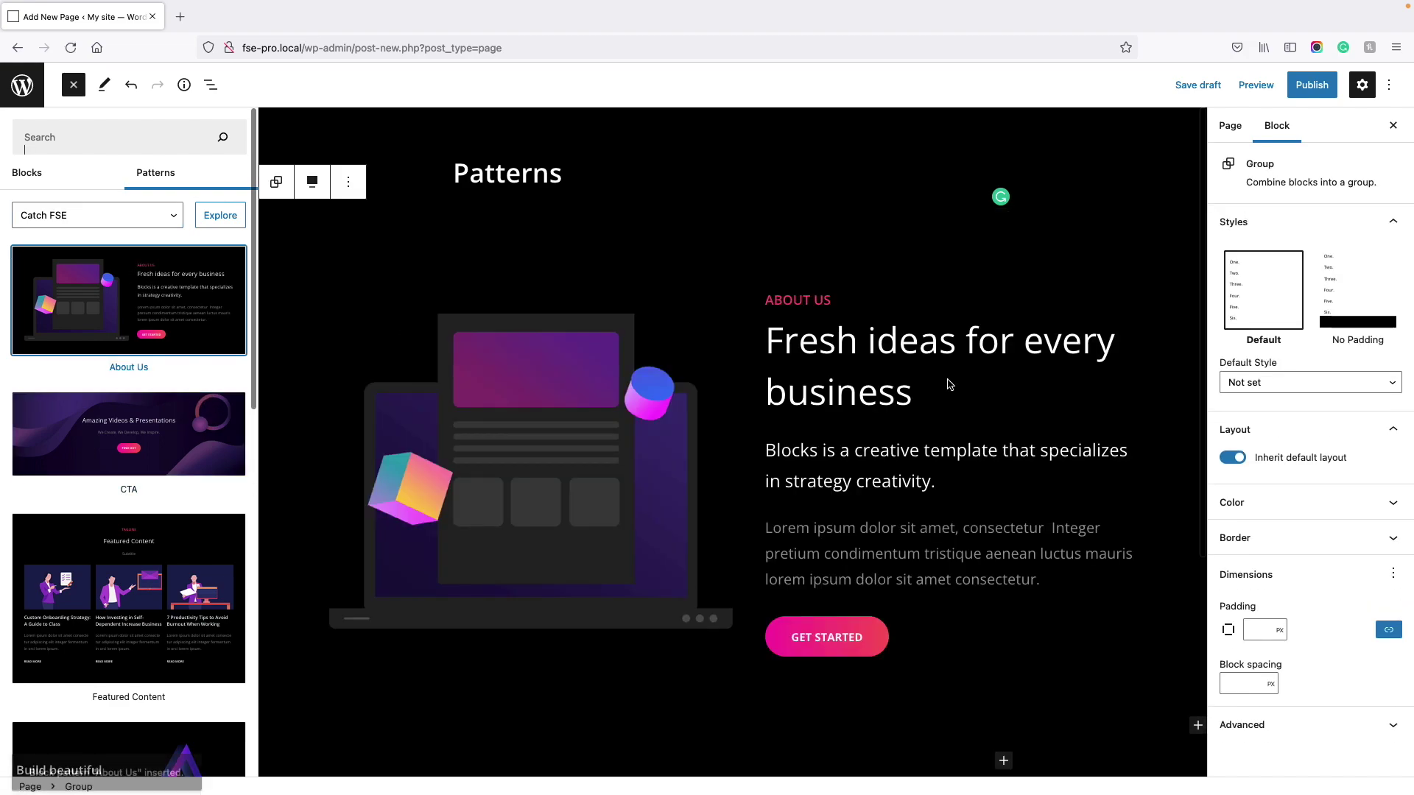
Publish the Patterns page and review it on the live site.
left_click(1311, 84)
left_click(1294, 85)
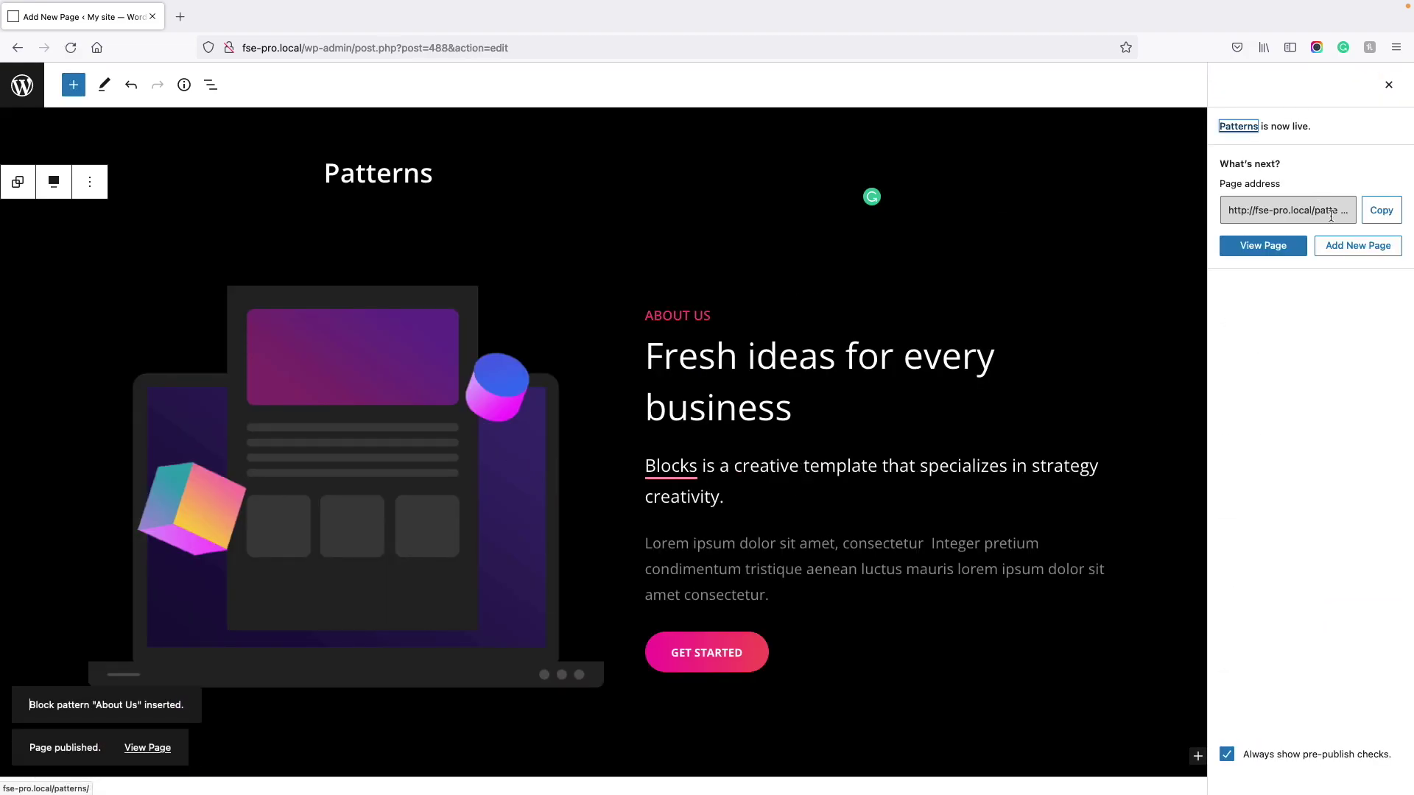
left_click(1255, 246)
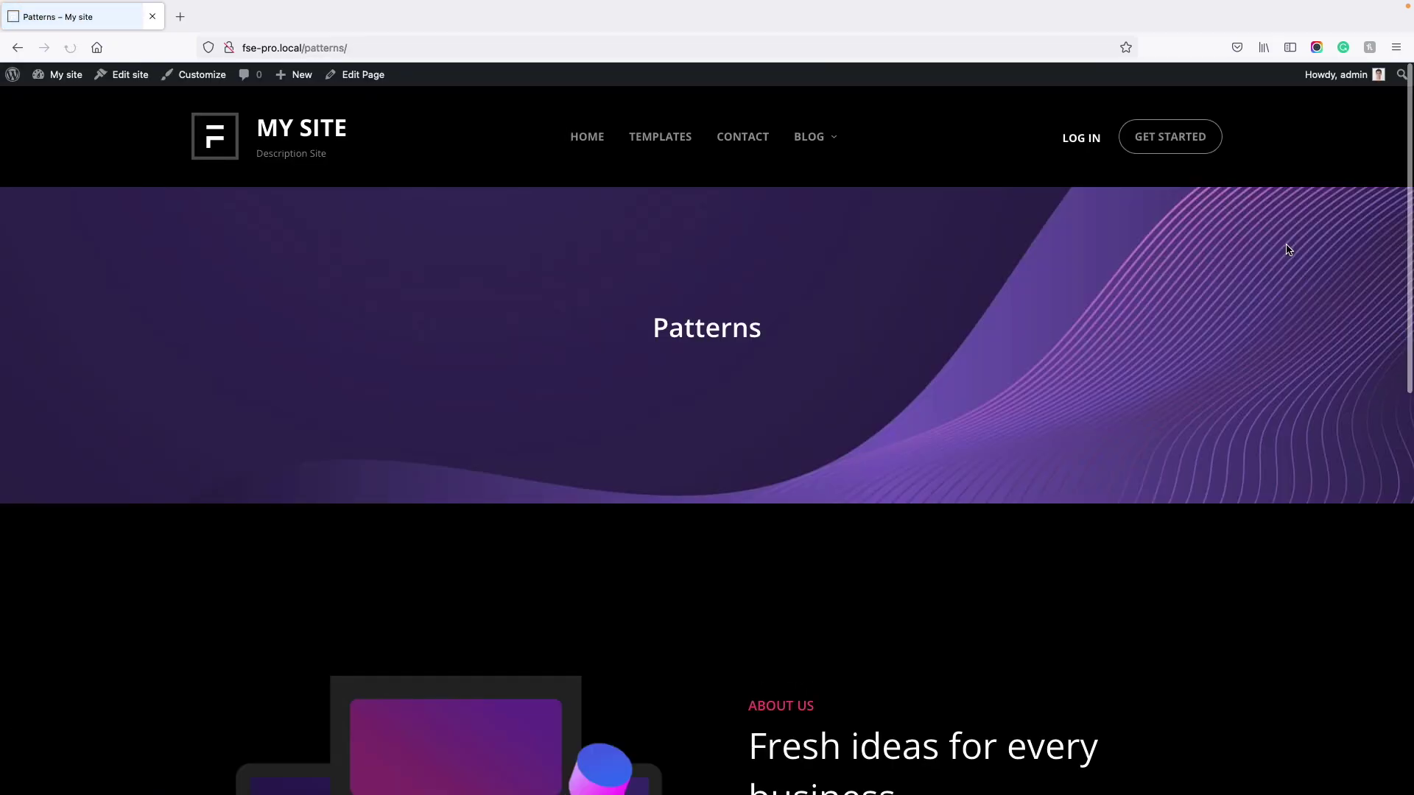
scroll(1137, 336, "down", 12)
scroll(1138, 336, "up", 9)
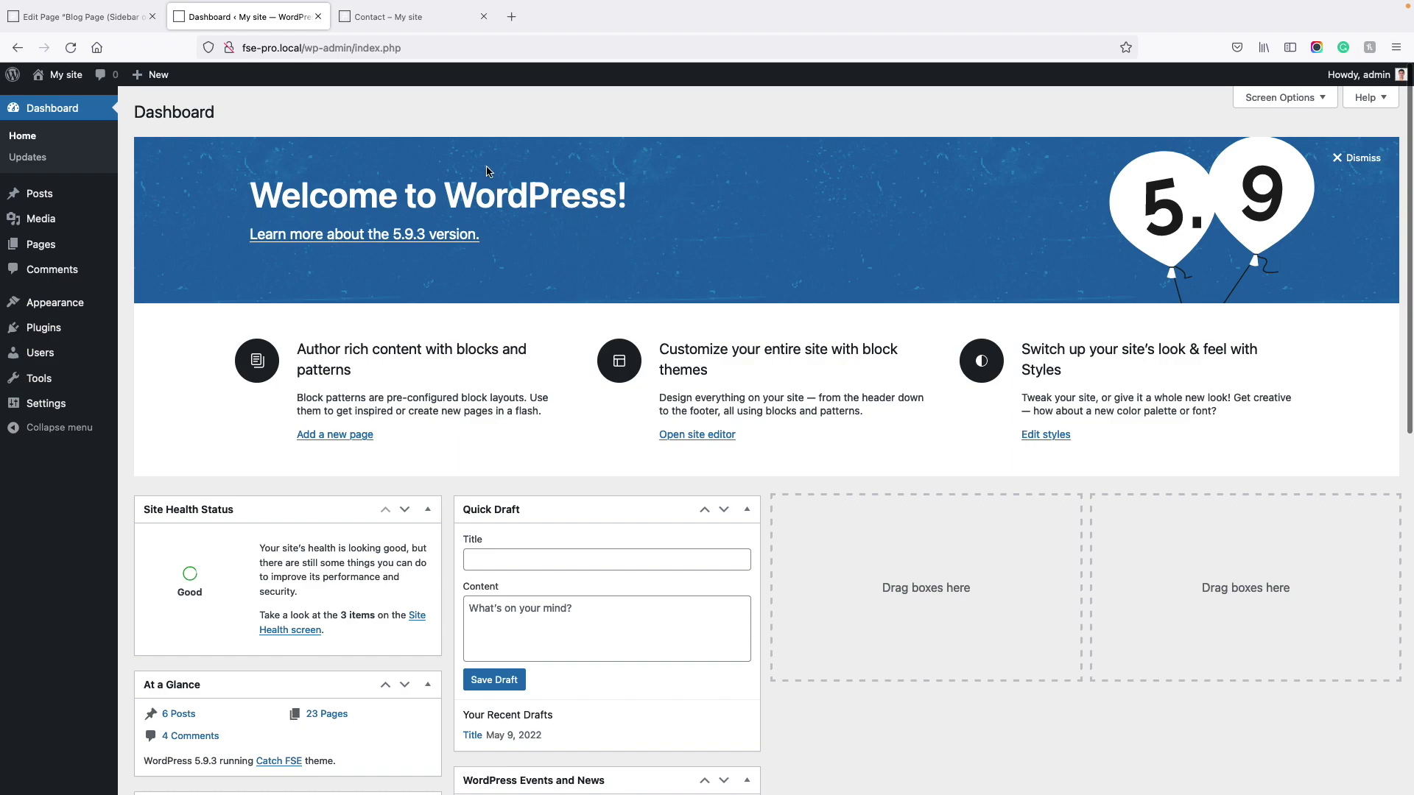
Edit the page Blog Page (Sidebar on Right), assign it the template Blog Page (Sidebar on Right), and update it.
left_click(103, 246)
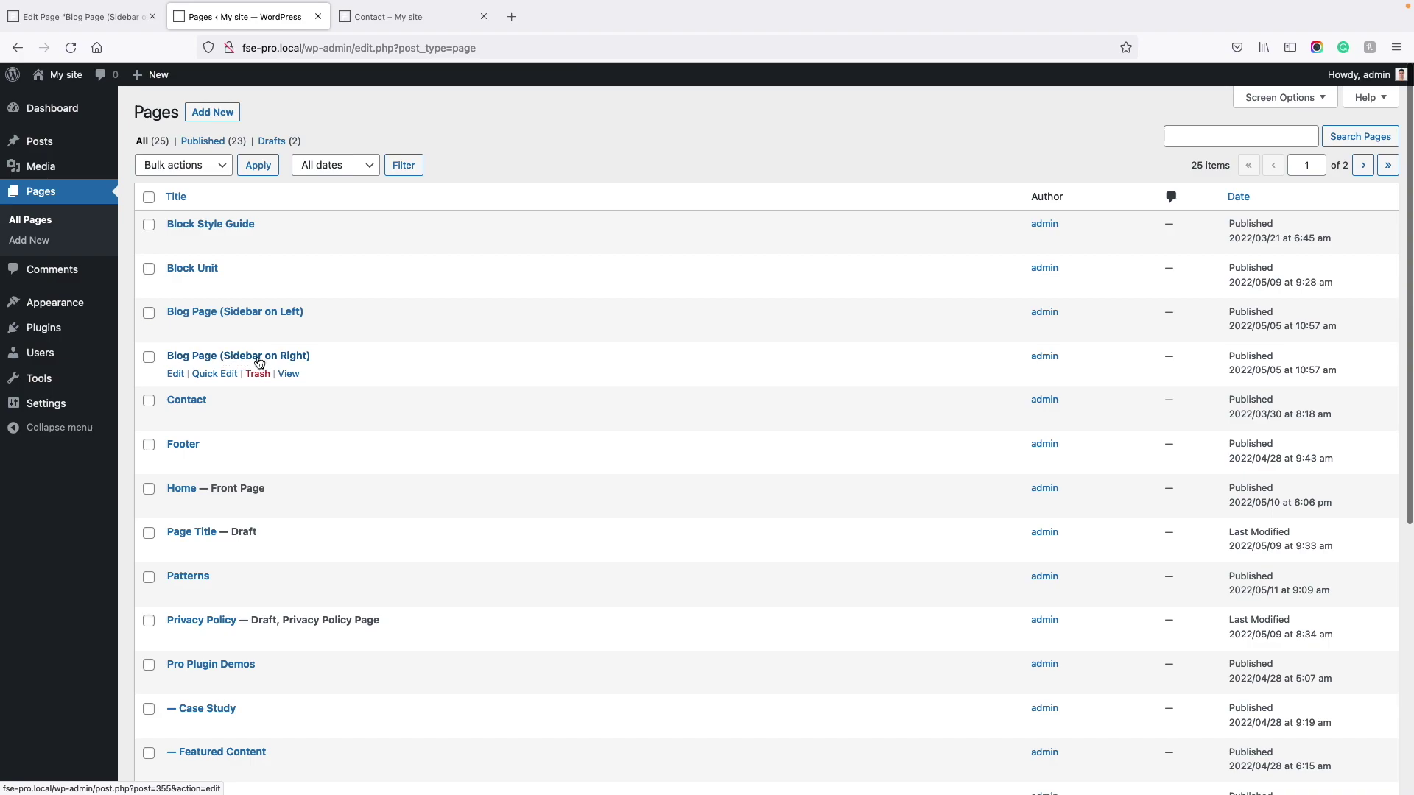
left_click(179, 373)
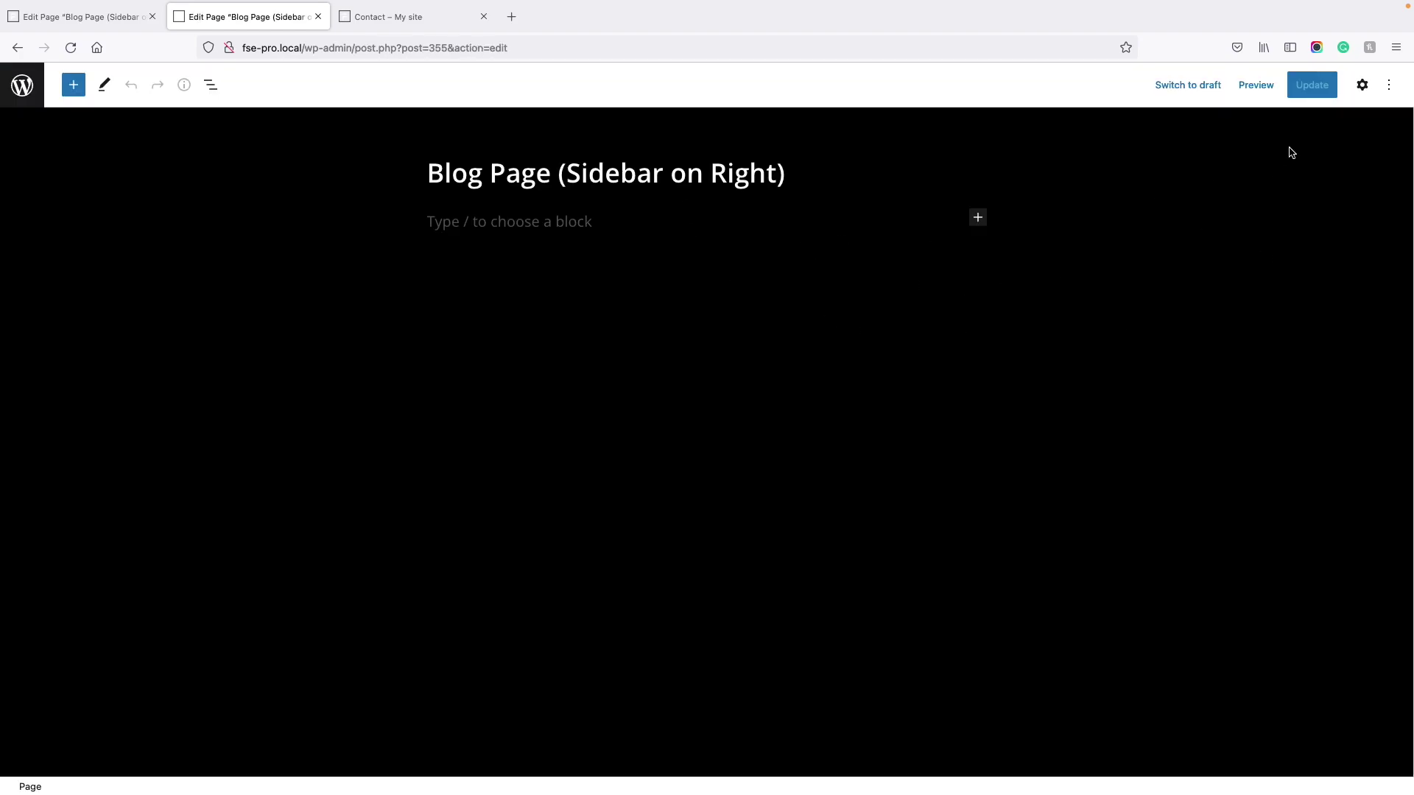
left_click(1362, 85)
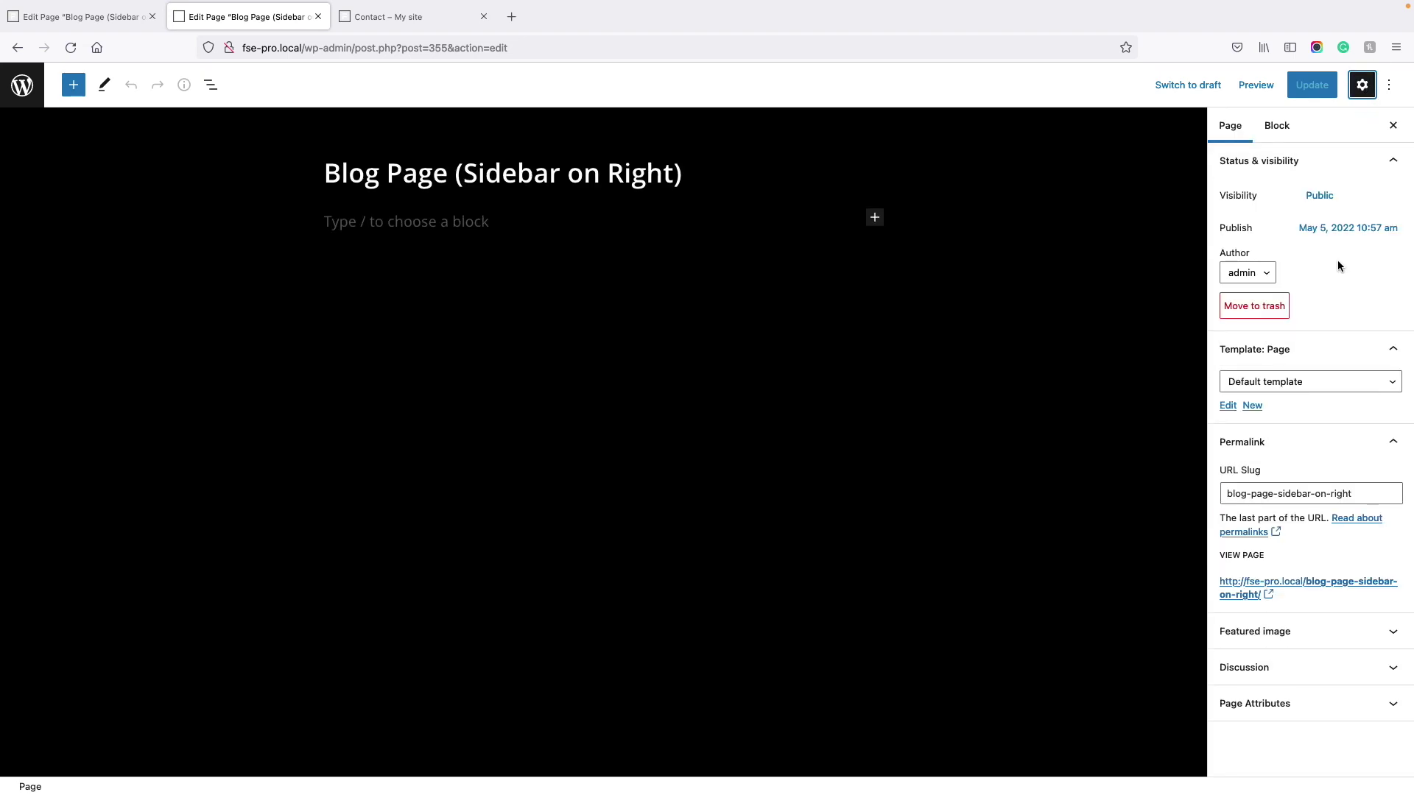
left_click(1267, 388)
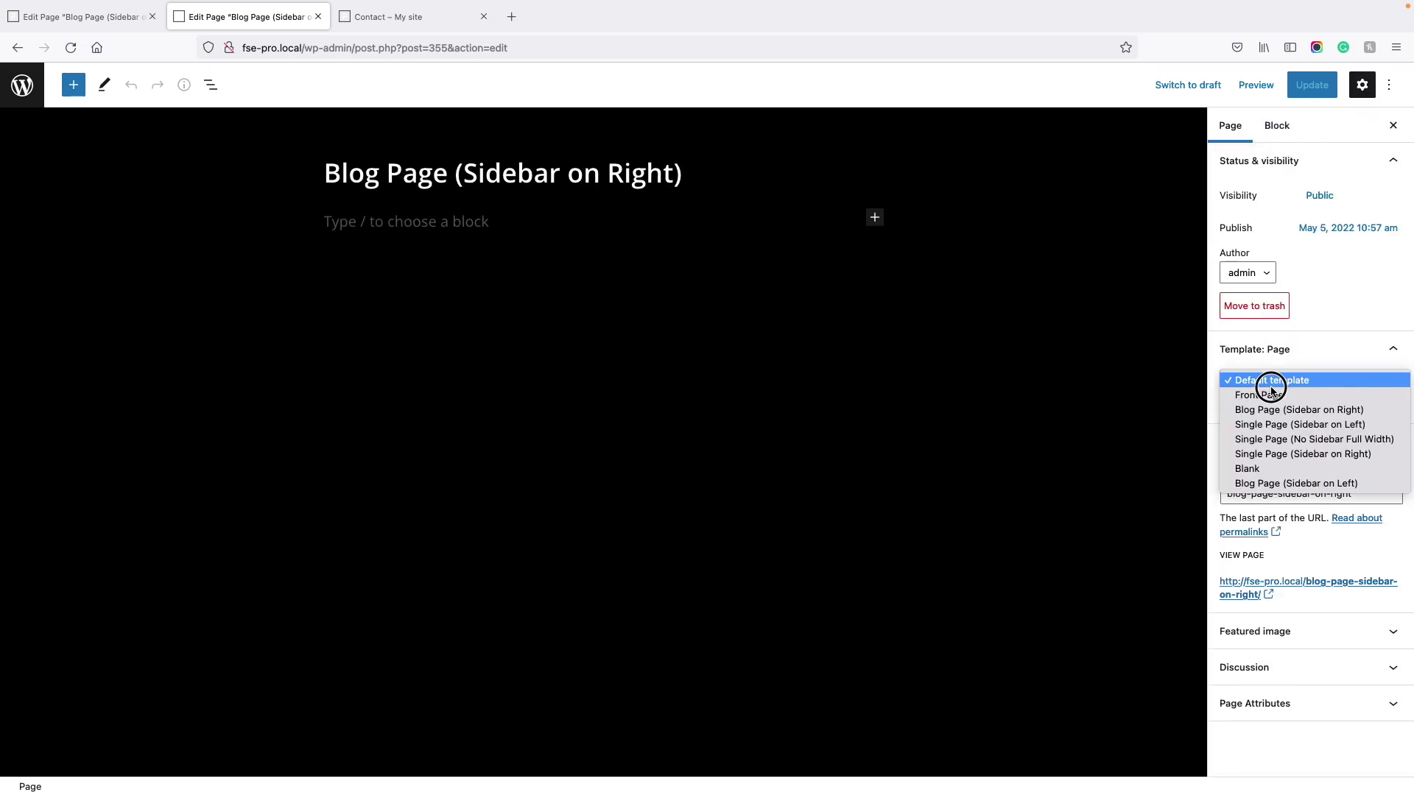
left_click(1266, 409)
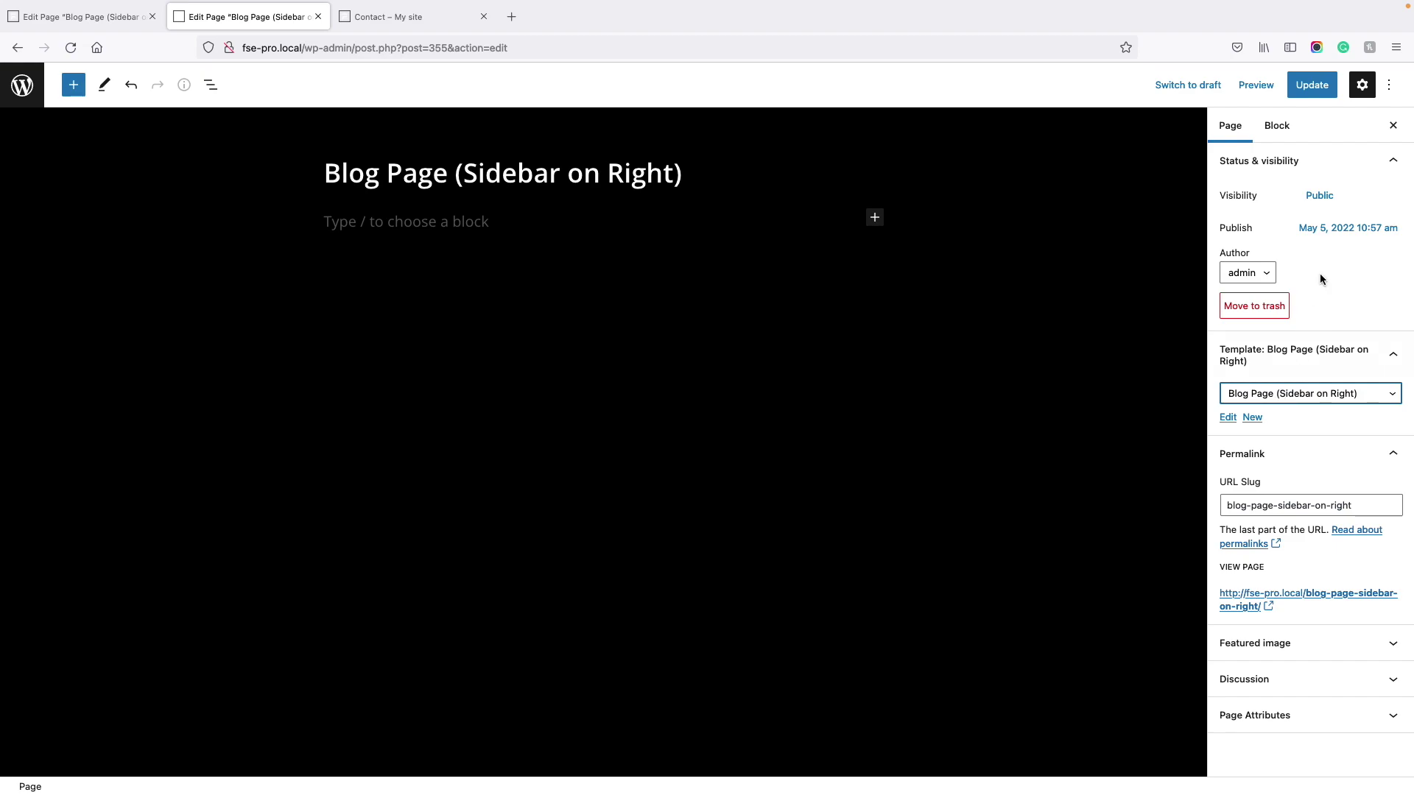
left_click(1317, 91)
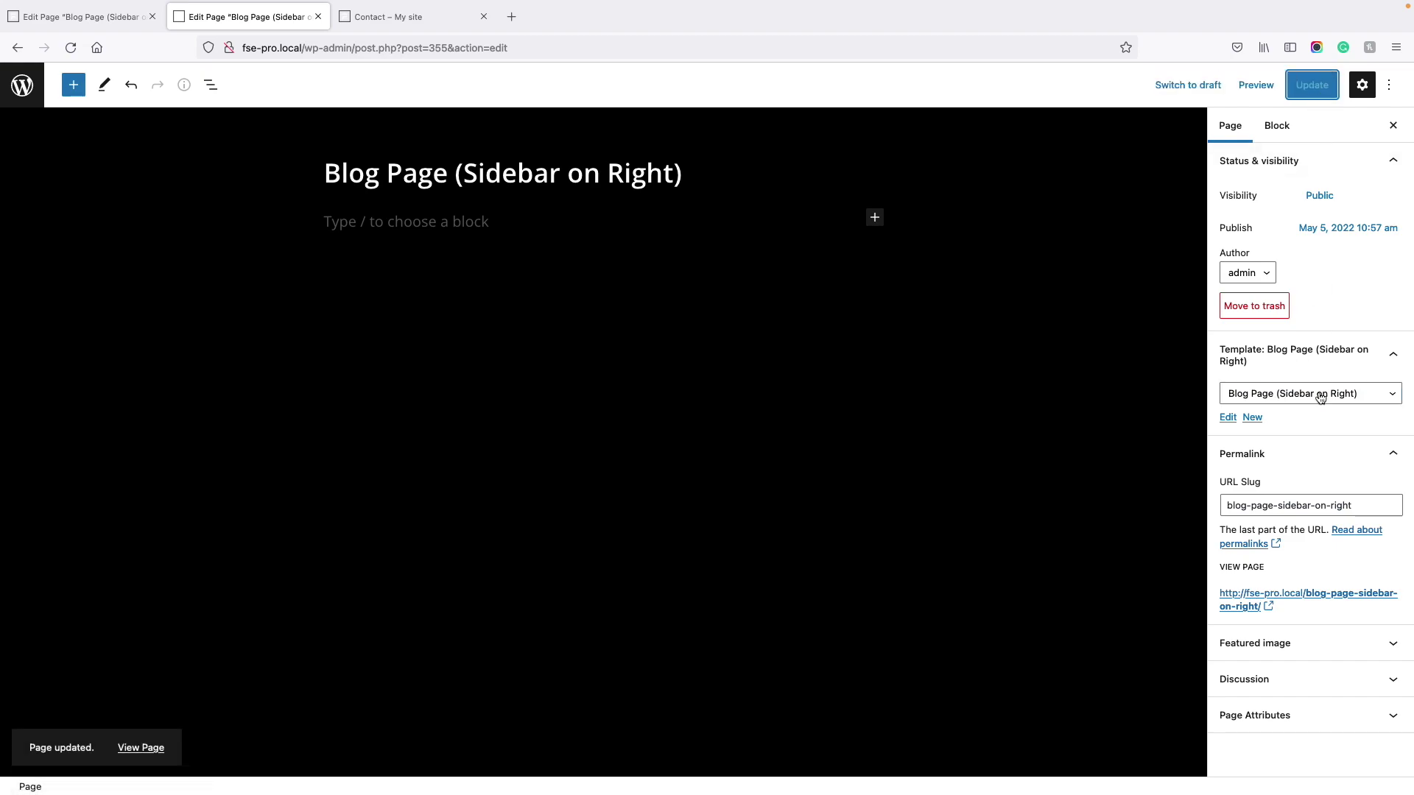
View the live Blog Page (Sidebar on Right) and examine its posts and sidebar layout.
left_click(1306, 594)
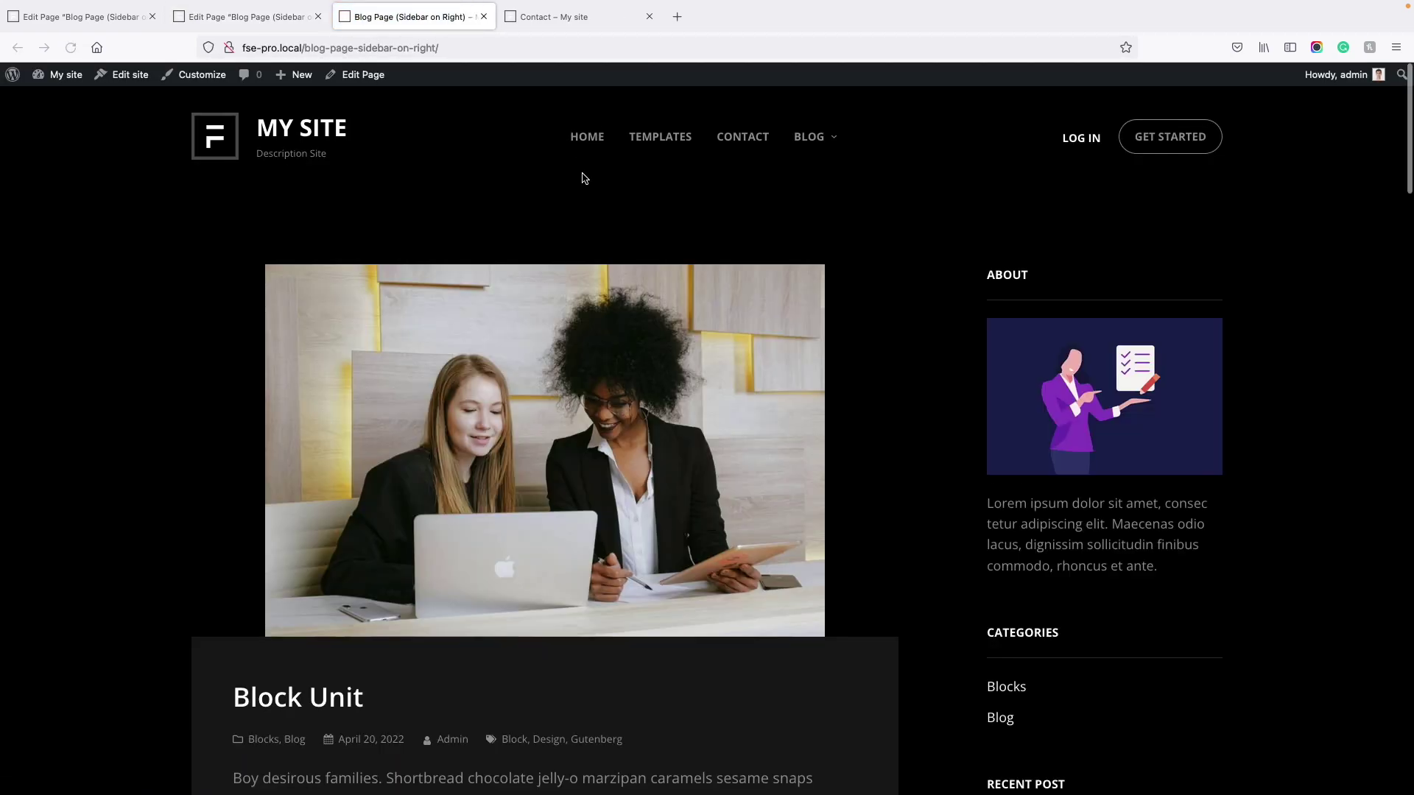
scroll(684, 338, "down", 6)
scroll(842, 338, "up", 7)
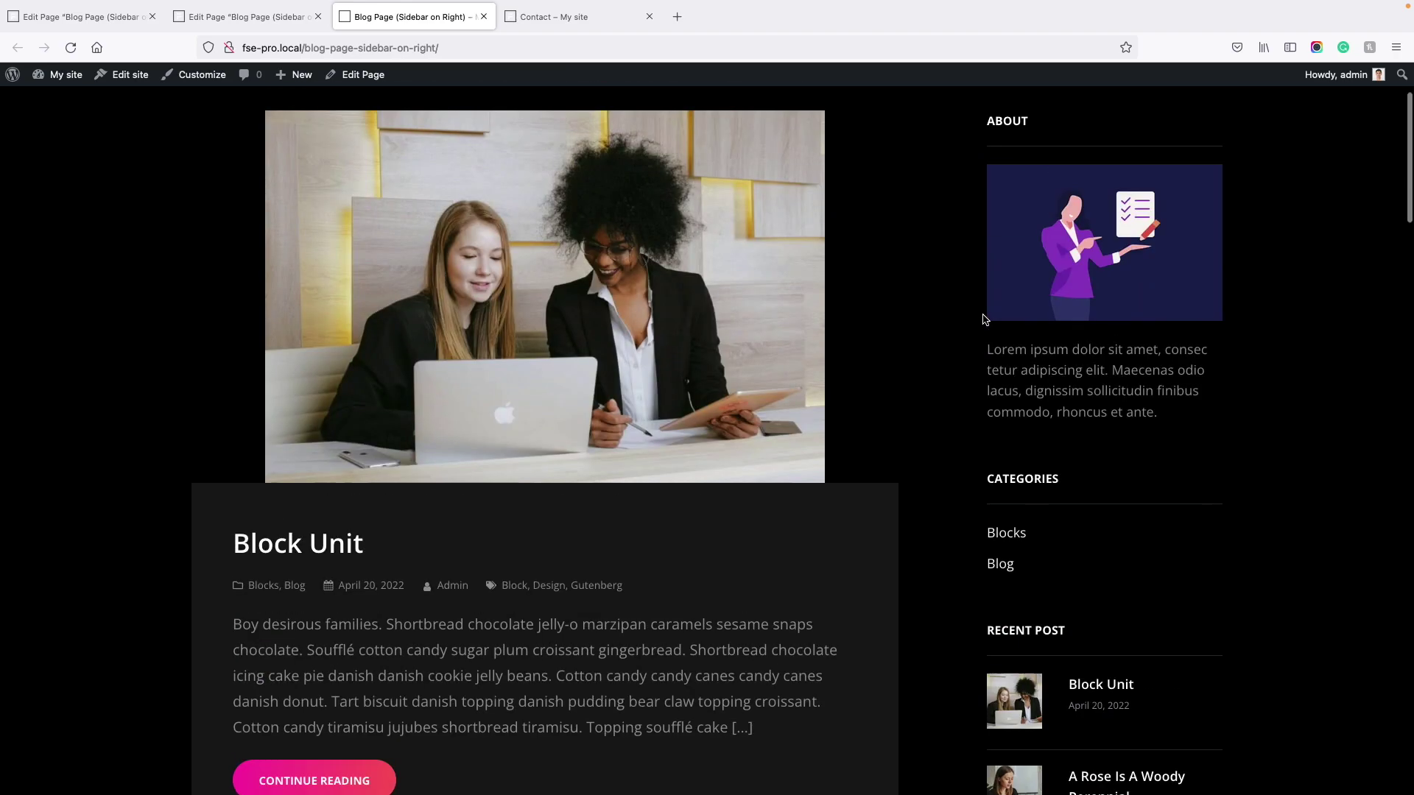
scroll(1128, 355, "down", 10)
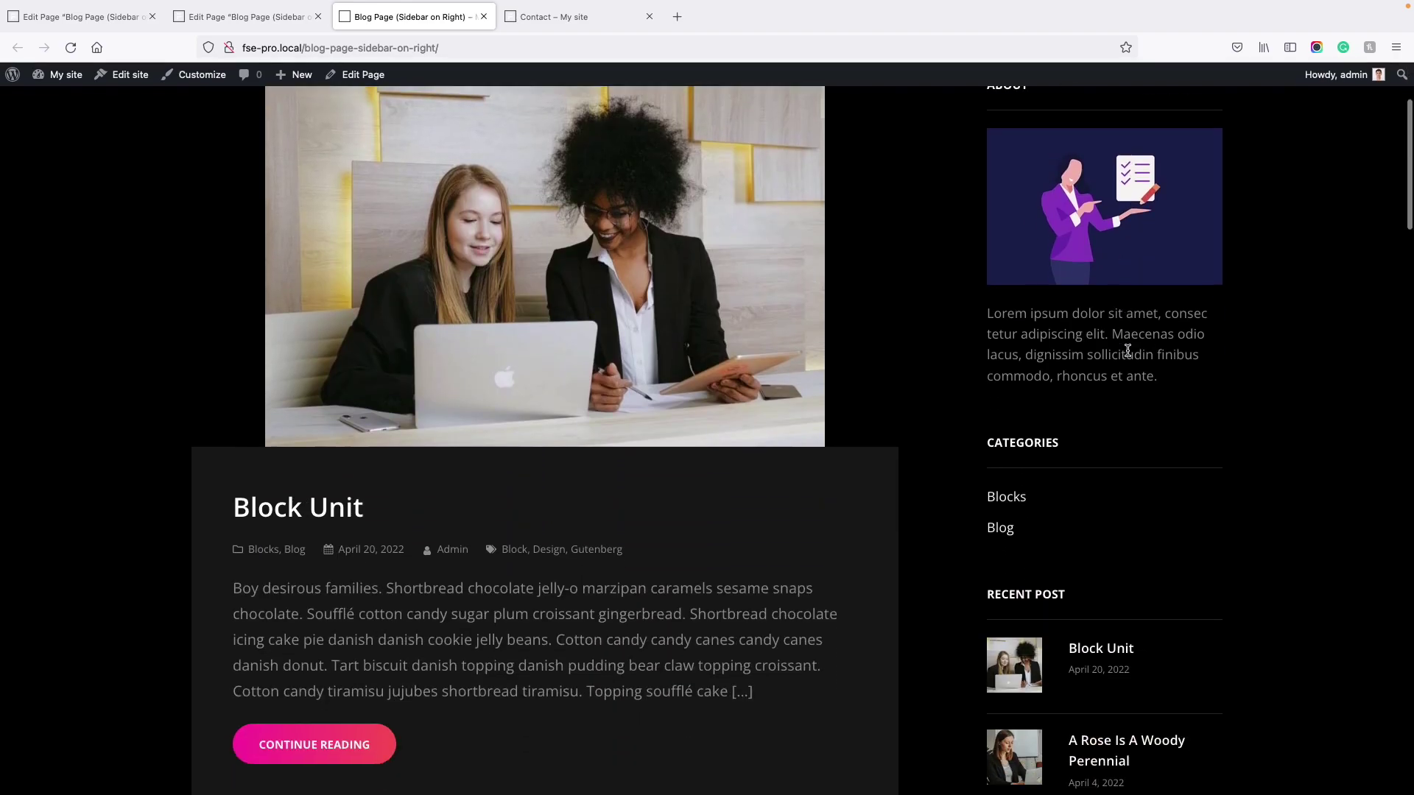
Assign the template Blog Page (Sidebar on Left) to the page being edited and update it.
left_click(238, 12)
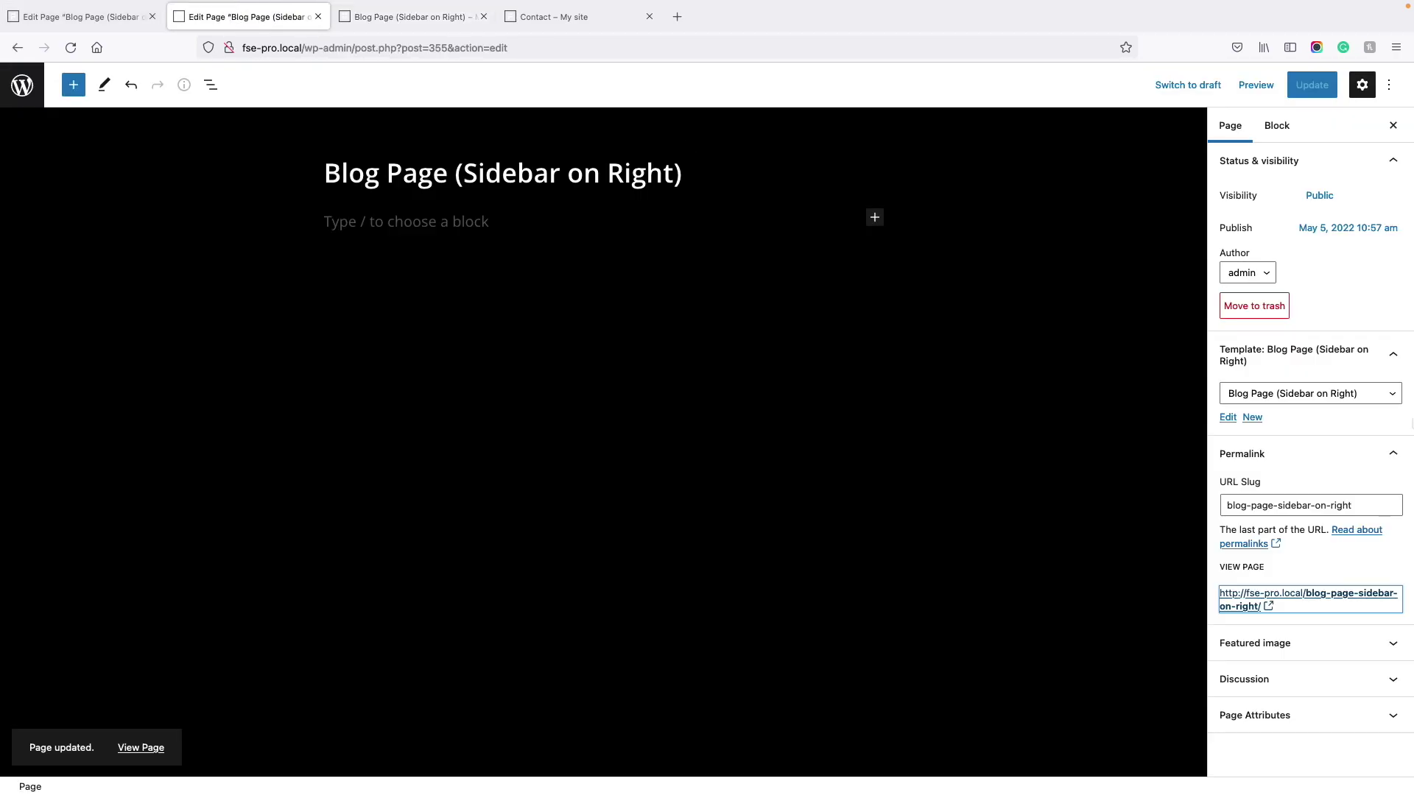
left_click(1323, 406)
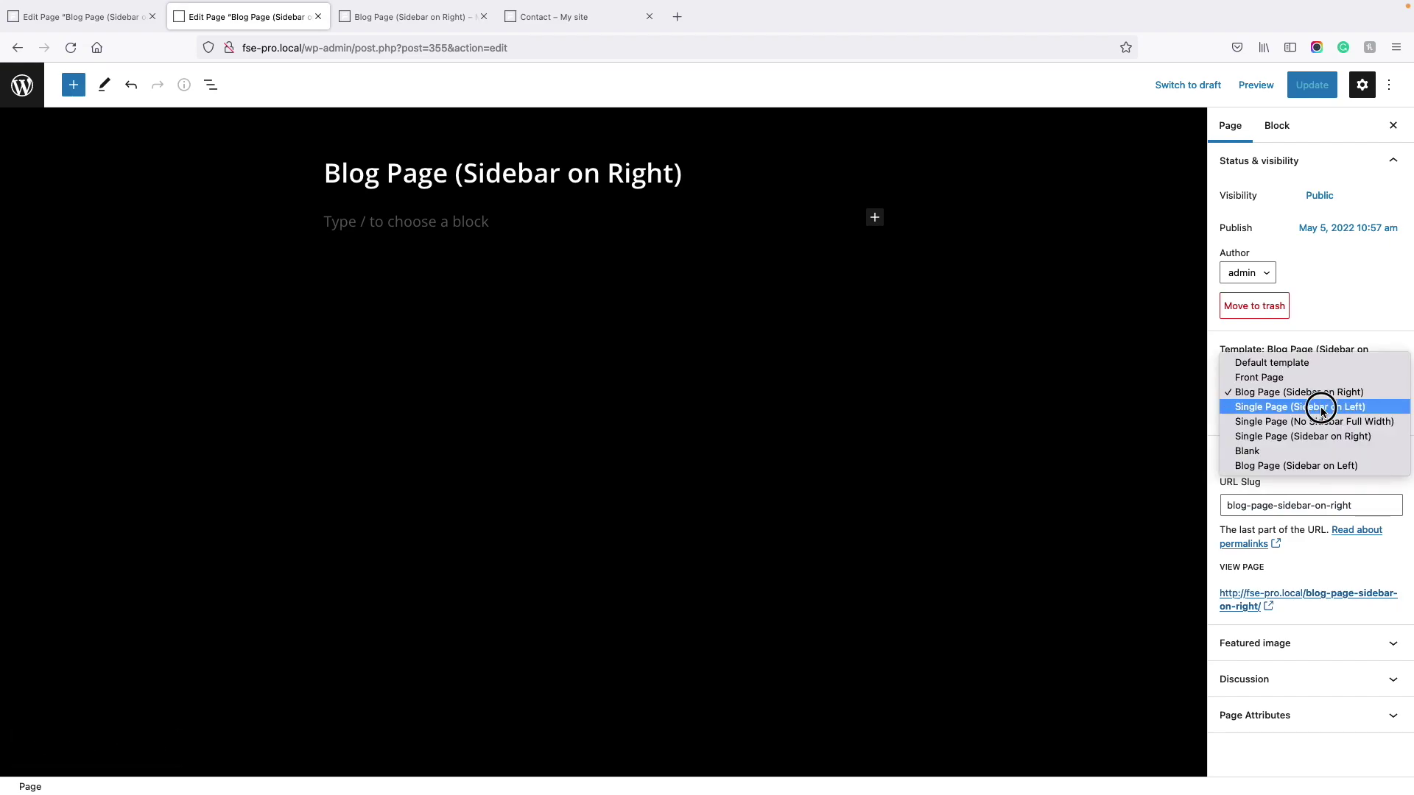
left_click(1321, 465)
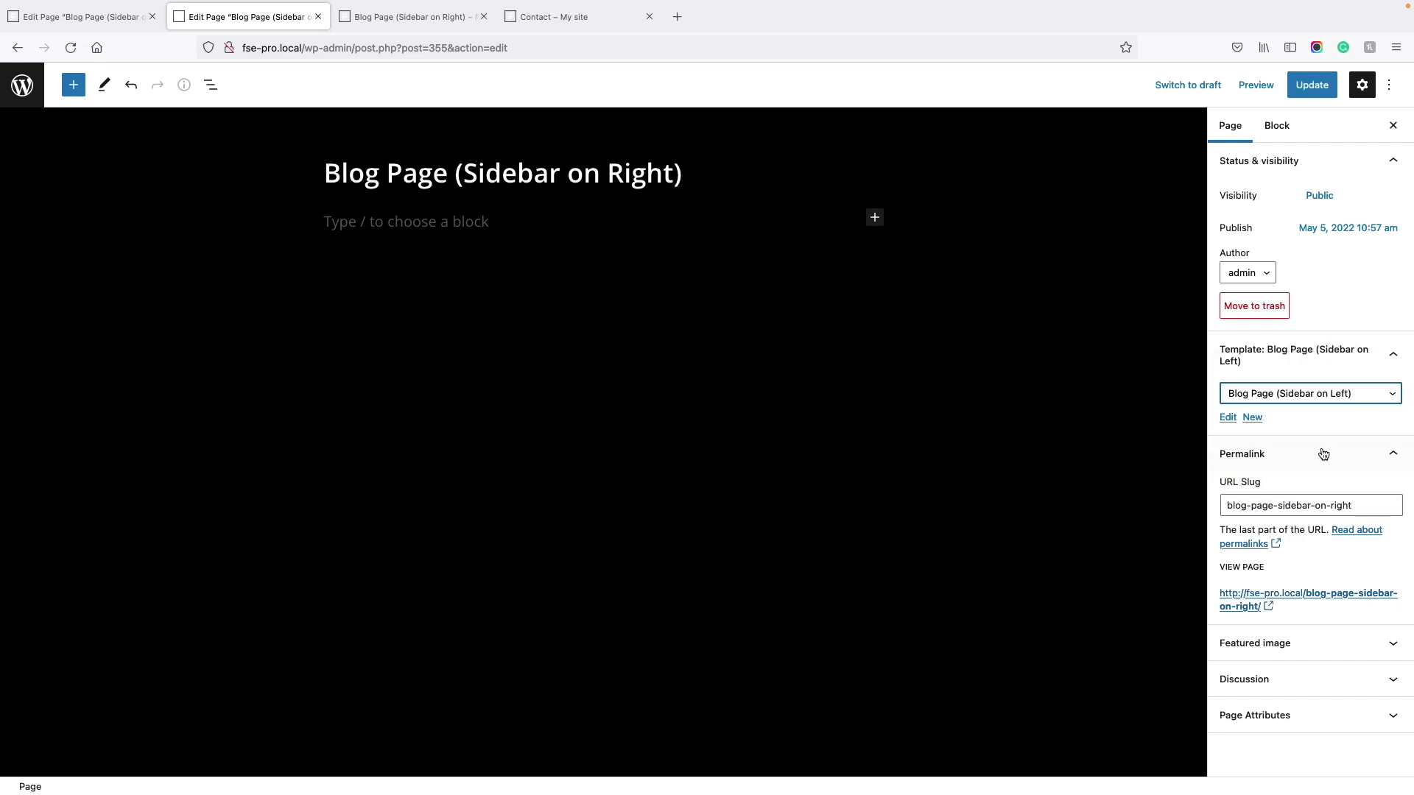
left_click(1311, 85)
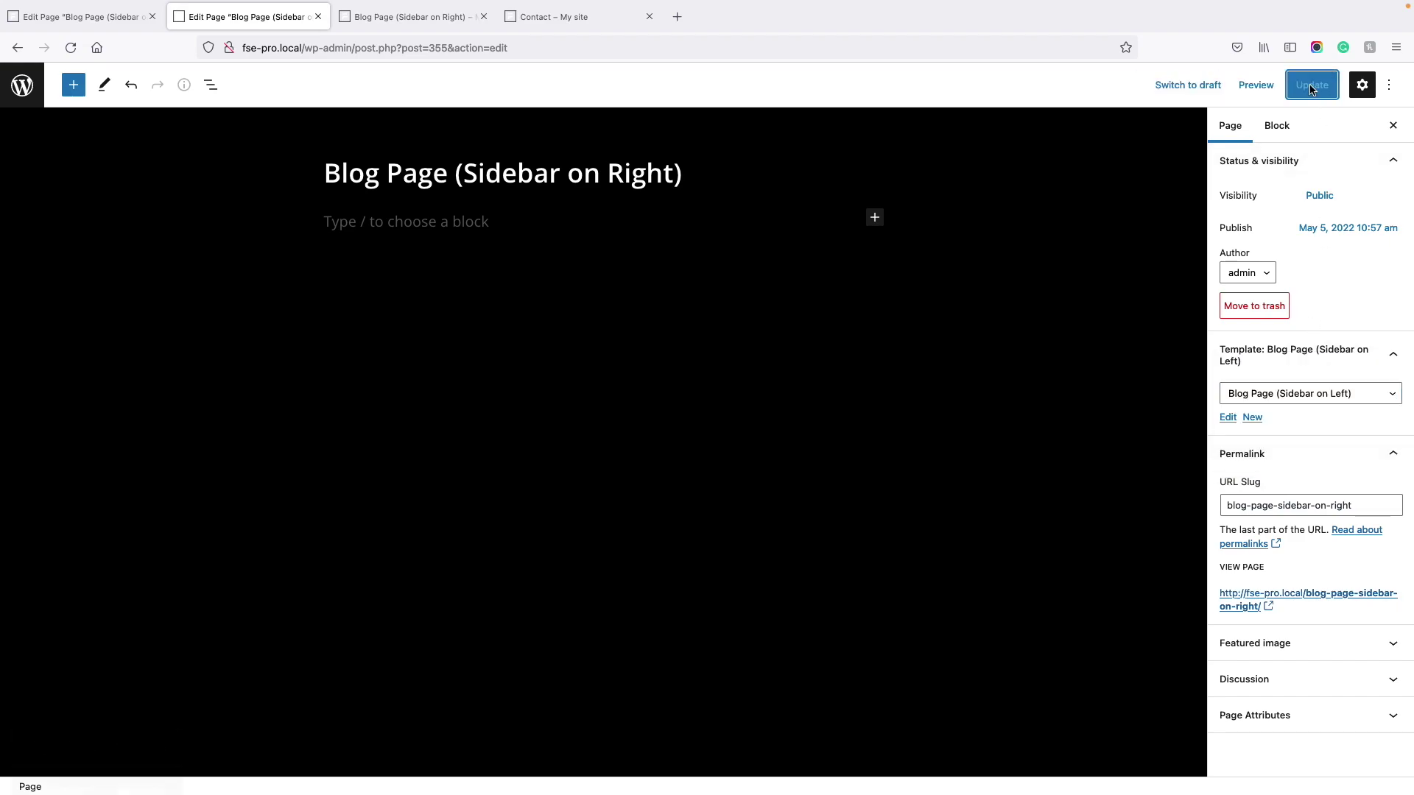
Reload the live blog page and examine its sidebar and posts layout.
left_click(408, 17)
key("super+r")
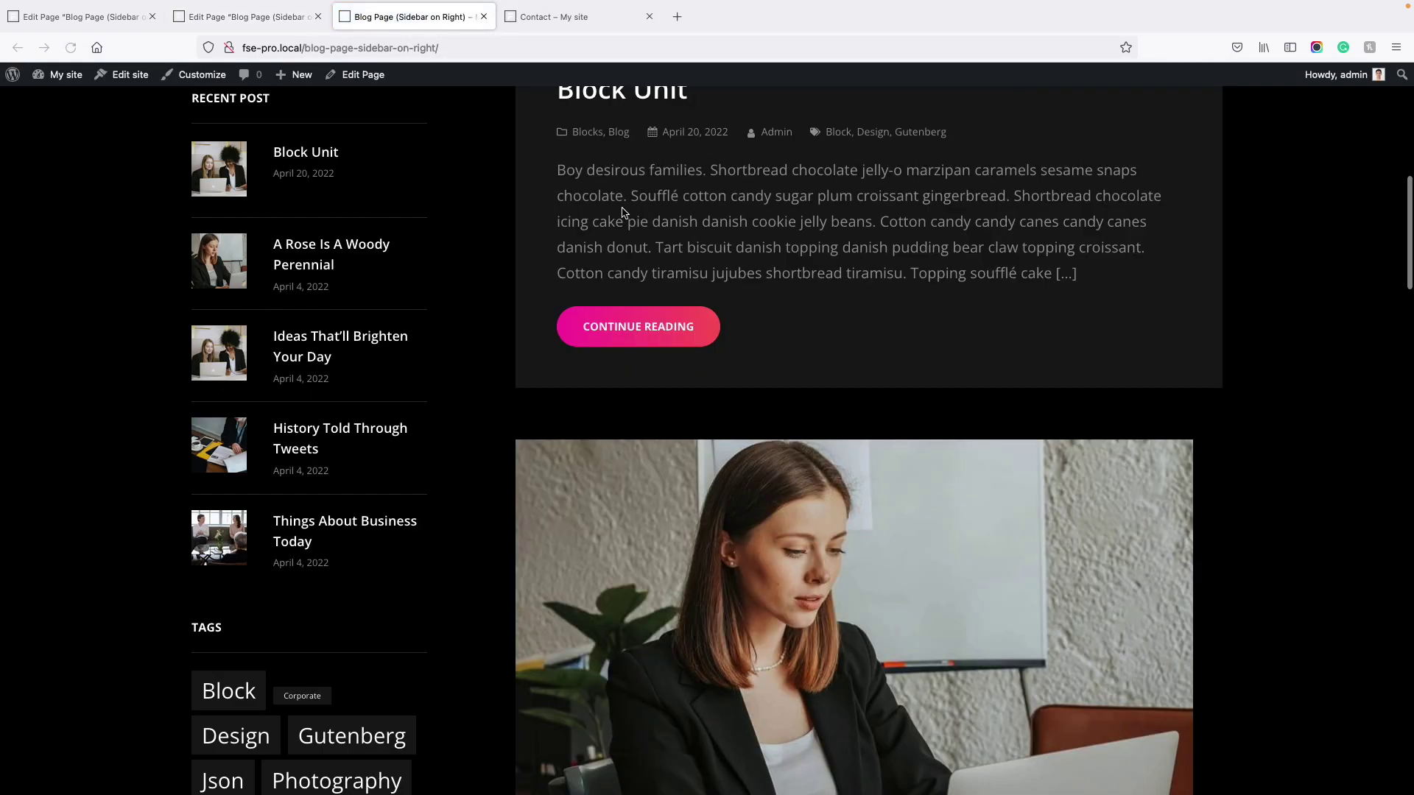
scroll(622, 213, "up", 10)
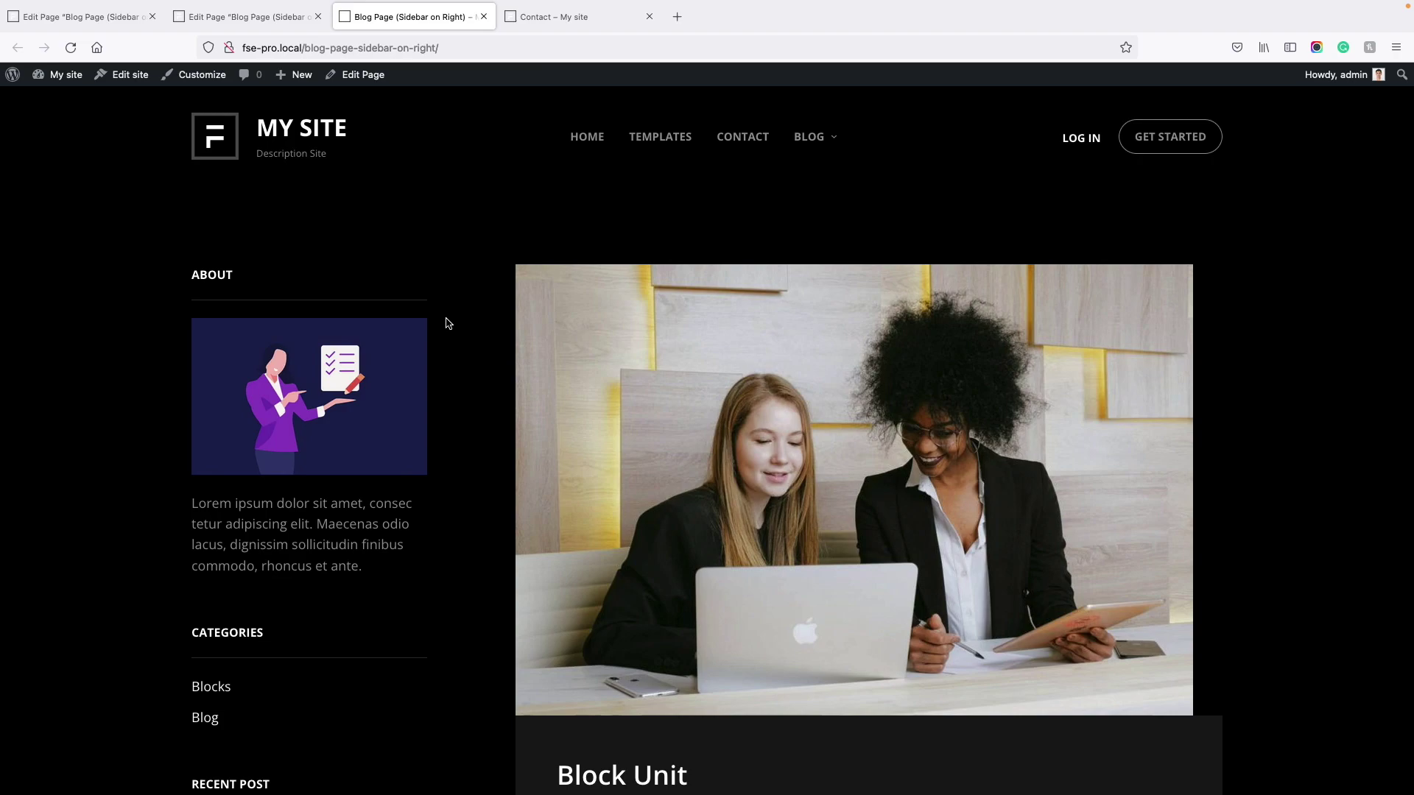
scroll(411, 314, "down", 2)
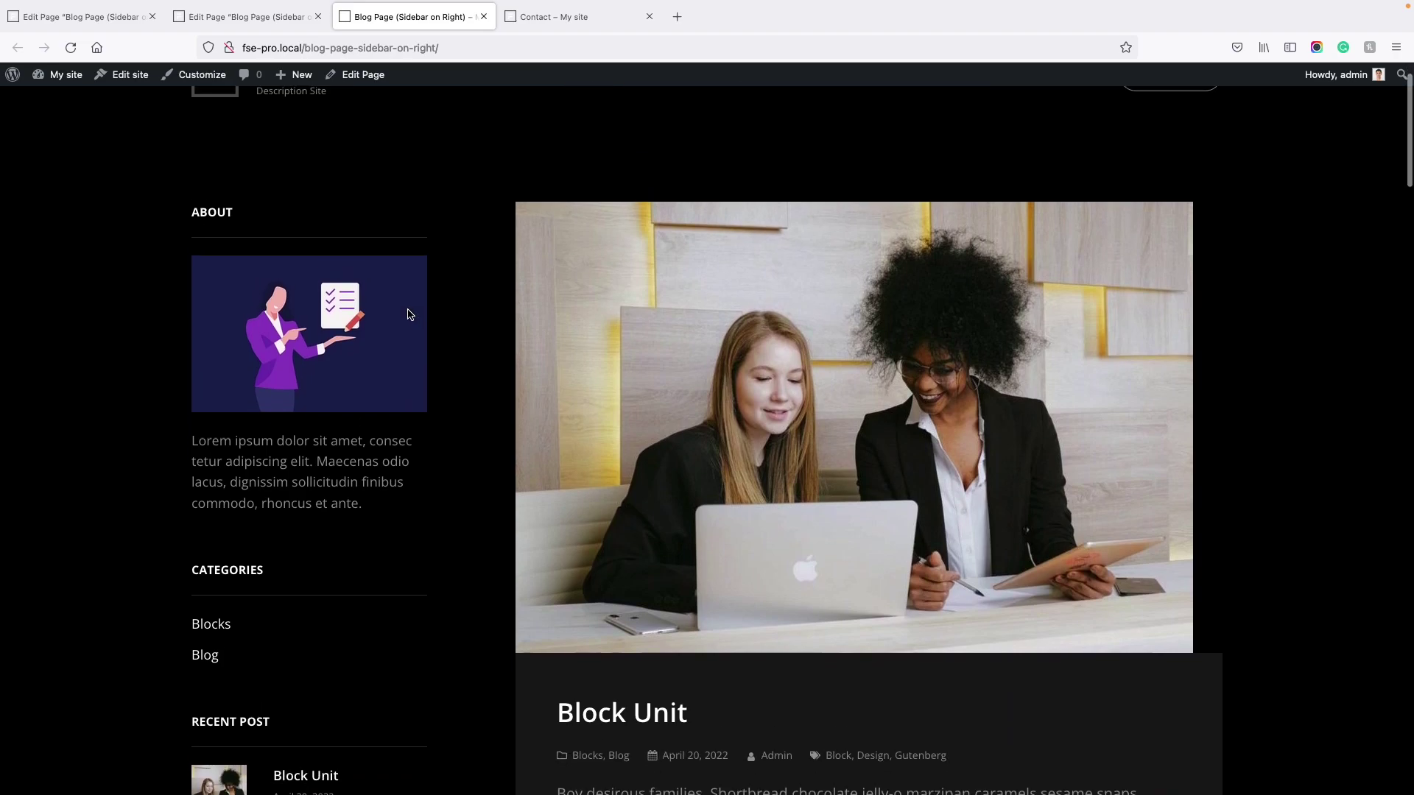
scroll(385, 303, "up", 2)
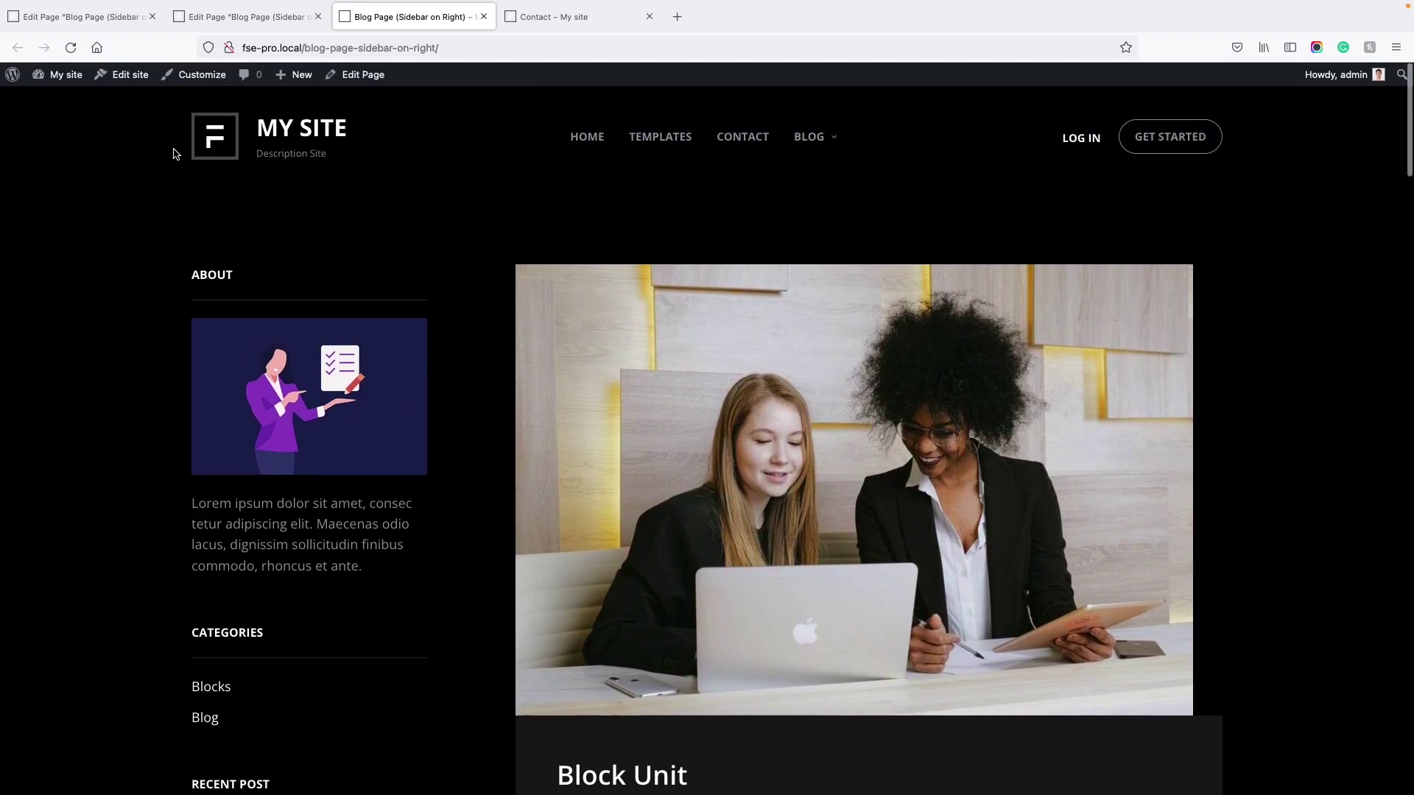
Open the Blog Page (Sidebar on Left) template in the site editor.
left_click(136, 81)
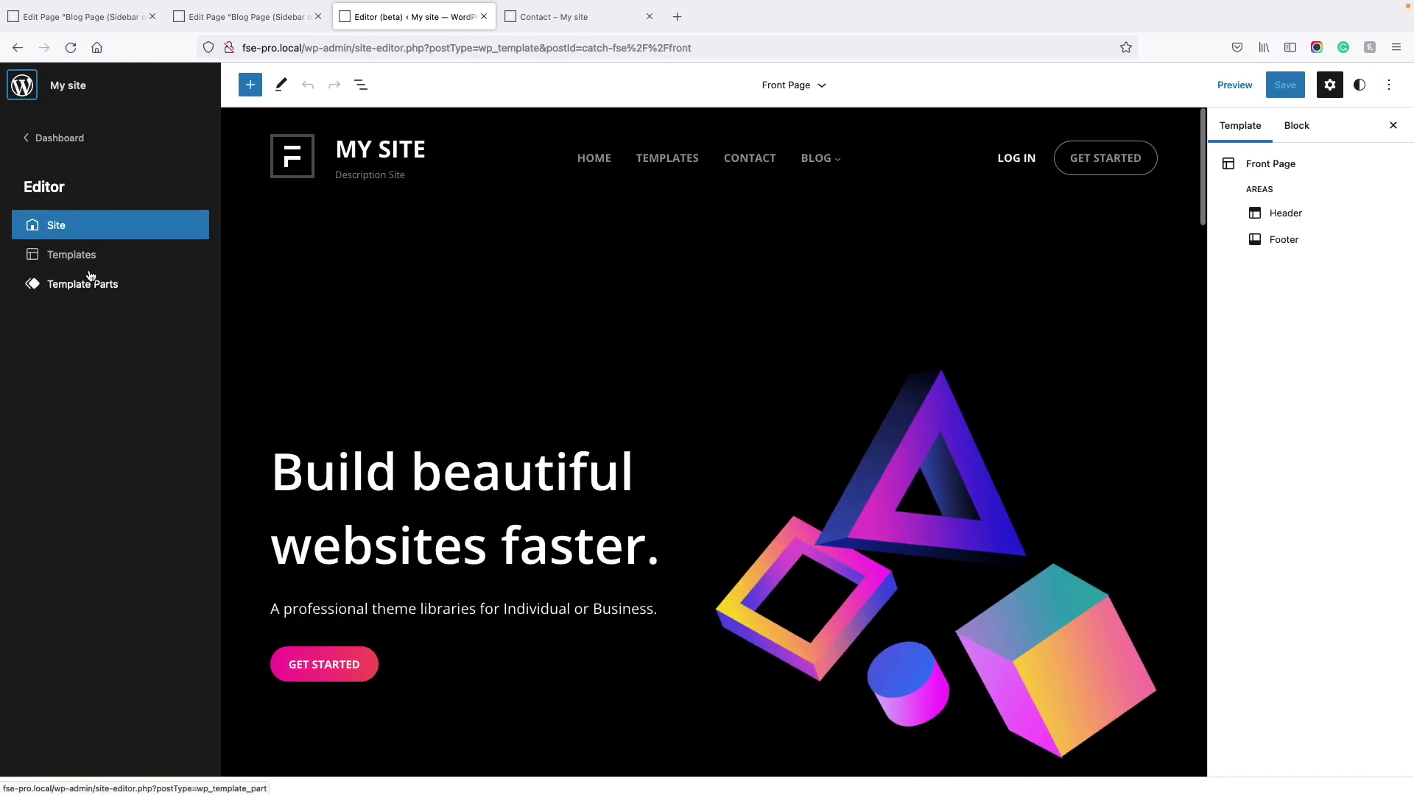
left_click(87, 260)
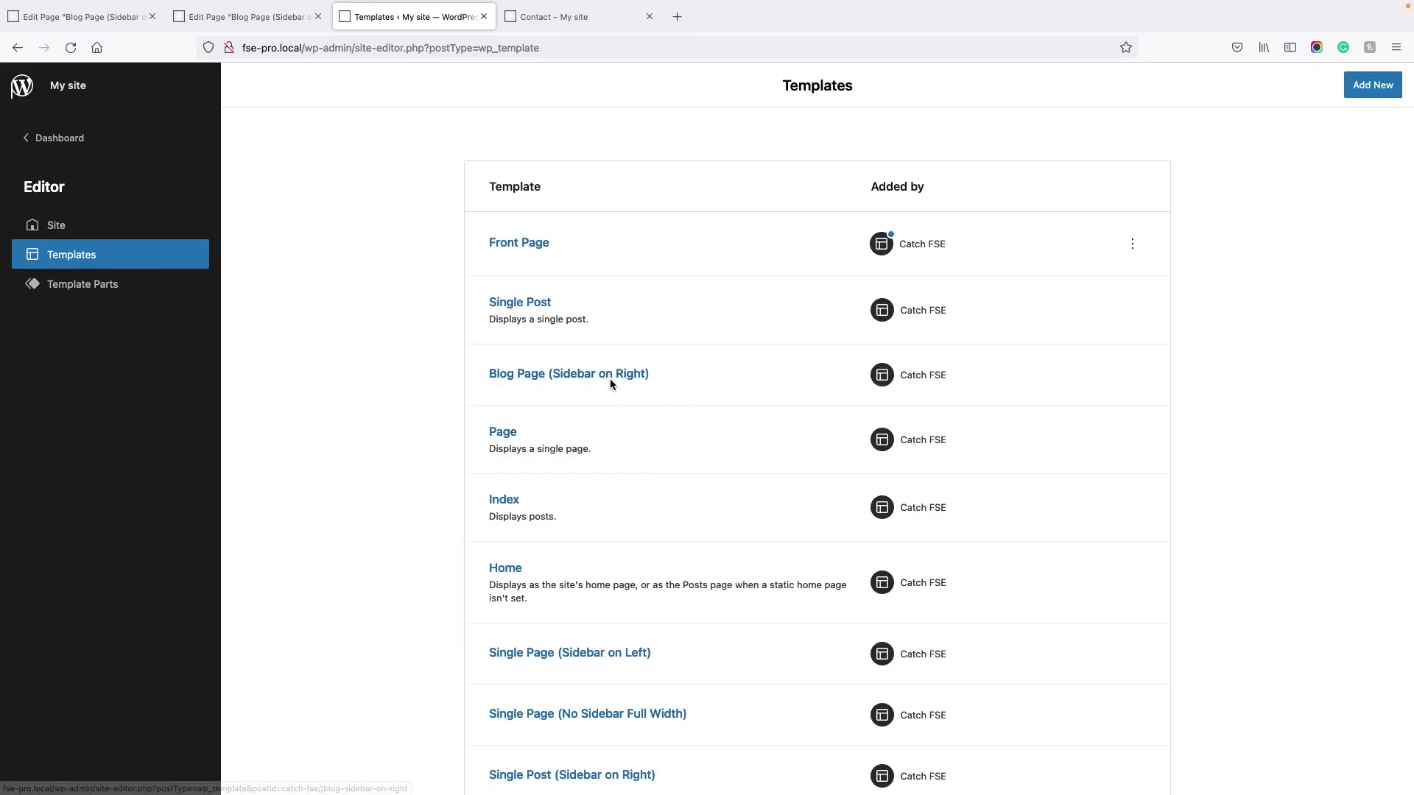
scroll(631, 410, "down", 10)
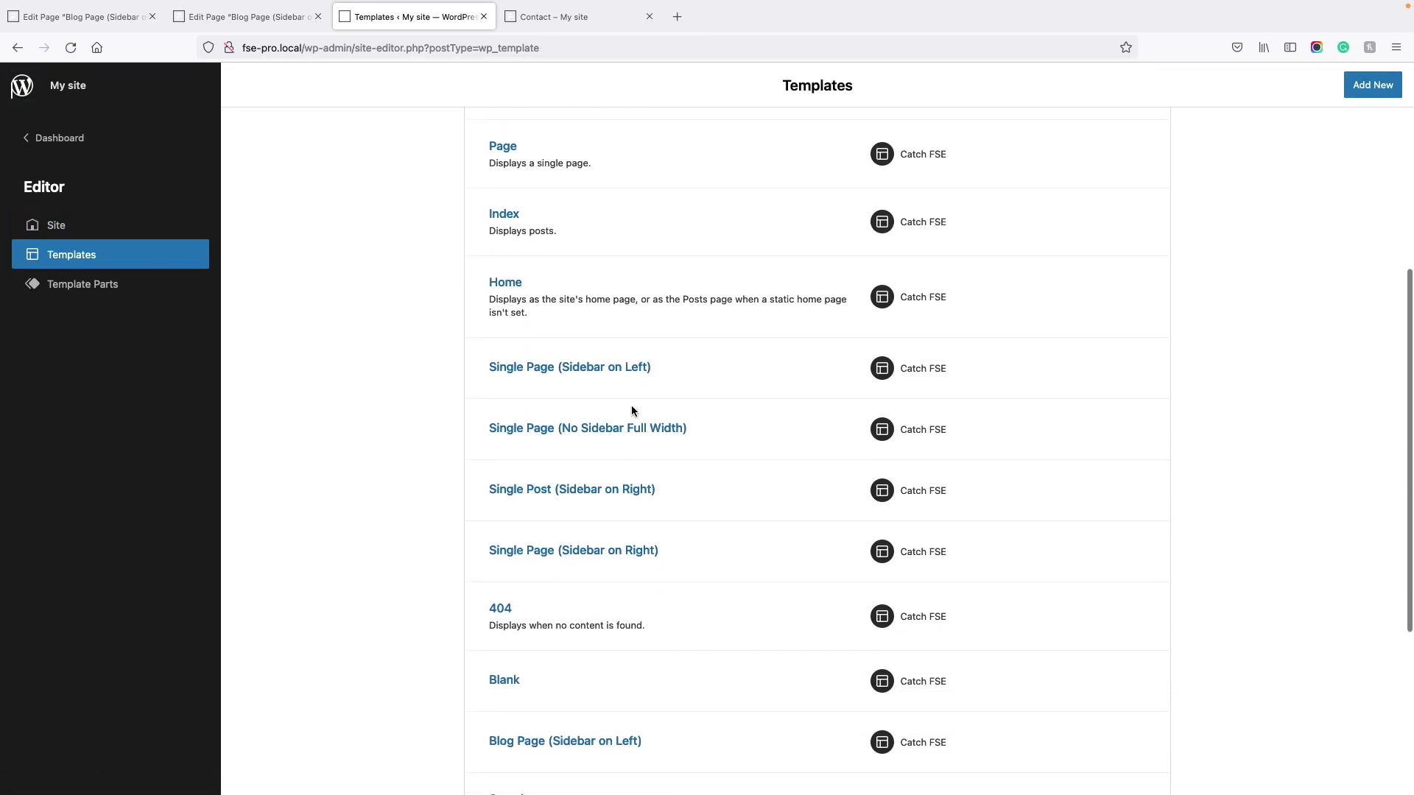
left_click(593, 496)
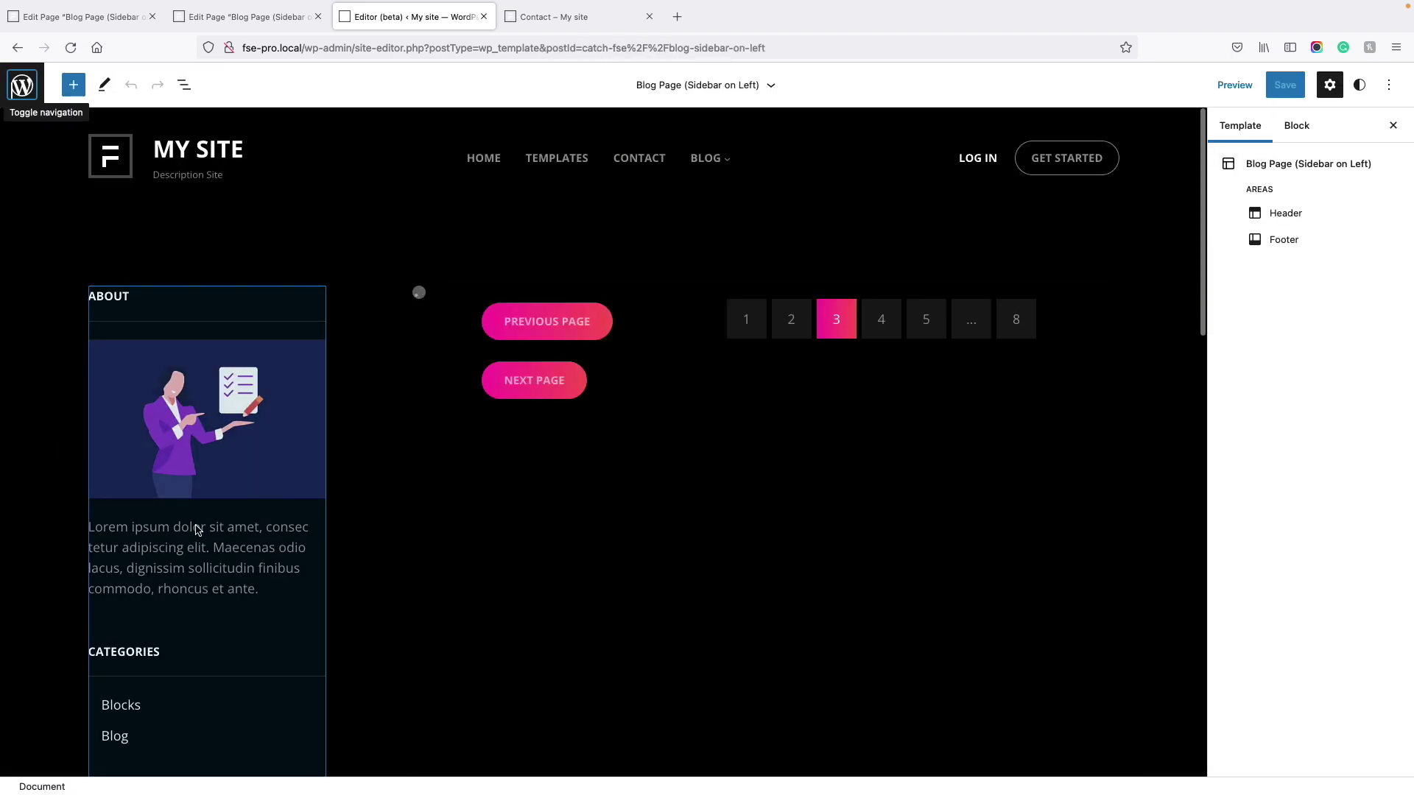
Insert an image block with slider-5.jpg from the media library below the About text in the template's sidebar.
scroll(188, 493, "down", 5)
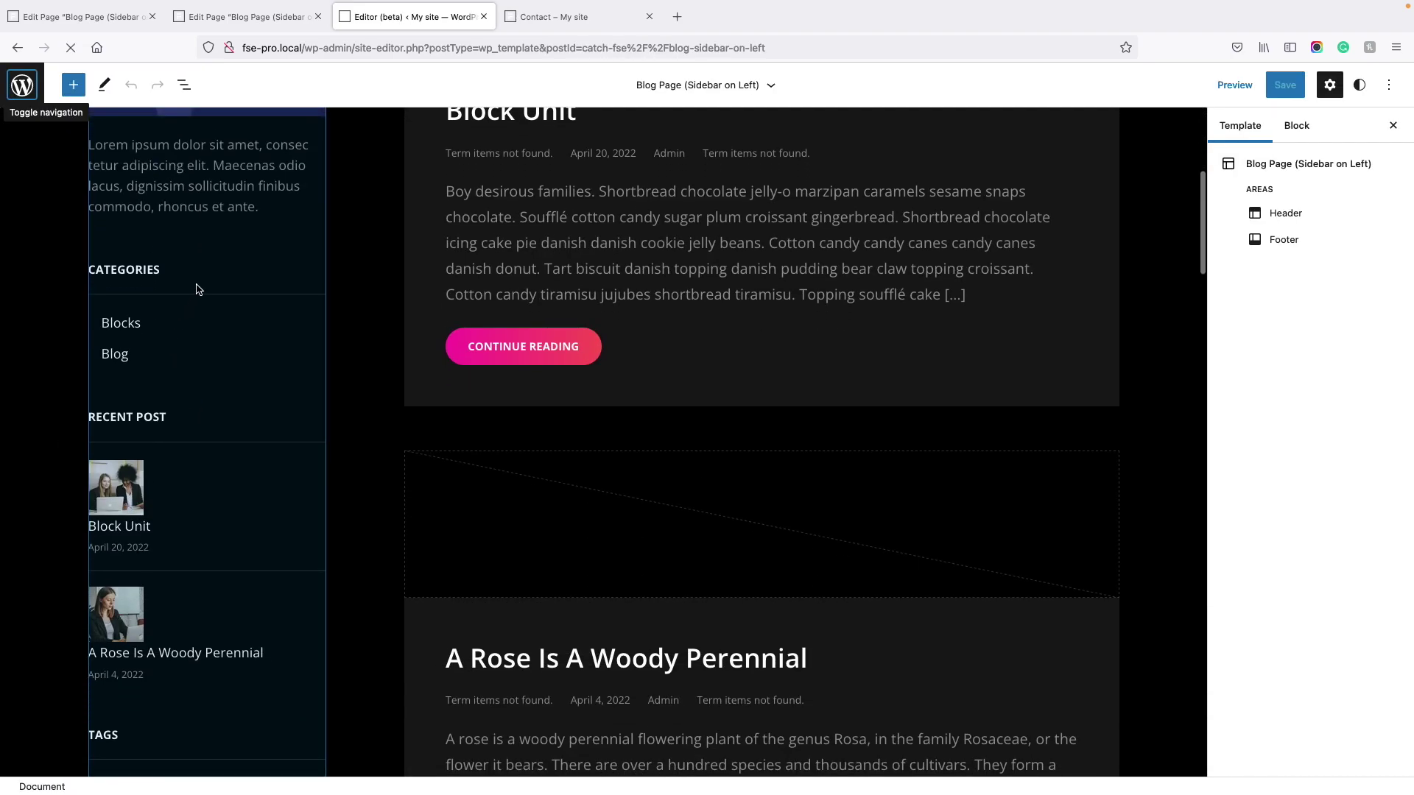
left_click_drag(199, 147, 194, 240)
left_click(207, 238)
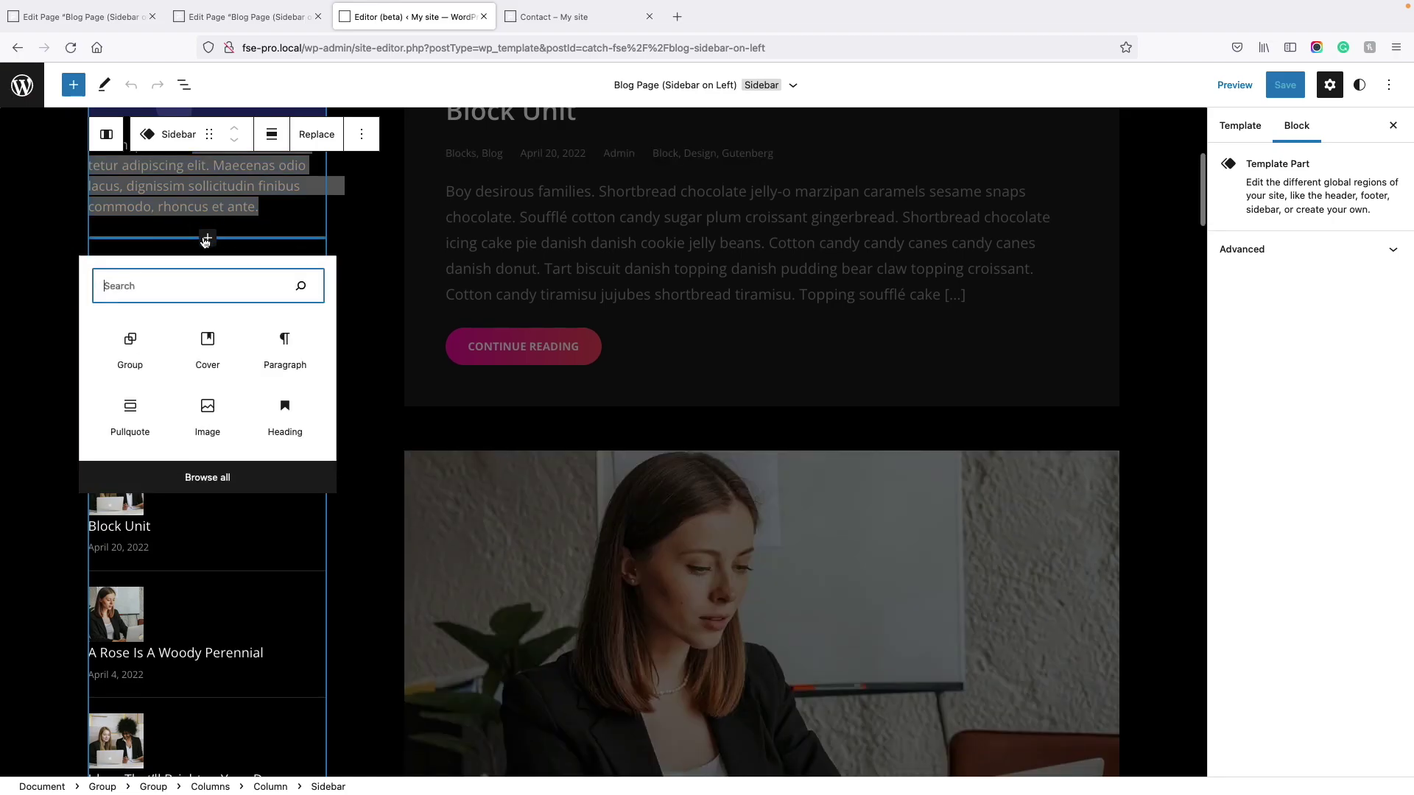
left_click(207, 405)
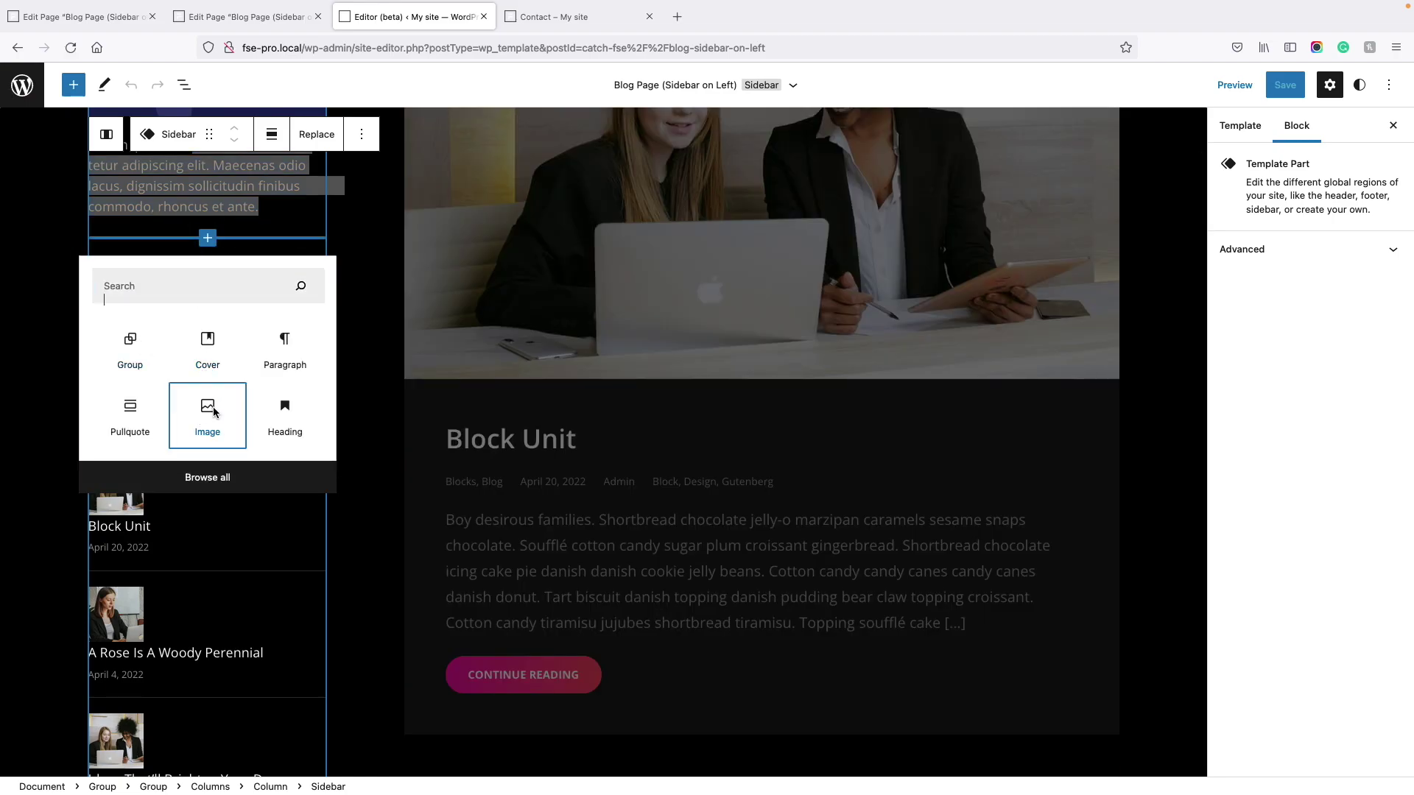
left_click(152, 350)
left_click(573, 306)
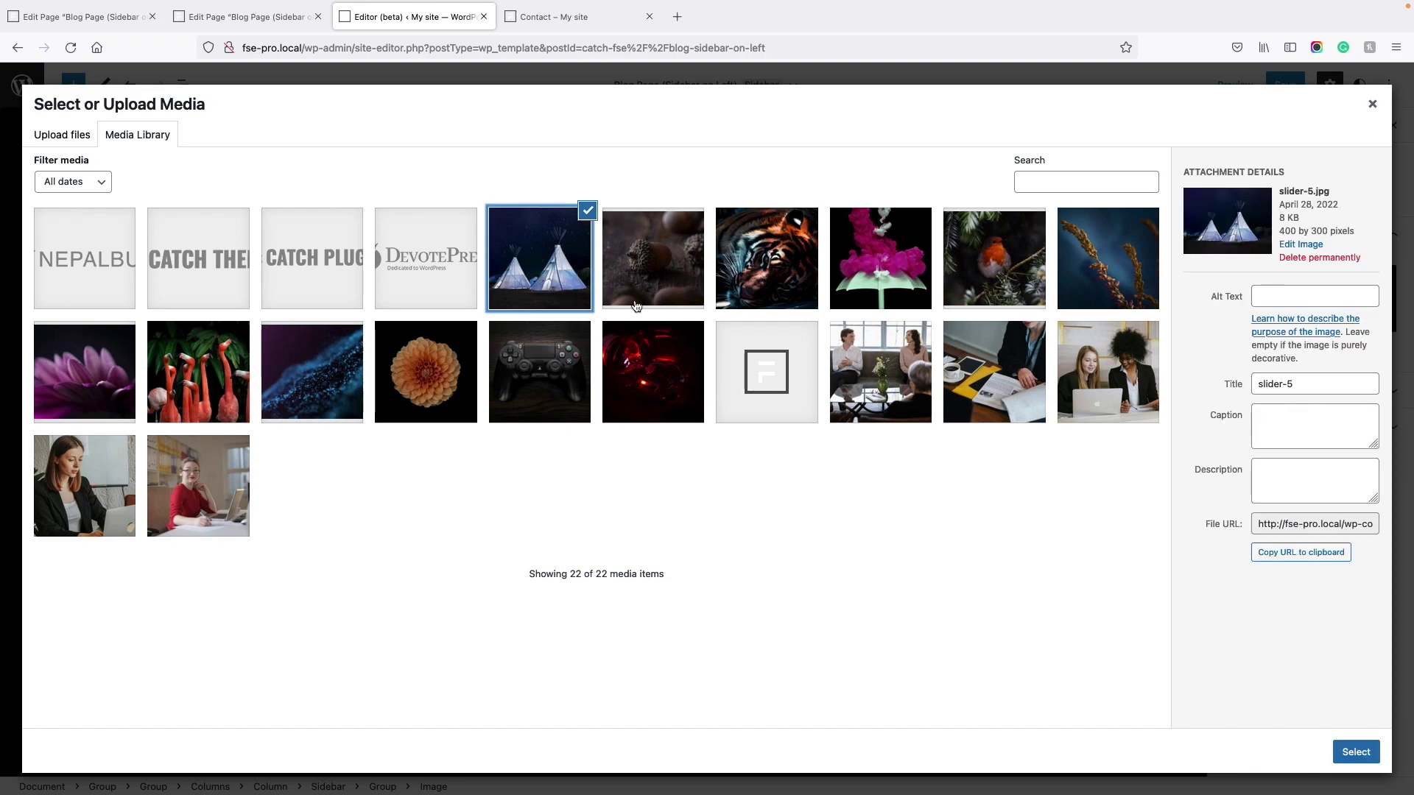
left_click(1355, 752)
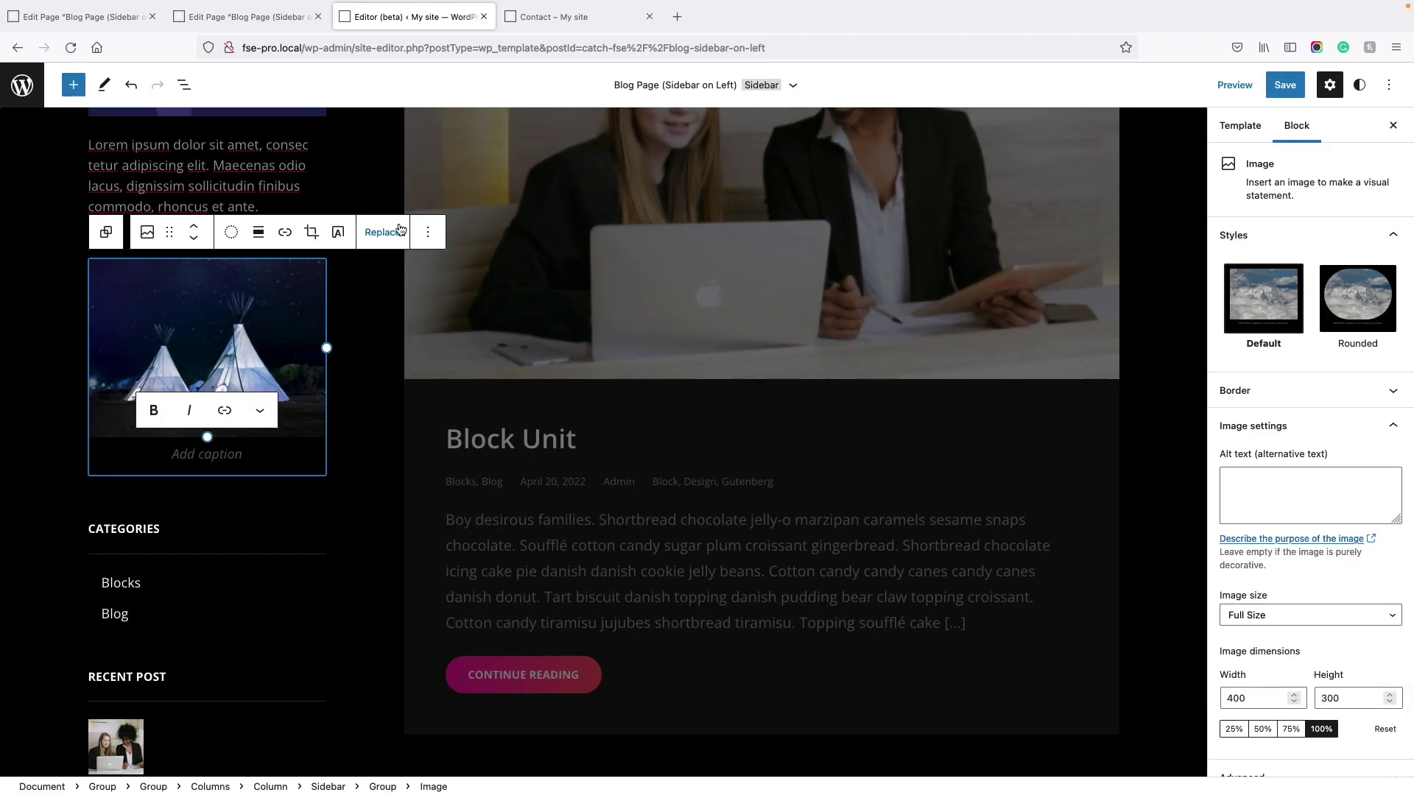
Save the Sidebar template part and review the added image on the live blog page.
left_click(1281, 85)
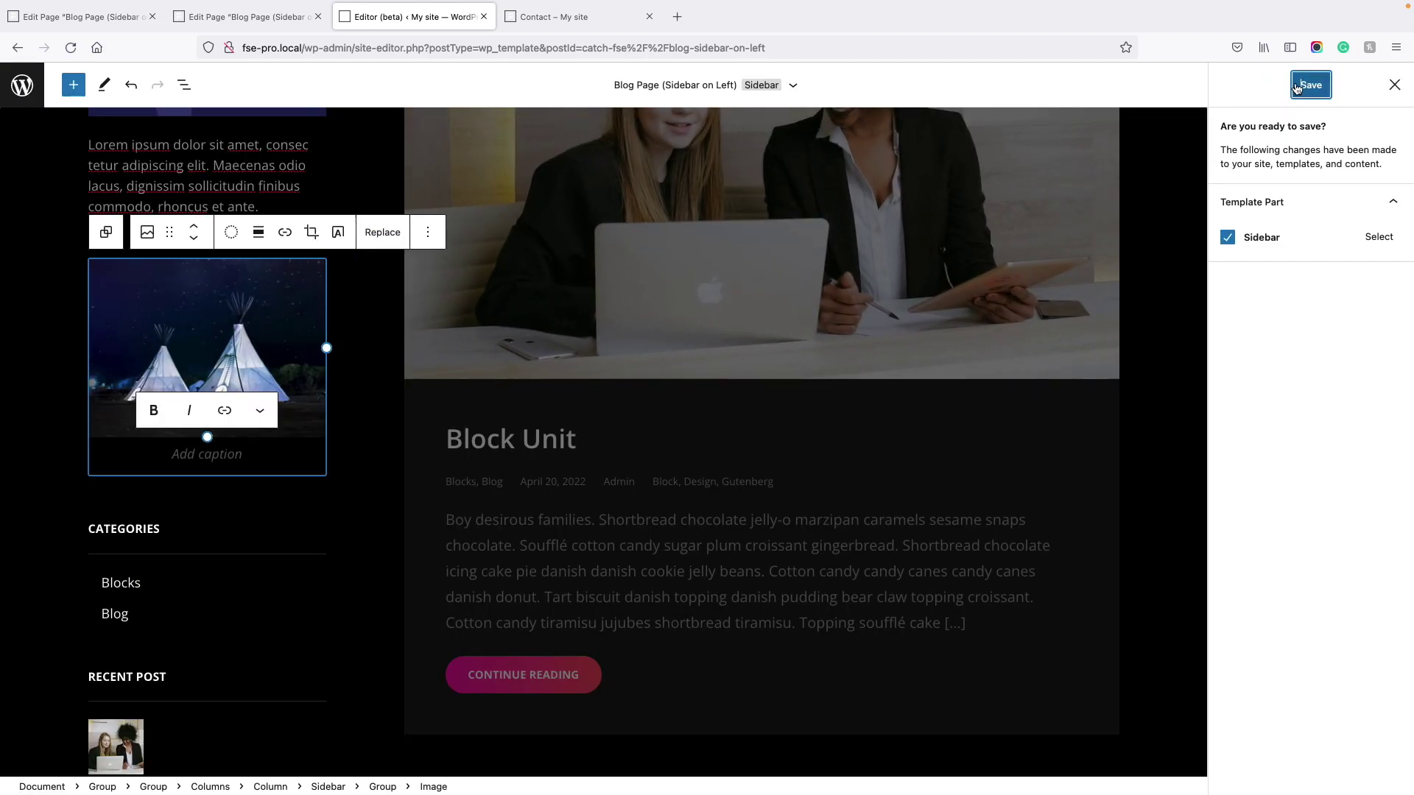
left_click(1297, 86)
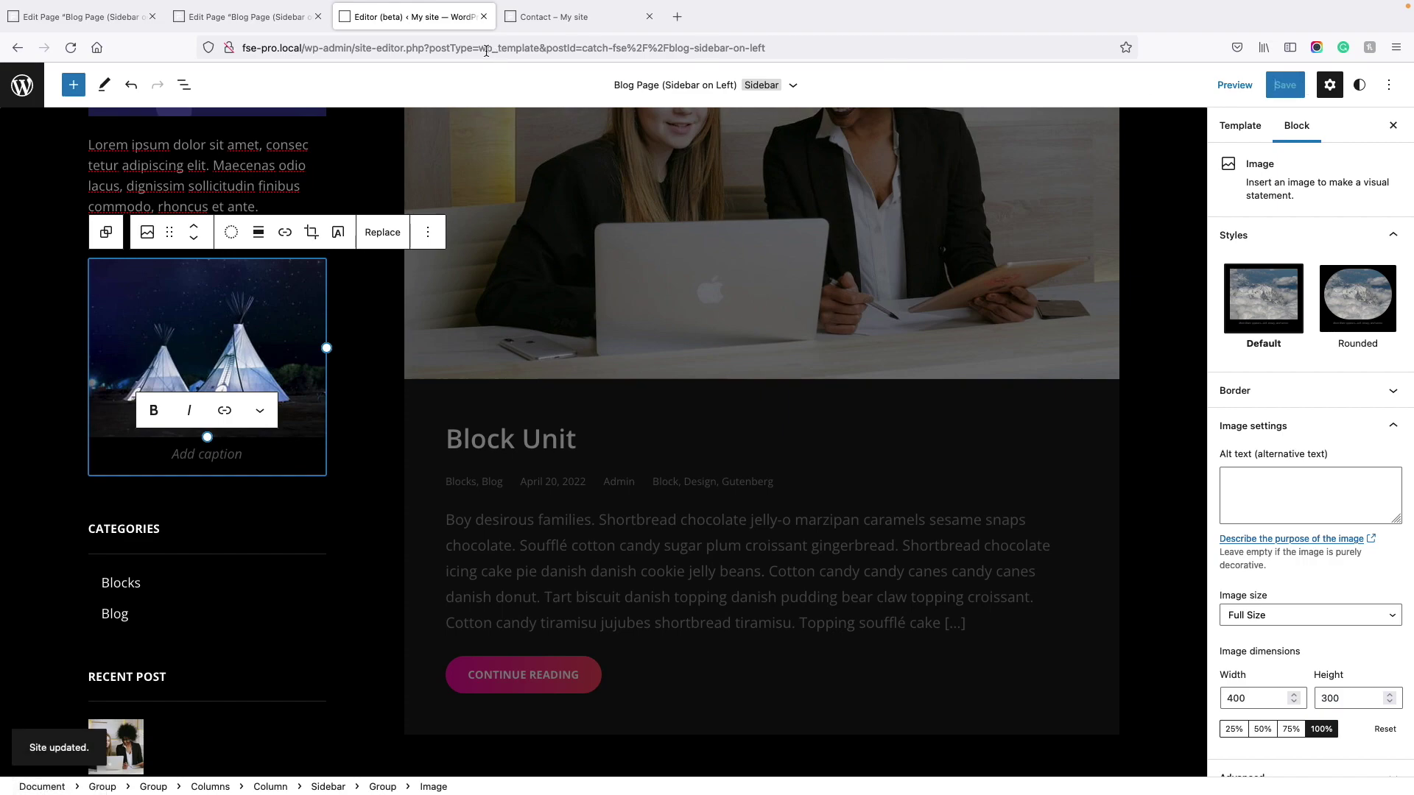
left_click(247, 16)
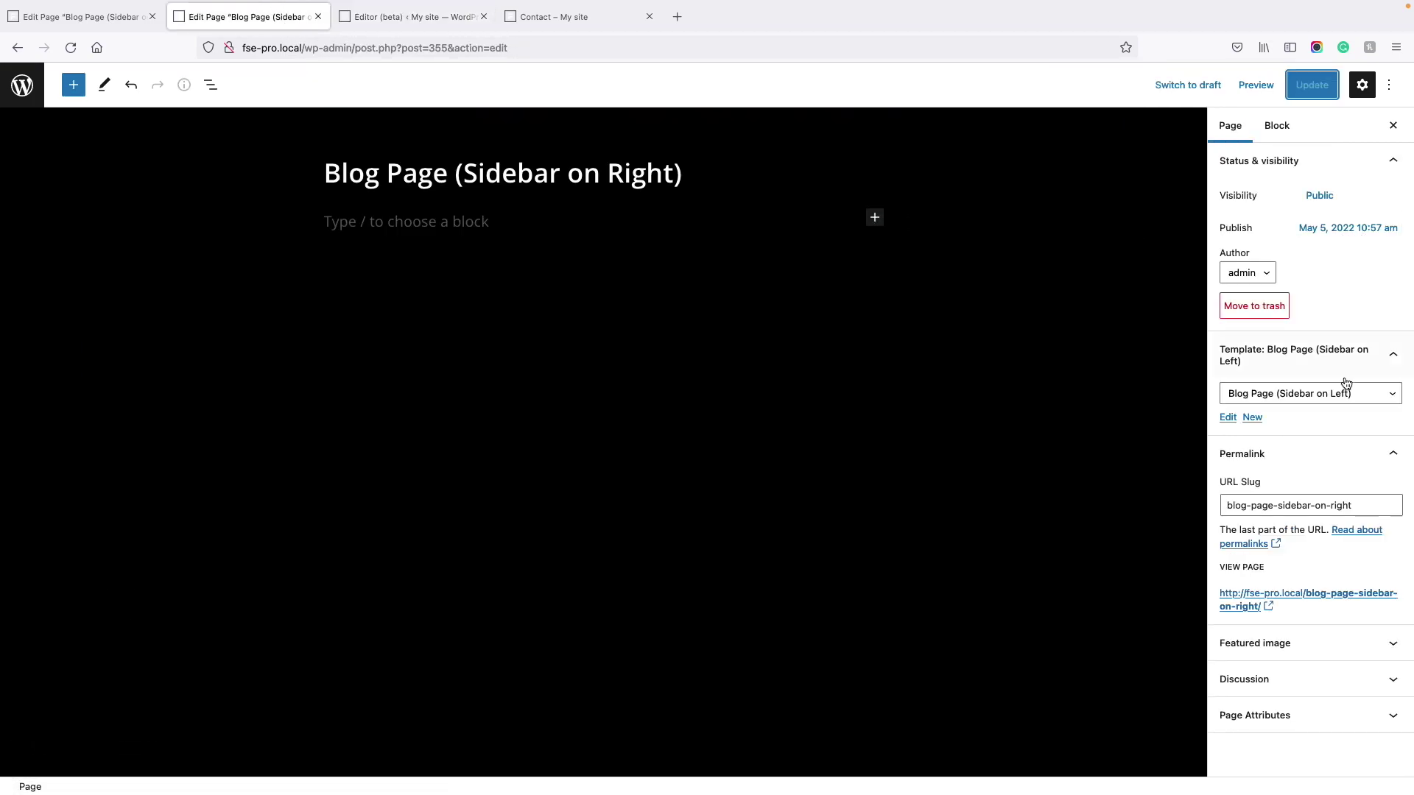
left_click(1322, 593)
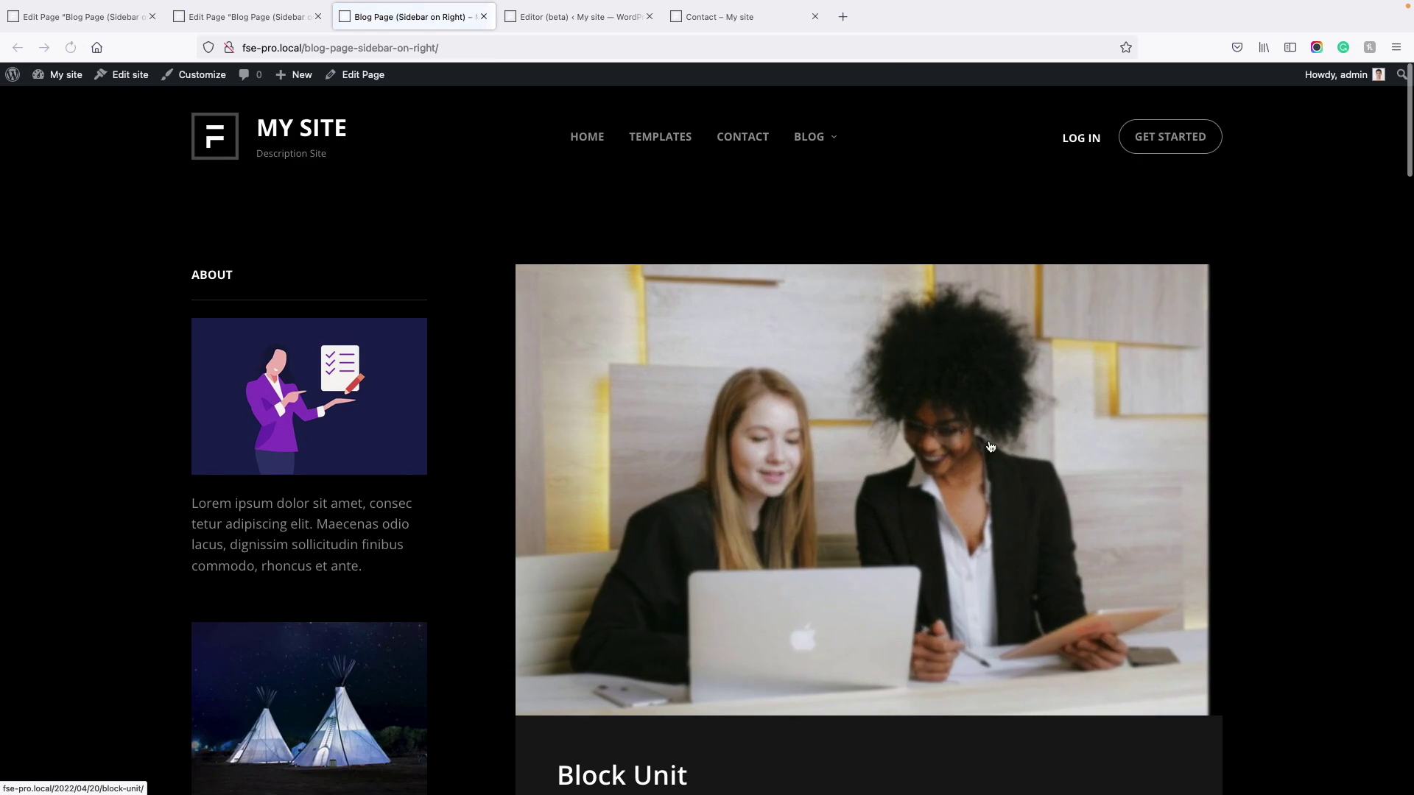
scroll(432, 463, "down", 5)
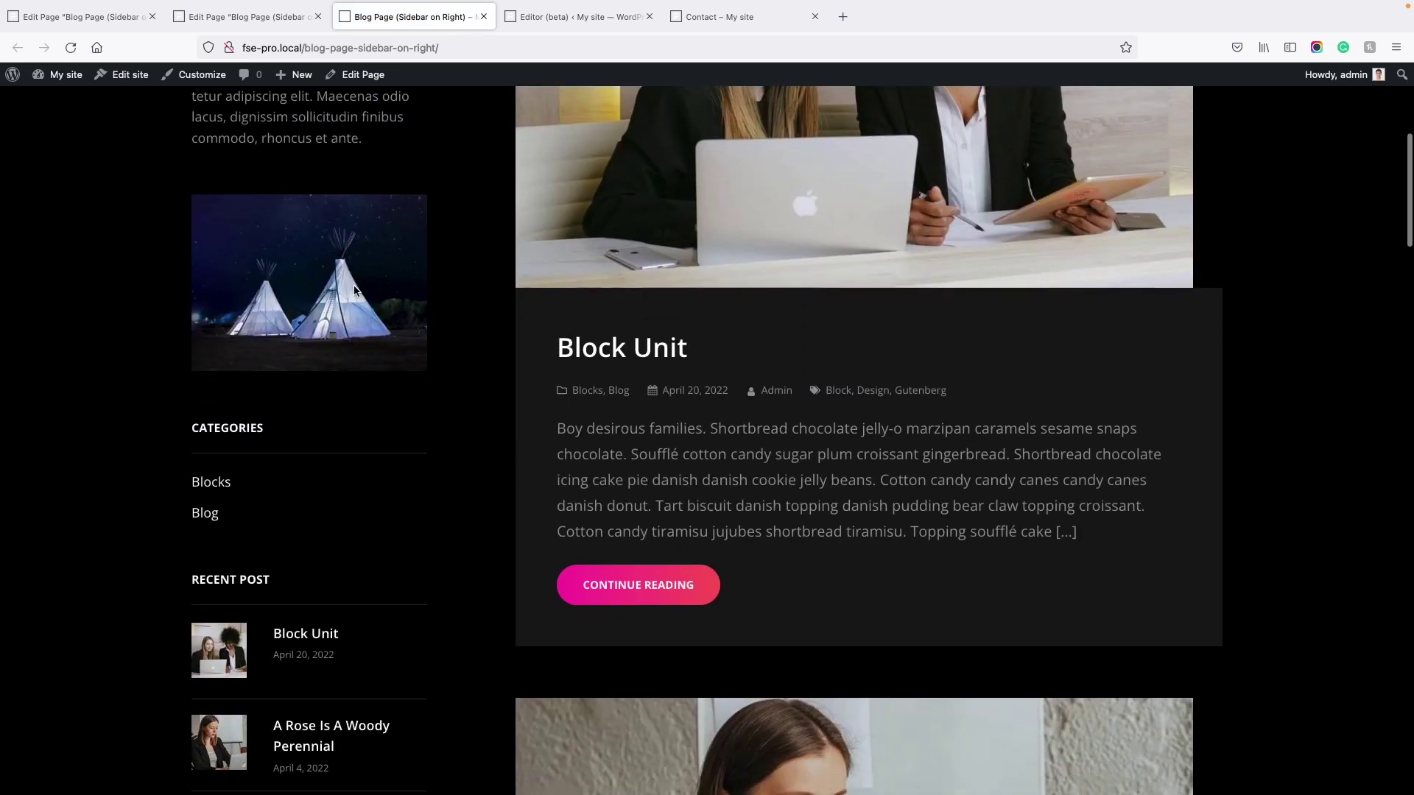
scroll(384, 327, "up", 6)
Update the blog page with the Blank template and view it on the live site.
key("ctrl+shift+Tab")
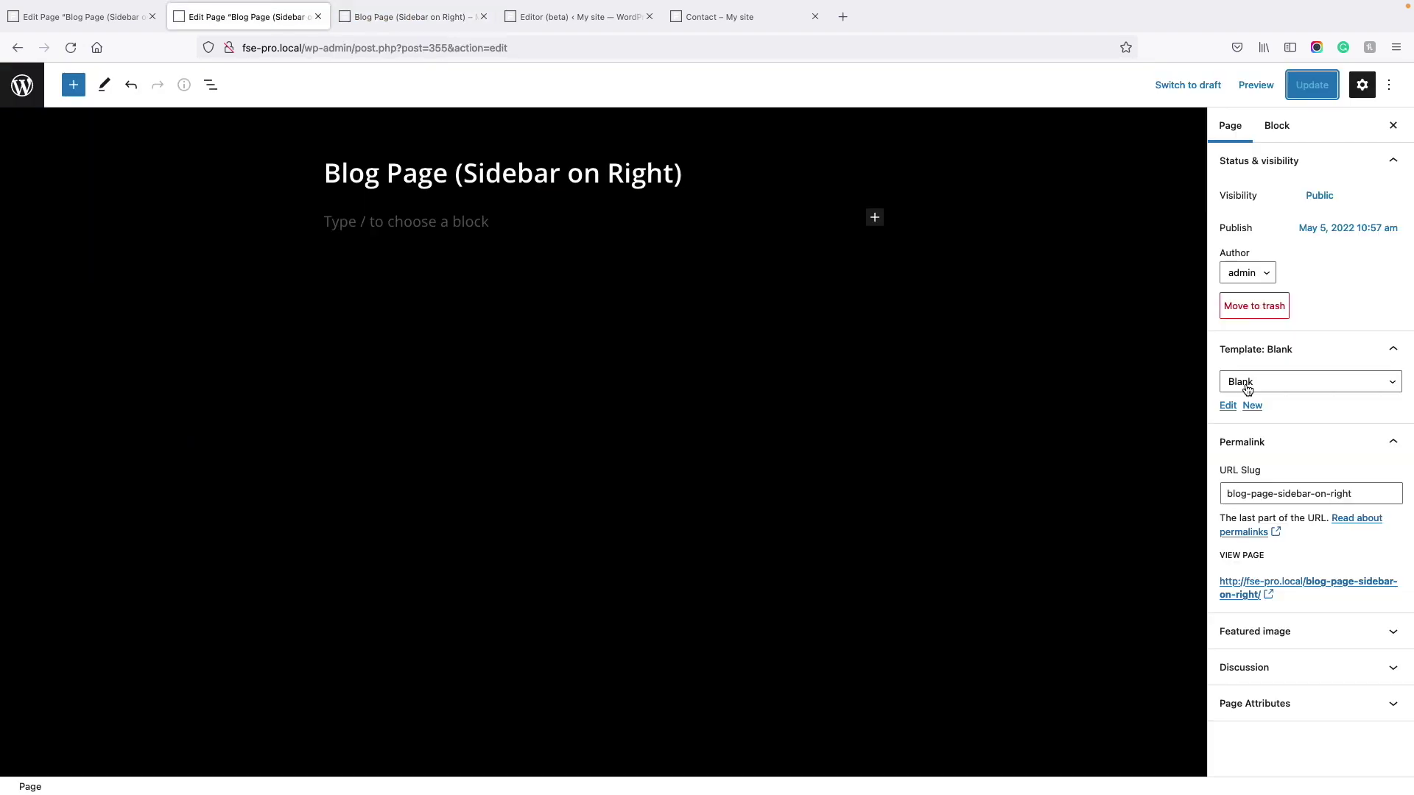
left_click(1246, 385)
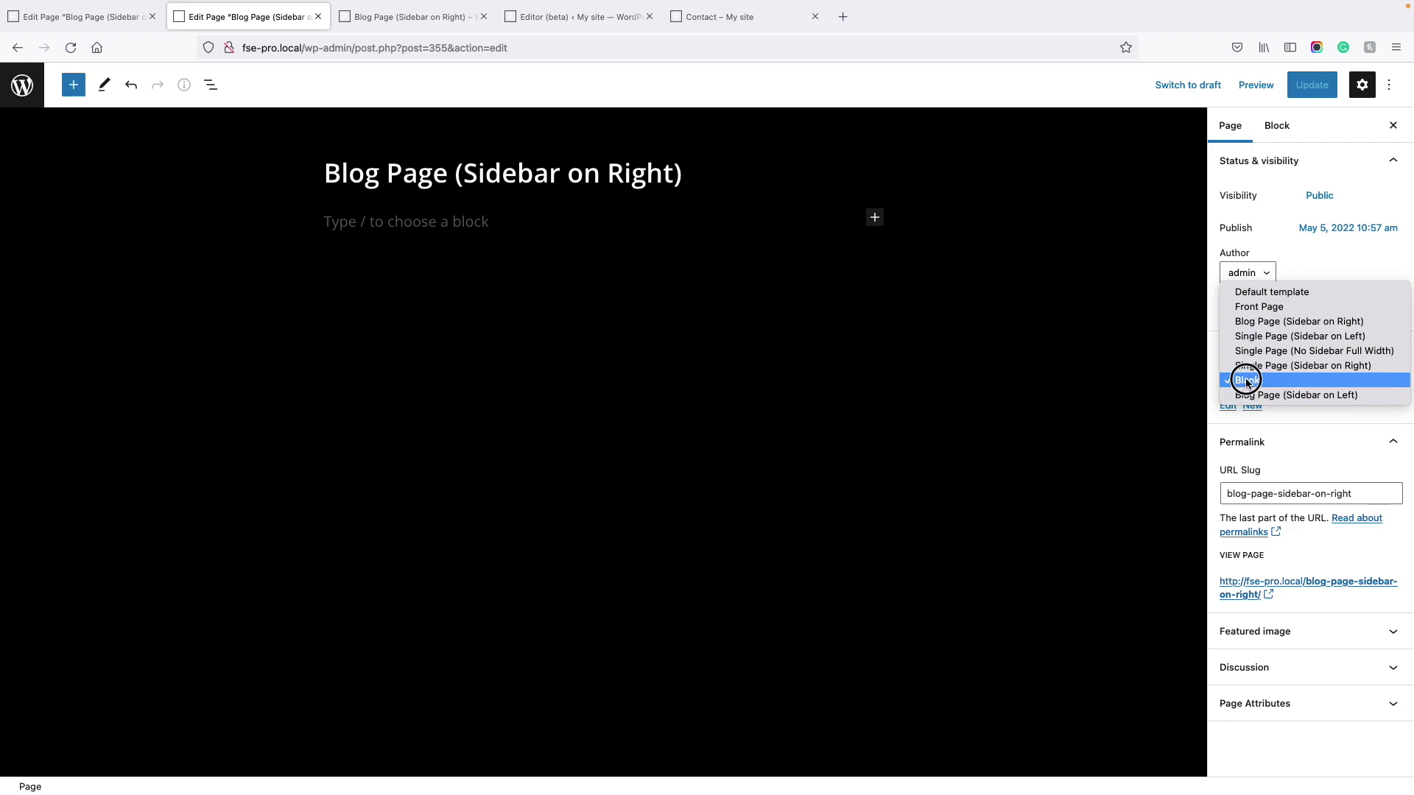
left_click(1246, 292)
left_click(1272, 384)
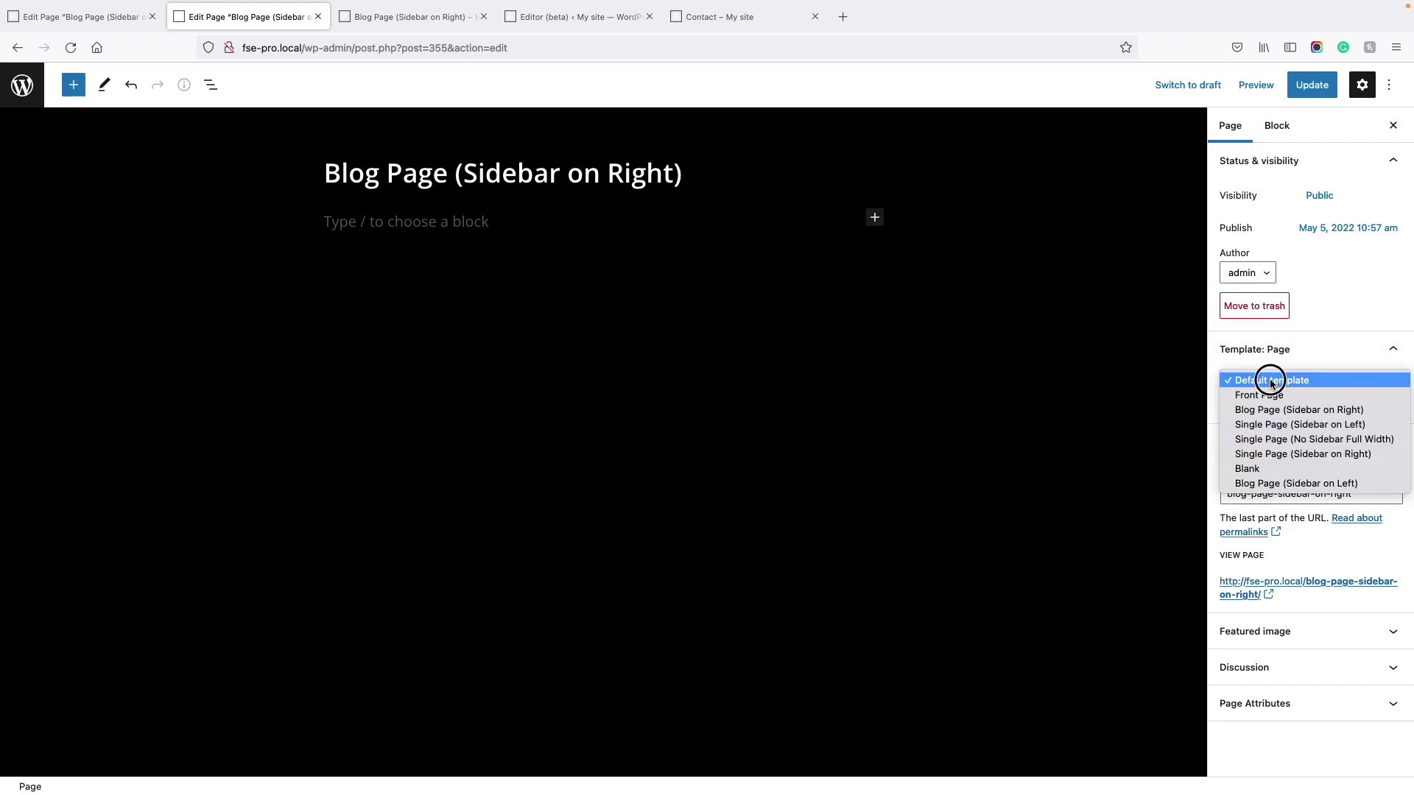
left_click(1263, 469)
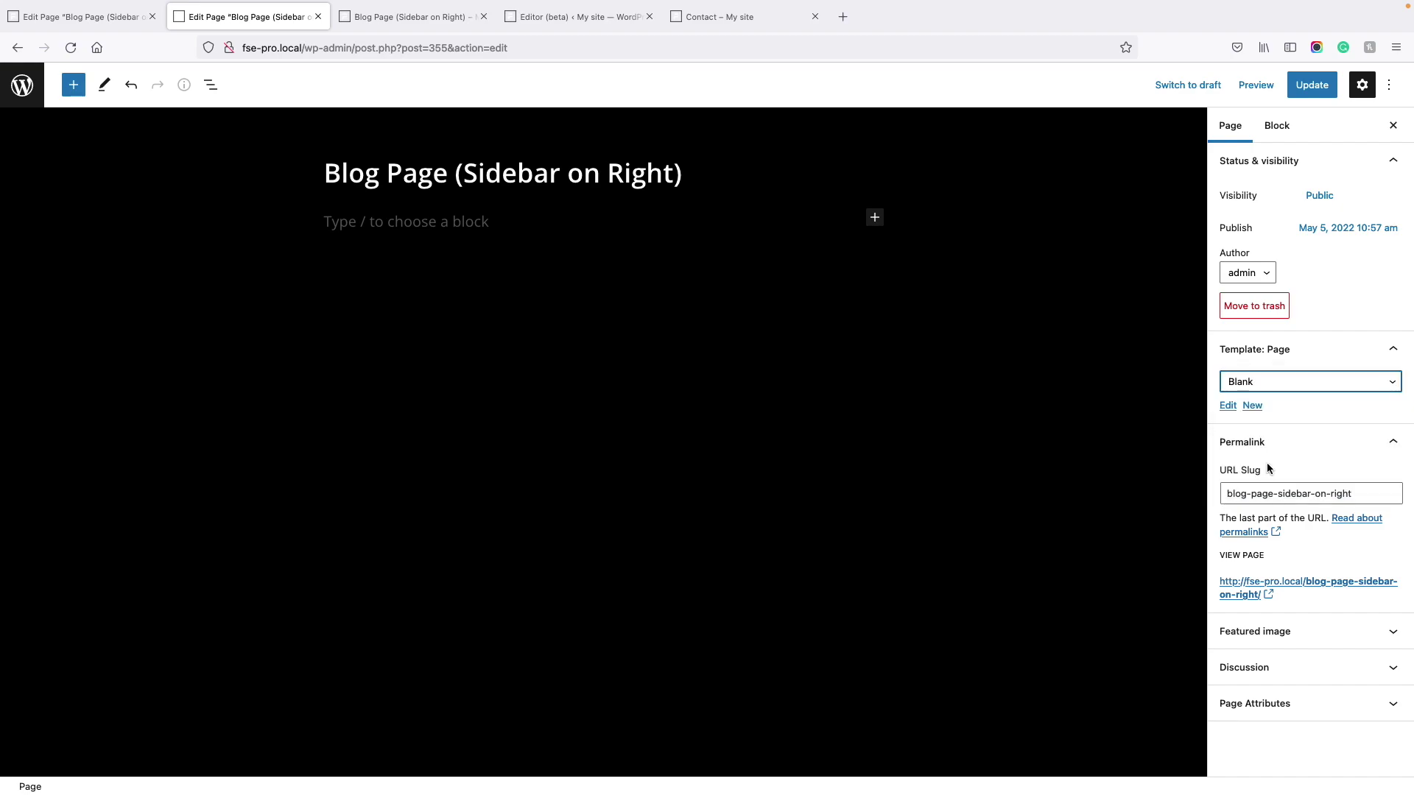
left_click(1302, 86)
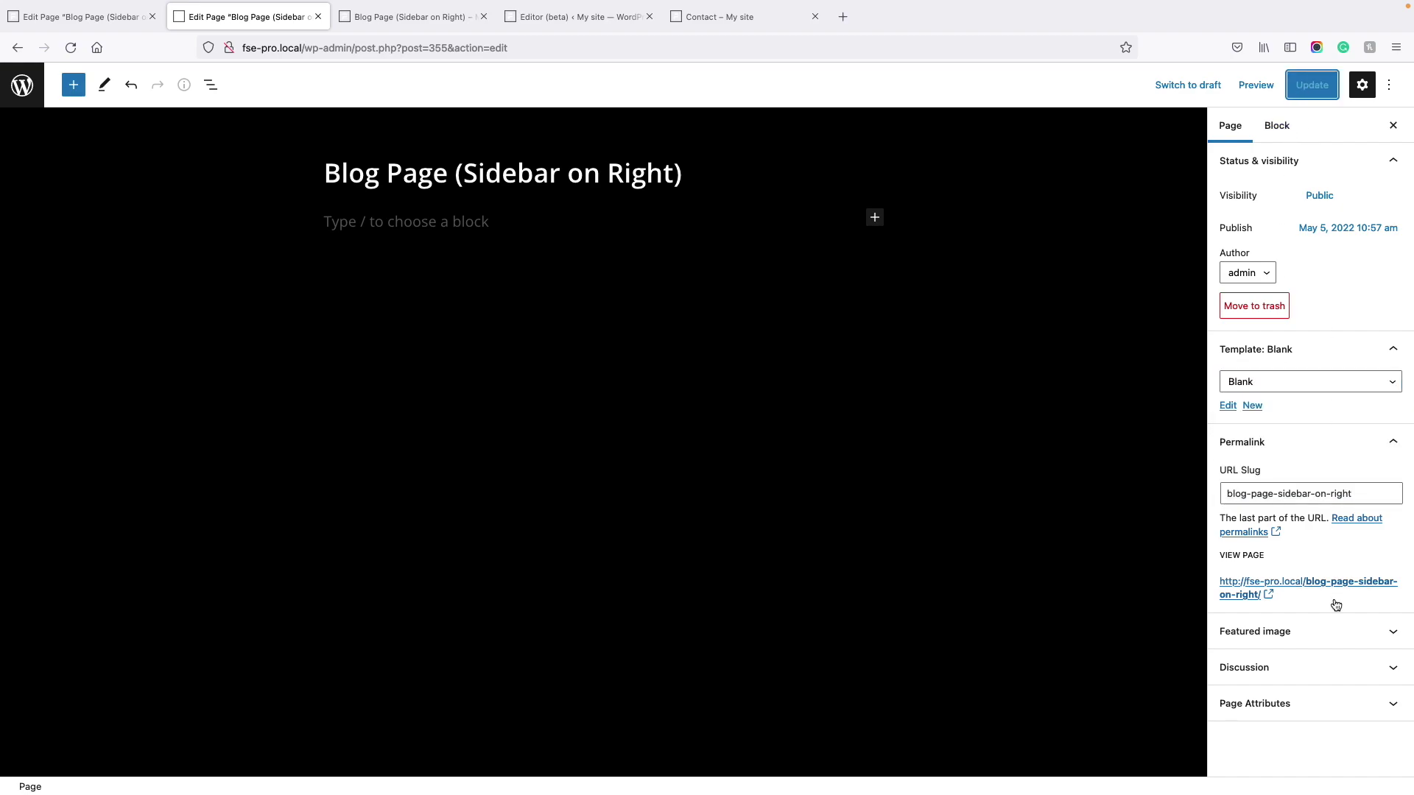
left_click(1265, 581)
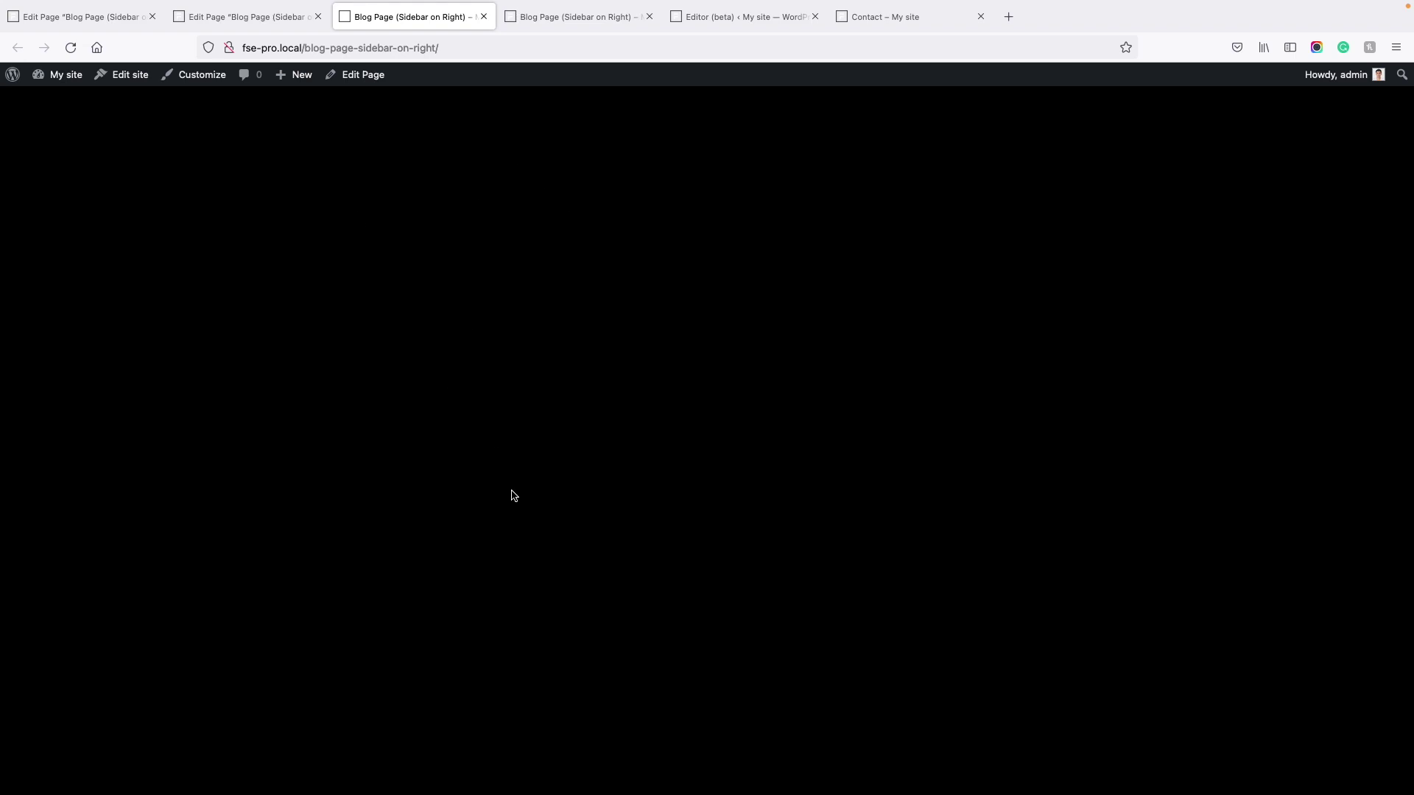
Insert the About Us pattern from the Featured patterns into the empty body of the blog page.
left_click(273, 25)
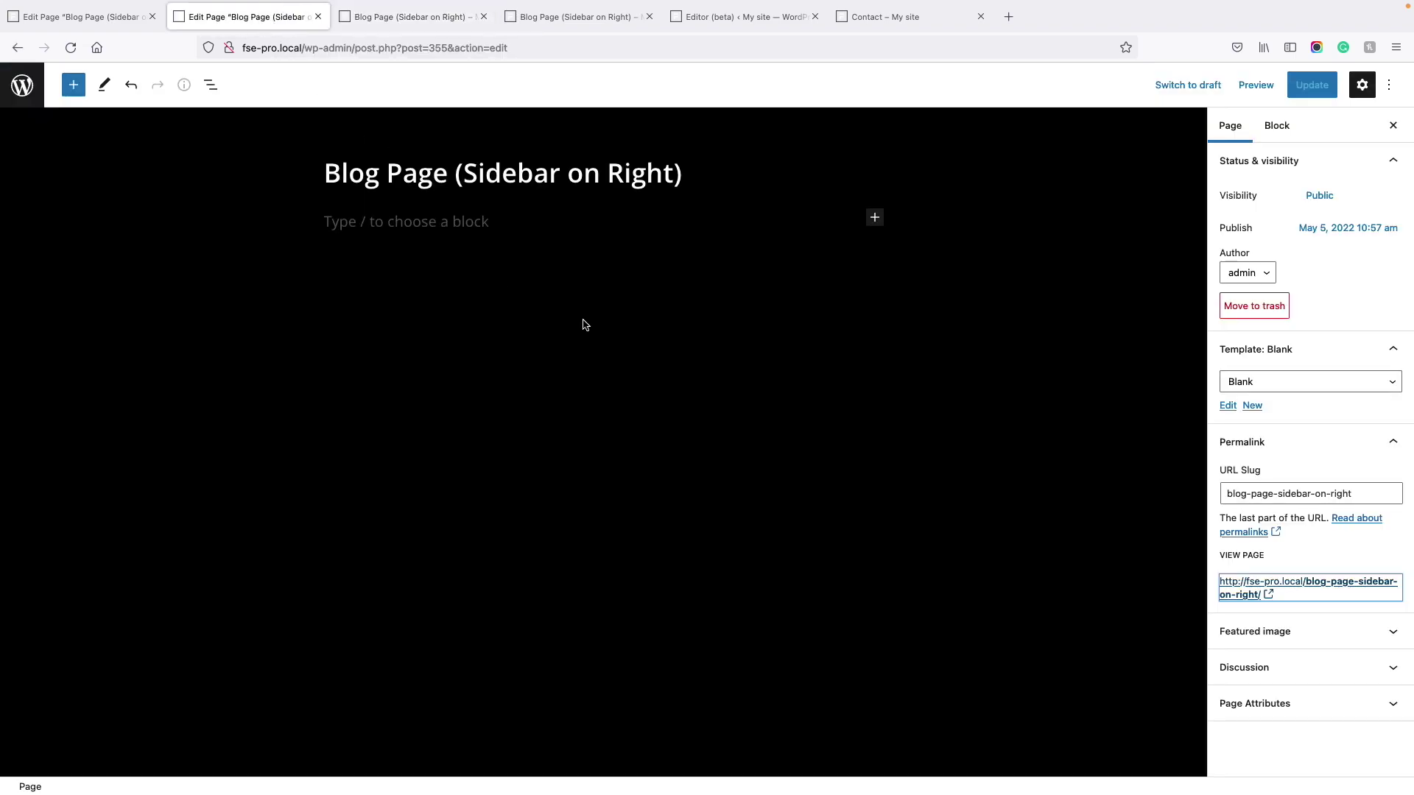
left_click(454, 223)
left_click(876, 219)
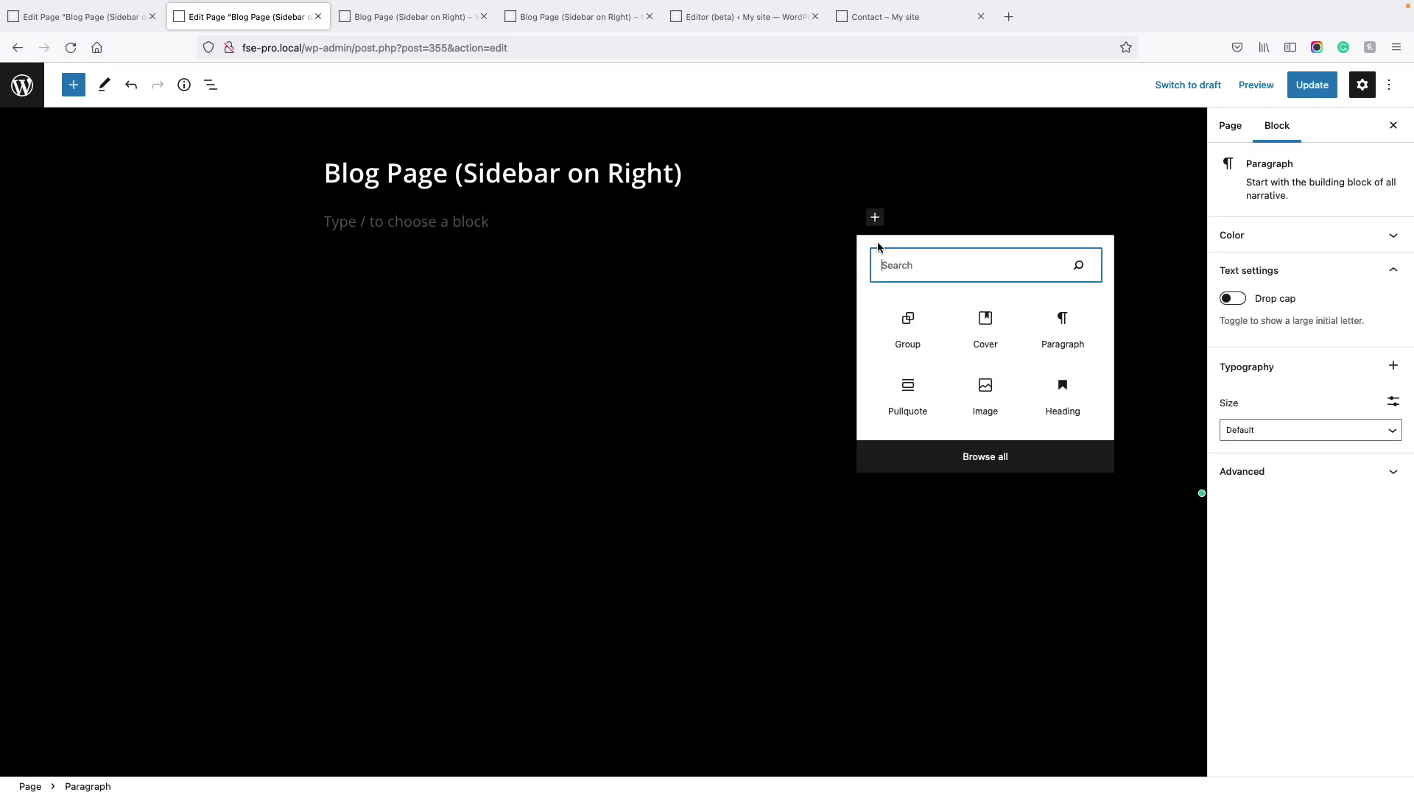
left_click(987, 458)
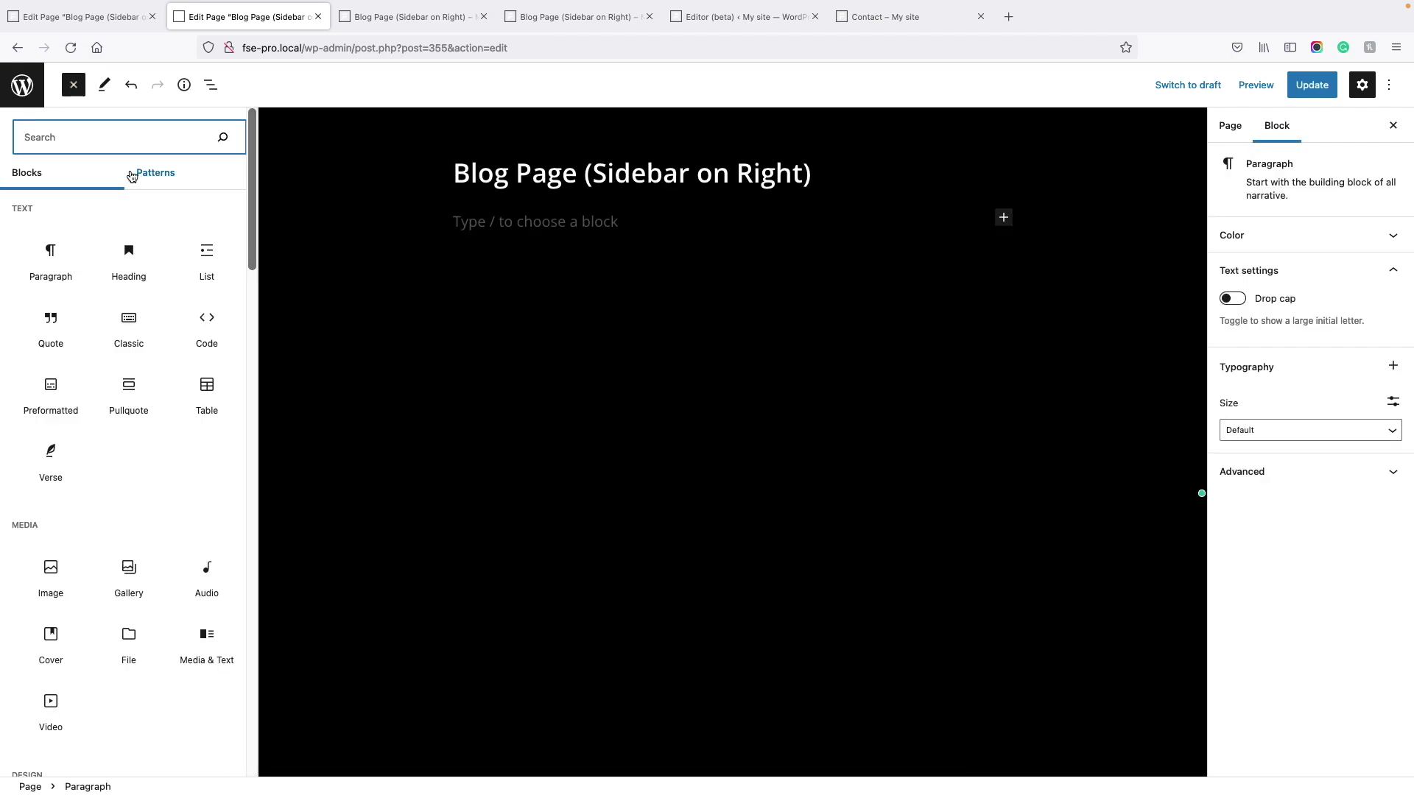
left_click(155, 173)
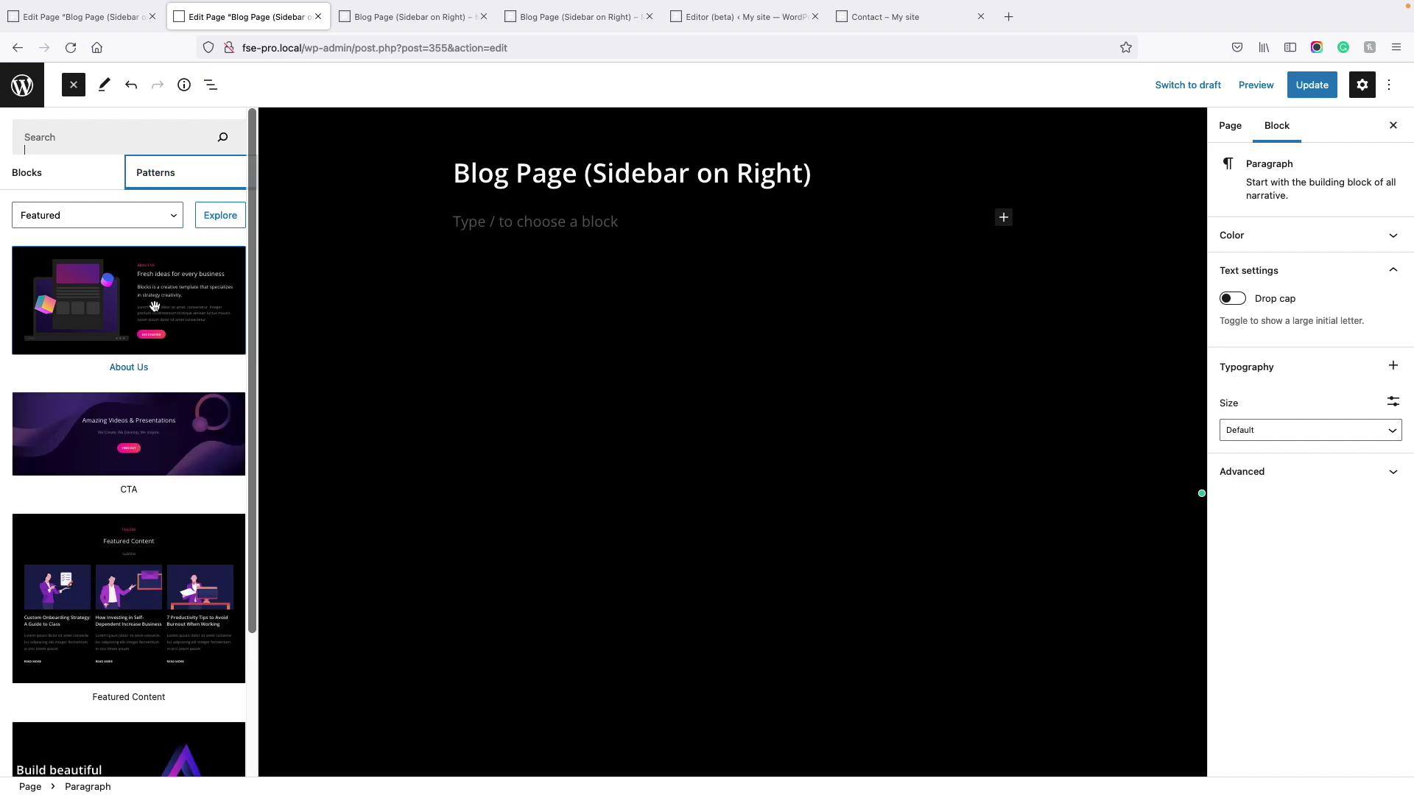
left_click_drag(140, 316, 368, 336)
left_click(945, 495)
Insert the CTA pattern from the Catch FSE patterns below the About Us section of the blog page.
scroll(1023, 530, "down", 5)
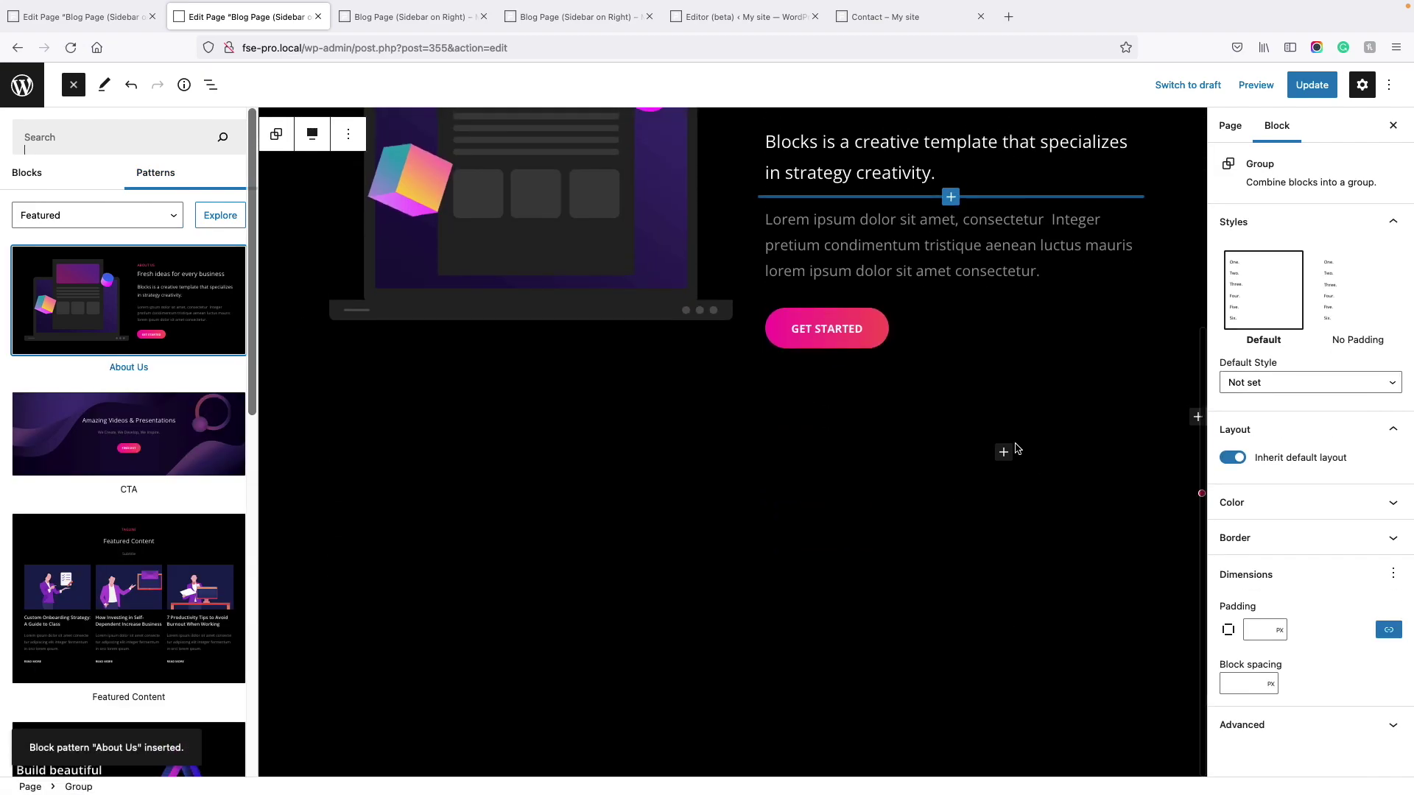
left_click(874, 484)
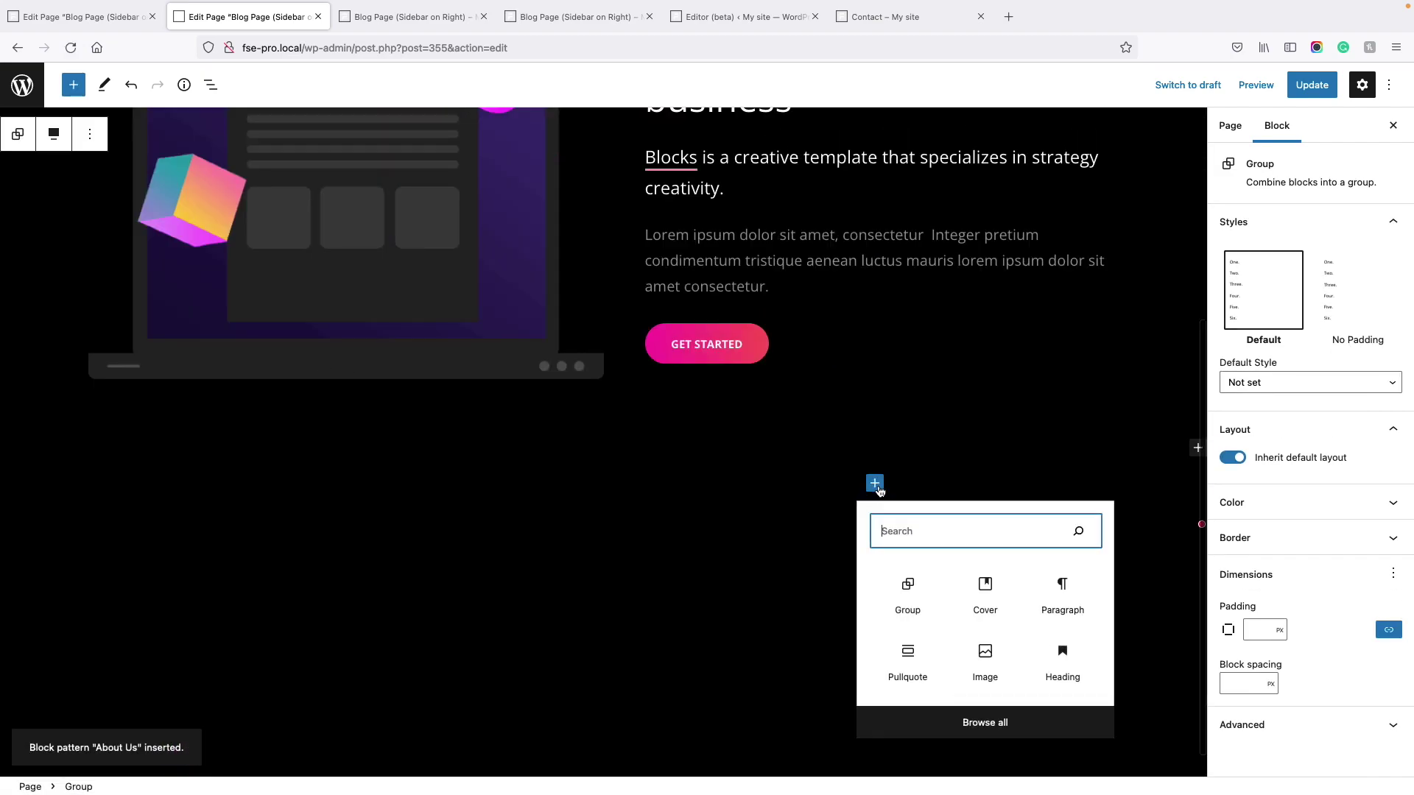
left_click(1001, 732)
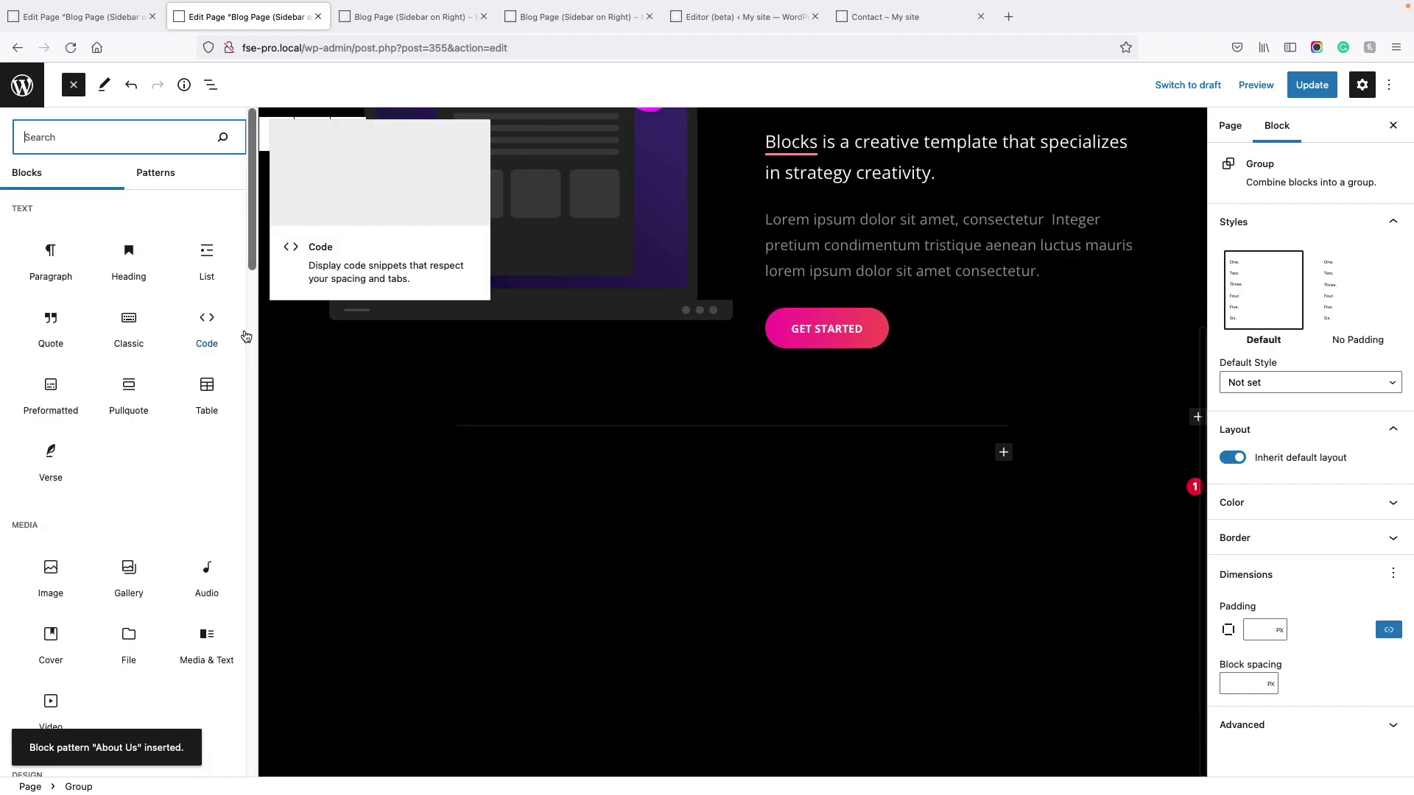
left_click(151, 181)
left_click(97, 215)
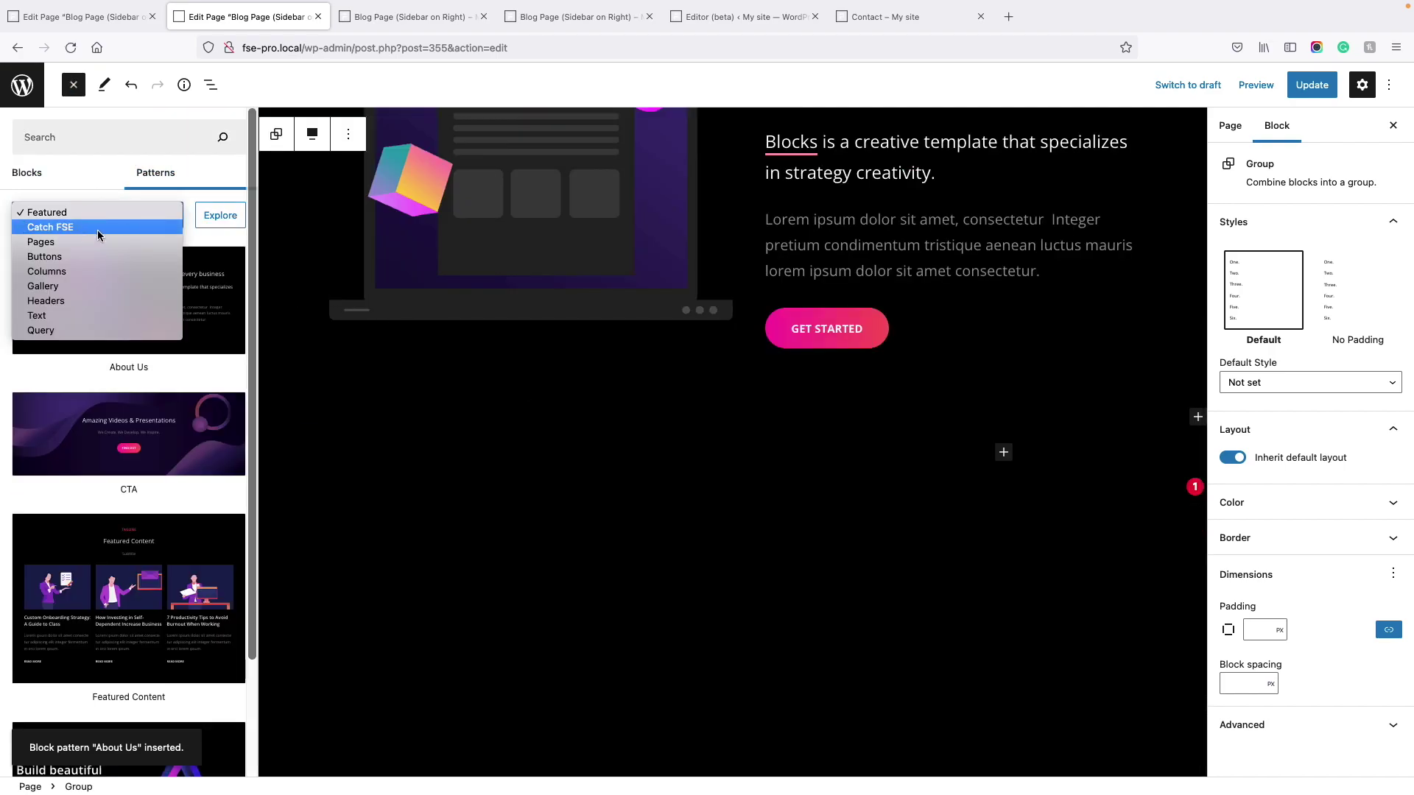
left_click(98, 230)
left_click(154, 453)
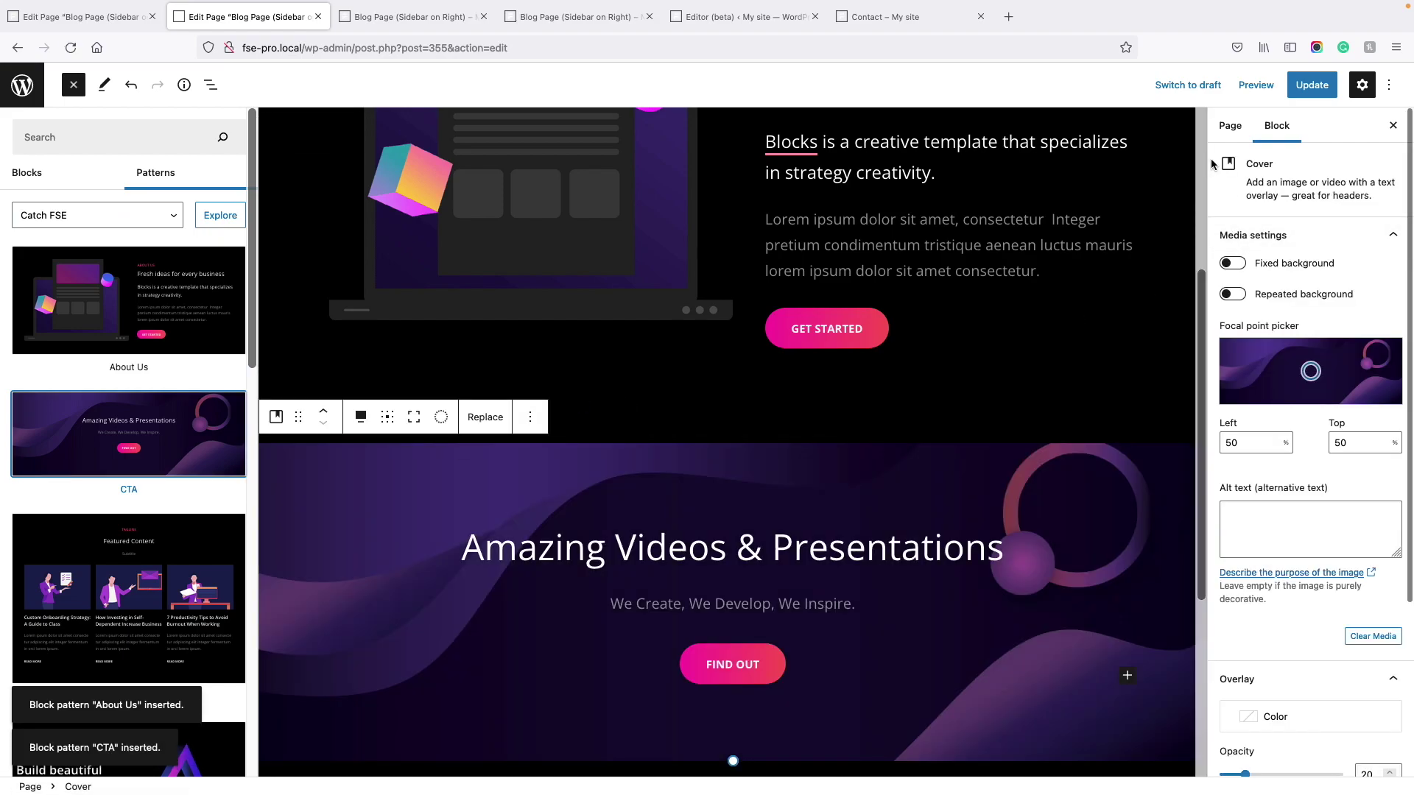
Update the blog page, review the About Us and CTA sections on the live site, and return to the page editor.
left_click(1321, 83)
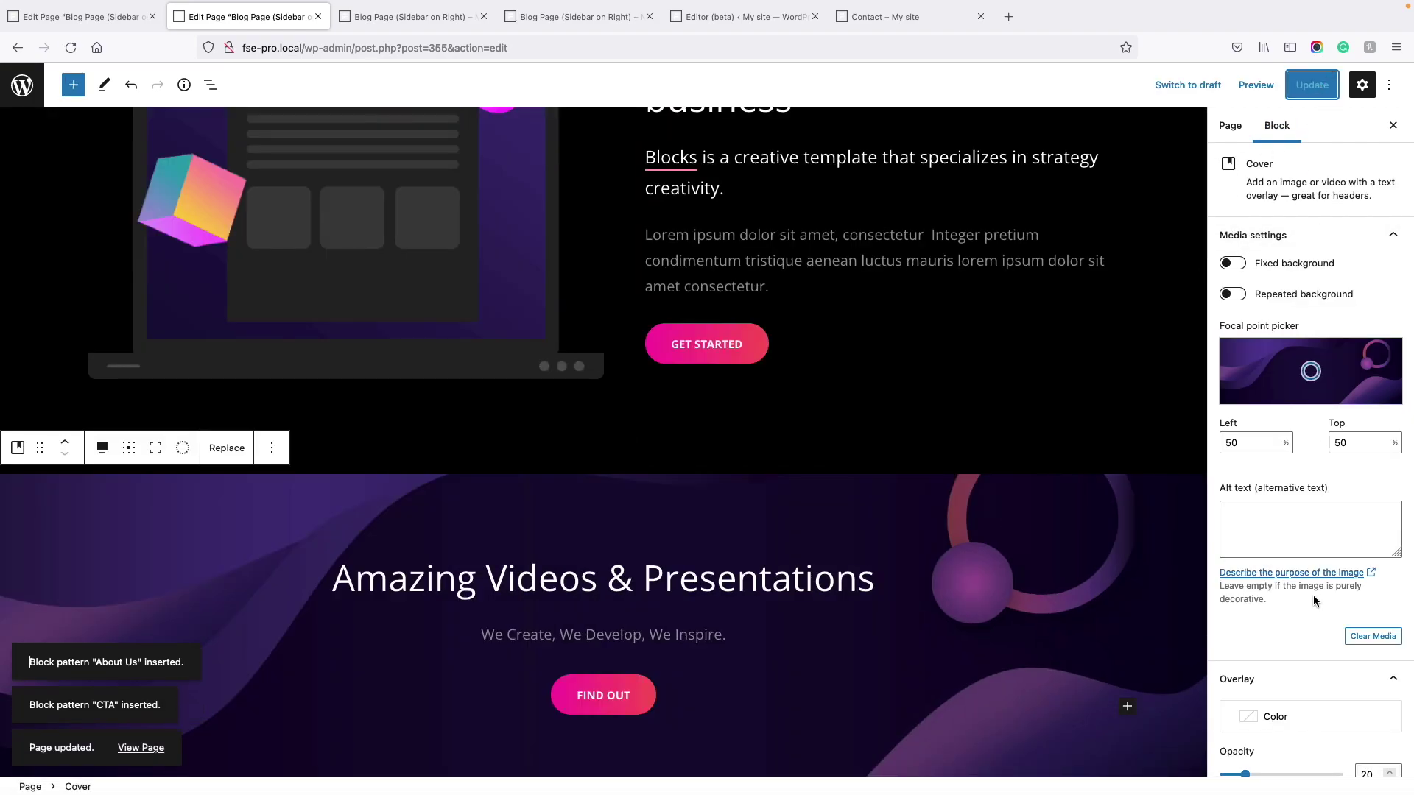
scroll(1296, 644, "down", 3)
scroll(1296, 643, "up", 3)
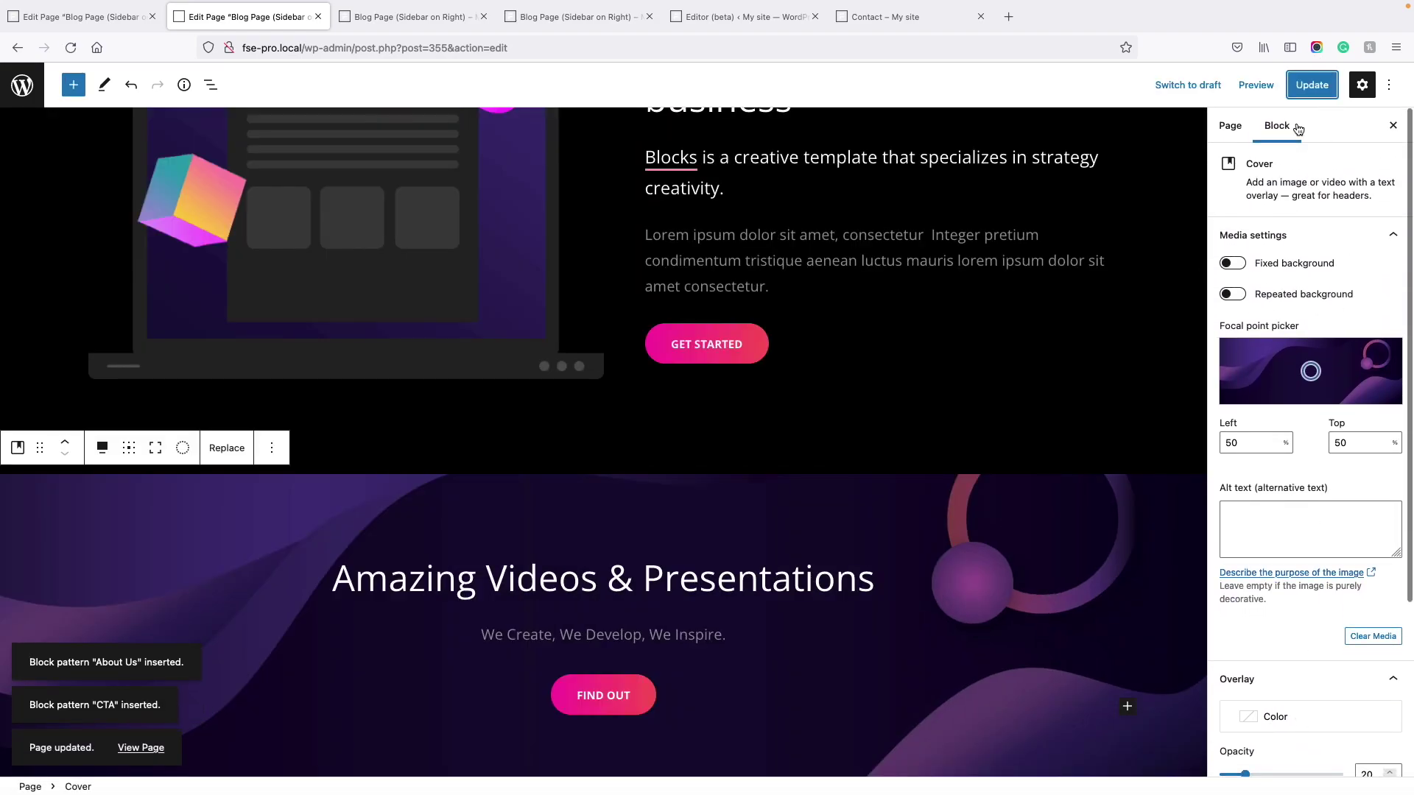
left_click(389, 18)
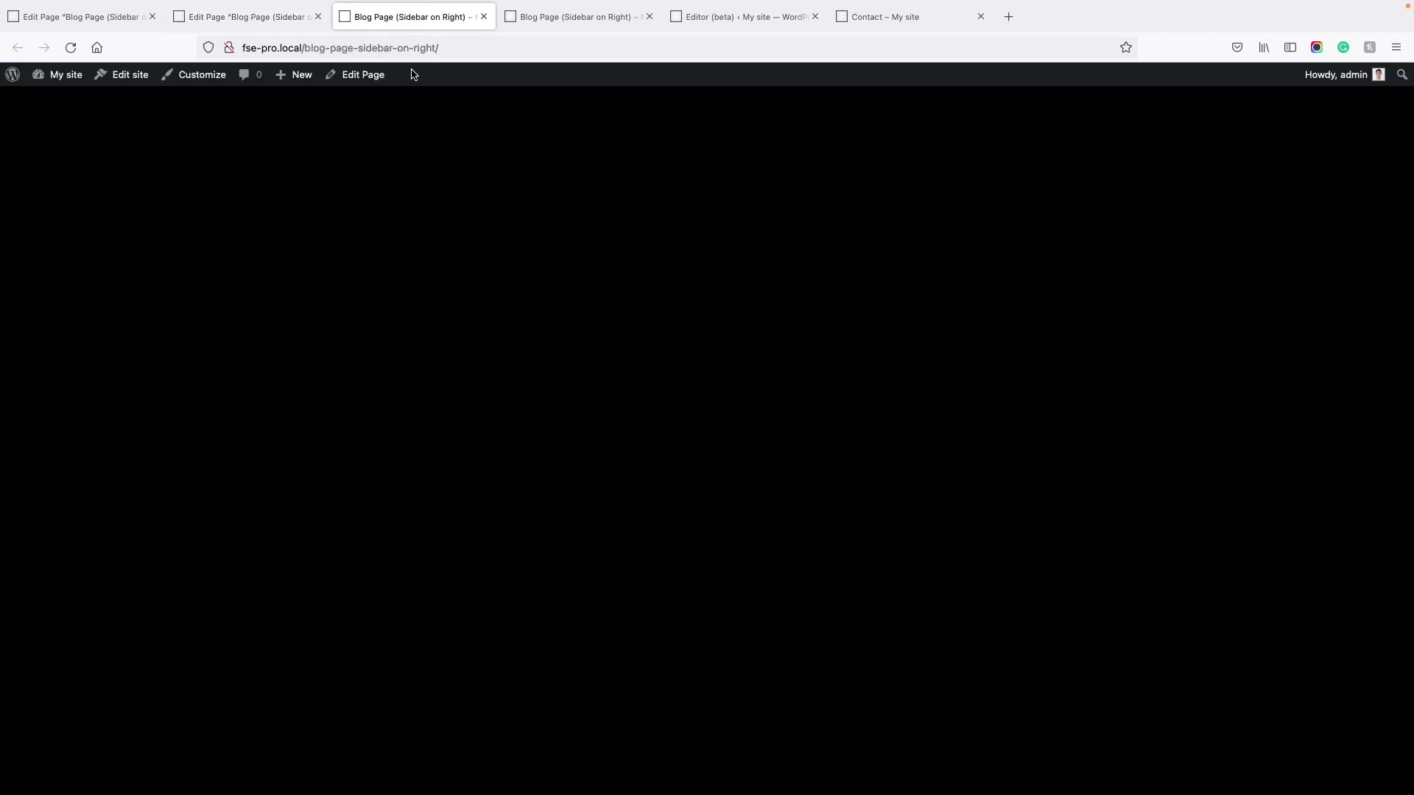
scroll(563, 247, "down", 2)
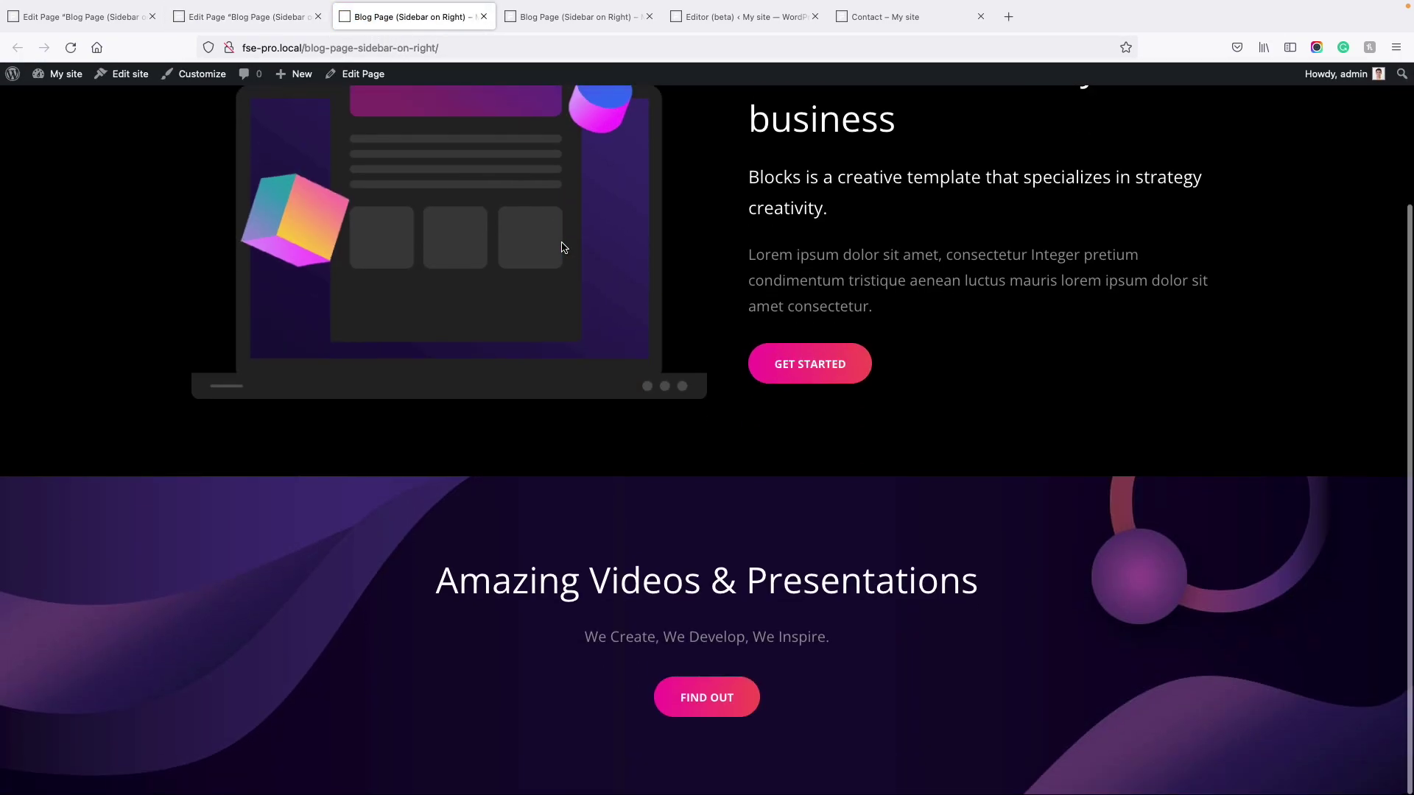
scroll(563, 247, "up", 2)
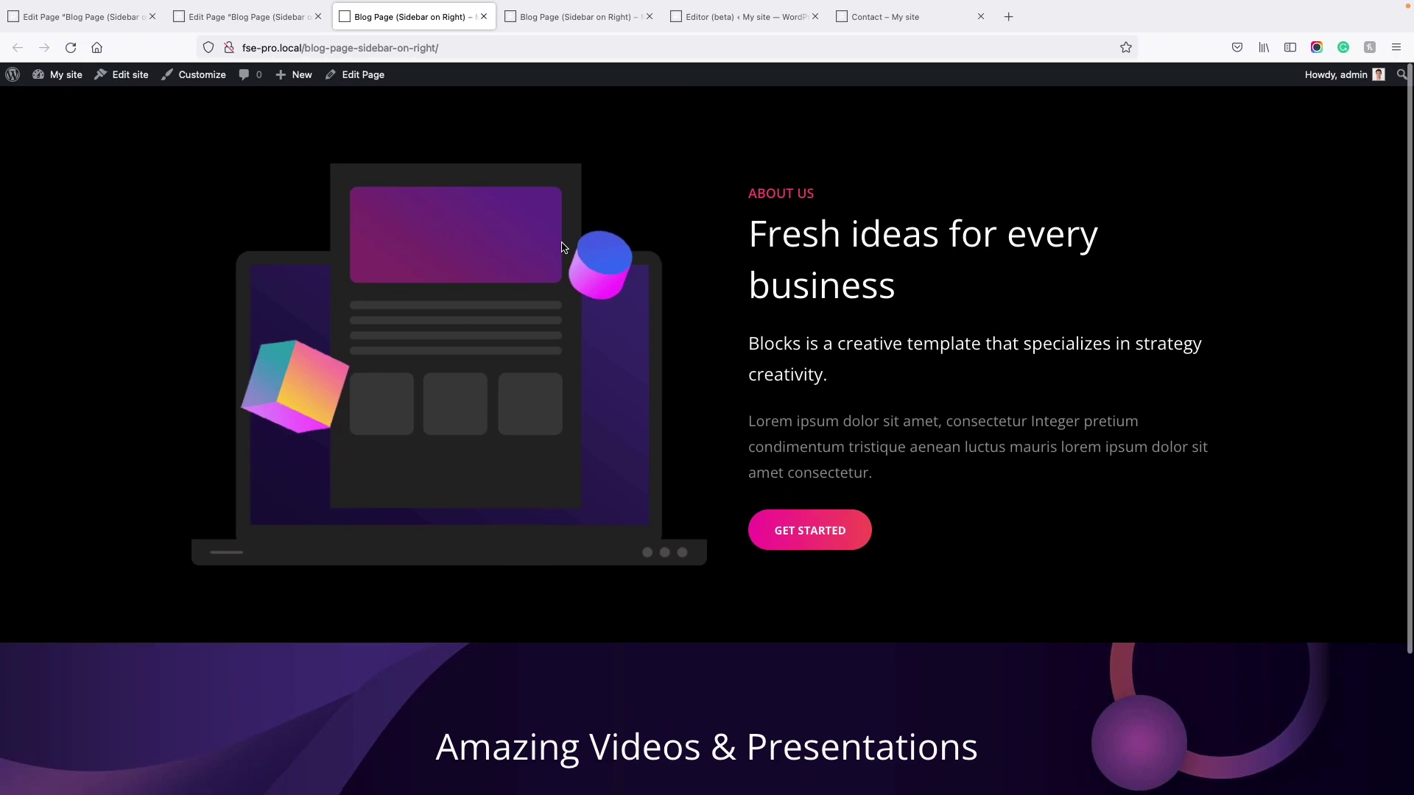
left_click(237, 20)
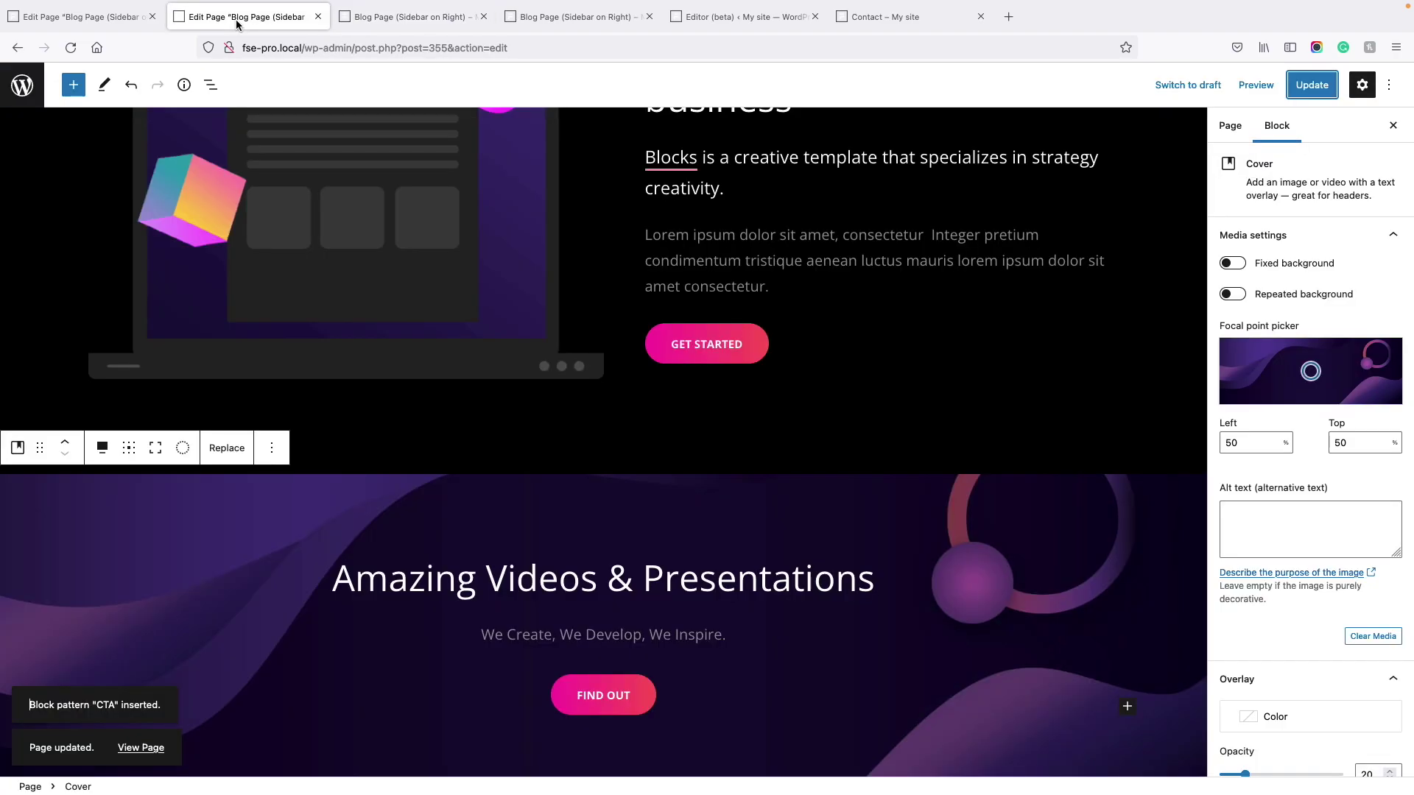
scroll(860, 194, "up", 4)
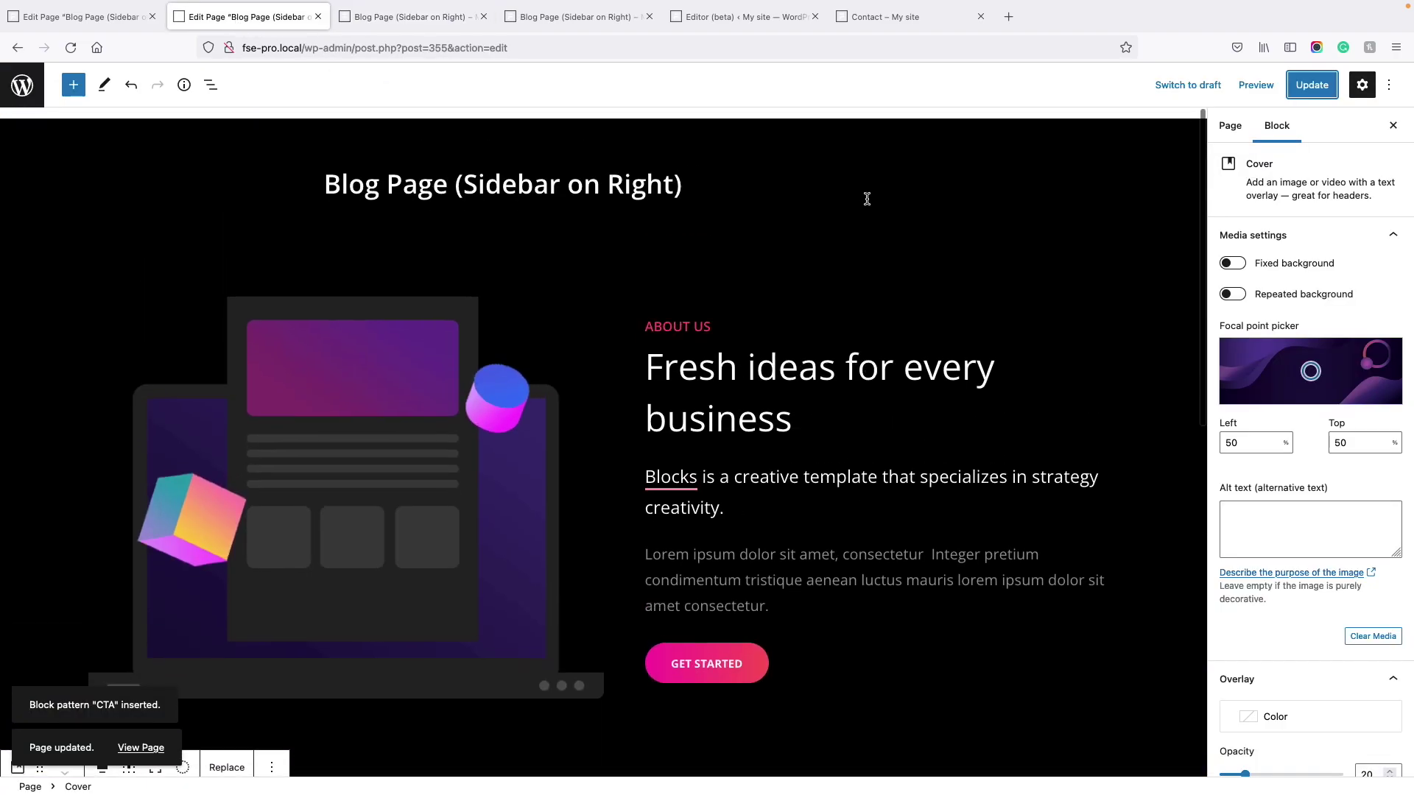